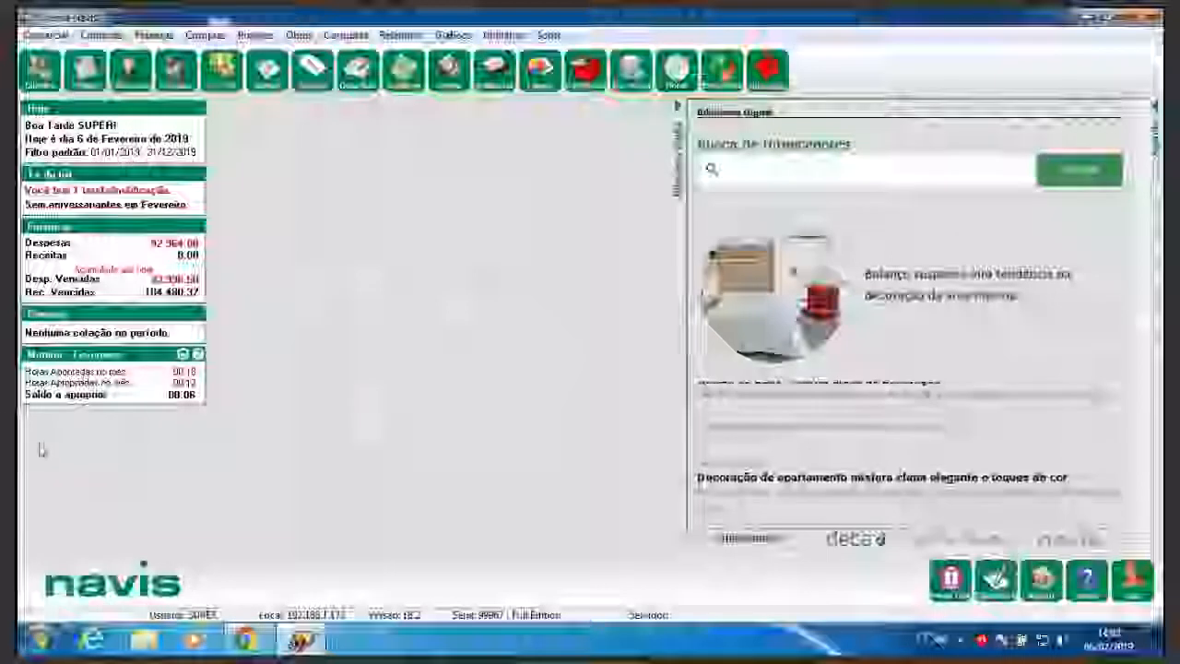
# Open the project types register (Cadastro de Tipos de Projeto) and bring up its list for locating a type.
pyautogui.click(64, 37)
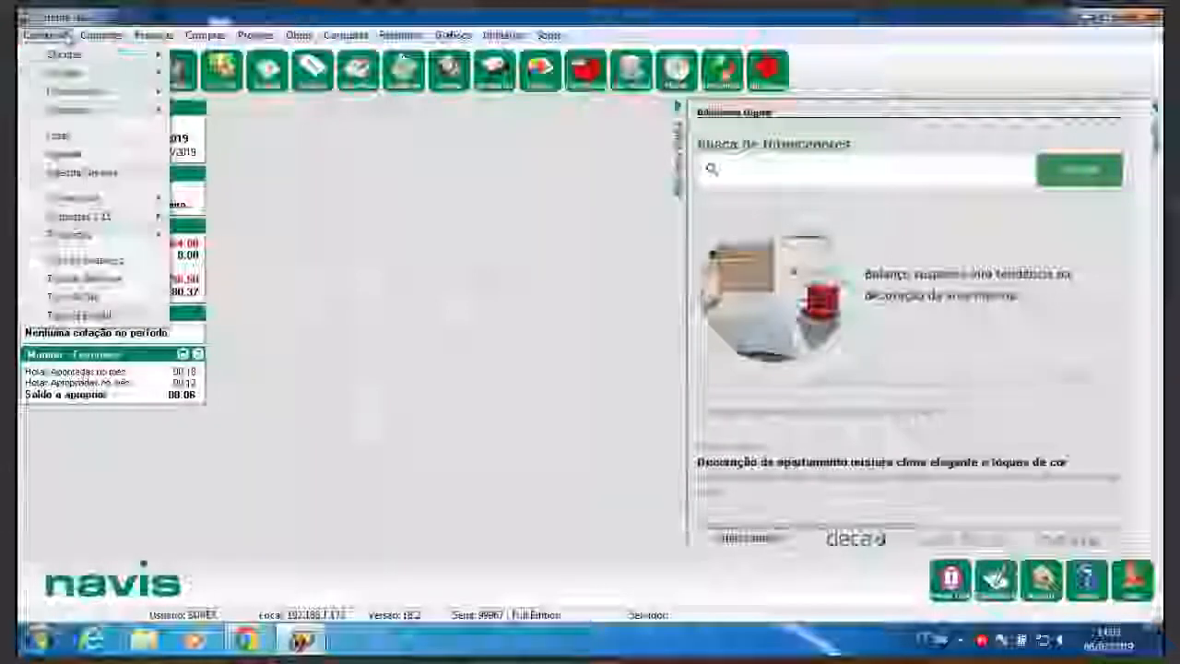
pyautogui.moveTo(69, 75)
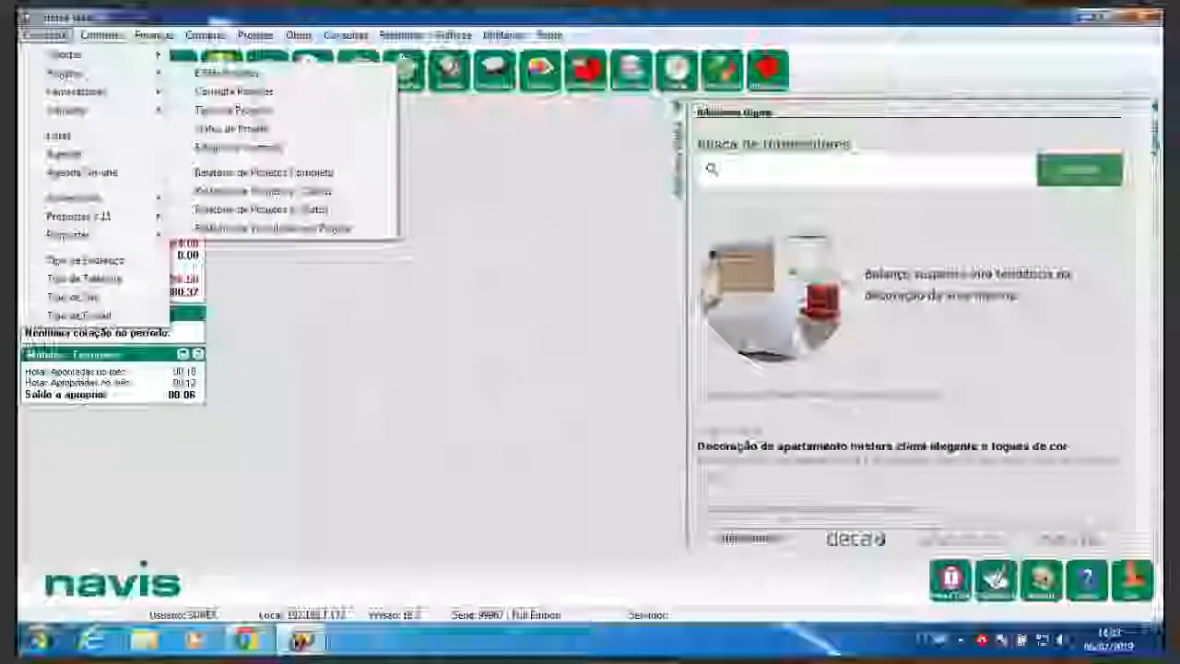
pyautogui.click(256, 111)
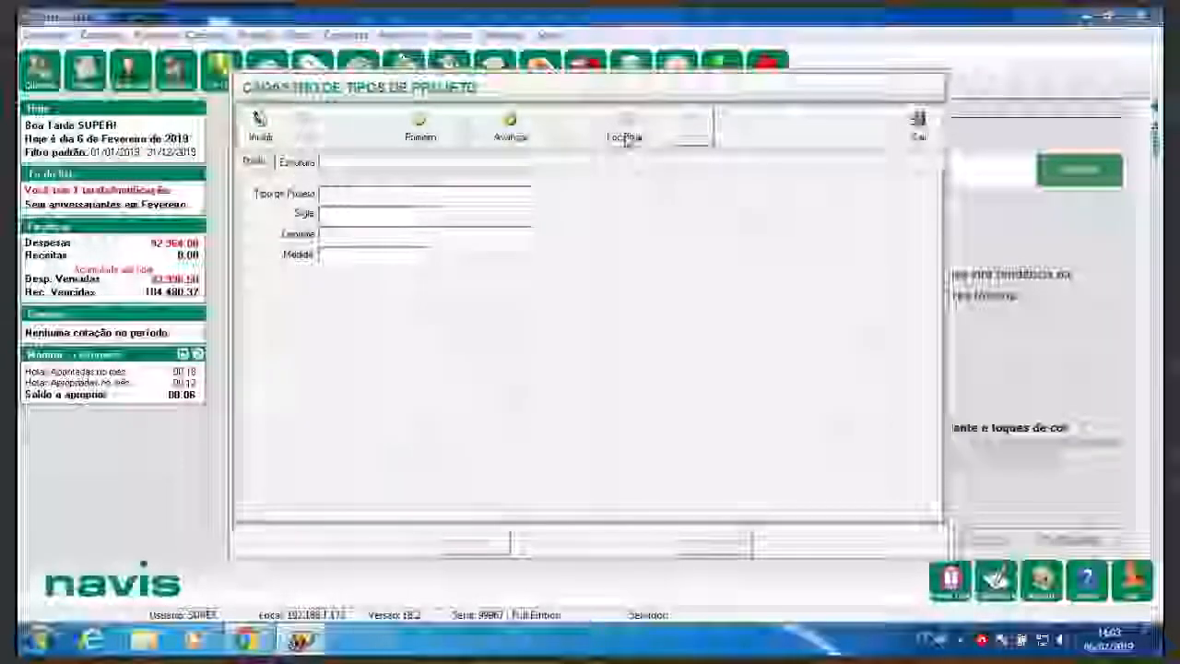
pyautogui.click(625, 137)
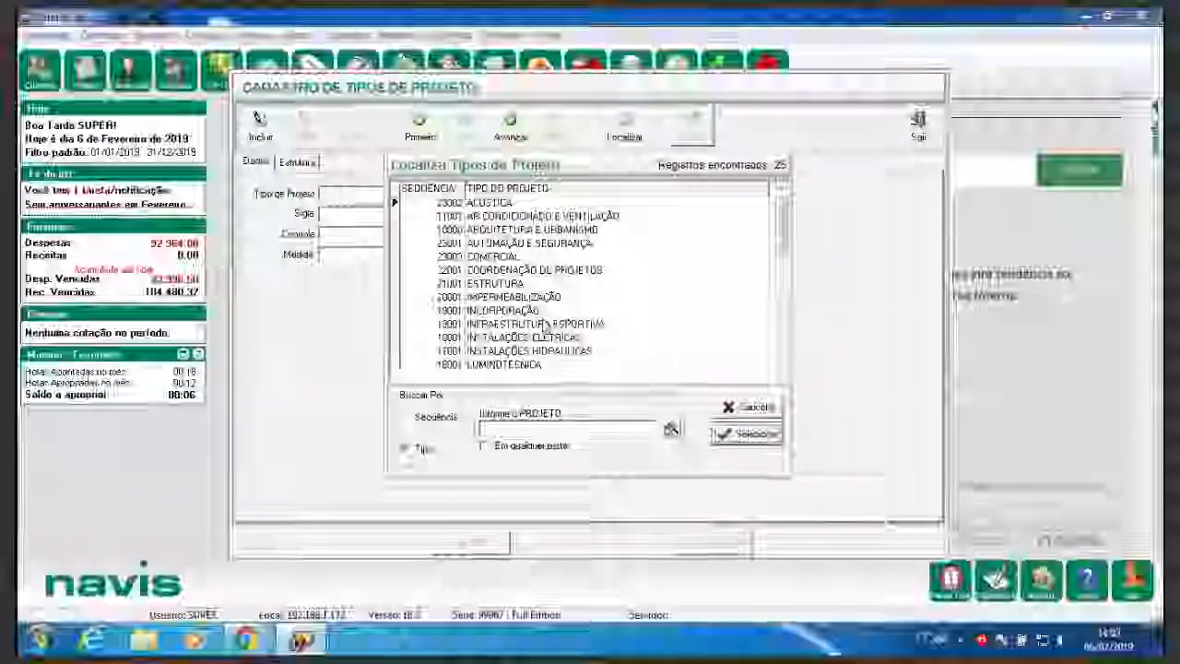
# Load the PROJETO DE INTERIORES project type with sequence 23007 and put the record in edit mode.
pyautogui.click(780, 376)
pyautogui.click(779, 376)
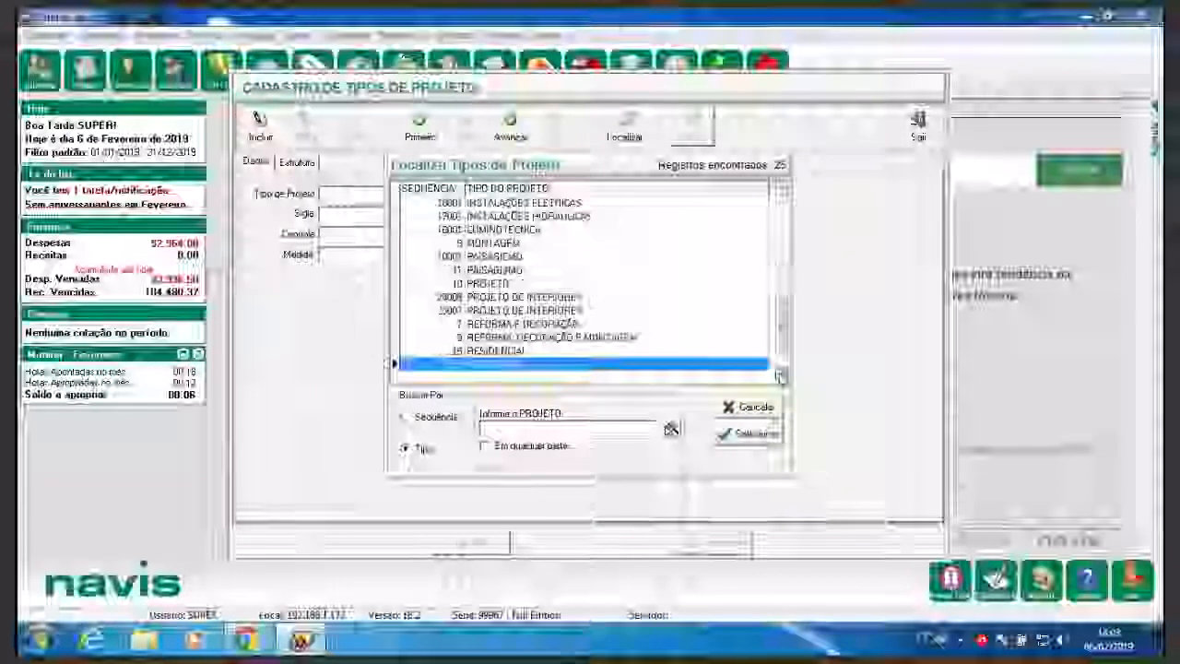
pyautogui.click(781, 376)
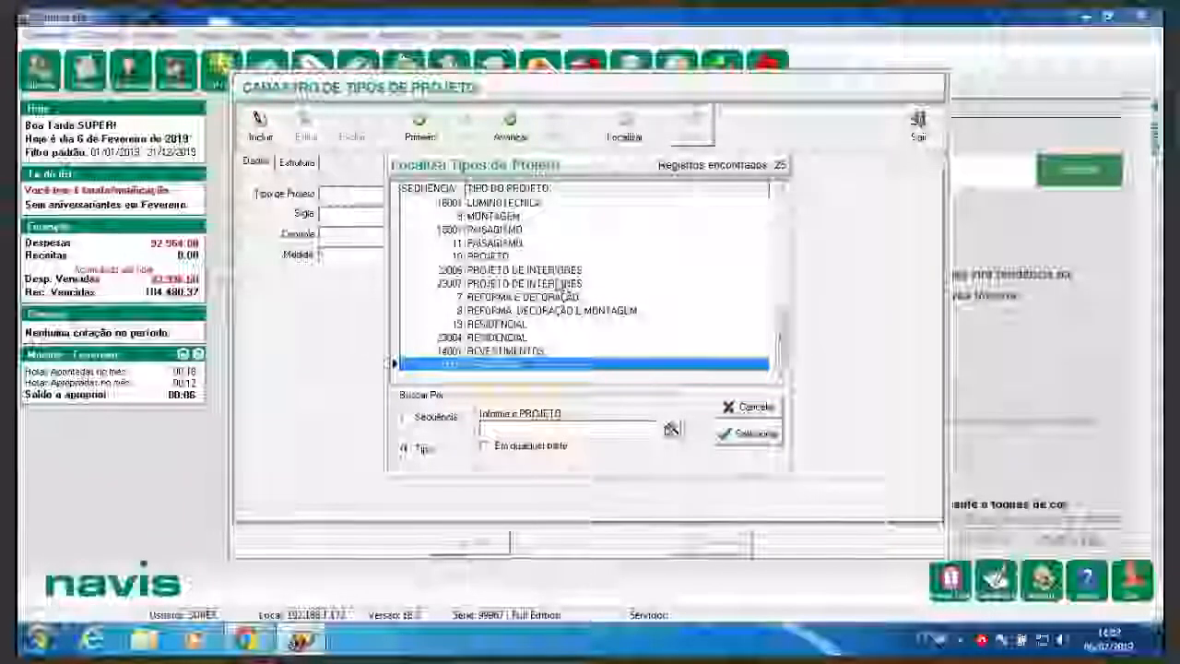
pyautogui.doubleClick(562, 288)
pyautogui.click(305, 129)
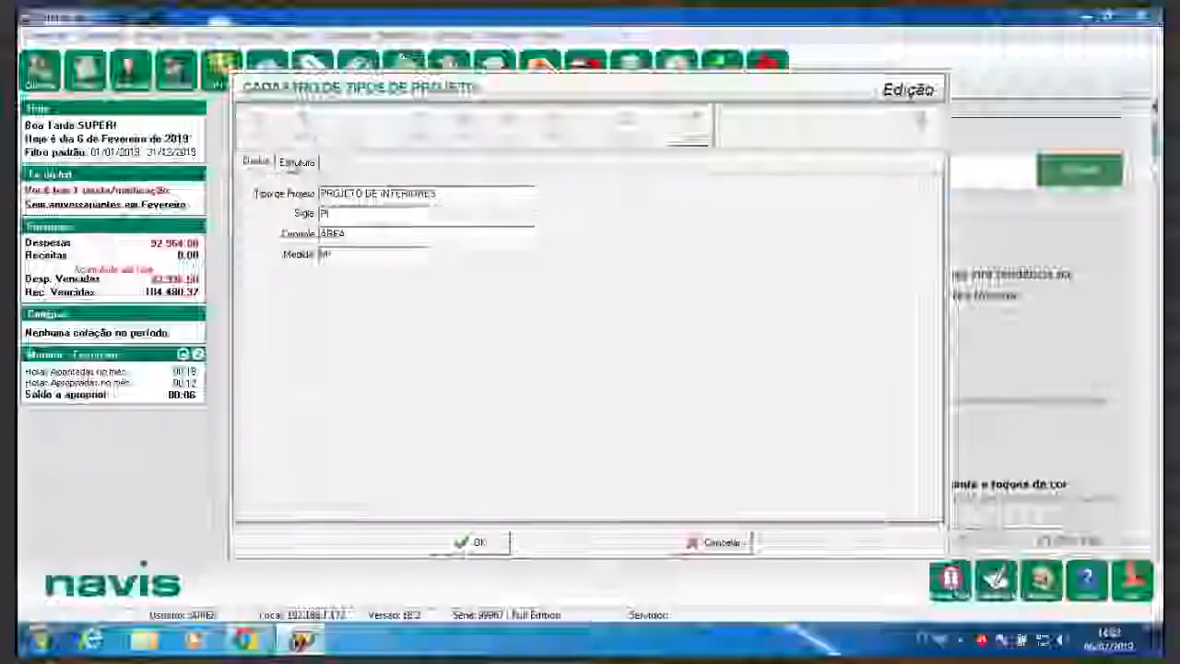
# Show the project type's structure and examine the two tasks under the phase [001] ESTUDO DE VIABILIDADE.
pyautogui.click(296, 162)
pyautogui.click(319, 196)
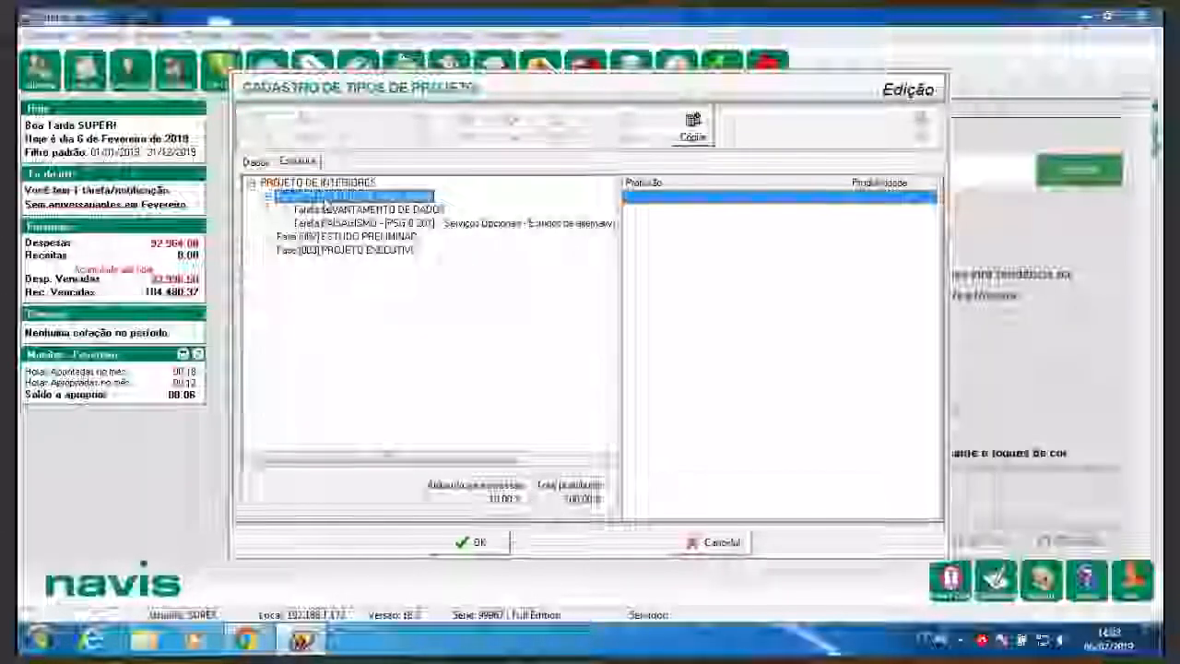
pyautogui.click(337, 223)
pyautogui.click(338, 211)
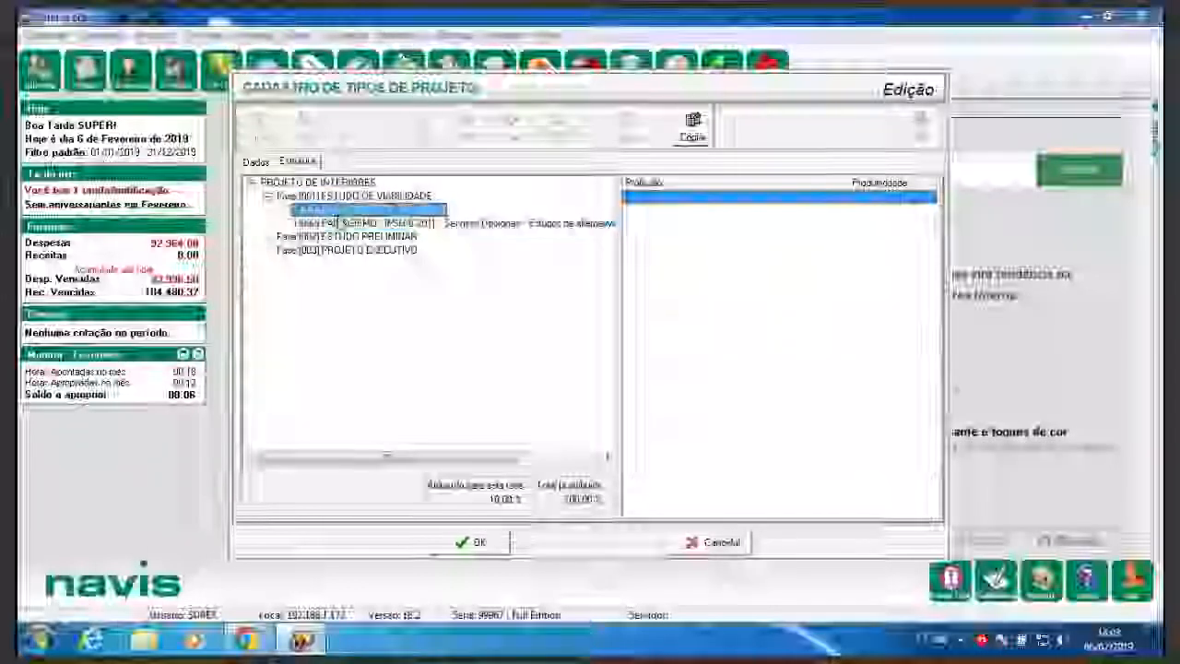
pyautogui.click(340, 223)
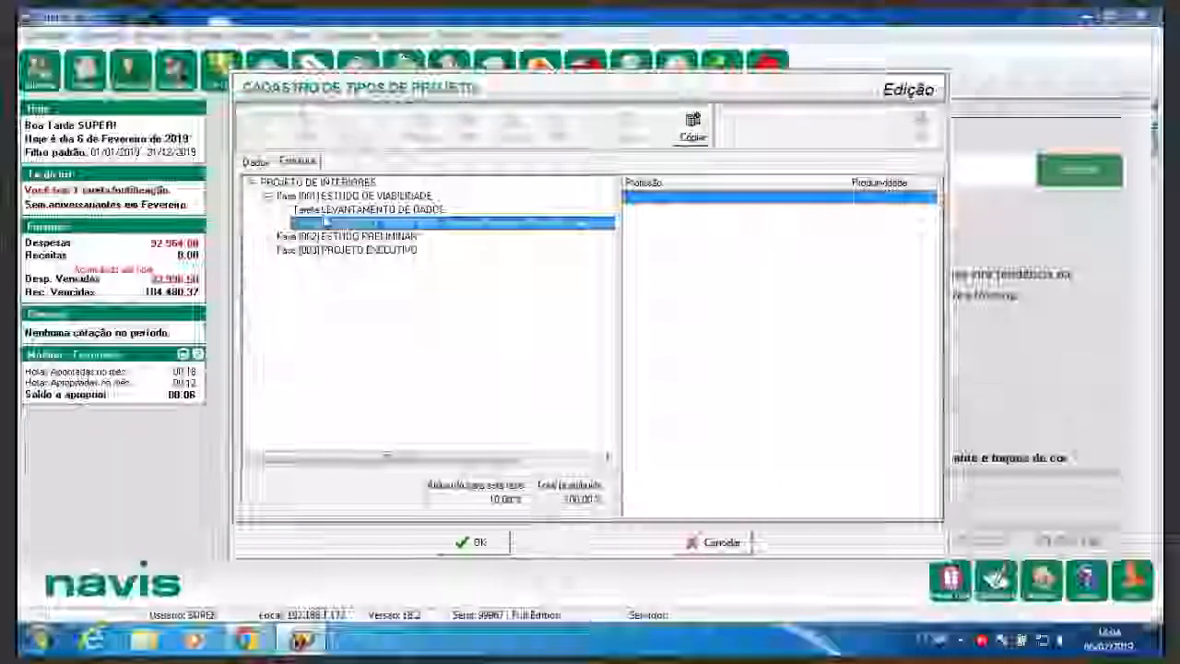
# Edit the LEVANTAMENTO DE DADOS task and clear the user it is scheduled for (Agendar para).
pyautogui.rightClick(327, 217)
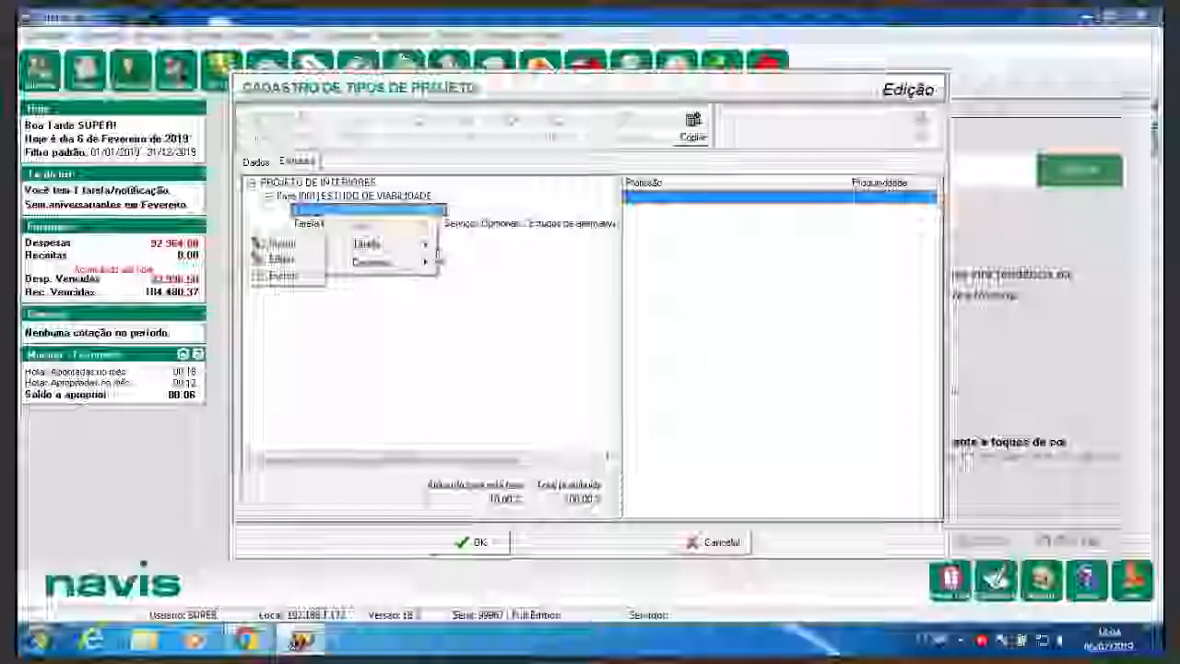
pyautogui.moveTo(355, 247)
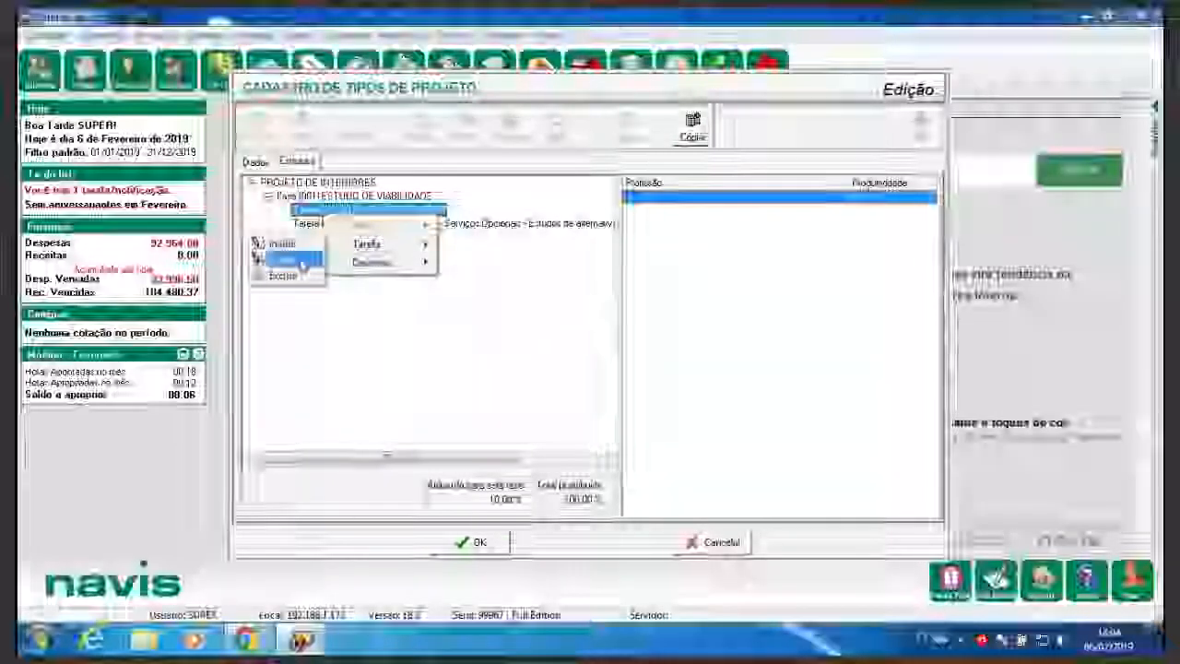
pyautogui.click(299, 262)
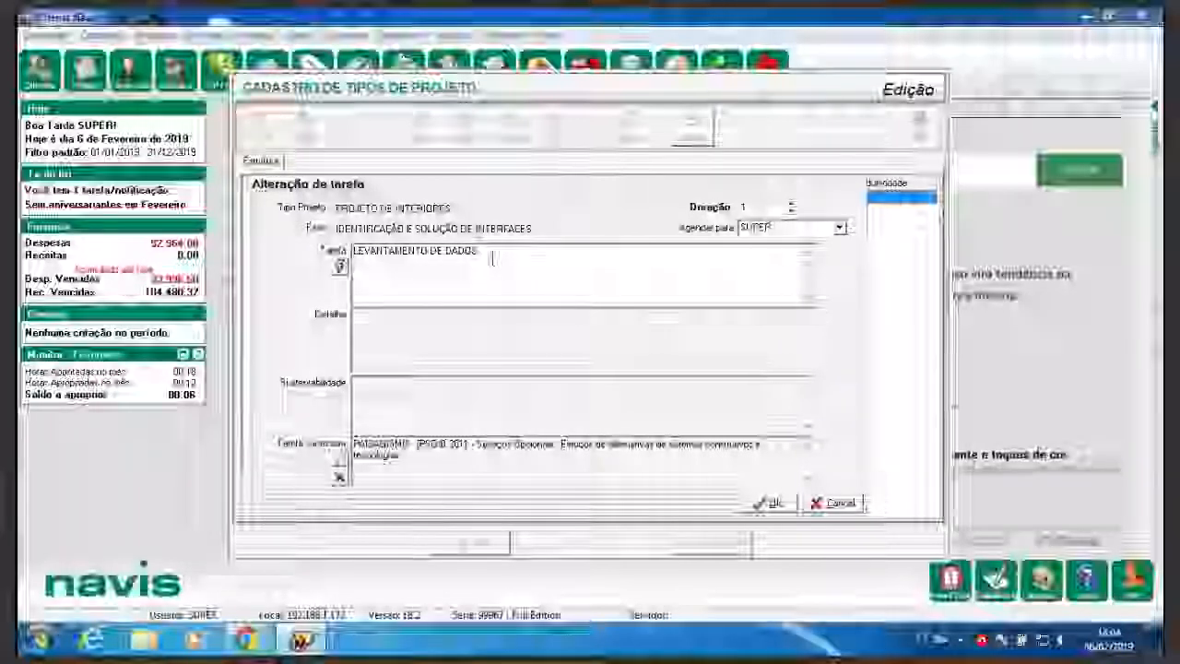
pyautogui.click(775, 230)
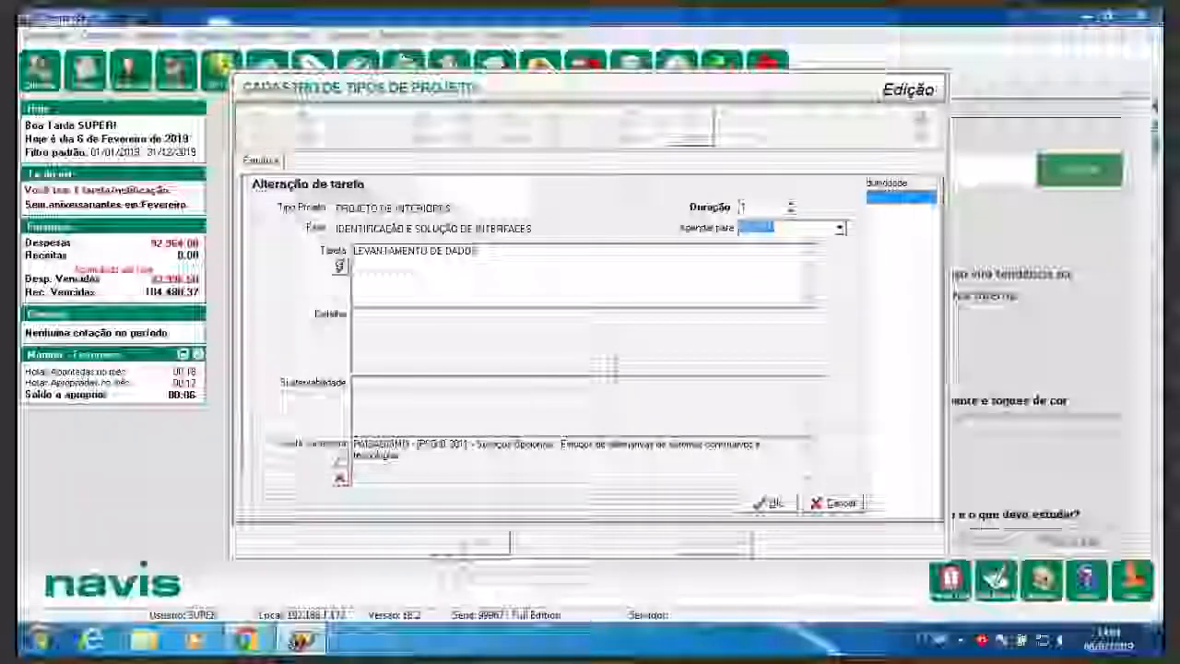
pyautogui.click(841, 229)
pyautogui.click(765, 290)
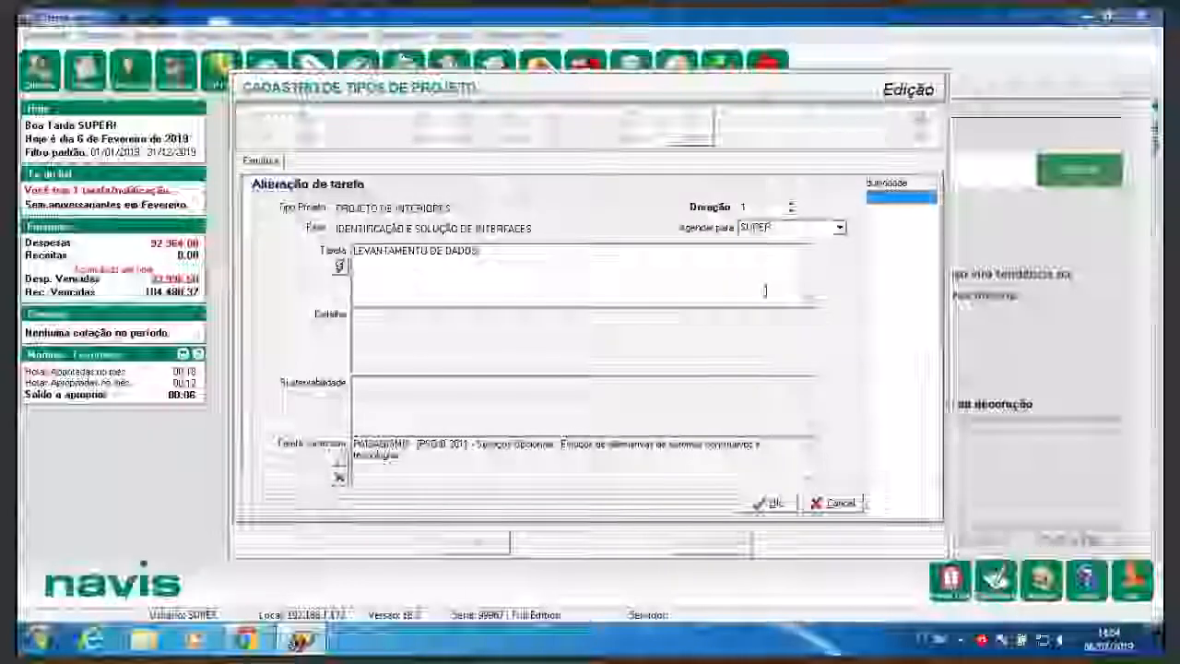
pyautogui.click(787, 230)
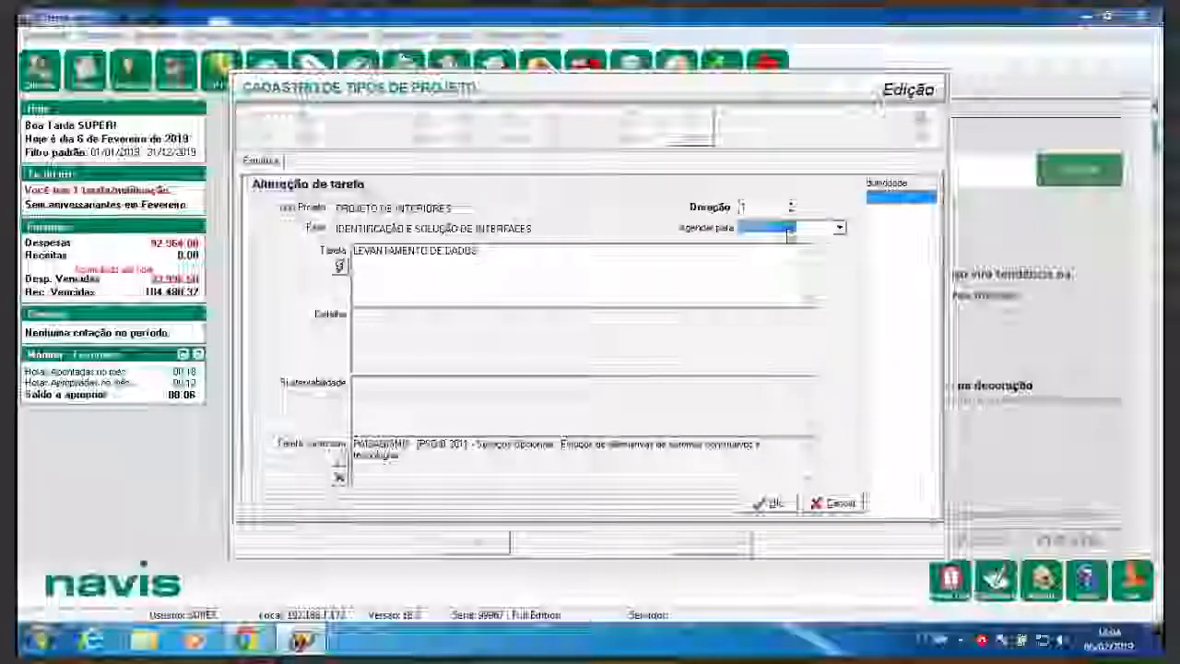
pyautogui.press('BackSpace')
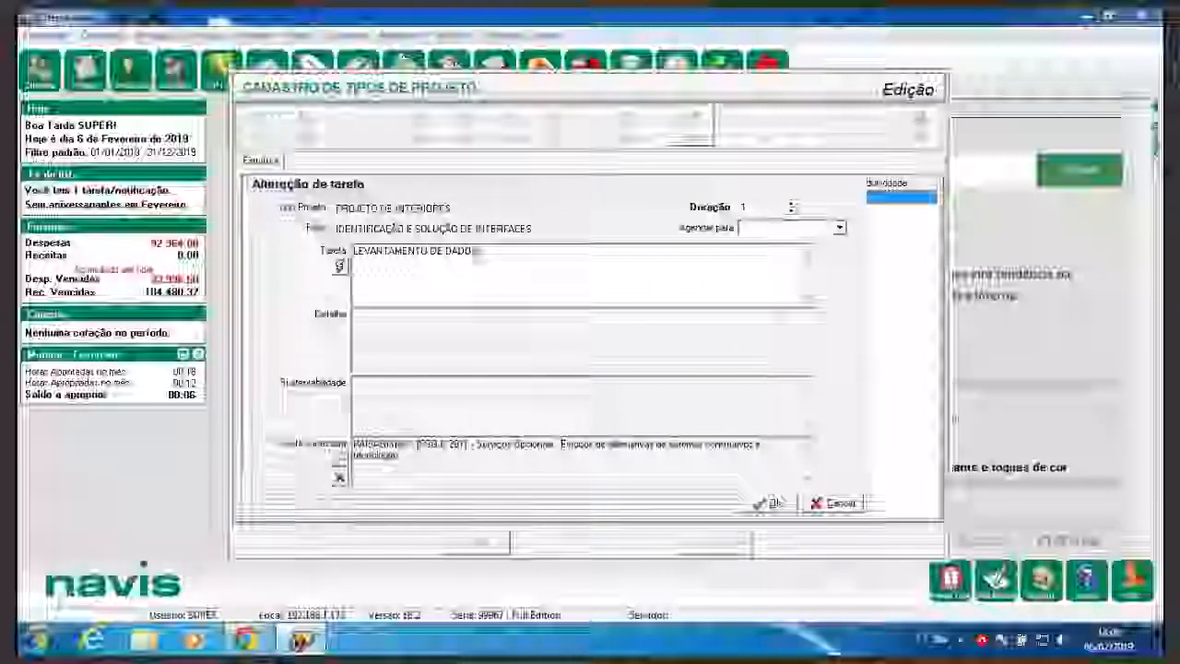
# Review the task's name and linked task text, discard the task and project type edits, and close the project types register.
pyautogui.tripleClick(478, 256)
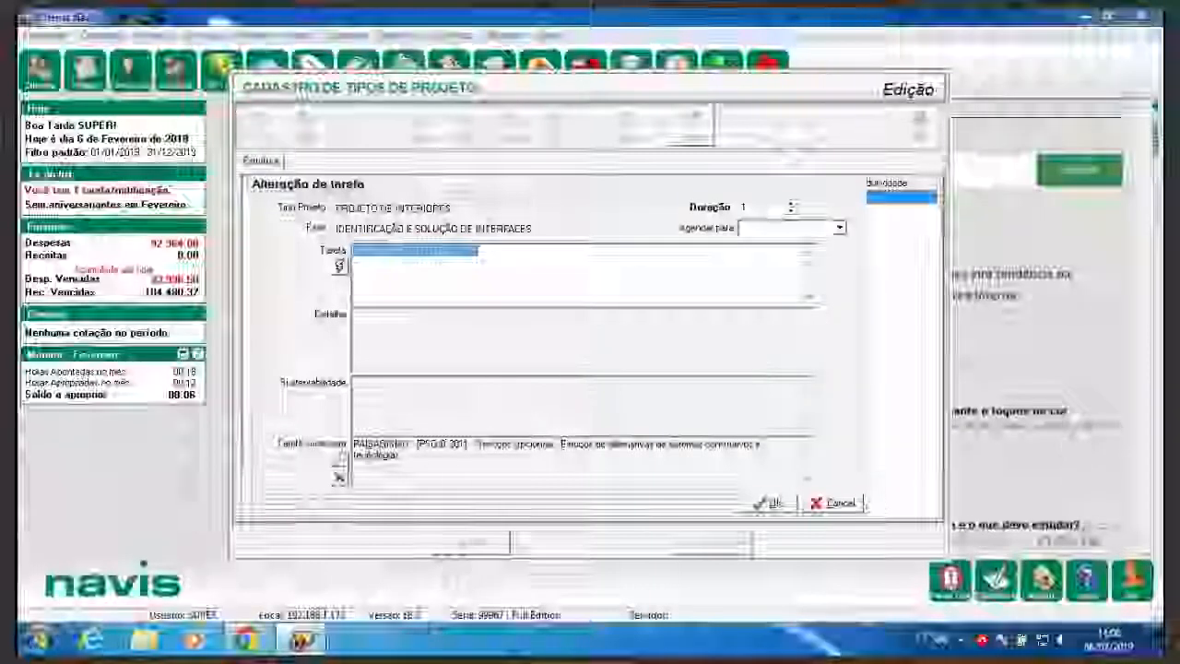
pyautogui.click(563, 445)
pyautogui.moveTo(563, 445); pyautogui.dragTo(633, 517)
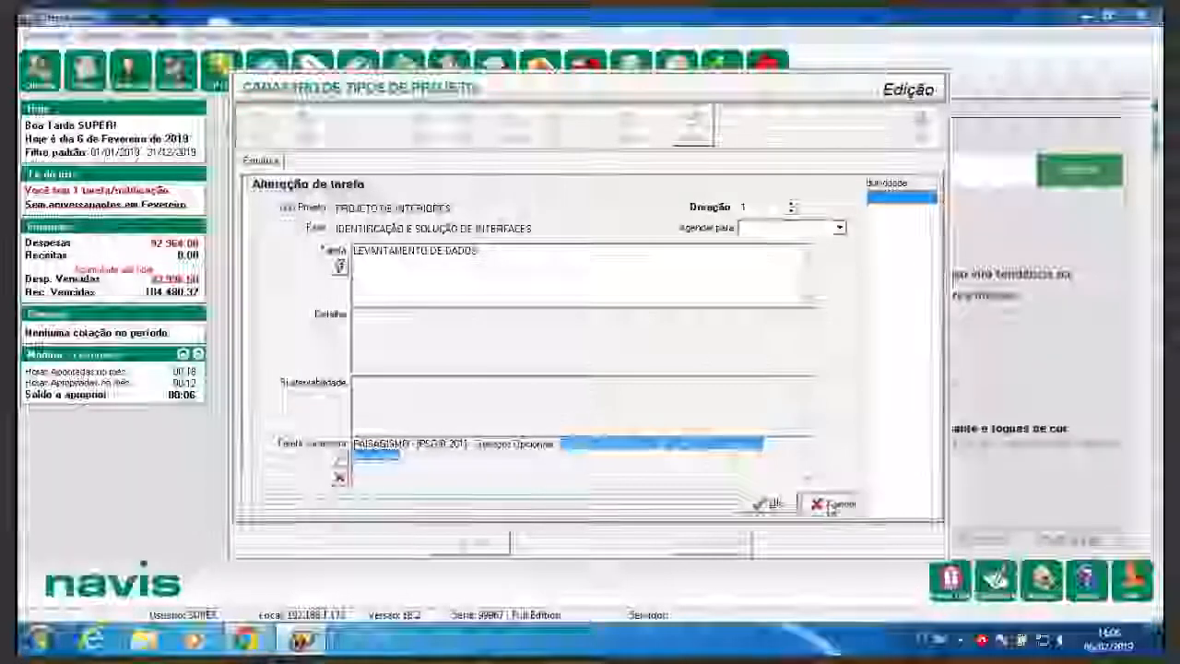
pyautogui.click(833, 503)
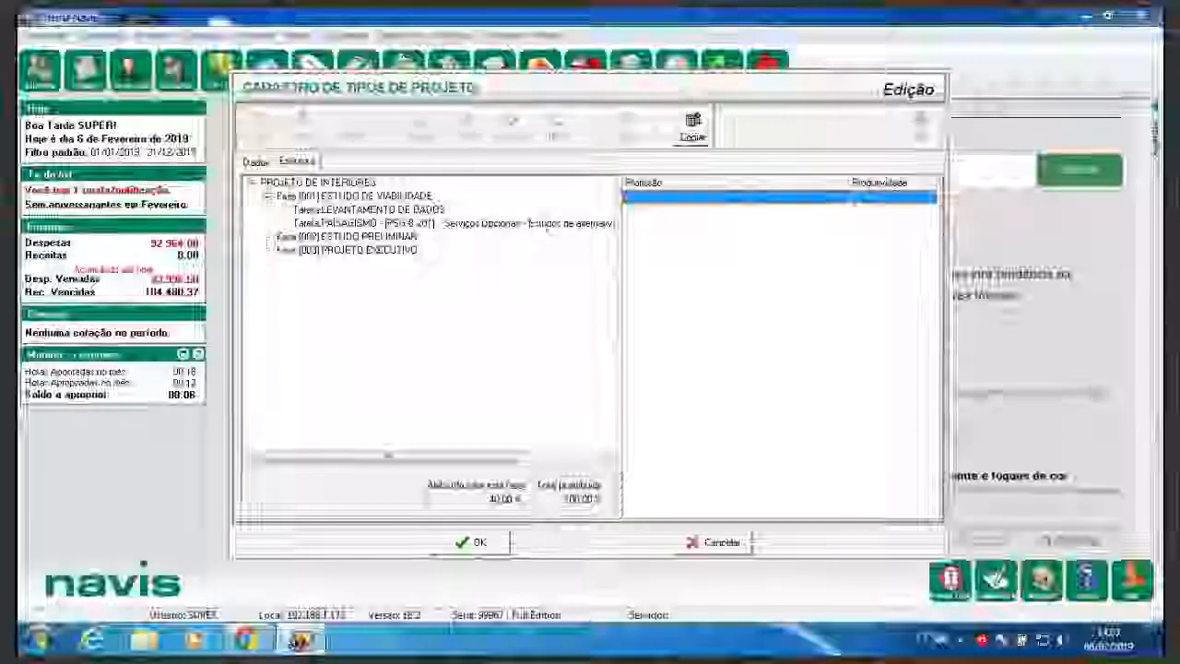
pyautogui.click(724, 543)
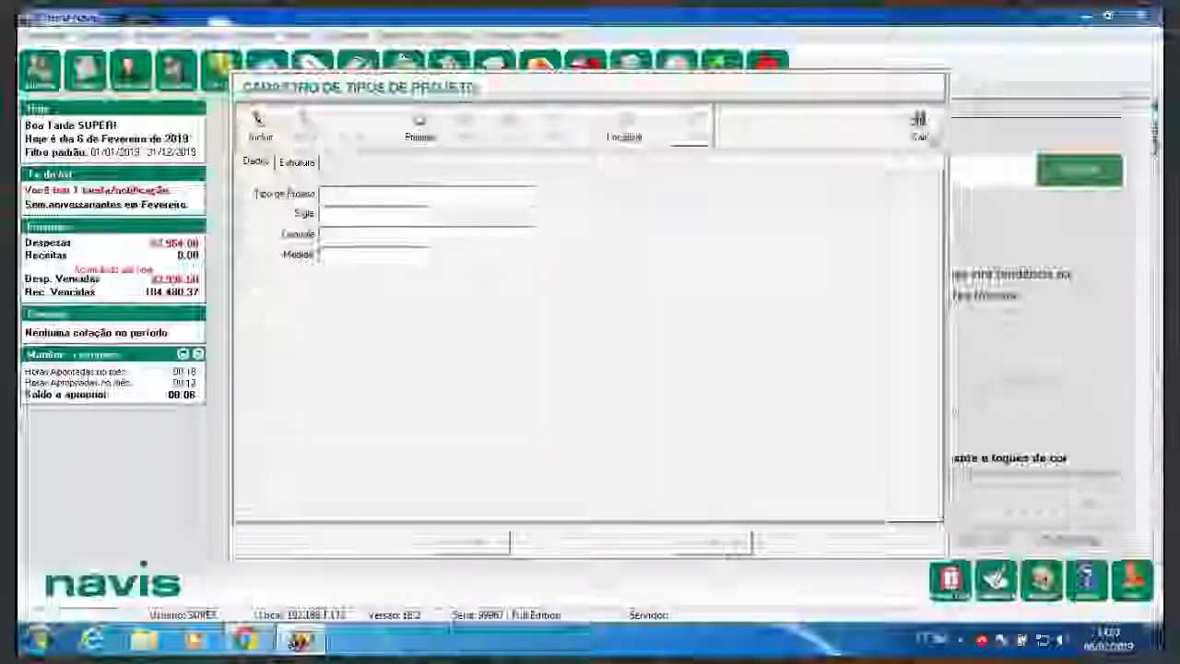
pyautogui.click(920, 129)
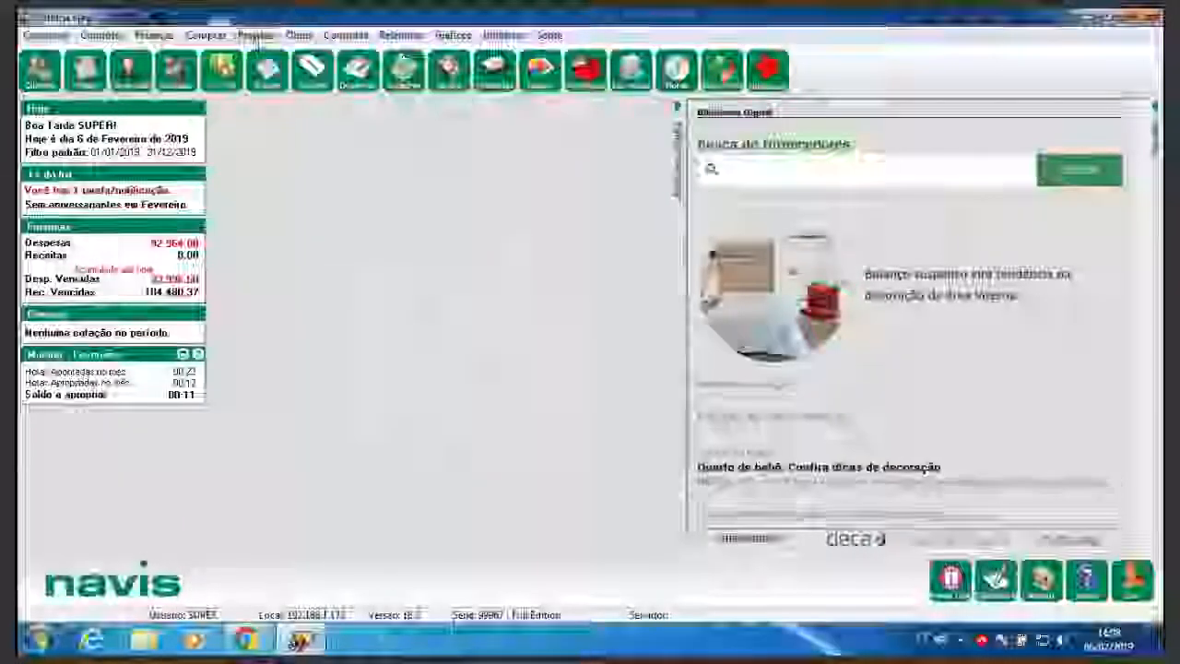
# Open the task templates register and load the ARQUITETURA E URBANISMO template to view its services.
pyautogui.click(256, 36)
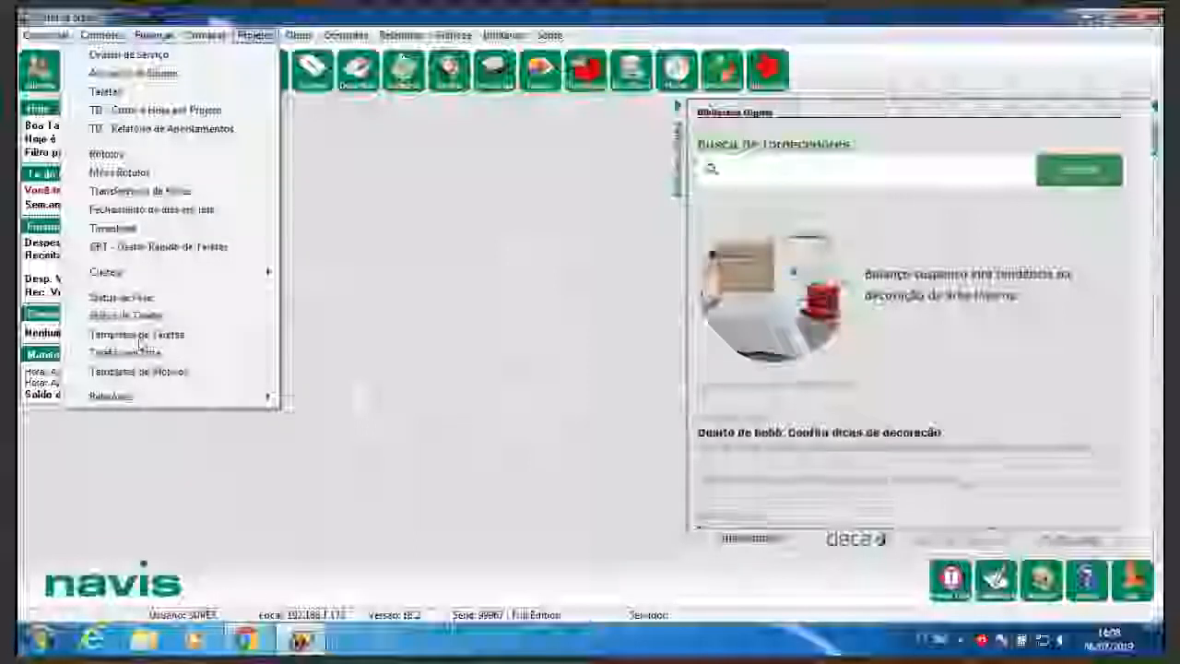
pyautogui.click(140, 337)
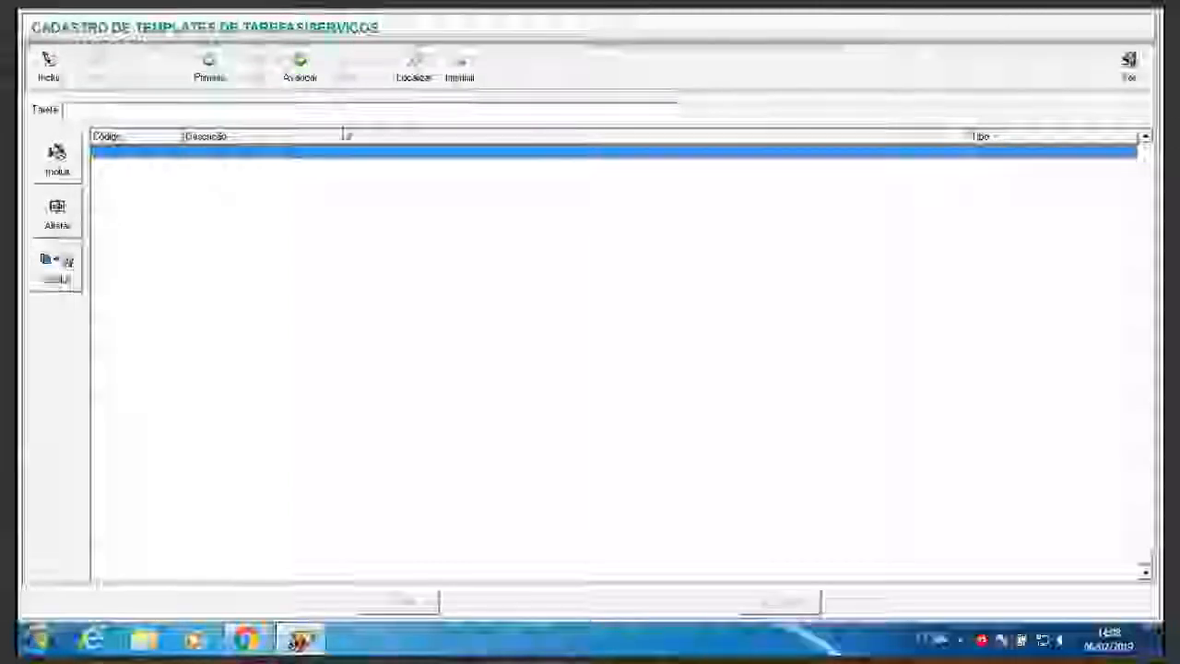
pyautogui.click(410, 70)
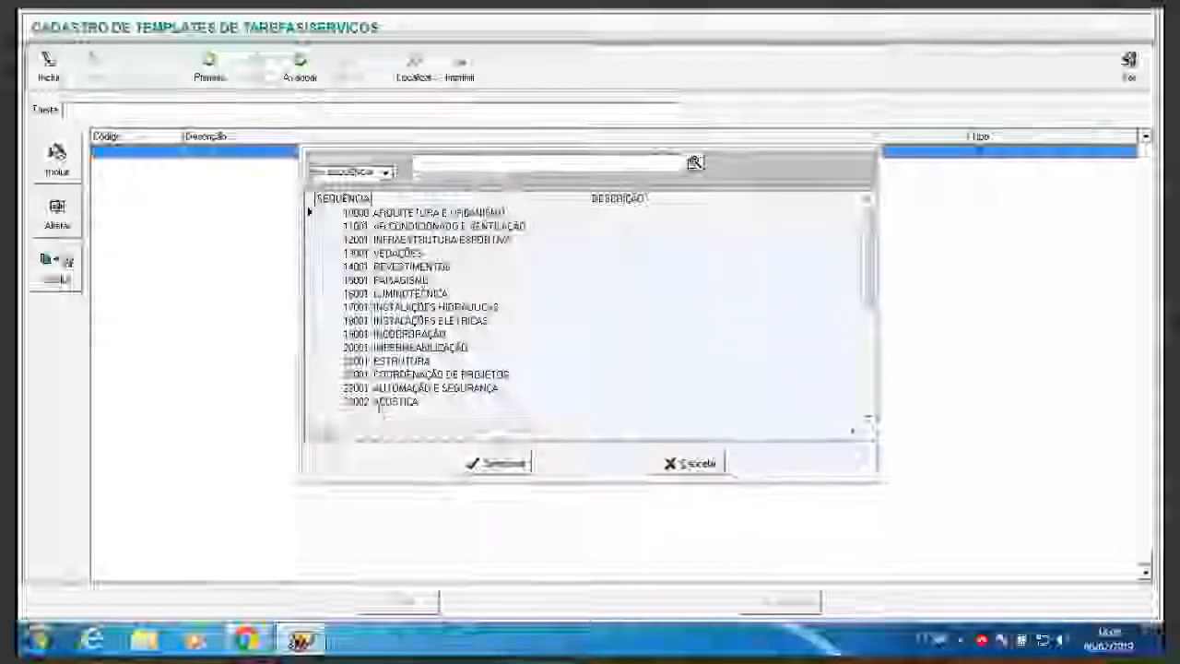
pyautogui.doubleClick(412, 214)
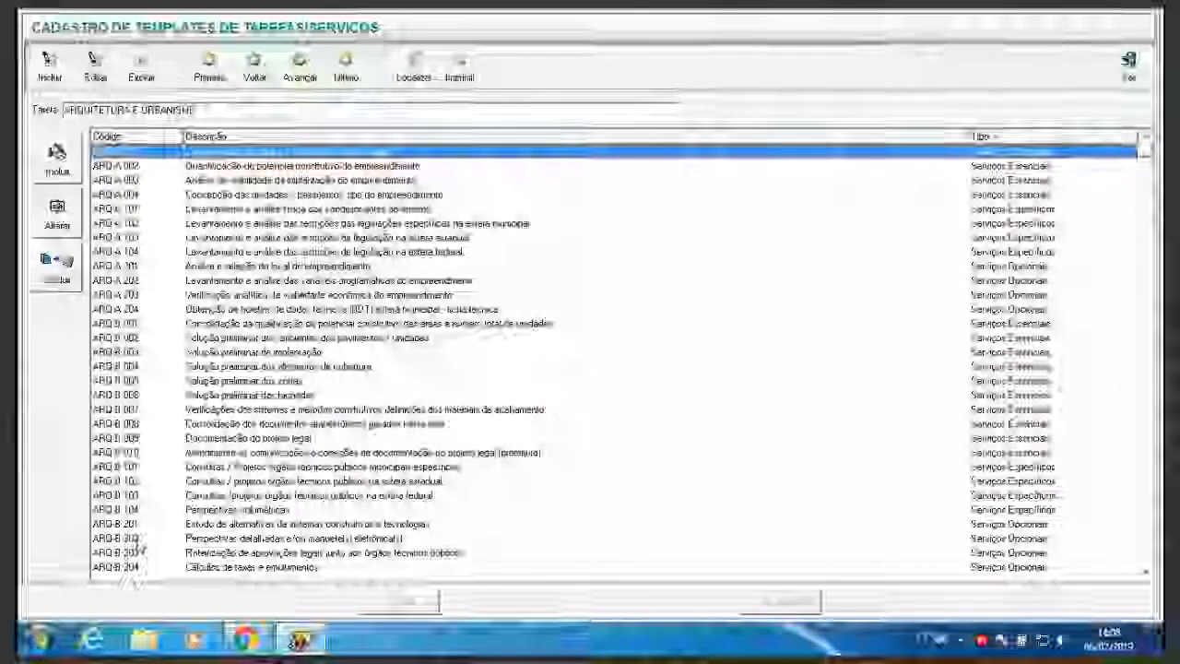
# Try to create a task template named ADMINISTRATIVAS with a new service entry, and leave the templates register.
pyautogui.click(50, 74)
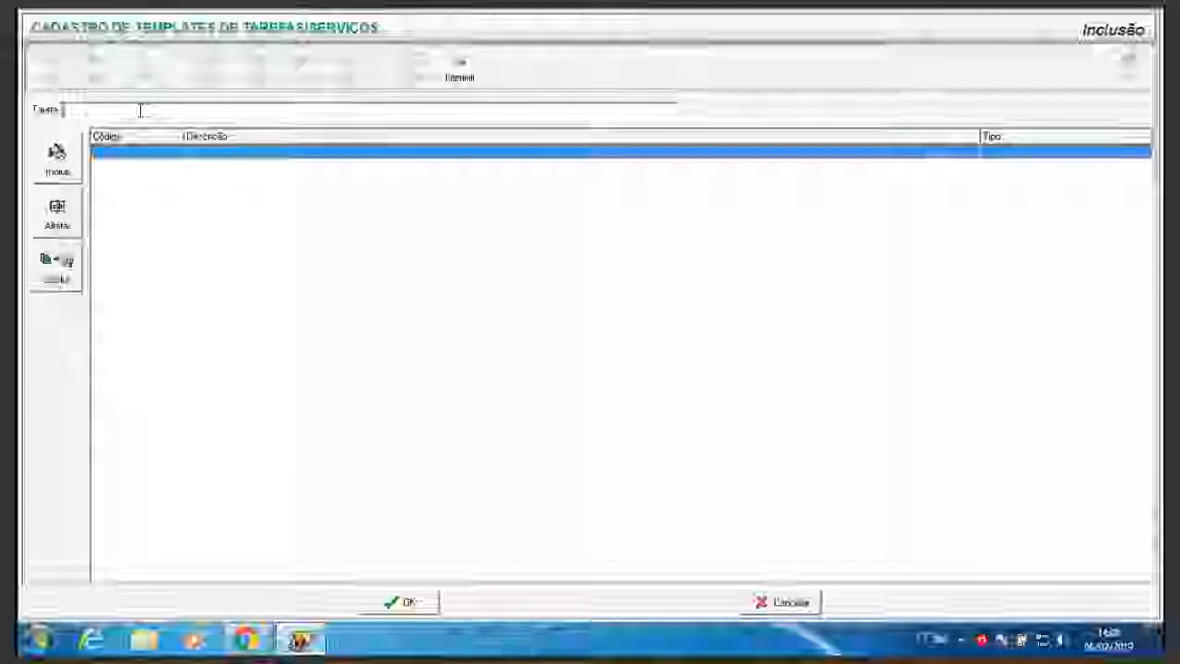
pyautogui.write('ins')
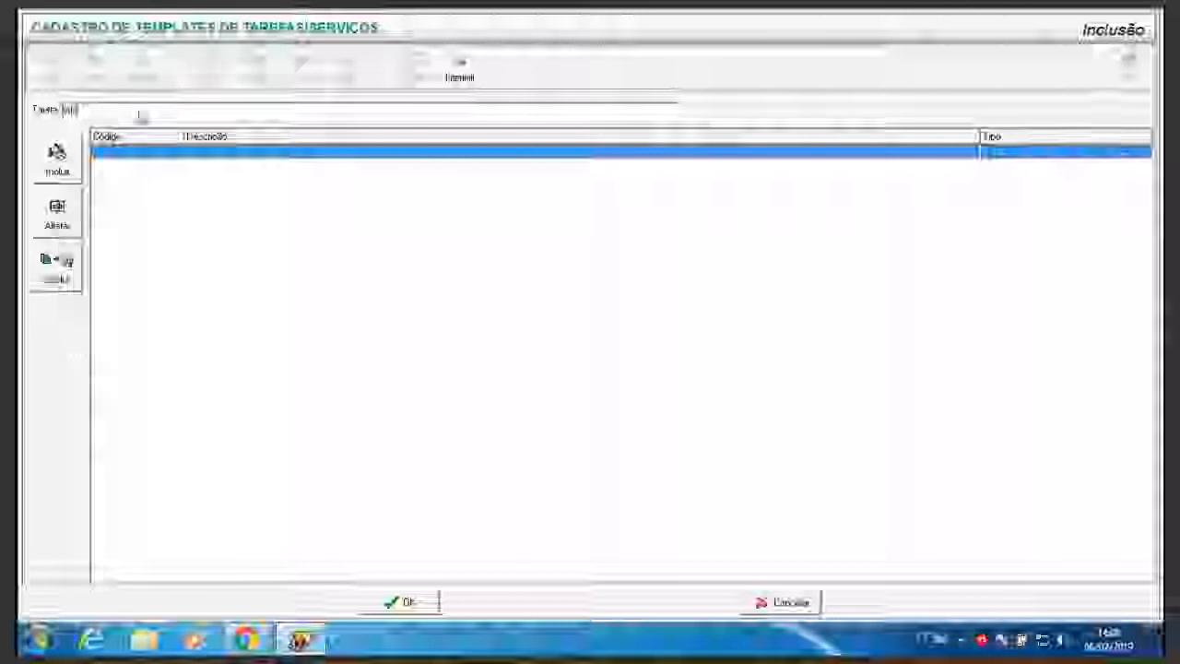
pyautogui.write('ISTRATIVO')
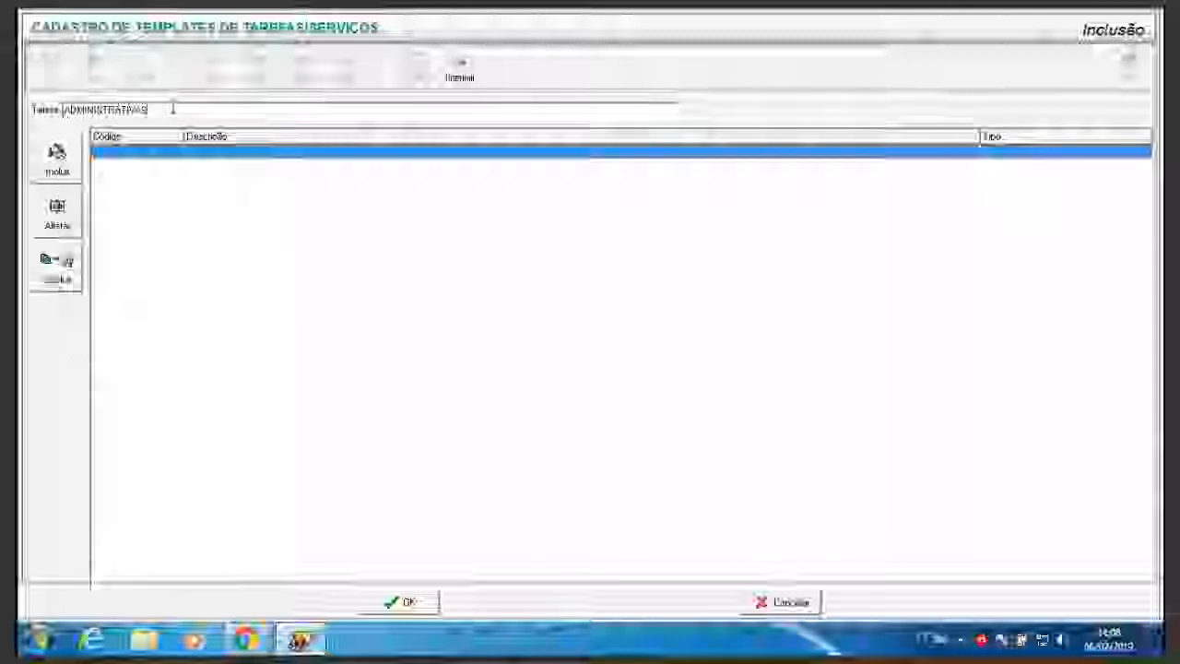
pyautogui.click(57, 170)
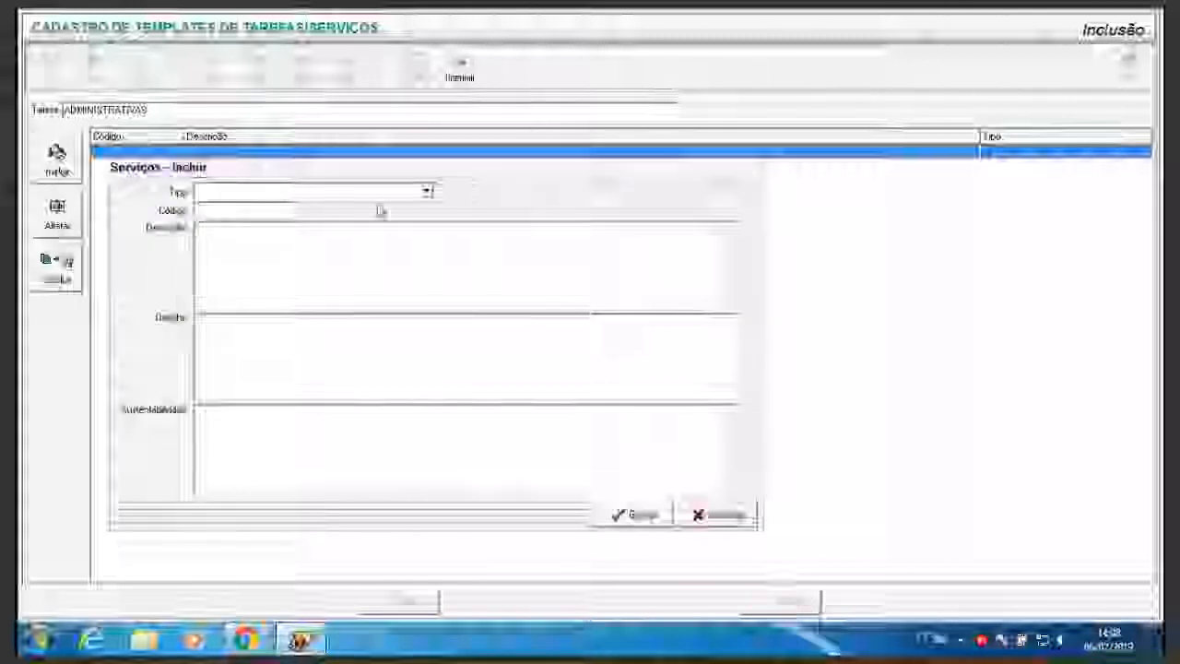
pyautogui.click(427, 192)
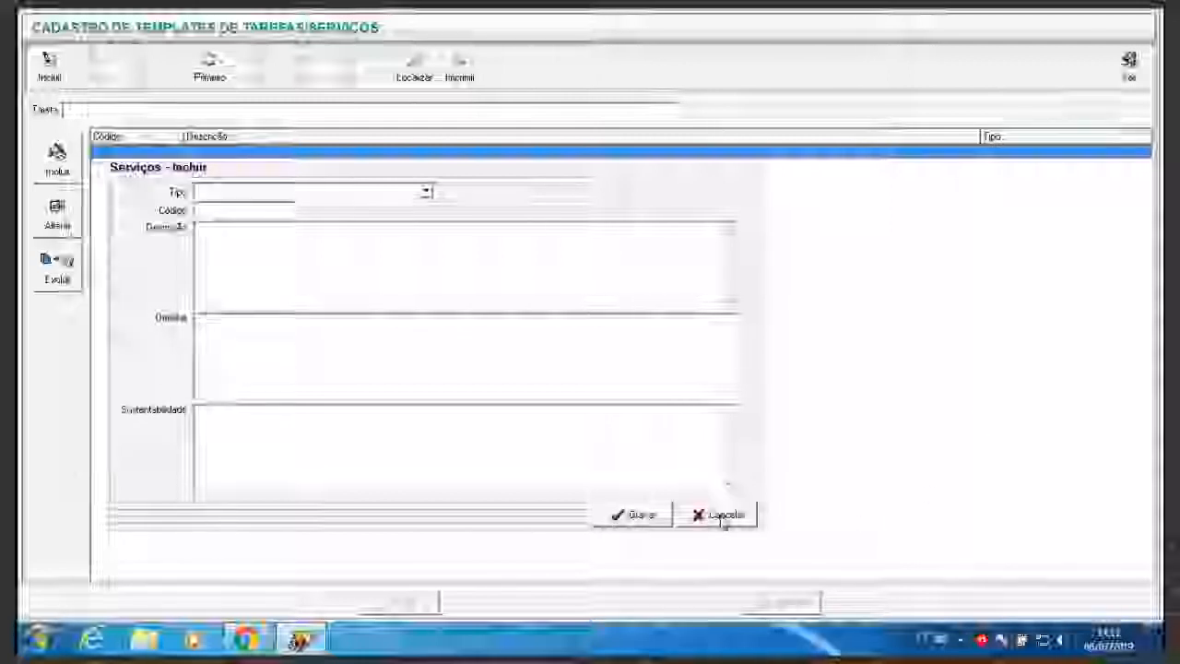
pyautogui.click(1132, 65)
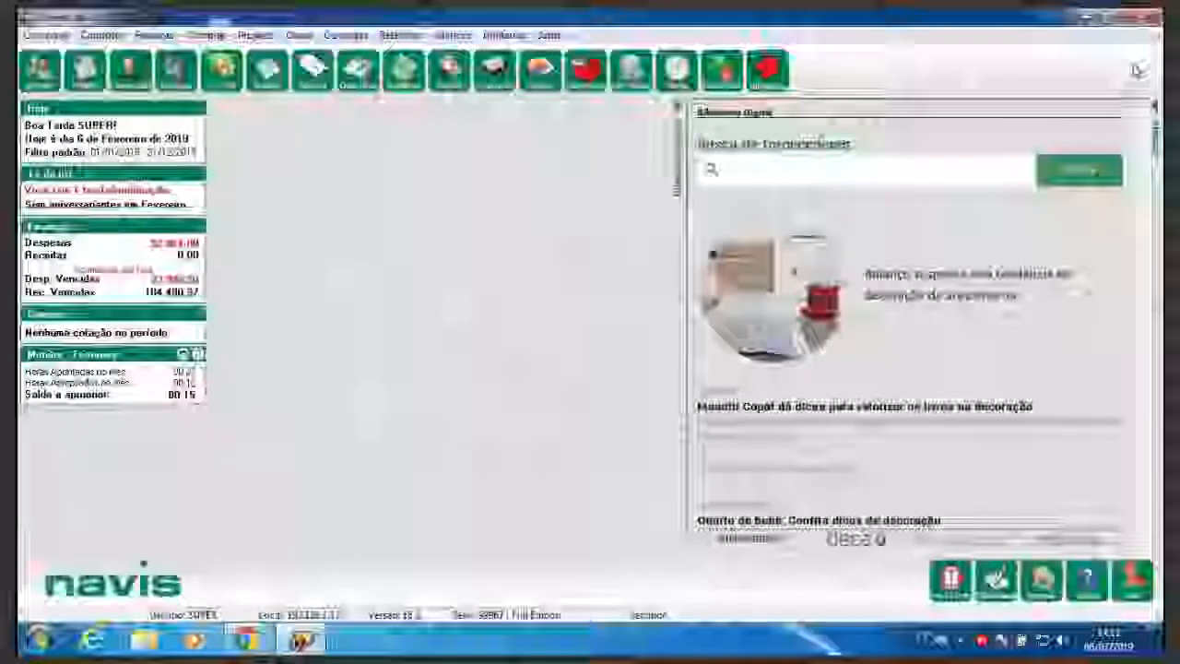
# Open the task templates register and start a new template with the task name ADMINISTRATIVO.
pyautogui.click(255, 35)
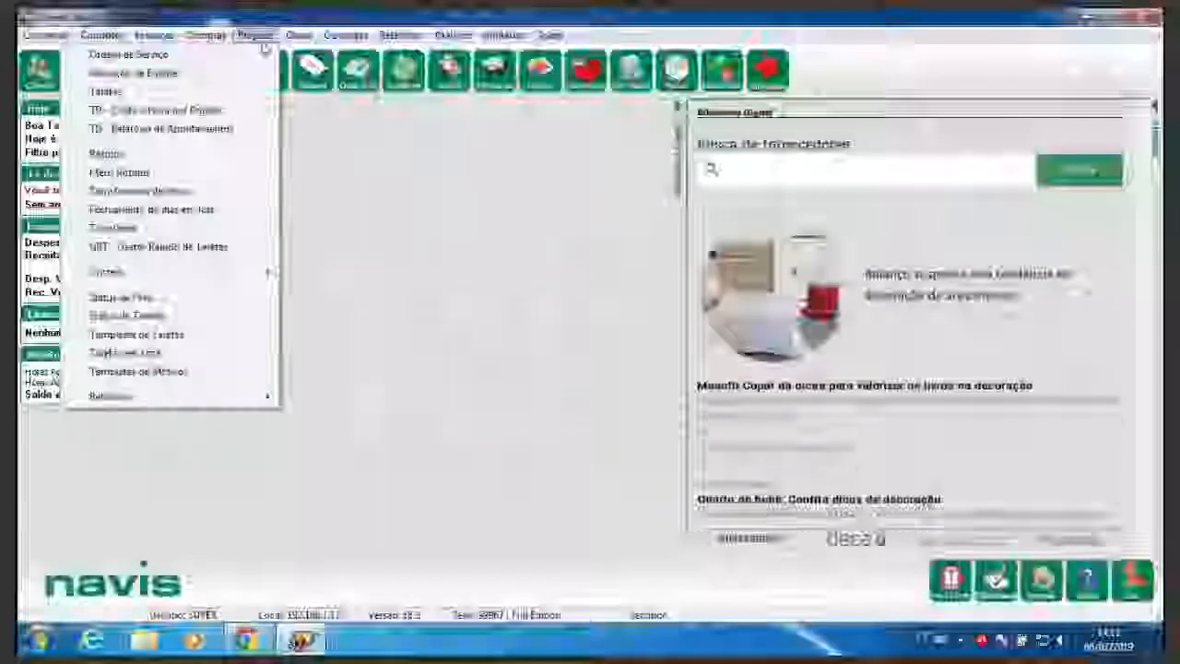
pyautogui.click(180, 338)
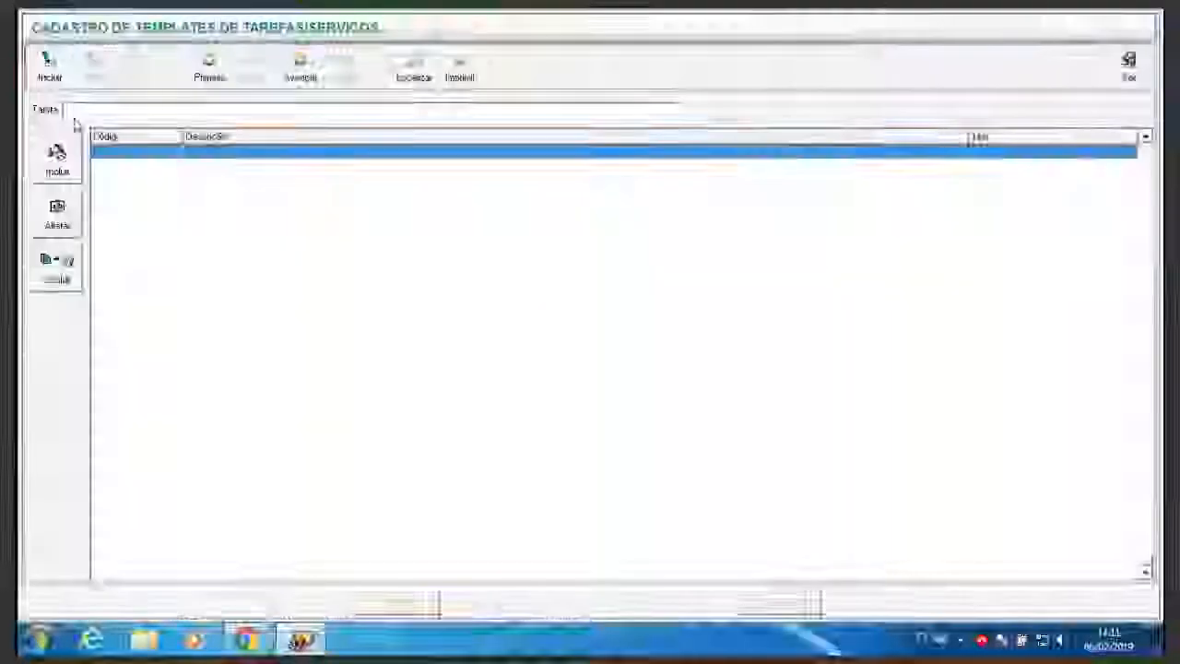
pyautogui.click(60, 78)
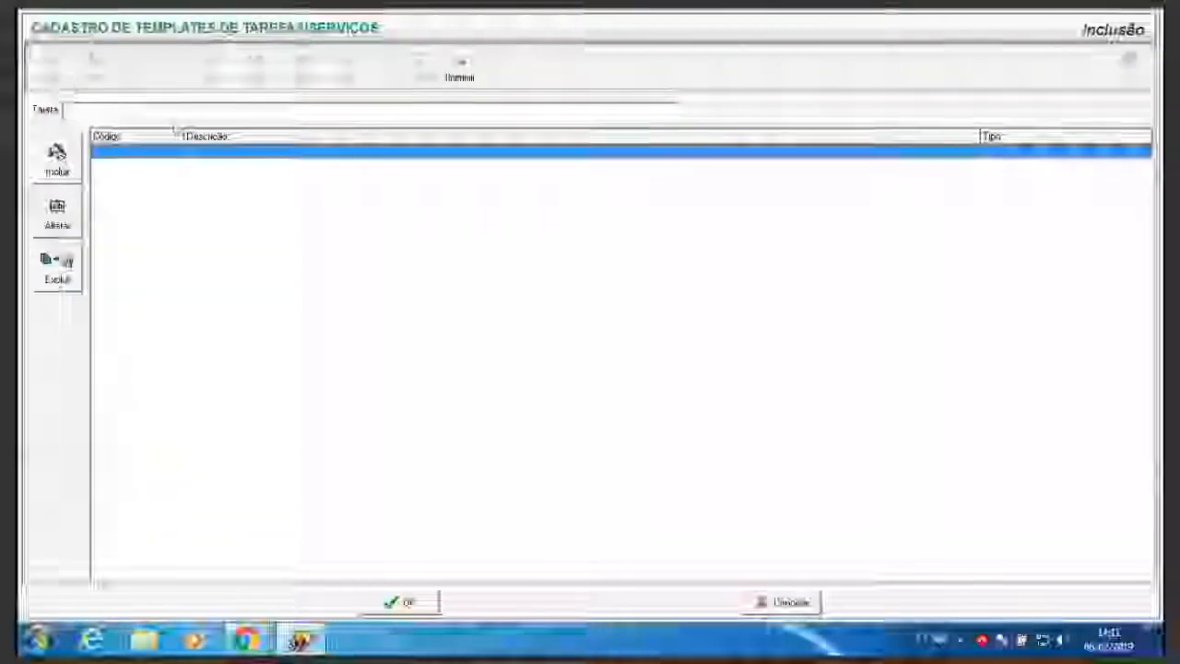
pyautogui.write('tes')
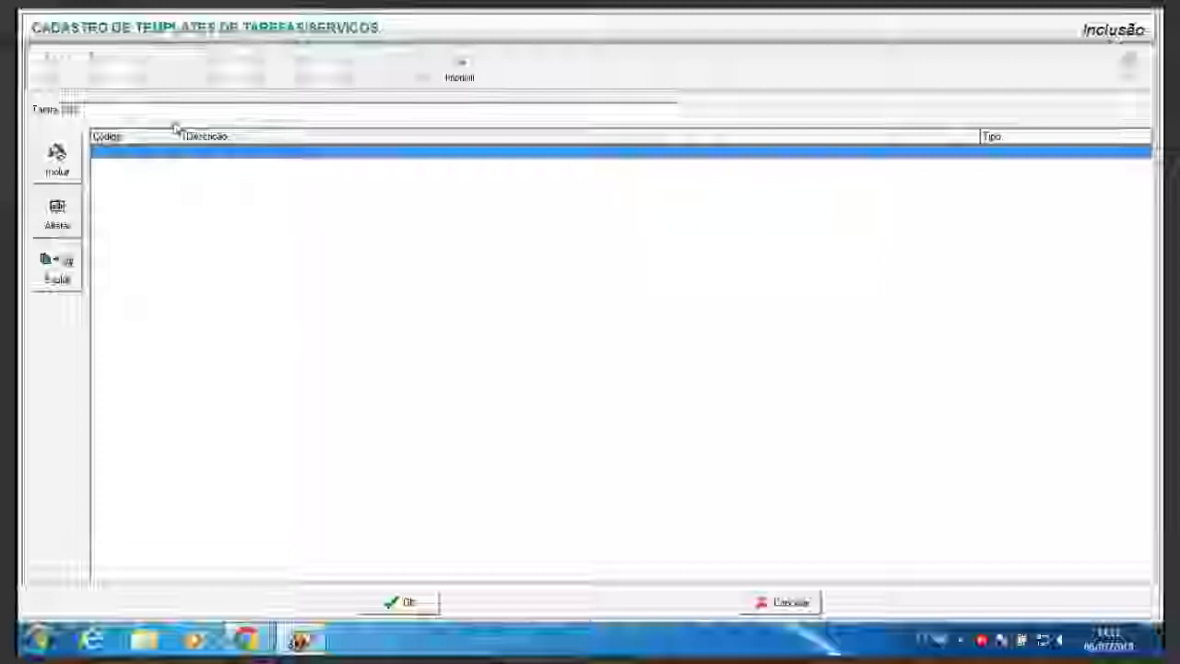
pyautogui.write('MINISTRACAO')
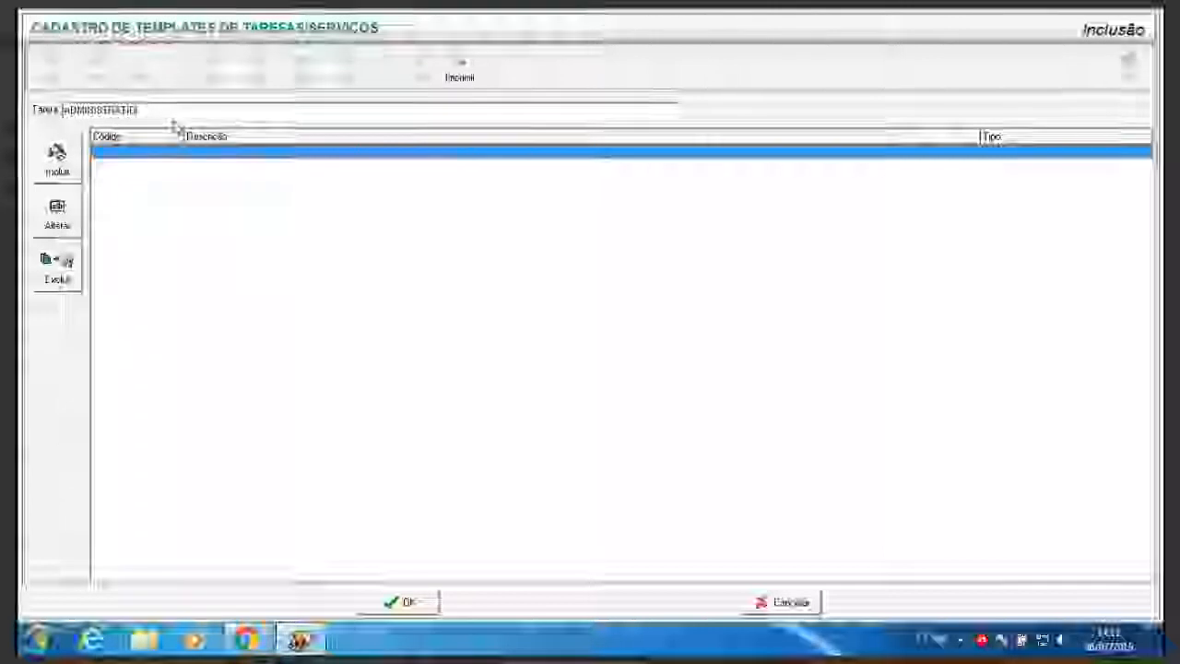
pyautogui.press('BackSpace')
pyautogui.press('BackSpace')
pyautogui.press('BackSpace')
pyautogui.write('TIVO')
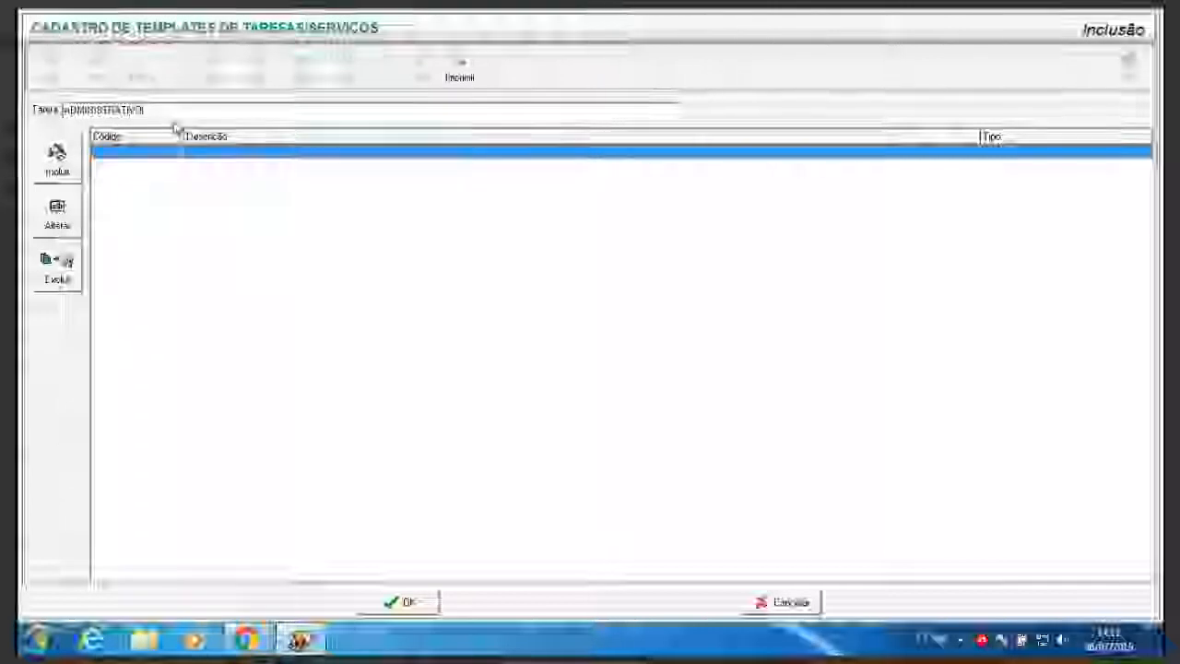
# Add a service of type Serviços Opcionais with code 0001 and description REUNIÃO COM CLIENTES EXTERNOS.
pyautogui.click(74, 170)
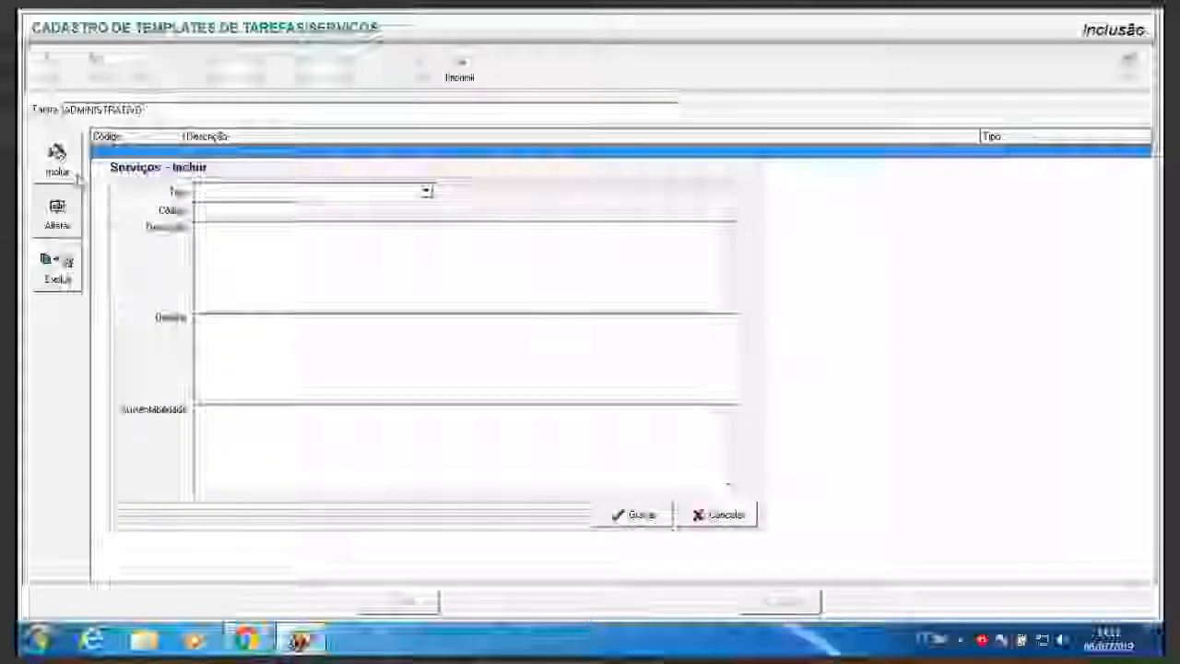
pyautogui.click(426, 192)
pyautogui.click(242, 212)
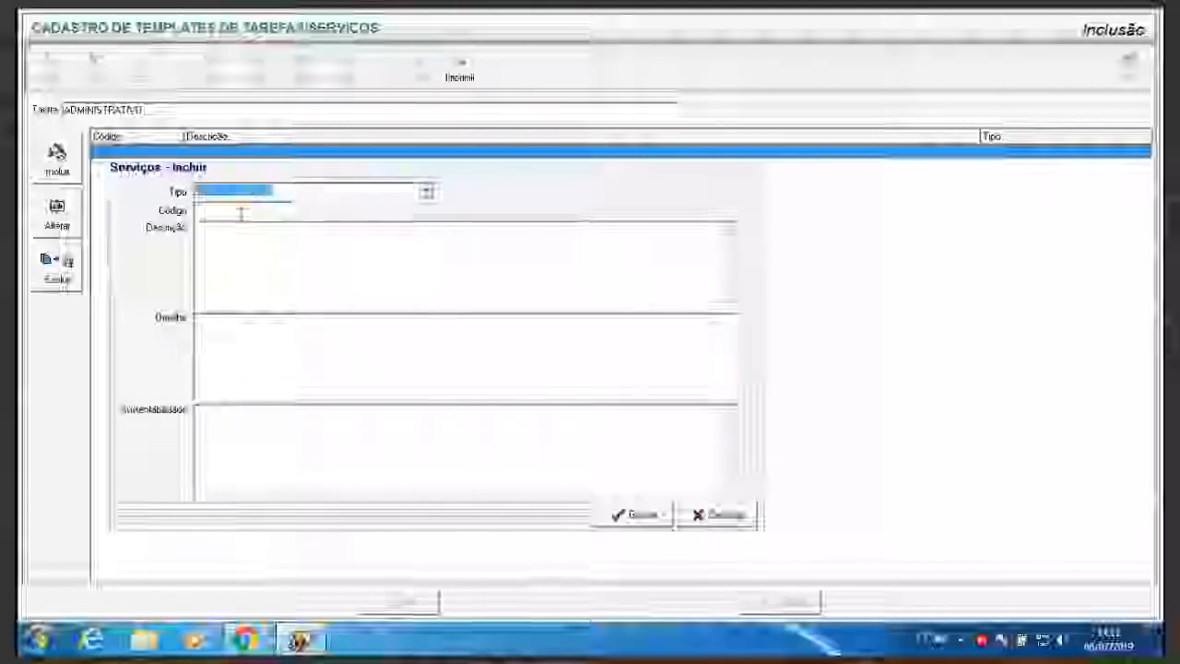
pyautogui.write('0001')
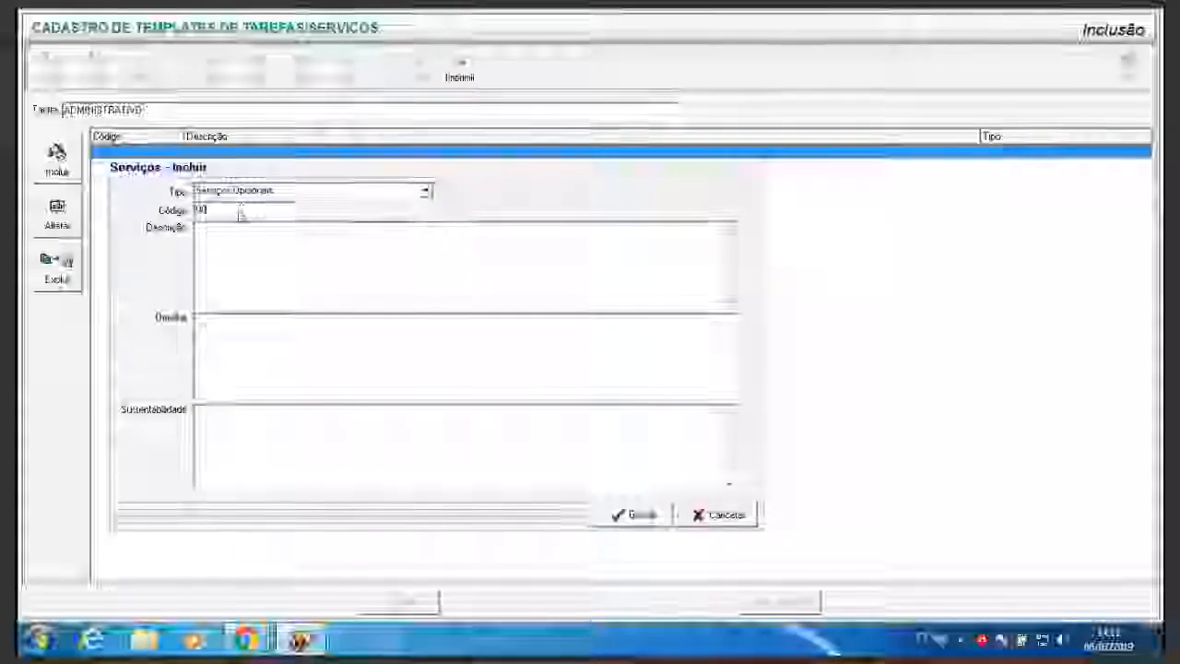
pyautogui.click(249, 244)
pyautogui.write('SELNI~AO')
pyautogui.press('BackSpace')
pyautogui.press('BackSpace')
pyautogui.press('BackSpace')
pyautogui.write('ÃO')
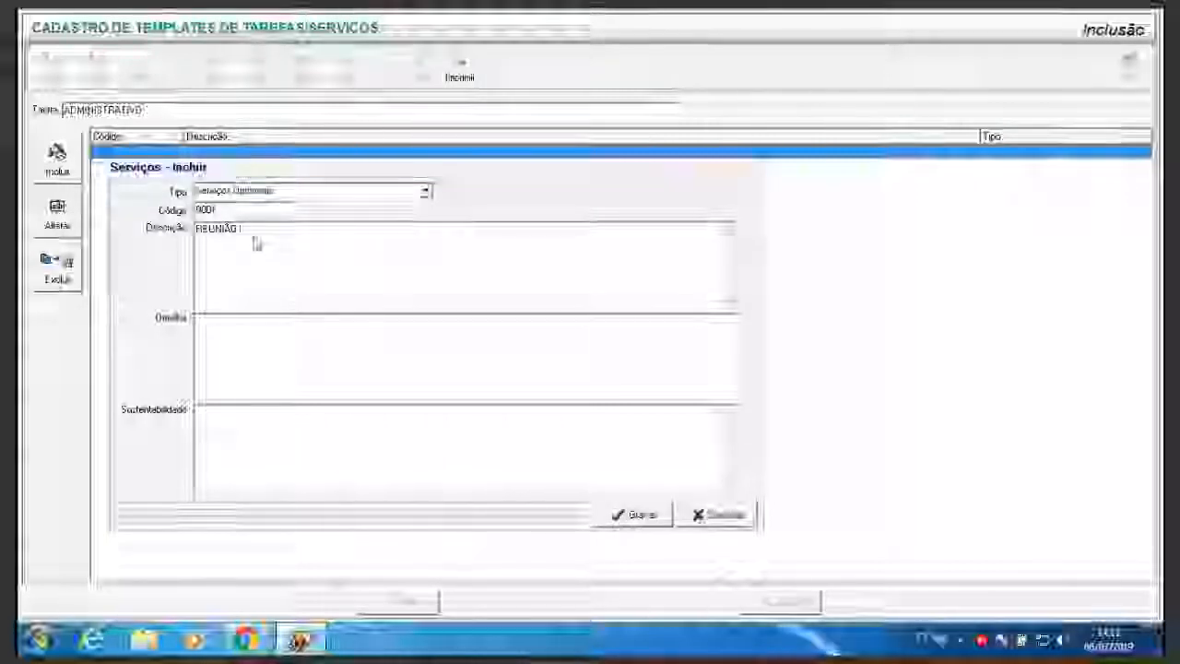
pyautogui.write(' COM CLIEN')
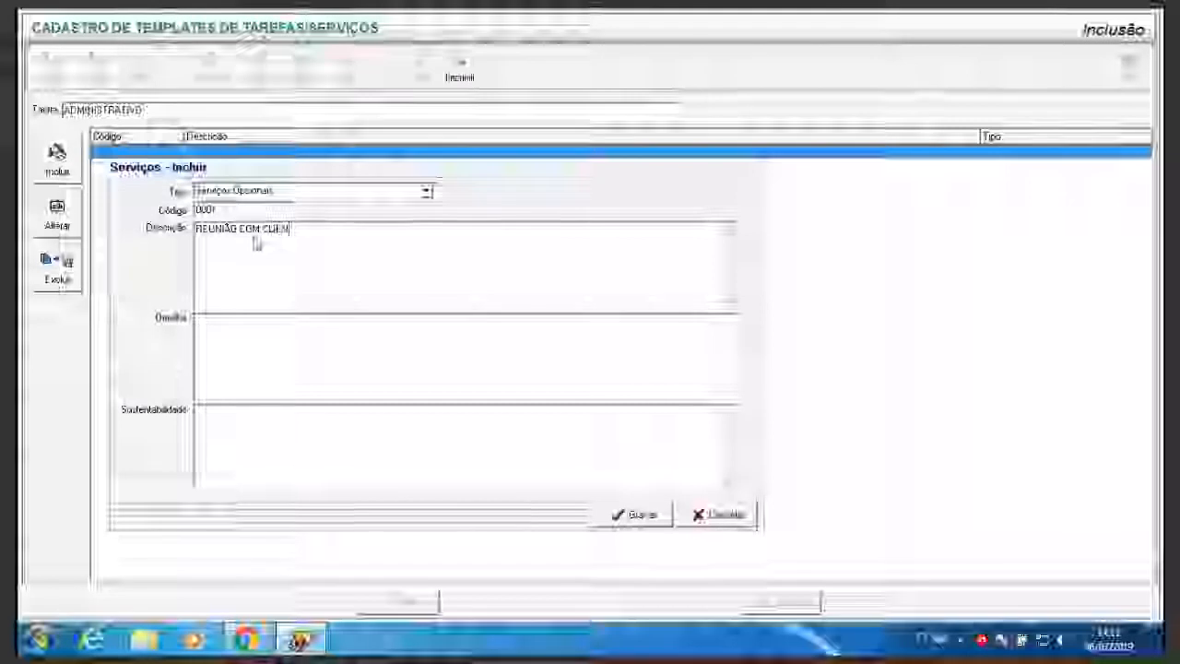
pyautogui.write('TES EXTERNOS')
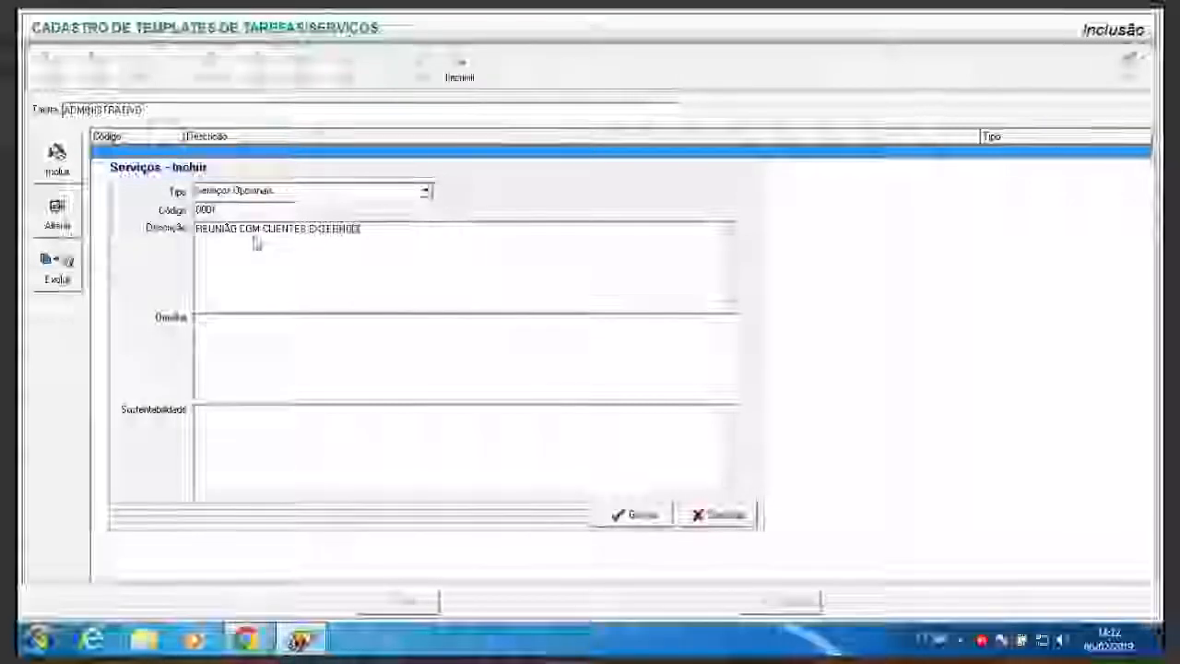
# Enter the service detail TRATAR DE ASSUNTOS REFERENTE AO DESENVOLVIMENTO DAS FASES DOS PROJETOS and save the service.
pyautogui.click(238, 331)
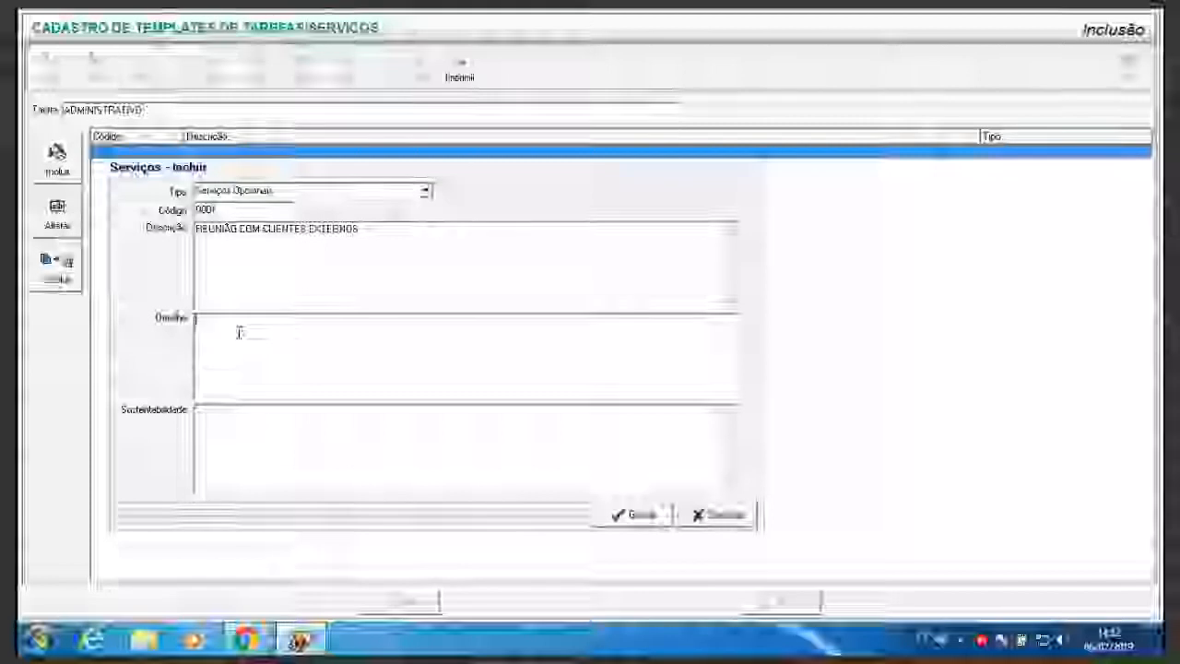
pyautogui.write('TRATAR')
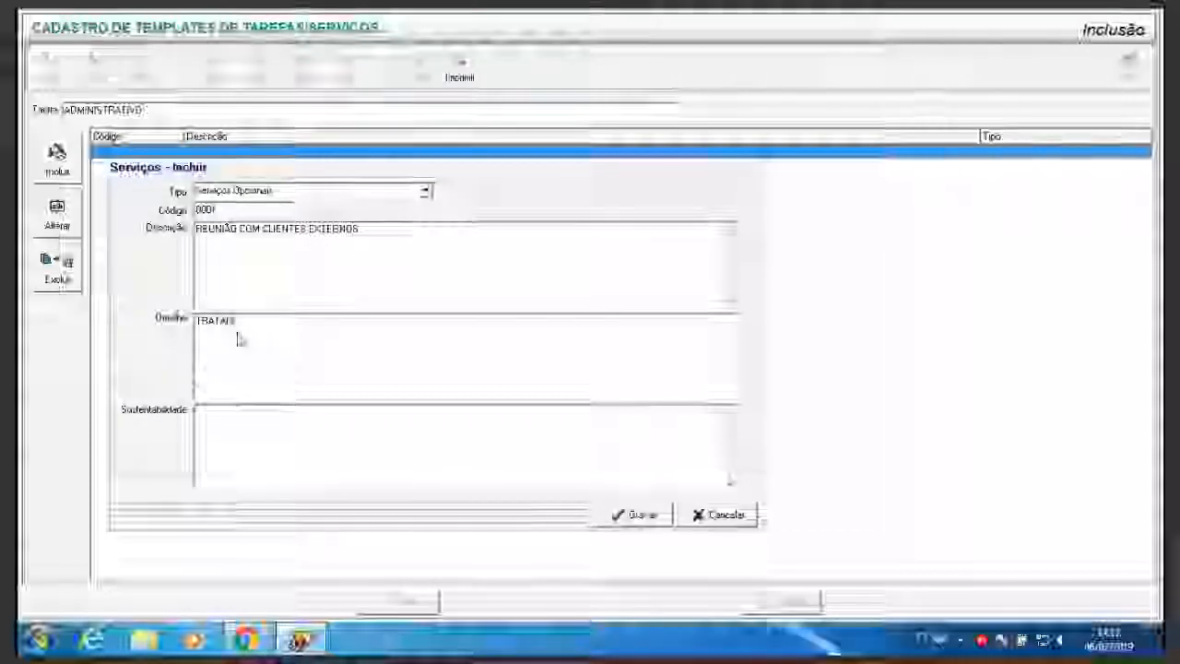
pyautogui.write(' DE AS')
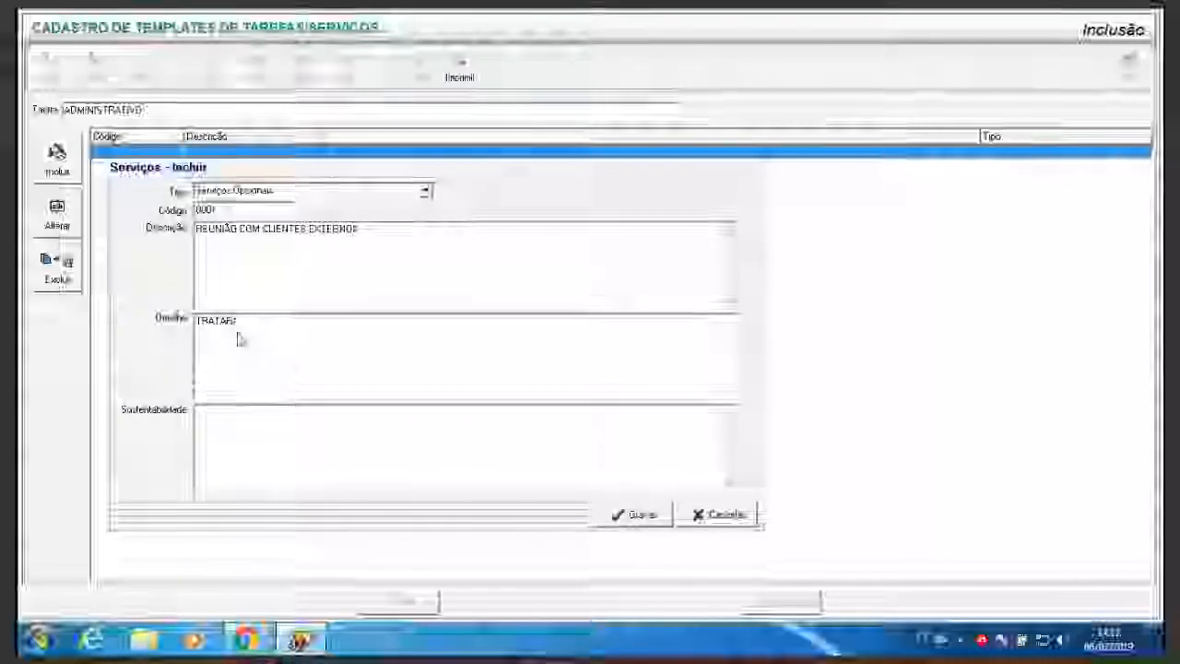
pyautogui.write('SUNTOS')
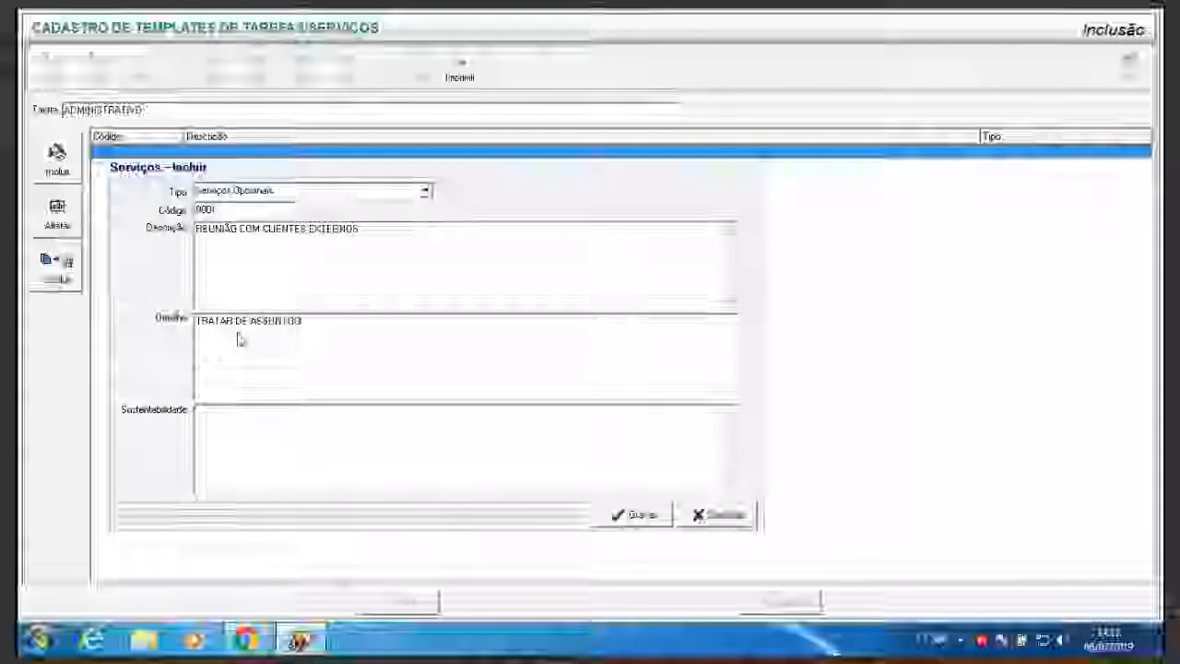
pyautogui.write(' REFERENTE')
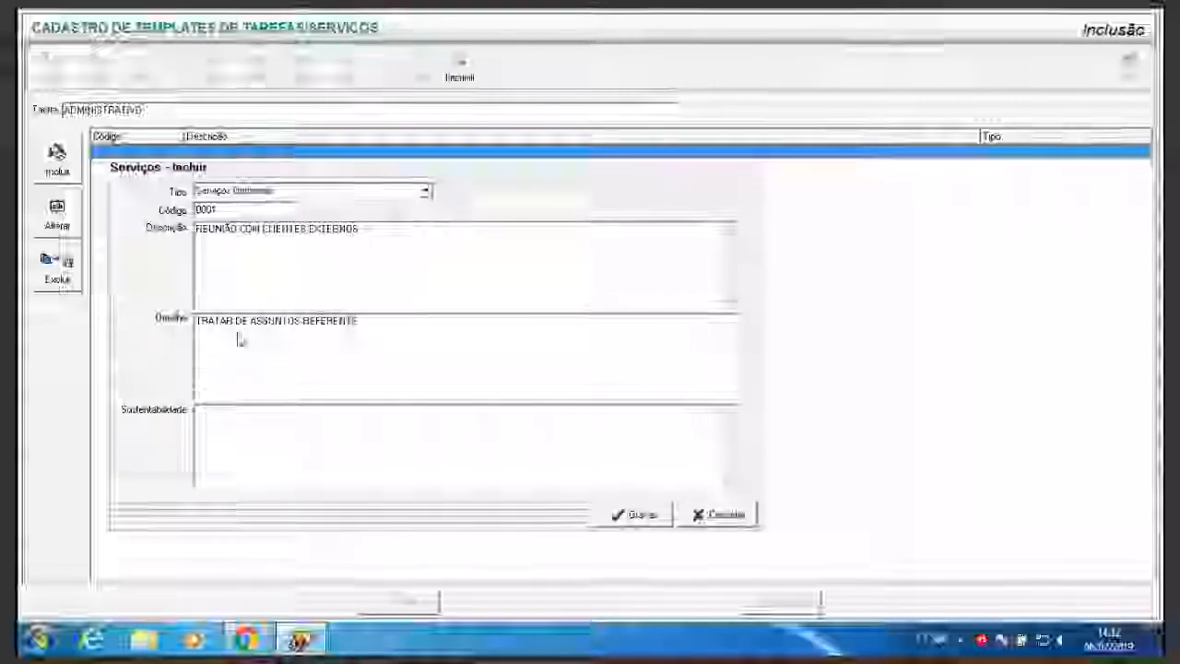
pyautogui.write(' AO DESENVOLVIMENTO')
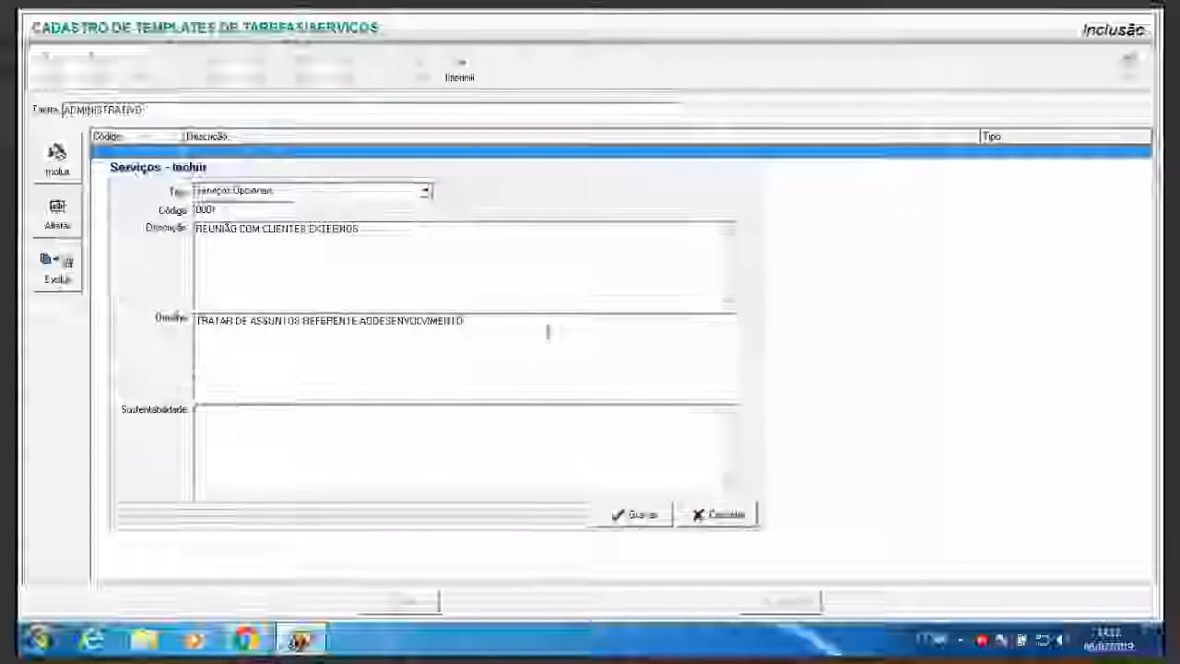
pyautogui.write('DAS FASES DO')
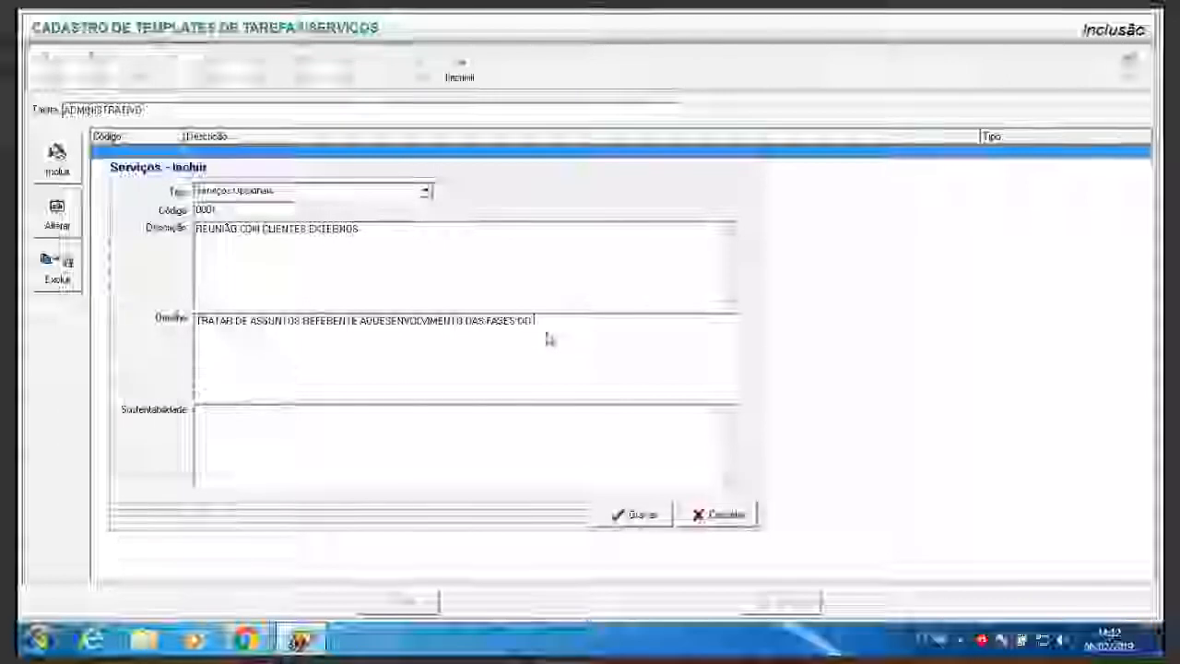
pyautogui.write('S PROJETOS')
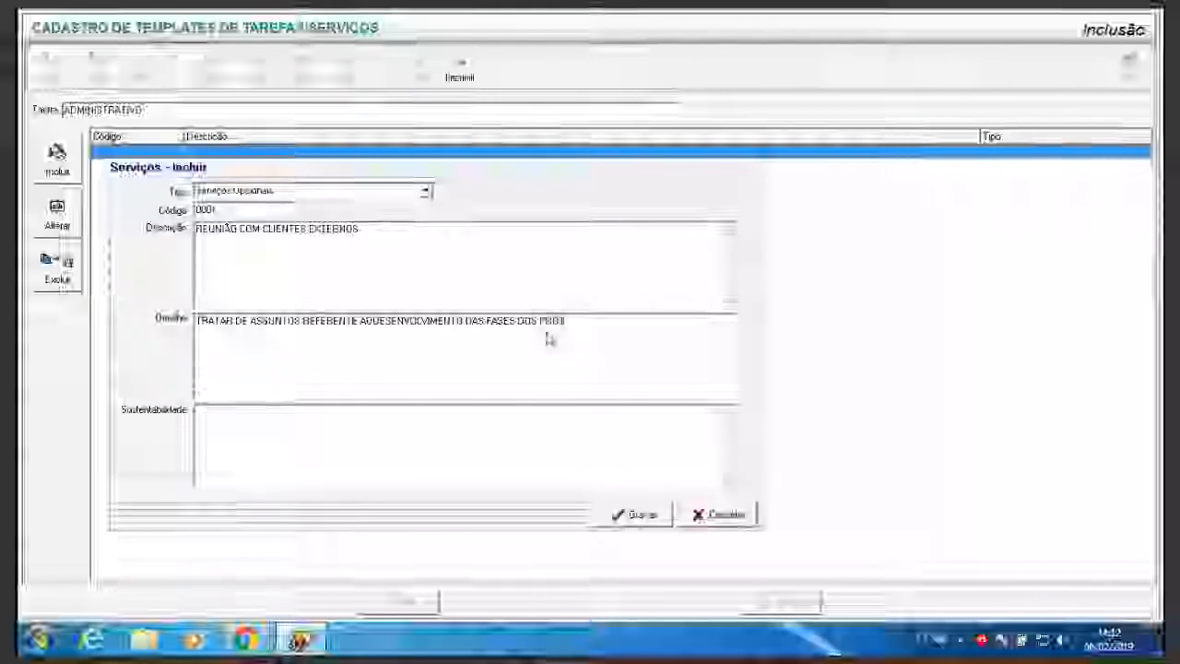
pyautogui.click(262, 409)
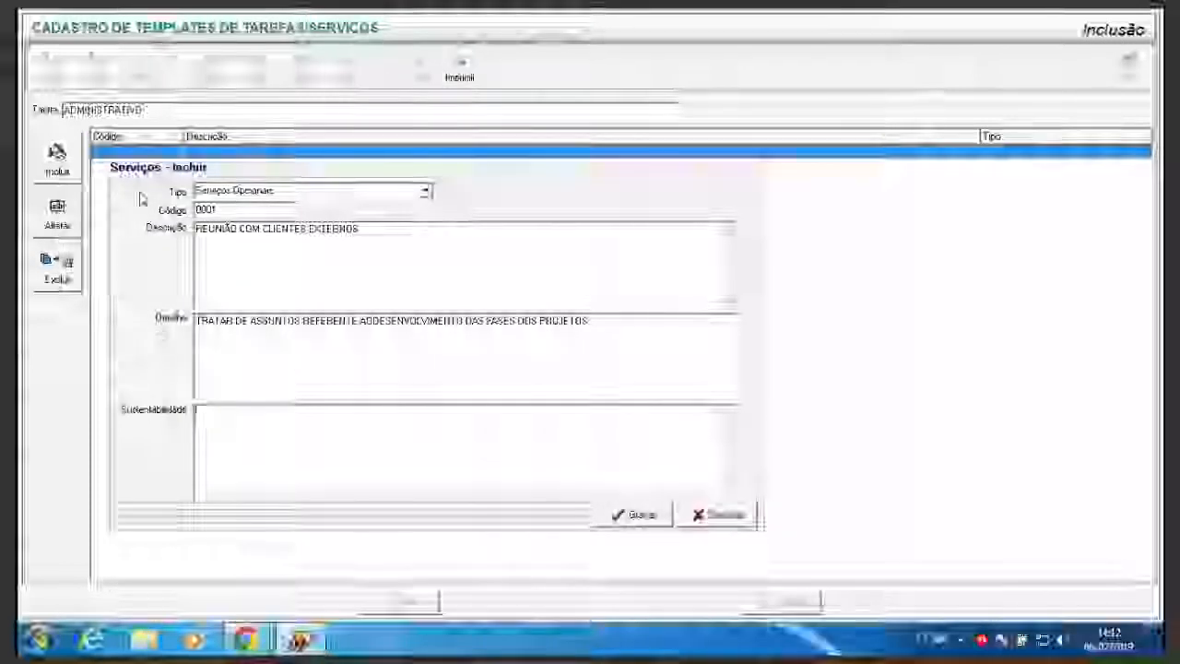
pyautogui.click(629, 514)
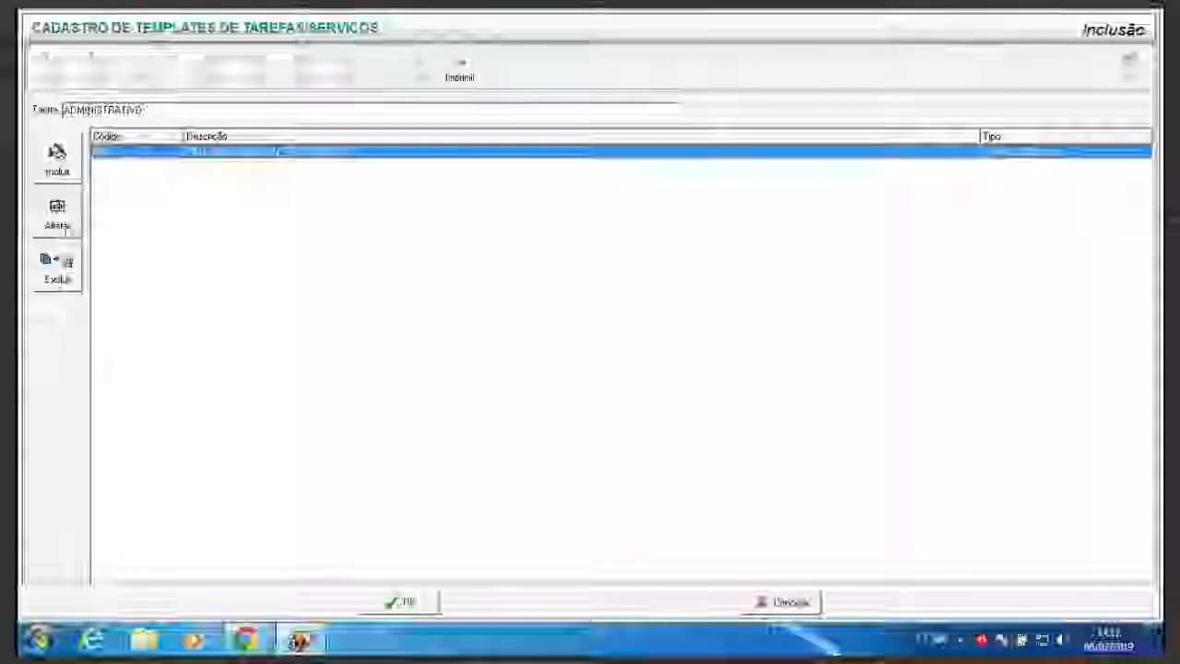
# Add a second Serviços Opcionais service with code 002 and description REUNIÃO INTERNA, then save the template and close the register.
pyautogui.click(55, 175)
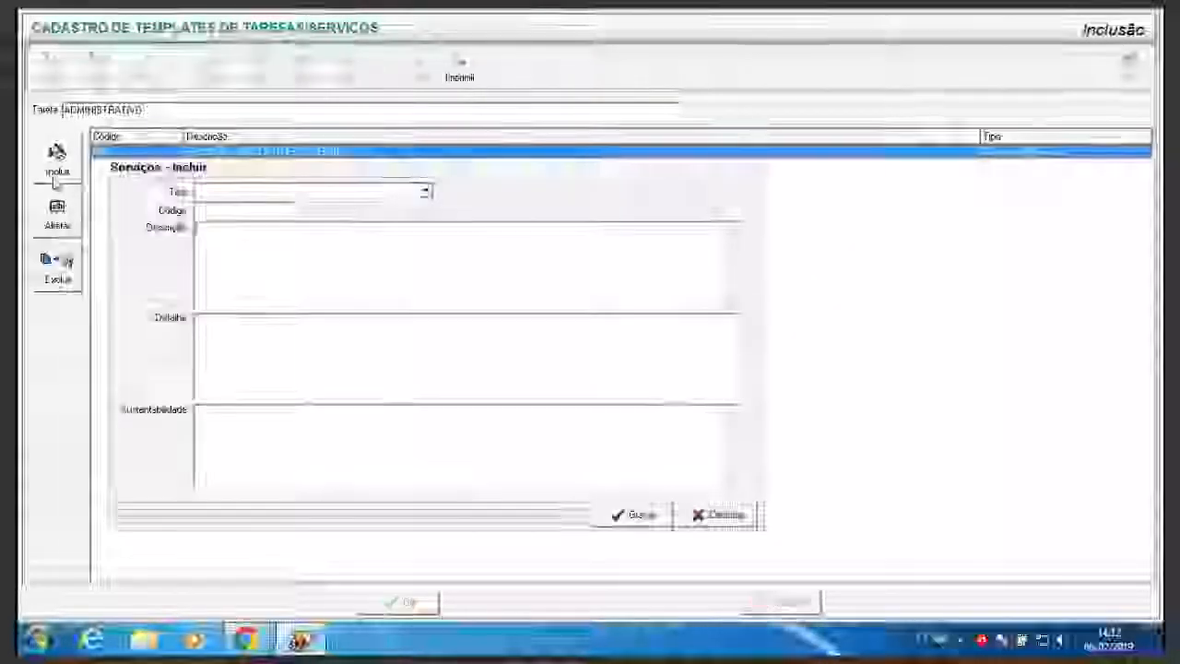
pyautogui.click(426, 192)
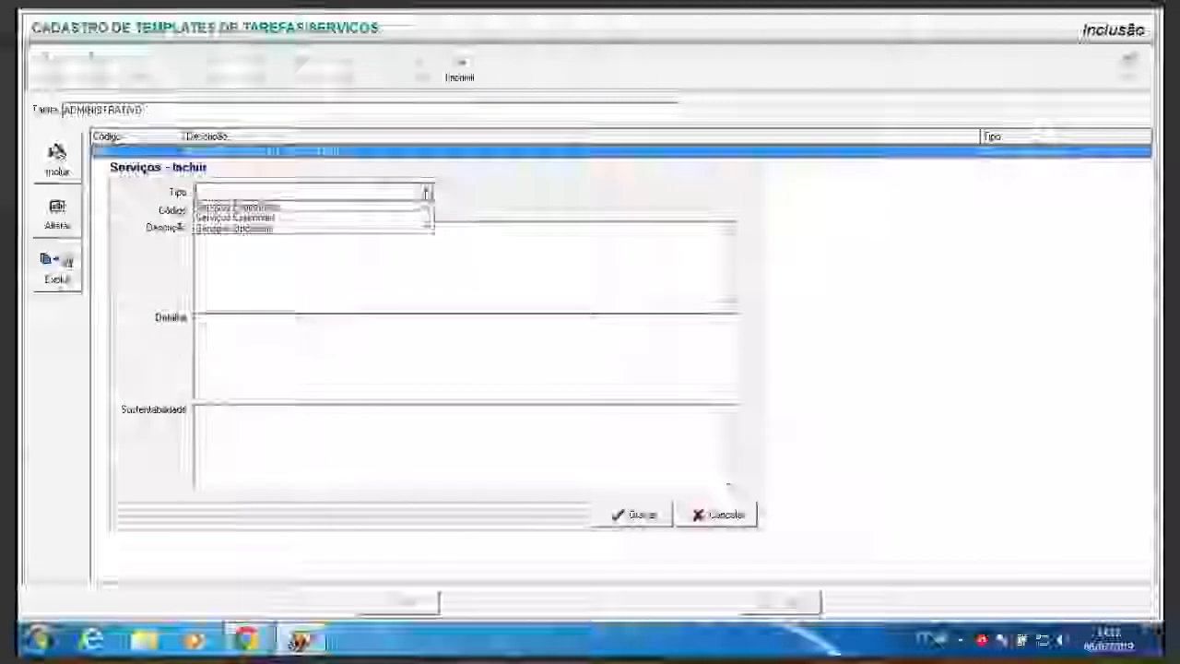
pyautogui.click(282, 226)
pyautogui.click(233, 210)
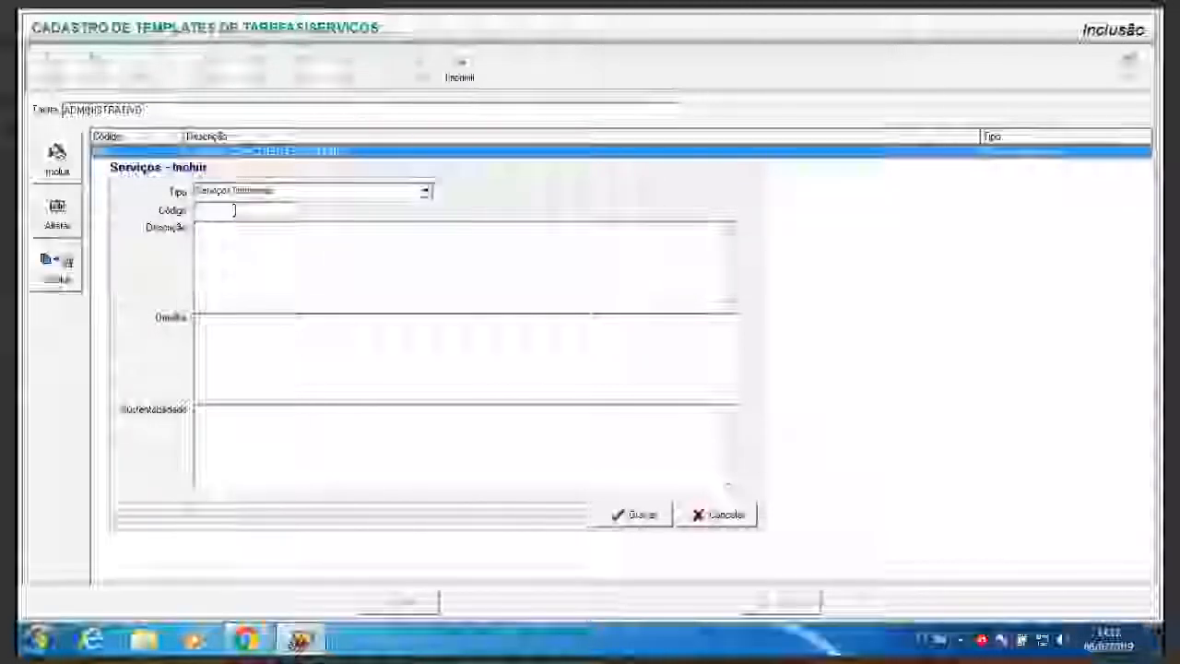
pyautogui.press('Tab')
pyautogui.write('REUNI')
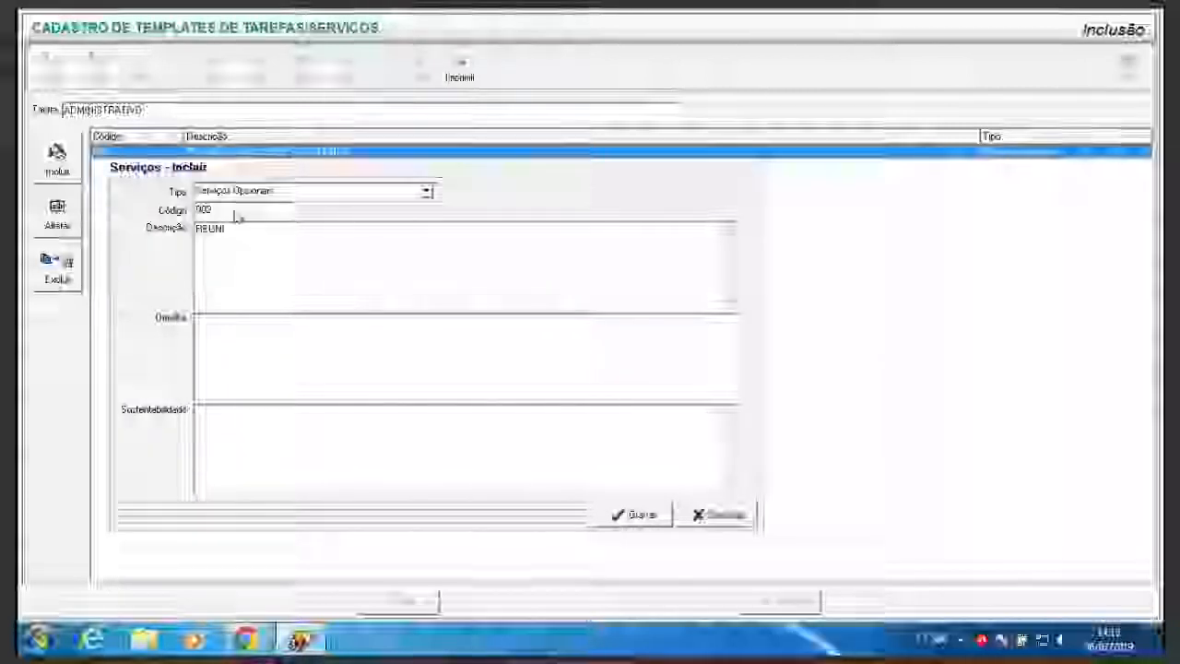
pyautogui.write('ÃO ')
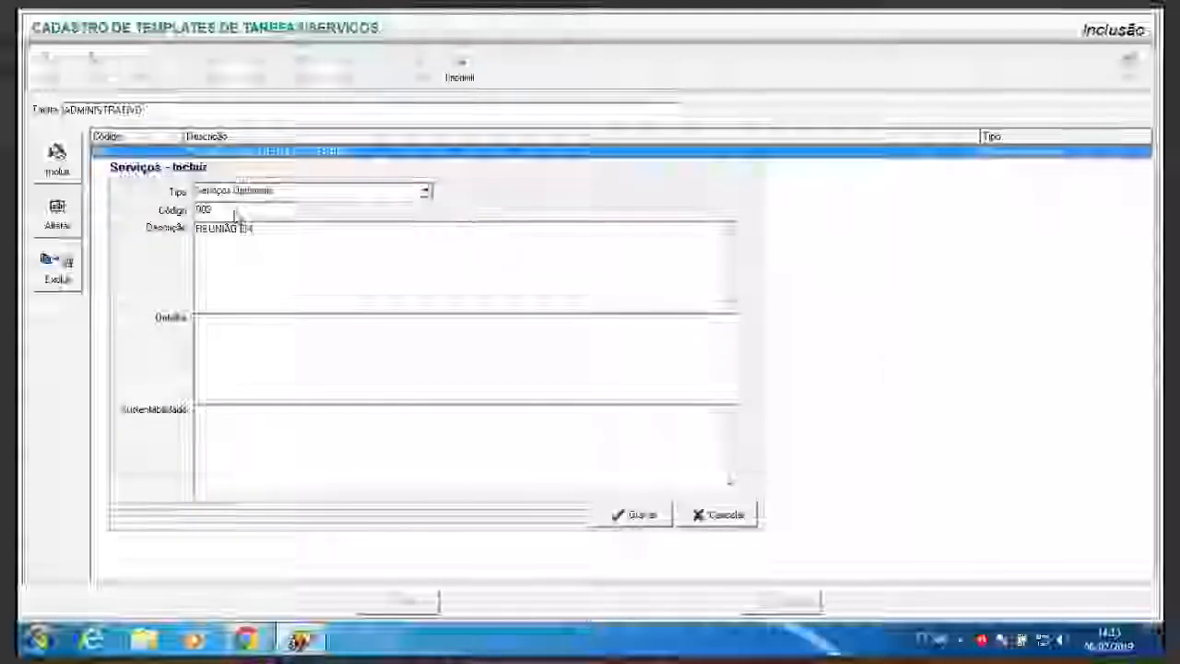
pyautogui.write('INTERNA')
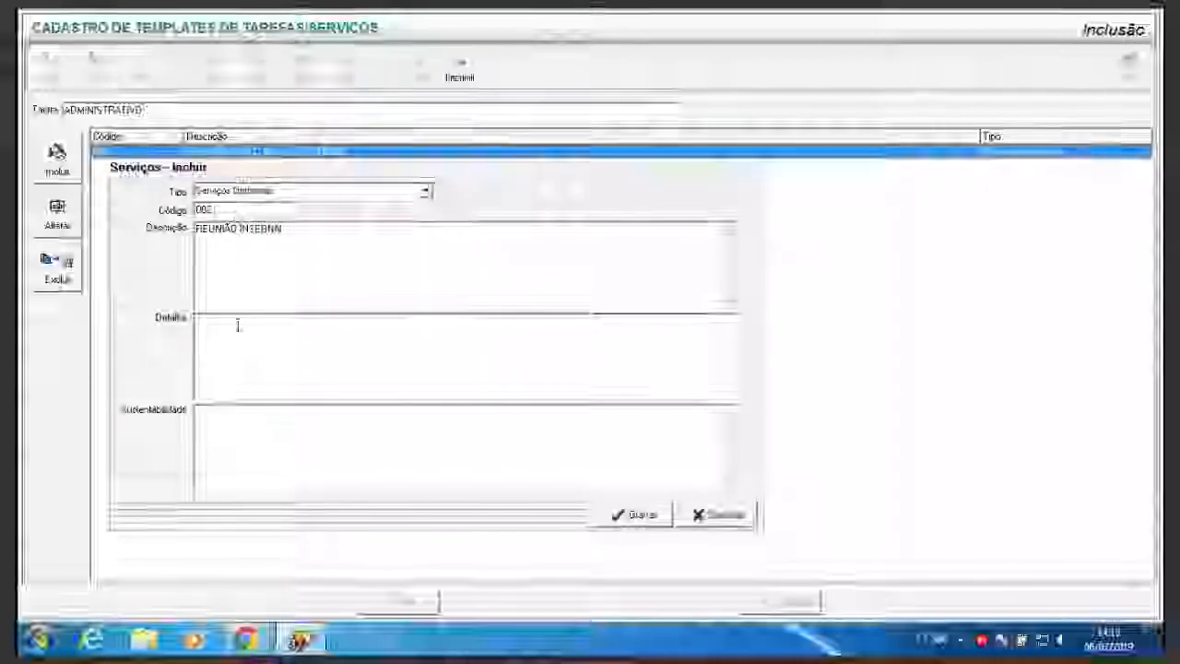
pyautogui.click(635, 513)
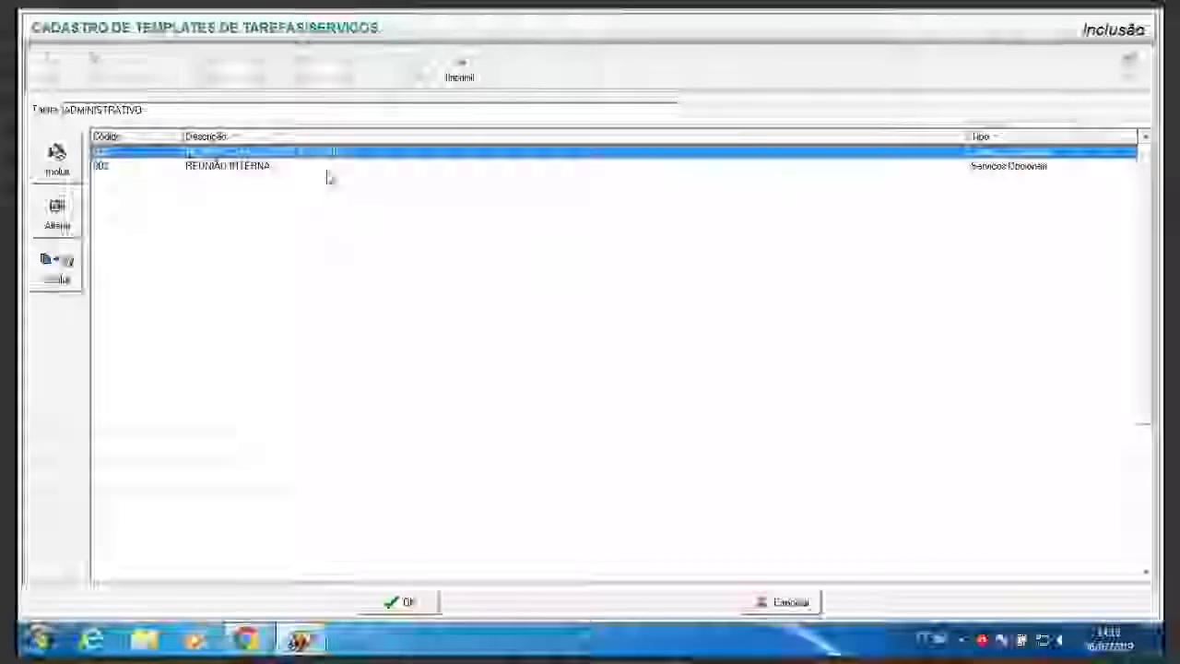
pyautogui.click(400, 602)
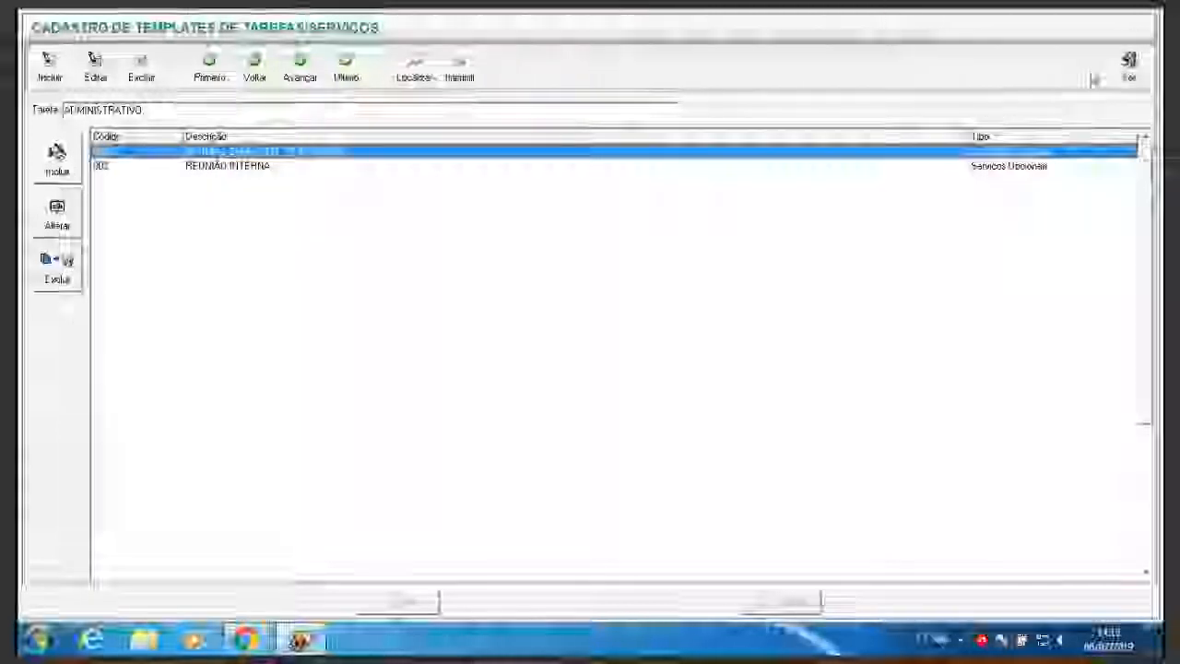
pyautogui.click(1129, 66)
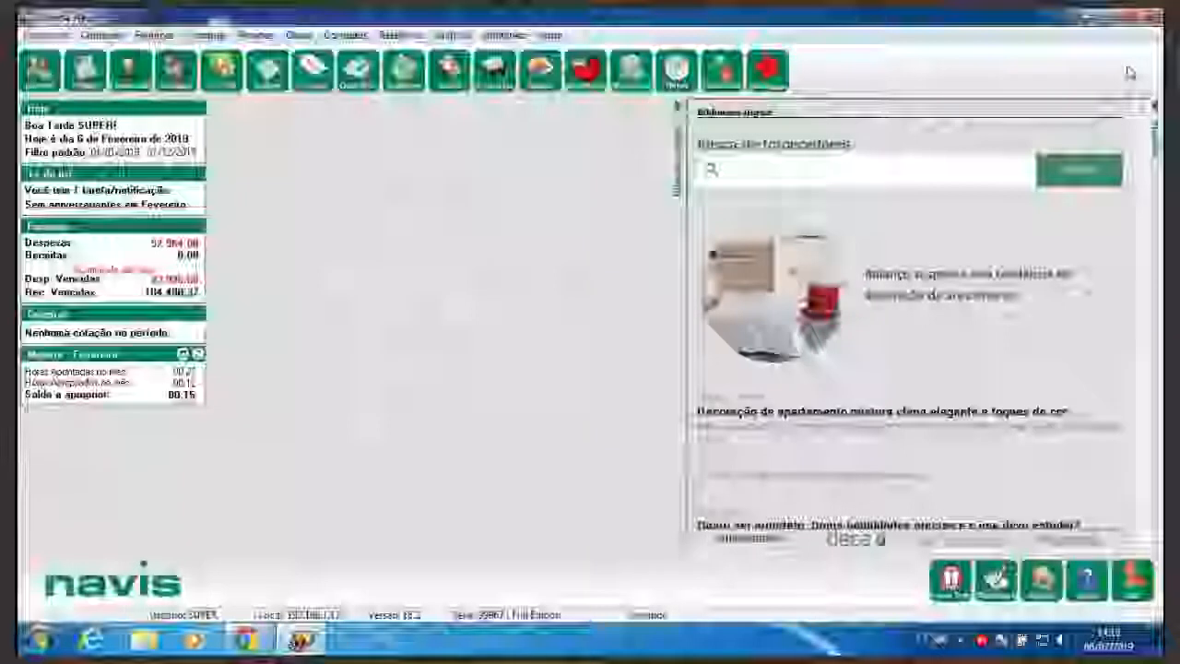
# Open the project types register, load the project type PROJETO DE INTERIORES for editing and show its structure.
pyautogui.click(44, 34)
pyautogui.moveTo(88, 79)
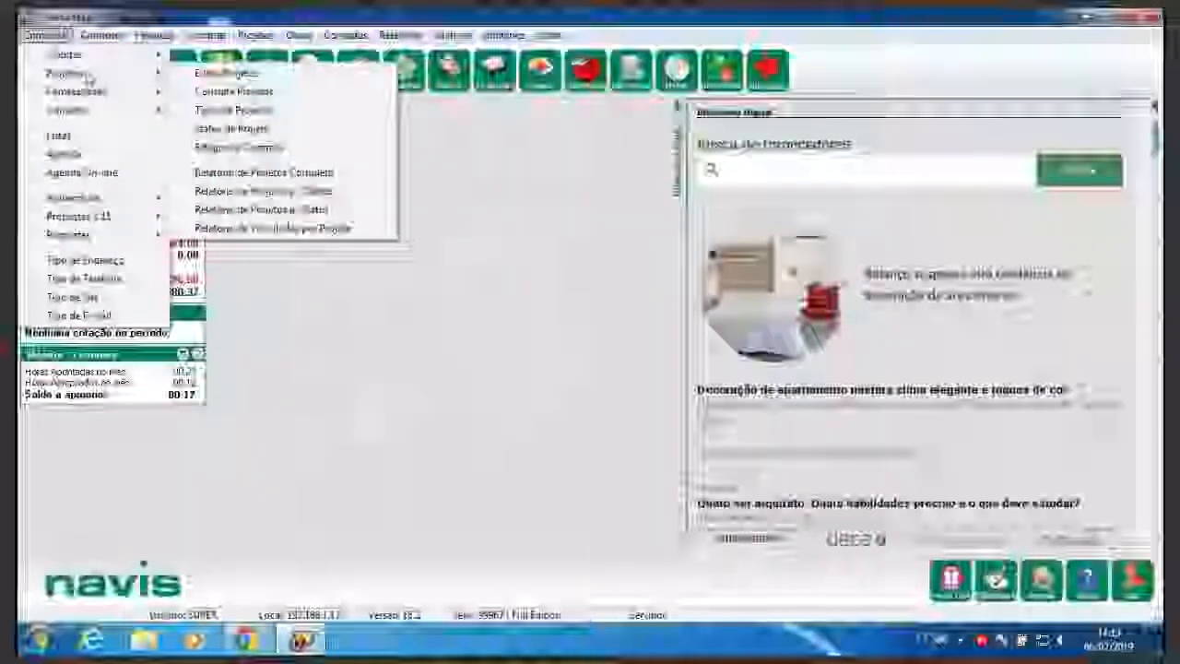
pyautogui.click(233, 110)
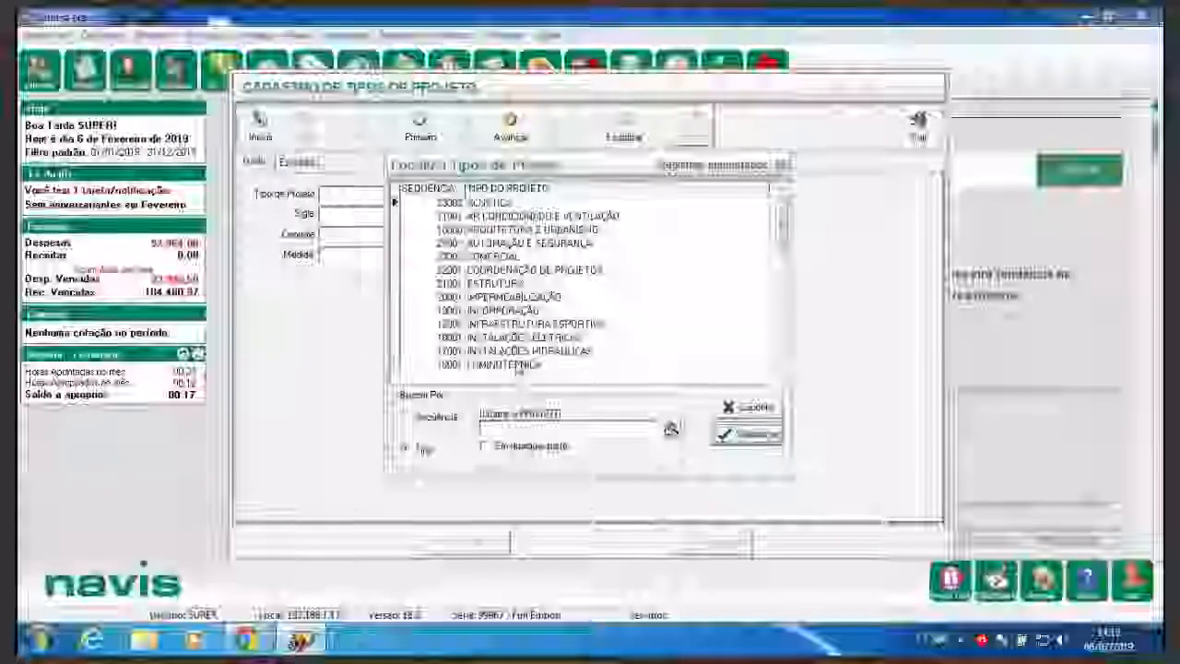
pyautogui.click(783, 328)
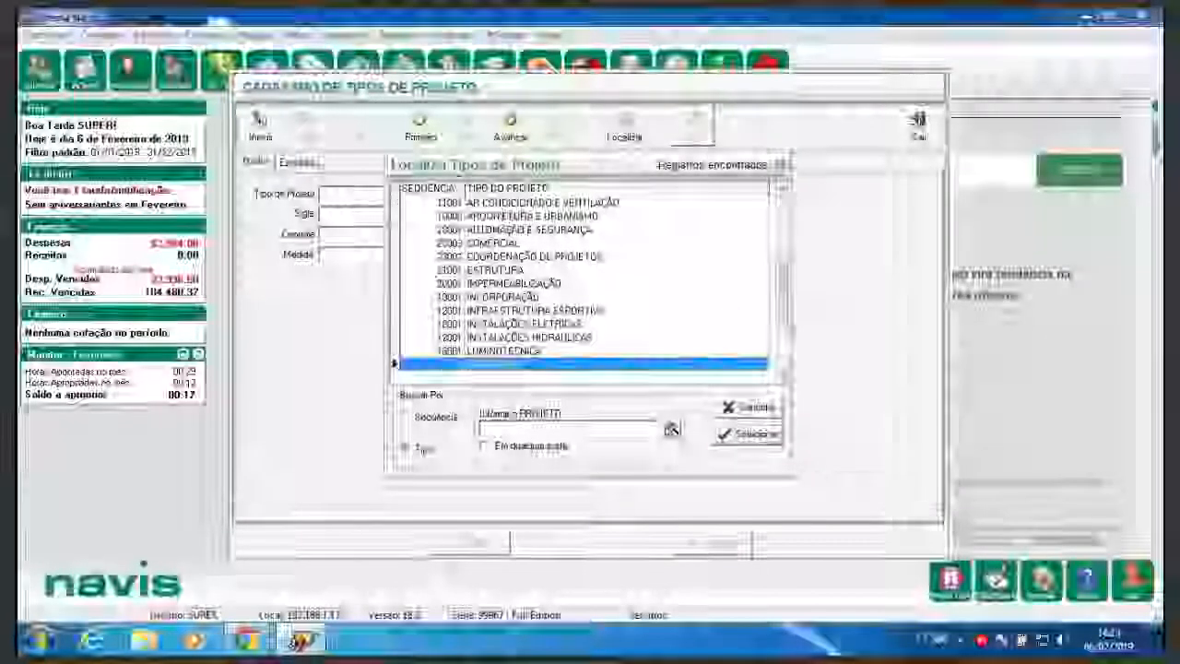
pyautogui.click(783, 330)
pyautogui.click(541, 271)
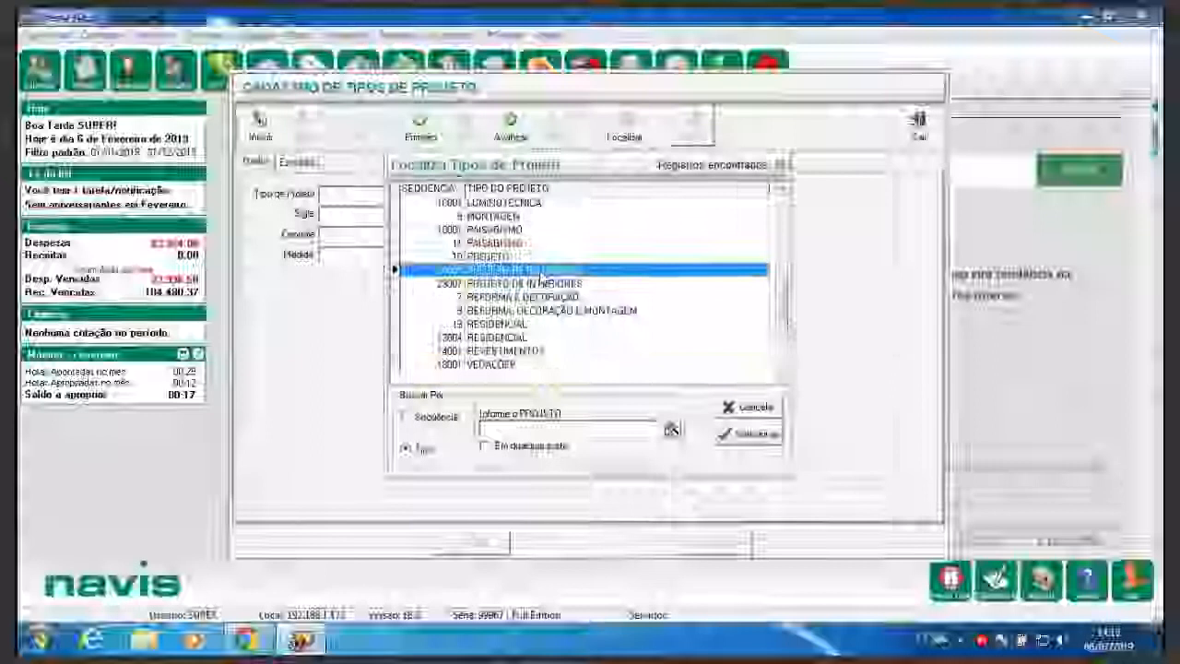
pyautogui.doubleClick(541, 271)
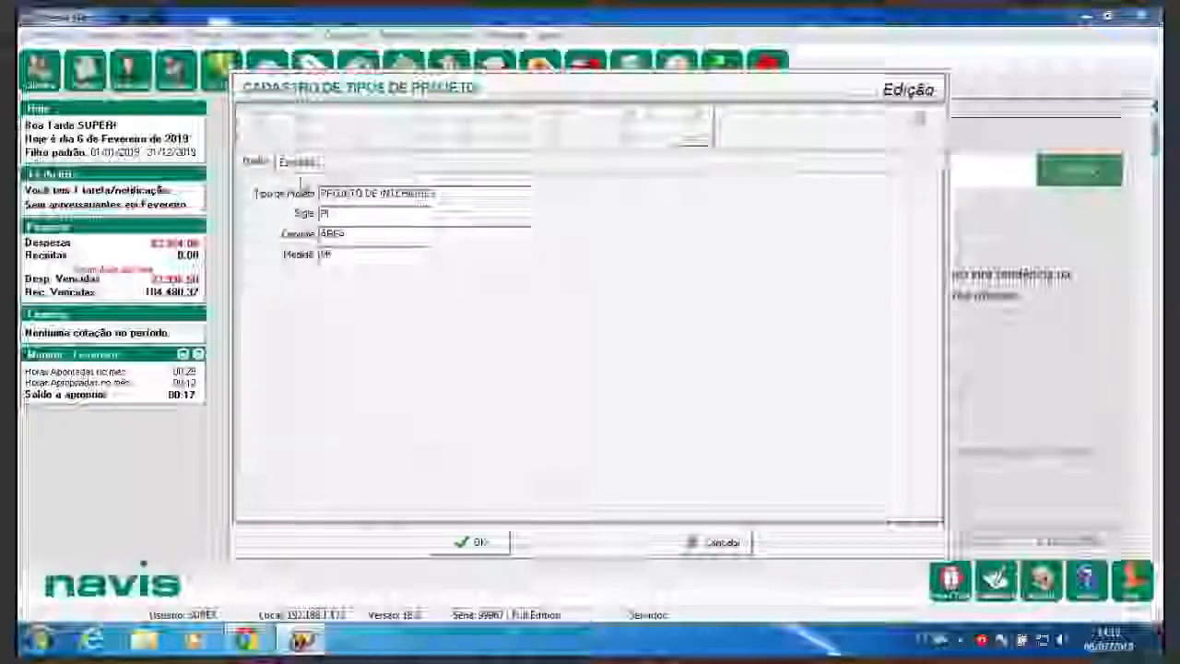
pyautogui.click(296, 163)
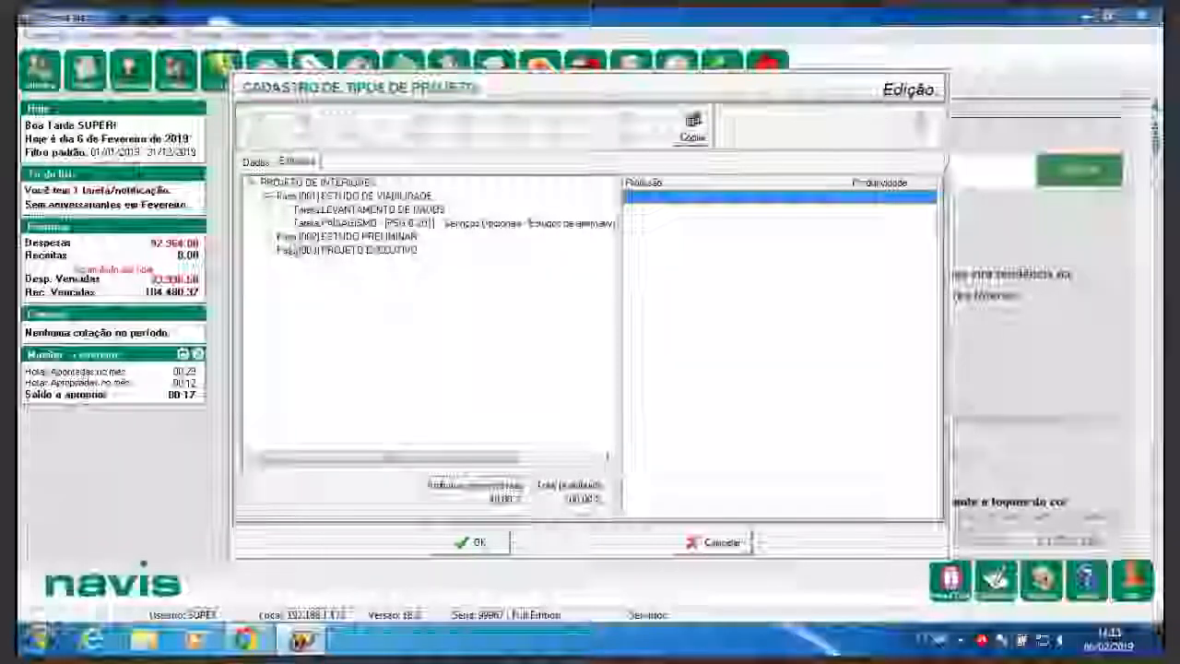
# Start a new task in the ESTUDO PRELIMINAR phase, filled from the ADMINISTRATIVO template's service 0001 REUNIÃO COM CLIENTES EXTERNOS.
pyautogui.rightClick(395, 238)
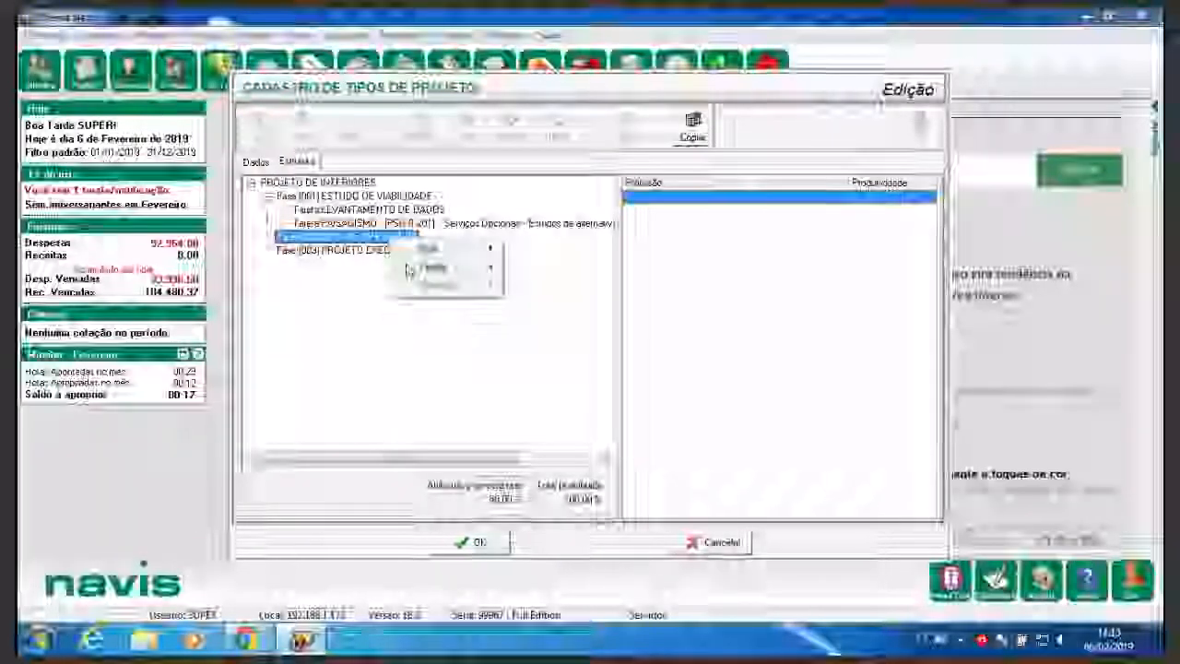
pyautogui.click(347, 266)
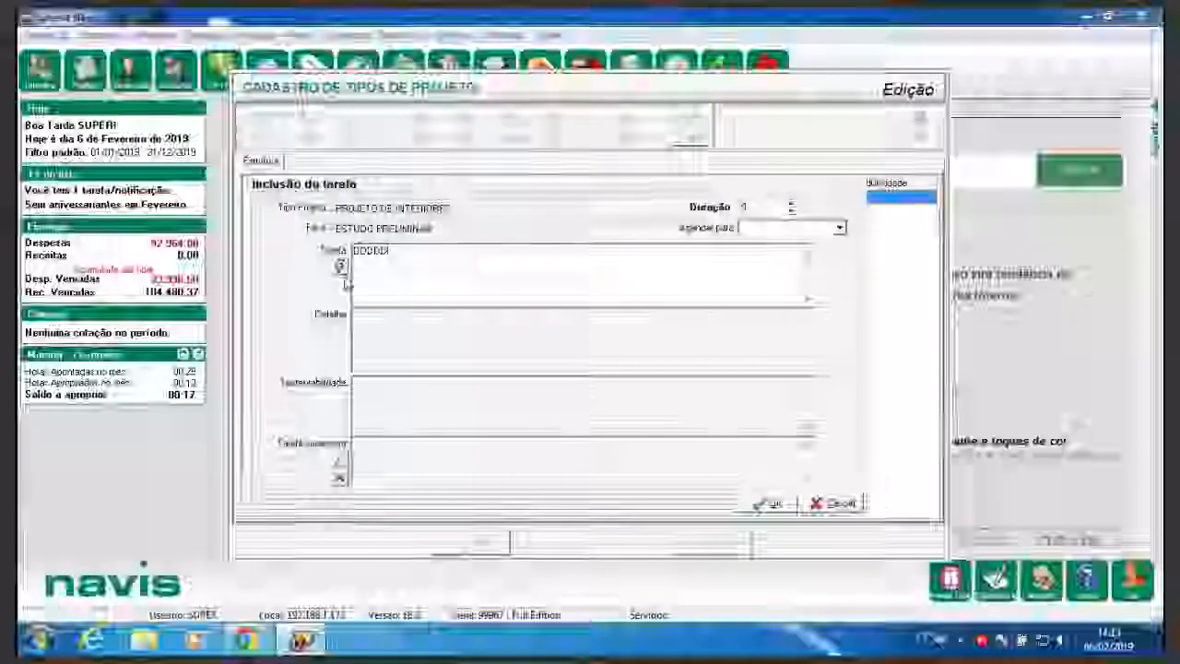
pyautogui.click(340, 267)
pyautogui.click(579, 233)
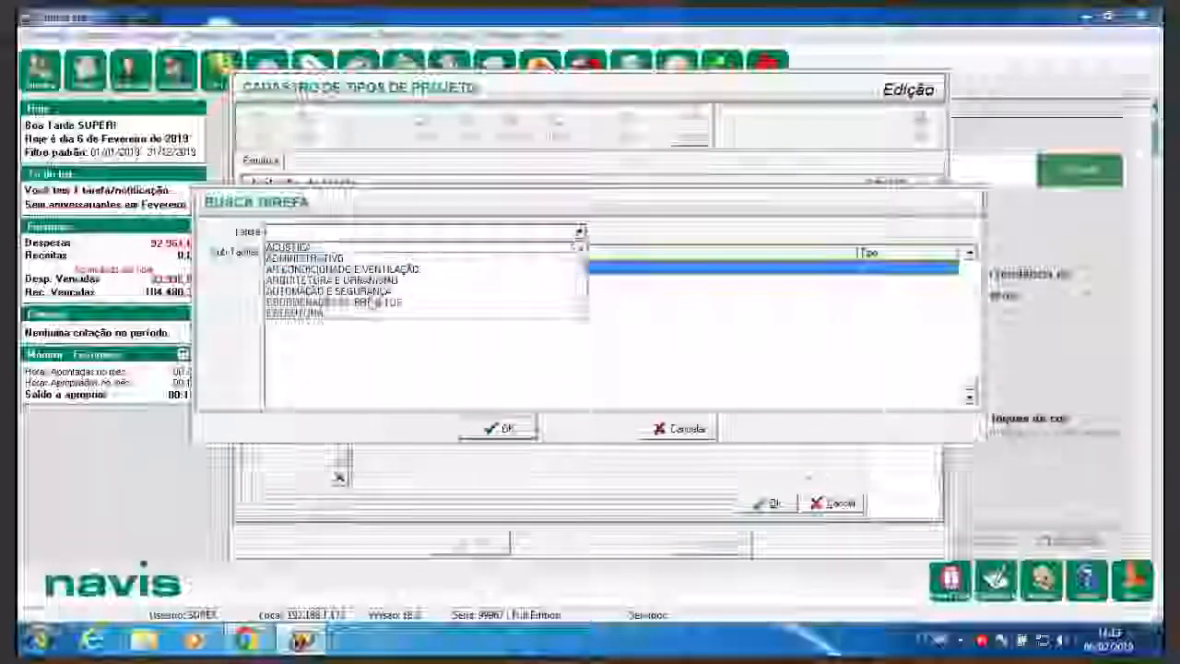
pyautogui.click(341, 307)
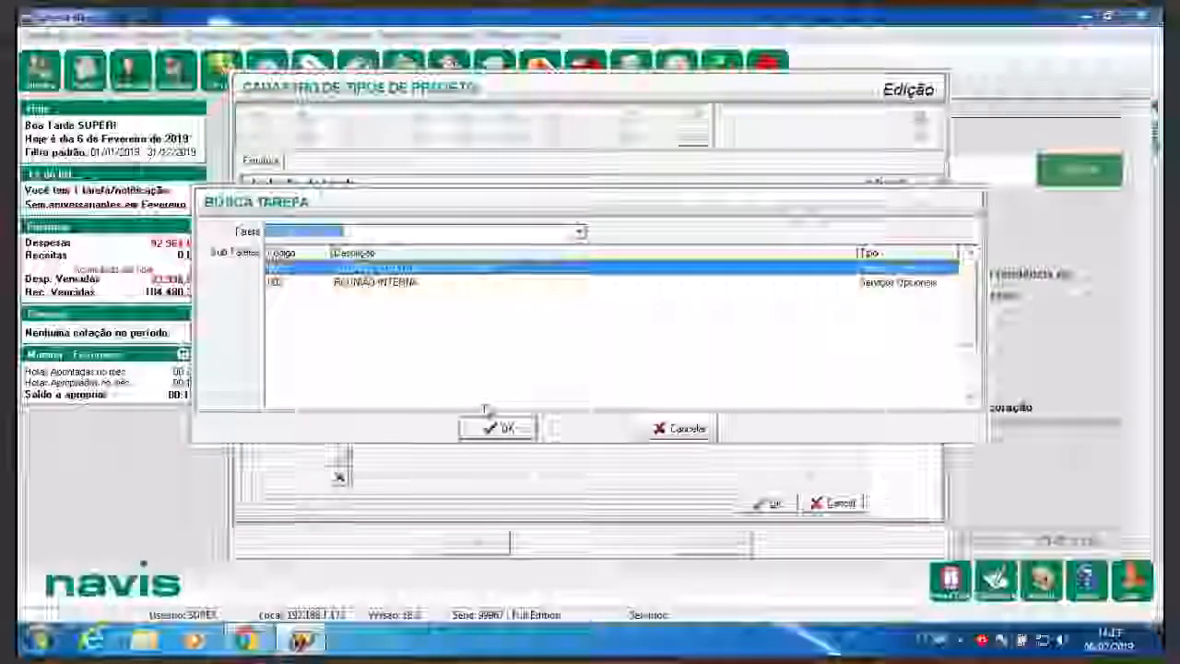
pyautogui.click(498, 429)
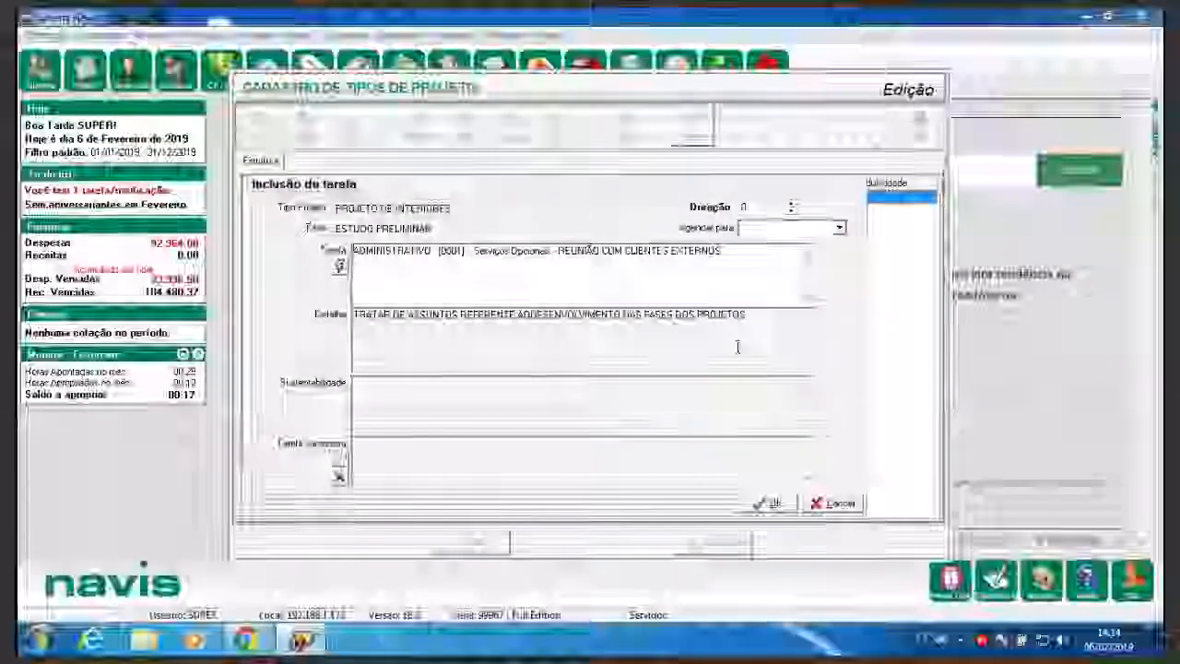
# Discard the new phase task and the project type edit, then close the project types register.
pyautogui.moveTo(473, 251); pyautogui.dragTo(553, 251)
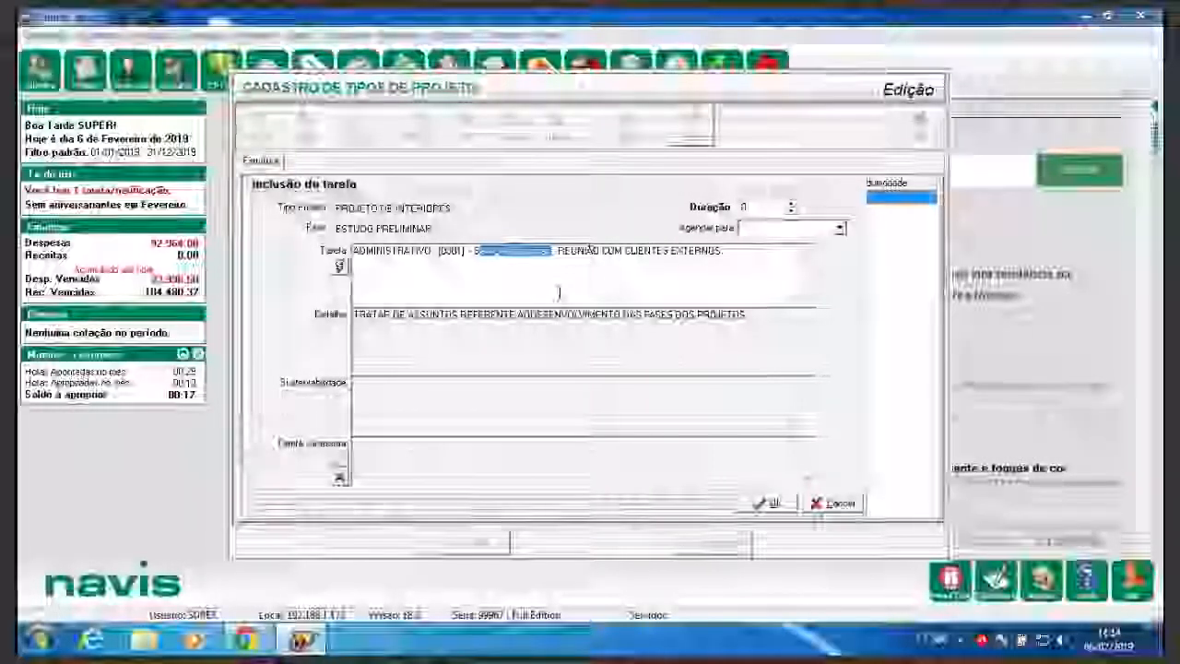
pyautogui.click(858, 507)
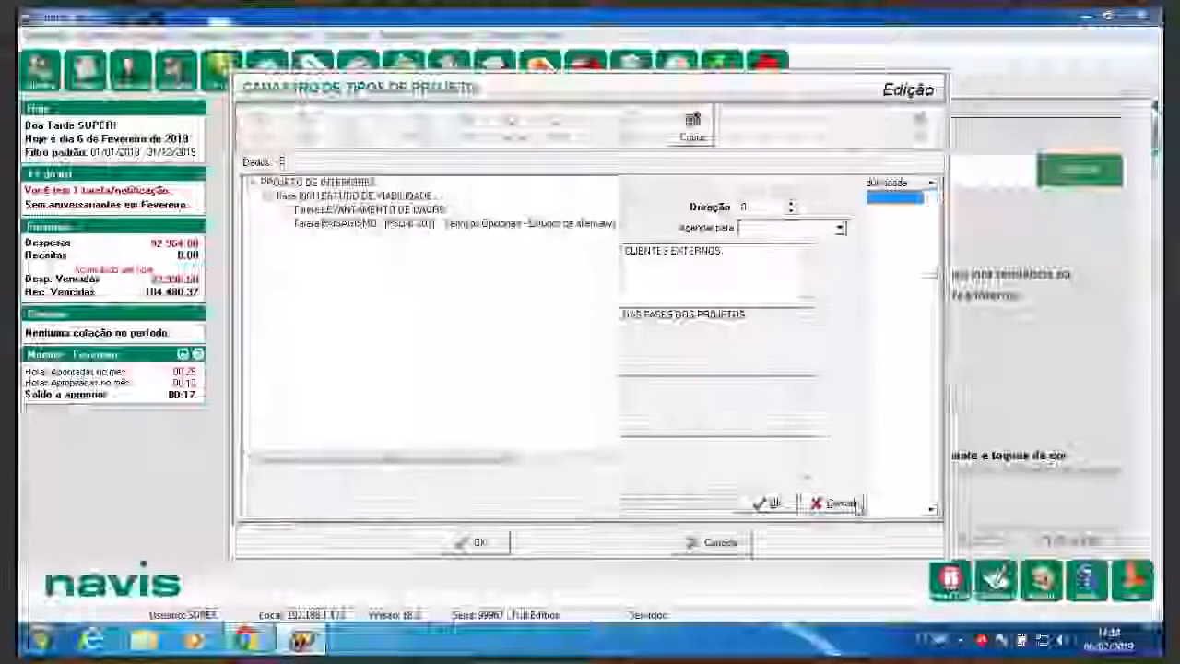
pyautogui.click(723, 552)
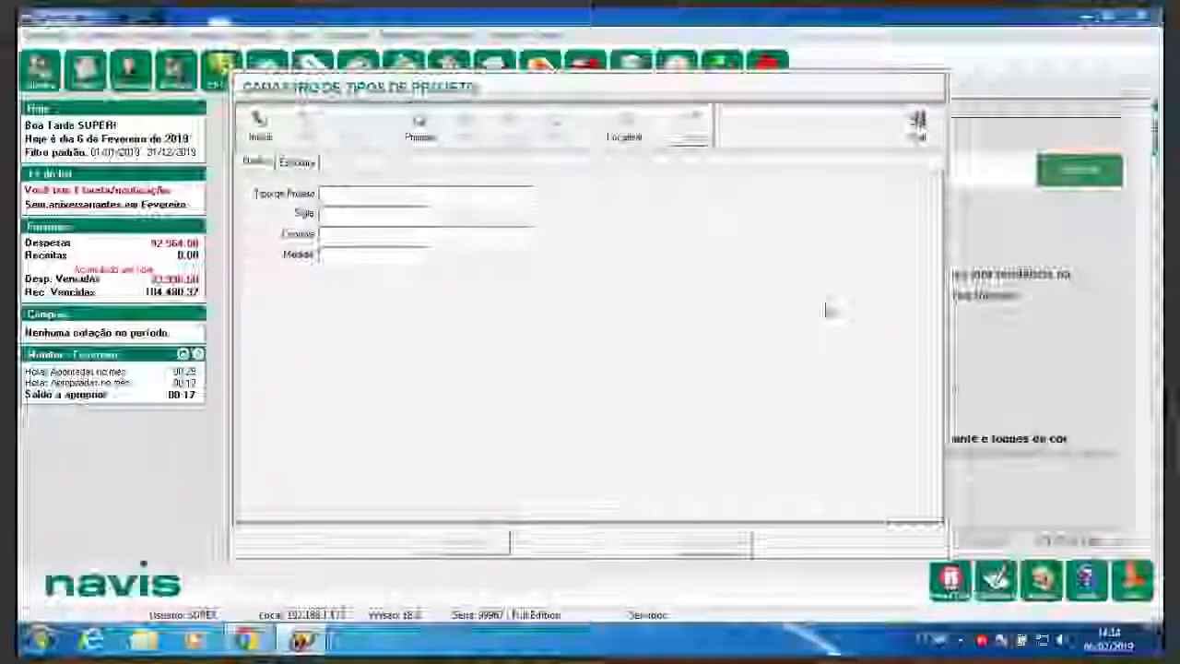
pyautogui.click(917, 126)
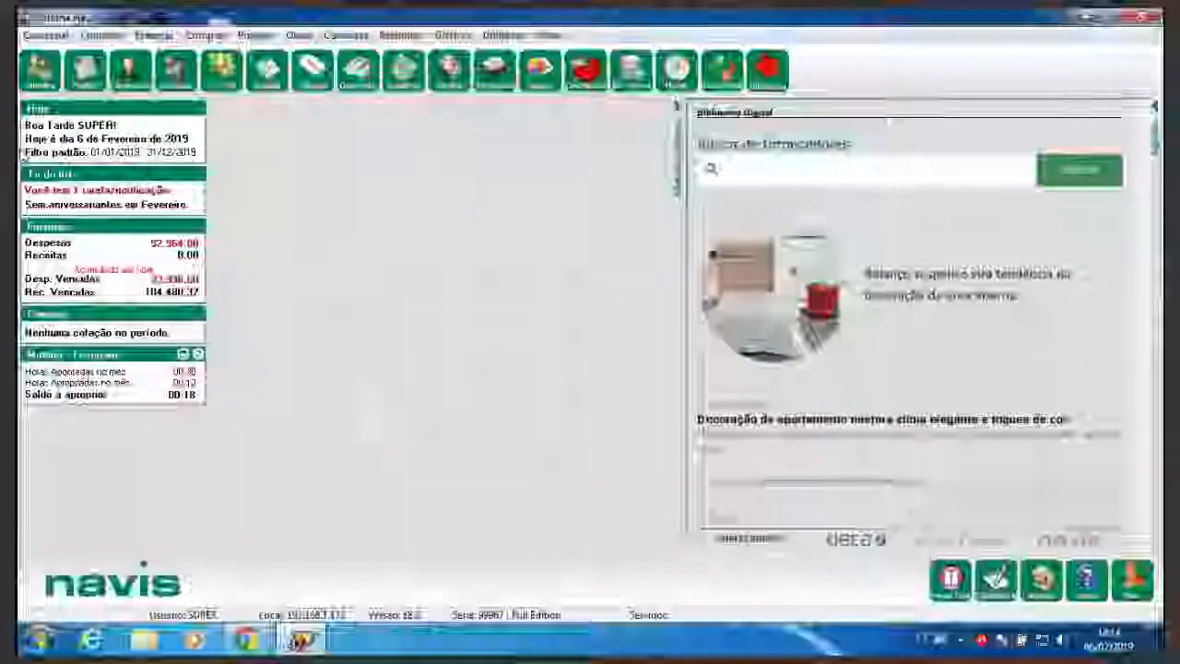
# Open the tasks register and start a new task scheduled for the user SUPER.
pyautogui.click(255, 35)
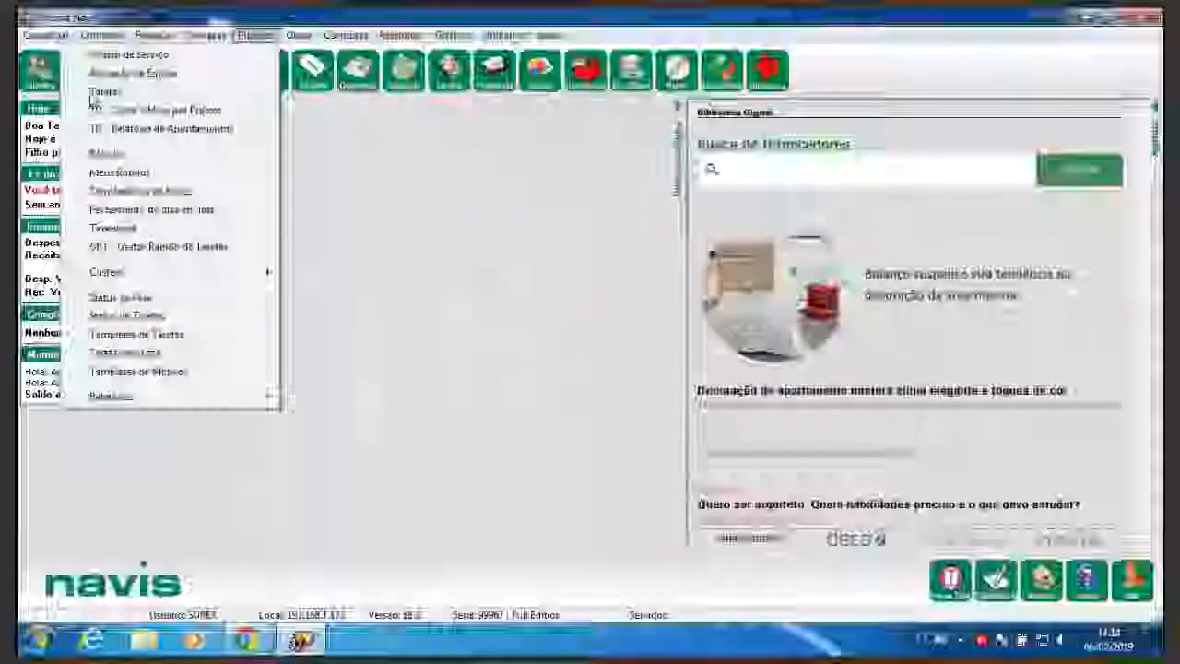
pyautogui.click(92, 96)
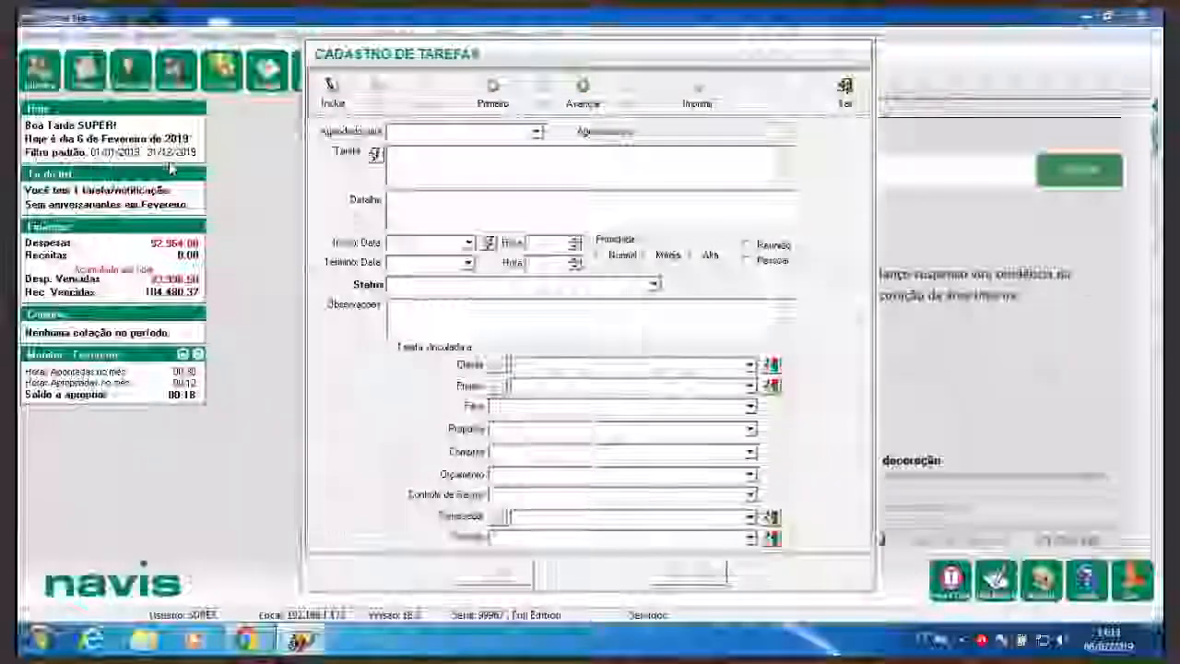
pyautogui.click(332, 92)
pyautogui.click(538, 131)
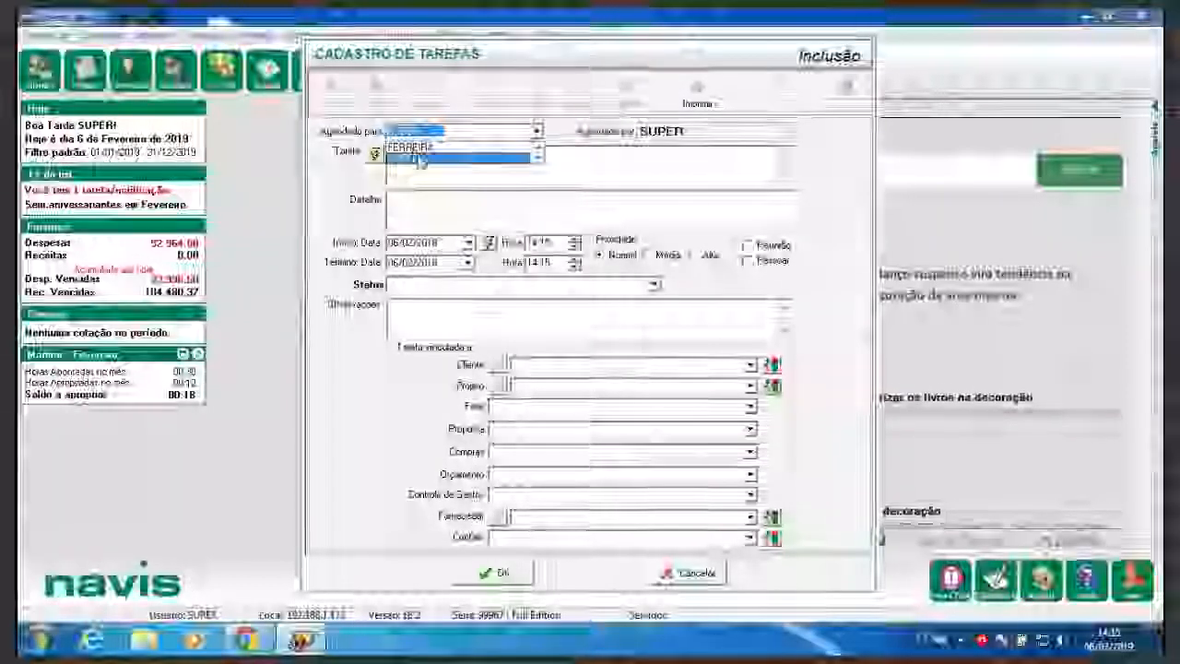
pyautogui.click(420, 159)
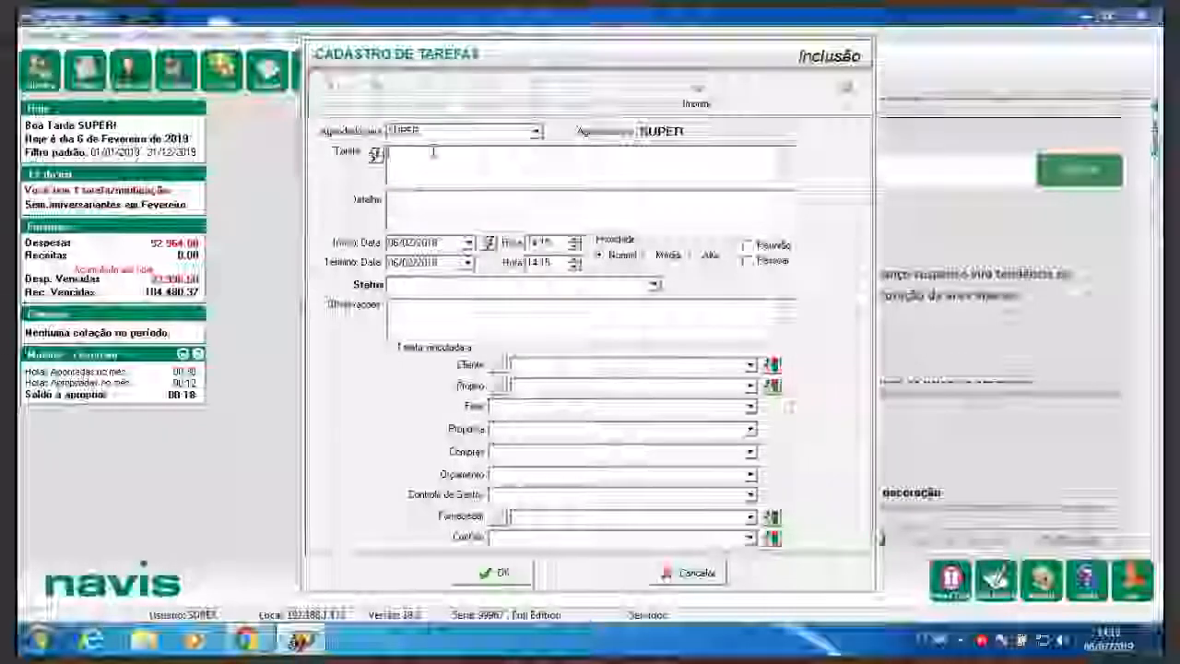
# Fill the task and its detail from the ADMINISTRATIVO template's service 0001 REUNIÃO COM CLIENTES EXTERNOS.
pyautogui.write('DDDDDDDDDD')
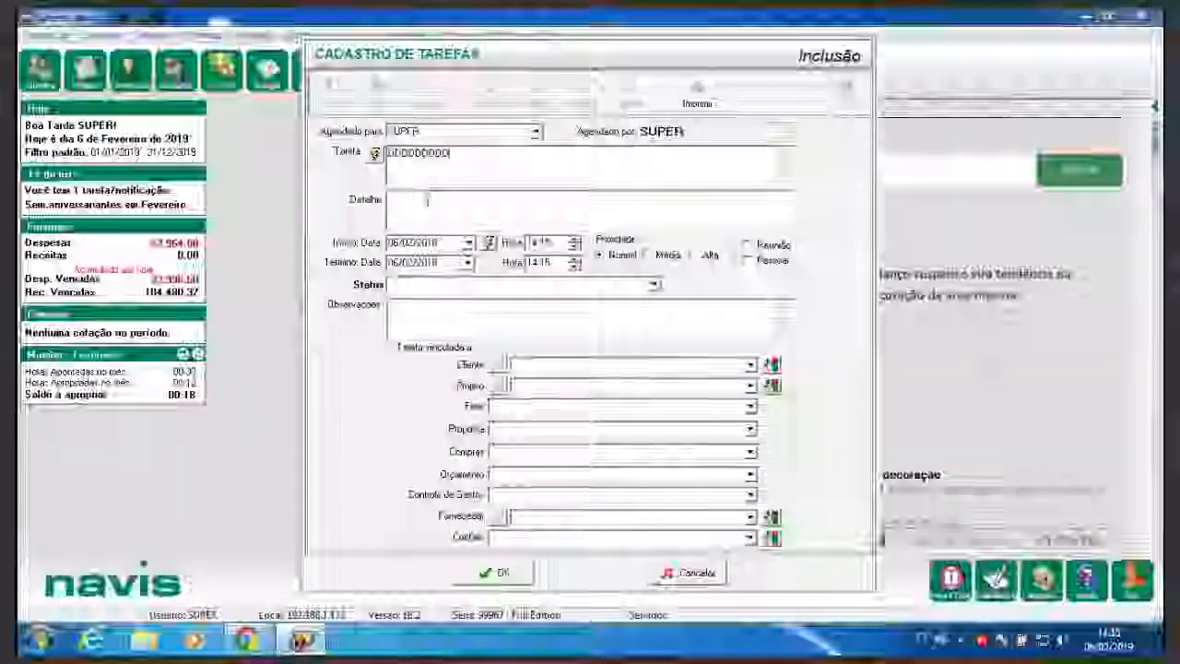
pyautogui.click(375, 155)
pyautogui.click(581, 236)
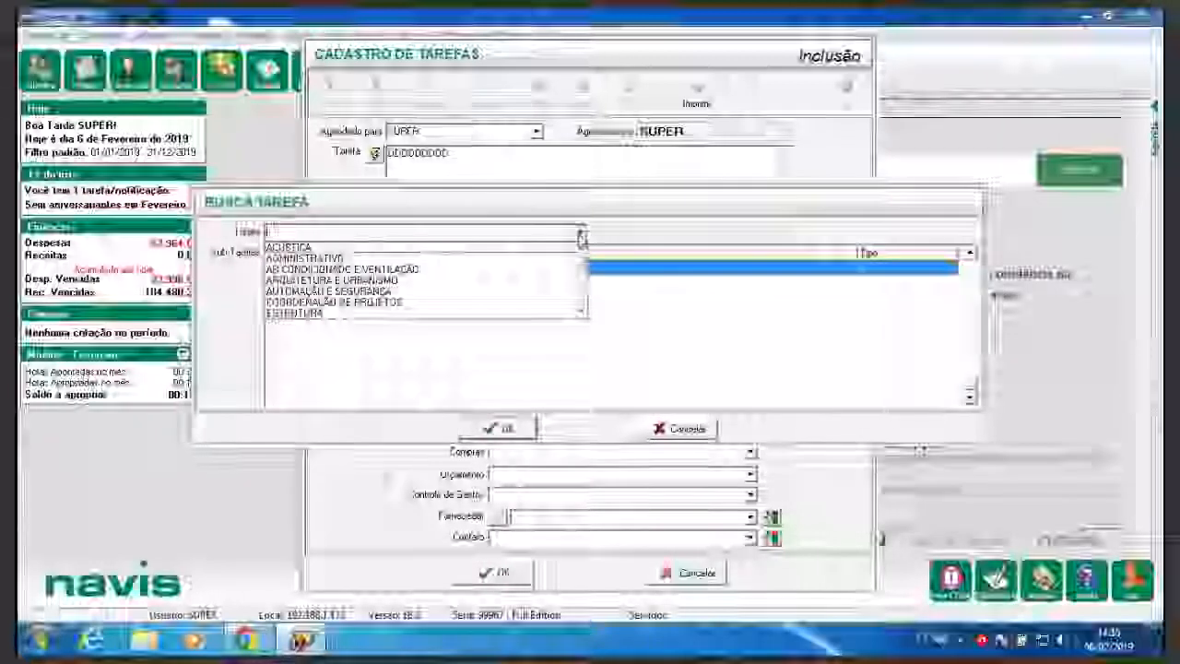
pyautogui.click(320, 268)
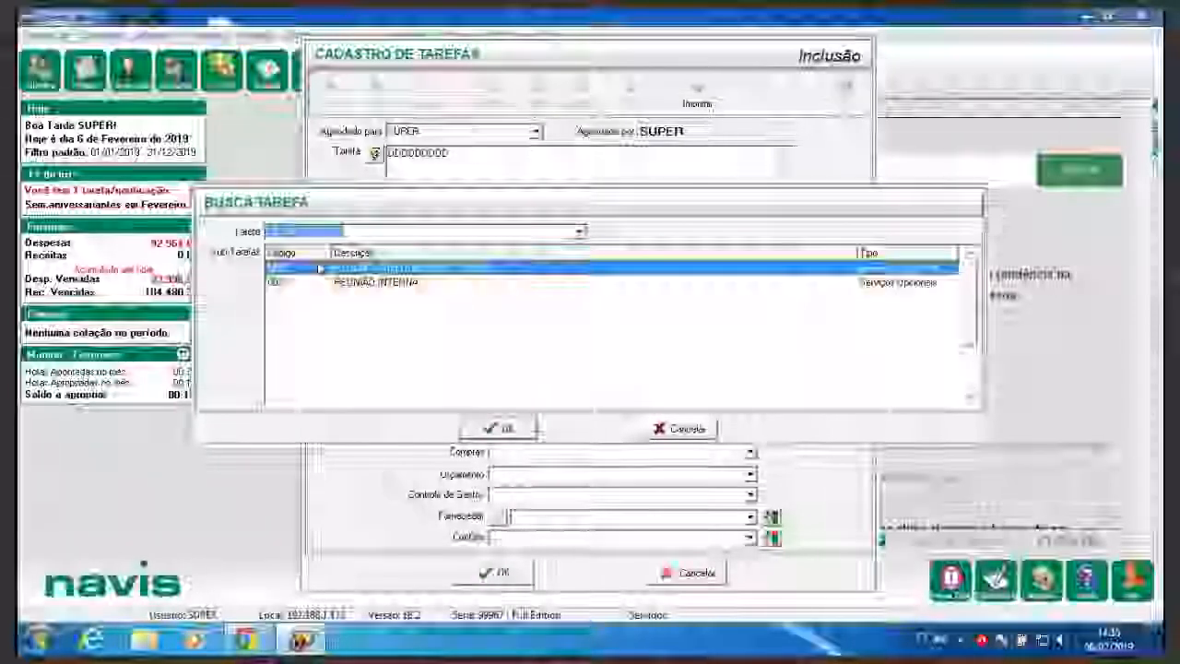
pyautogui.doubleClick(320, 268)
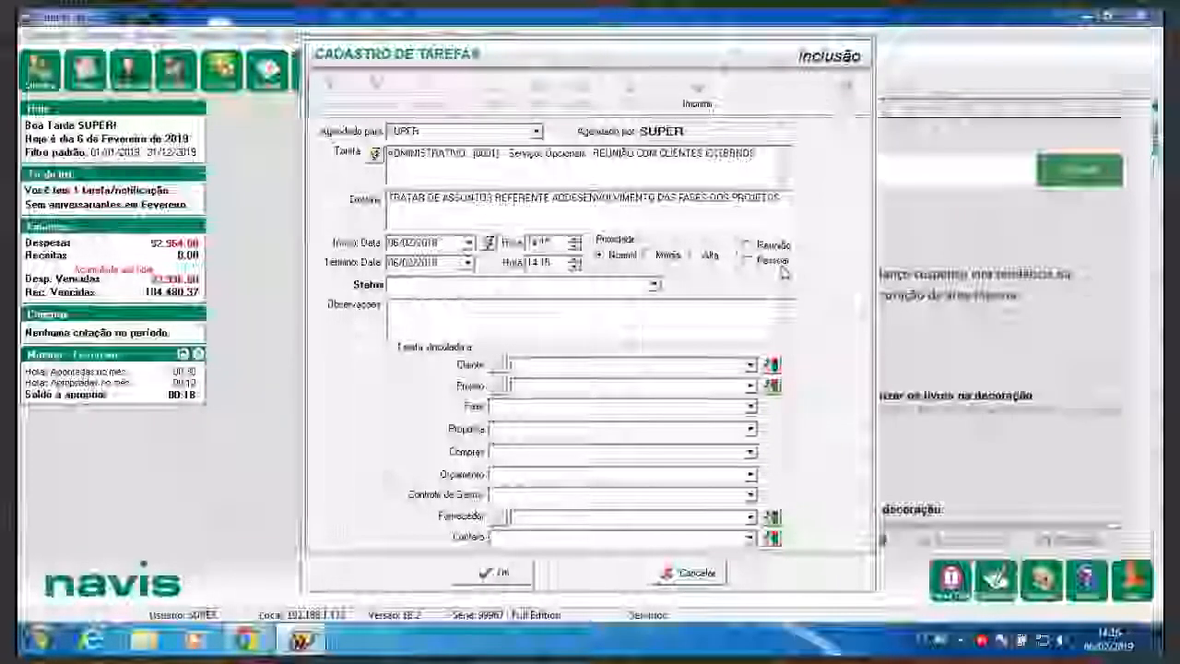
# Set the task's status to PROGRAMADA.
pyautogui.click(654, 285)
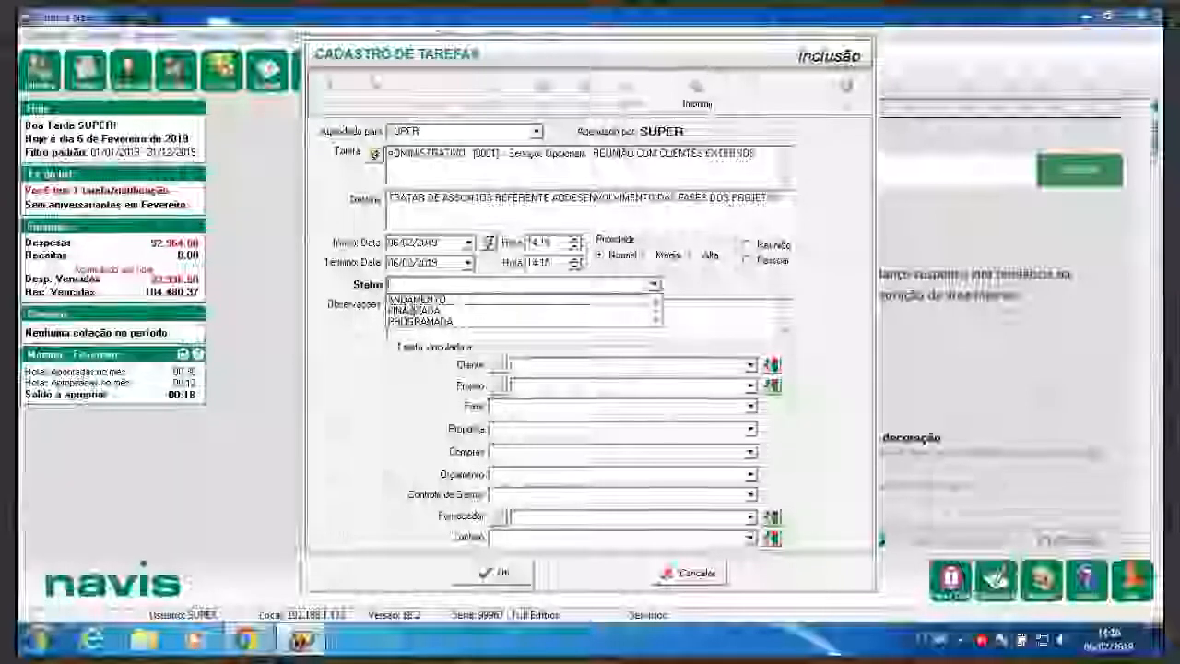
pyautogui.click(408, 321)
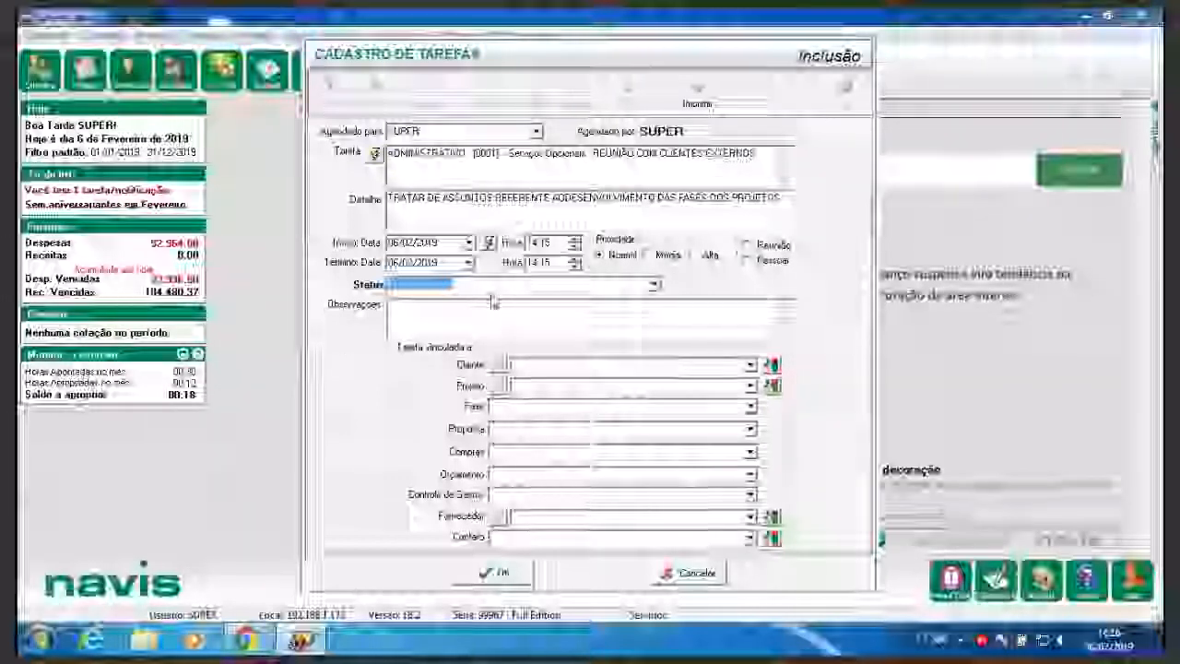
pyautogui.click(654, 286)
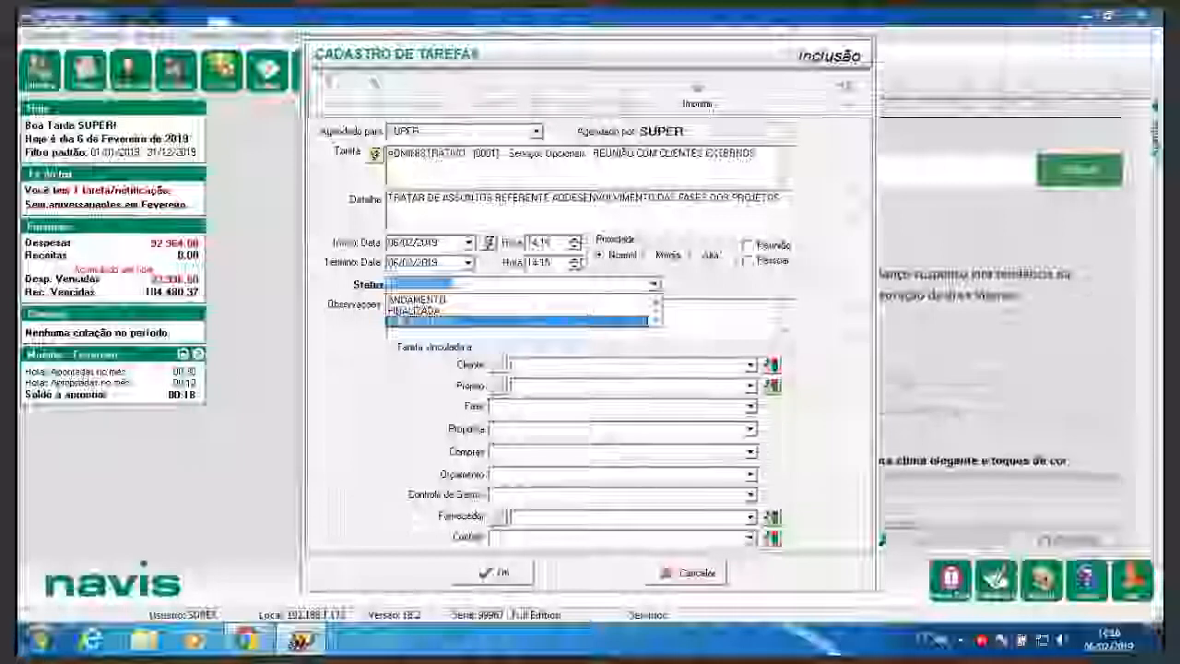
pyautogui.click(425, 319)
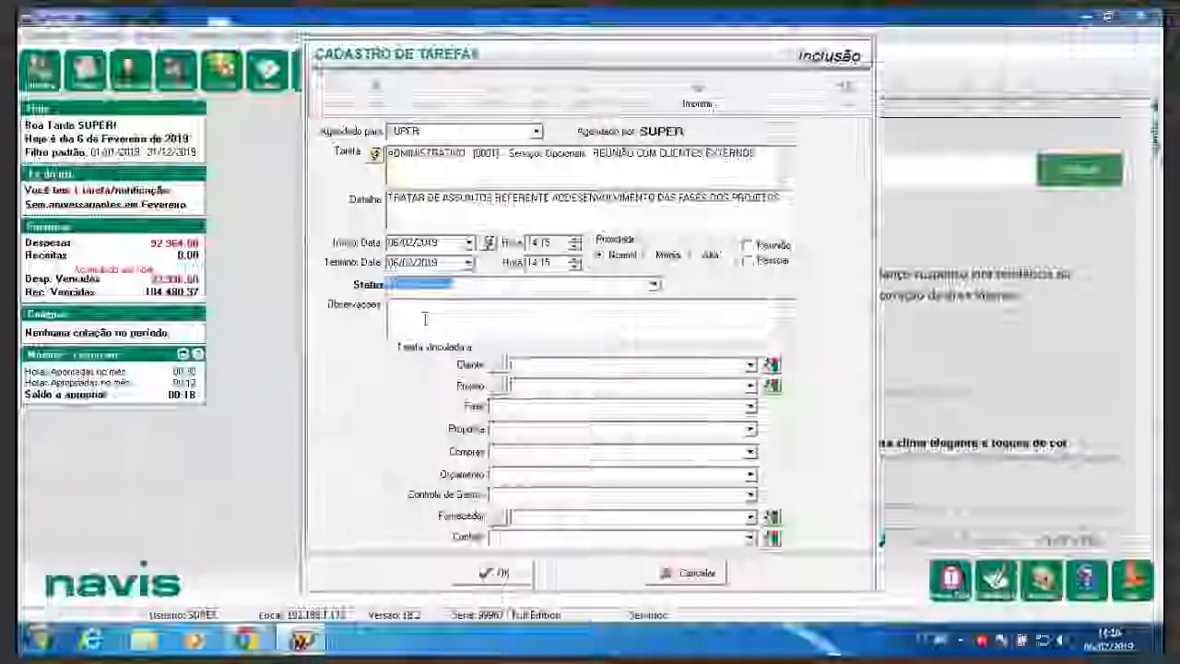
# Enter TREINAMENTO as the task's observation.
pyautogui.click(420, 319)
pyautogui.write('SSSSS')
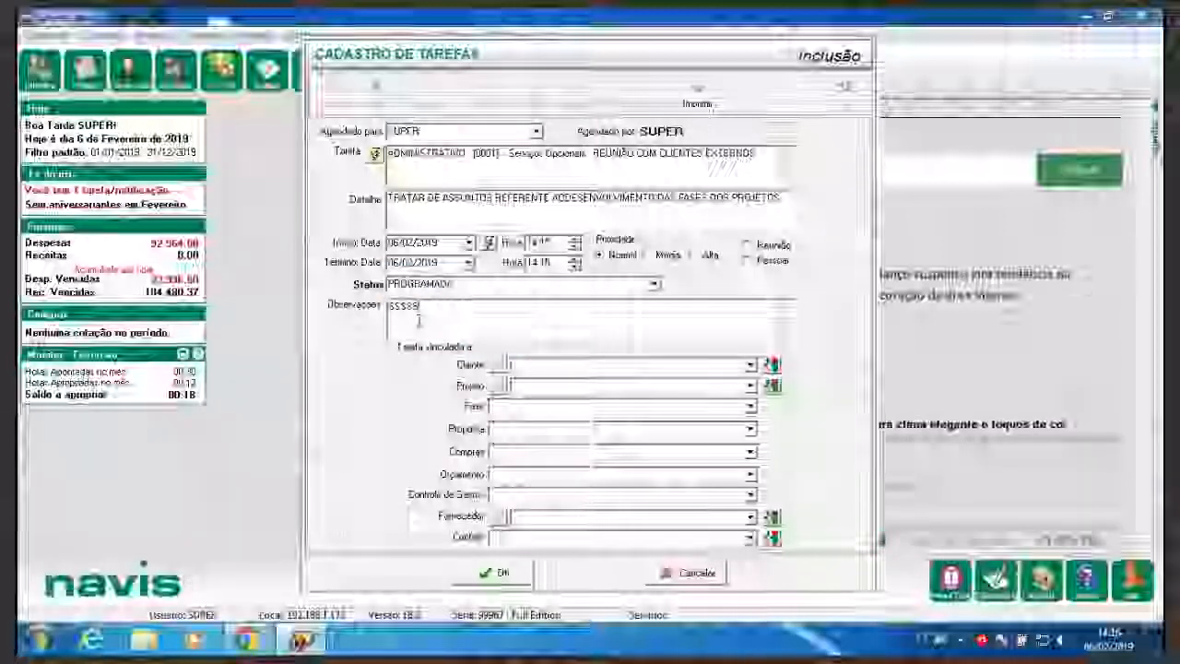
pyautogui.press('BackSpace')
pyautogui.press('BackSpace')
pyautogui.press('BackSpace')
pyautogui.press('BackSpace')
pyautogui.press('BackSpace')
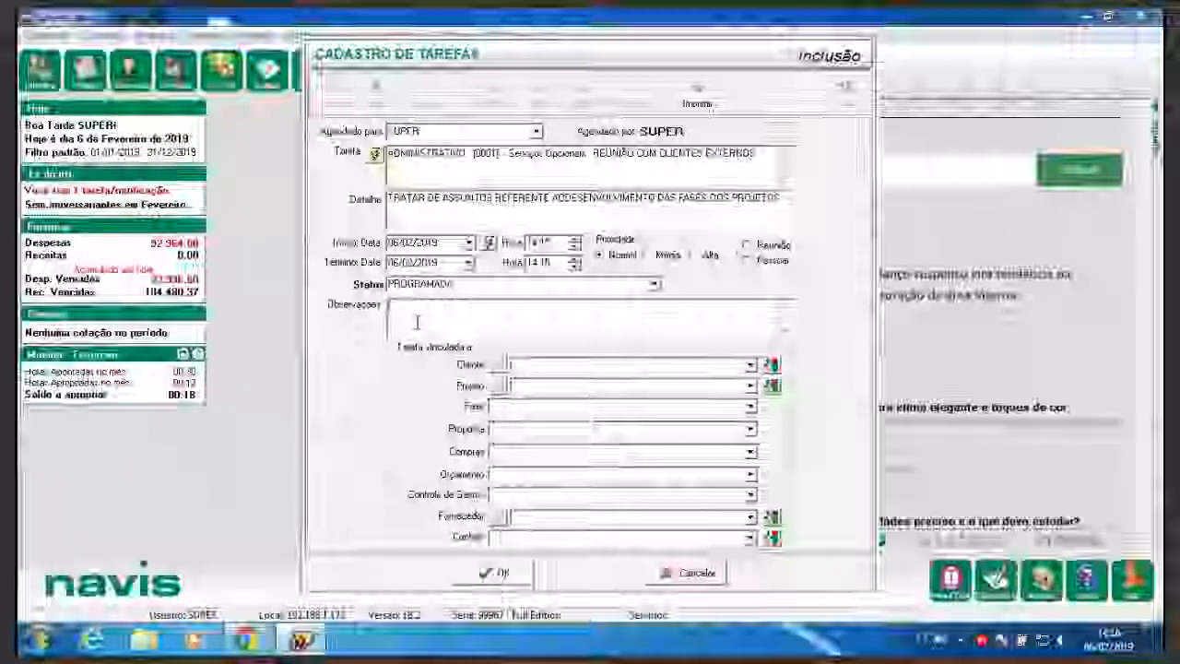
pyautogui.write('TREINAMENTO')
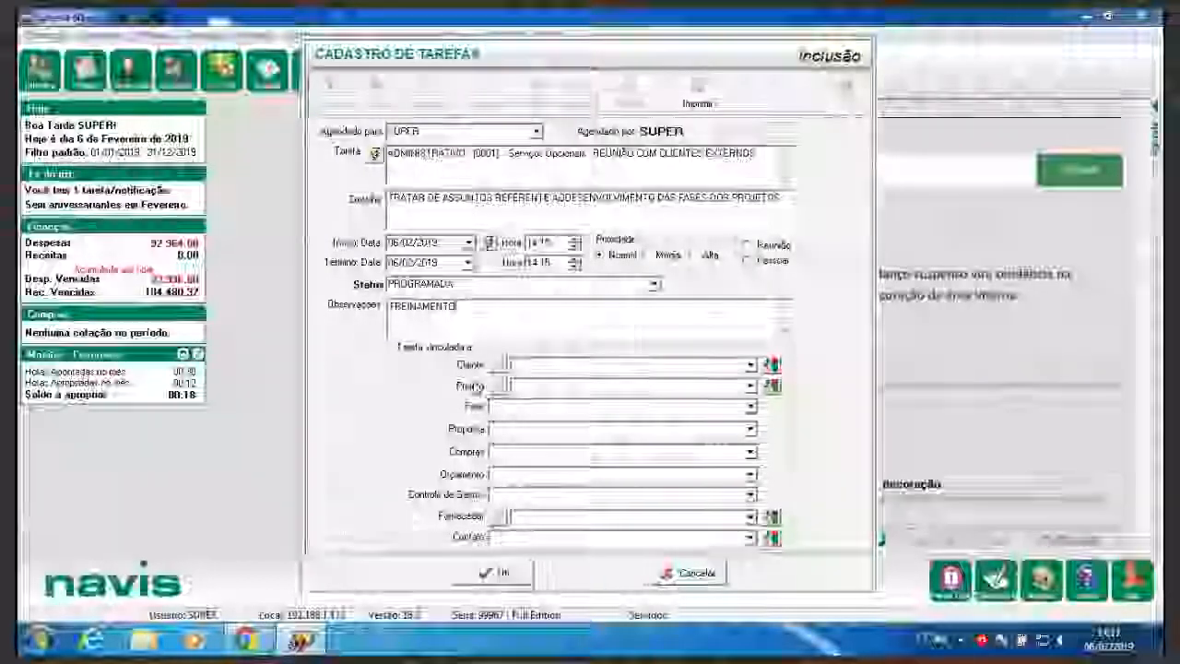
# Save the task, accept distributing it to other users, select the unassigned user and confirm the dialog, then close the tasks register.
pyautogui.click(516, 581)
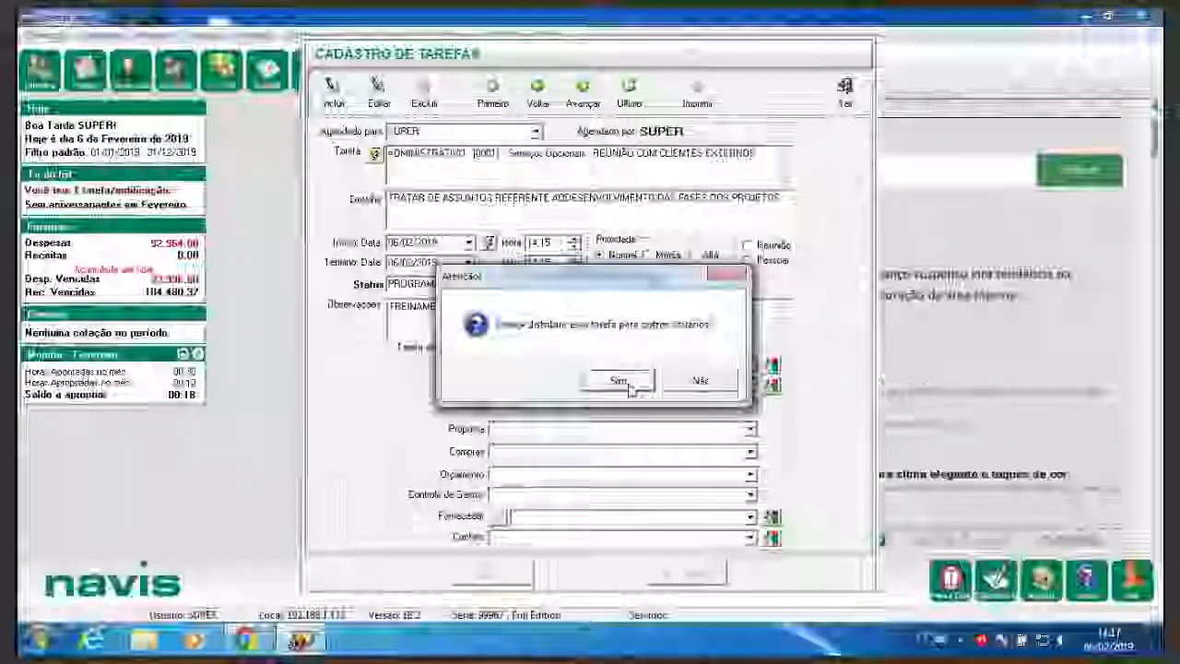
pyautogui.click(618, 381)
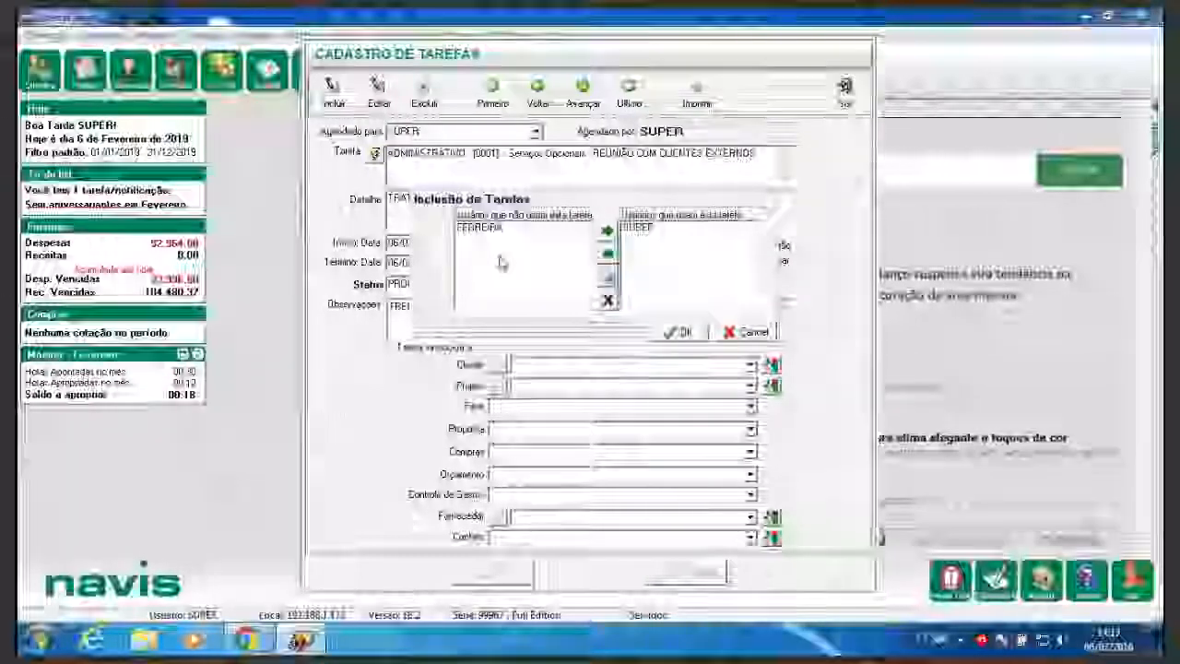
pyautogui.click(498, 228)
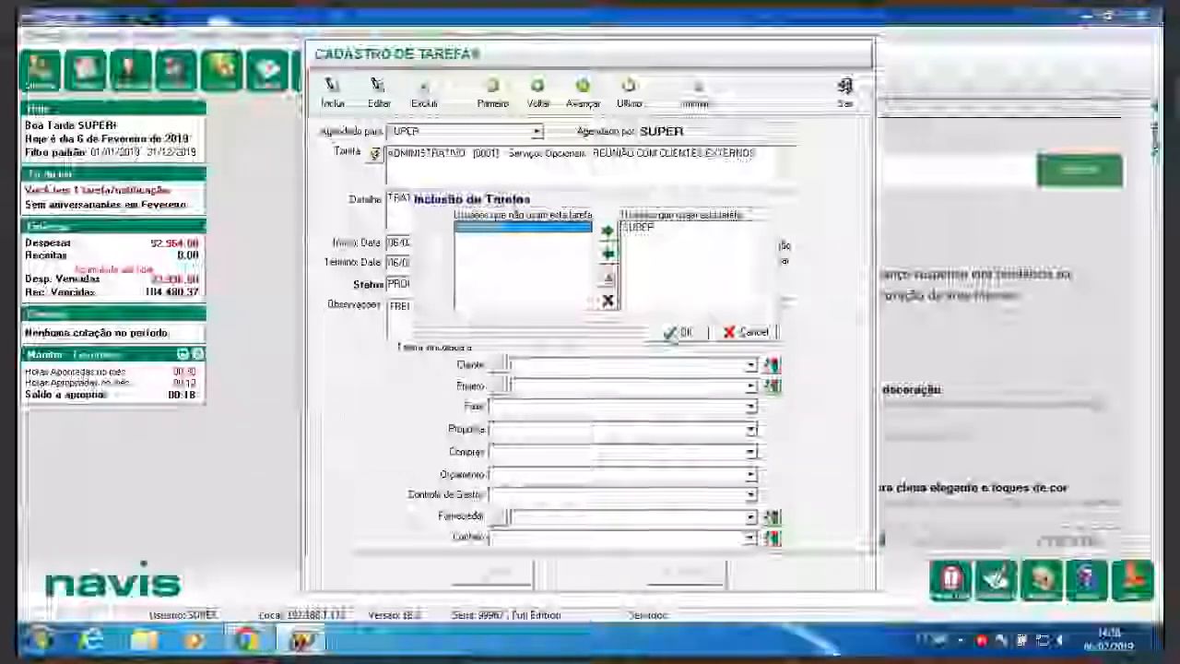
pyautogui.click(676, 333)
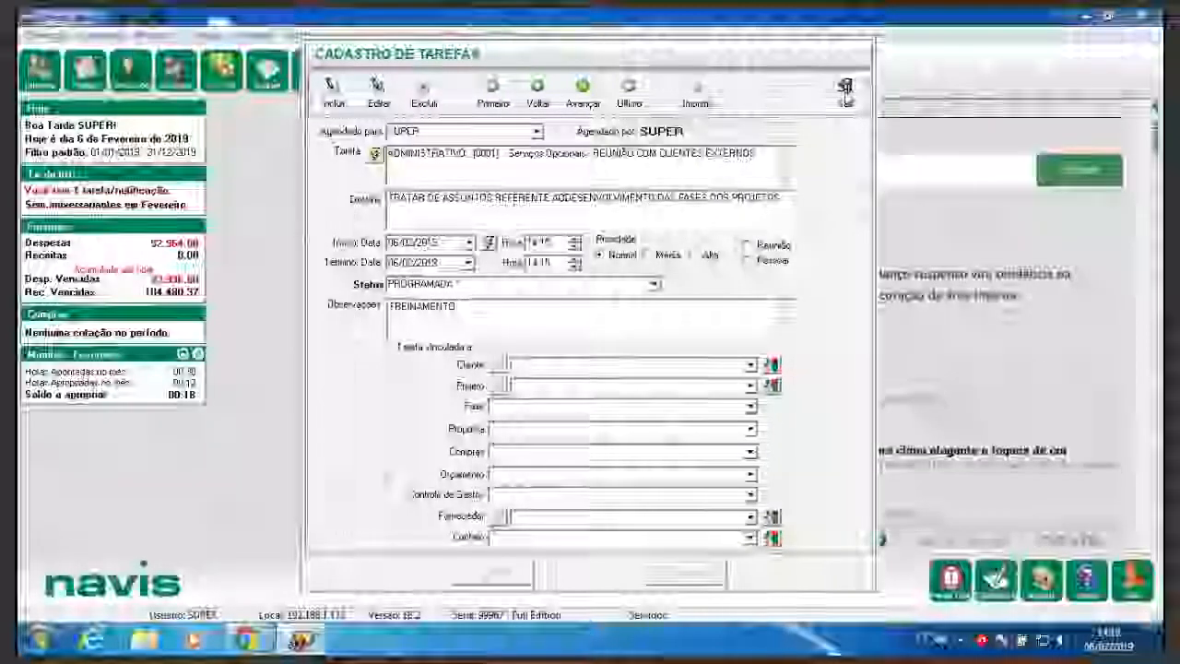
pyautogui.click(846, 90)
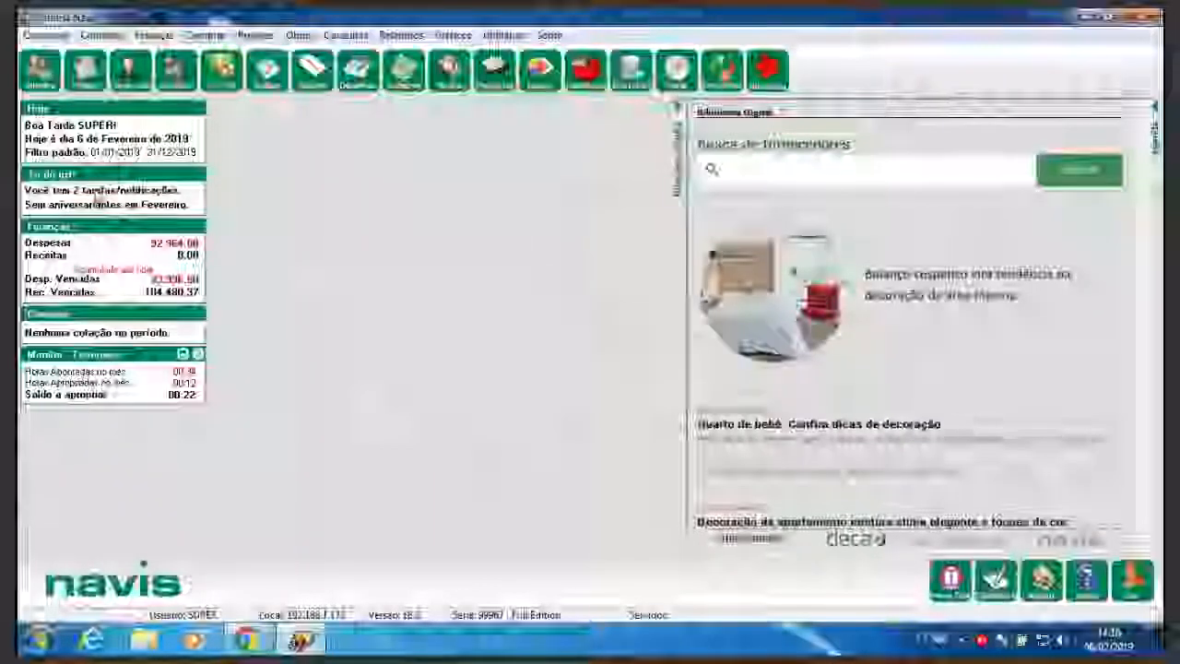
# Open the quick task manager, conclude the overdue PAISAGISMO task from the open tasks and decline creating a new task.
pyautogui.click(95, 195)
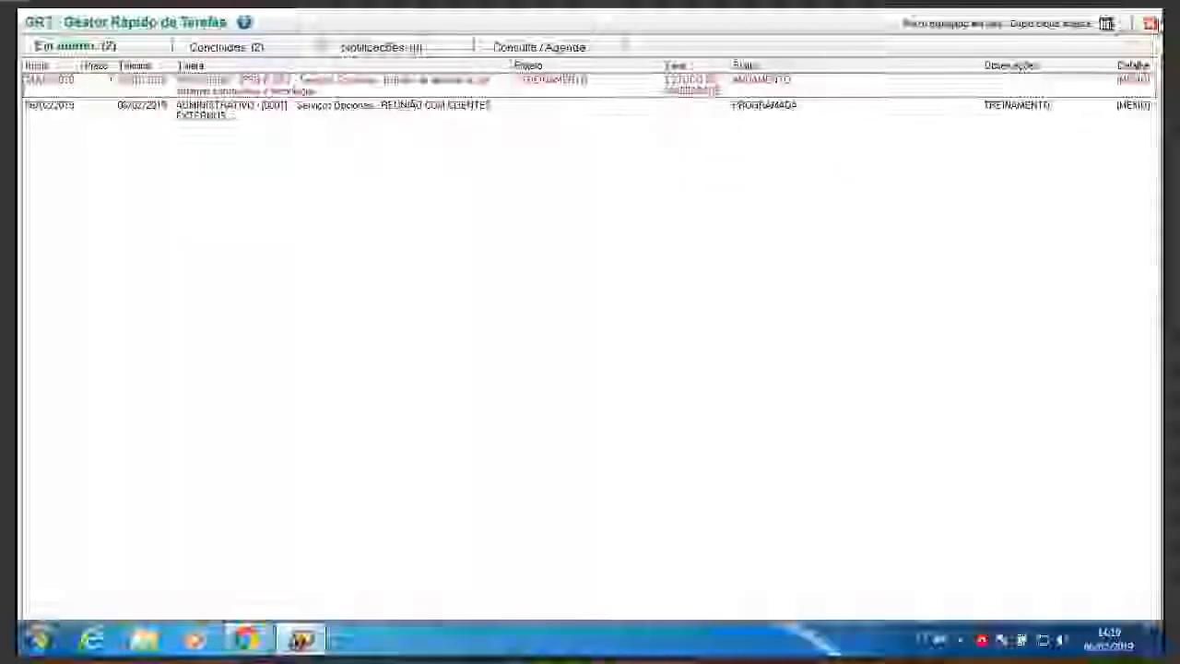
pyautogui.click(1150, 23)
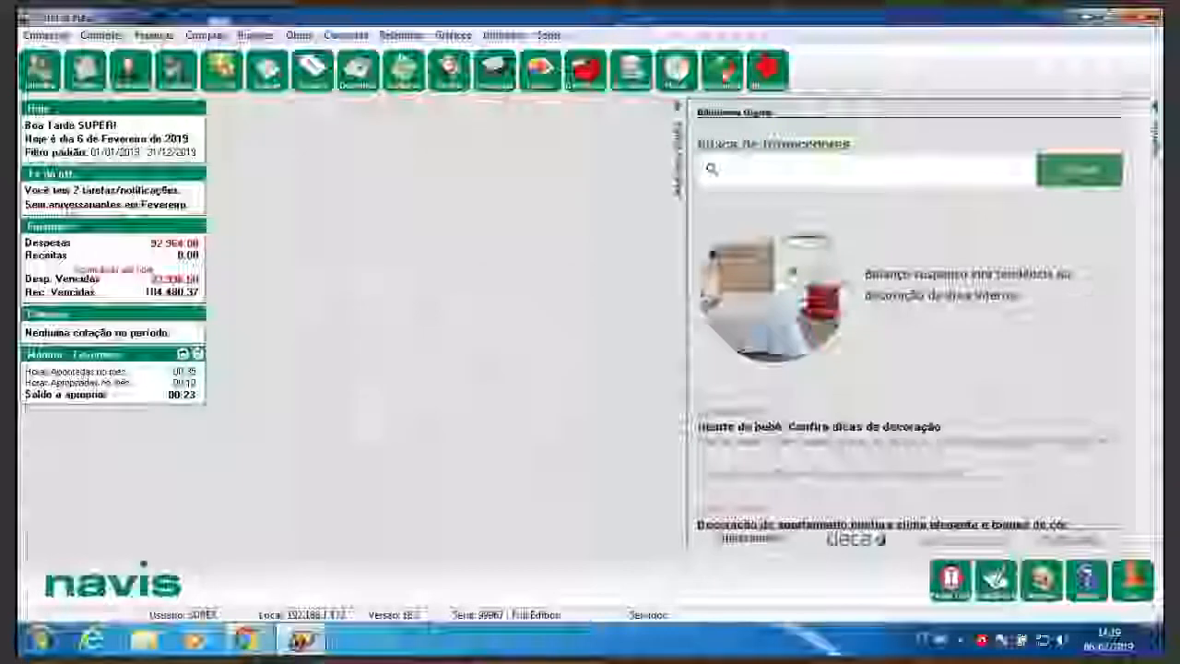
pyautogui.click(62, 198)
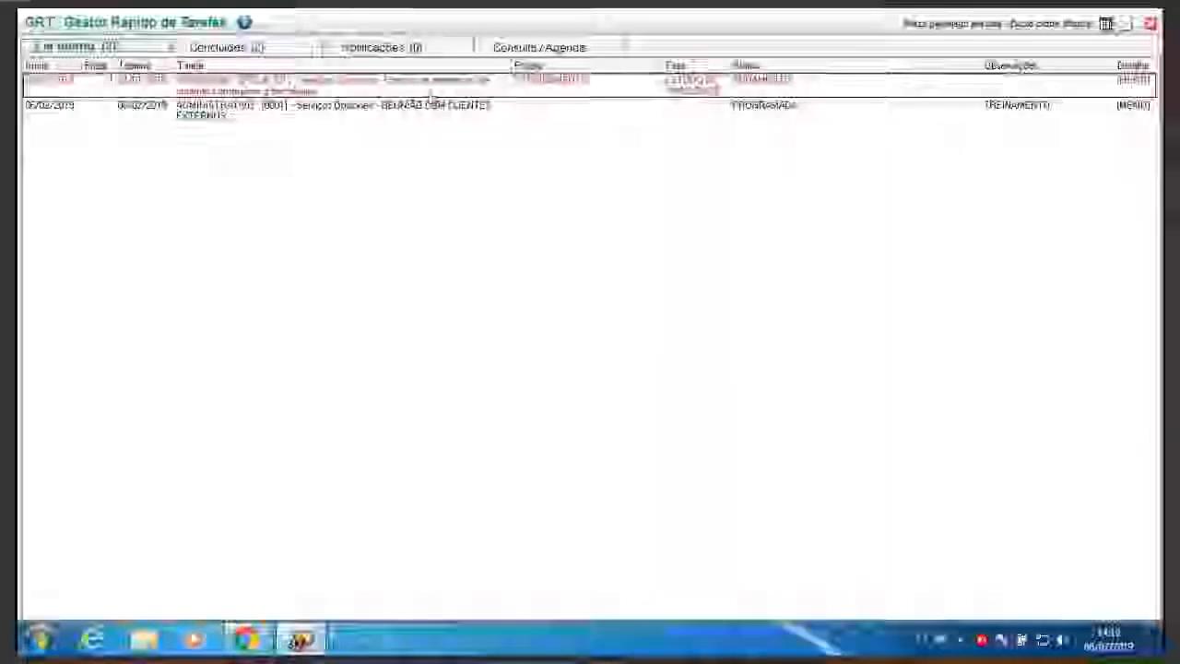
pyautogui.doubleClick(419, 92)
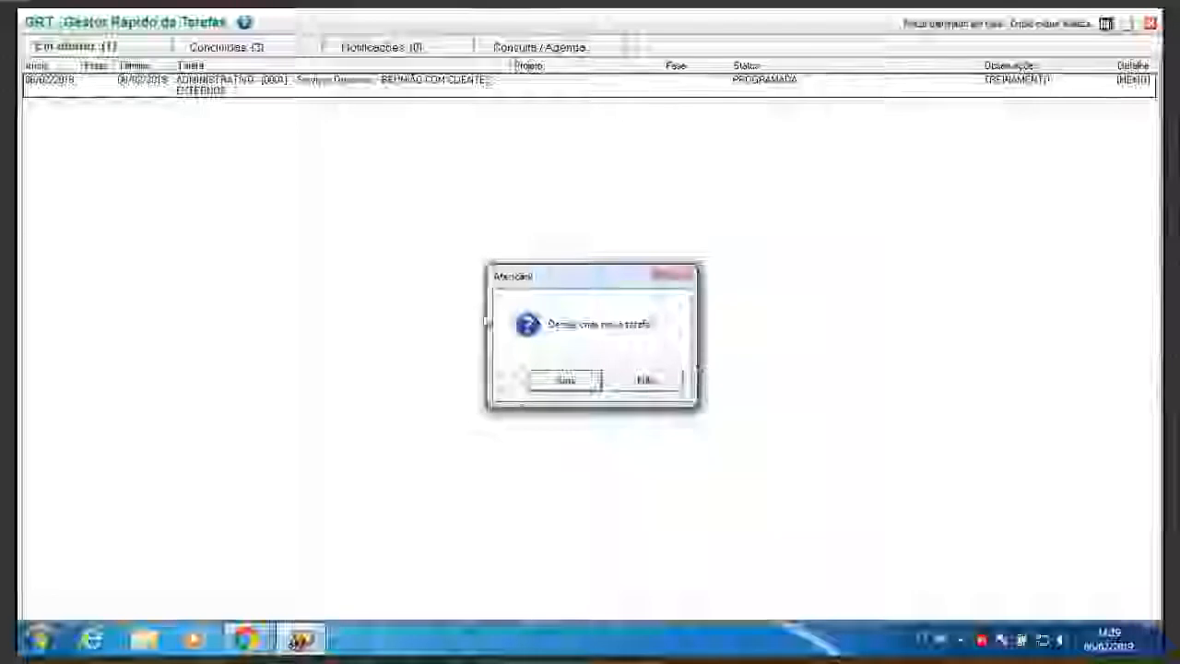
pyautogui.click(640, 381)
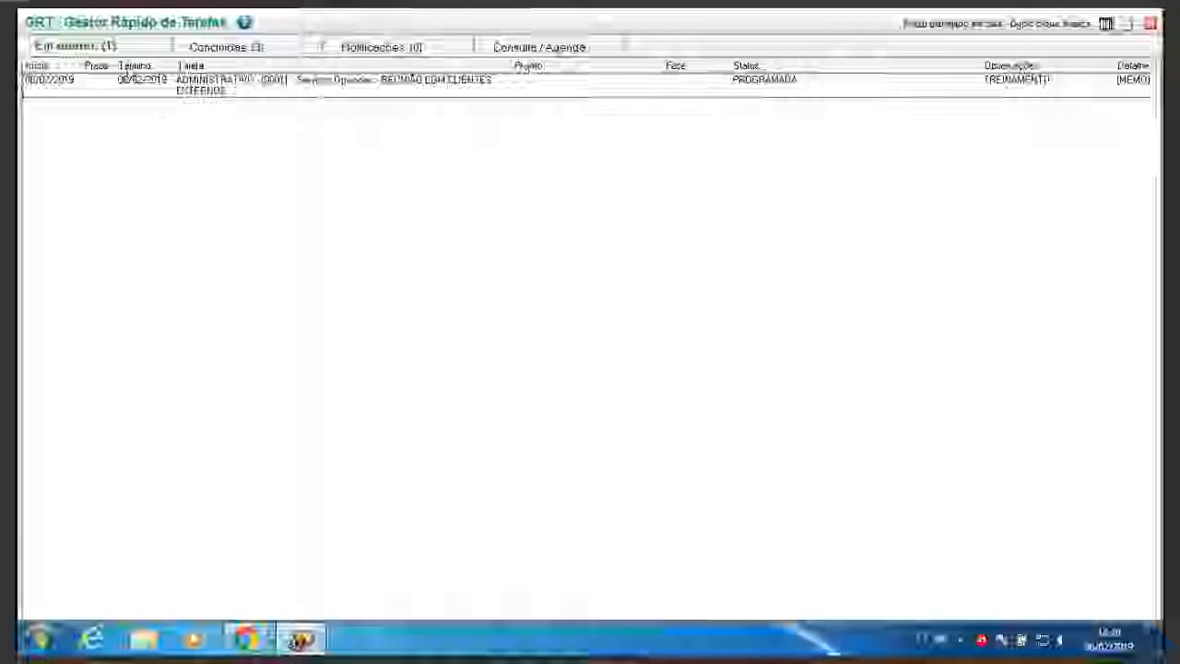
# Reopen the PAISAGISMO task from the concluded tasks and return to the open tasks list.
pyautogui.click(245, 49)
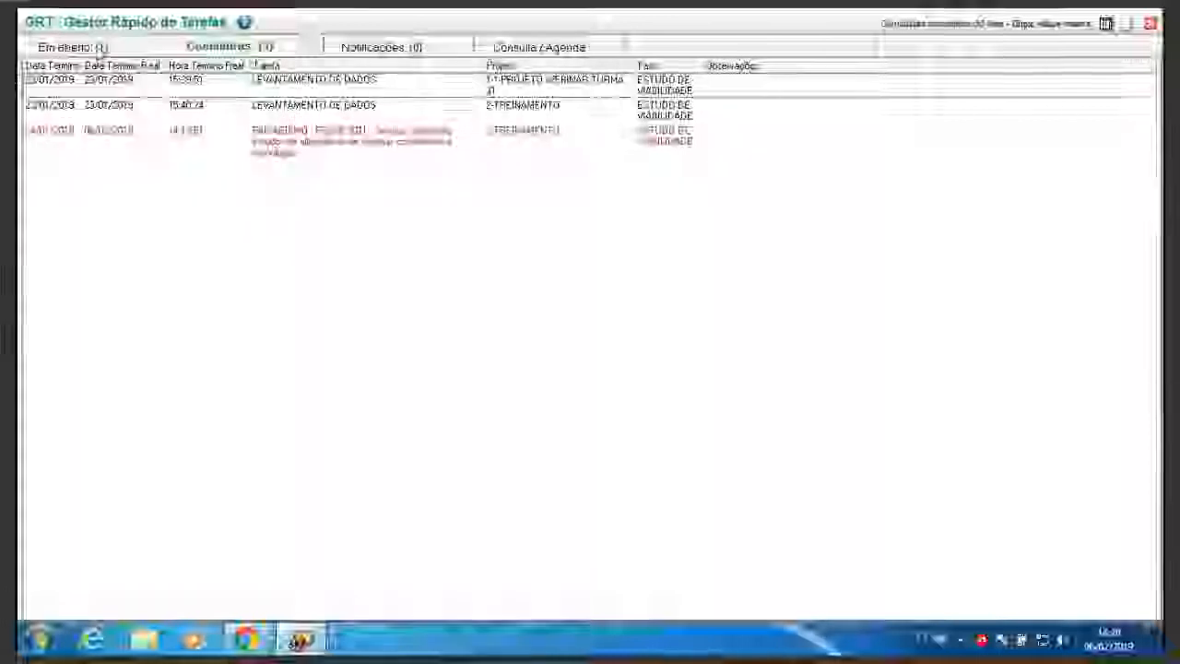
pyautogui.click(100, 48)
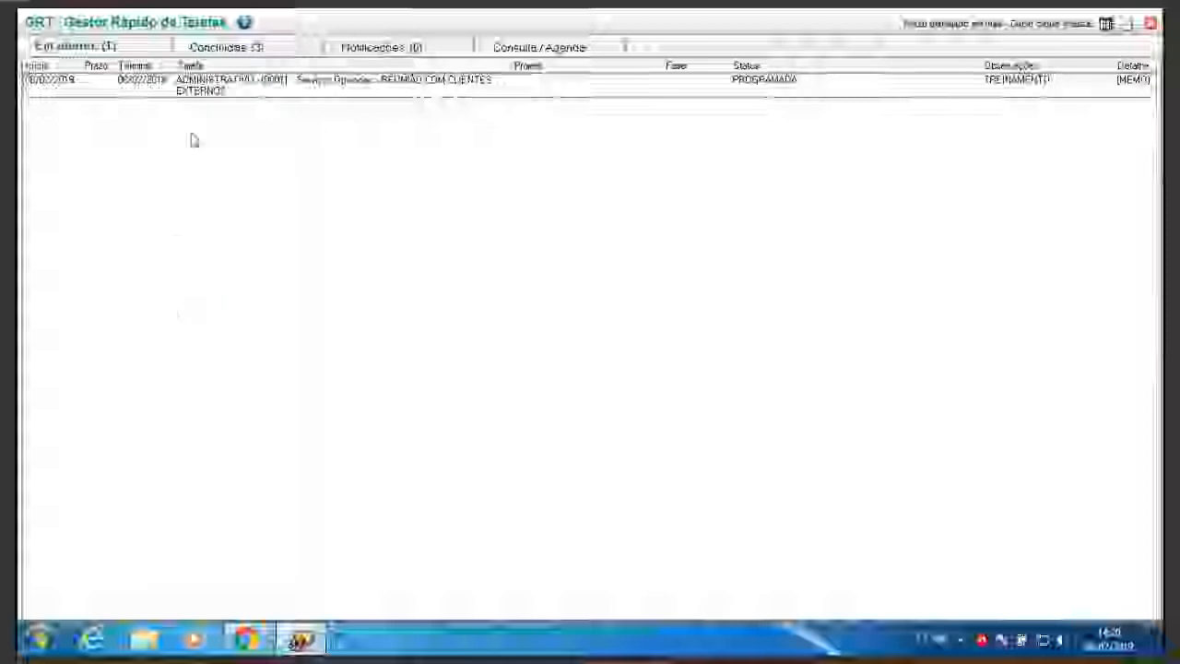
pyautogui.click(244, 48)
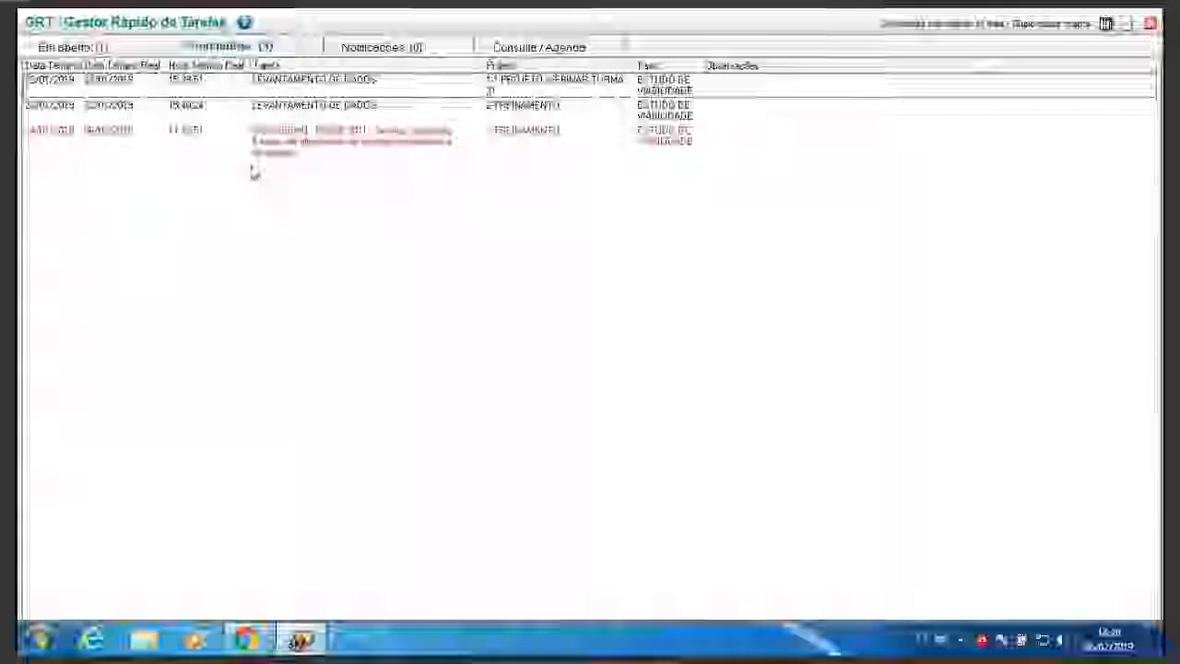
pyautogui.doubleClick(285, 156)
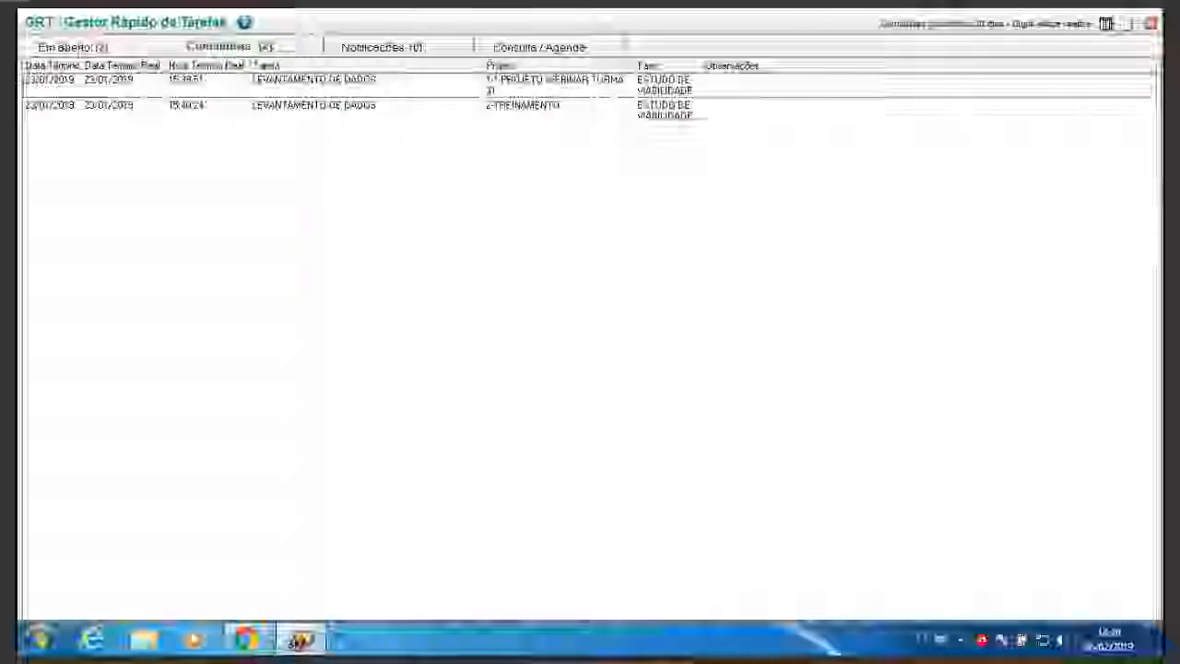
pyautogui.click(81, 48)
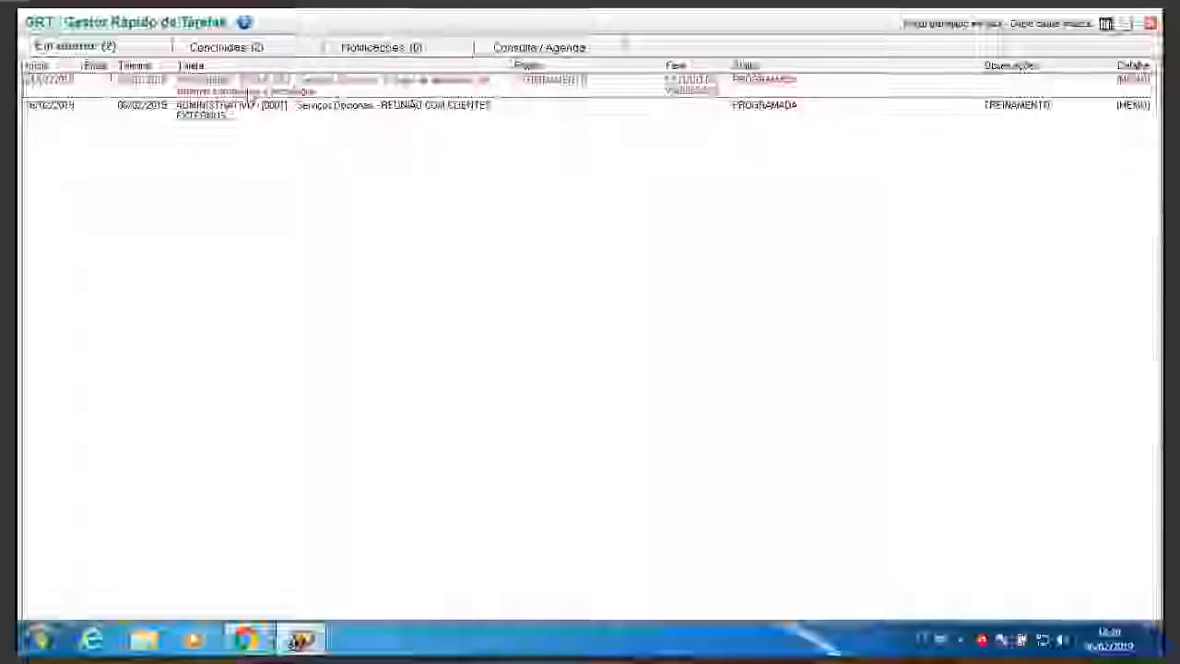
# Conclude the PAISAGISMO task again without creating a new task, and go back to the concluded tasks to reopen it.
pyautogui.click(228, 95)
pyautogui.doubleClick(250, 84)
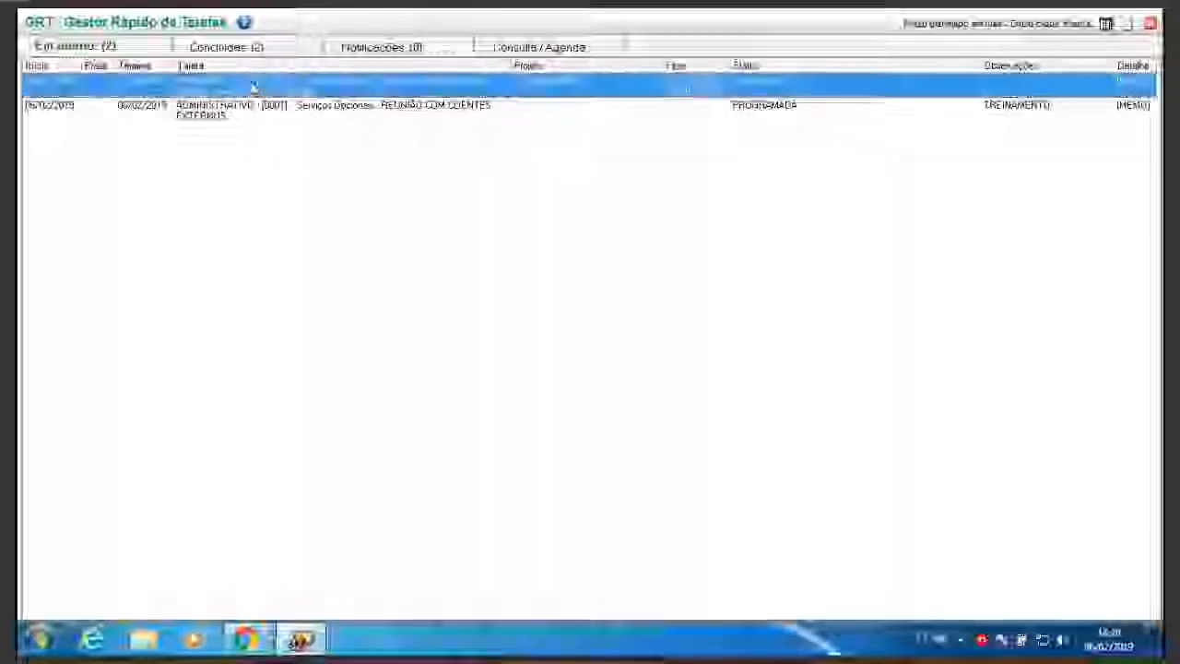
pyautogui.click(670, 391)
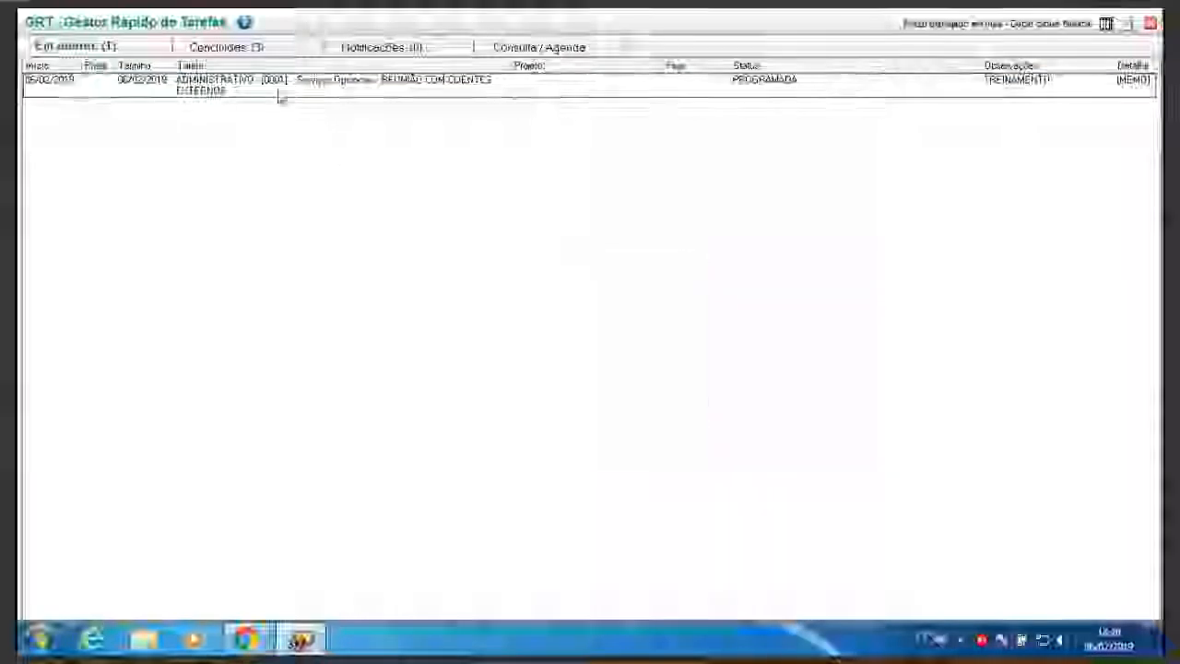
pyautogui.click(242, 47)
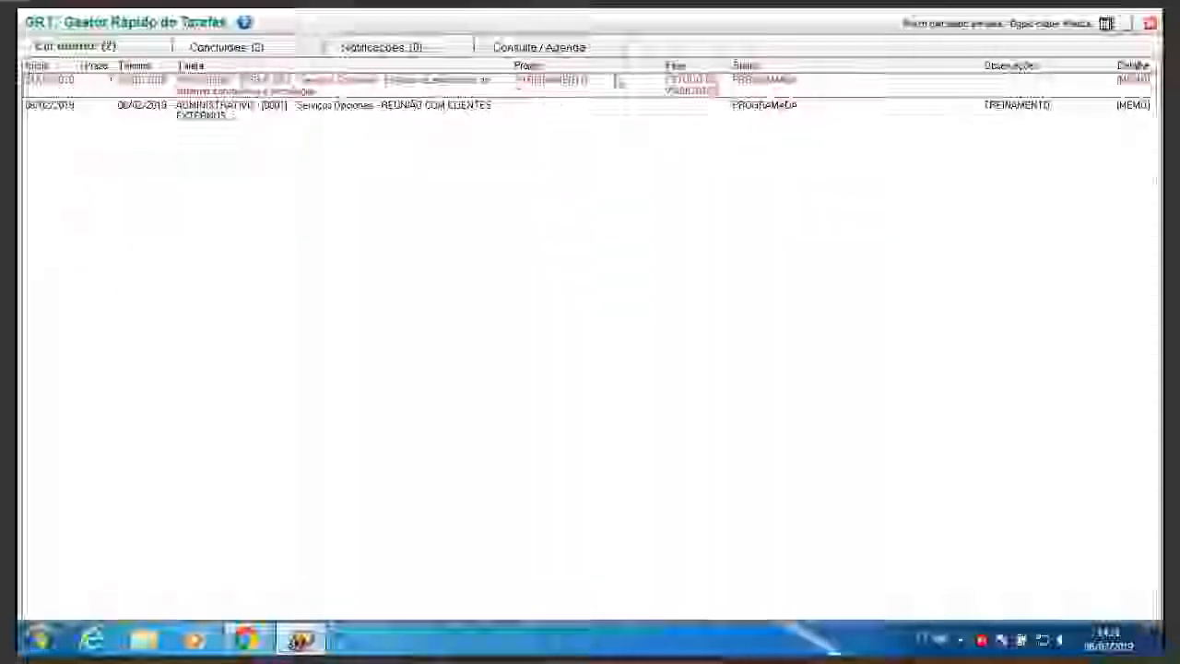
# Filter the task consultation with a start date of 01/01/2019.
pyautogui.click(580, 50)
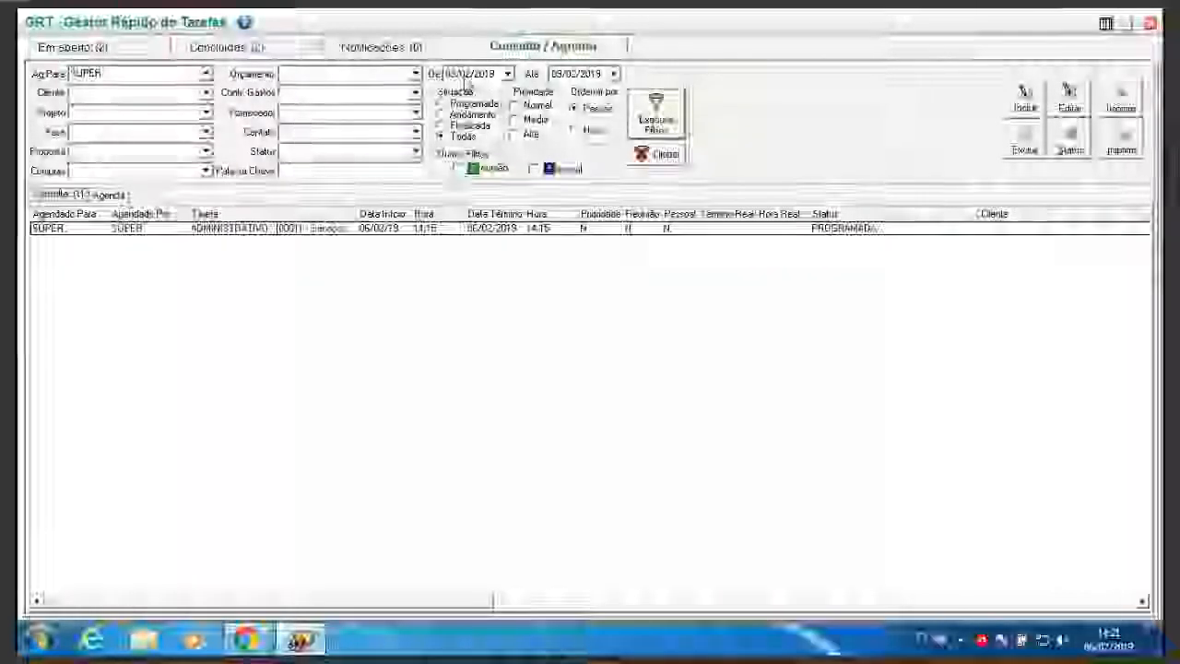
pyautogui.click(448, 74)
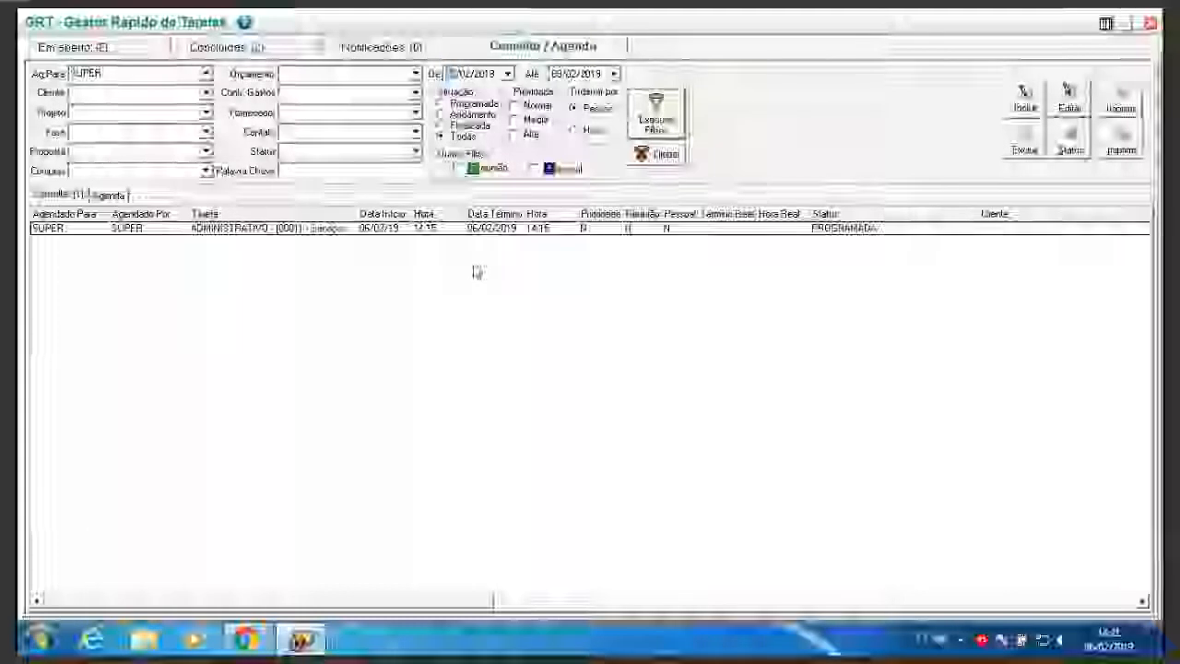
pyautogui.write('01')
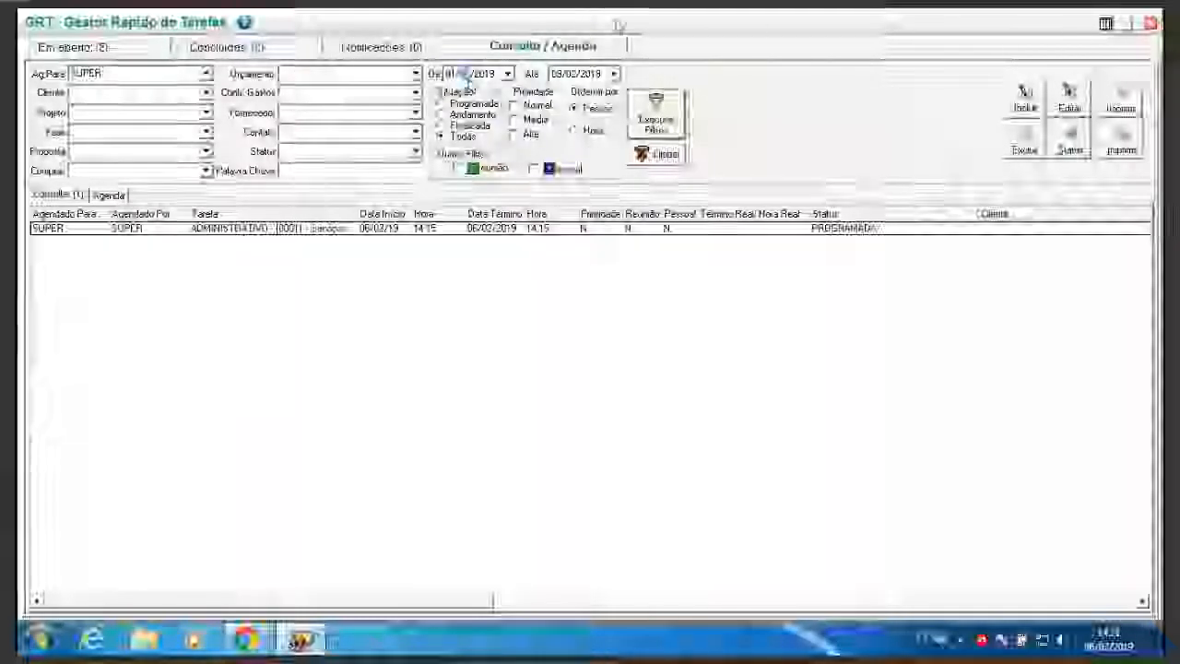
pyautogui.click(658, 110)
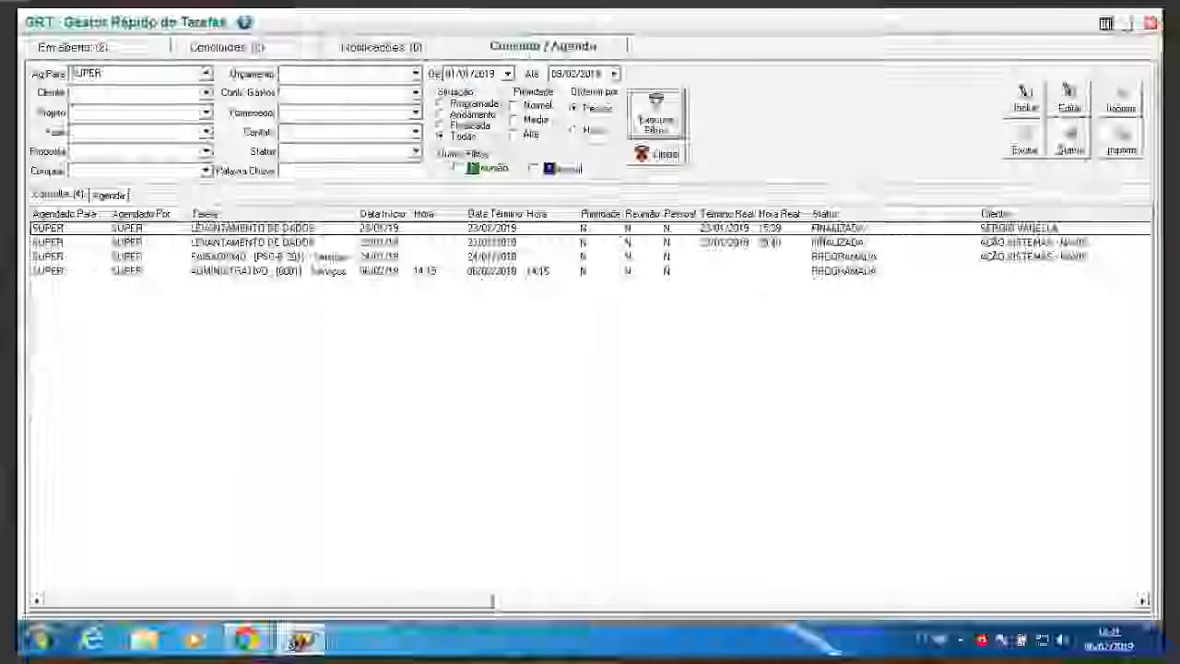
# Check which statuses the PAISAGISMO task can be changed to, cancel the status change and close the task manager.
pyautogui.click(839, 260)
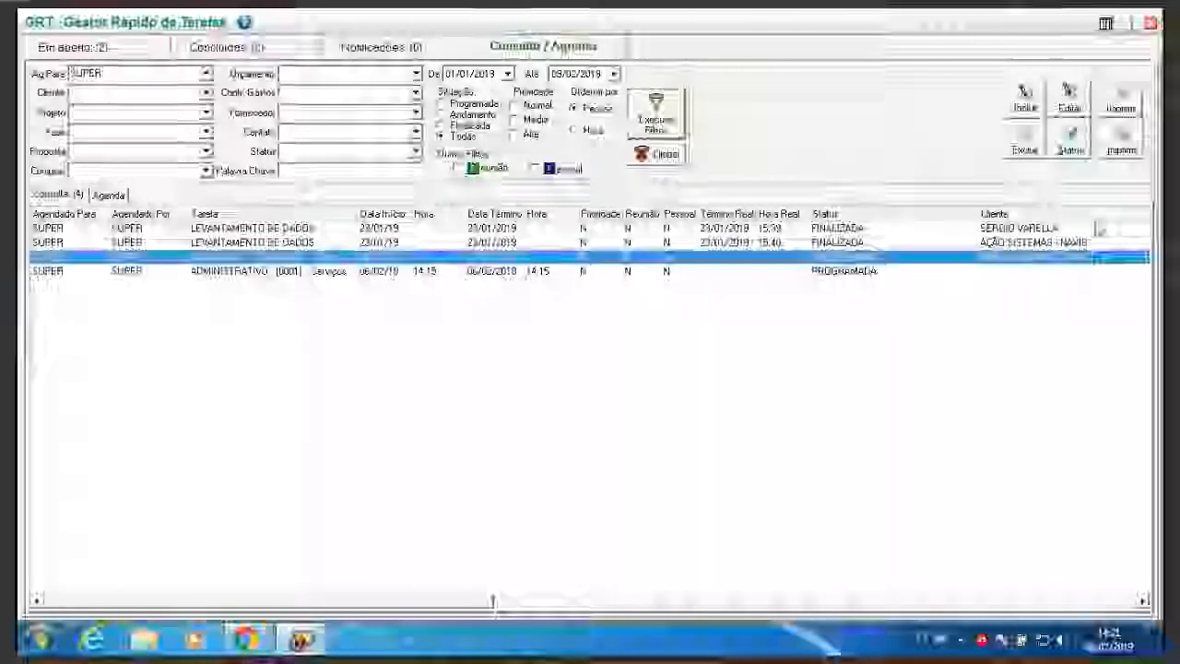
pyautogui.click(1069, 140)
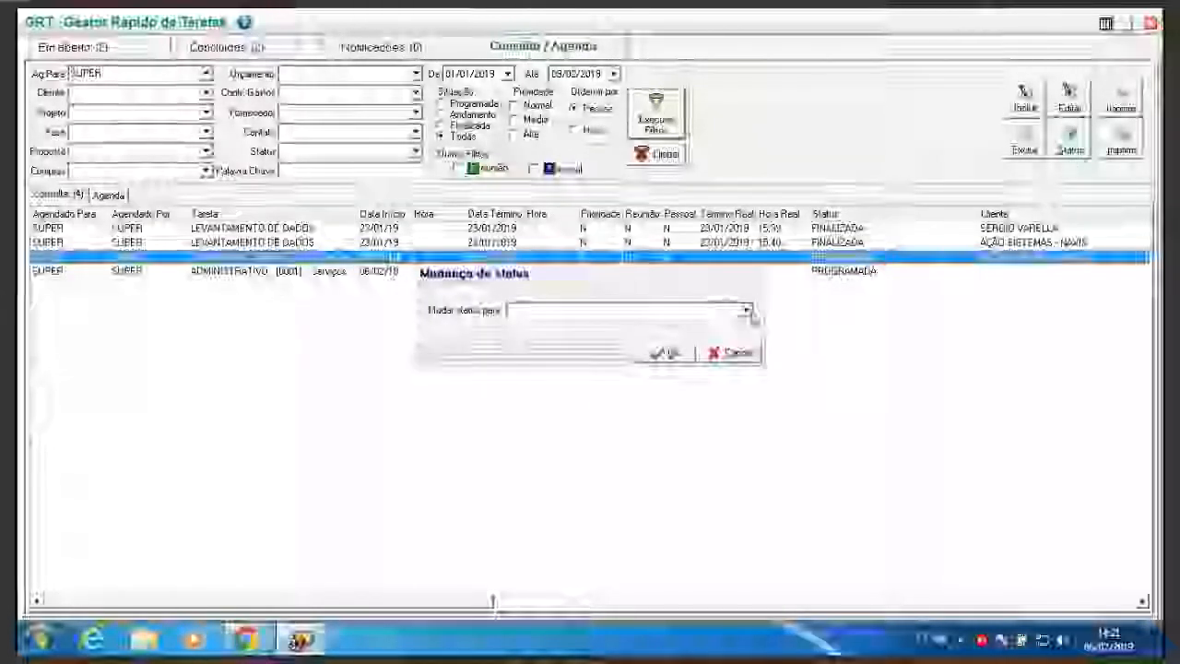
pyautogui.click(747, 311)
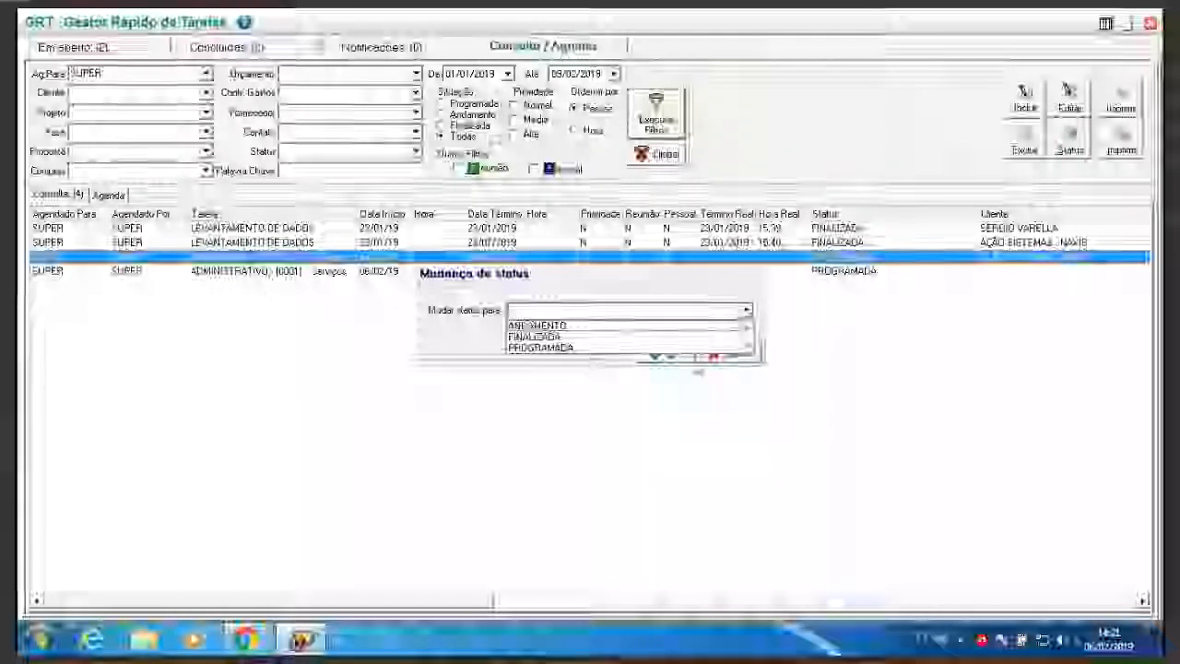
pyautogui.click(699, 359)
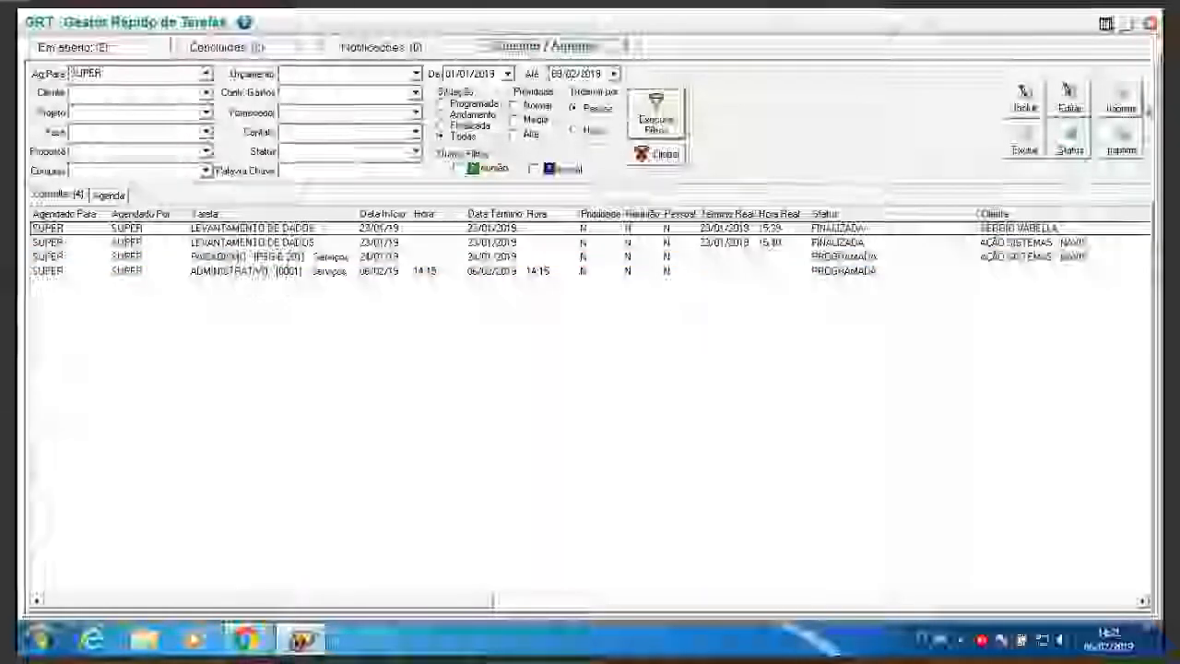
pyautogui.click(1150, 24)
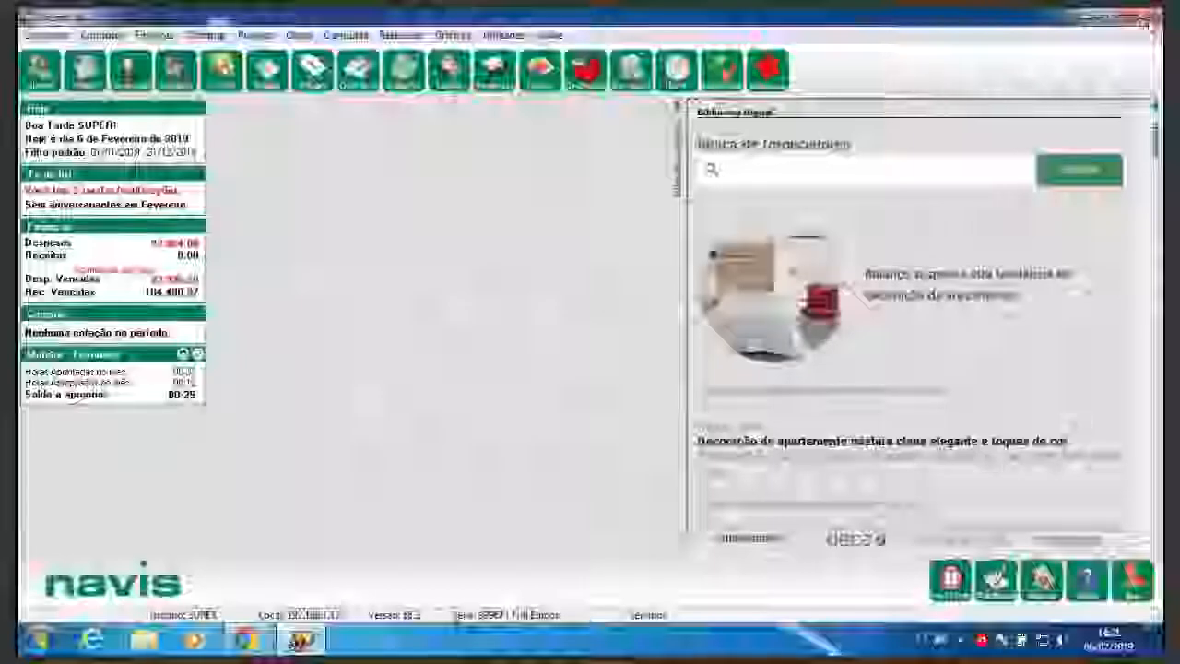
# Open the task status register and review the registered statuses in the printed report preview and the search list.
pyautogui.click(255, 35)
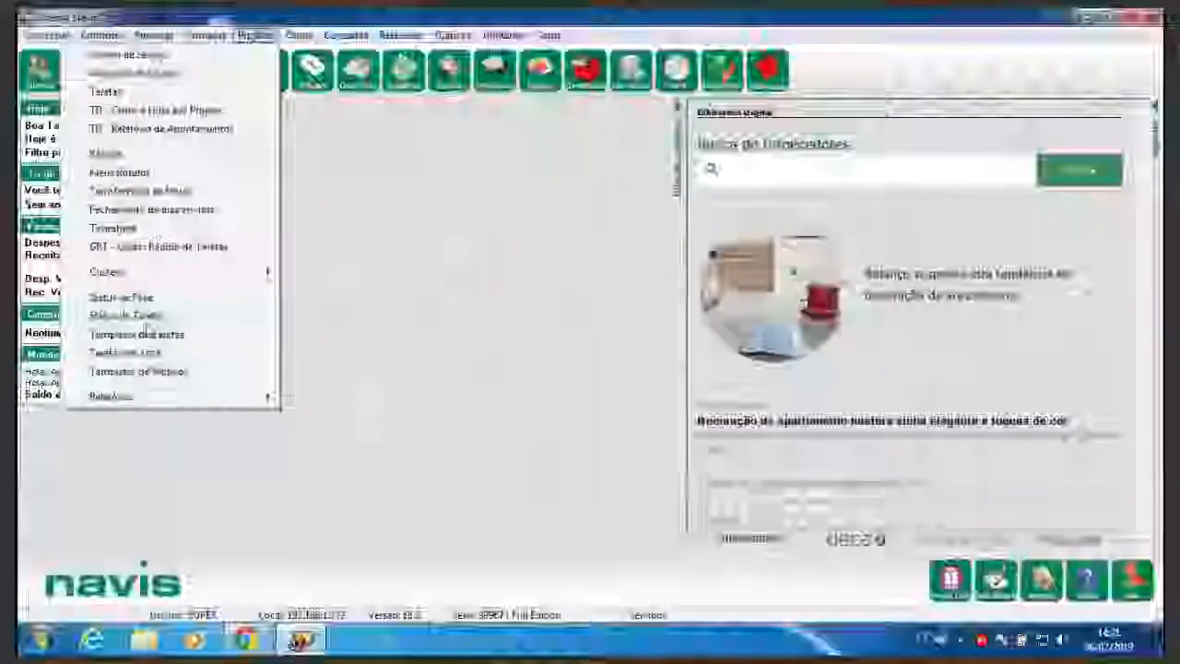
pyautogui.click(126, 315)
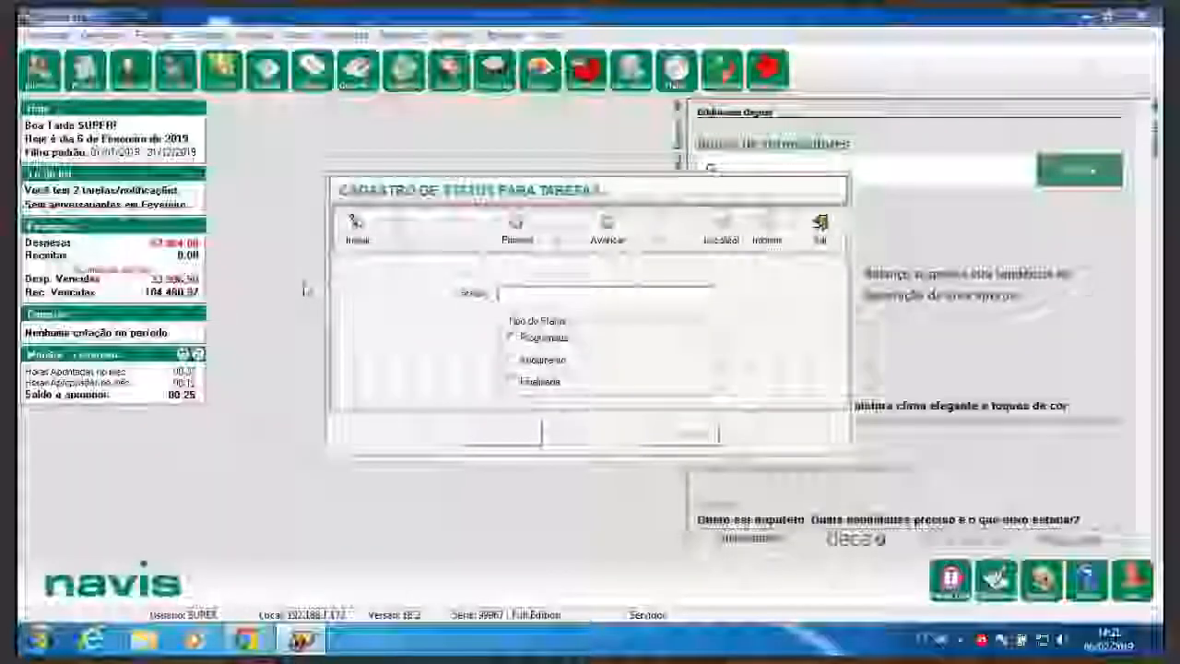
pyautogui.click(767, 230)
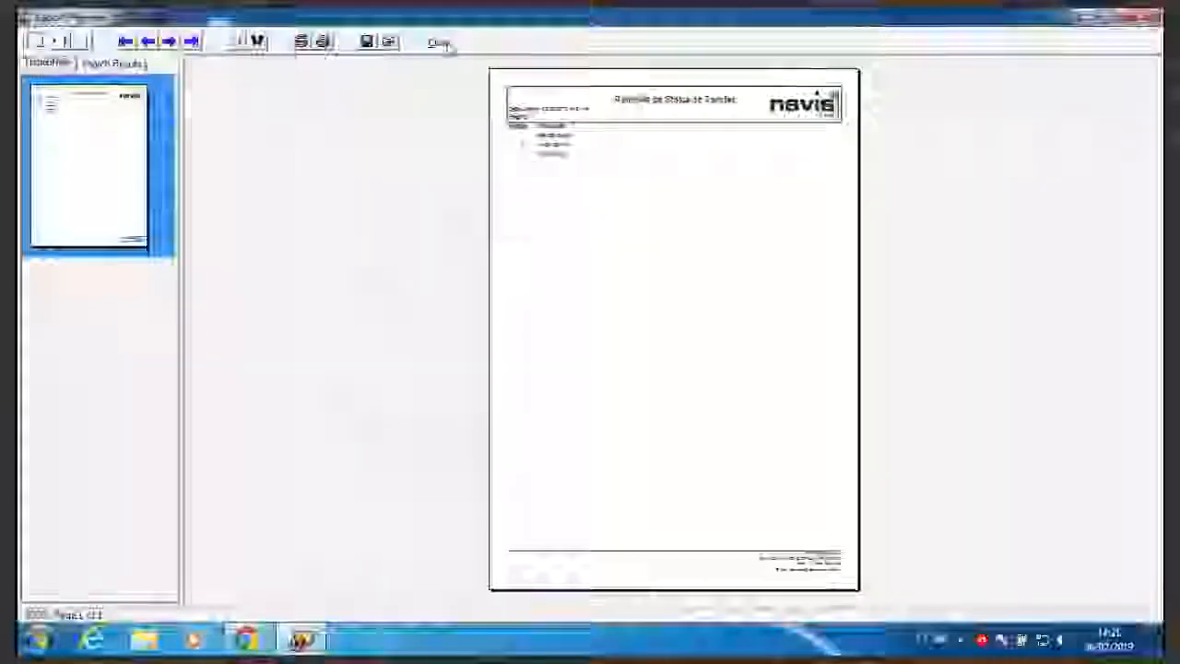
pyautogui.click(439, 43)
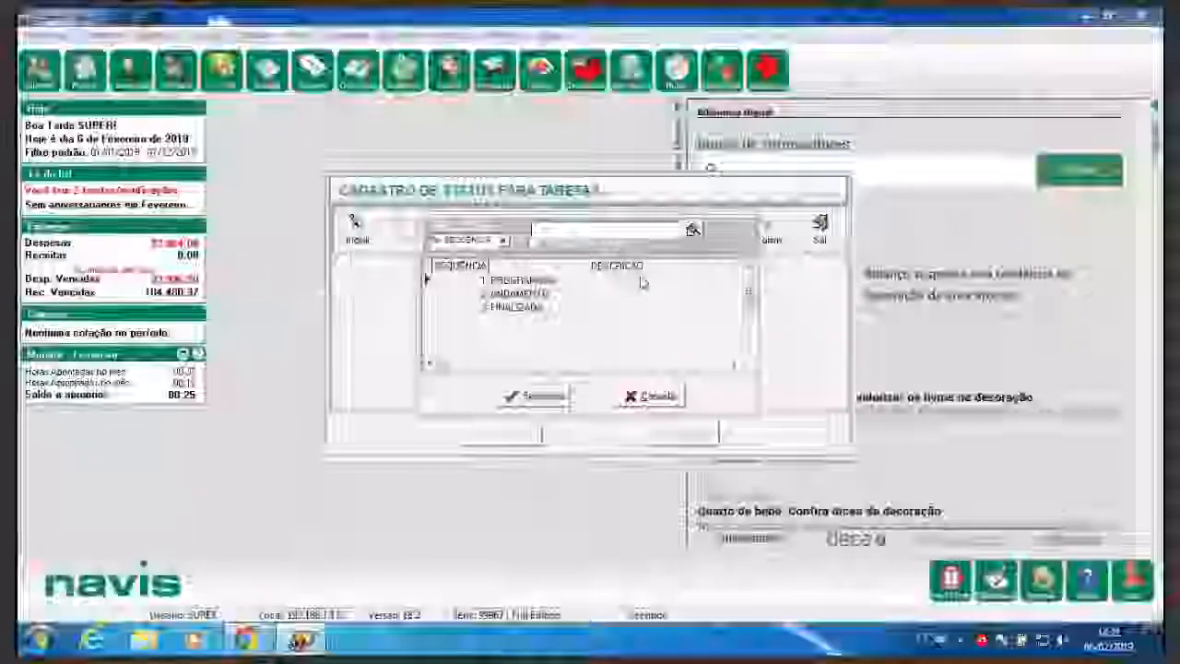
pyautogui.click(652, 397)
# Add a new task status named CANCELADA with the type Finalizada and save it.
pyautogui.click(358, 228)
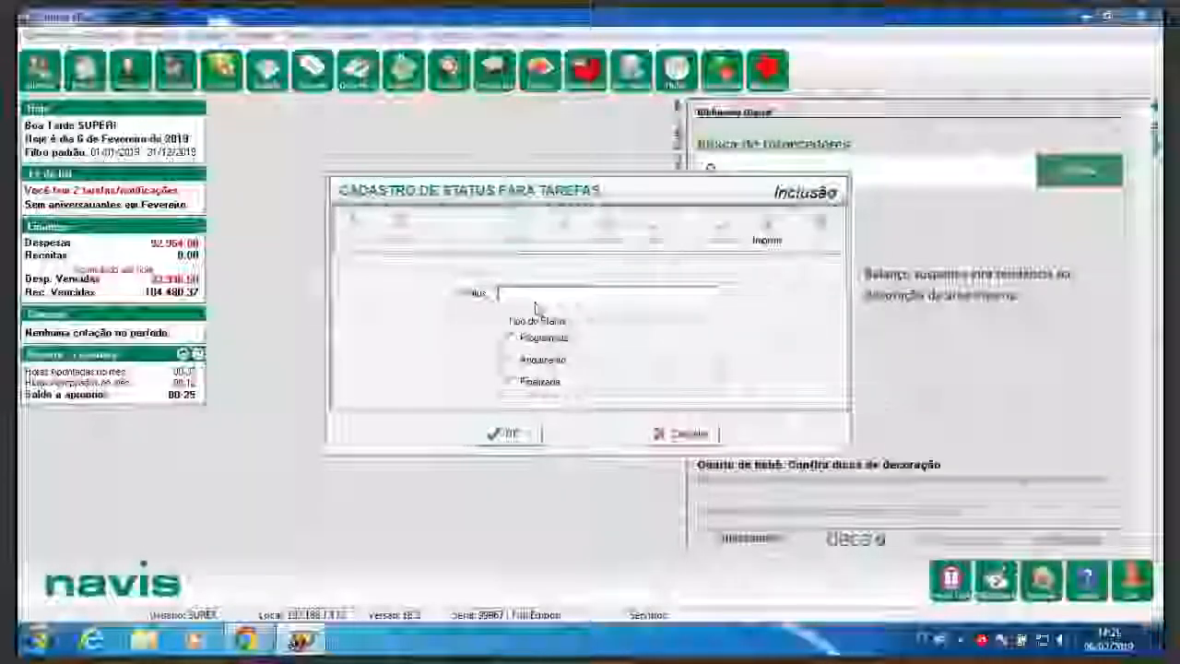
pyautogui.write('Cota')
pyautogui.write('CELADA')
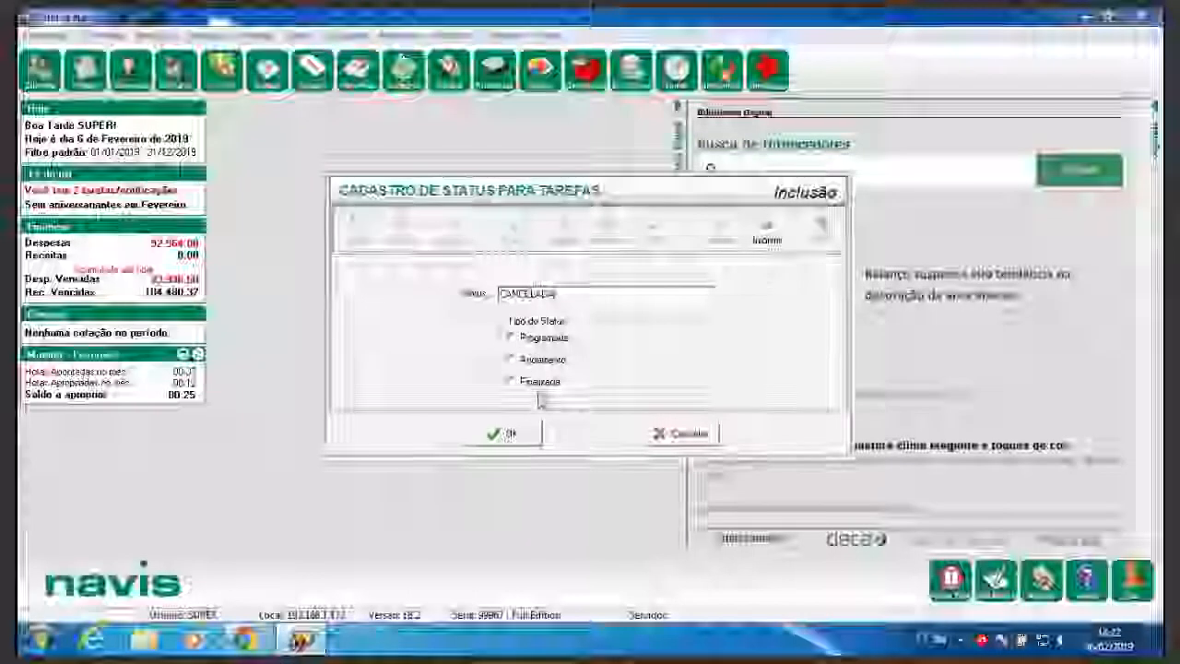
pyautogui.click(518, 381)
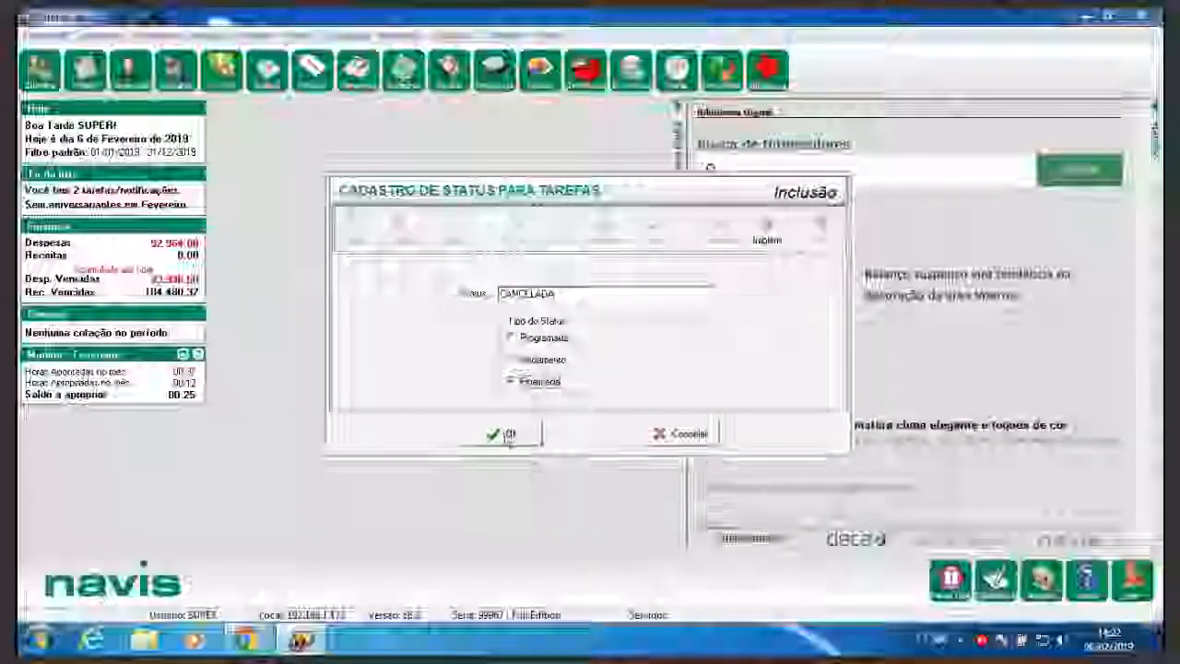
pyautogui.click(509, 435)
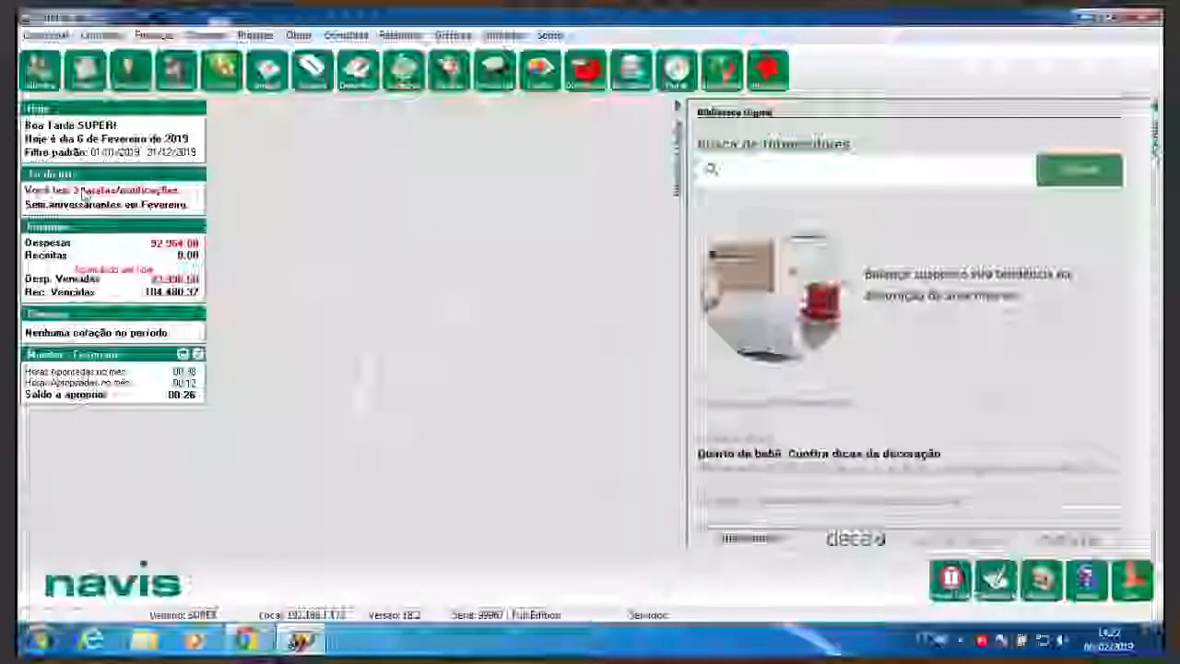
# Reopen the quick task manager's consultation and run the filter with the start date 01/01/2019.
pyautogui.click(83, 192)
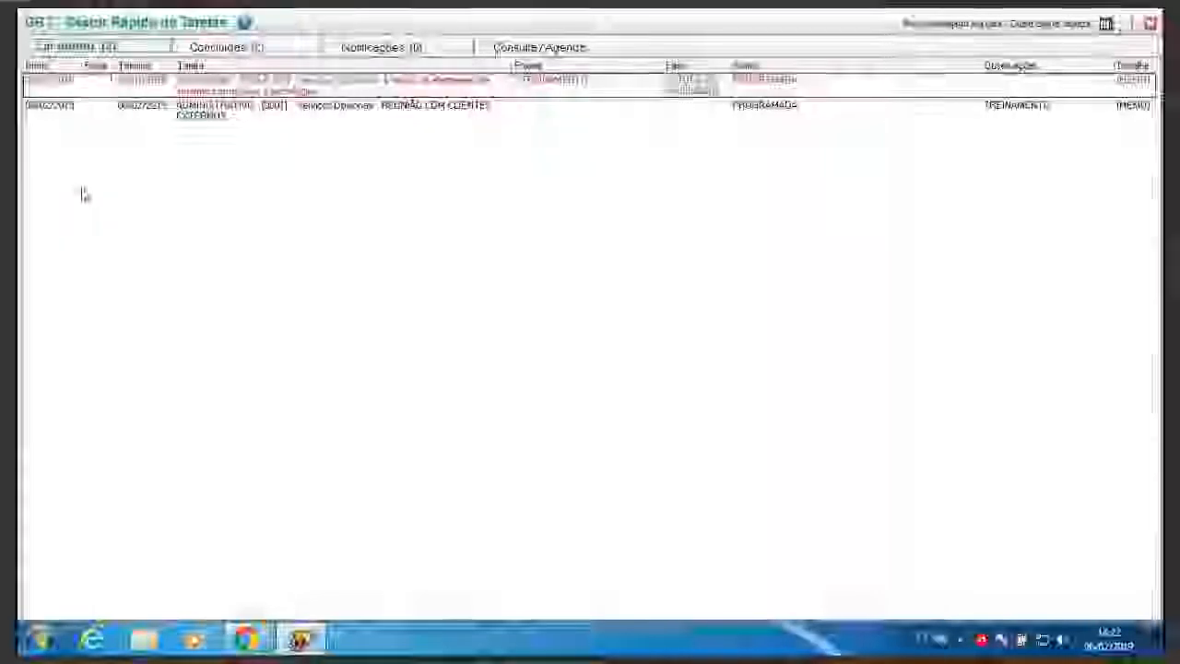
pyautogui.click(529, 48)
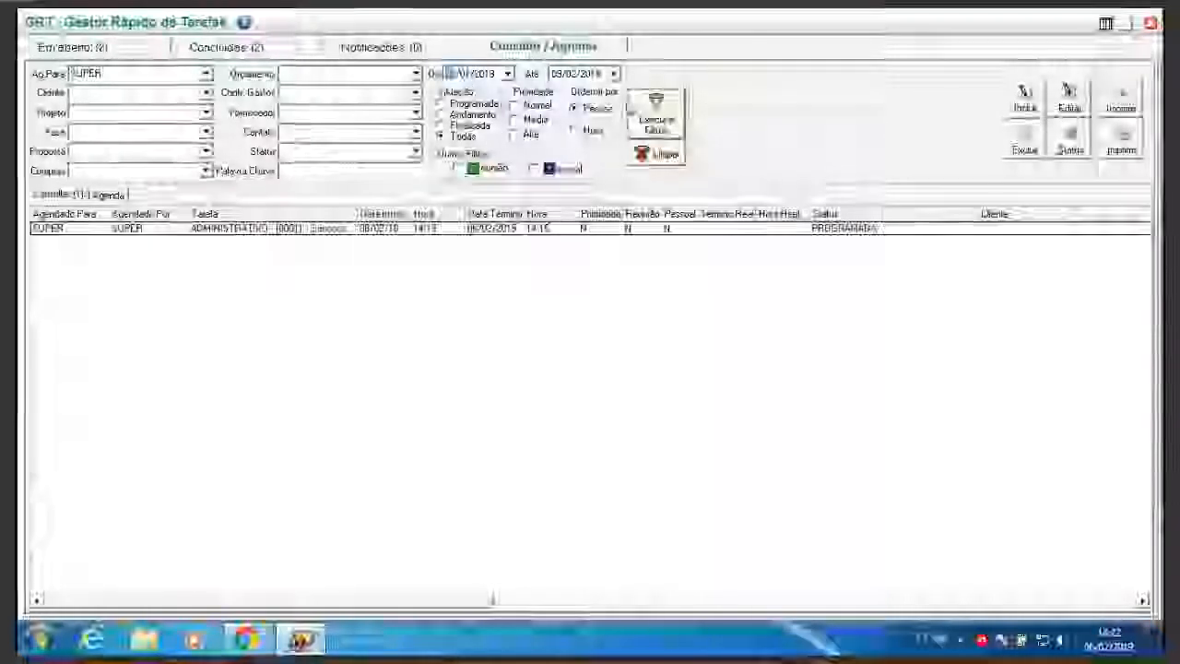
pyautogui.click(653, 117)
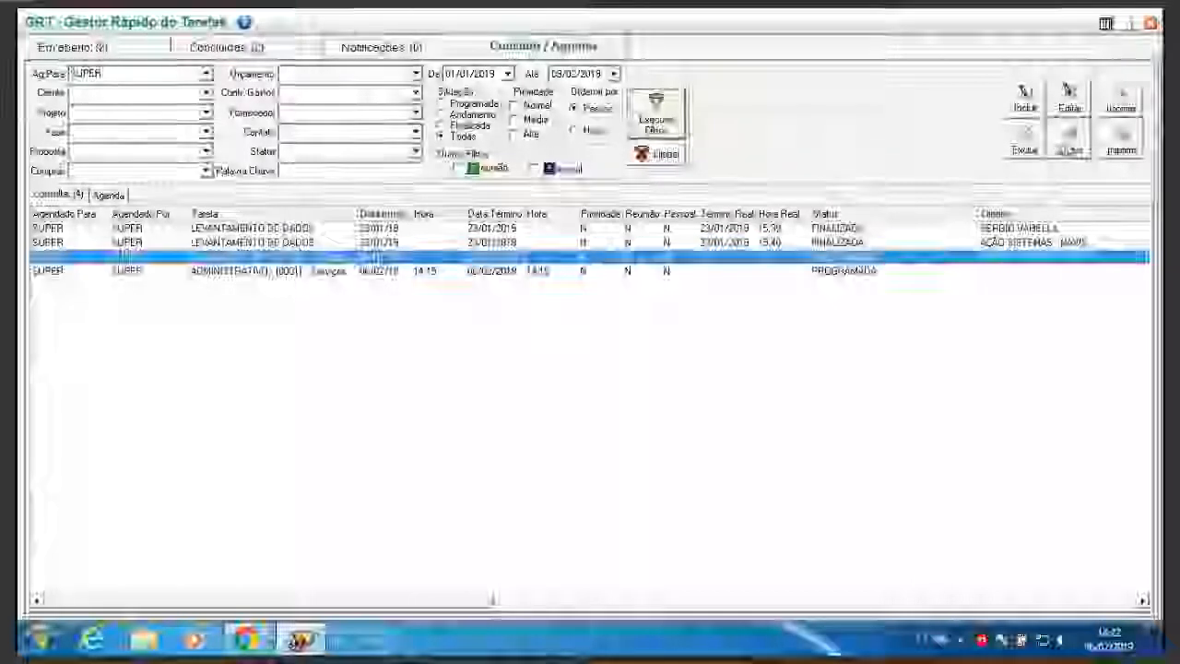
# Change the PAISAGISMO task's status to CANCELADA, agreeing to finish the task and declining the second prompt.
pyautogui.click(1071, 143)
pyautogui.click(747, 310)
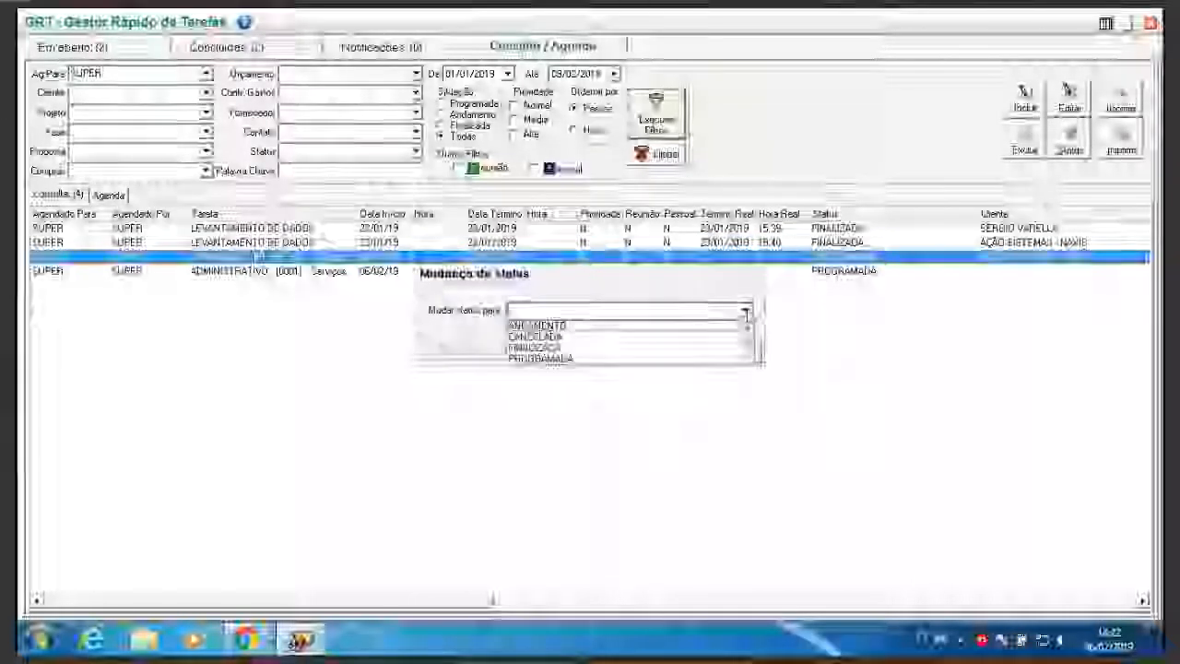
pyautogui.click(566, 346)
pyautogui.click(662, 352)
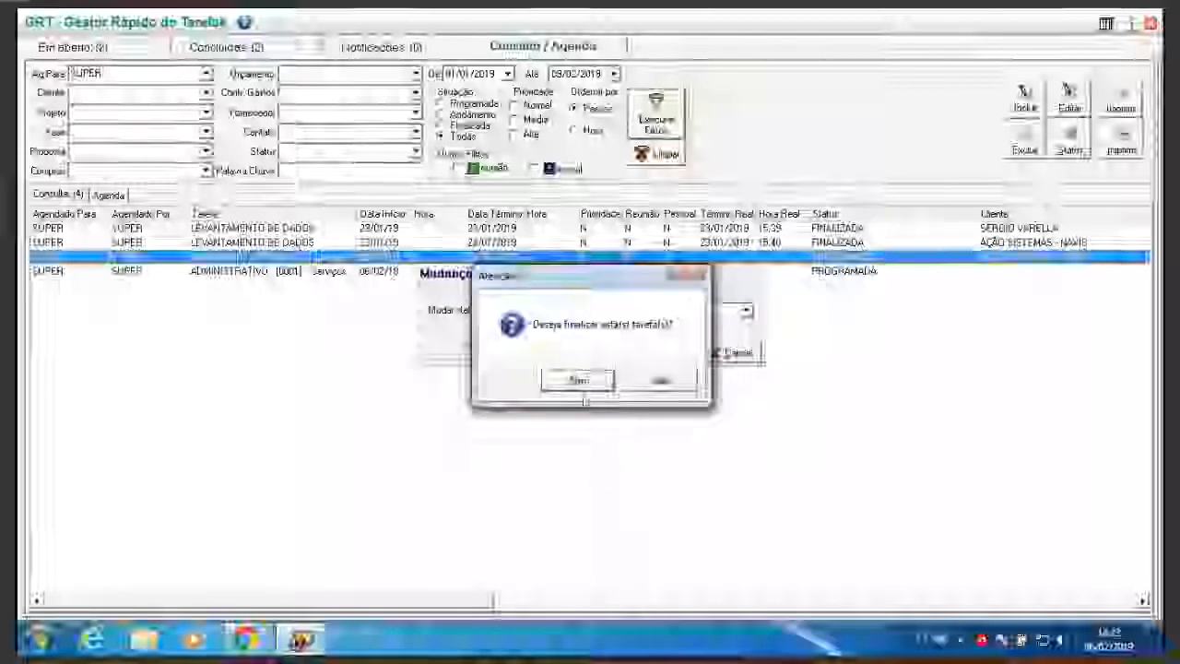
pyautogui.click(578, 380)
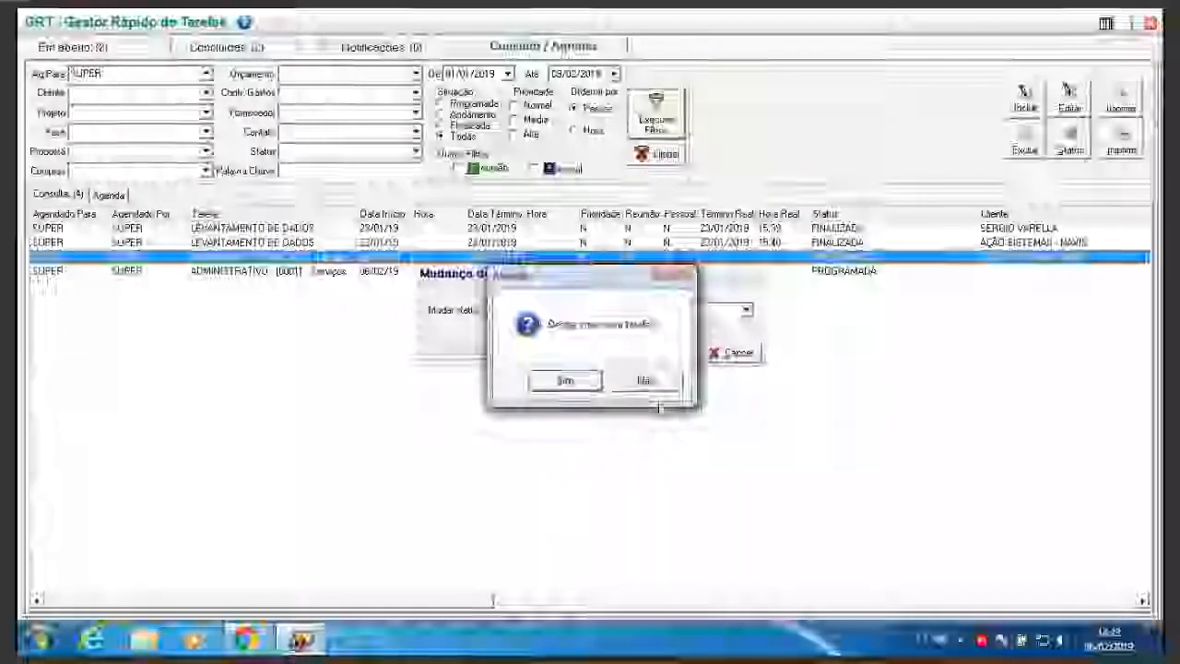
pyautogui.click(647, 383)
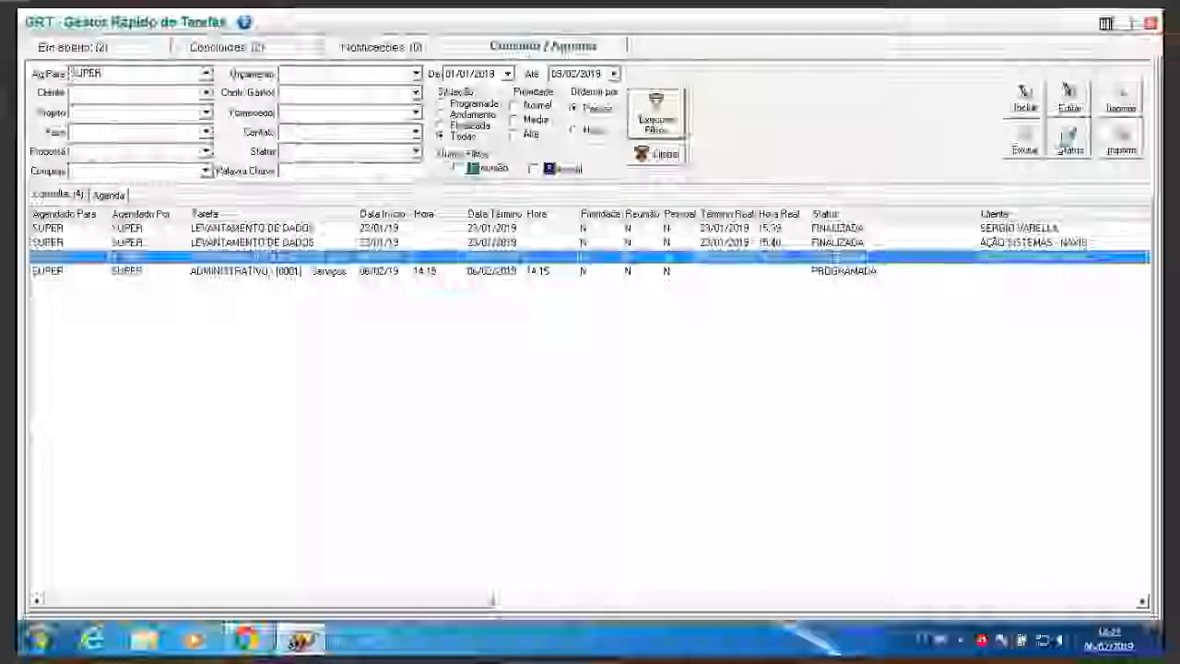
# Edit the PAISAGISMO task, set its status to ANDAMENTO and save it.
pyautogui.click(1068, 99)
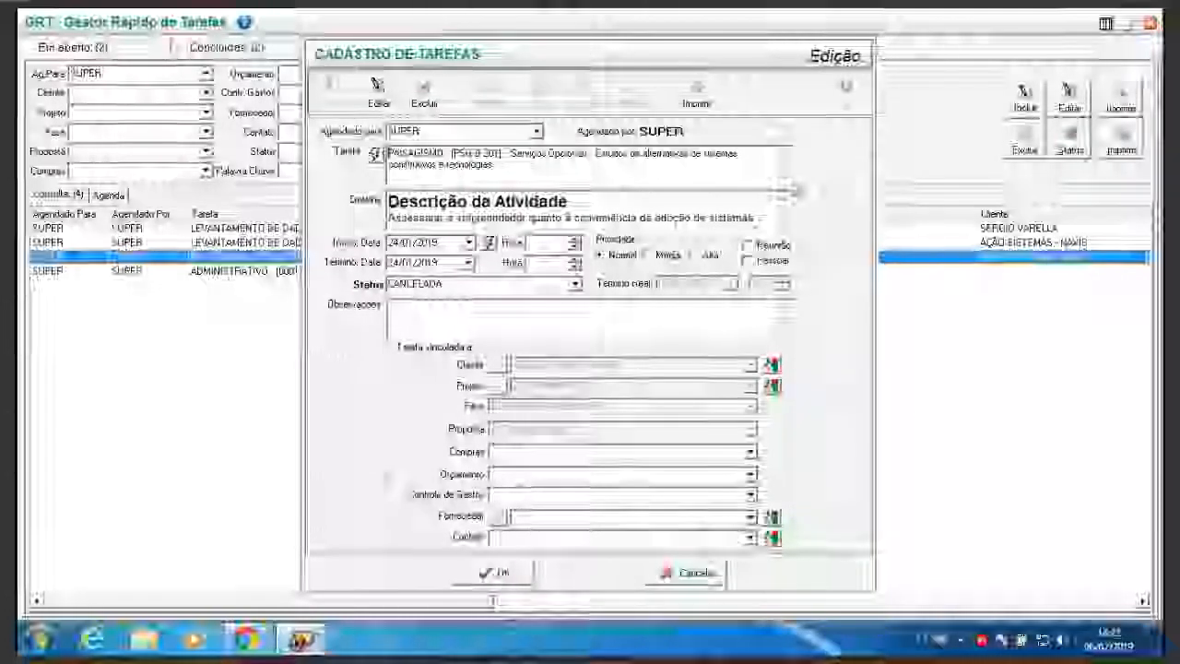
pyautogui.click(575, 284)
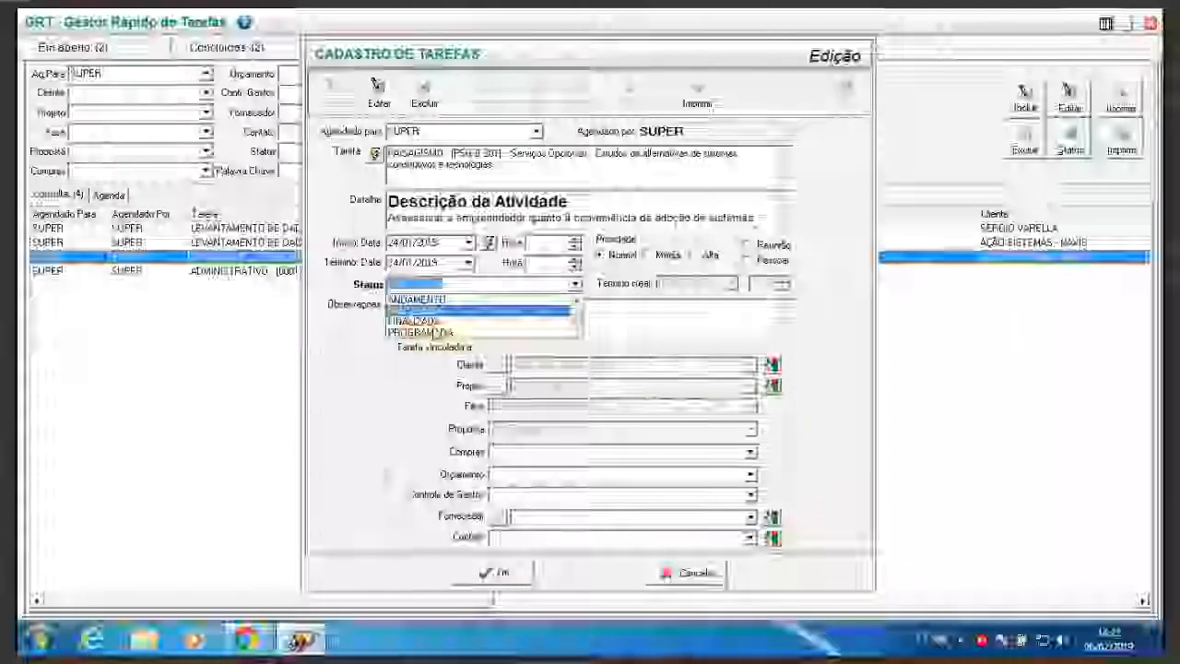
pyautogui.click(461, 311)
pyautogui.click(527, 572)
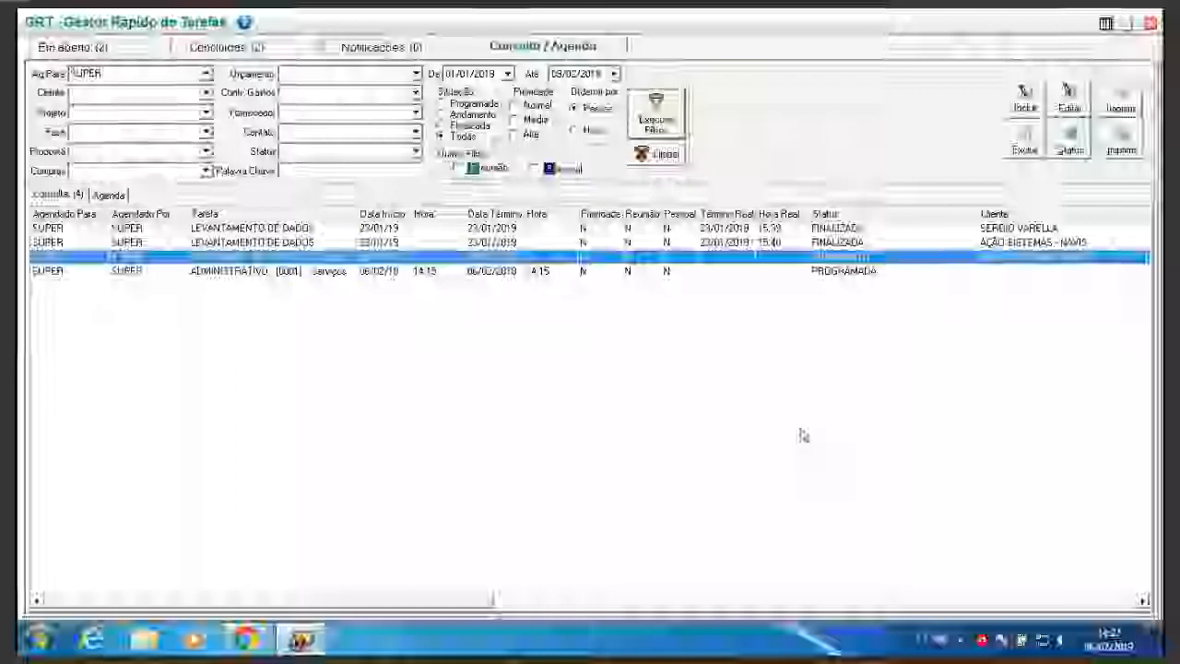
# Review the registration of the second LEVANTAMENTO DE DADOS task, cancel the edit and close the task manager.
pyautogui.click(859, 243)
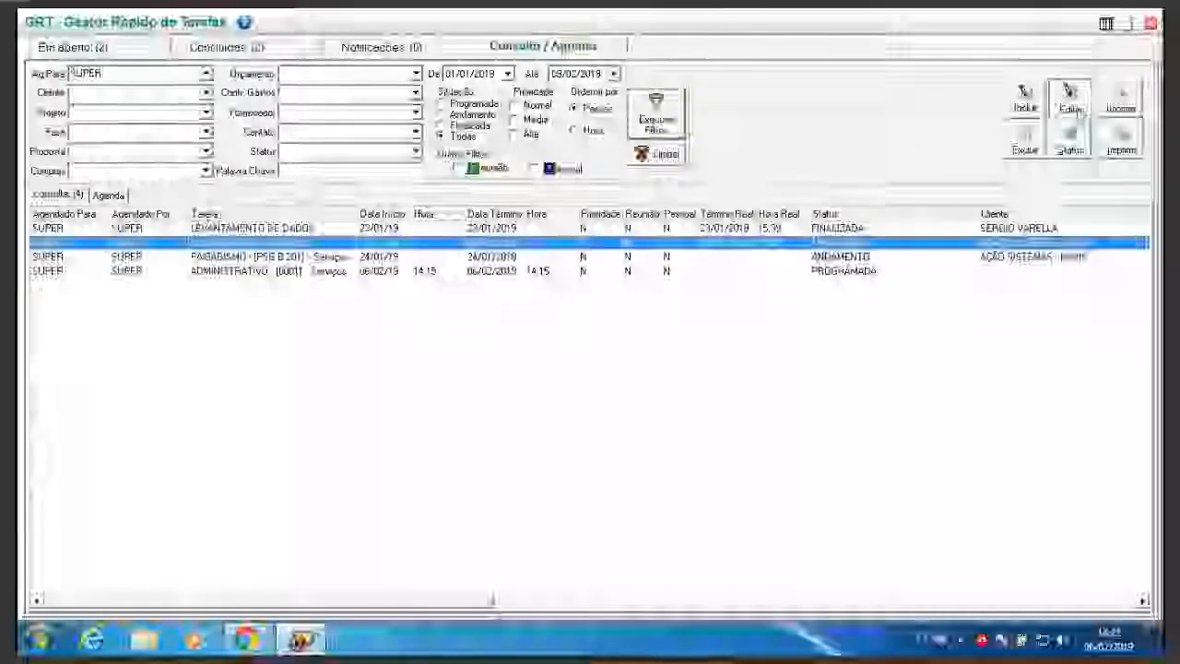
pyautogui.click(1071, 100)
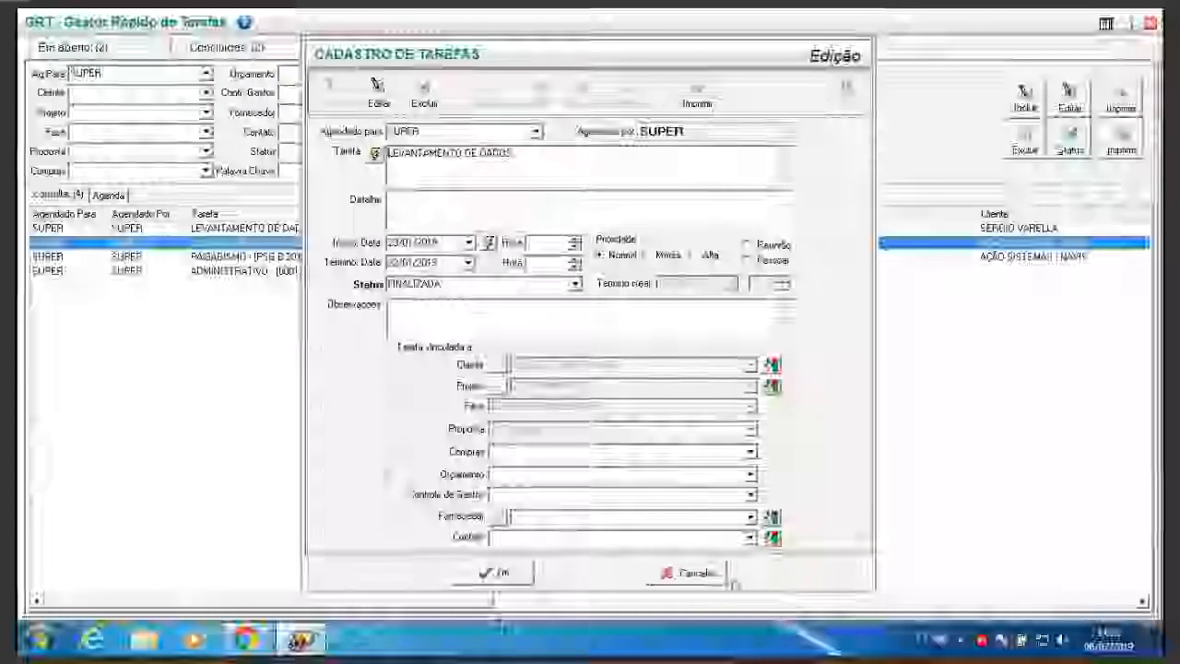
pyautogui.click(717, 572)
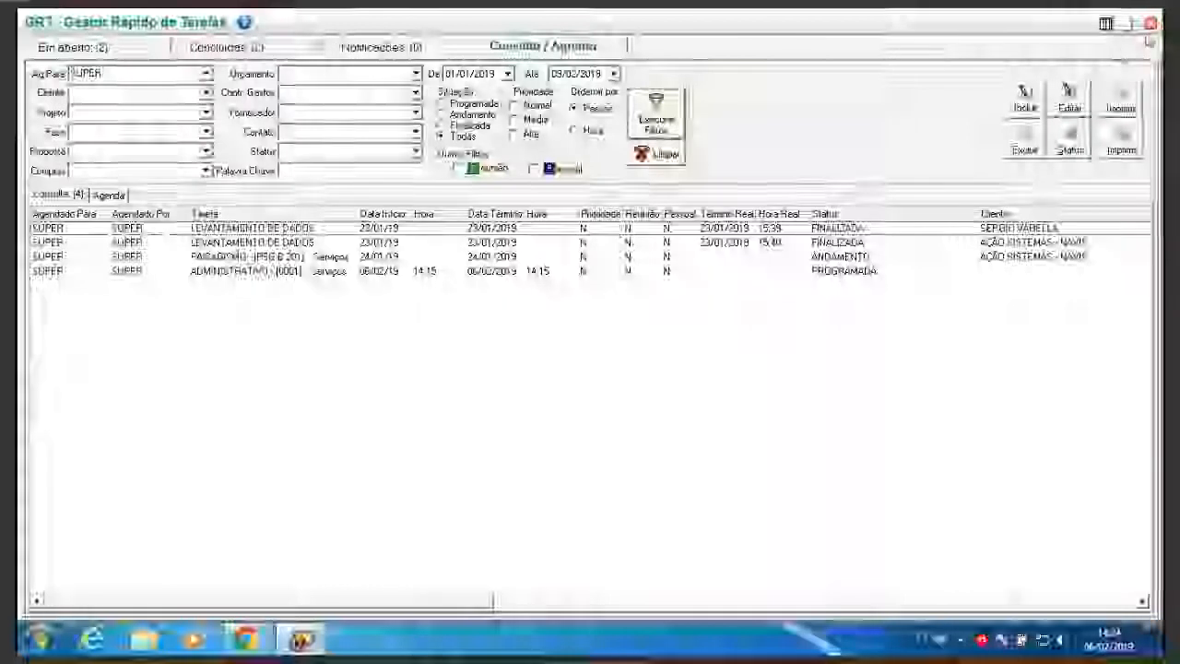
pyautogui.click(1150, 24)
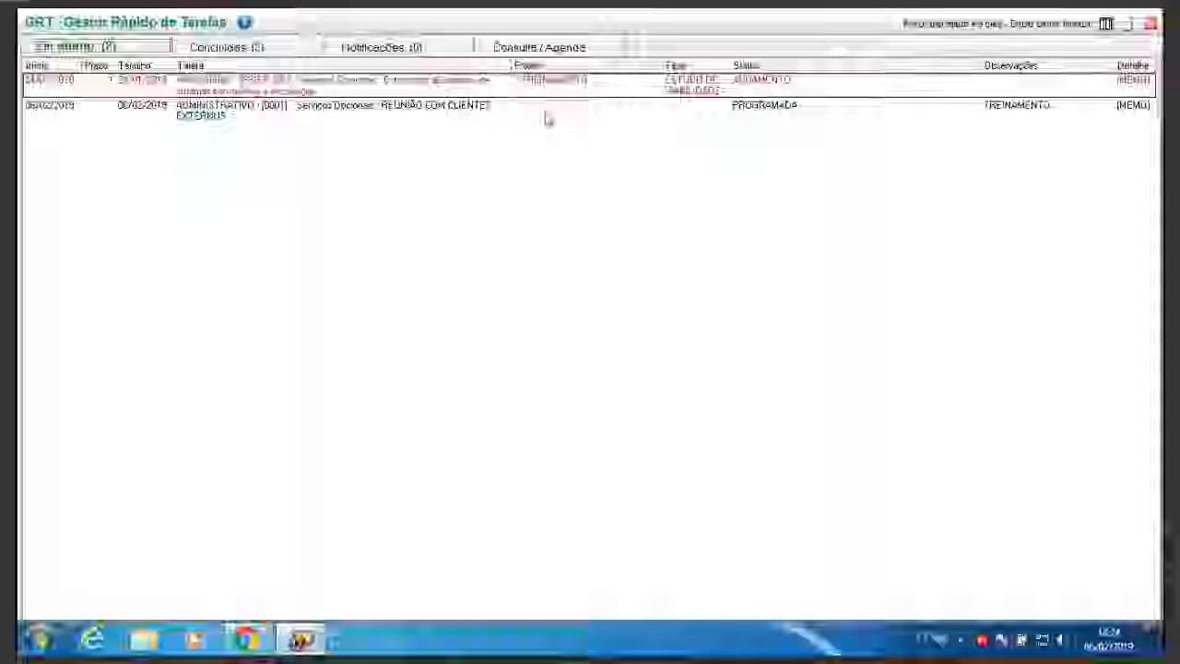
# Move the open ADMINISTRATIVO task to ANDAMENTO, finalize it declining the follow-up prompt, and check the list of completed tasks.
pyautogui.doubleClick(806, 114)
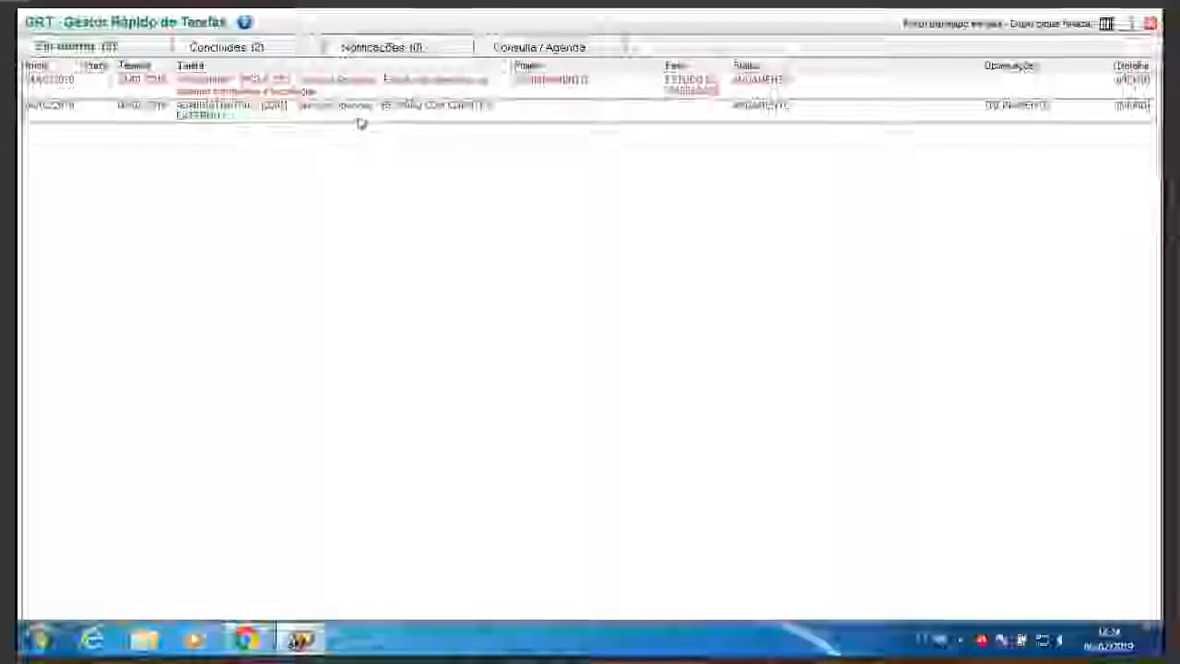
pyautogui.click(474, 118)
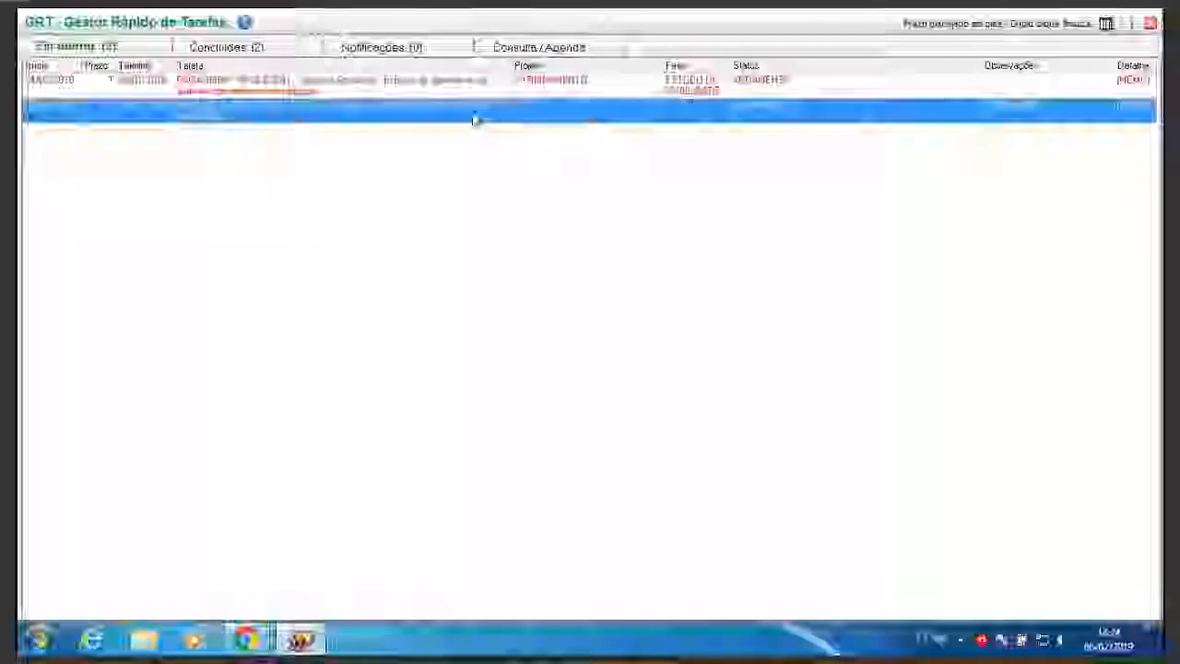
pyautogui.doubleClick(474, 119)
pyautogui.click(647, 381)
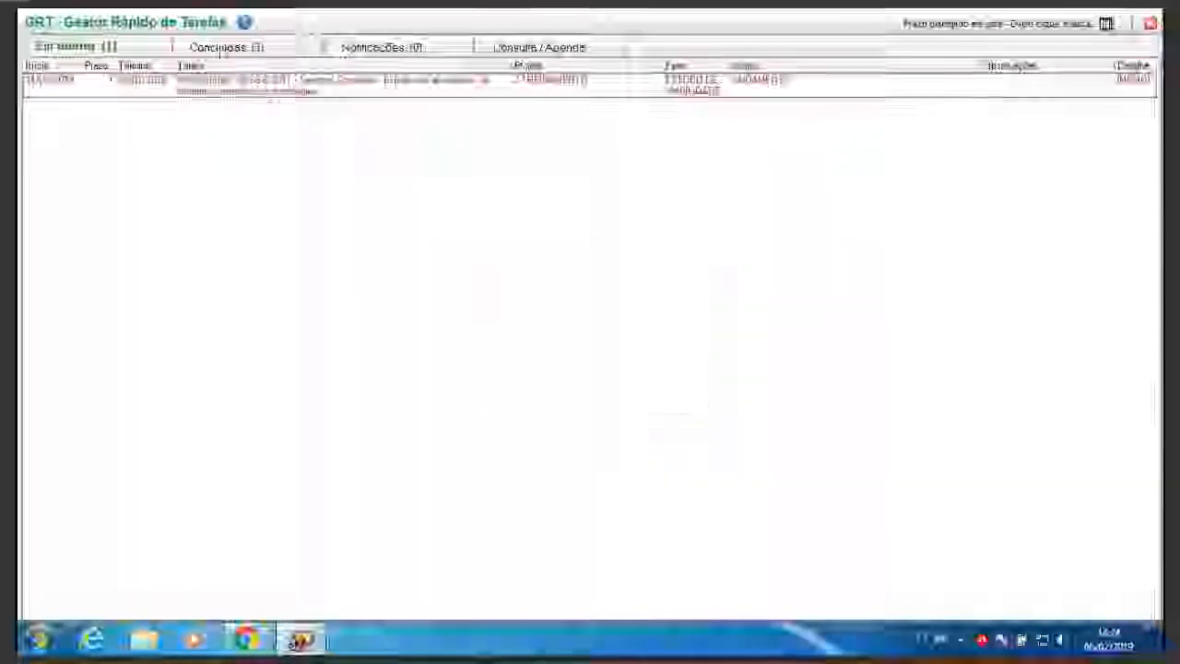
pyautogui.click(224, 51)
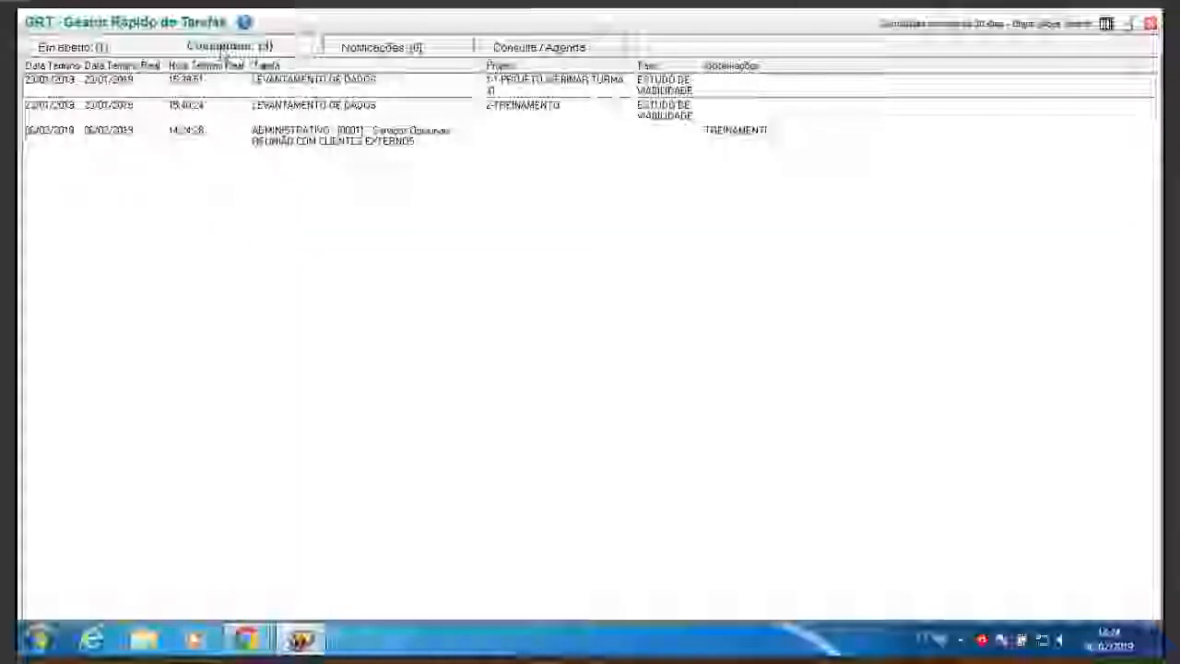
pyautogui.click(78, 51)
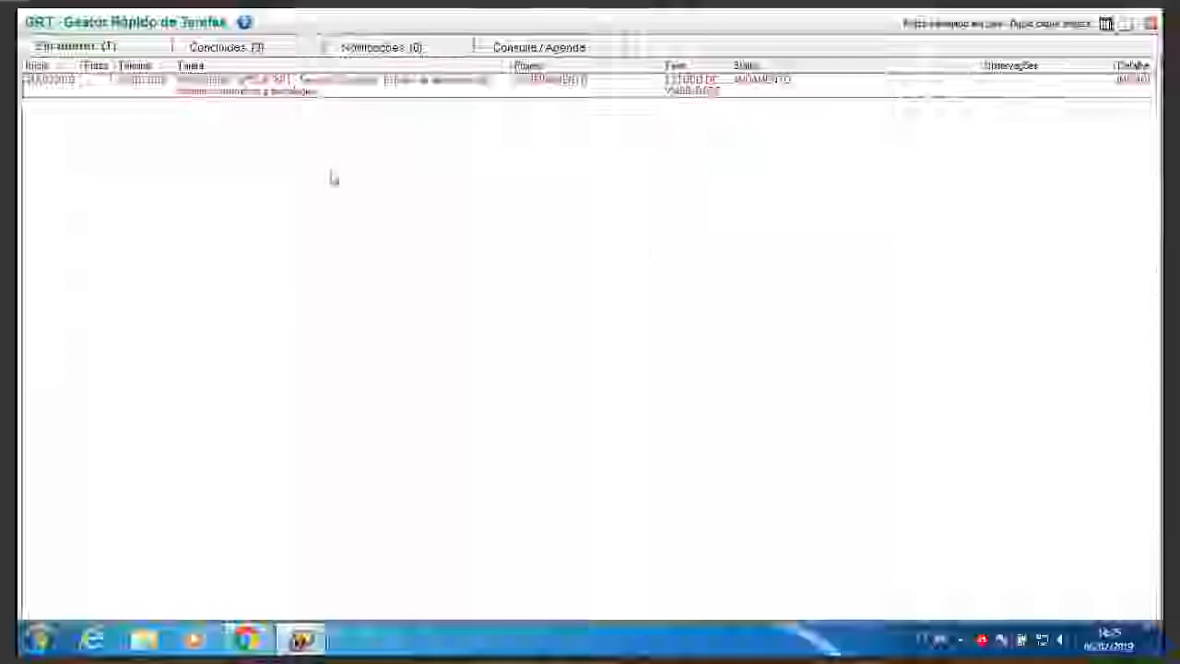
# Clear the assignee in the consultation filter and run it from 01/01/2019 and again from 01/01/2018.
pyautogui.click(579, 47)
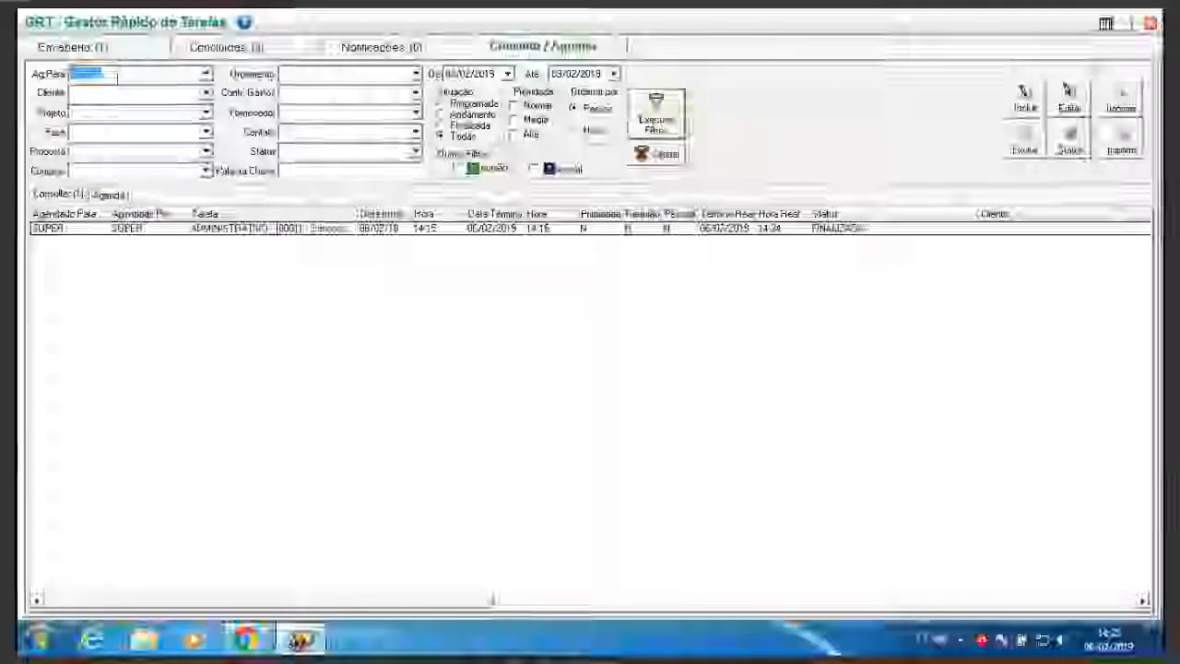
pyautogui.press('BackSpace')
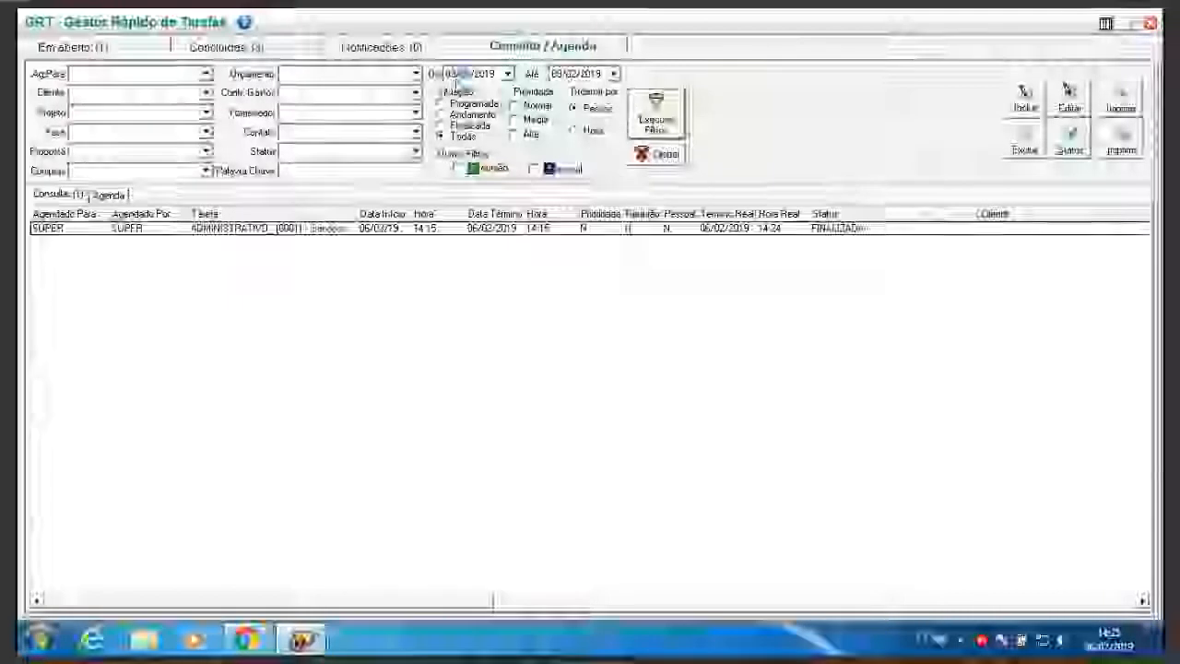
pyautogui.click(453, 76)
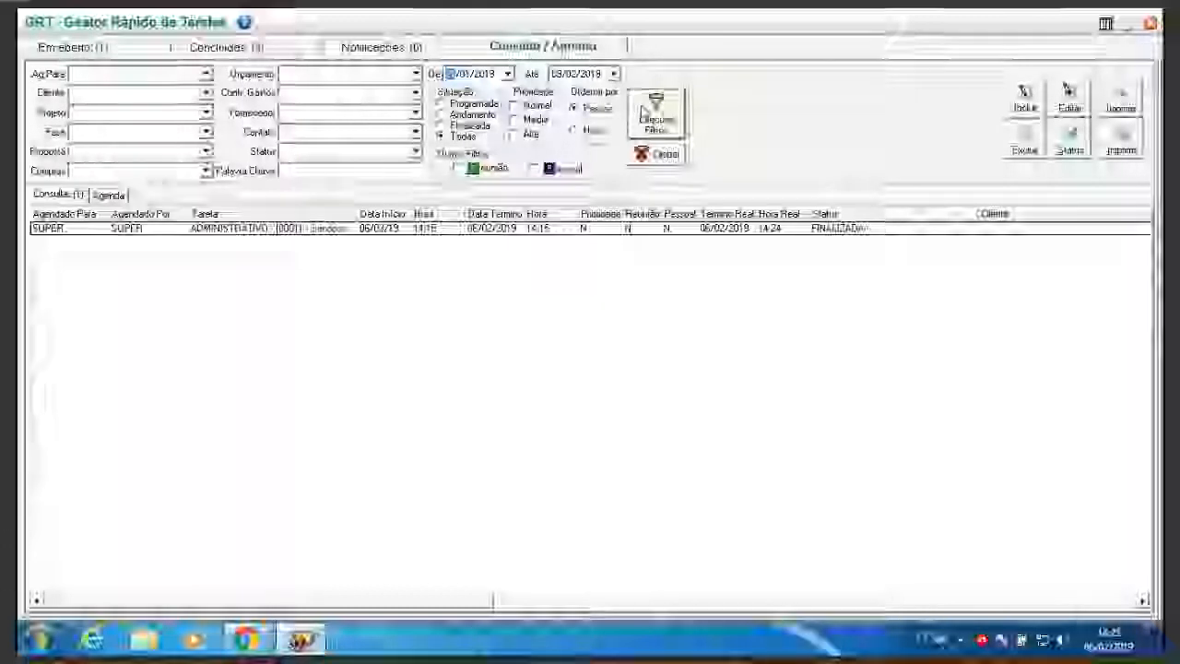
pyautogui.click(659, 124)
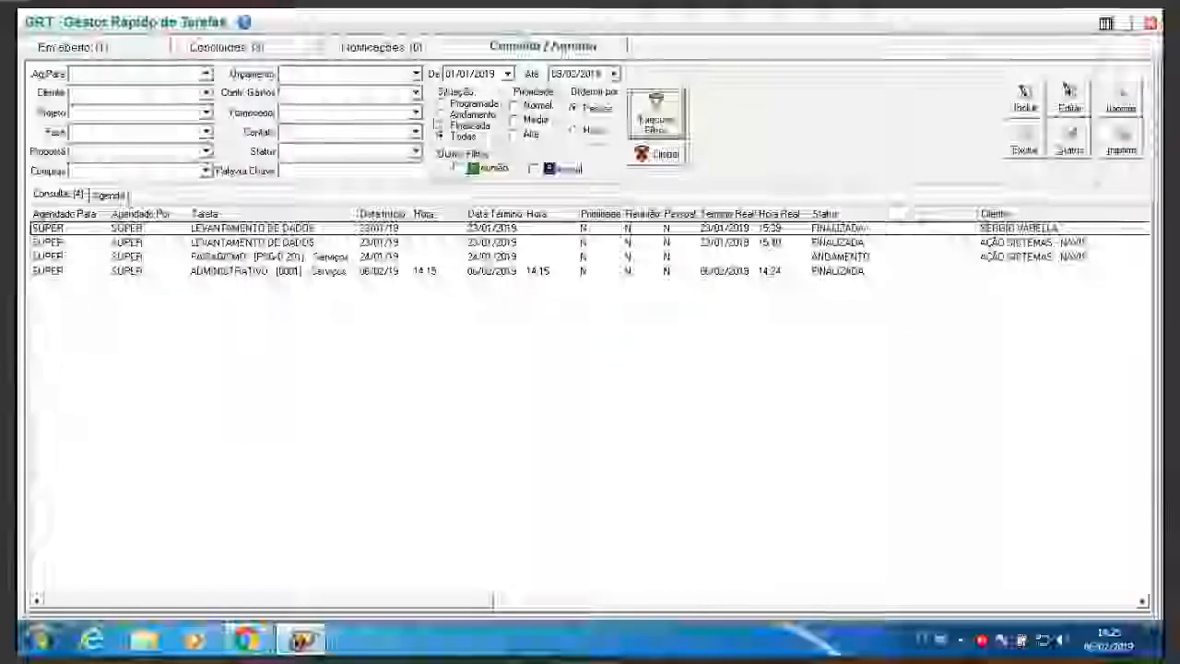
pyautogui.click(489, 76)
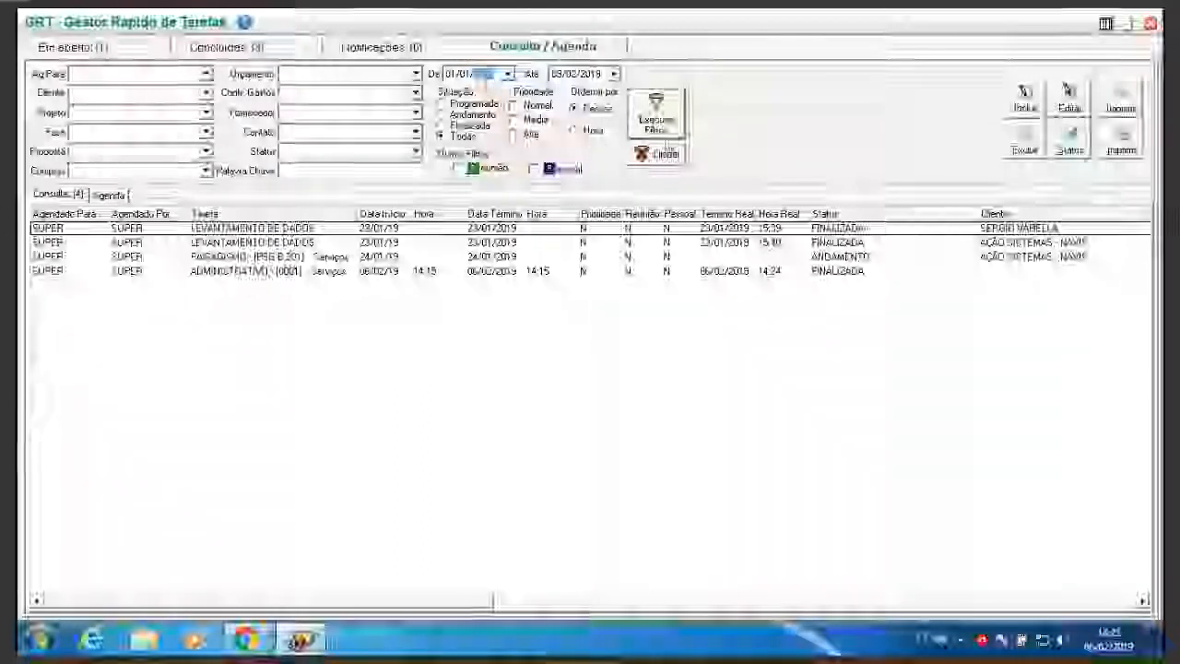
pyautogui.click(657, 116)
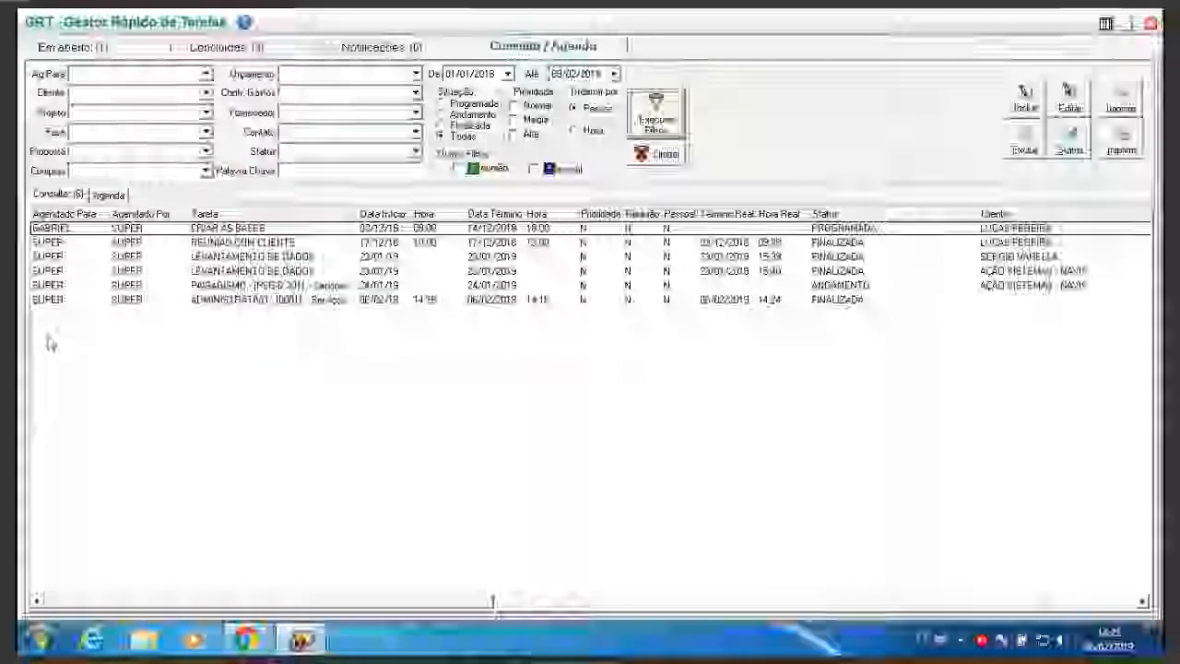
# Open the CRIAR AS BASES task to view its assignee field and cancel the edit.
pyautogui.click(63, 230)
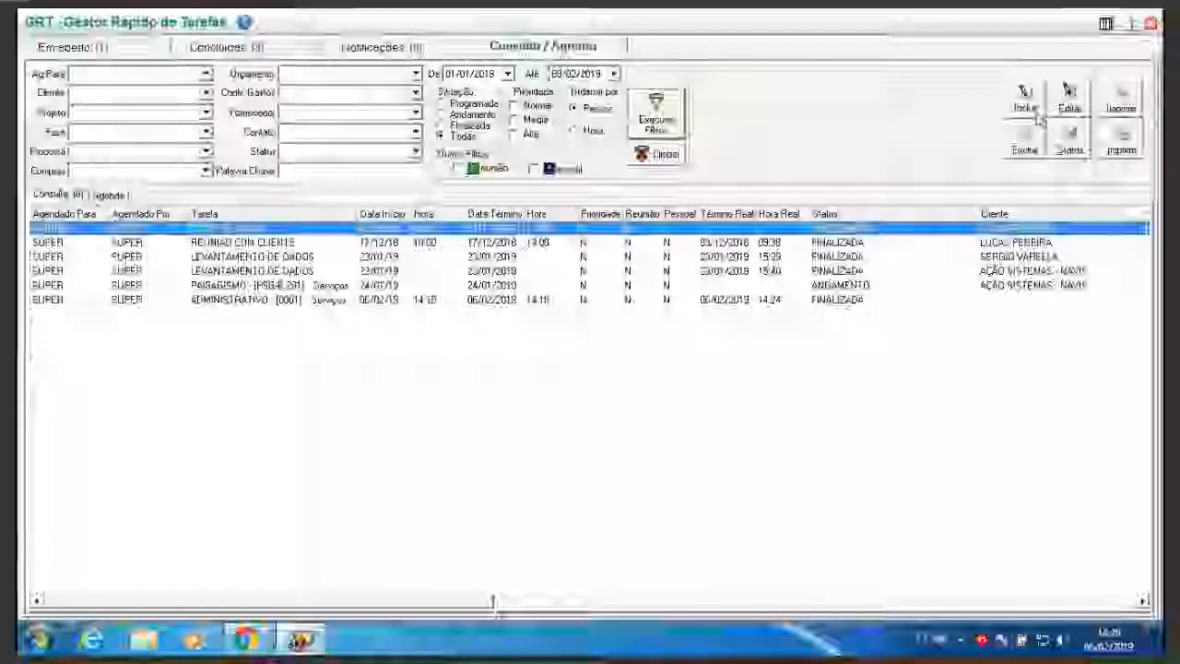
pyautogui.click(1068, 99)
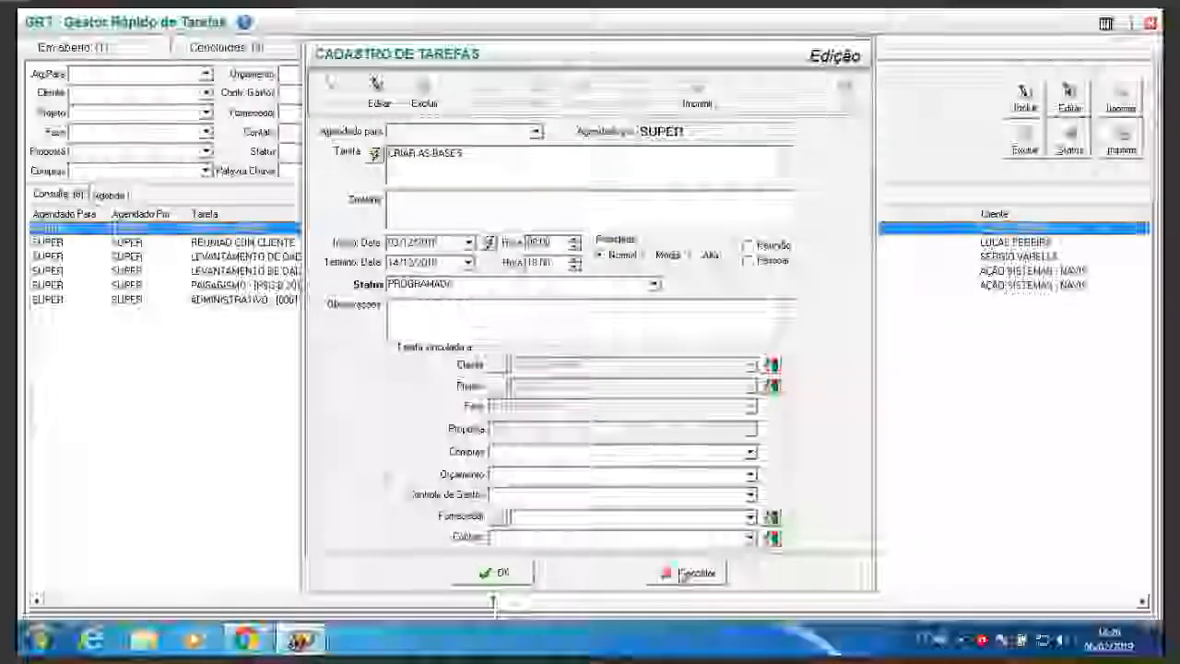
pyautogui.click(687, 573)
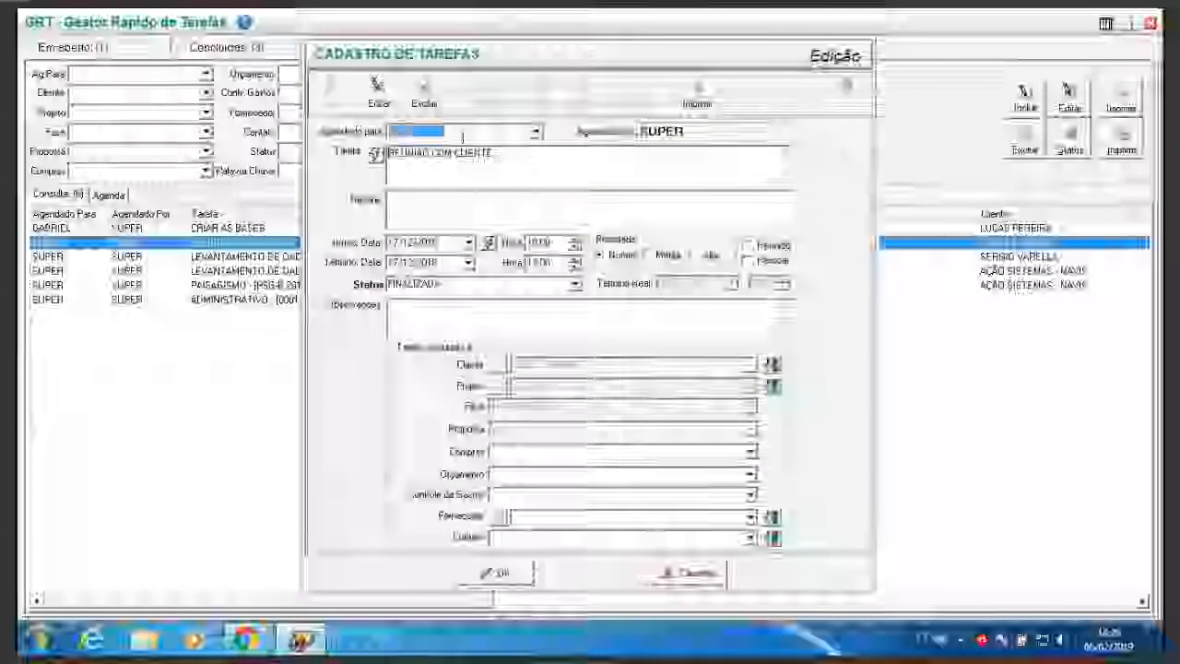
# Clear the assignee of the REUNIÃO COM CLIENTE task and of the LEVANTAMENTO DE DADOS task finished at 15:39, saving both.
pyautogui.press('BackSpace')
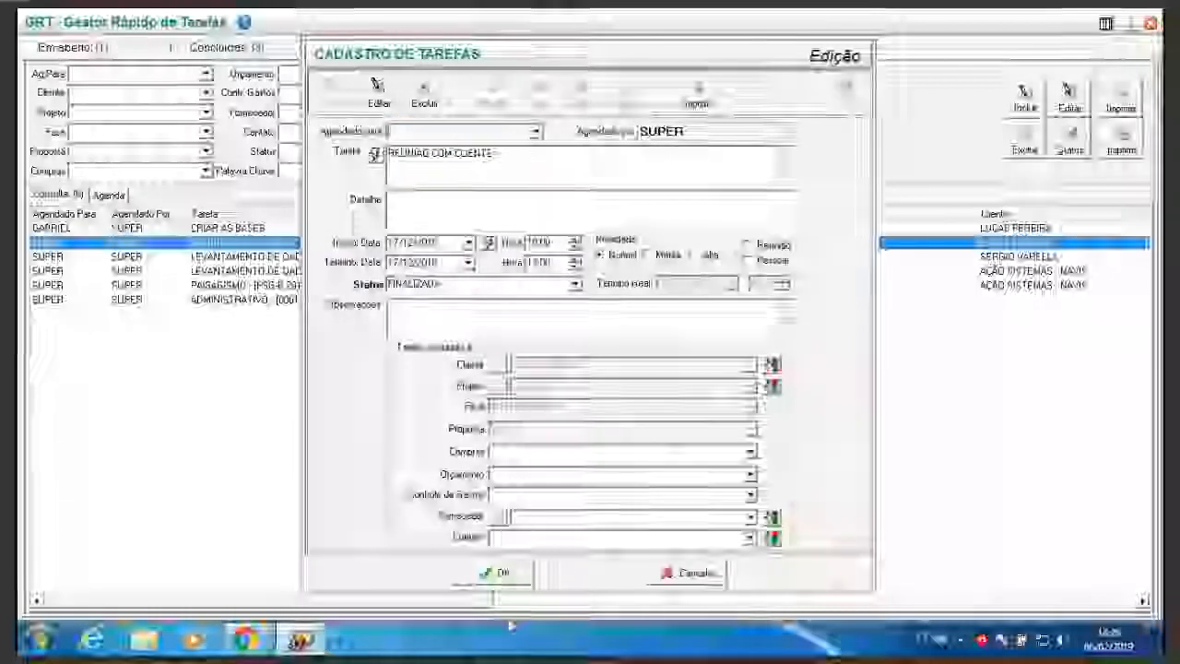
pyautogui.click(494, 573)
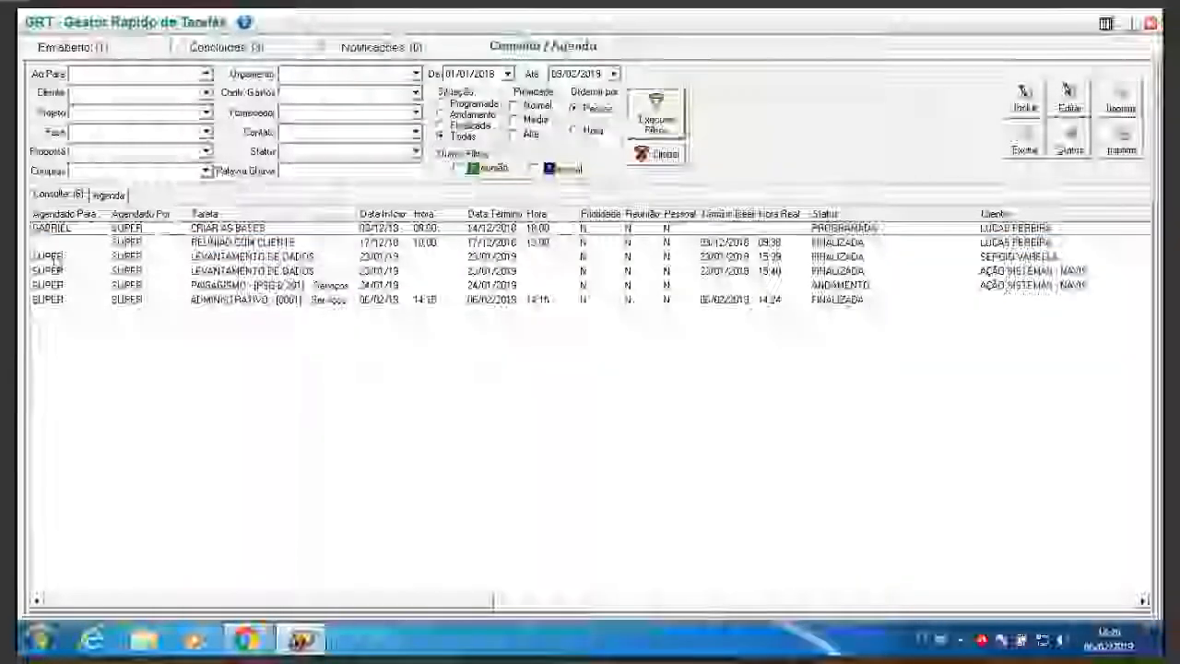
pyautogui.click(53, 258)
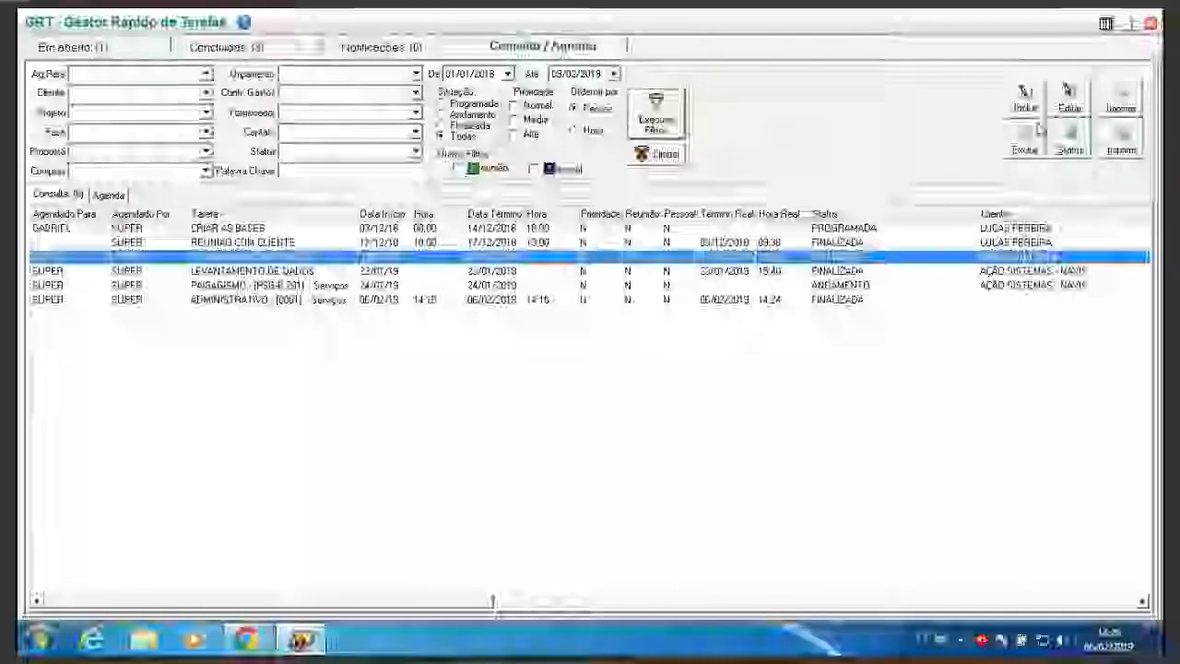
pyautogui.click(1069, 100)
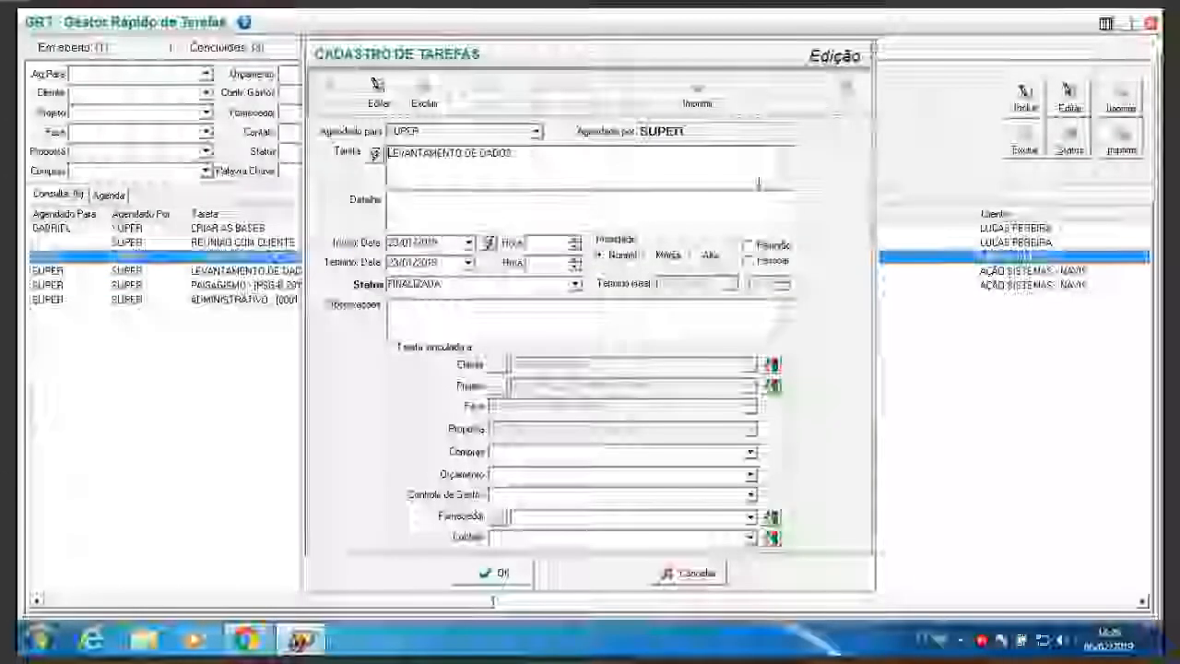
pyautogui.click(488, 574)
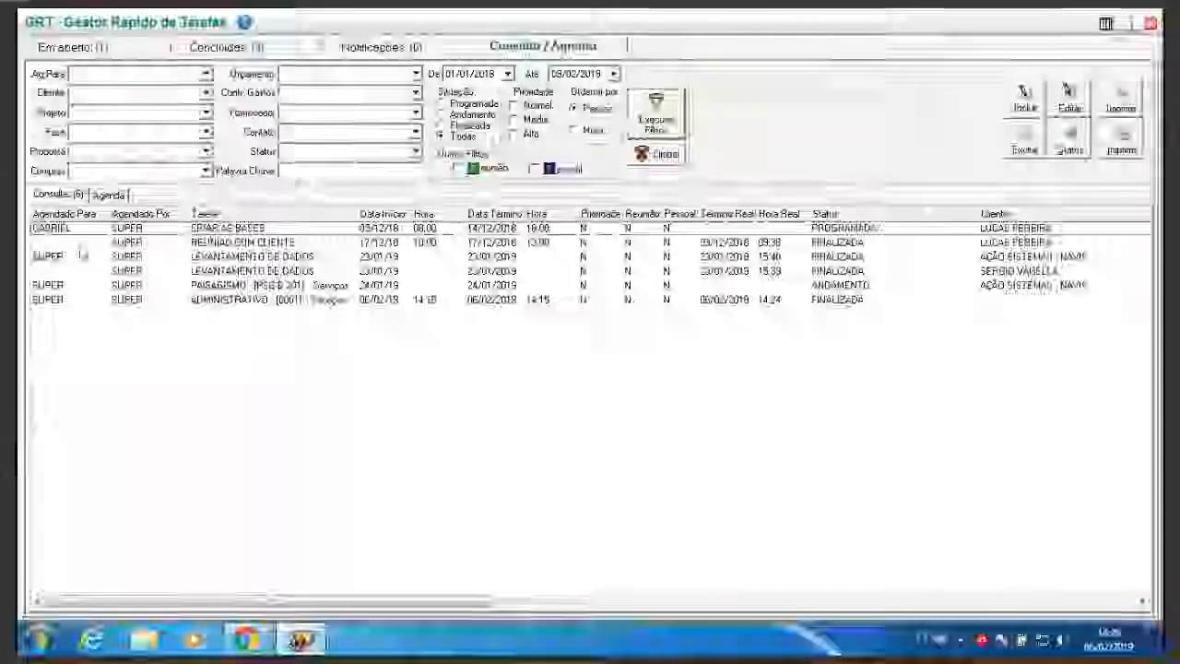
# Assign the REUNIÃO COM CLIENTE task and the LEVANTAMENTO DE DADOS task without an assignee to SUPER, saving both.
pyautogui.click(150, 243)
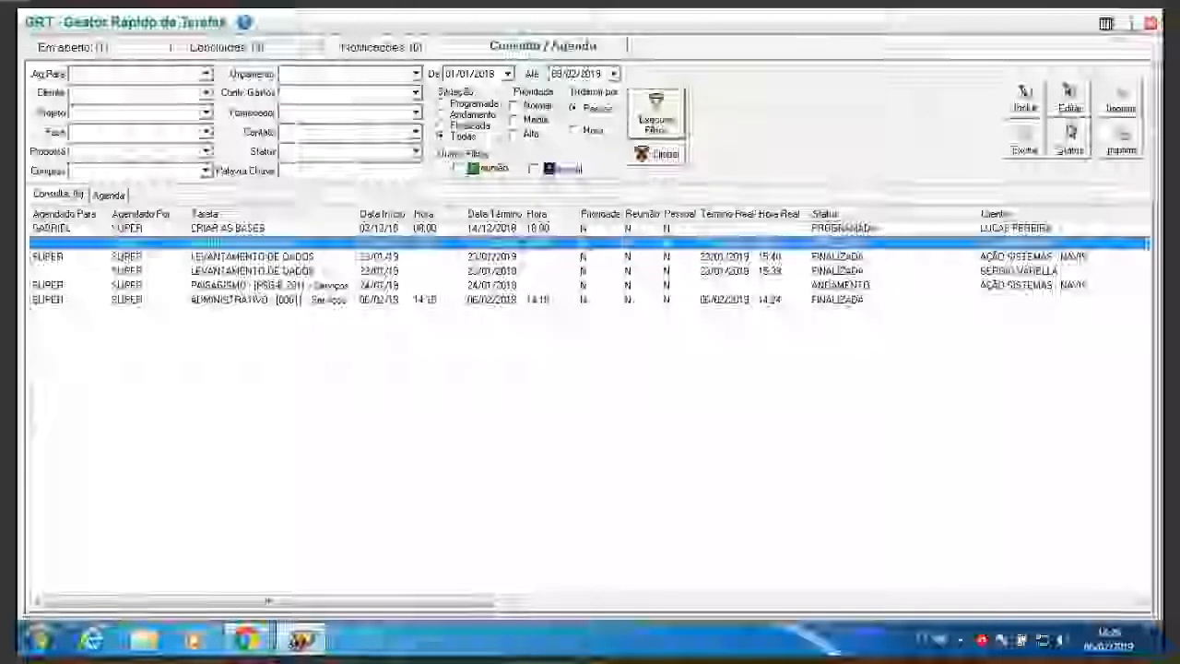
pyautogui.click(1069, 104)
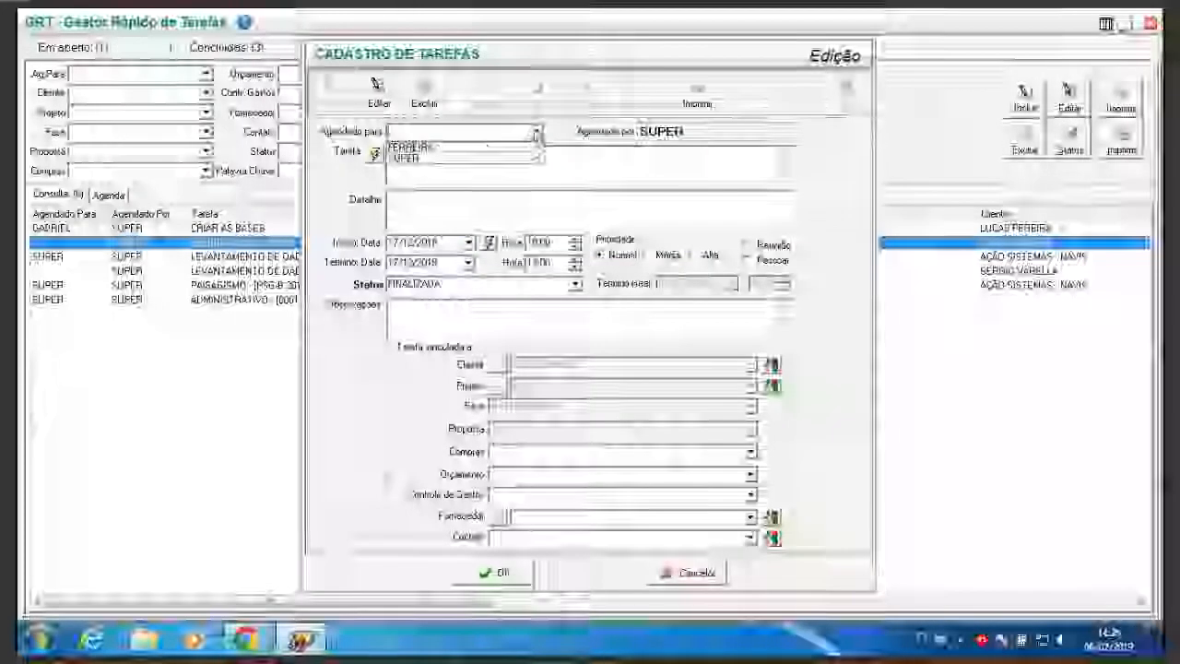
pyautogui.click(433, 162)
pyautogui.click(501, 580)
pyautogui.click(114, 275)
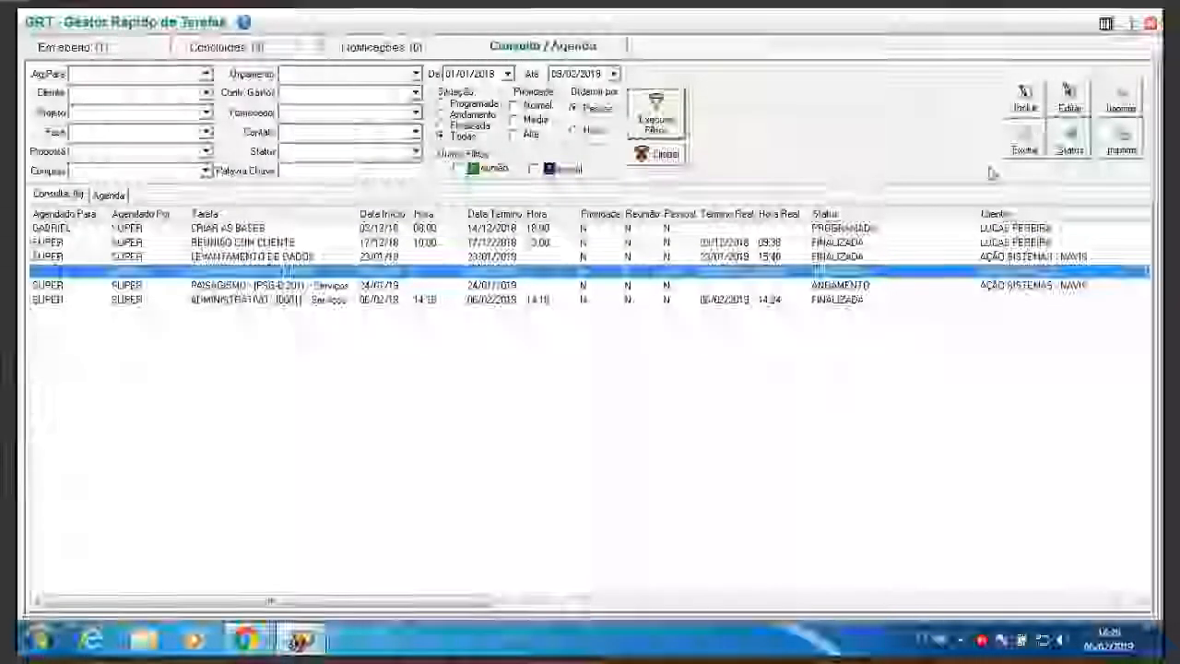
pyautogui.click(1069, 103)
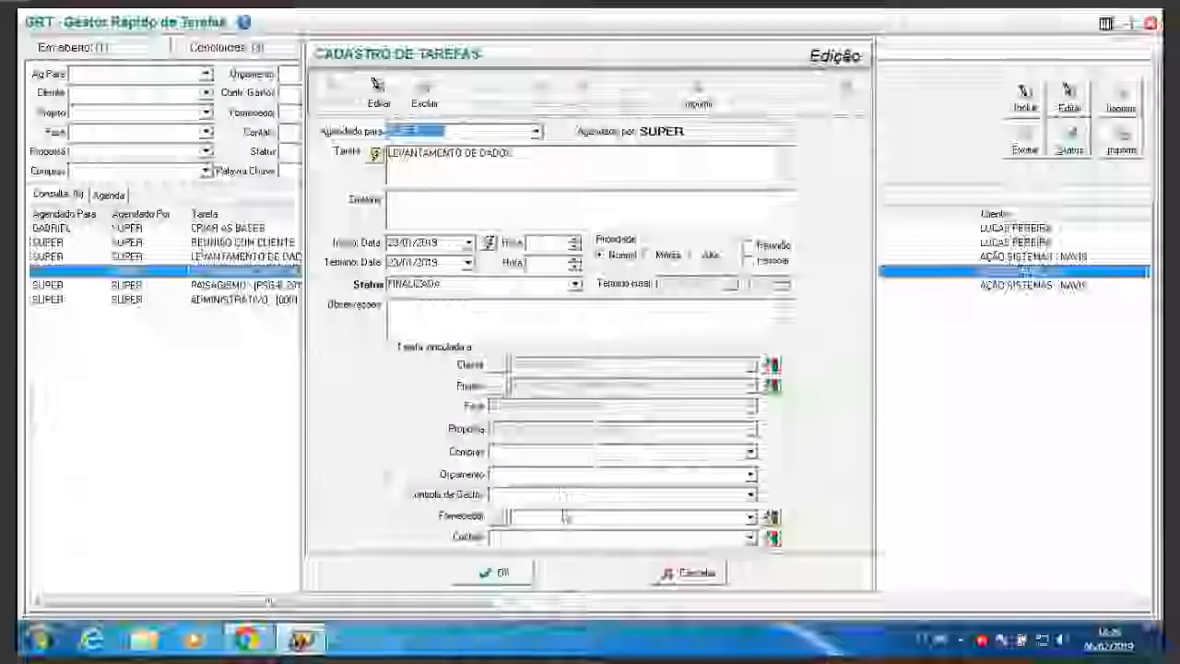
pyautogui.click(499, 572)
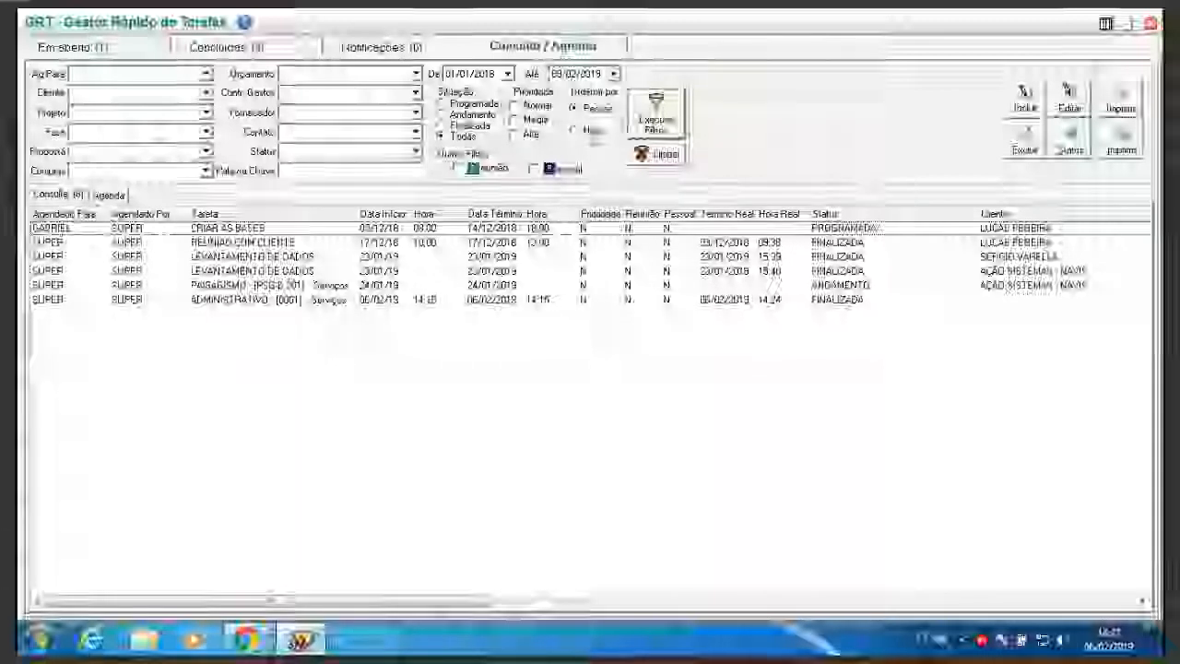
# Order the consultation by Pessoa, then open a blank task registration form and cancel it.
pyautogui.click(573, 107)
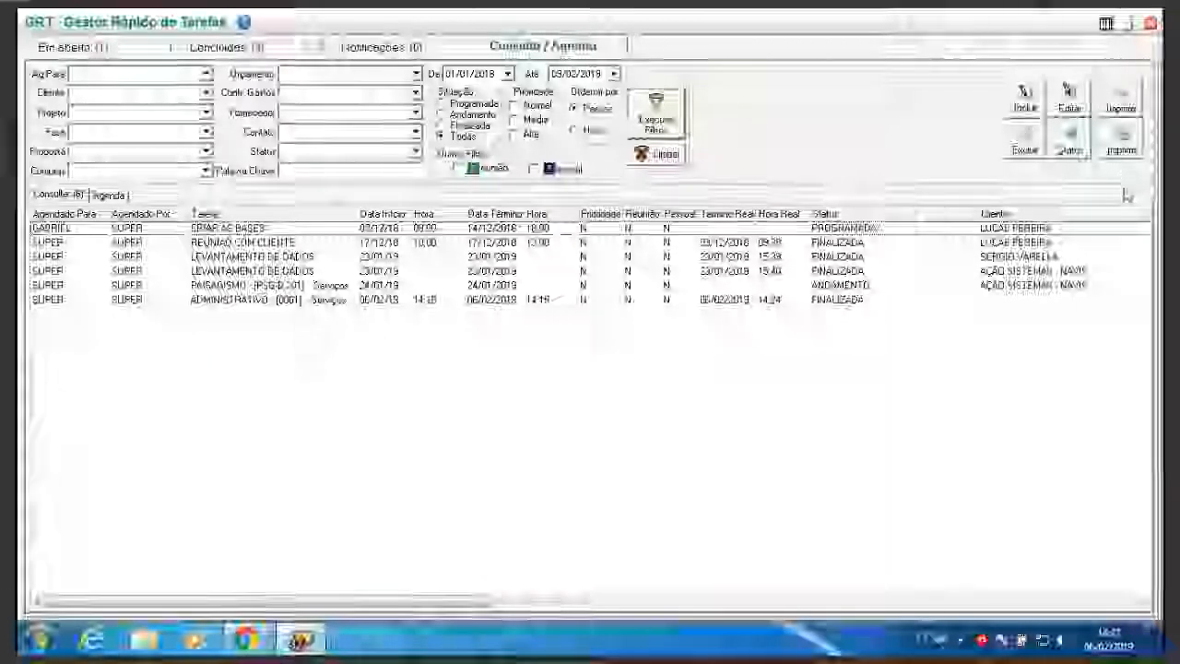
pyautogui.click(1019, 107)
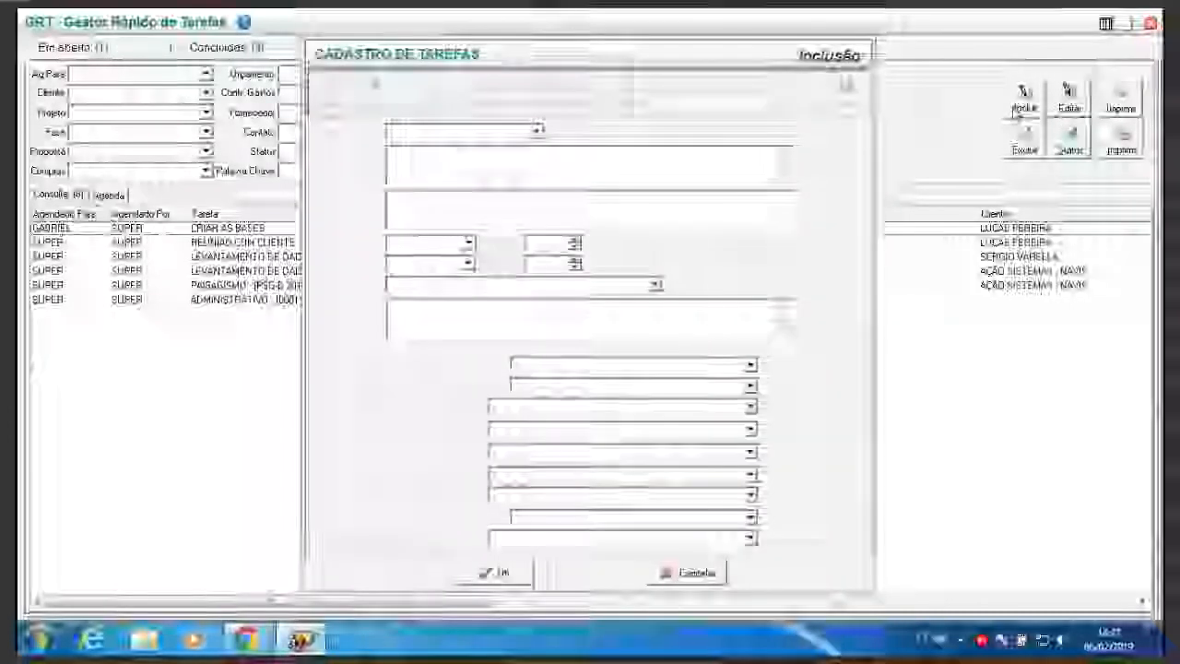
pyautogui.click(687, 573)
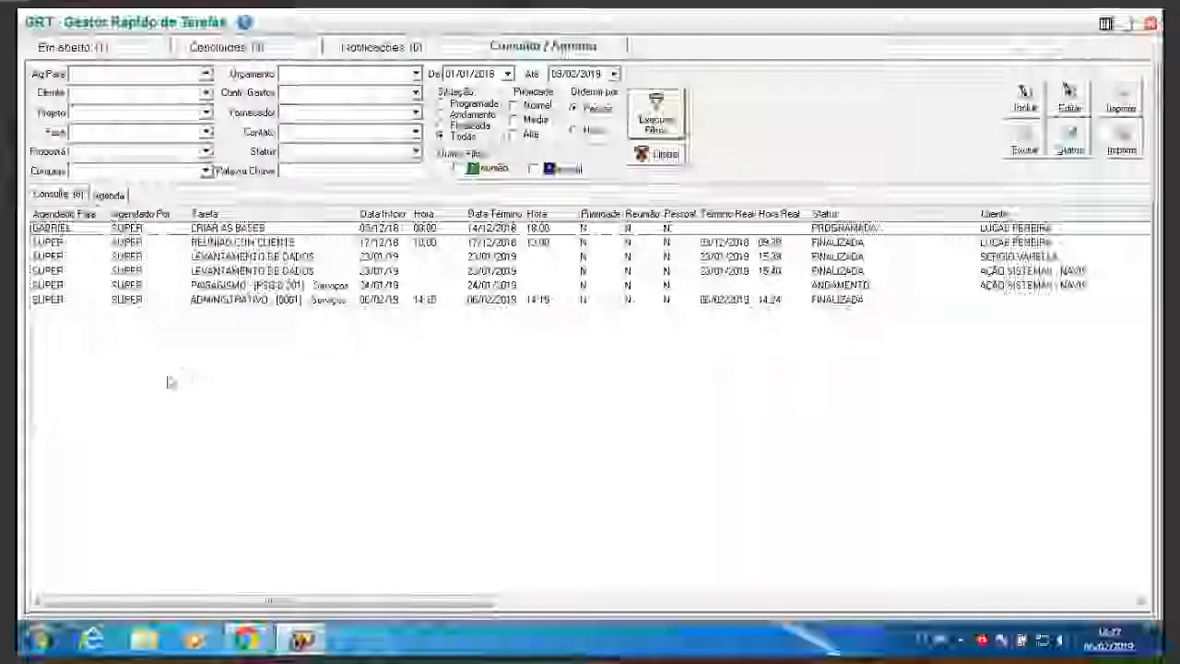
# Show the consulted tasks as an agenda, accept the long period, and try to rerun the filter from 01/02/2019.
pyautogui.click(111, 195)
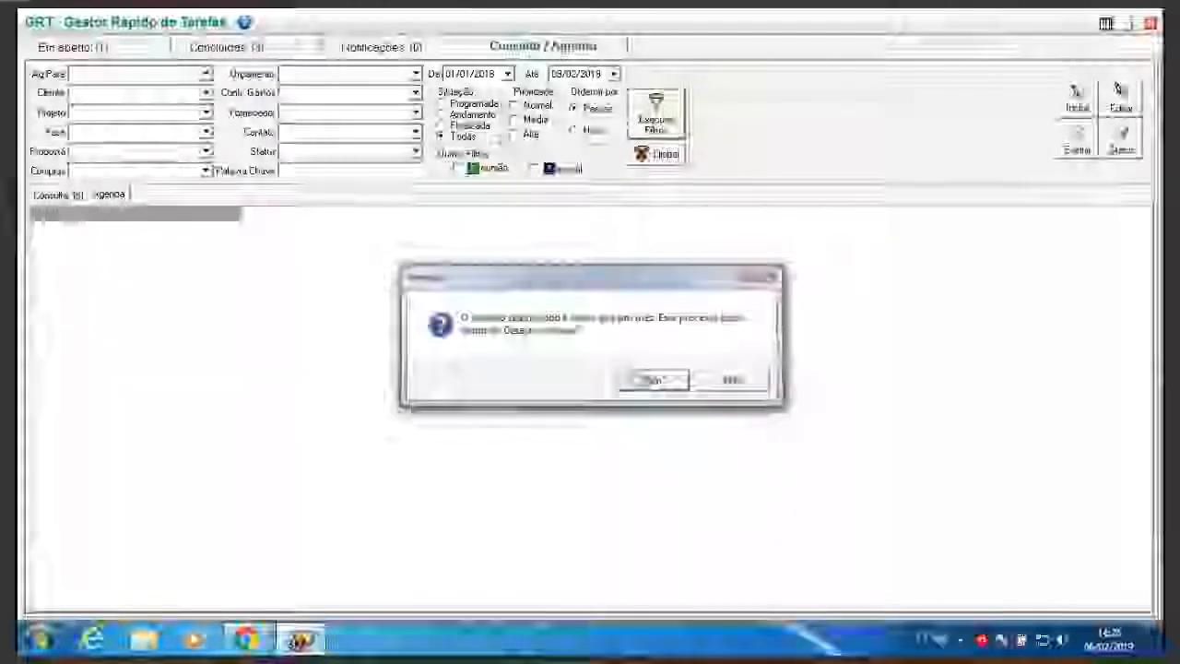
pyautogui.click(648, 378)
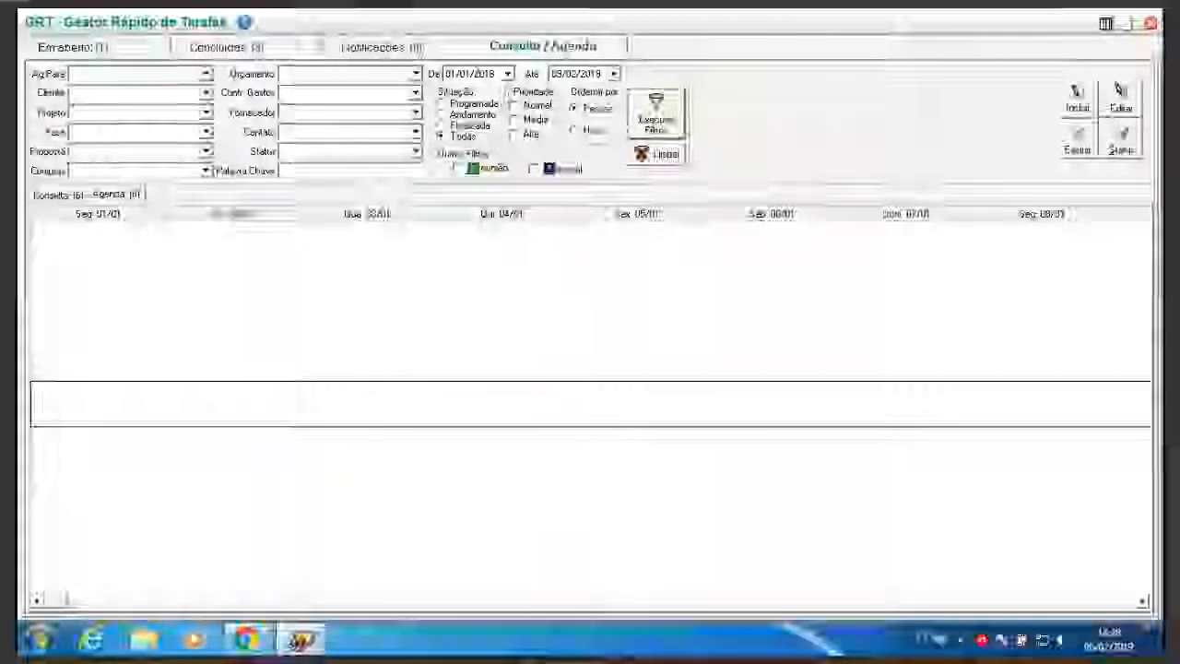
pyautogui.click(459, 76)
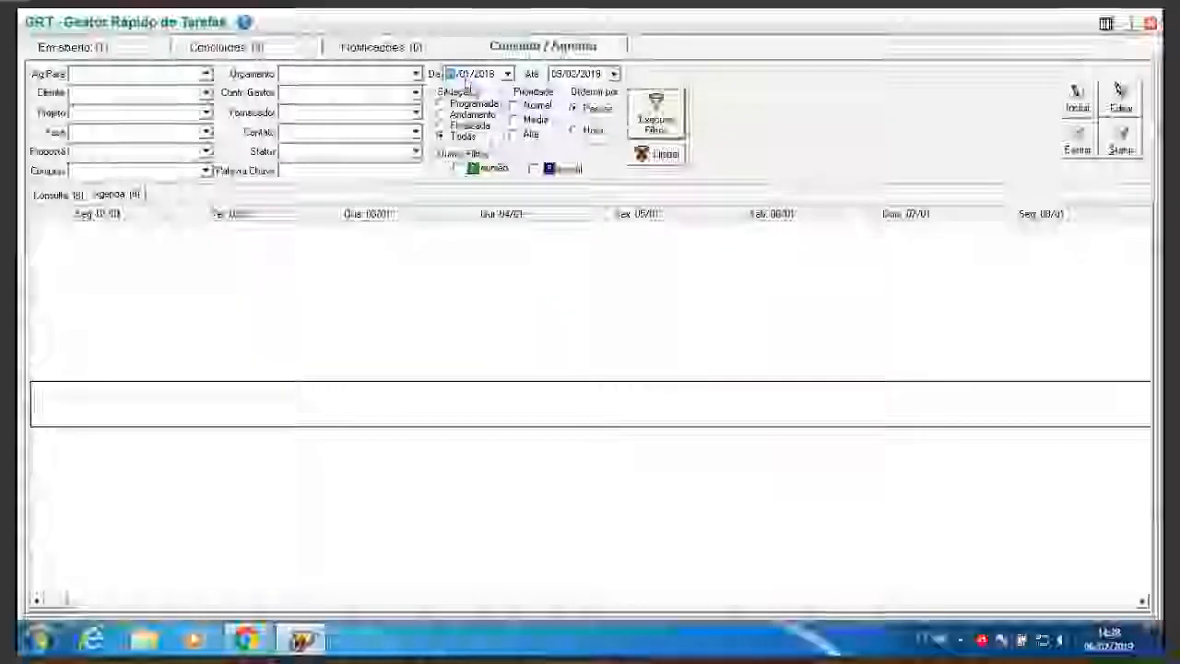
pyautogui.write('02')
pyautogui.click(483, 78)
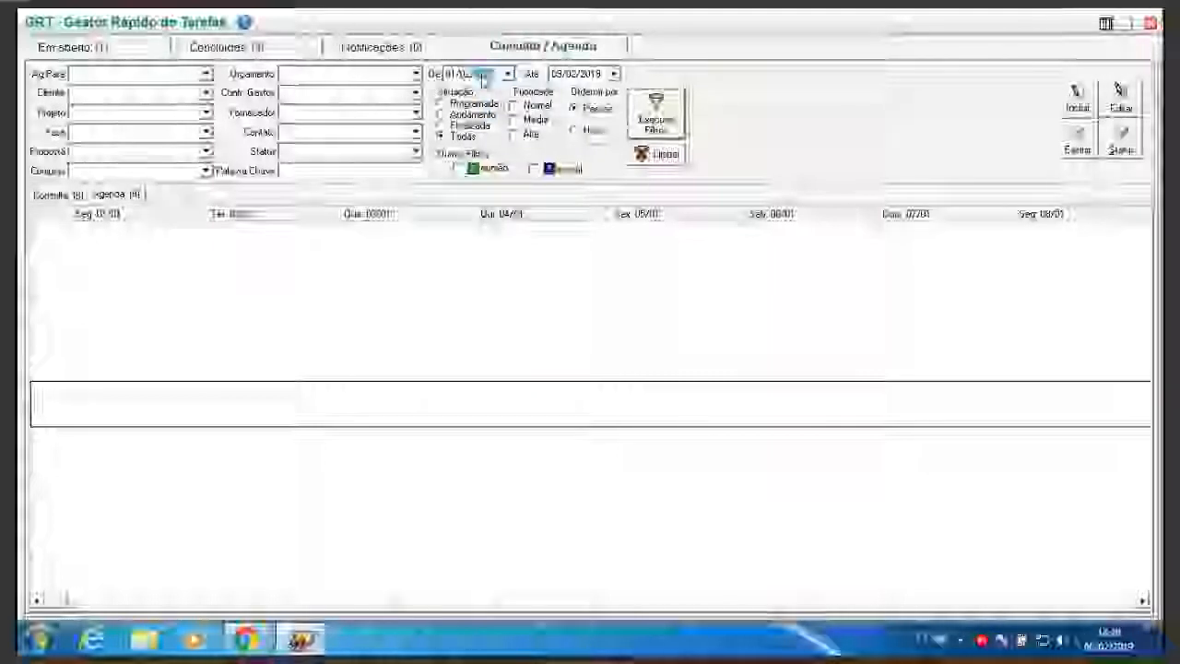
pyautogui.write('2019')
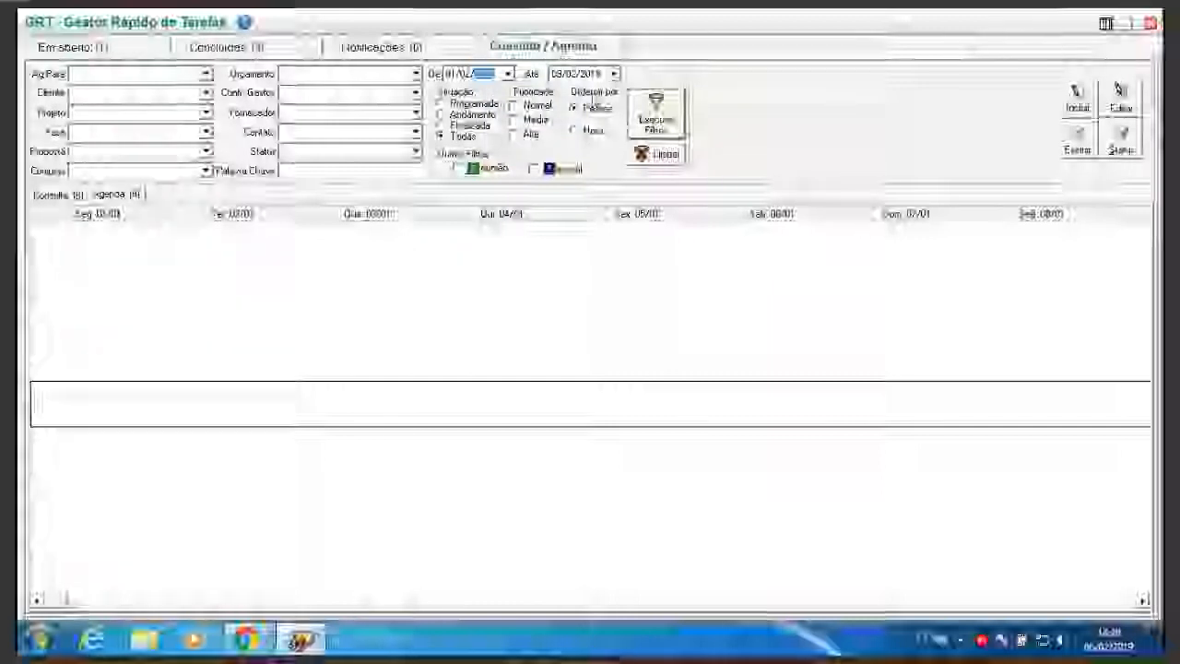
pyautogui.click(638, 99)
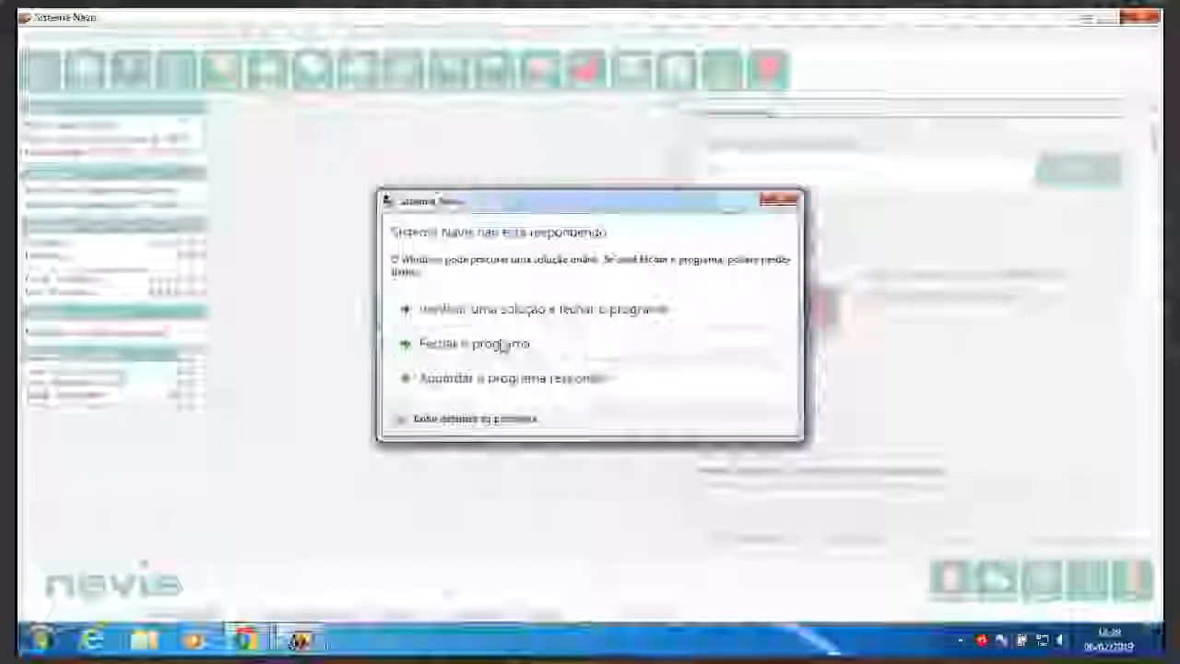
# Restart the unresponsive Navis program and log in with the account password.
pyautogui.click(503, 345)
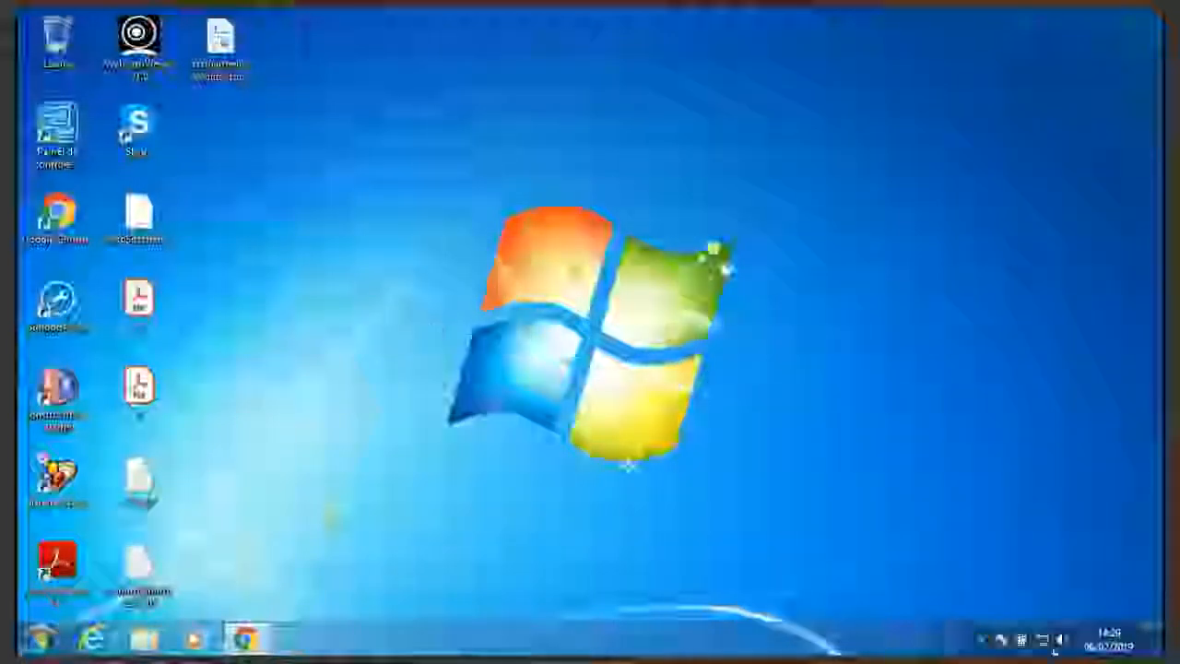
pyautogui.doubleClick(57, 480)
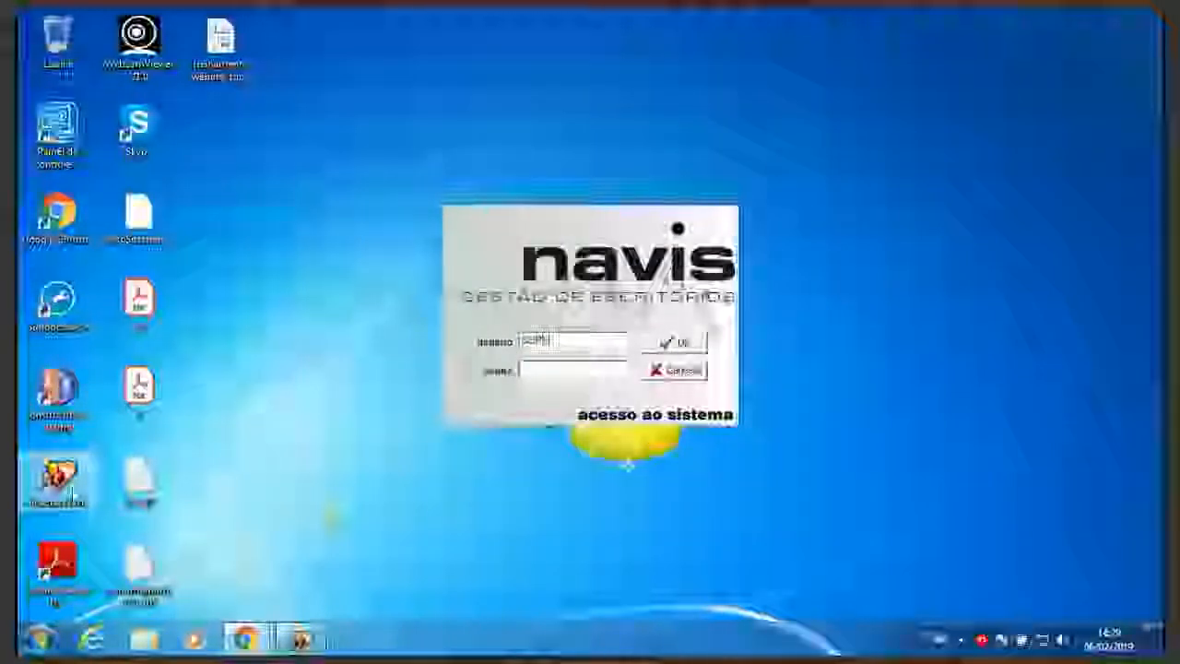
pyautogui.press('Tab')
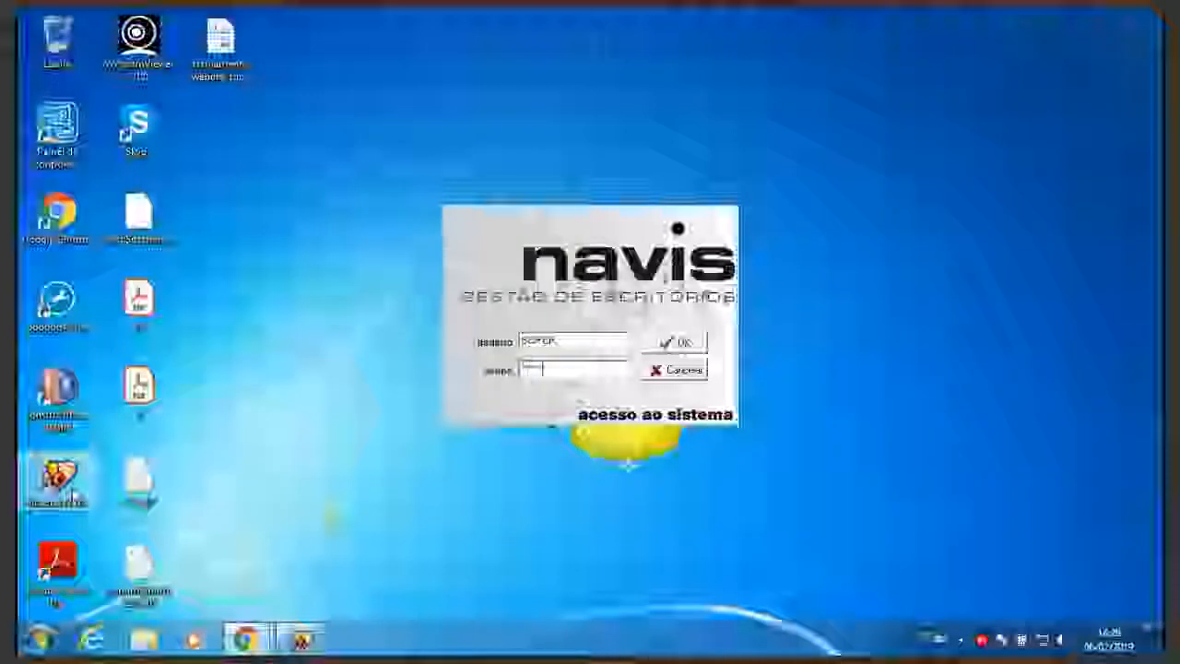
pyautogui.press('Return')
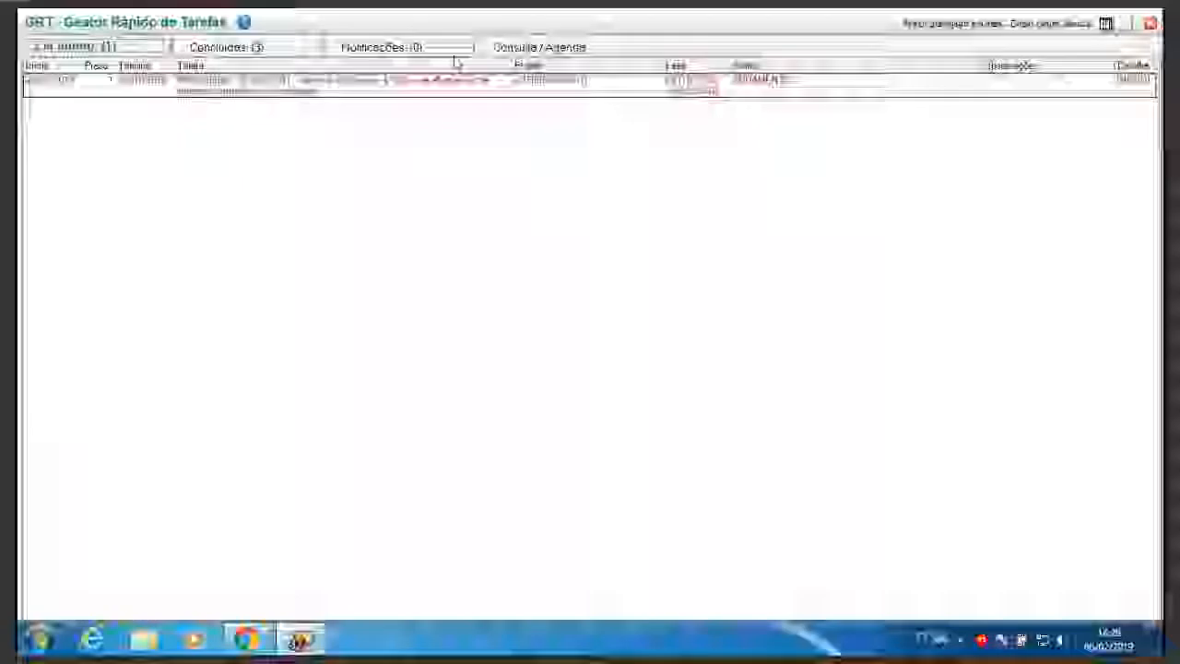
# Display the task consultation as an agenda and run its filter with the assignee cleared.
pyautogui.click(540, 47)
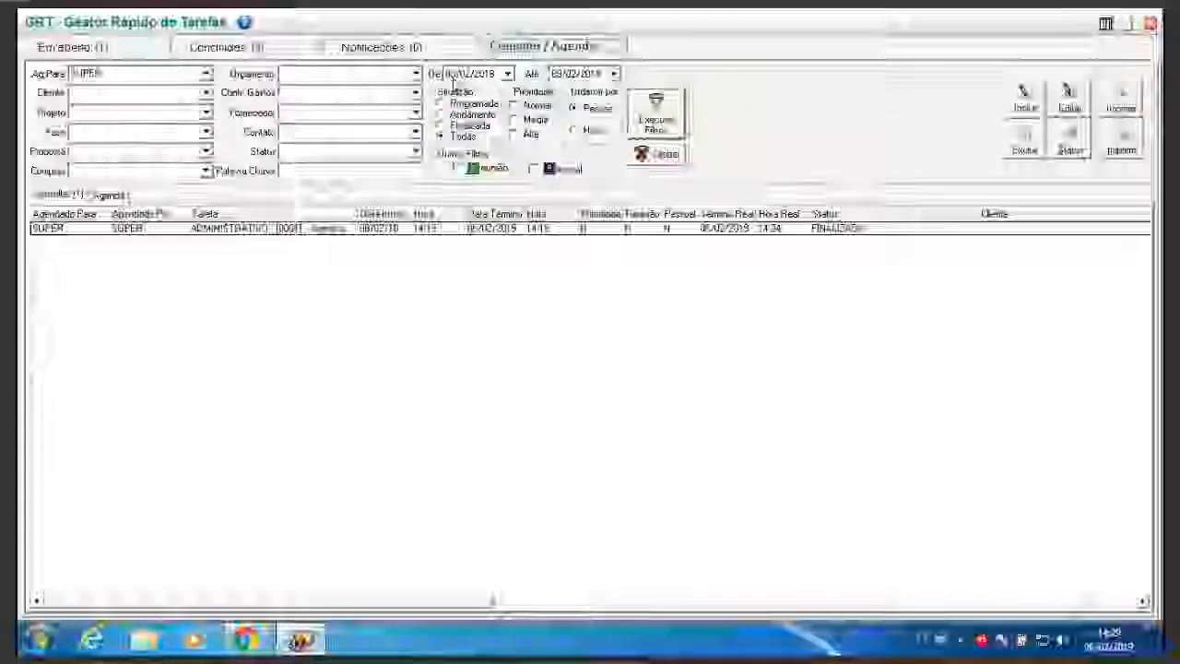
pyautogui.click(110, 195)
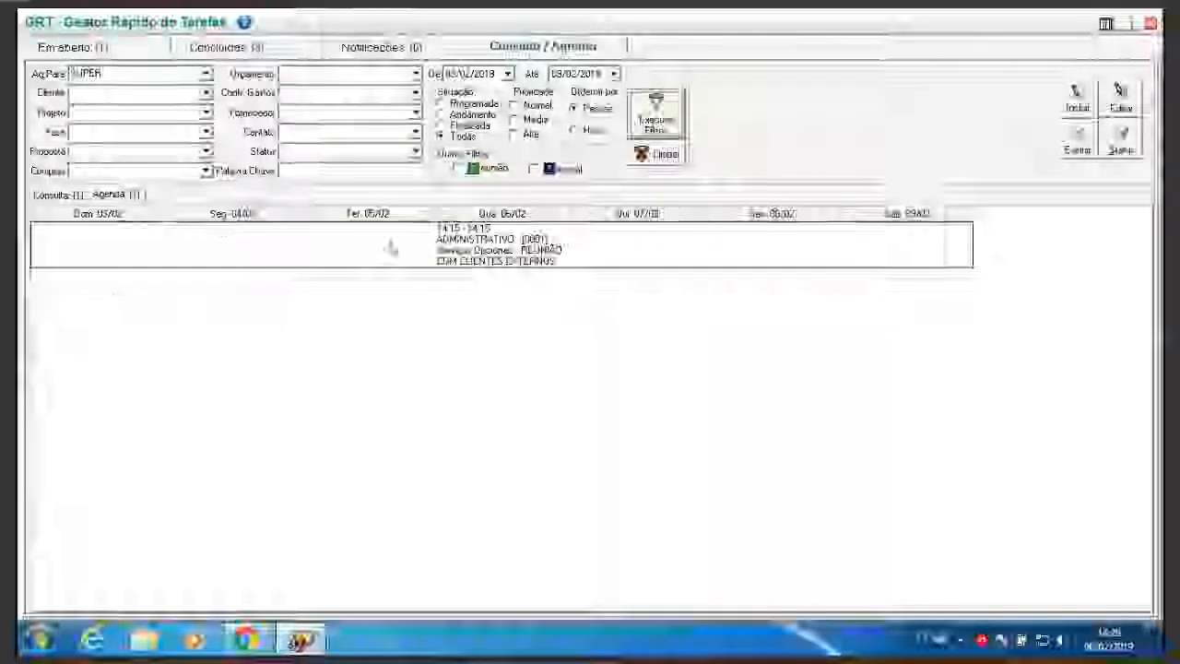
pyautogui.doubleClick(143, 74)
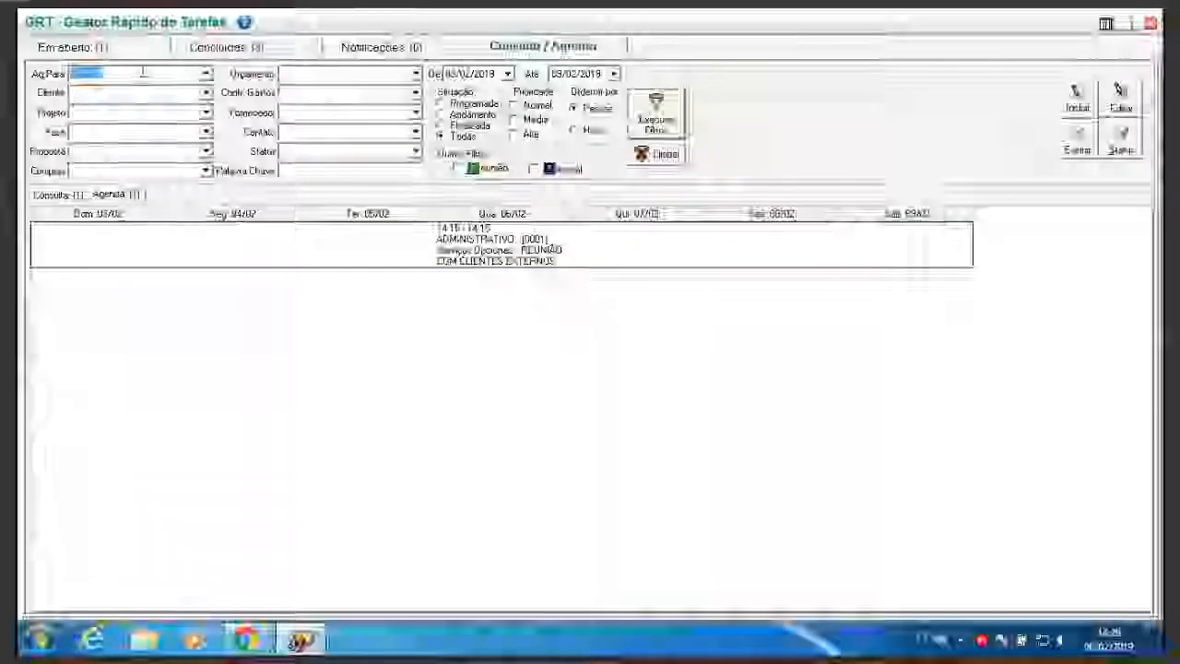
pyautogui.press('Delete')
pyautogui.click(678, 122)
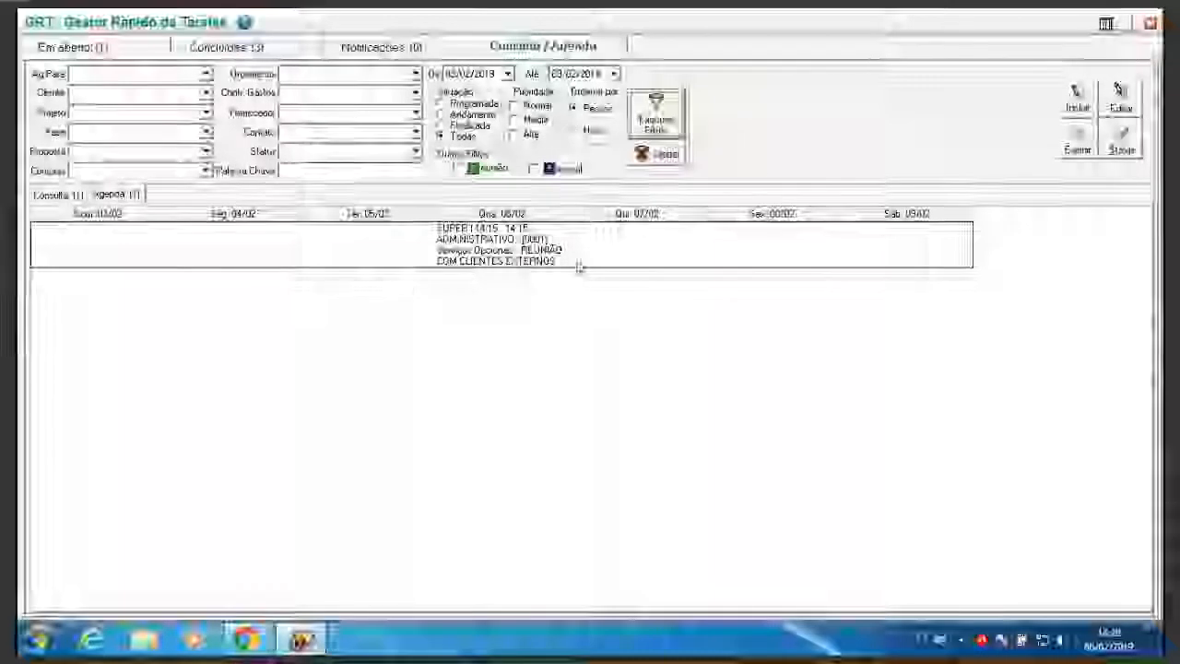
# Compare the consultation list with the weekly agenda and close the quick task manager.
pyautogui.click(57, 195)
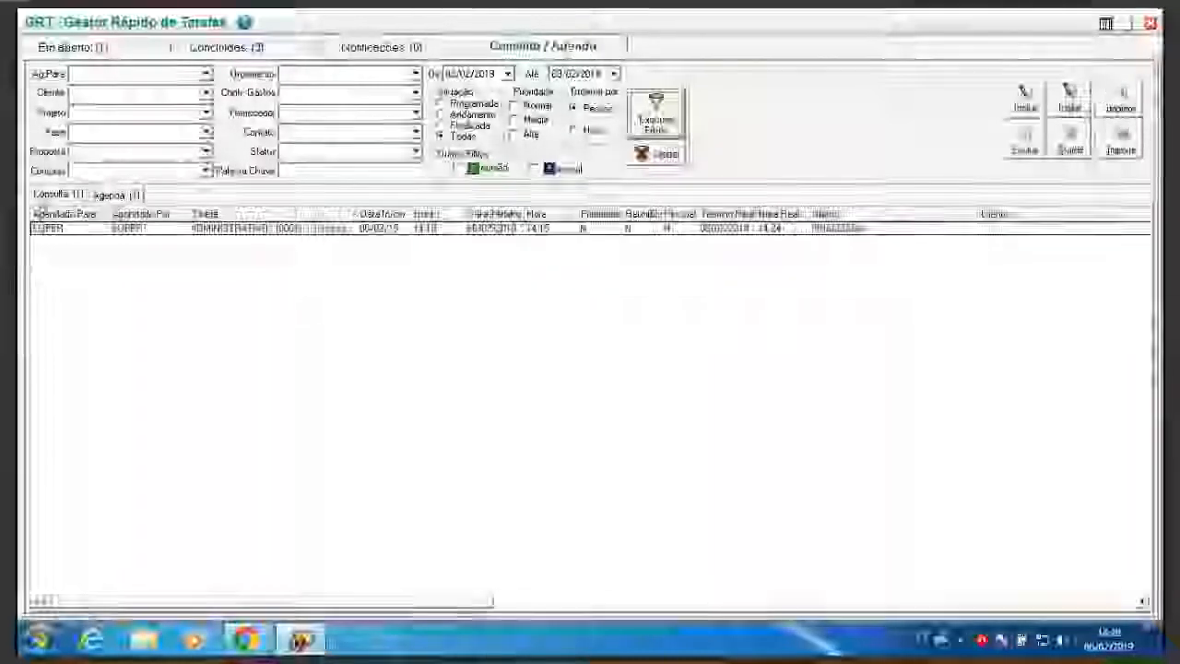
pyautogui.click(107, 195)
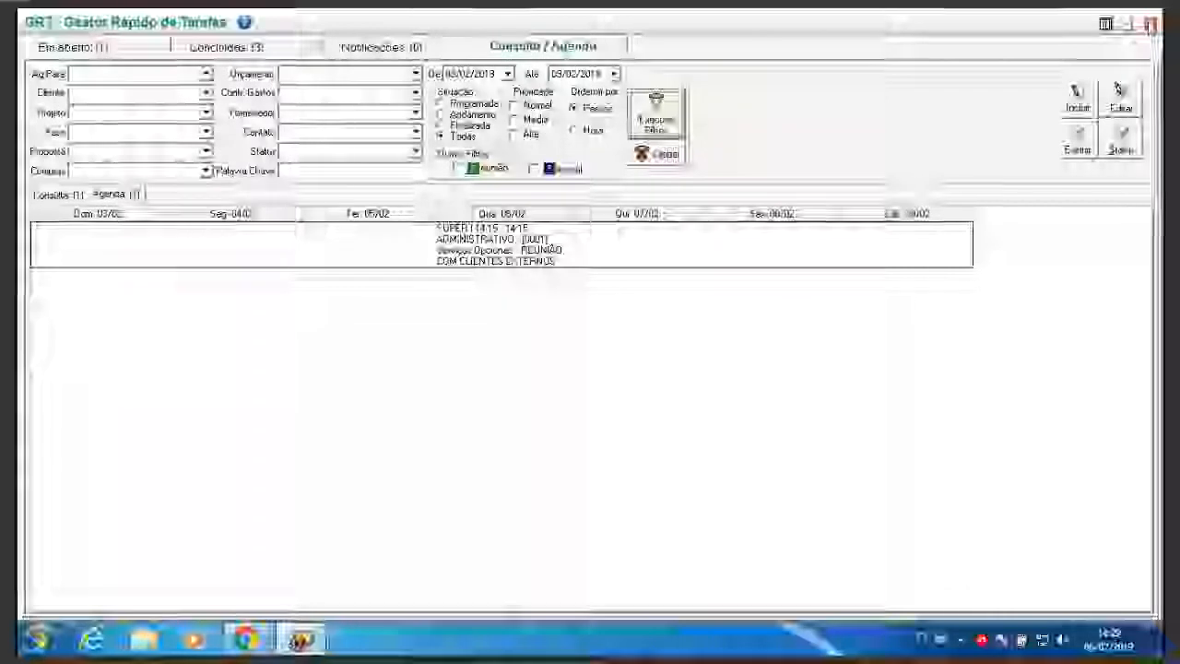
pyautogui.click(1150, 24)
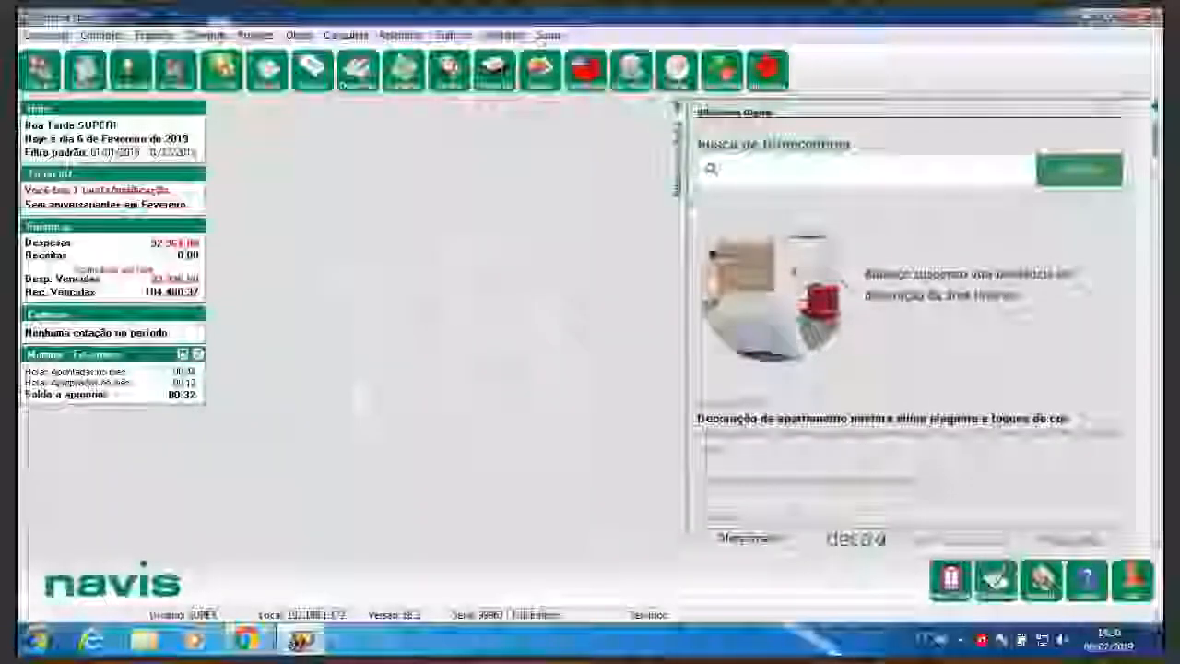
# Display the project consultation in Tarefas mode, examine the tasks grouped by project and phase, and close it.
pyautogui.click(86, 72)
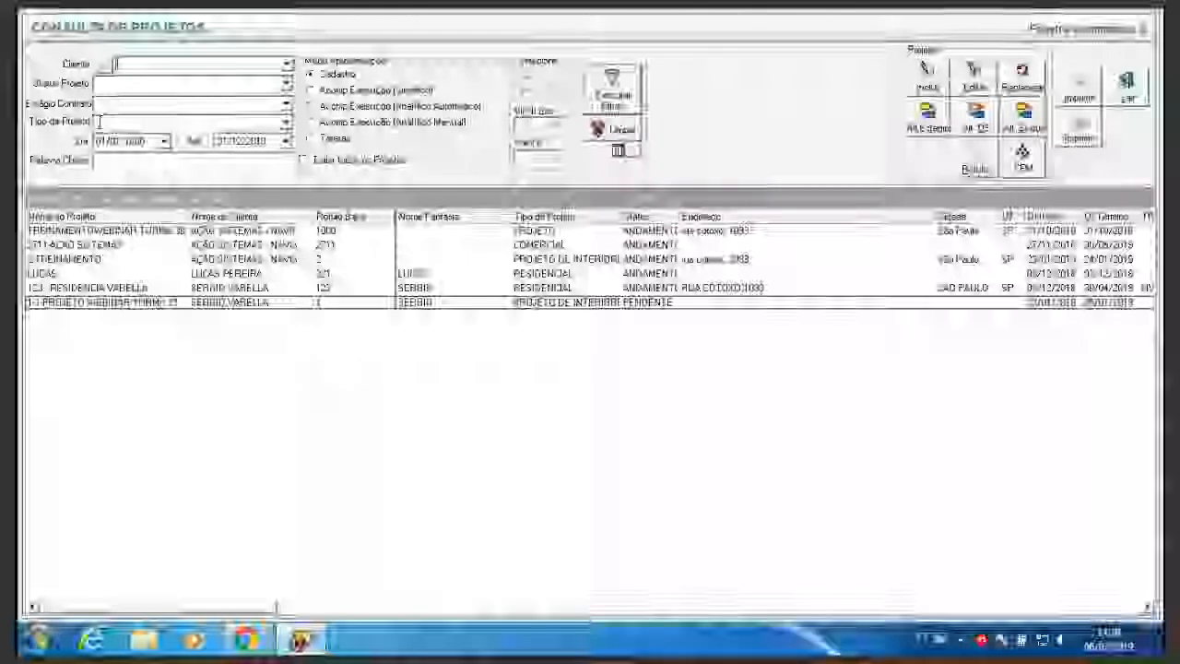
pyautogui.click(336, 138)
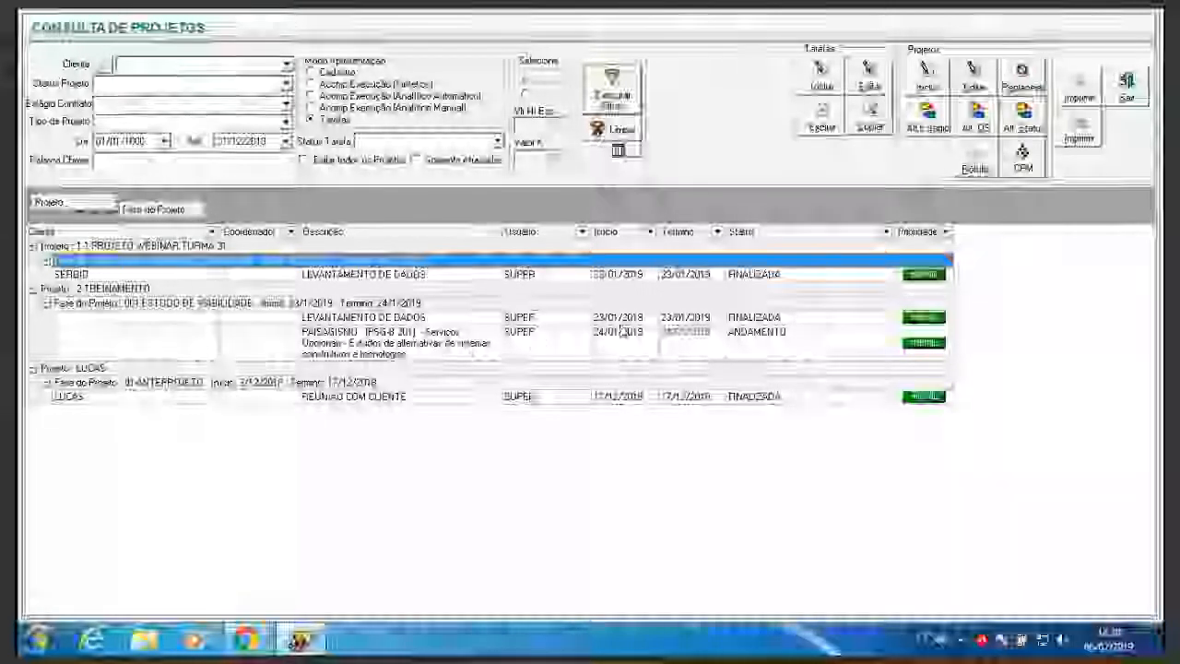
pyautogui.click(687, 274)
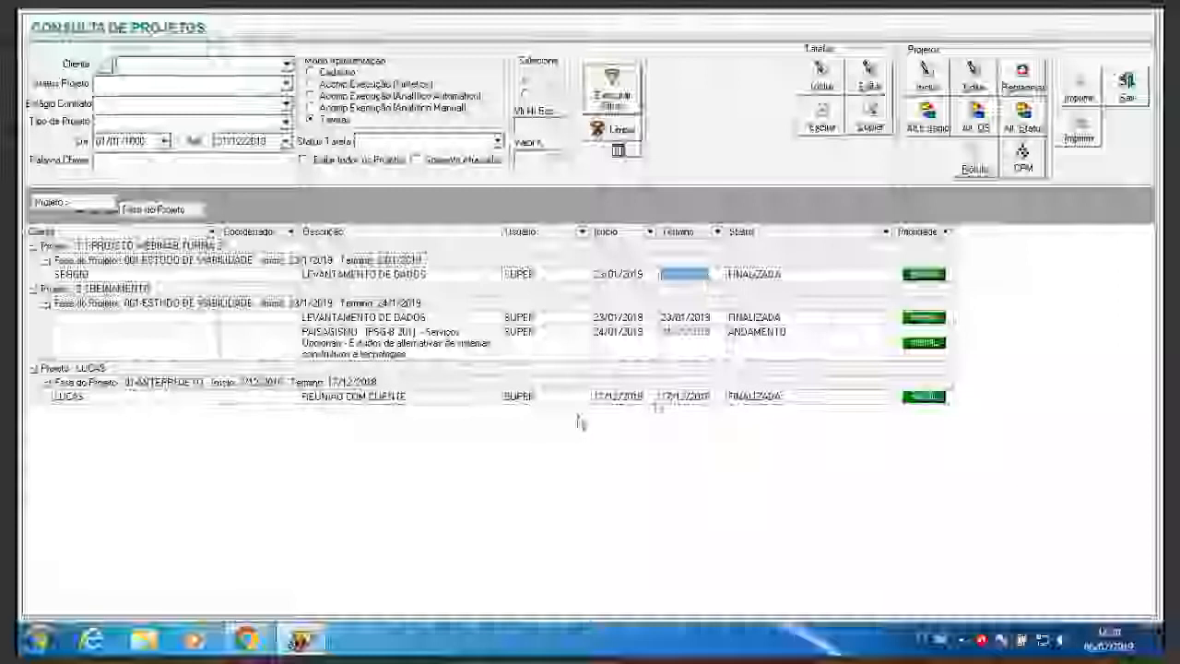
pyautogui.click(367, 318)
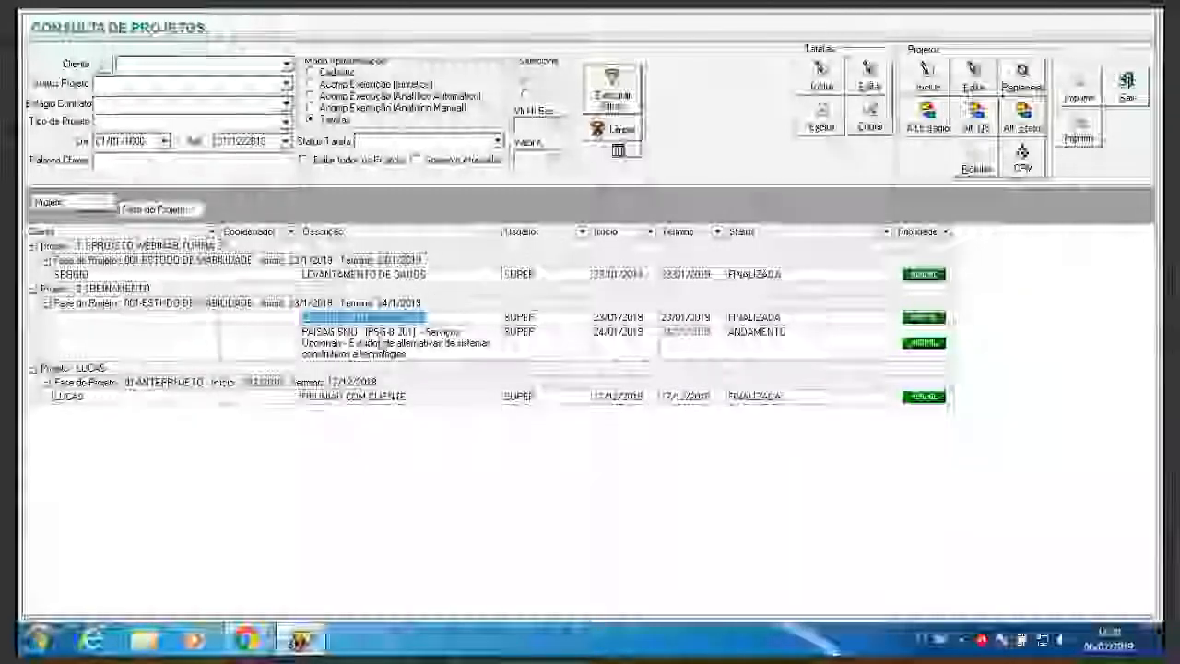
pyautogui.click(382, 343)
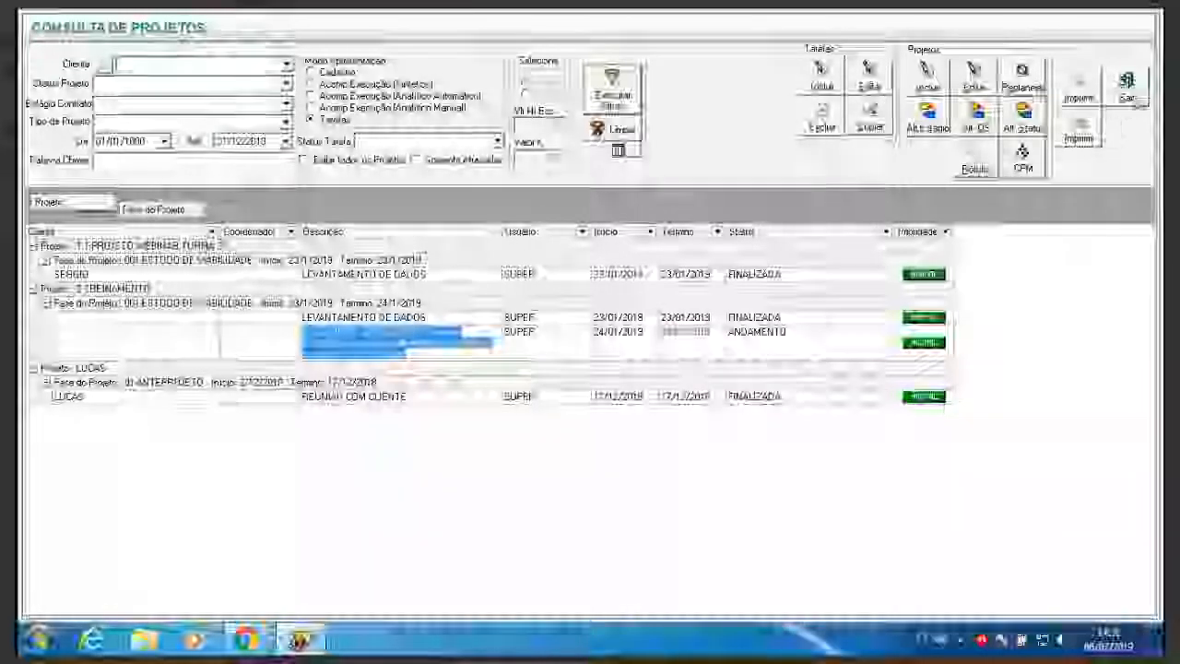
pyautogui.click(1135, 101)
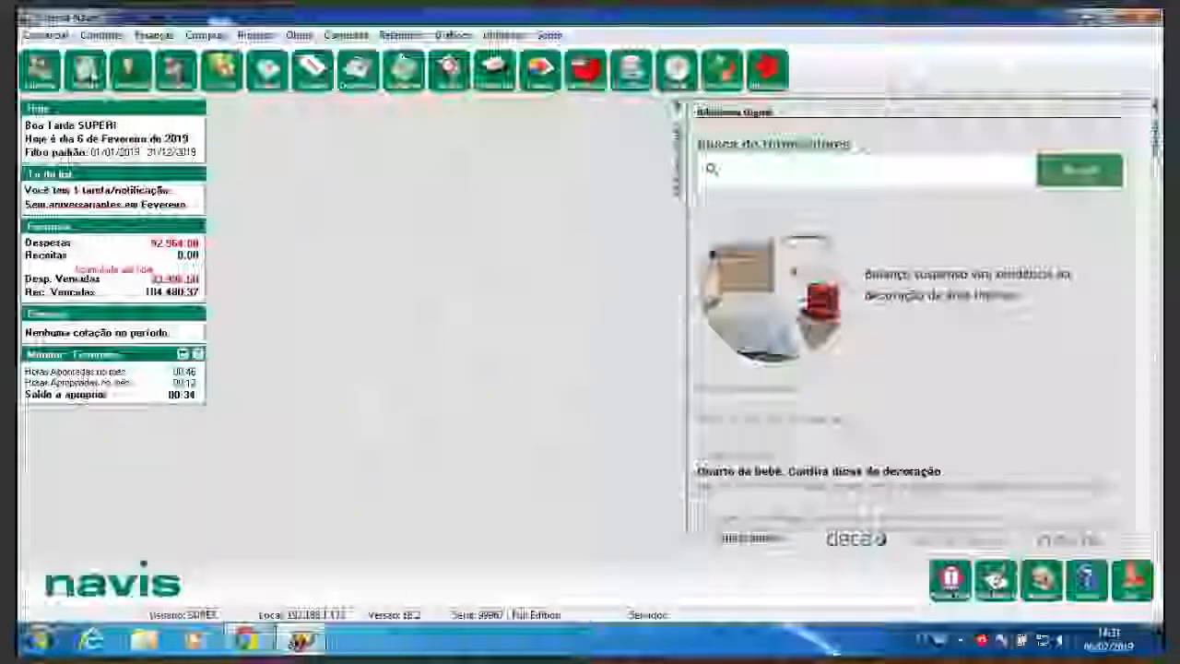
# Open the 1-1-PROJETO WEBINAR TURMA 31 record from the project consultation and bring up its service order.
pyautogui.click(92, 74)
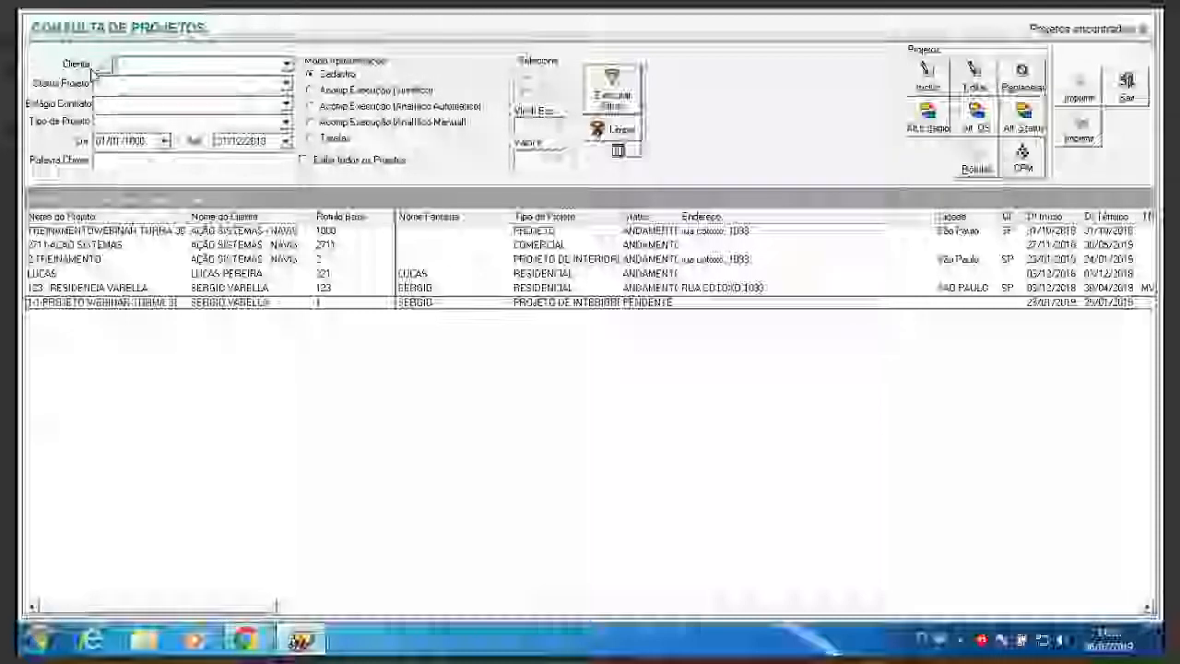
pyautogui.click(416, 309)
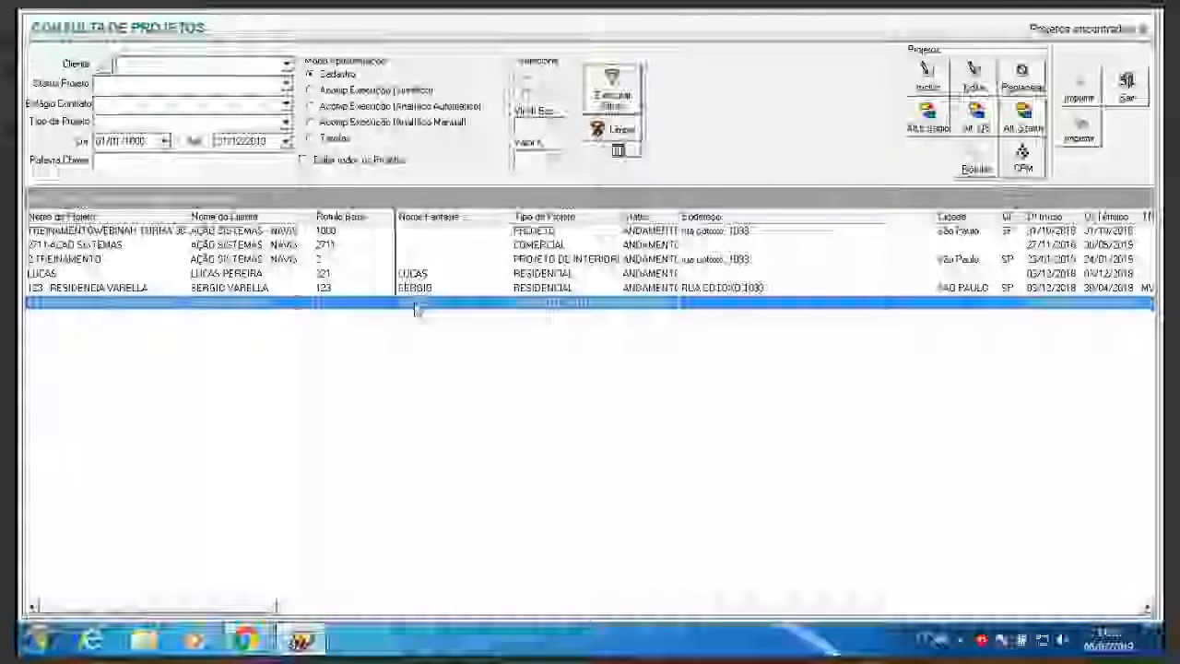
pyautogui.doubleClick(416, 309)
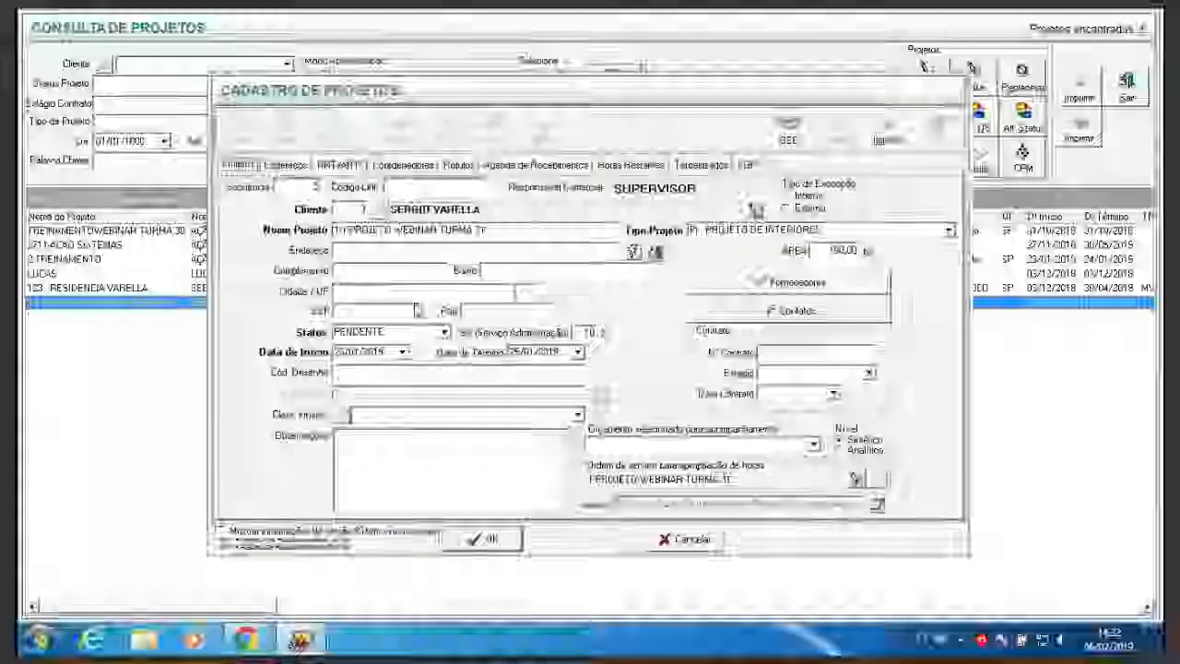
pyautogui.click(858, 480)
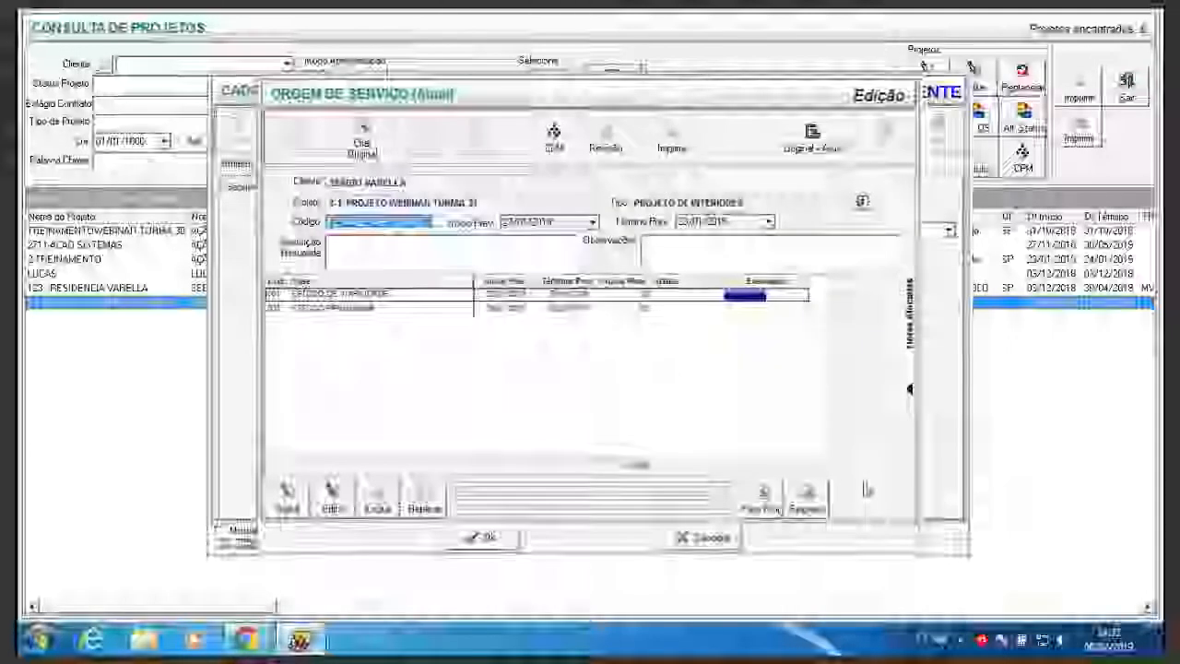
# Examine the service order's ESTUDO DE VIABILIDADE phase, cancel, and reopen the order to select the ESTUDO PRELIMINAR phase.
pyautogui.click(345, 297)
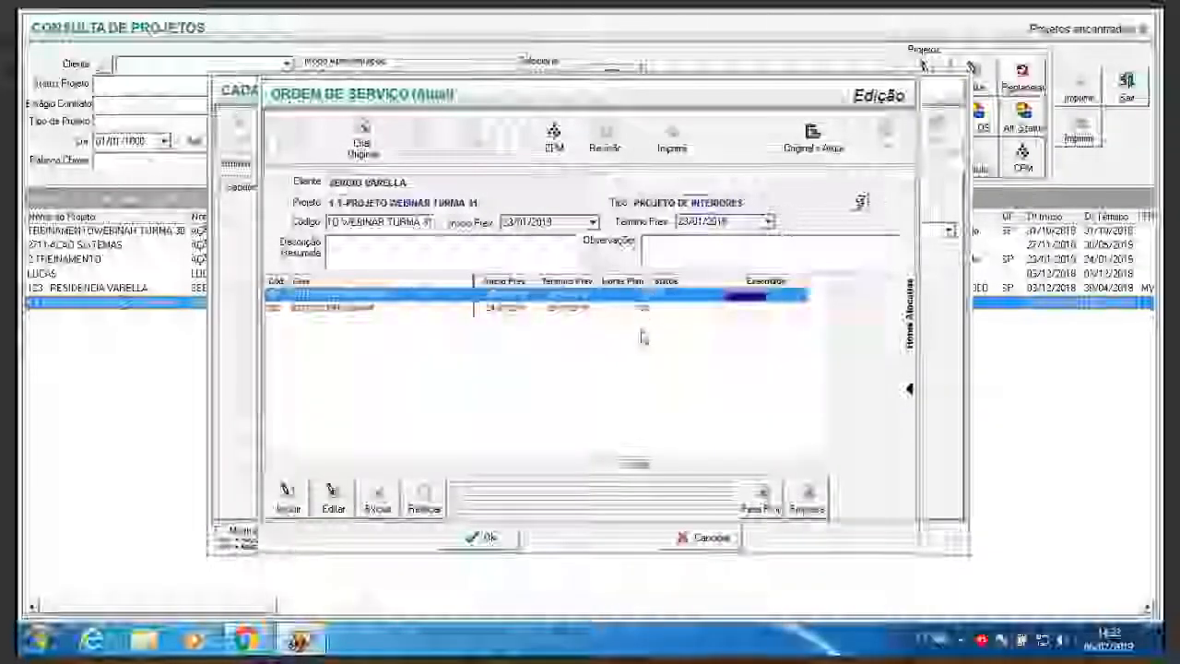
pyautogui.click(700, 539)
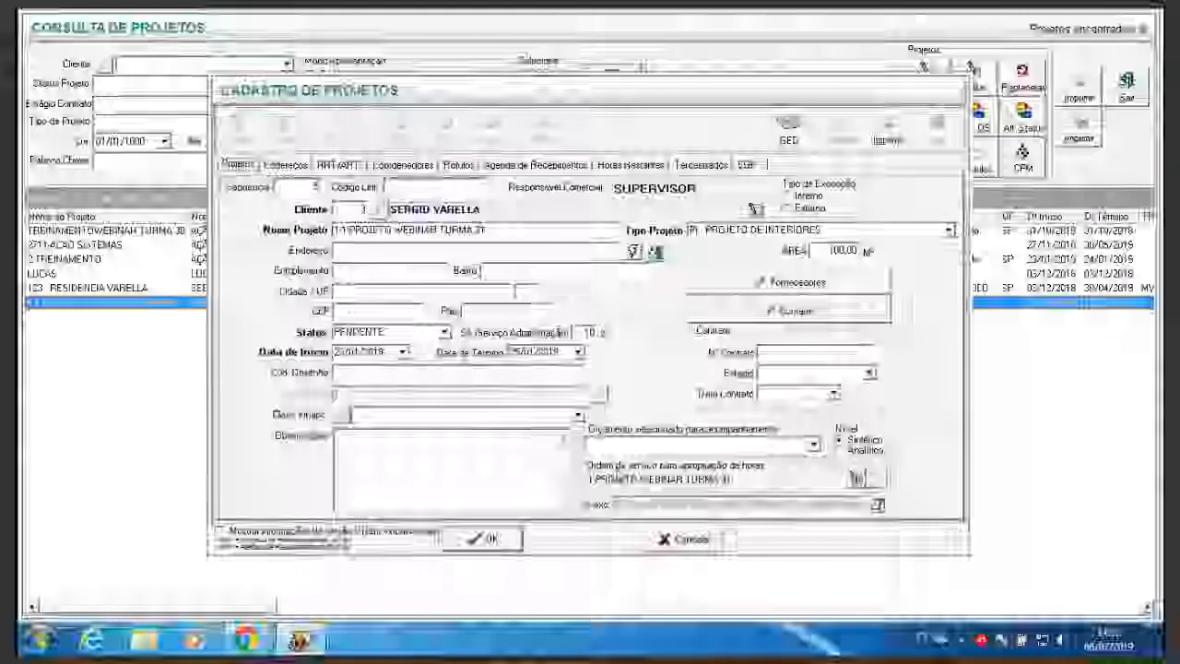
pyautogui.click(853, 478)
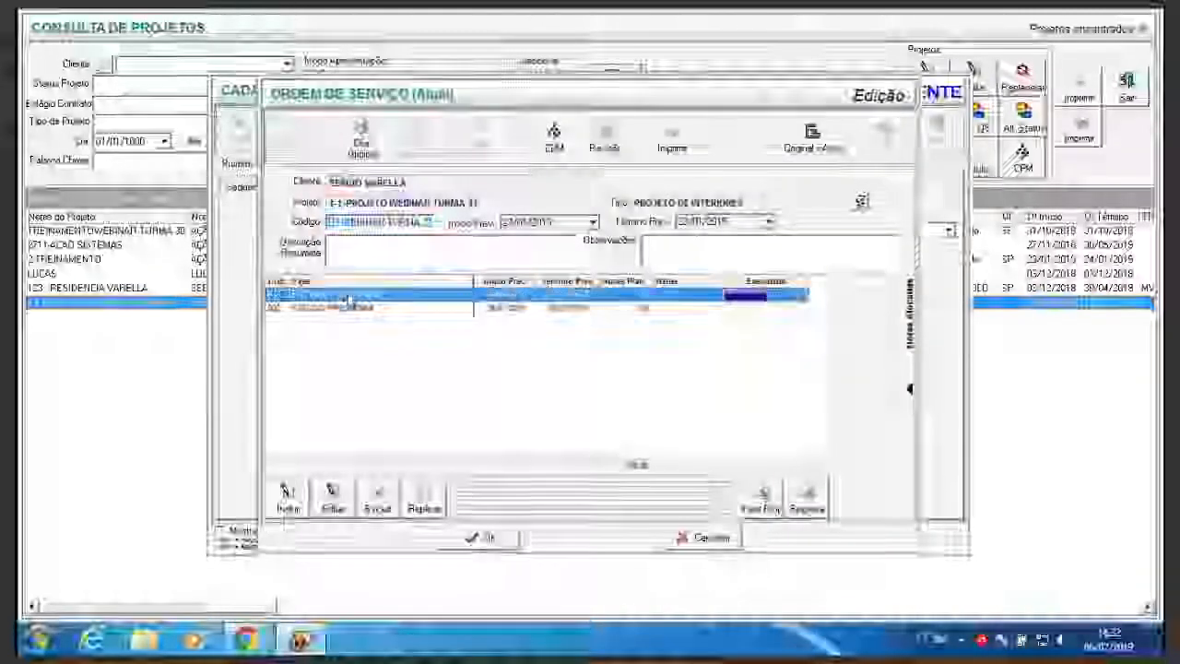
pyautogui.click(346, 309)
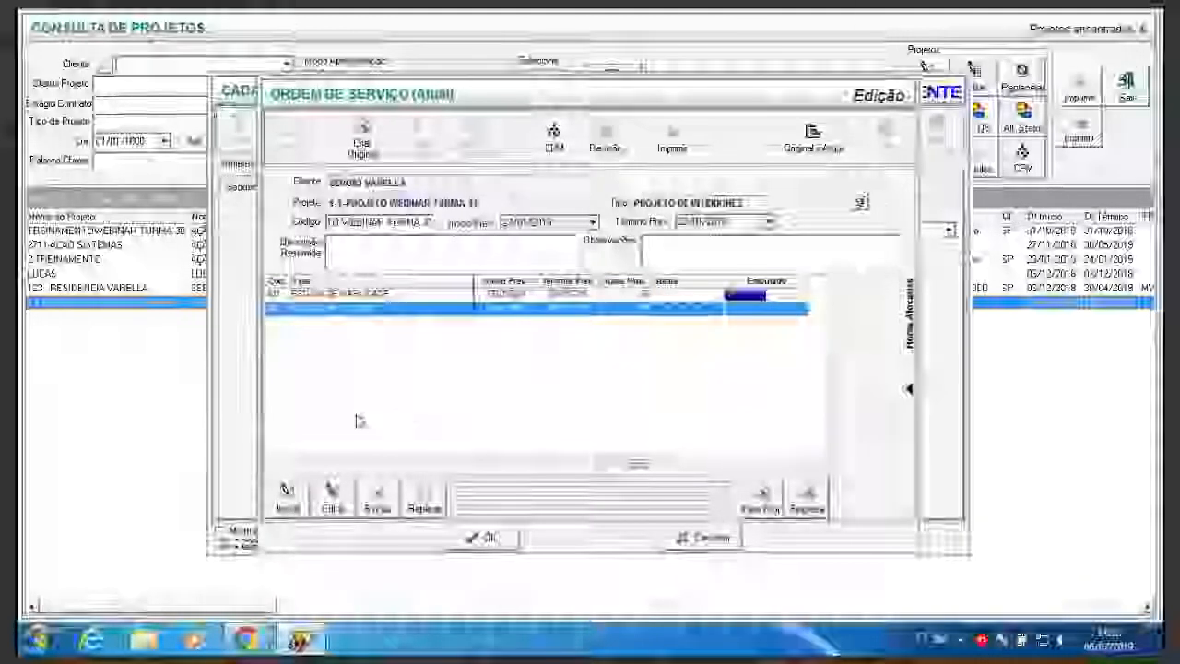
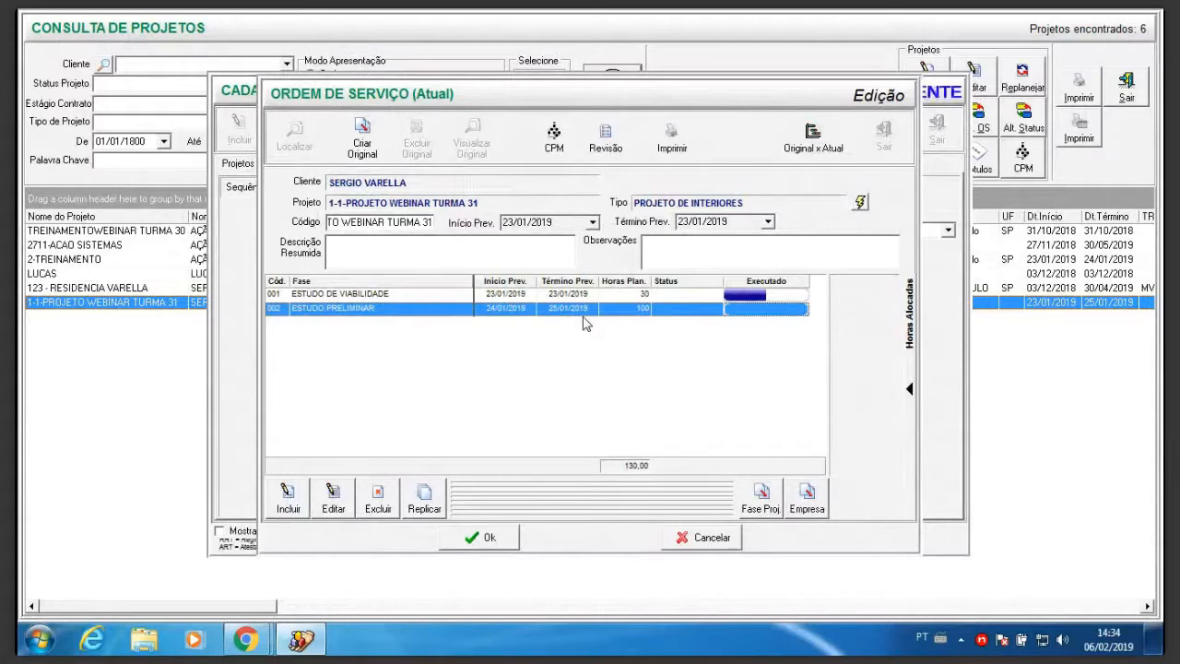
# Examine the status options for the ESTUDO PRELIMINAR phase, then cancel out of the phase, service order and project record.
pyautogui.click(330, 498)
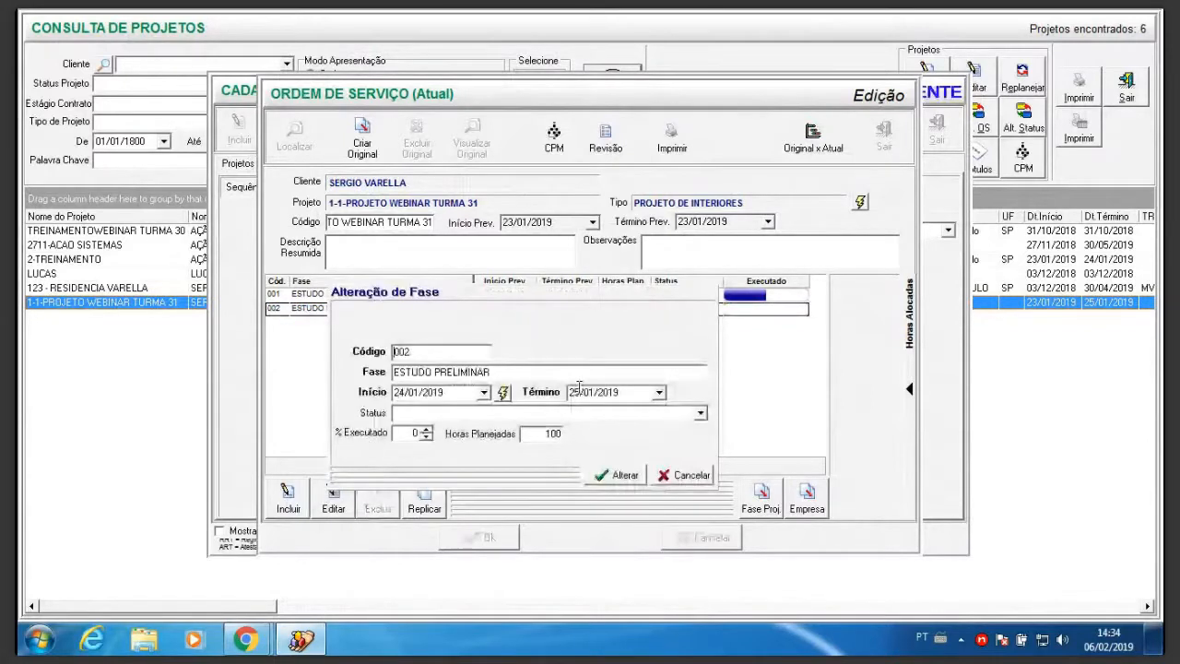
pyautogui.click(699, 413)
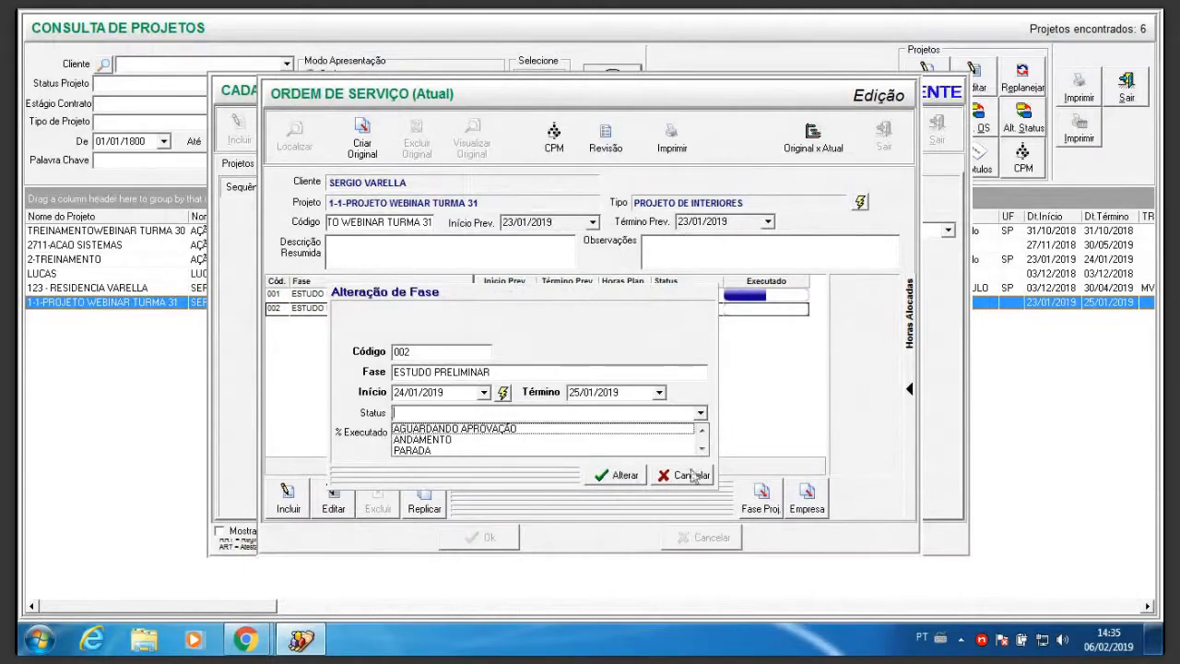
pyautogui.click(689, 475)
pyautogui.click(712, 537)
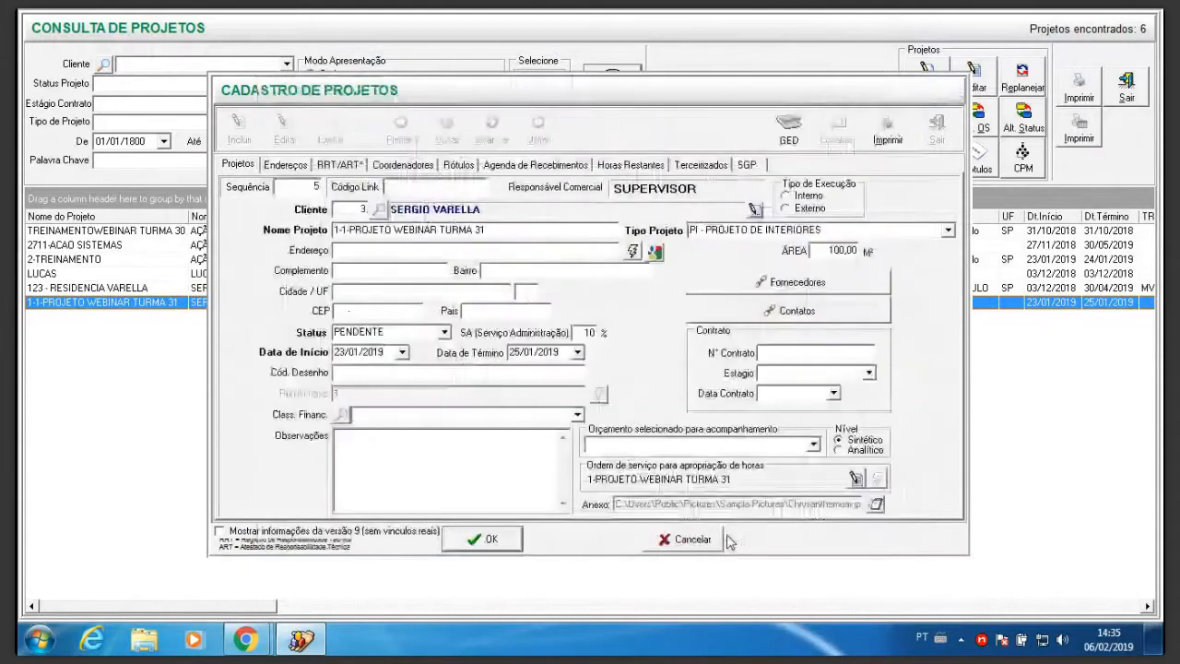
pyautogui.click(723, 539)
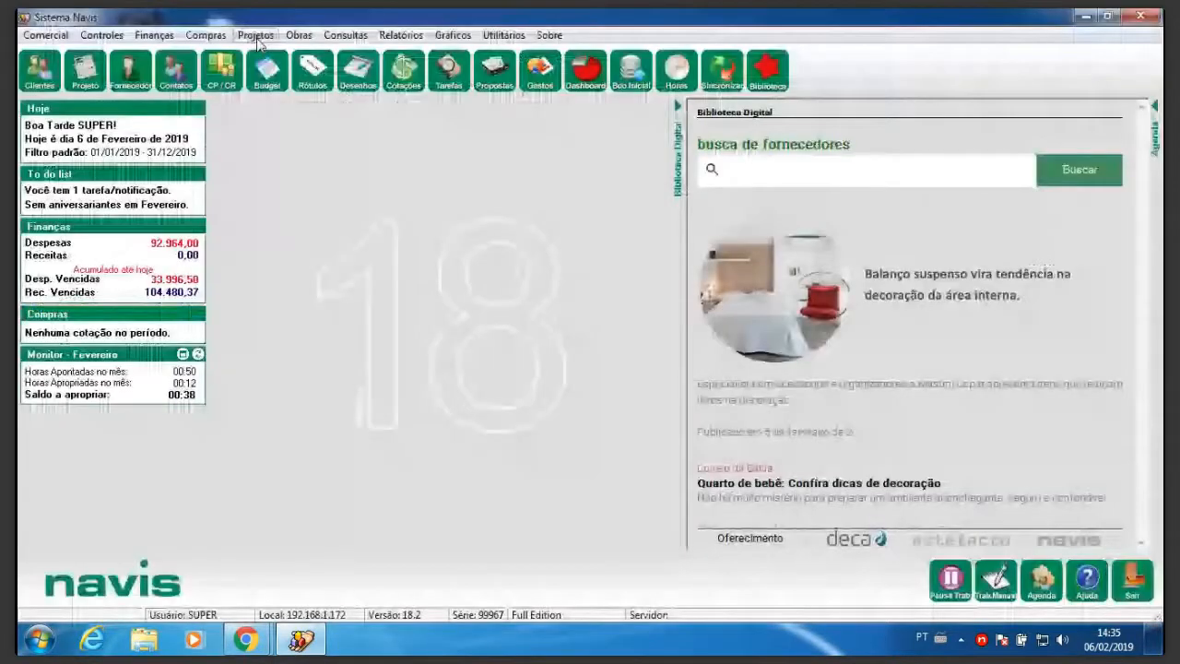
# Register a new phase status named CONCLUIDO with dark blue as its colour.
pyautogui.click(257, 35)
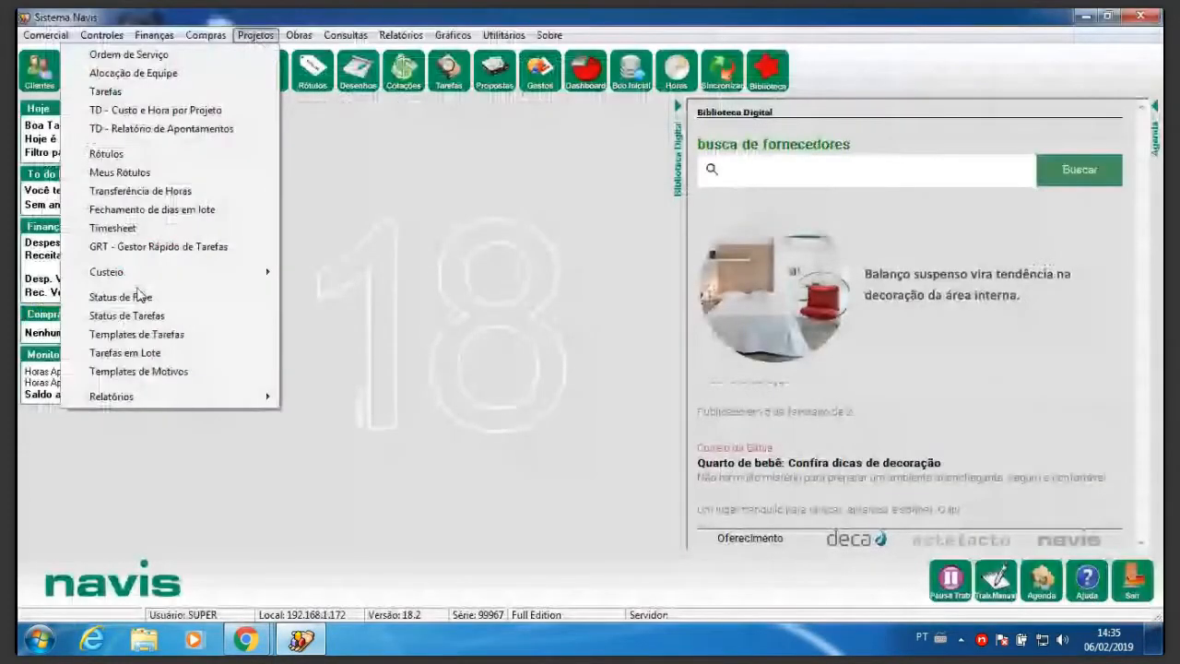
pyautogui.click(138, 295)
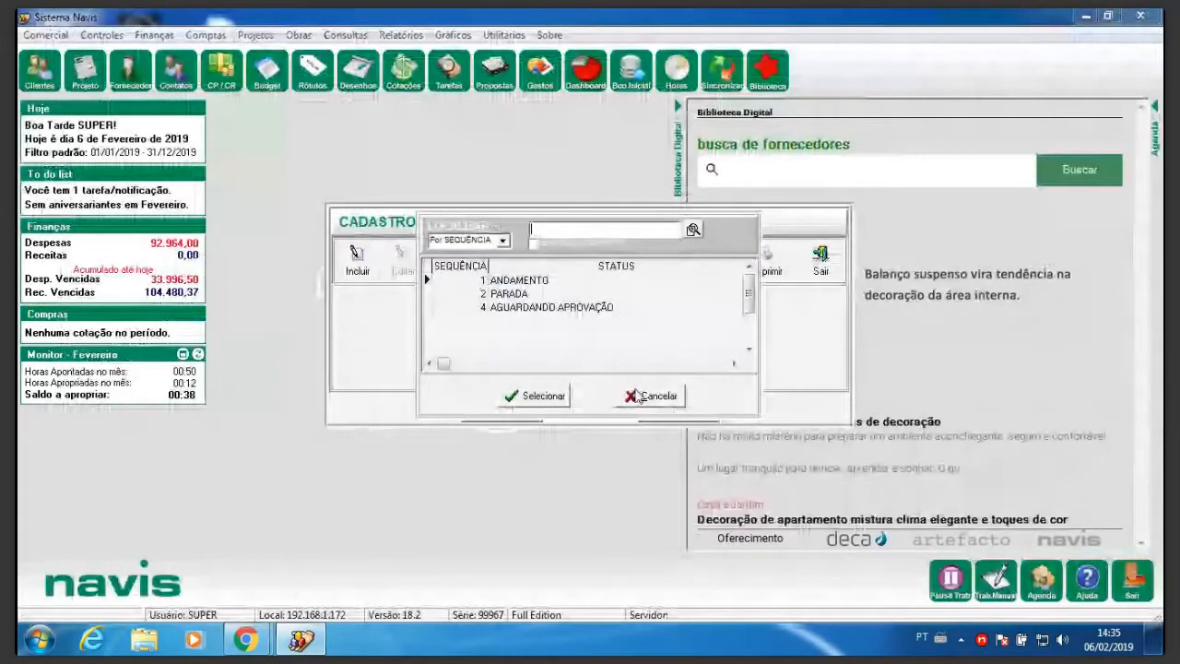
pyautogui.click(638, 396)
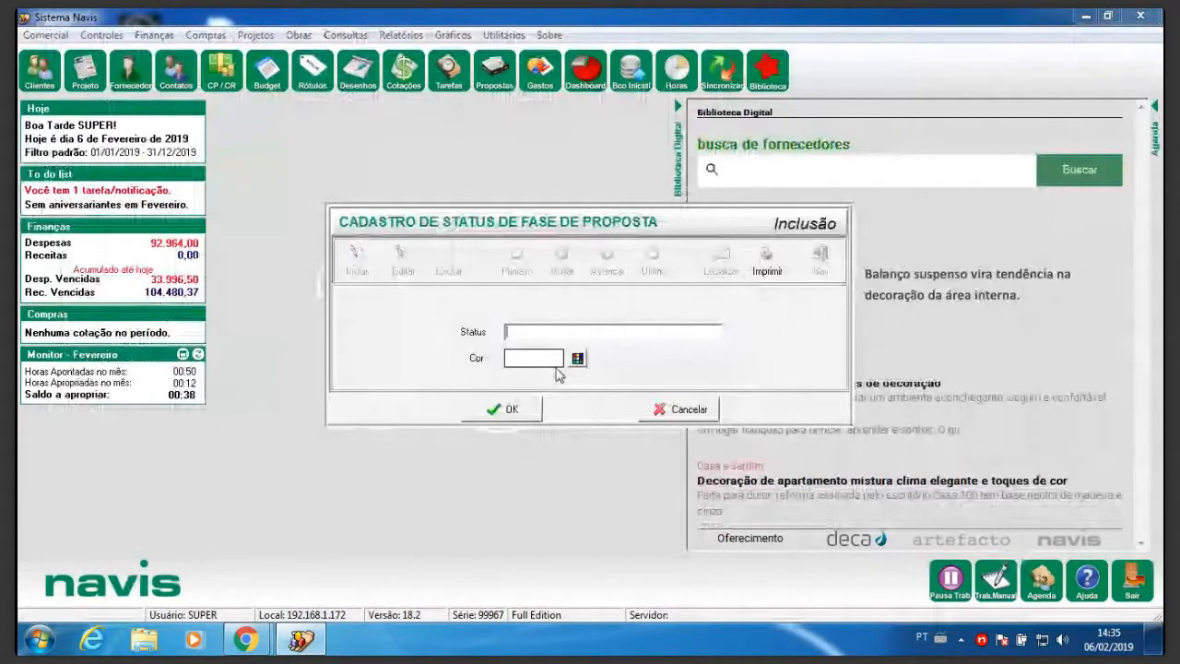
pyautogui.write('CONCLUIDO')
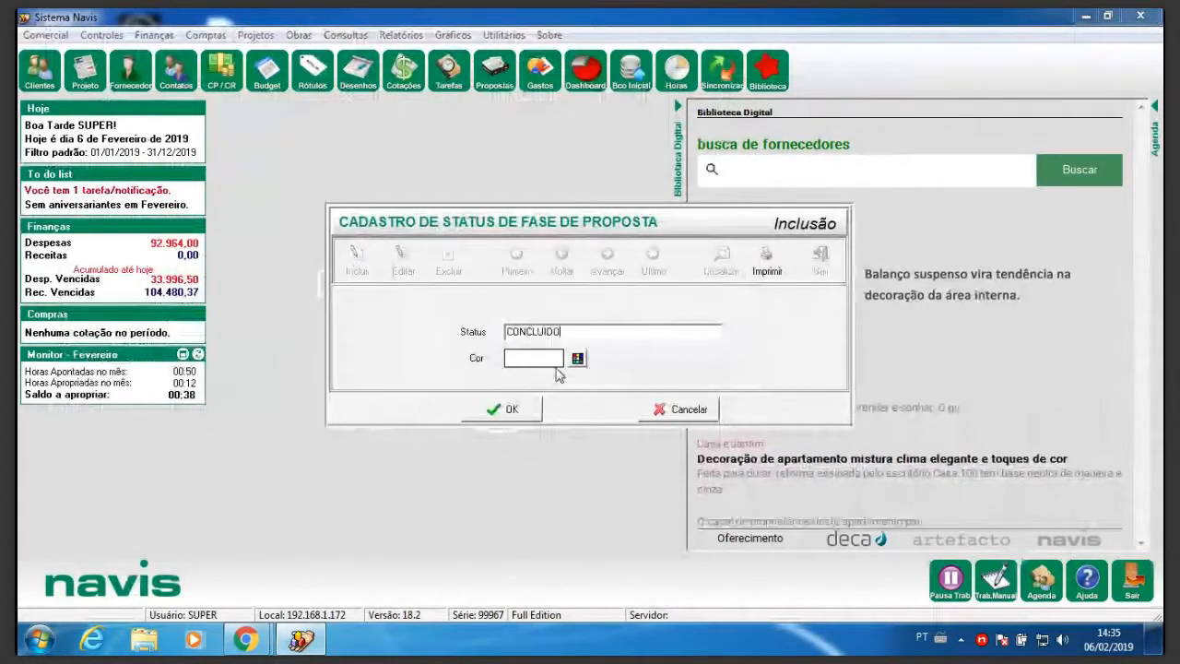
pyautogui.click(577, 357)
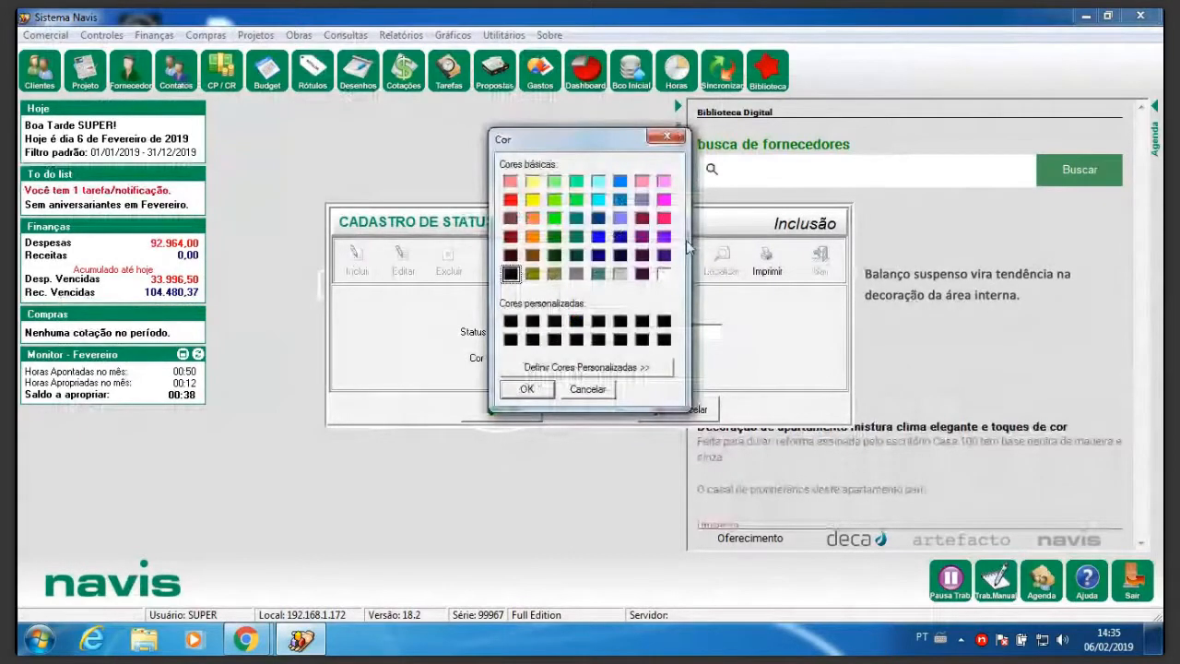
pyautogui.click(599, 237)
pyautogui.click(526, 388)
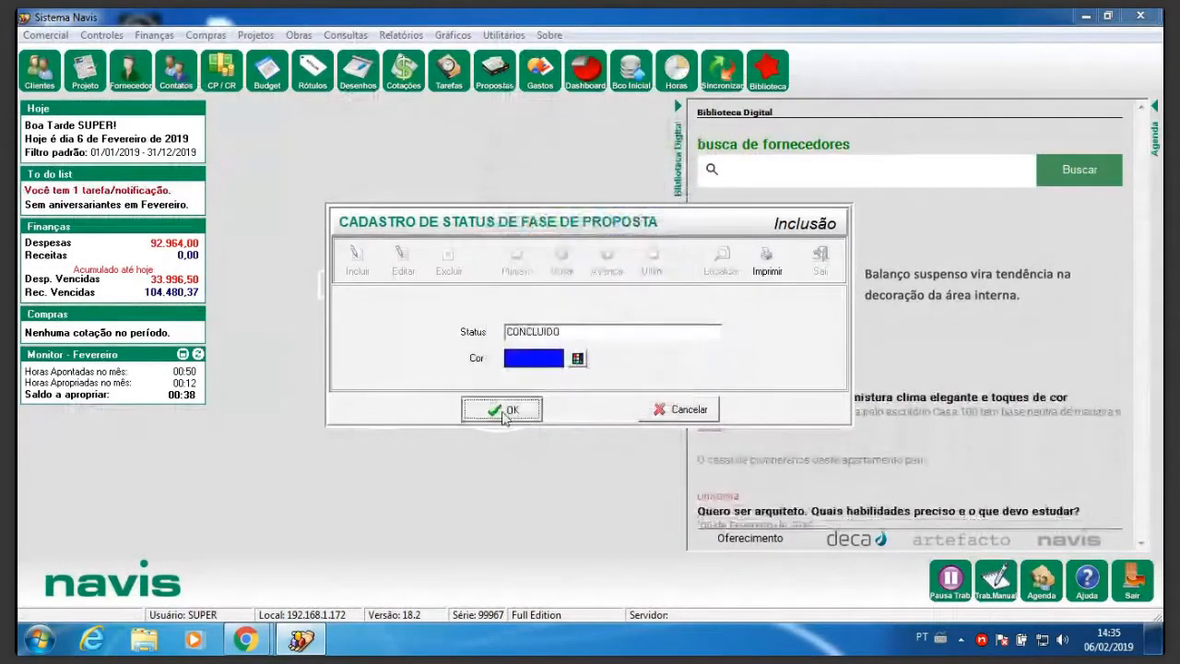
pyautogui.click(506, 414)
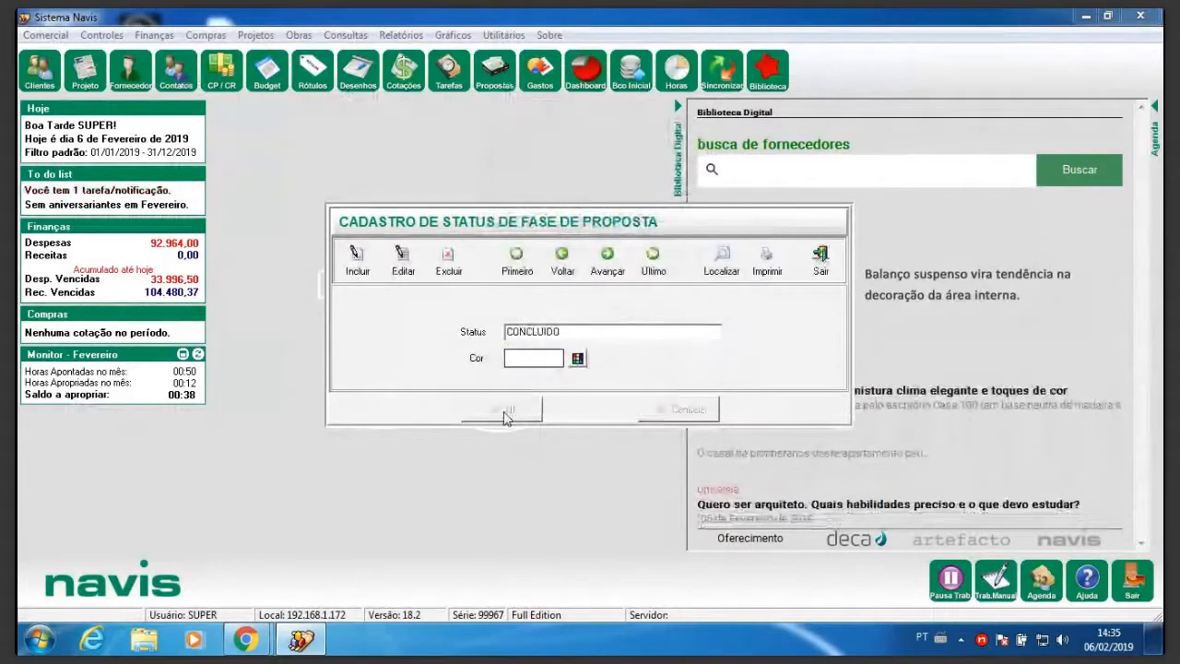
# Check the list of phase statuses, register another one named CANCELADA, and close the status register.
pyautogui.click(721, 267)
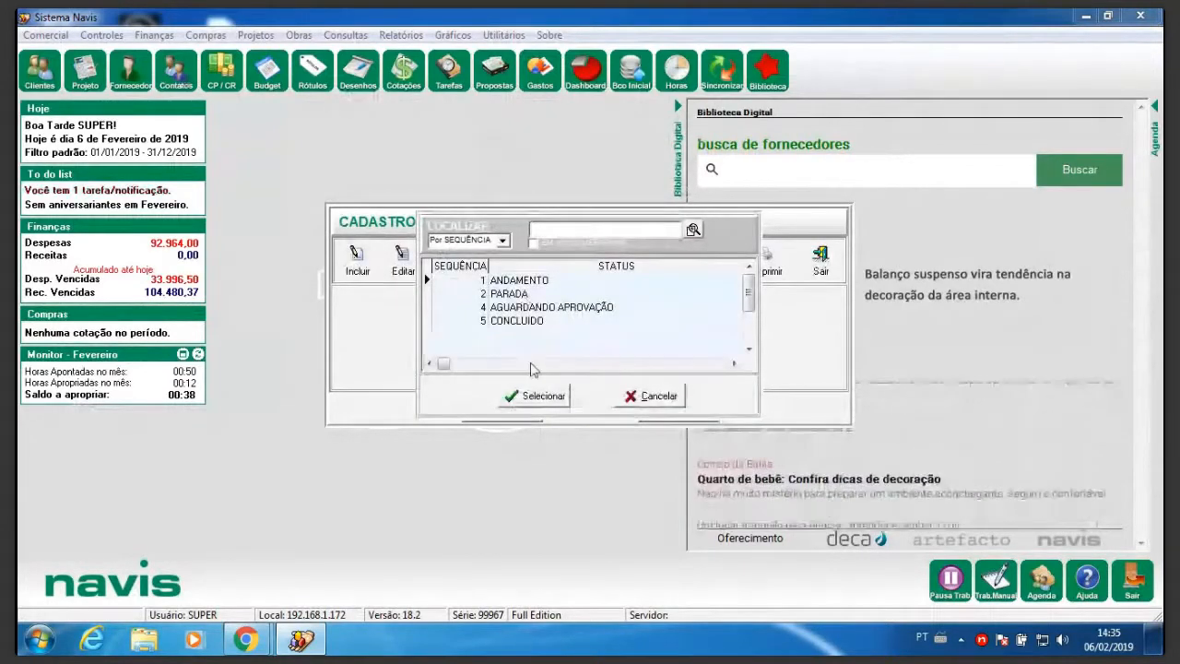
pyautogui.click(535, 396)
pyautogui.click(360, 257)
pyautogui.write('CANCE')
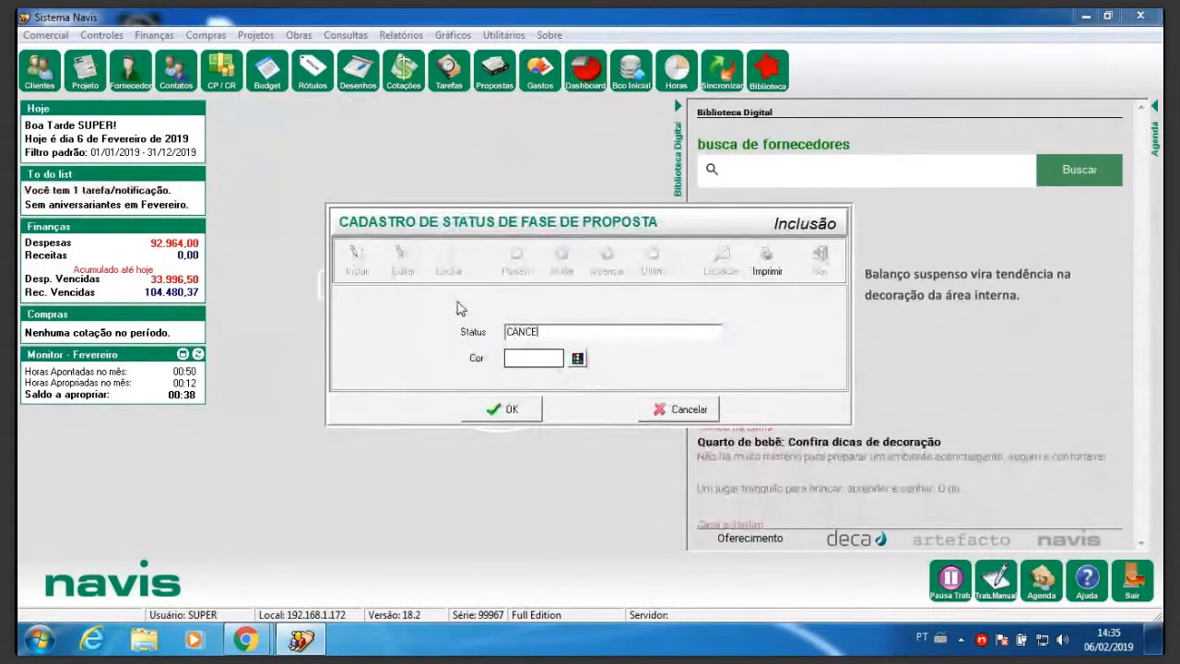
pyautogui.write('LADA')
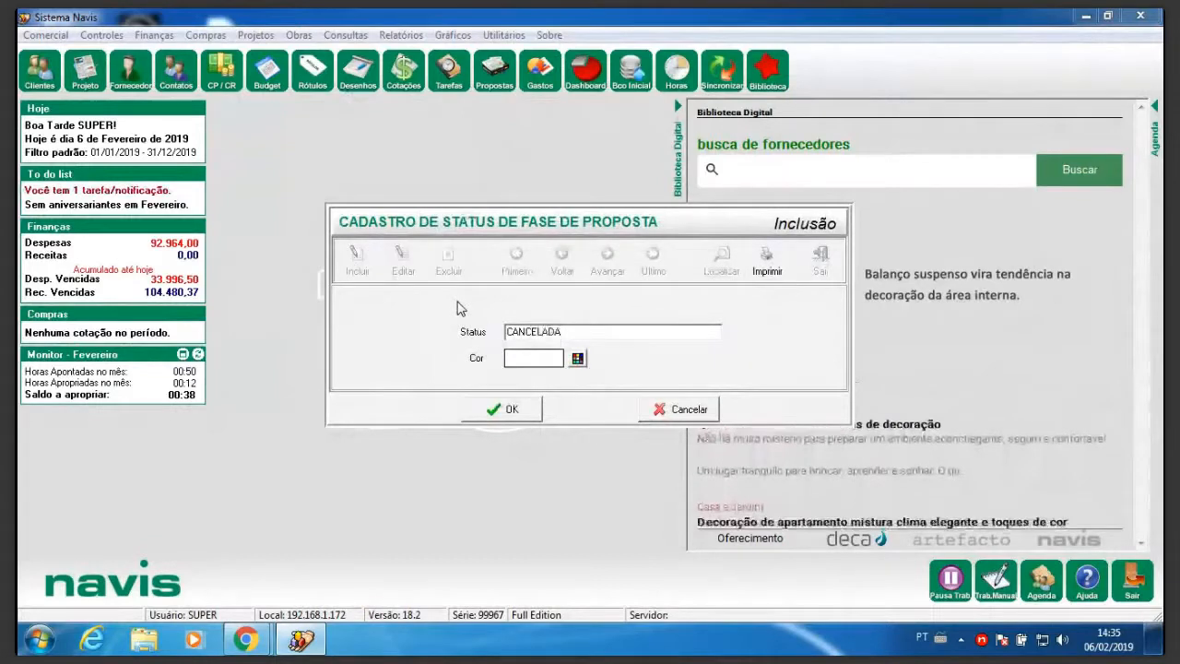
pyautogui.click(507, 408)
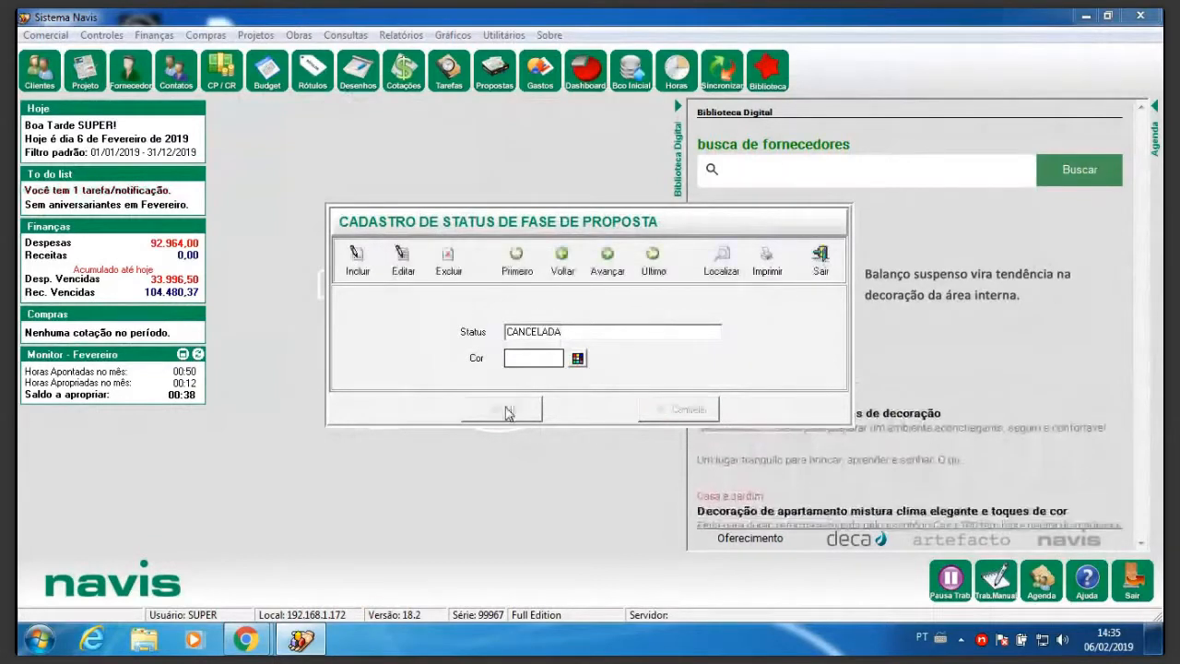
pyautogui.click(822, 264)
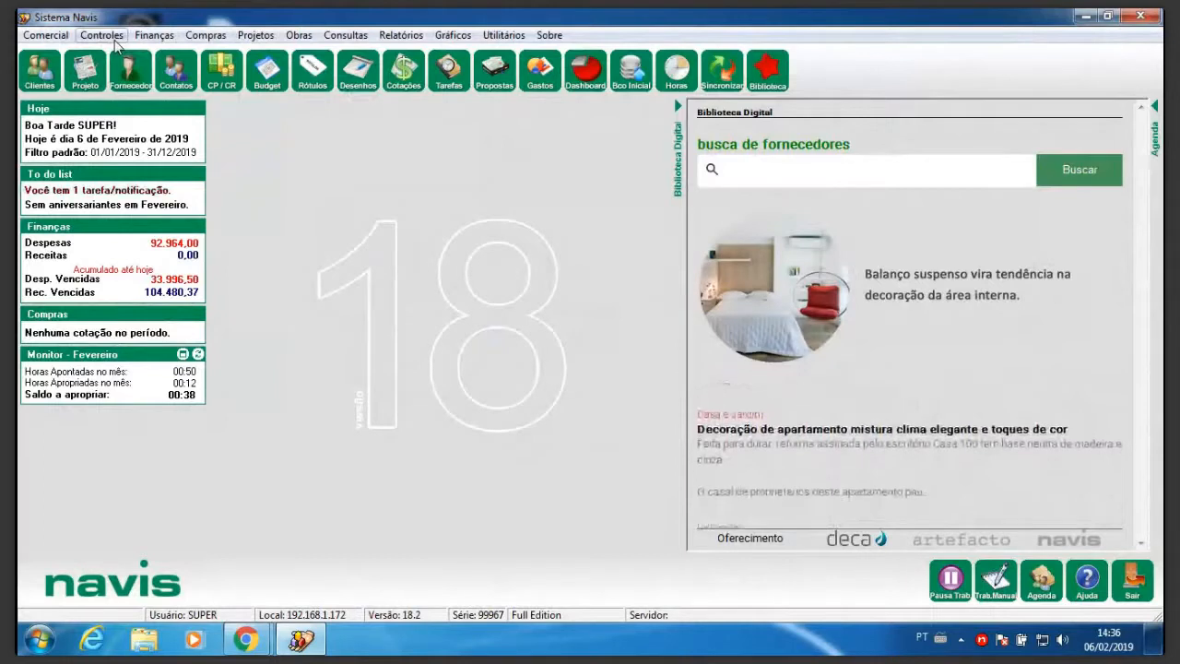
pyautogui.click(91, 71)
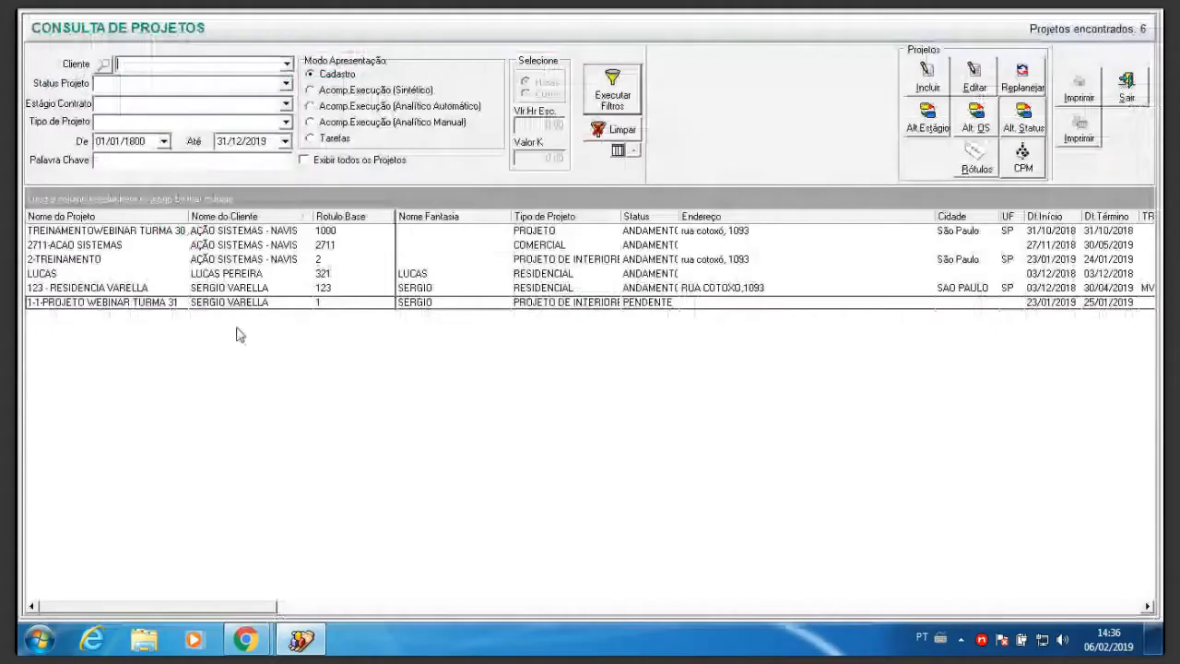
pyautogui.doubleClick(238, 302)
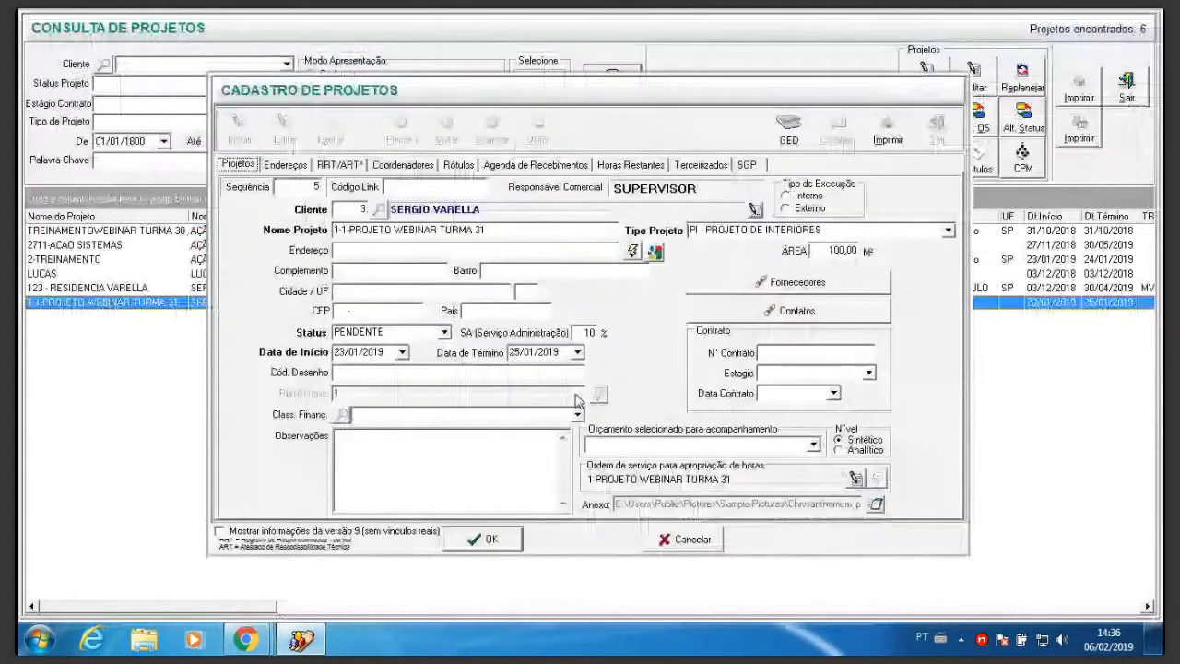
pyautogui.click(856, 479)
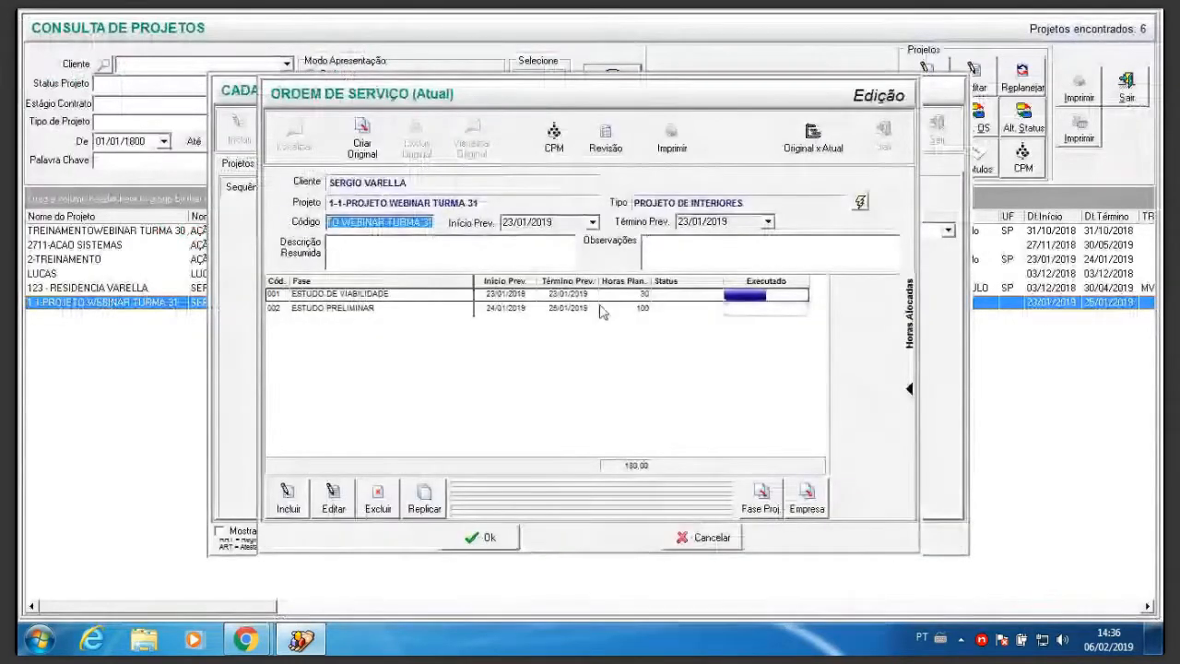
pyautogui.click(706, 542)
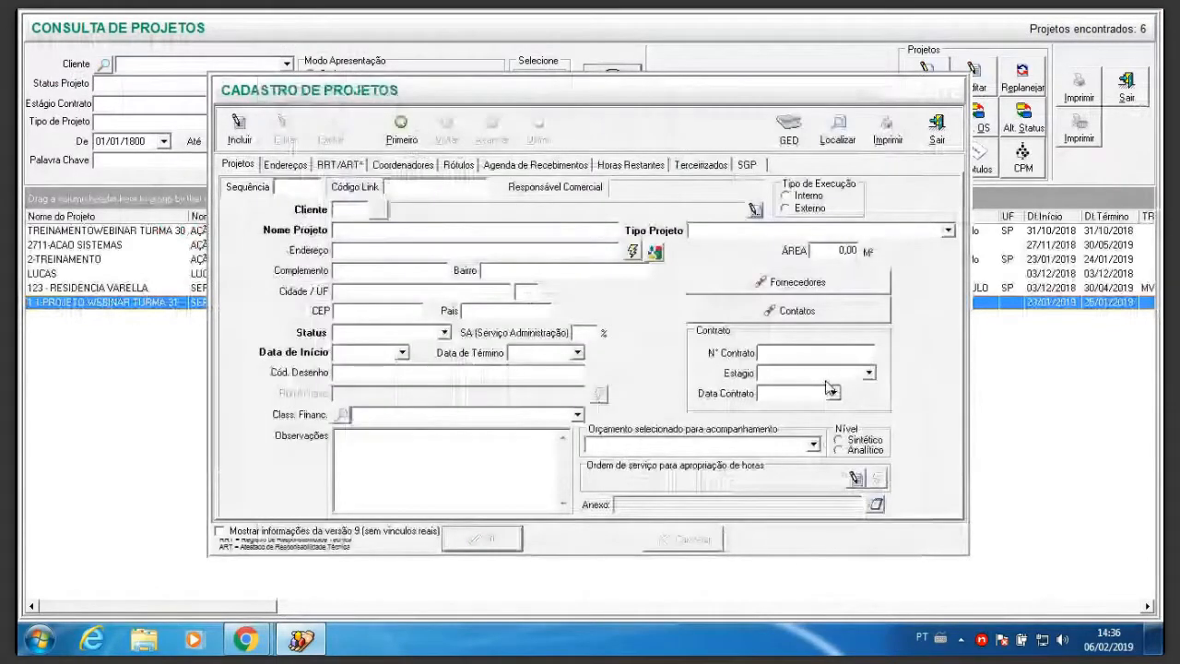
# Locate the service order of 1-1-PROJETO WEBINAR TURMA 31 in the service order register and open it.
pyautogui.click(262, 36)
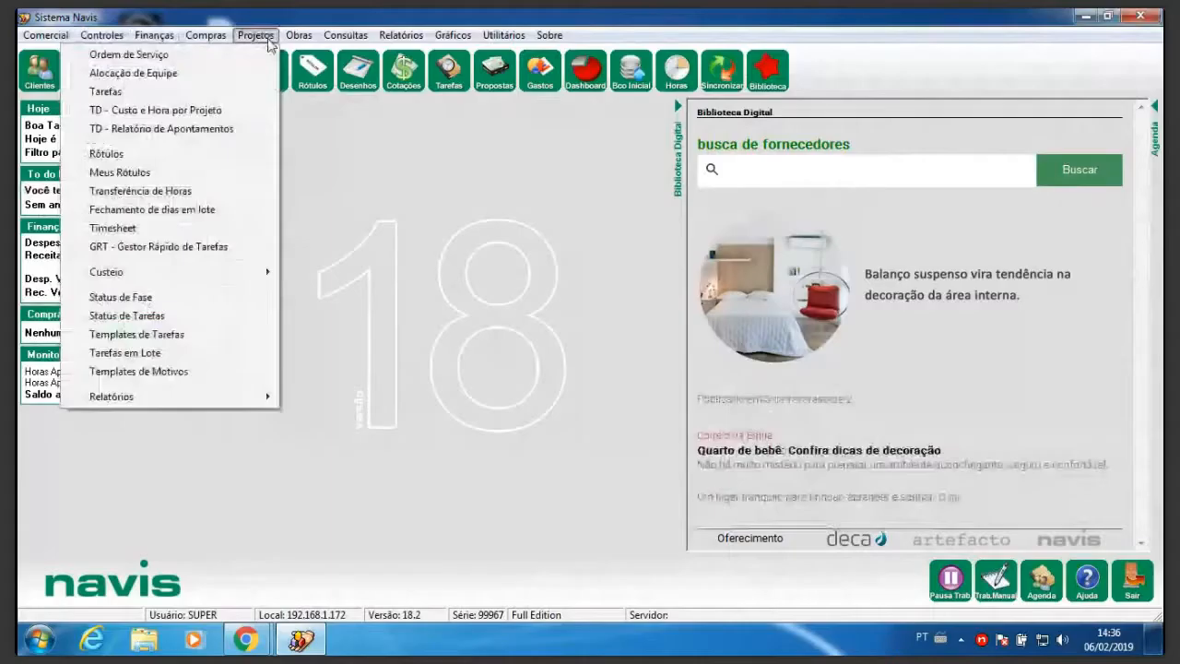
pyautogui.click(155, 55)
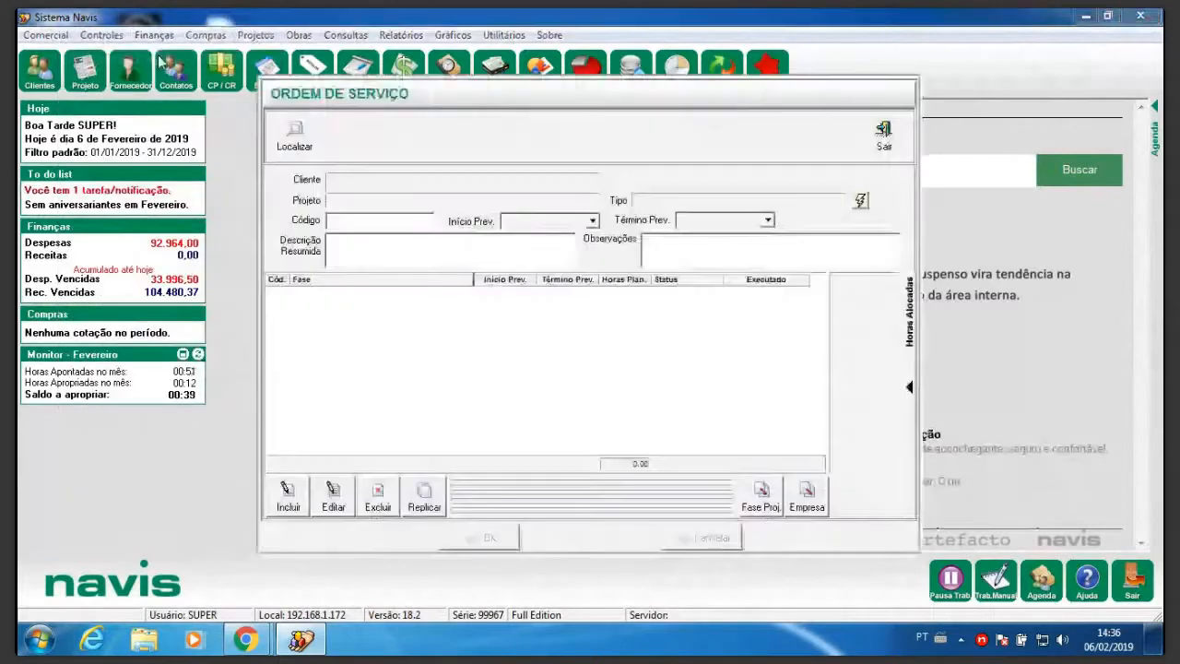
pyautogui.click(293, 143)
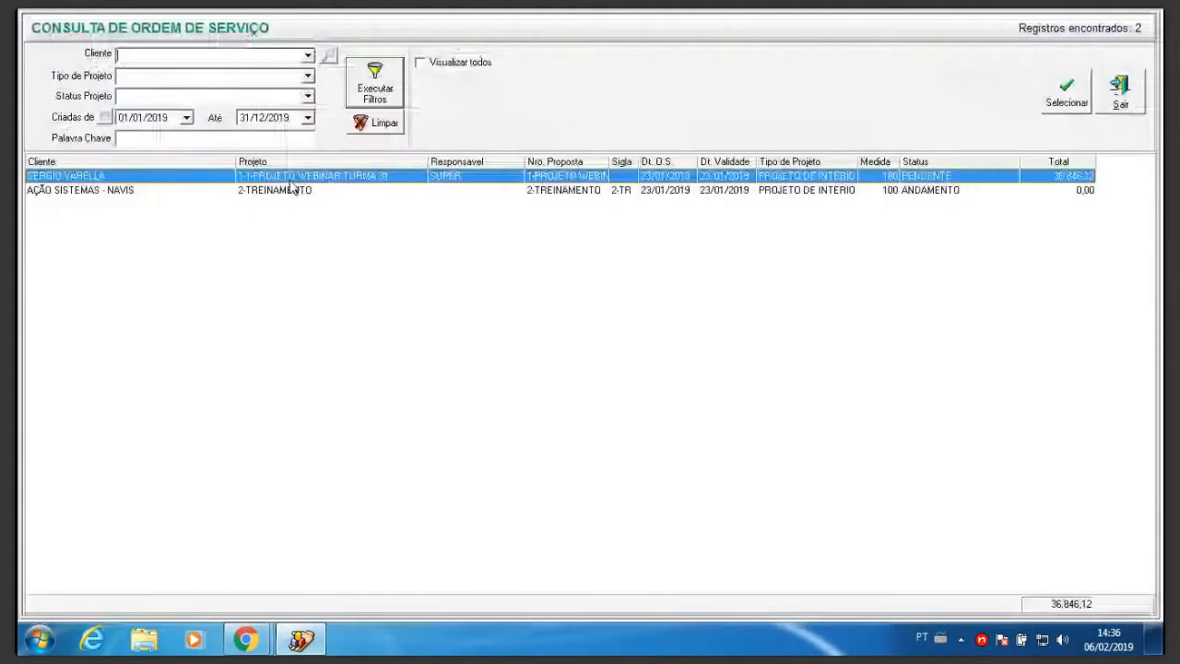
pyautogui.doubleClick(126, 178)
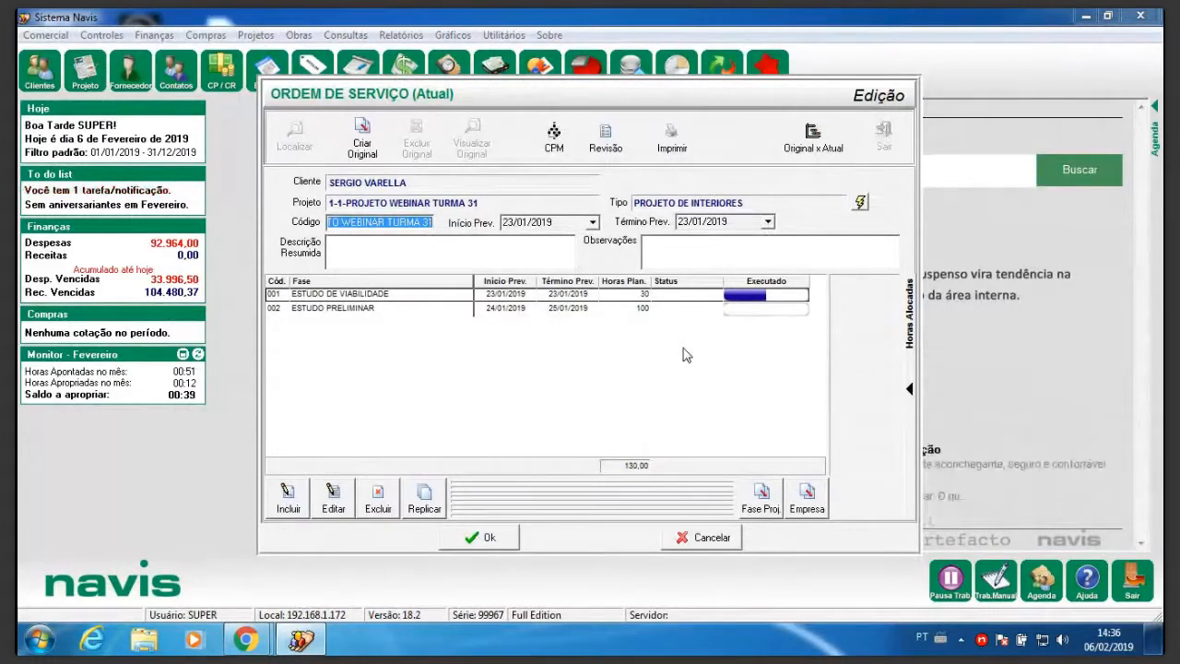
# Create the original copy of the service order with the observation ORIGINAL.
pyautogui.click(361, 138)
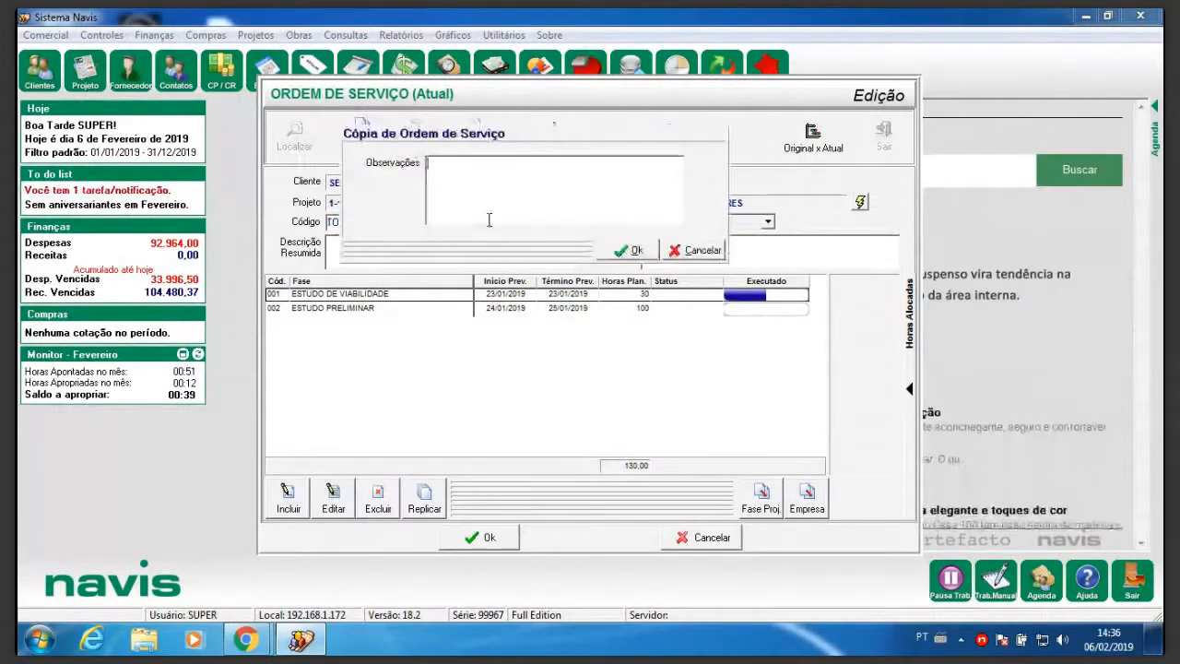
pyautogui.write('ORIGINAL')
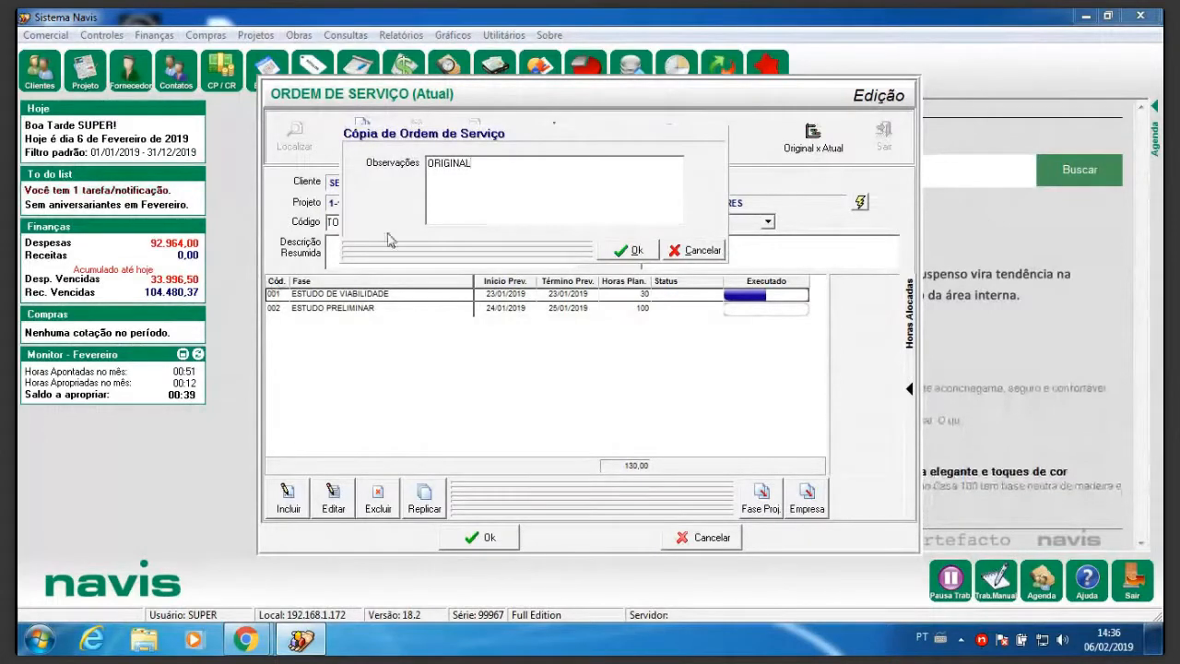
pyautogui.click(636, 251)
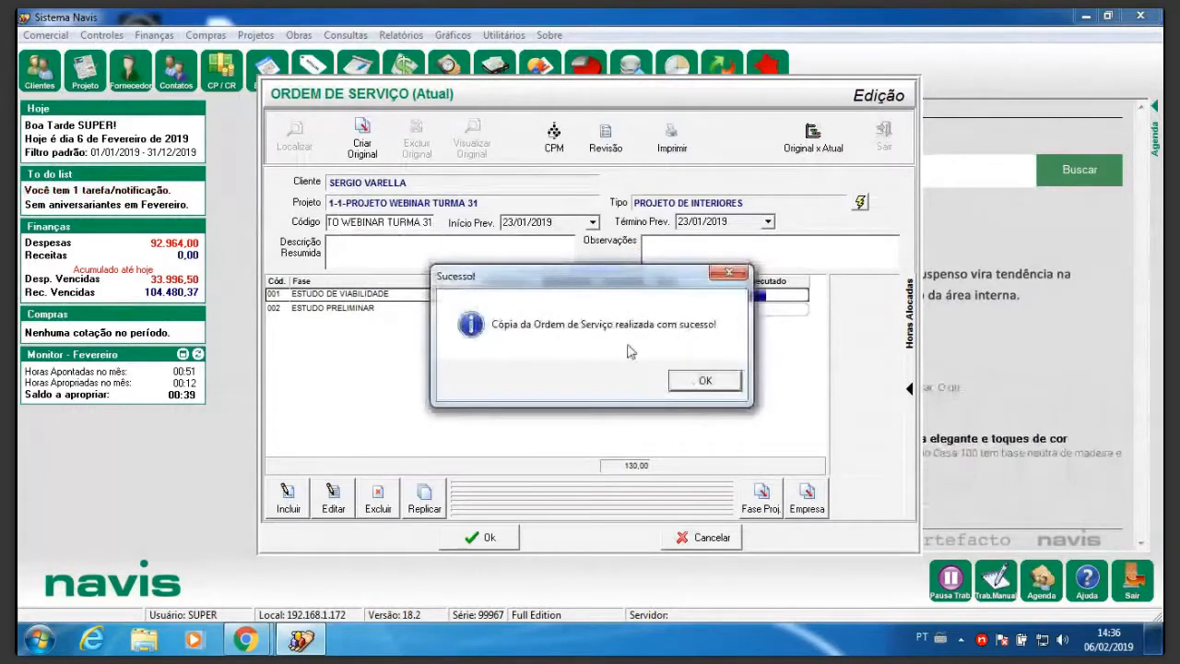
pyautogui.click(701, 380)
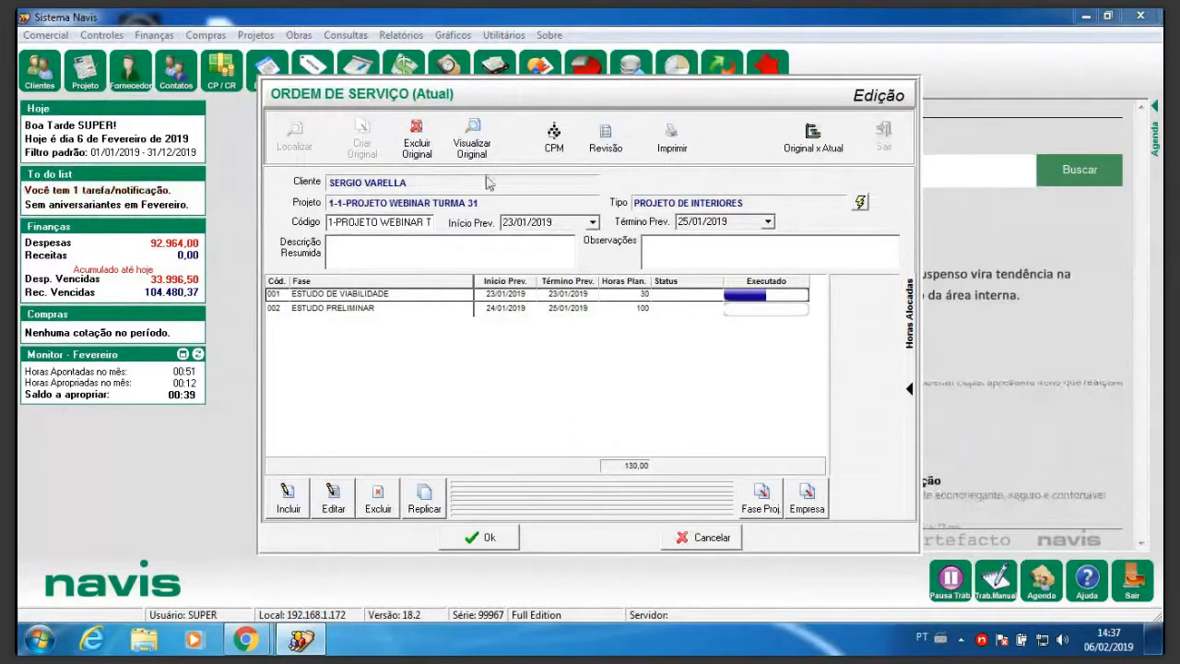
# View the original version of the service order, review both phases' dates and planned hours, and return to the current version.
pyautogui.click(474, 137)
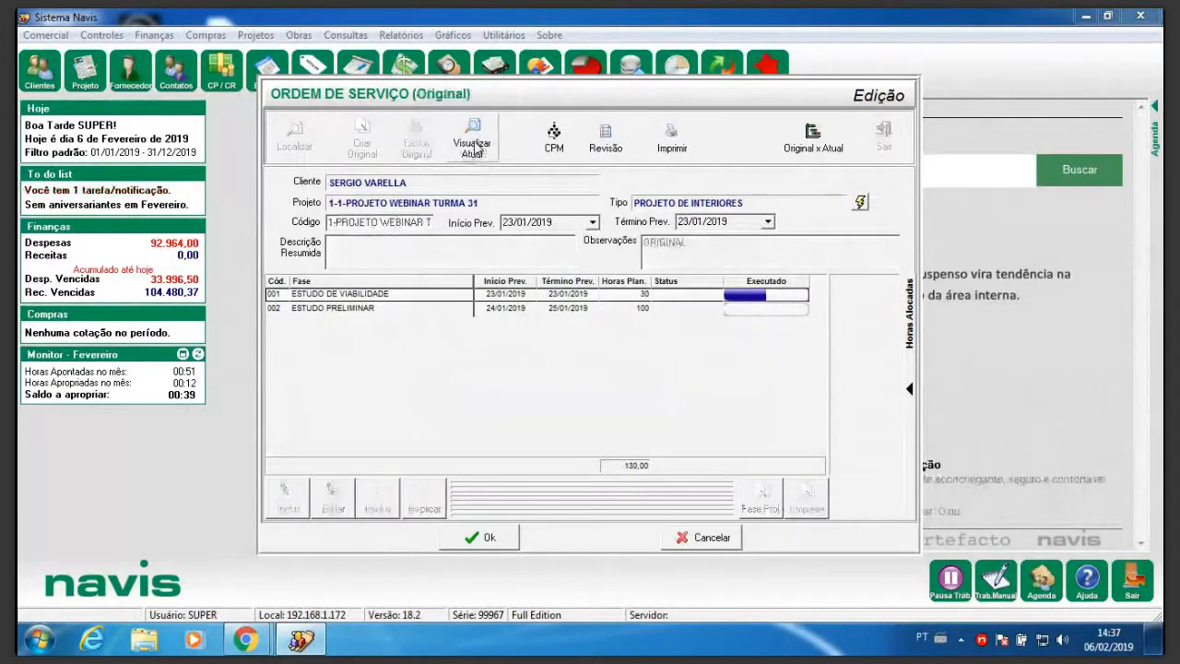
pyautogui.click(358, 322)
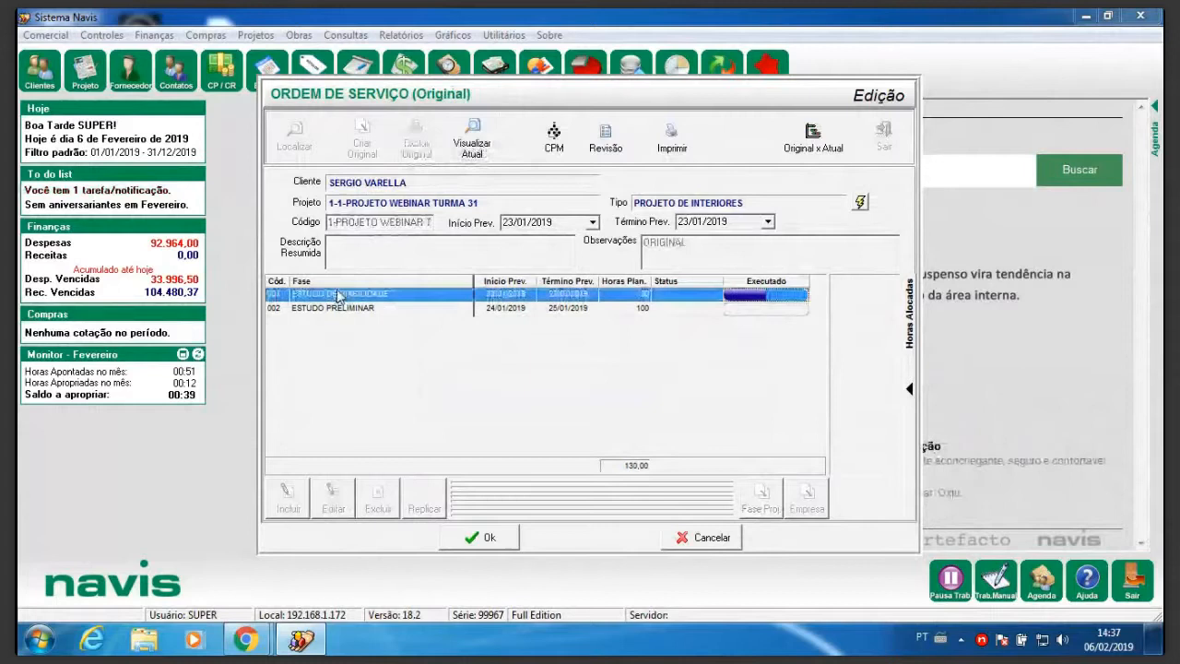
pyautogui.click(553, 307)
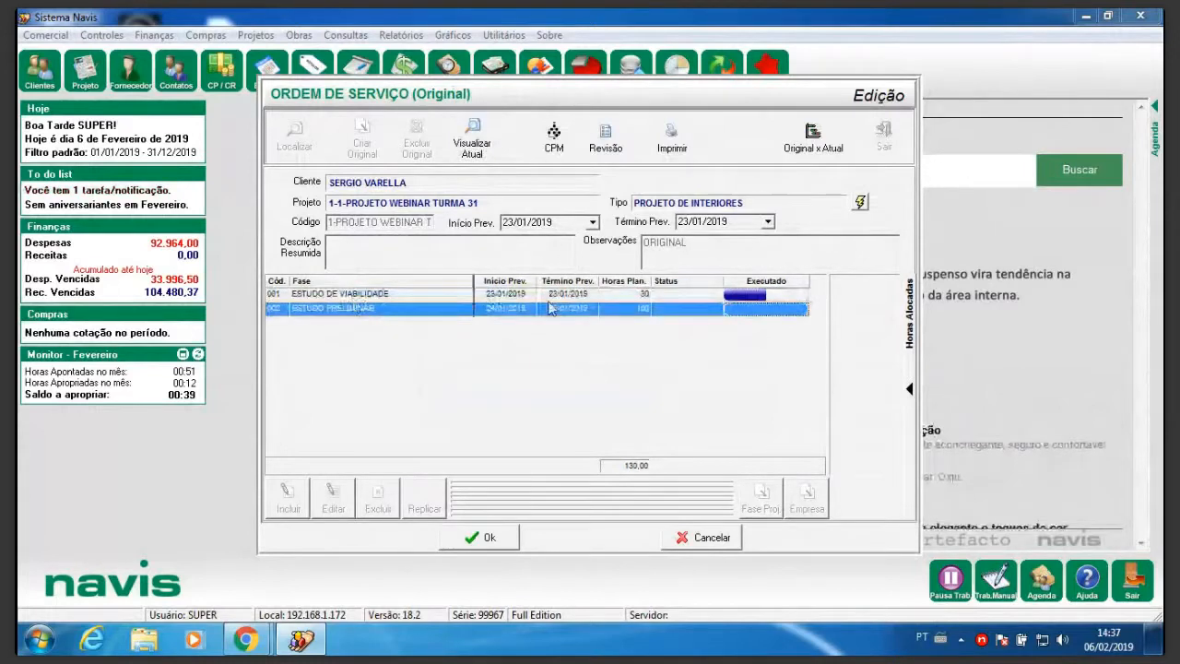
pyautogui.click(585, 297)
pyautogui.click(623, 312)
pyautogui.click(615, 299)
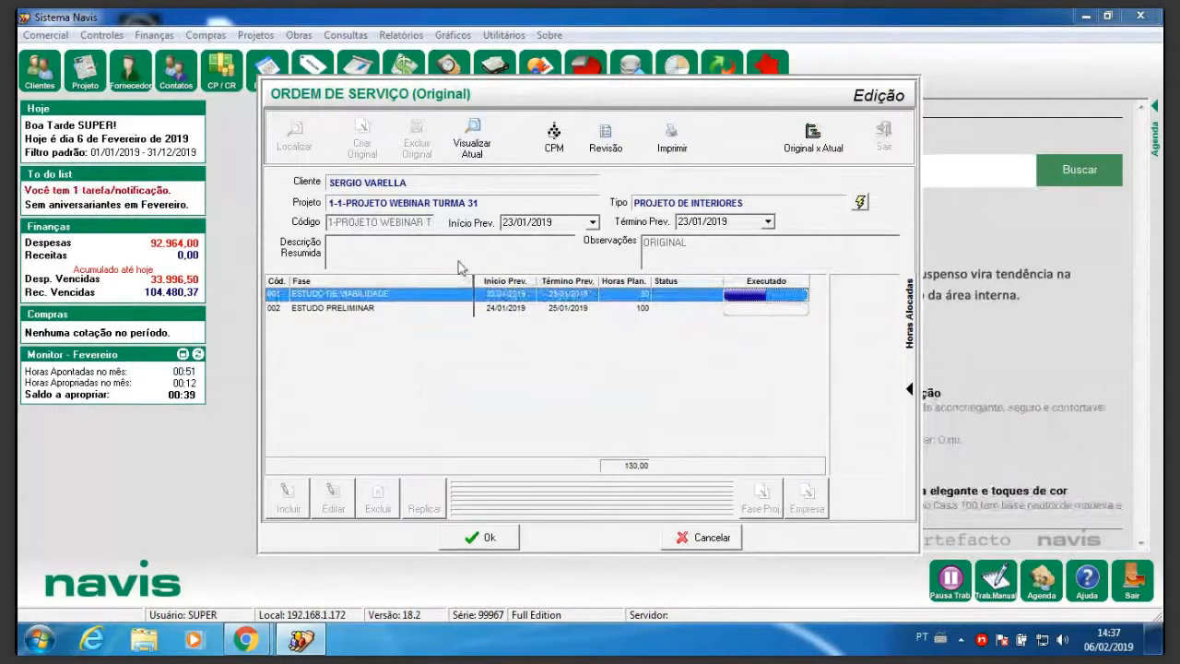
pyautogui.click(470, 147)
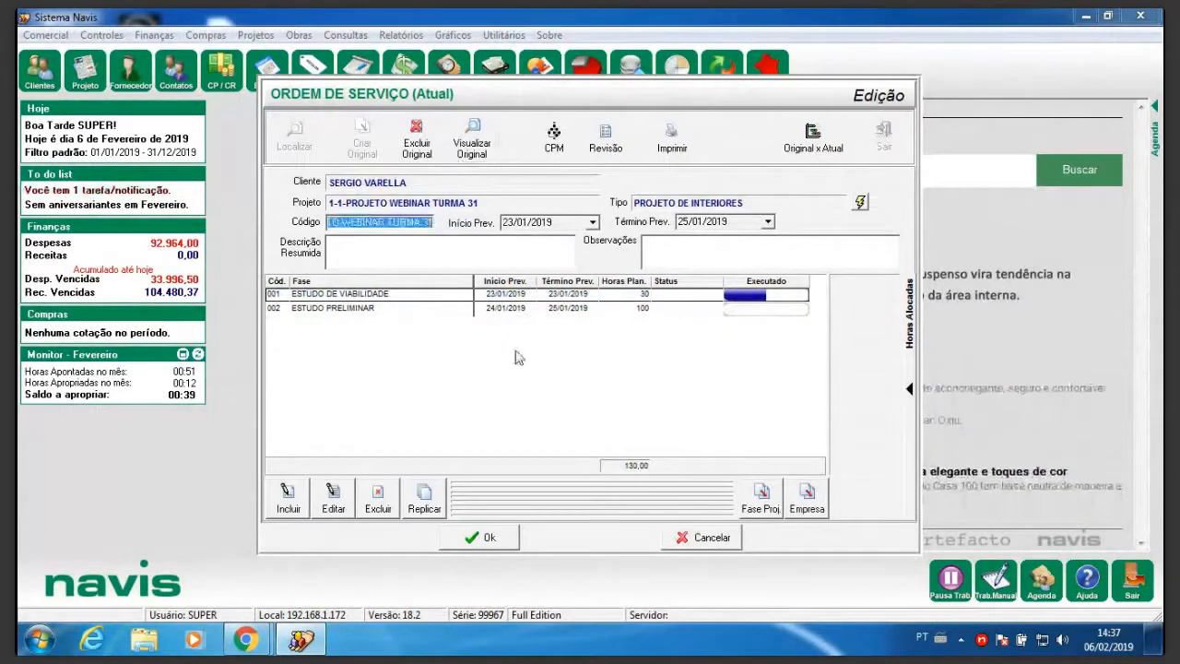
# Edit phase 001 ESTUDO DE VIABILIDADE with 50 planned hours, end date 25/01/2019 and status ANDAMENTO, and save the change.
pyautogui.click(333, 499)
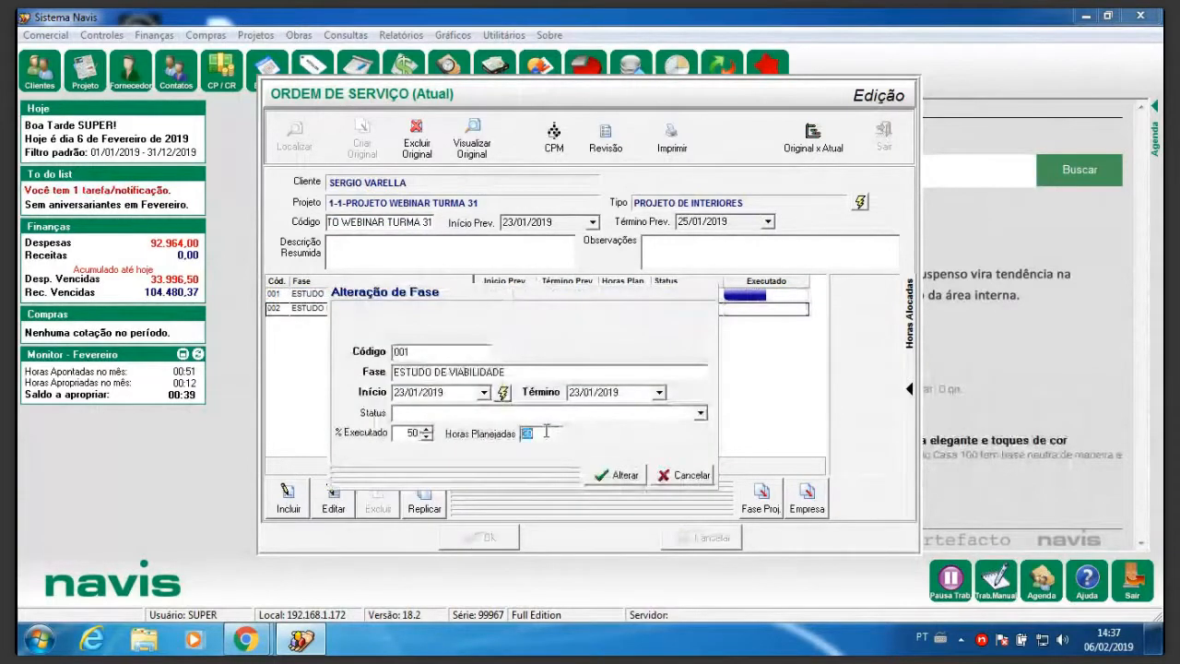
pyautogui.write('50')
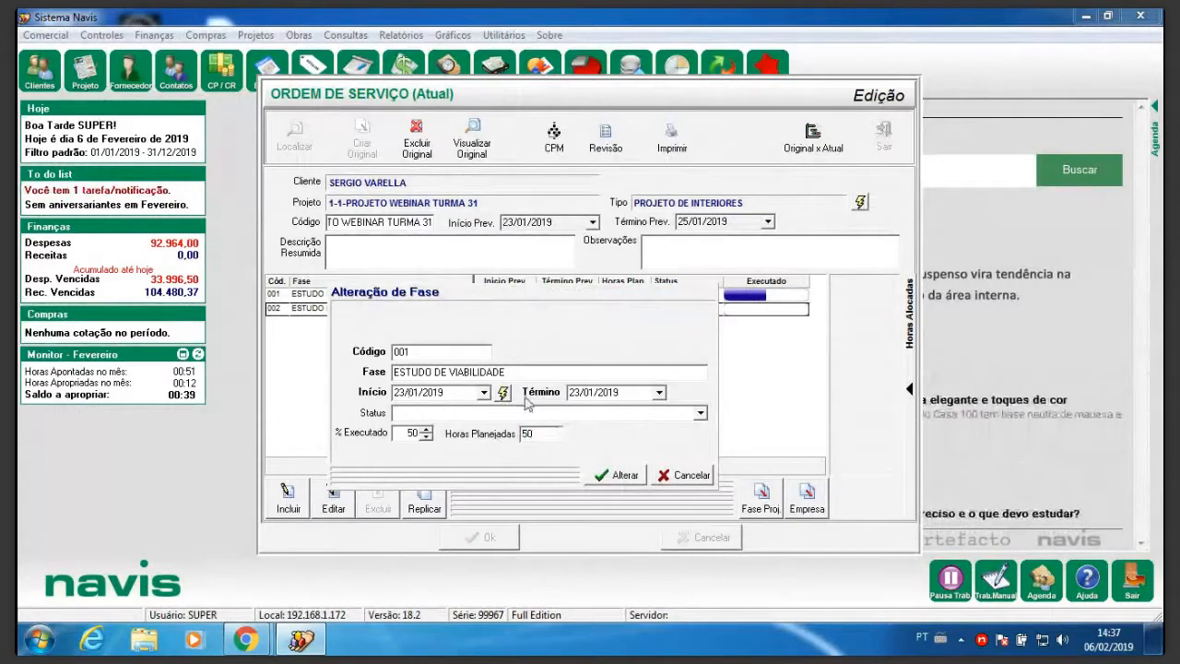
pyautogui.click(583, 393)
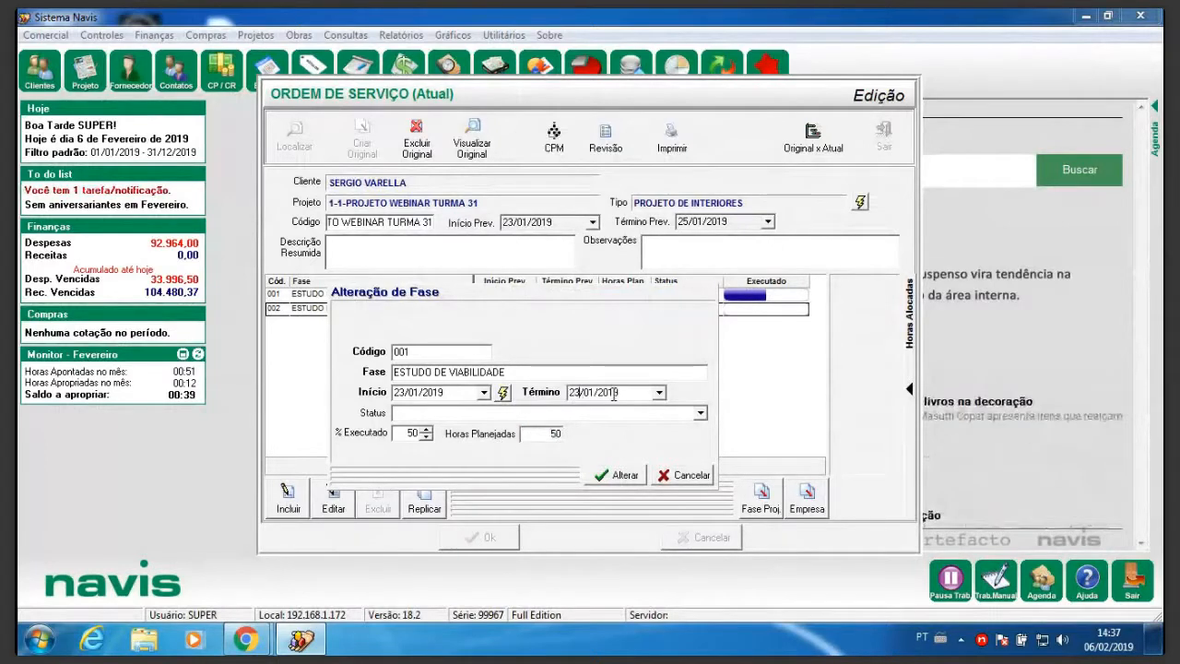
pyautogui.write('5')
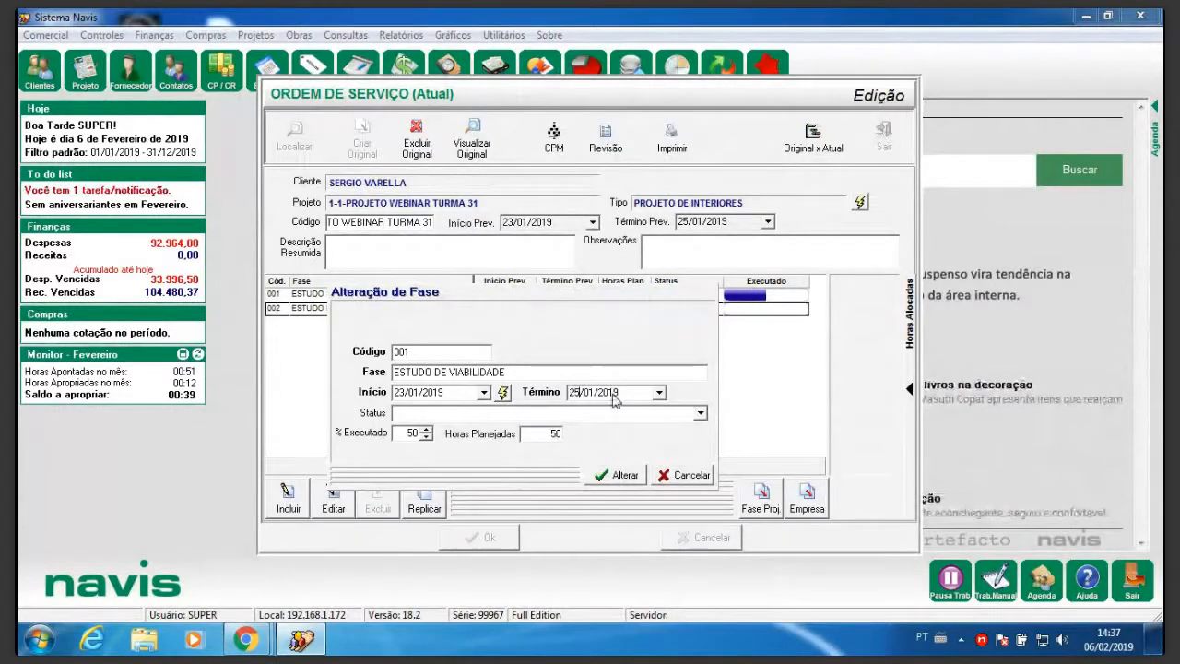
pyautogui.click(700, 412)
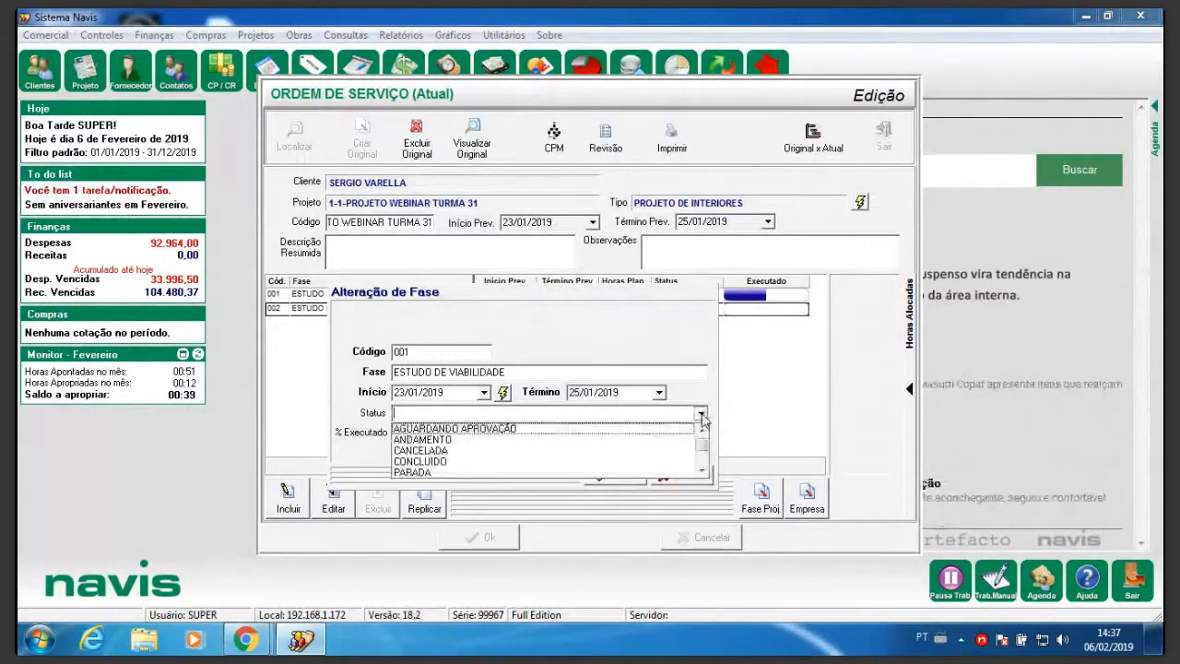
pyautogui.click(423, 440)
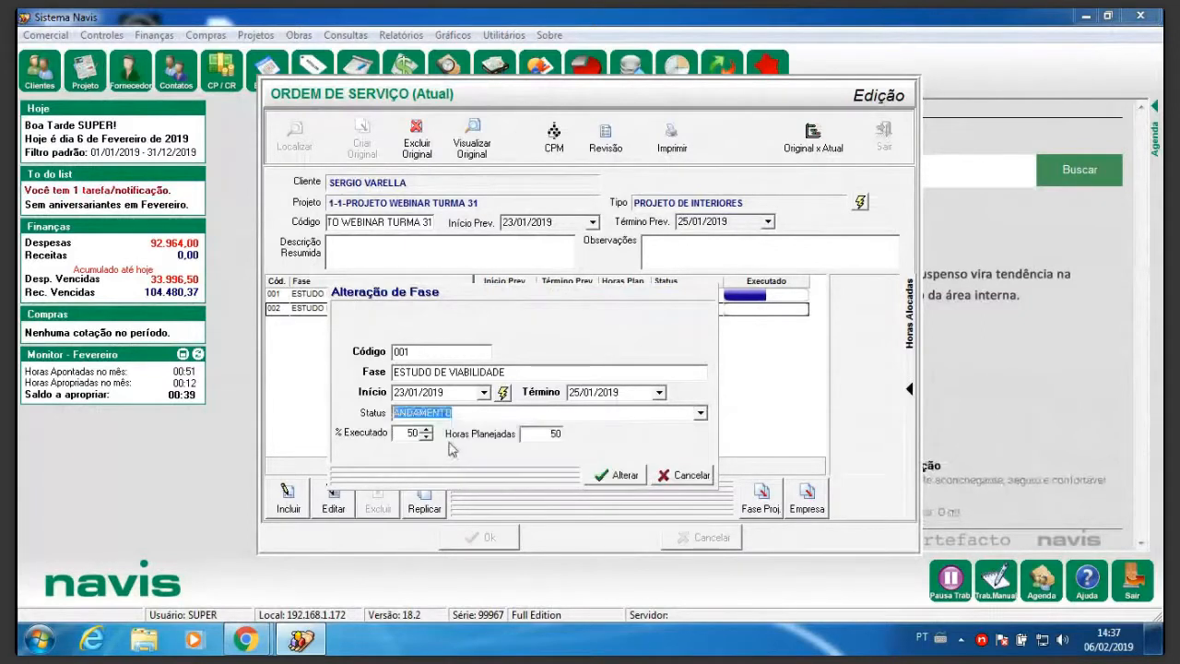
pyautogui.click(630, 479)
pyautogui.click(691, 403)
# Set phase 002 ESTUDO PRELIMINAR to 120 planned hours and start date 25/01/2019, declining the automatic end date adjustment.
pyautogui.click(541, 308)
pyautogui.click(333, 498)
pyautogui.doubleClick(538, 433)
pyautogui.write('120')
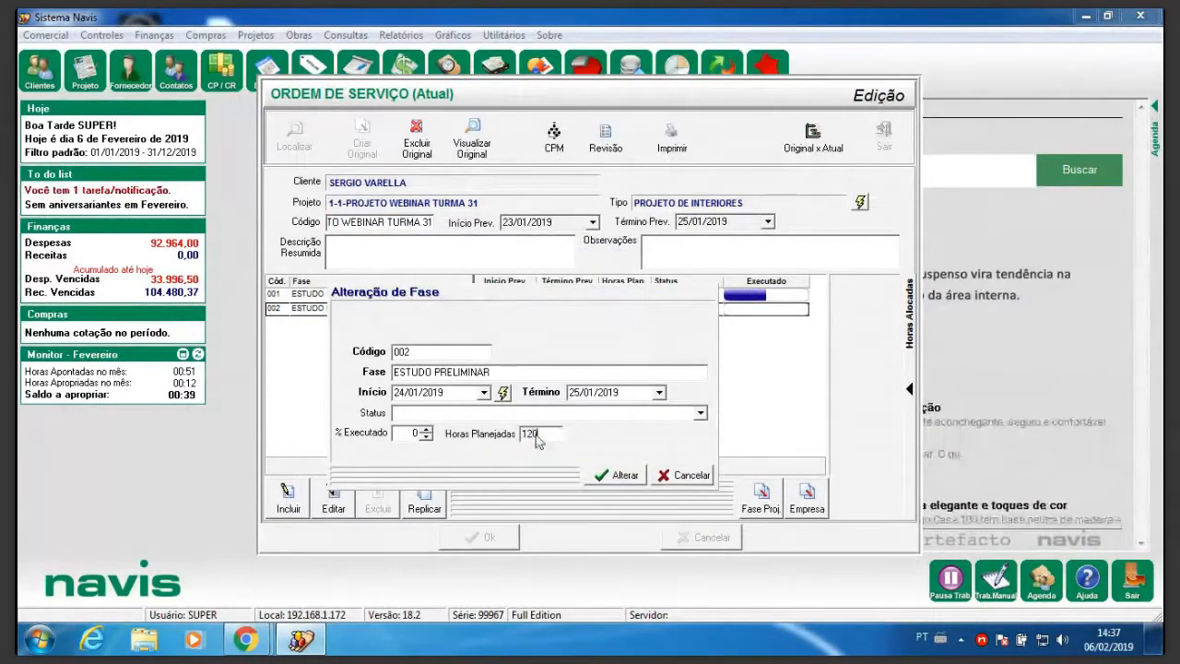
pyautogui.click(418, 392)
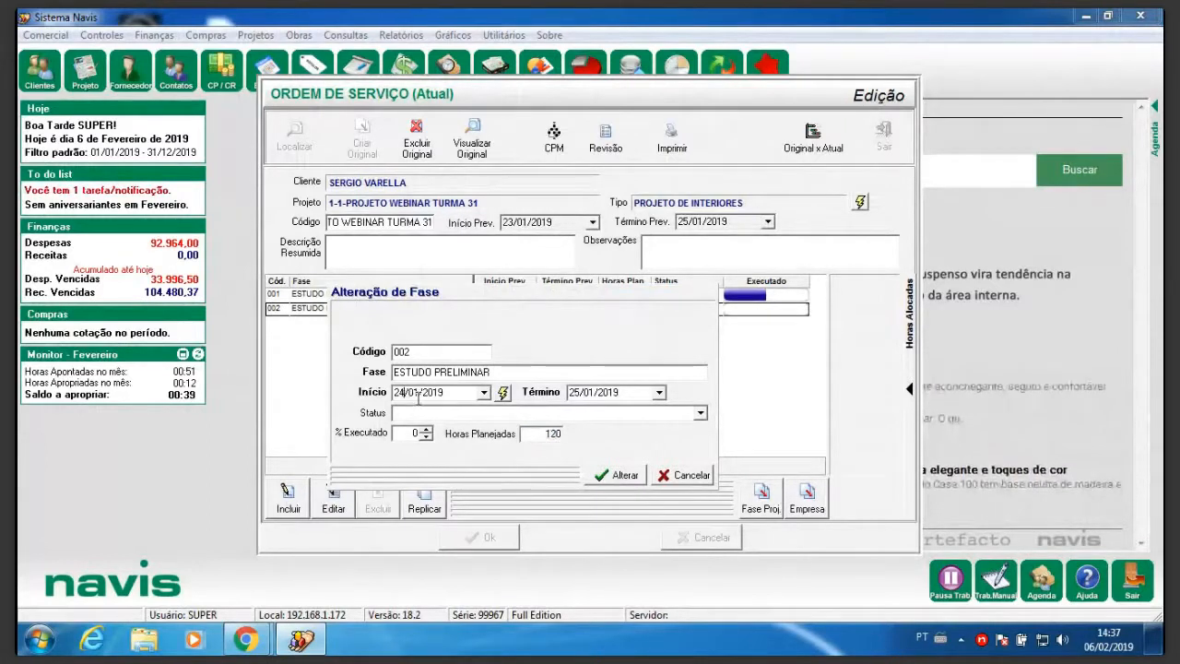
pyautogui.press('BackSpace')
pyautogui.write('5')
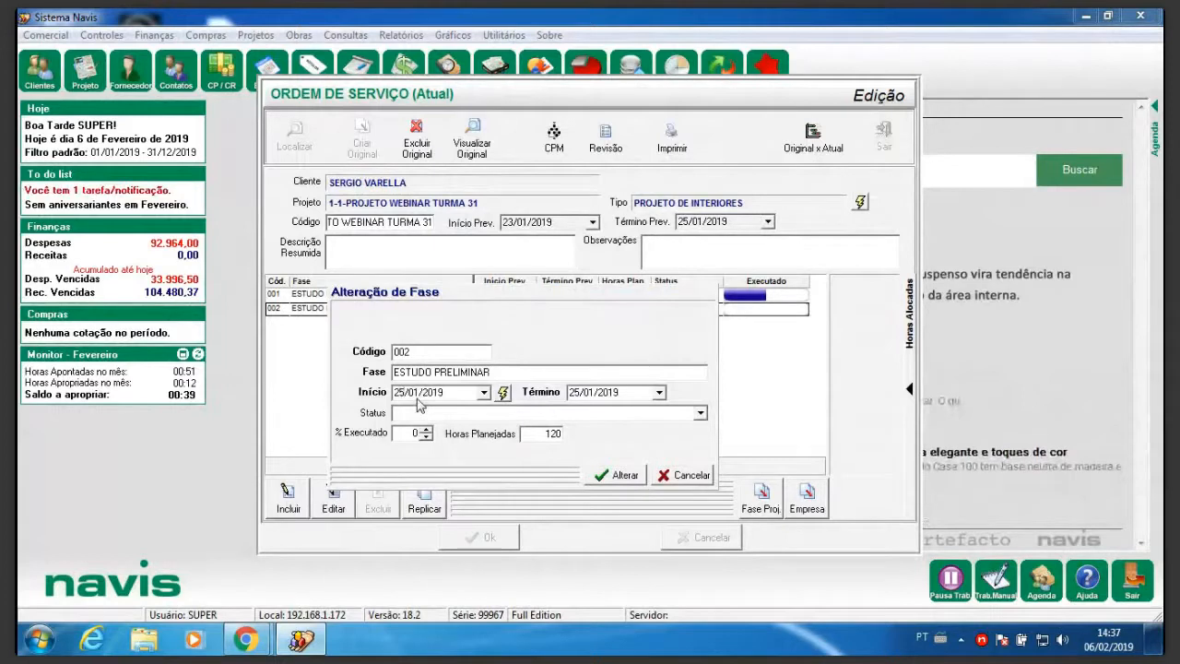
pyautogui.click(580, 393)
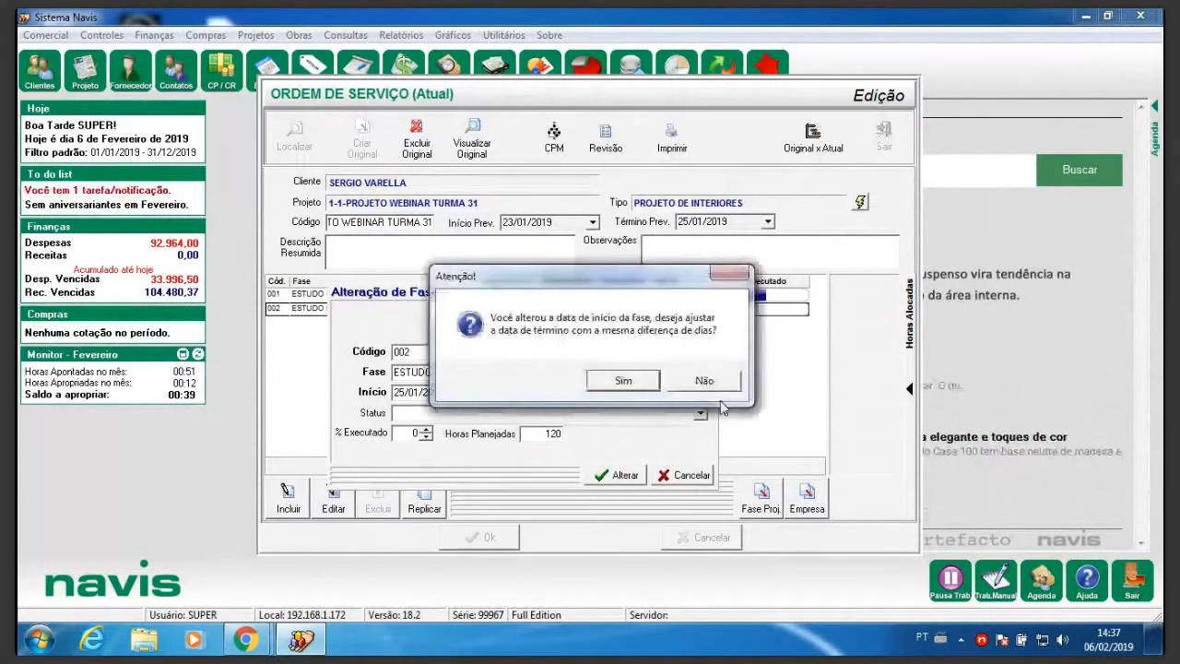
pyautogui.press('Right')
pyautogui.press('Return')
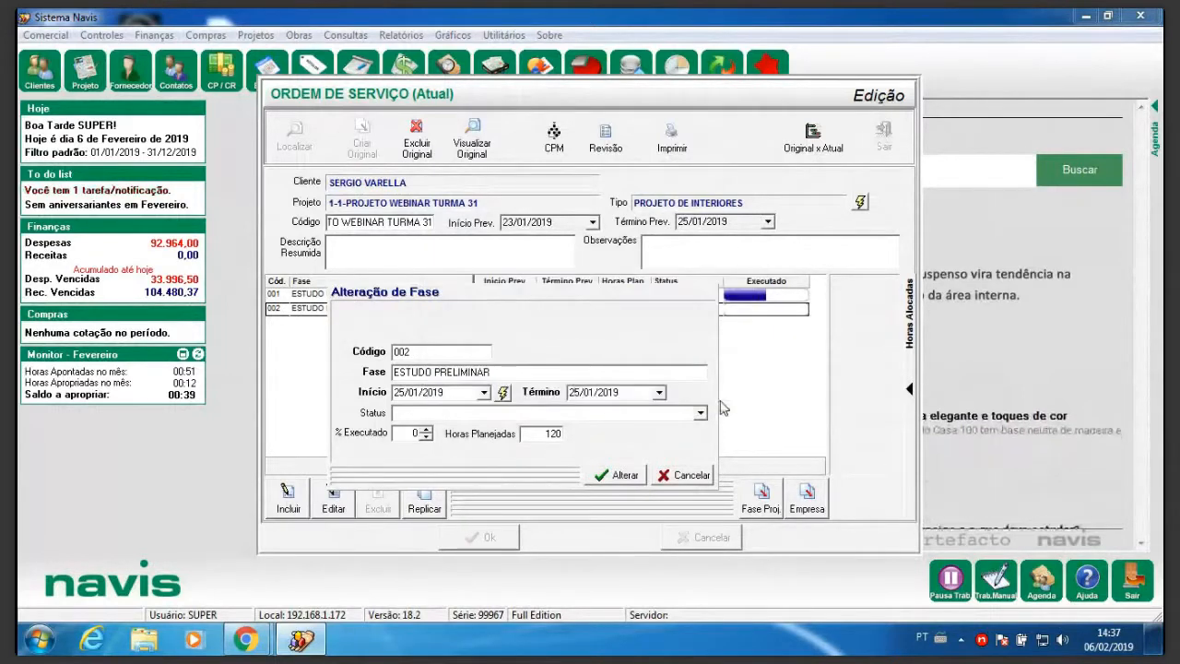
# Set the end date of ESTUDO PRELIMINAR to 31/01/2019 and its status to PARADA, and save the phase.
pyautogui.write('31')
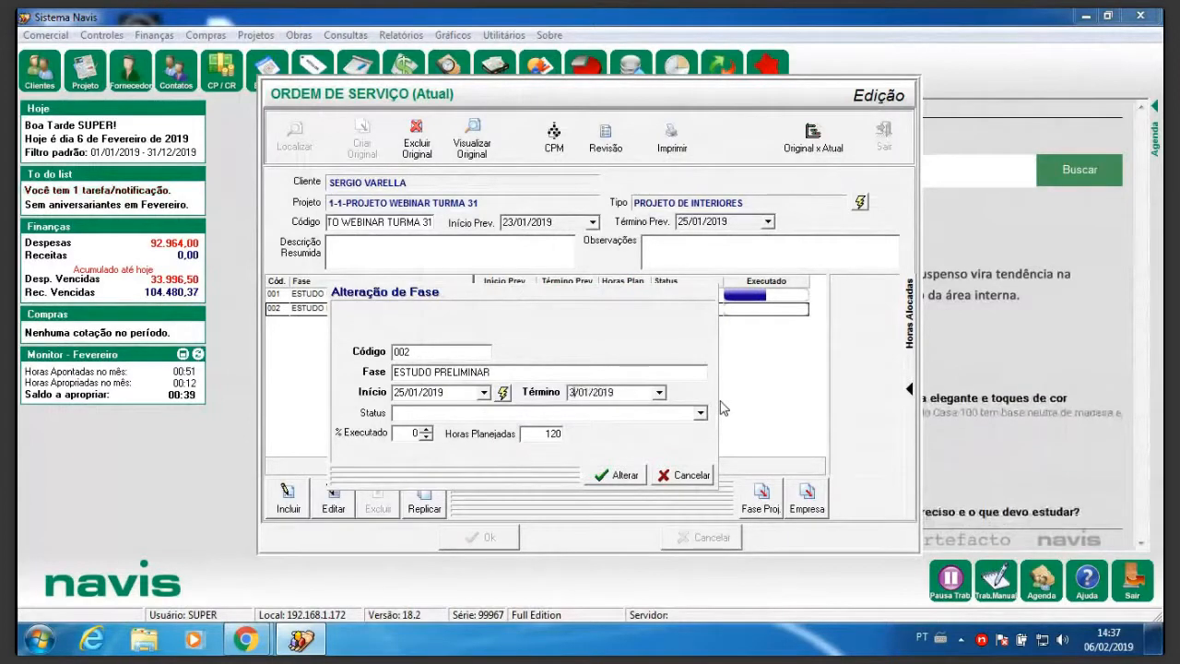
pyautogui.click(700, 412)
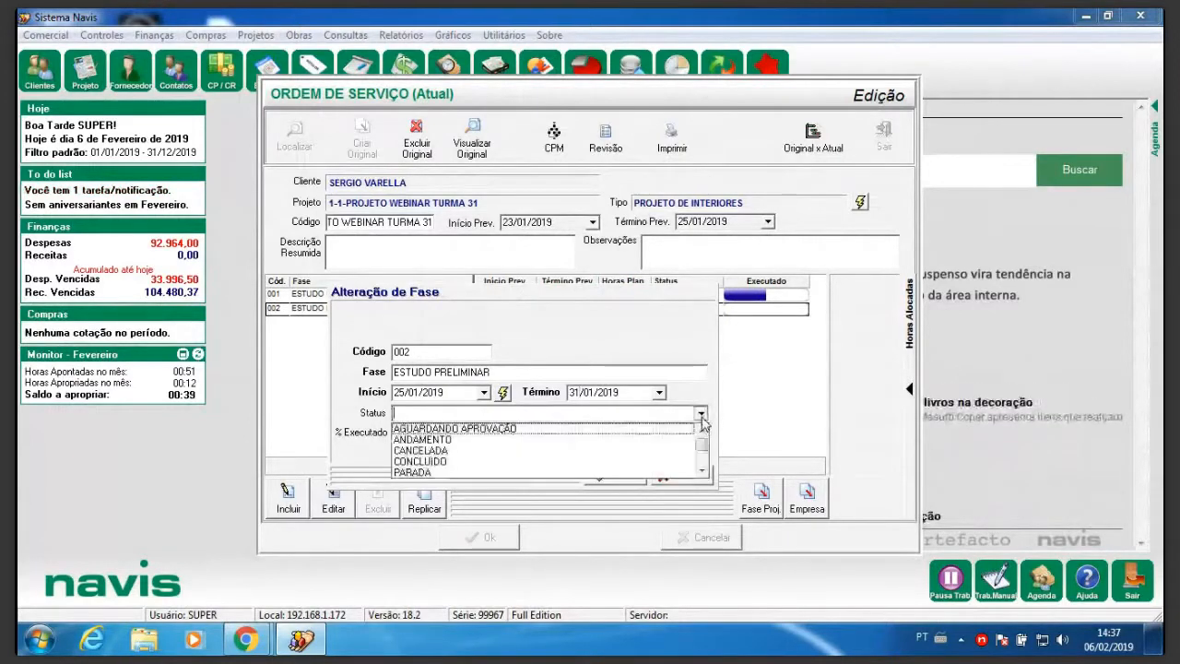
pyautogui.click(435, 473)
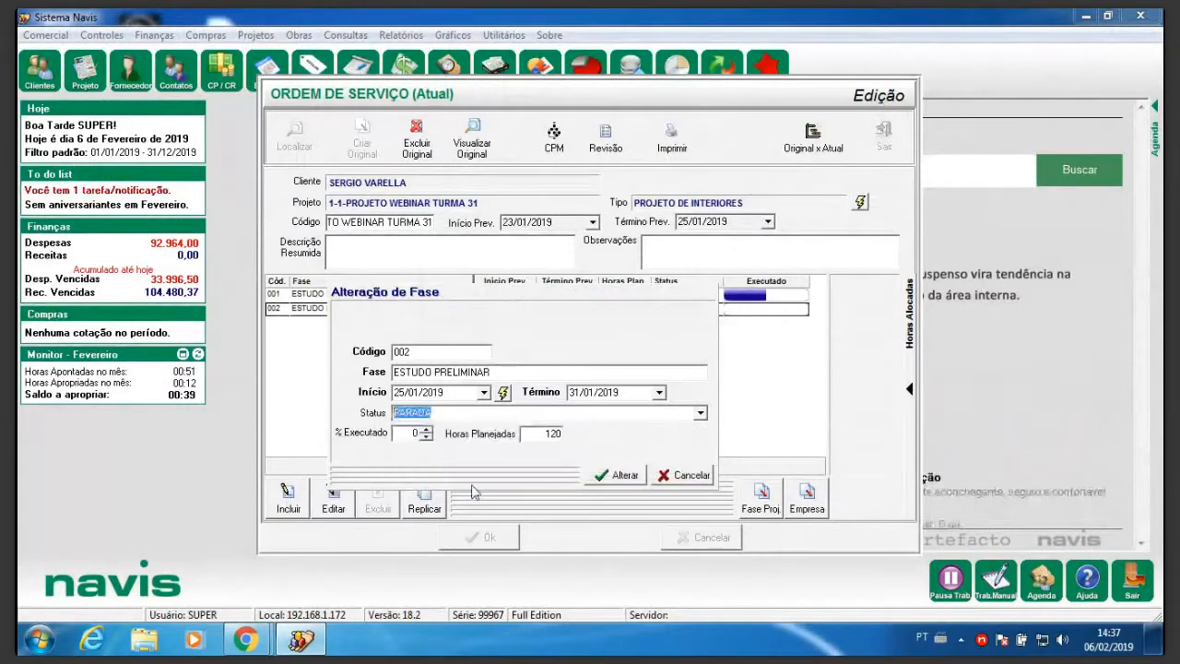
pyautogui.click(614, 480)
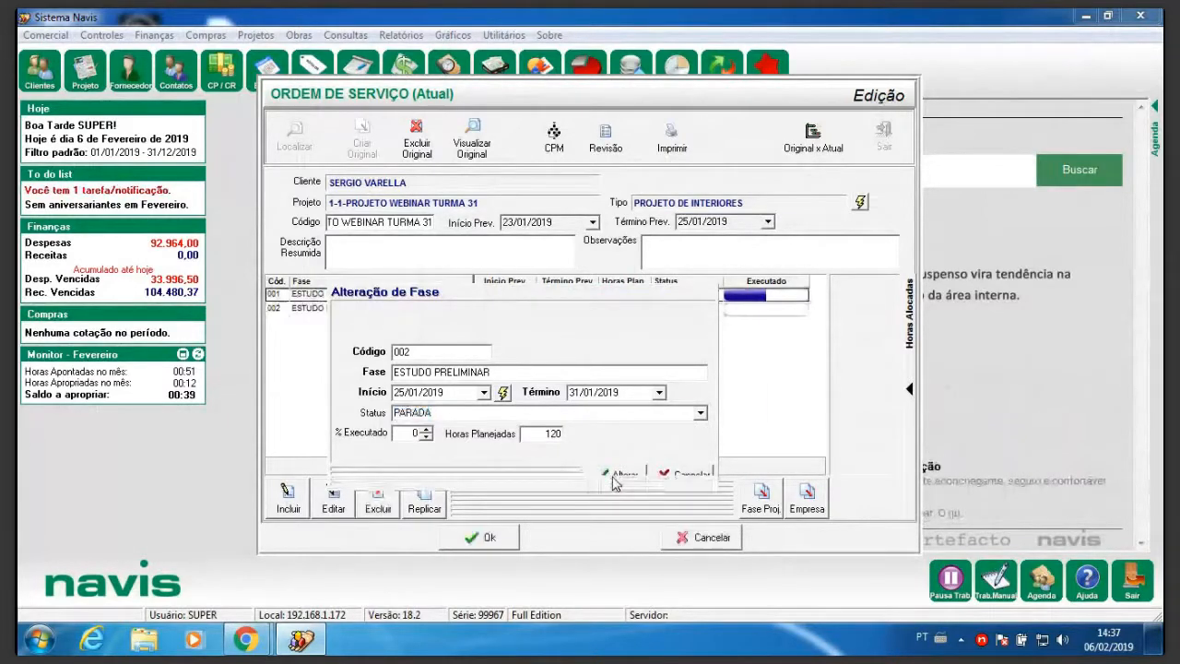
pyautogui.click(698, 391)
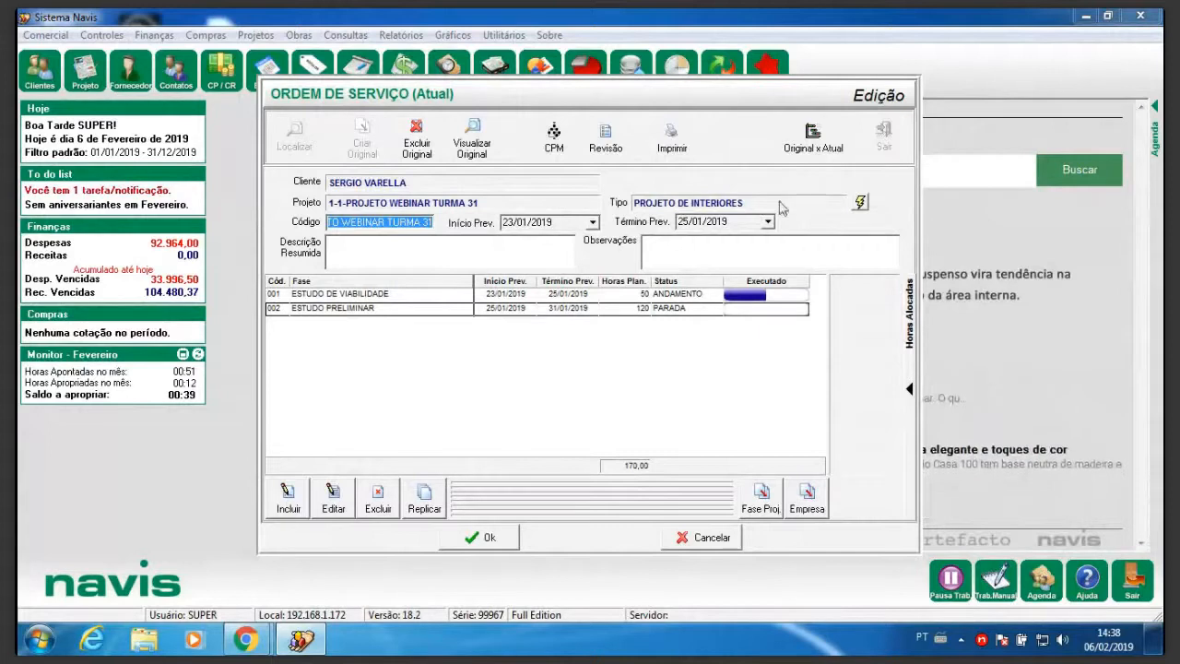
# Compare the original and current phase schedules in the Original x Atual chart, try the monthly and quarterly scales, and close it.
pyautogui.click(814, 138)
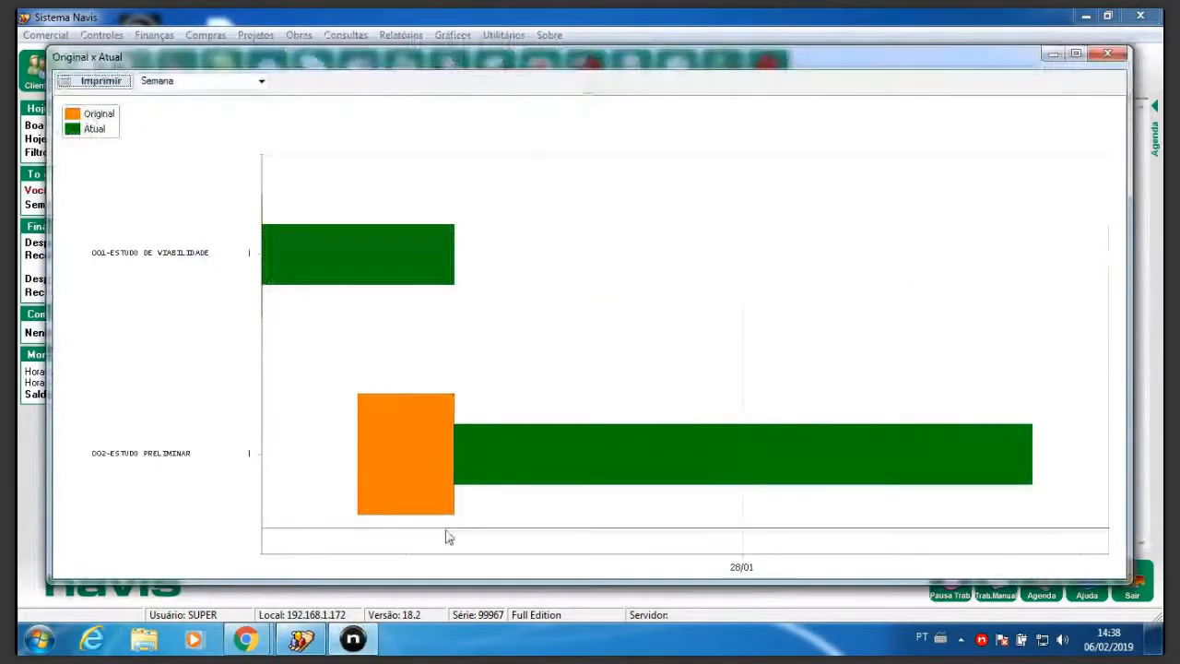
pyautogui.moveTo(467, 494)
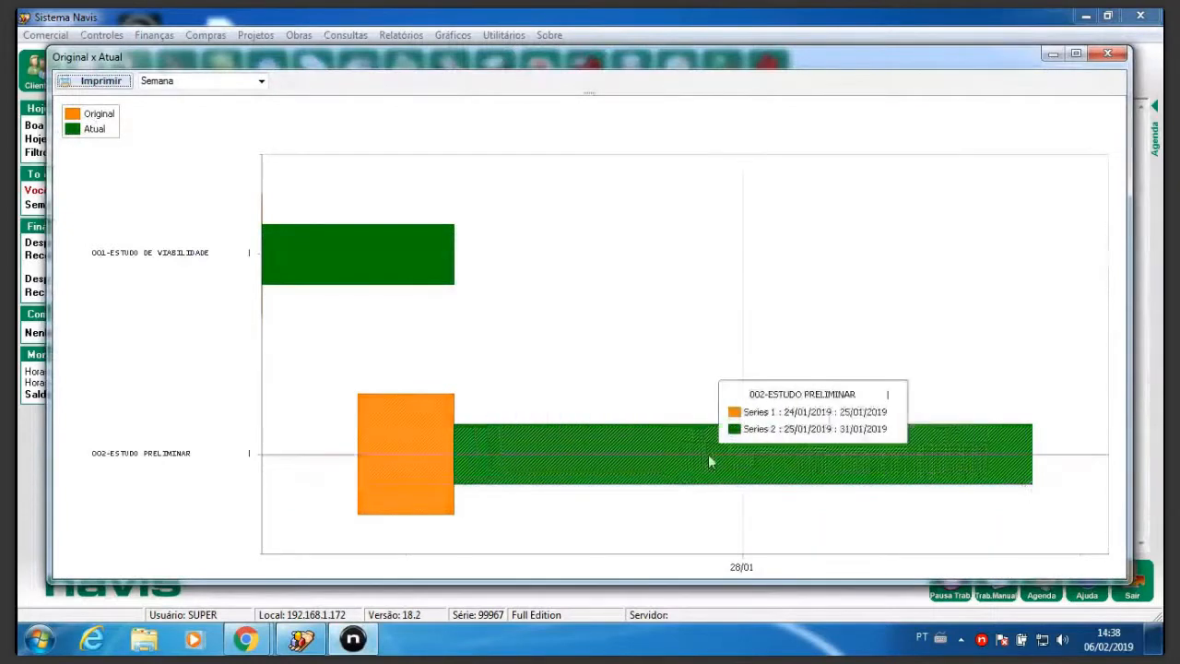
pyautogui.moveTo(387, 492)
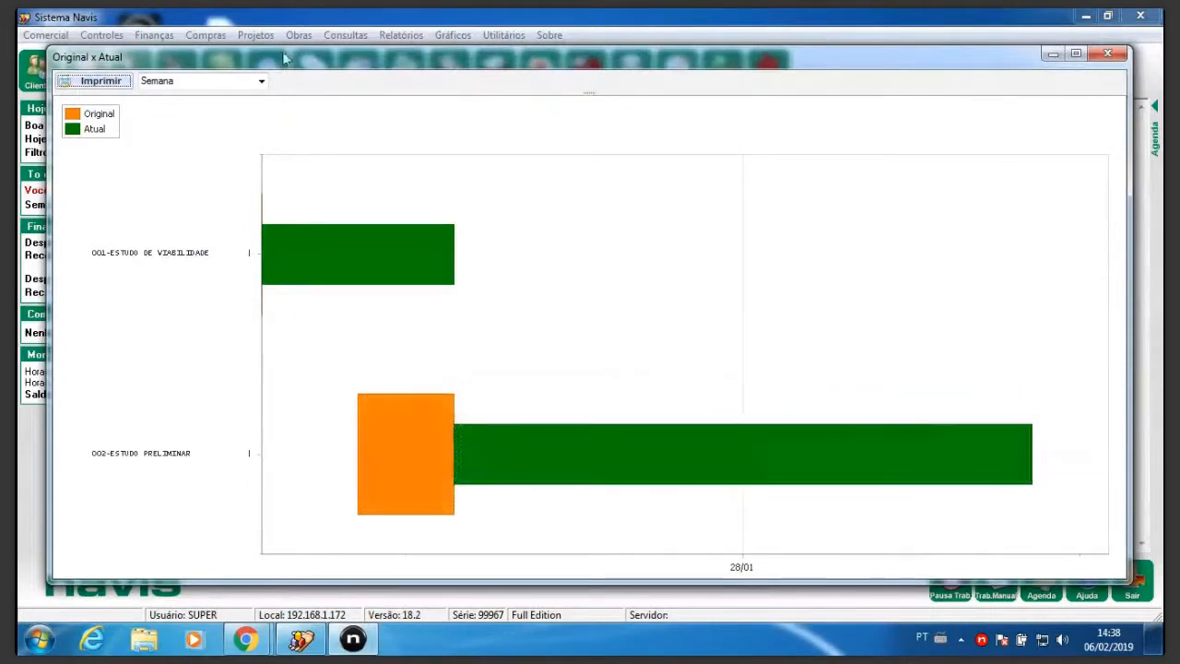
pyautogui.click(259, 84)
pyautogui.click(201, 109)
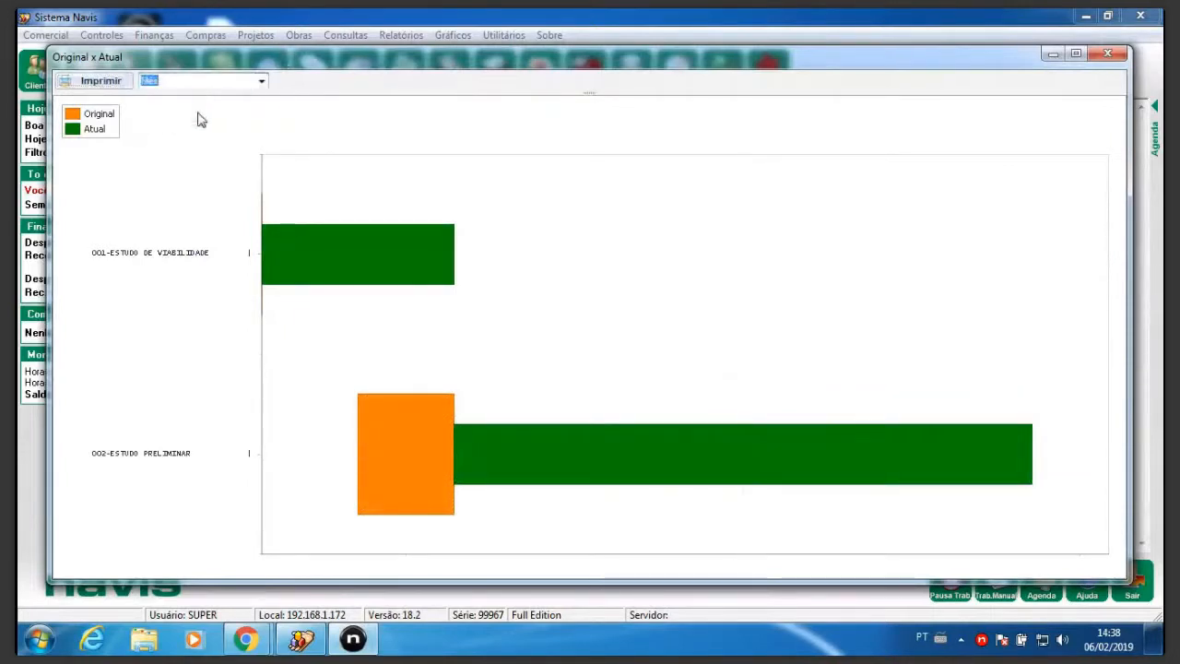
pyautogui.click(262, 83)
pyautogui.click(232, 120)
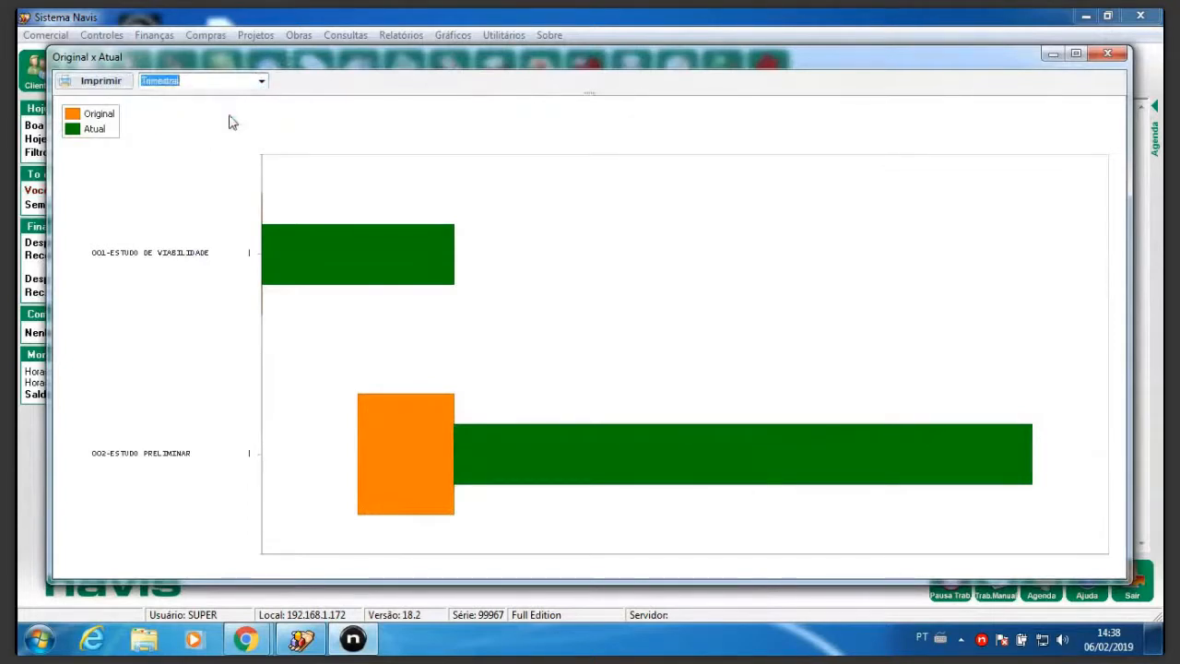
pyautogui.click(1109, 54)
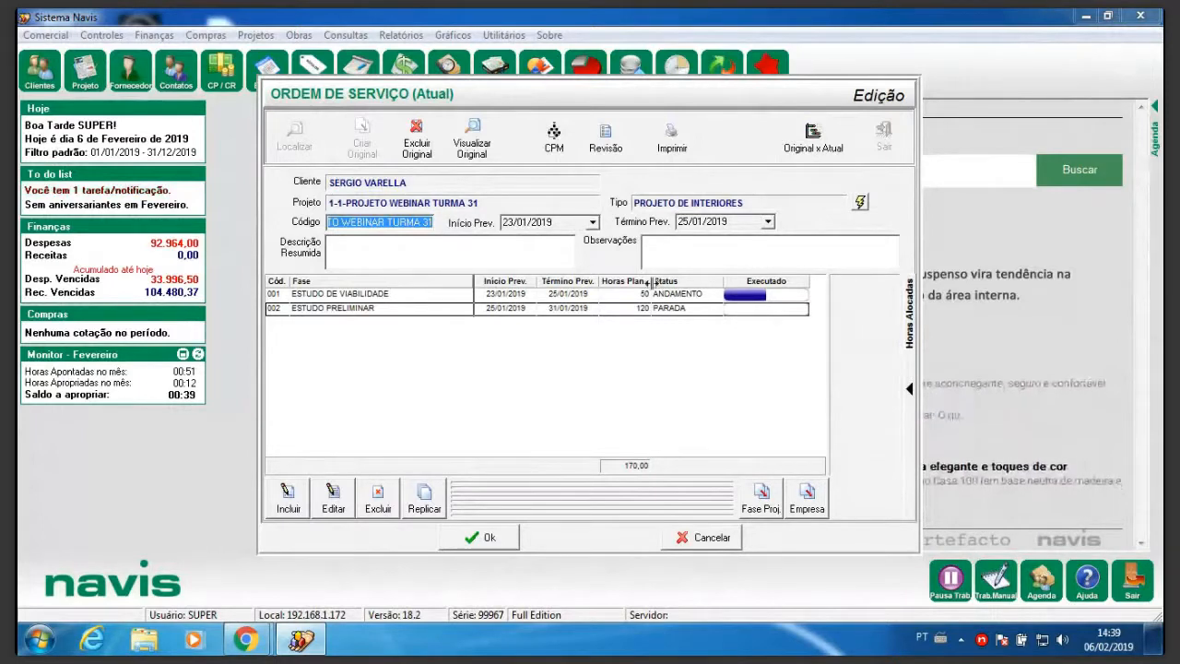
# Open the service order revision, review the proposed and executed hours of both phases, and close it.
pyautogui.click(452, 310)
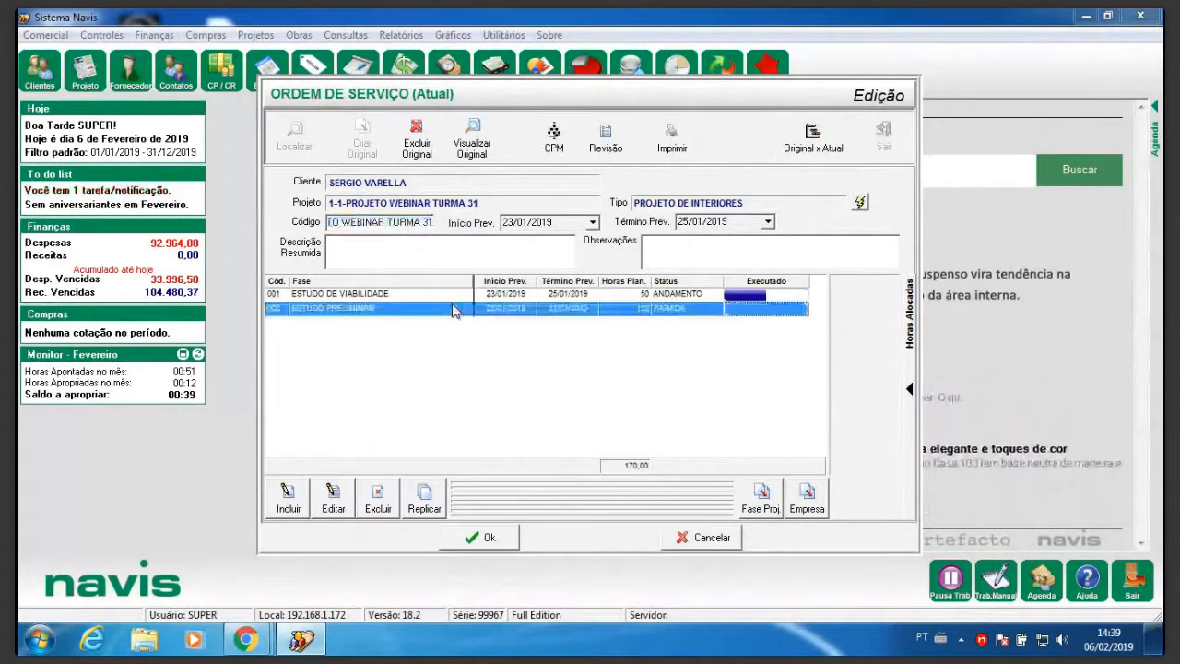
pyautogui.click(613, 137)
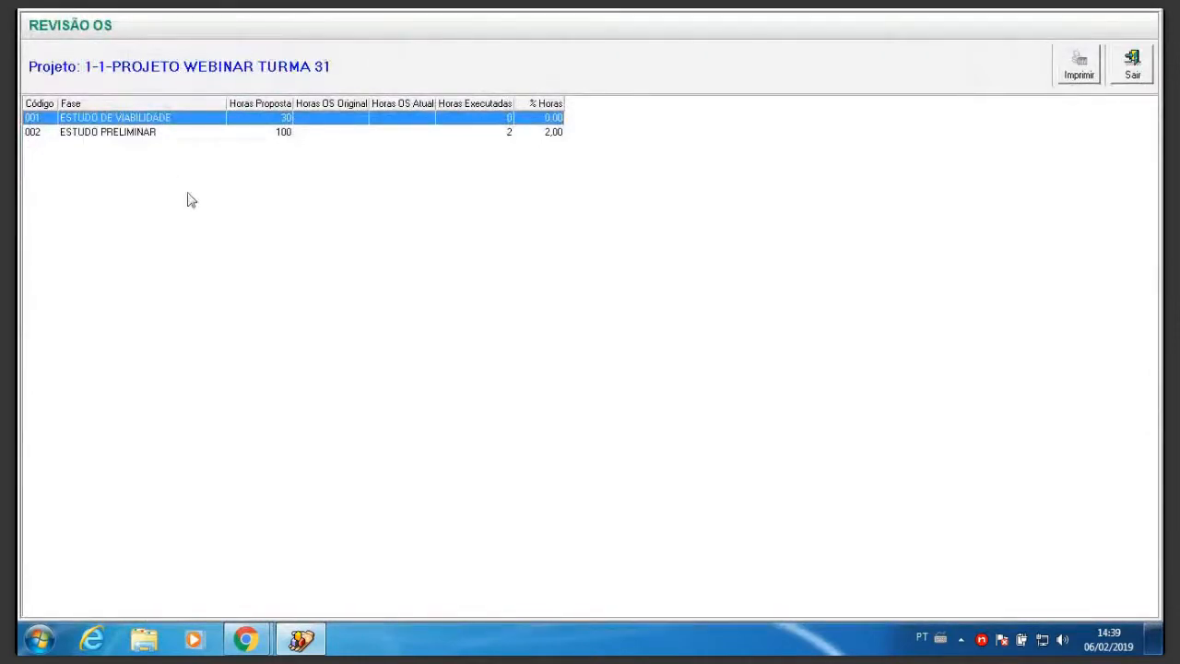
pyautogui.click(95, 136)
pyautogui.click(99, 140)
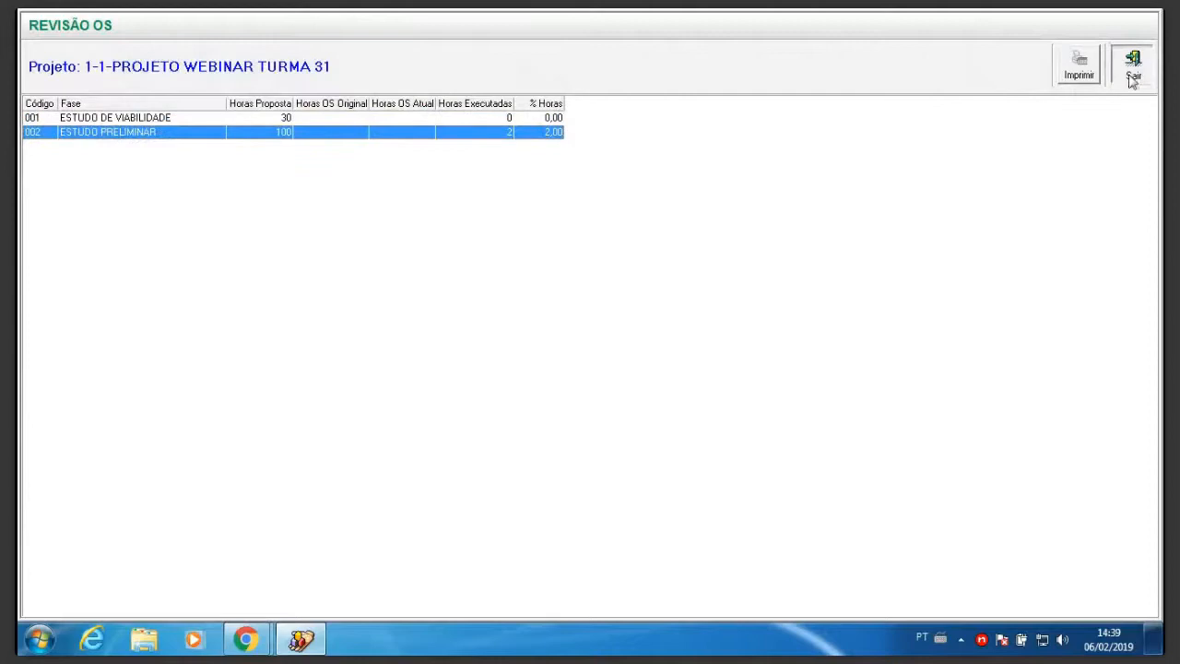
pyautogui.click(1133, 77)
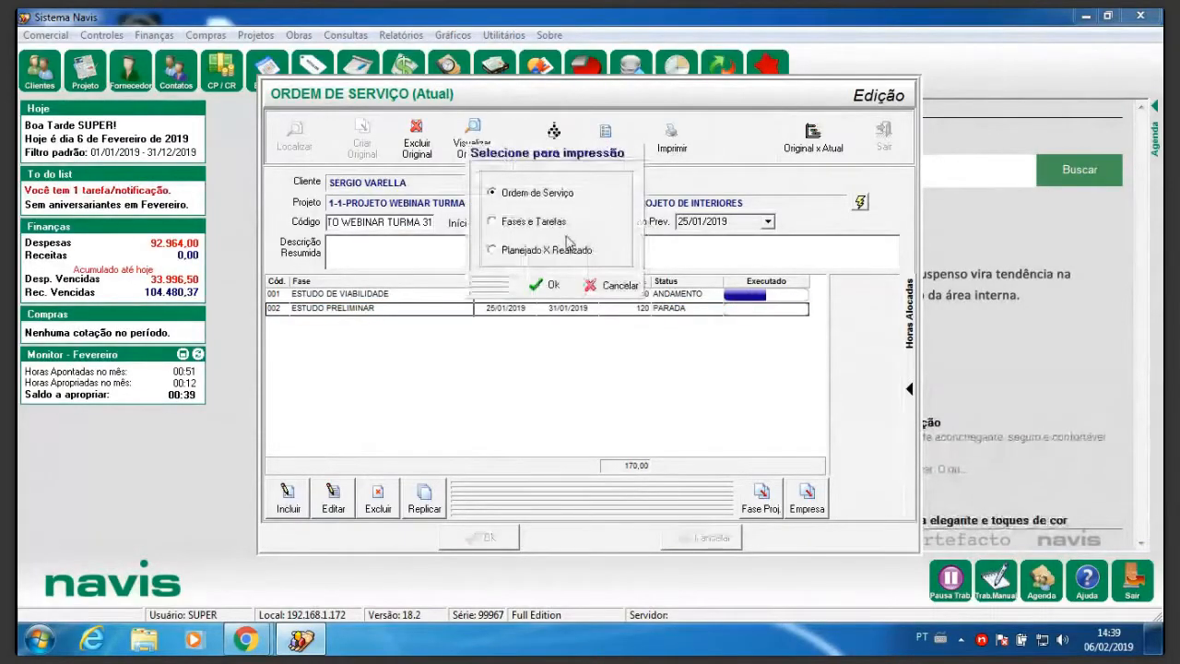
# Preview the Ordem de Serviço report with executed percentages calculated from appropriations, examine it enlarged, and close it.
pyautogui.click(543, 287)
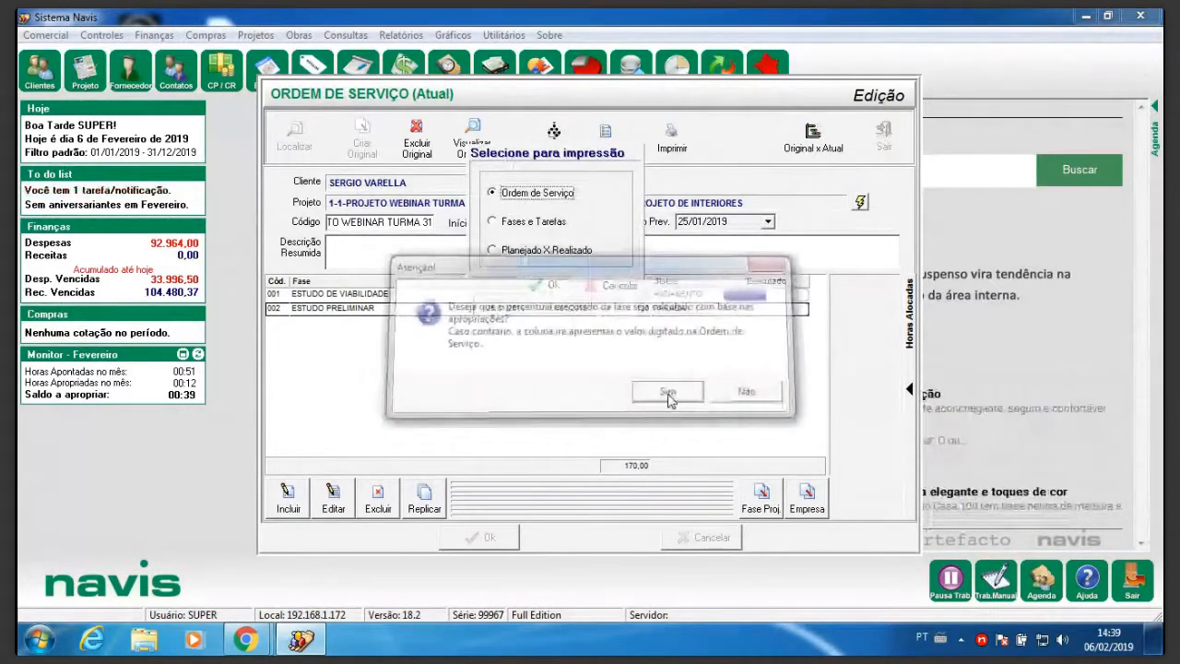
pyautogui.click(667, 394)
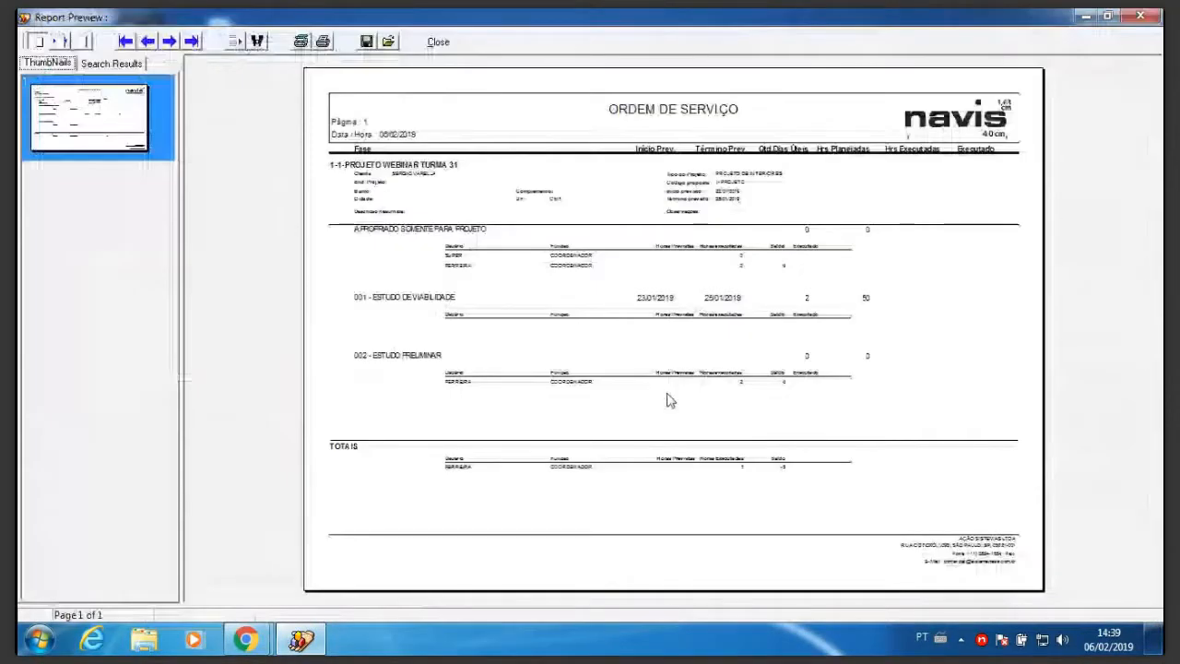
pyautogui.click(85, 41)
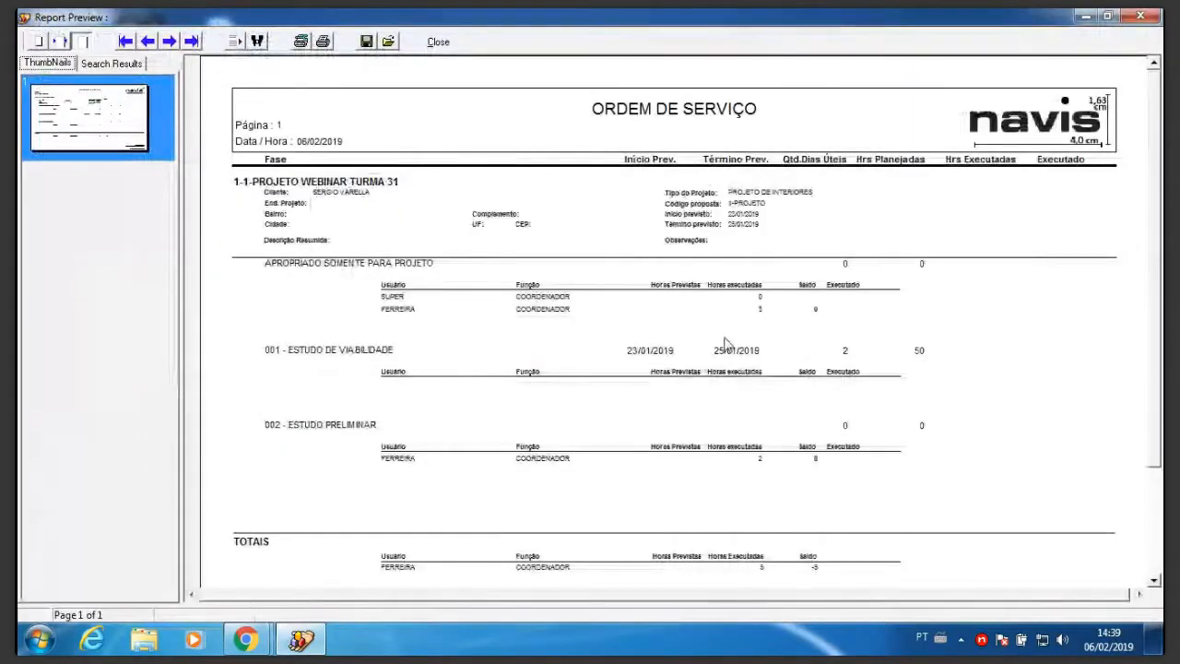
pyautogui.click(438, 41)
# Preview the Fases e Tarefas report, examine the phases' statuses, dates and hours enlarged, and close it.
pyautogui.click(533, 221)
pyautogui.click(554, 287)
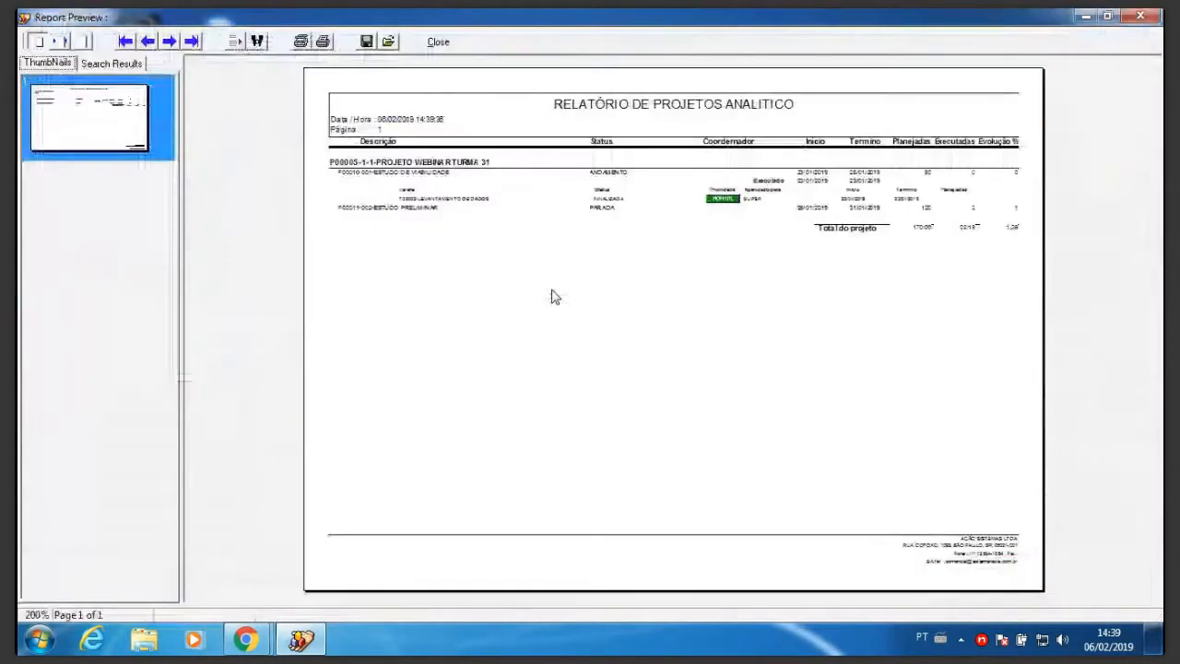
pyautogui.click(80, 42)
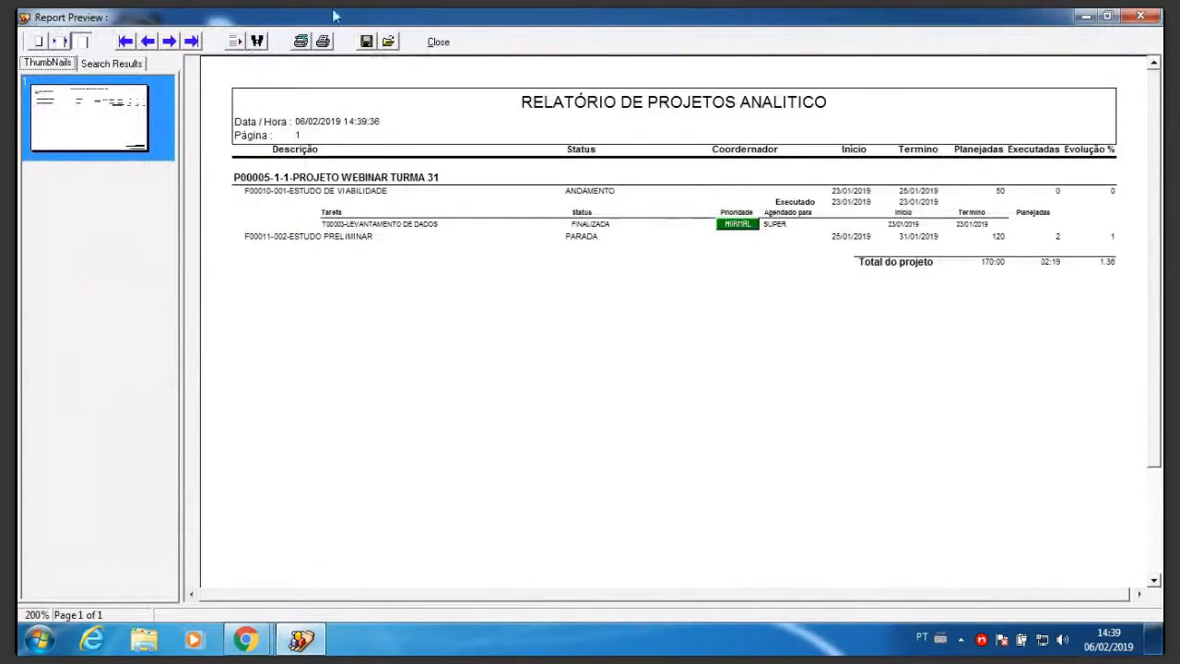
pyautogui.click(433, 42)
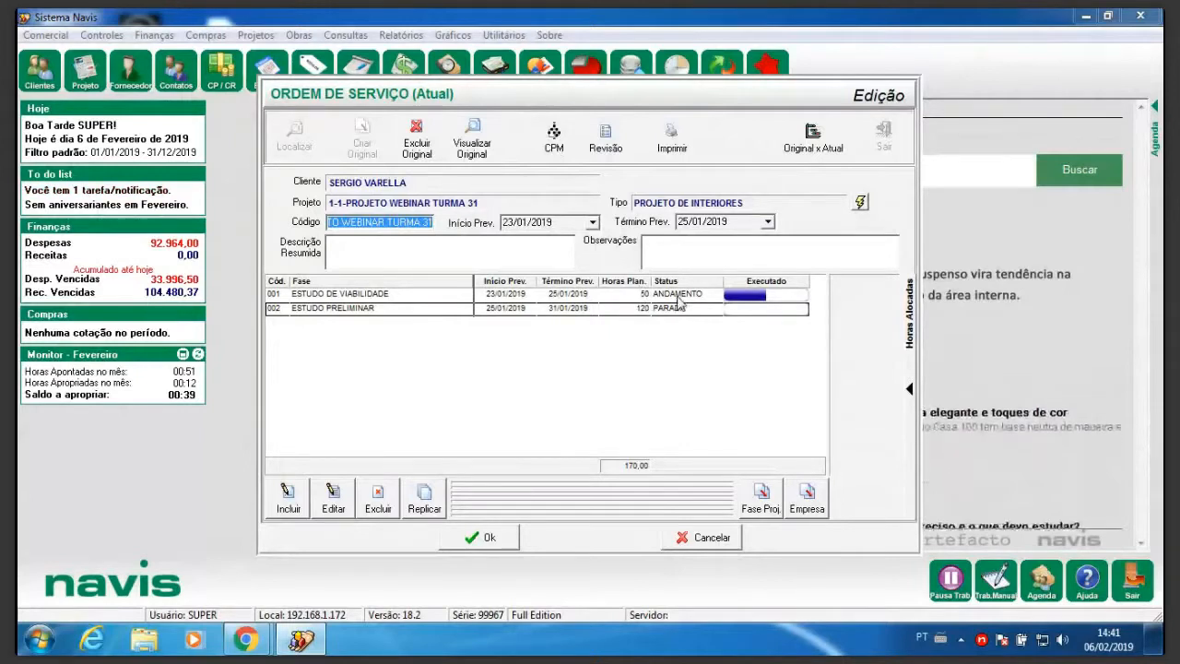
# Set the executed percentage of the ESTUDO DE VIABILIDADE phase to 100 and apply the change.
pyautogui.click(758, 298)
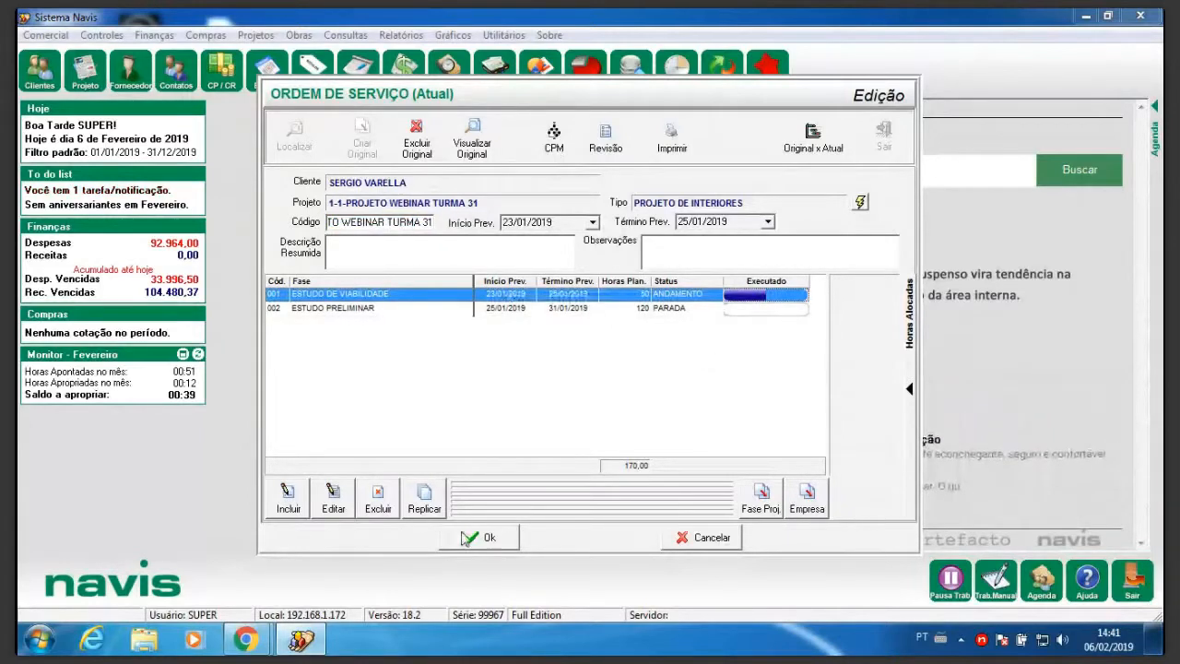
pyautogui.click(335, 497)
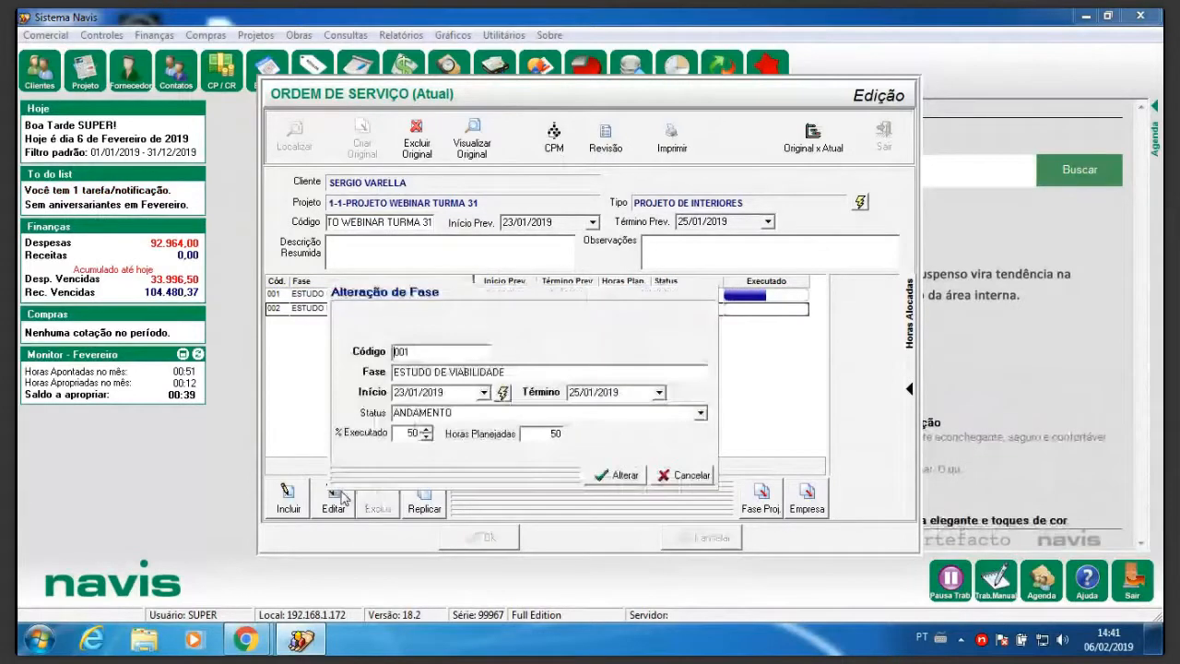
pyautogui.doubleClick(402, 433)
pyautogui.write('100')
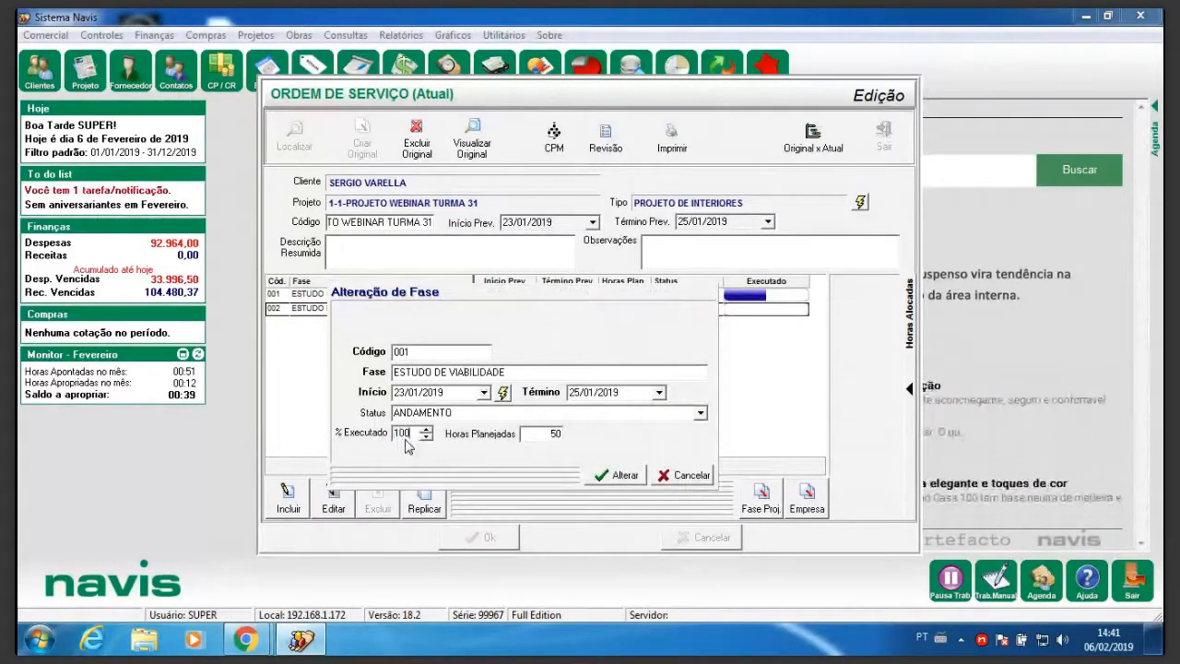
pyautogui.click(627, 475)
pyautogui.click(745, 305)
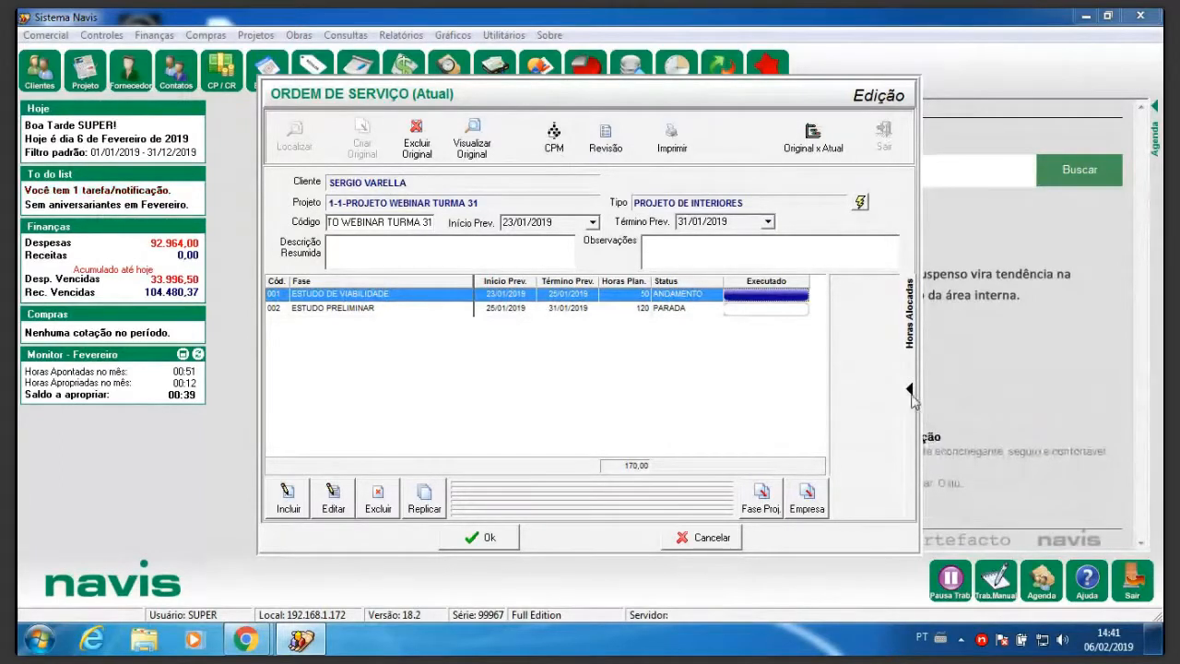
# Review the allocated-hours form for adding the coordinator to the ESTUDO DE VIABILIDADE phase, cancel it, and cancel out of the service order.
pyautogui.click(909, 391)
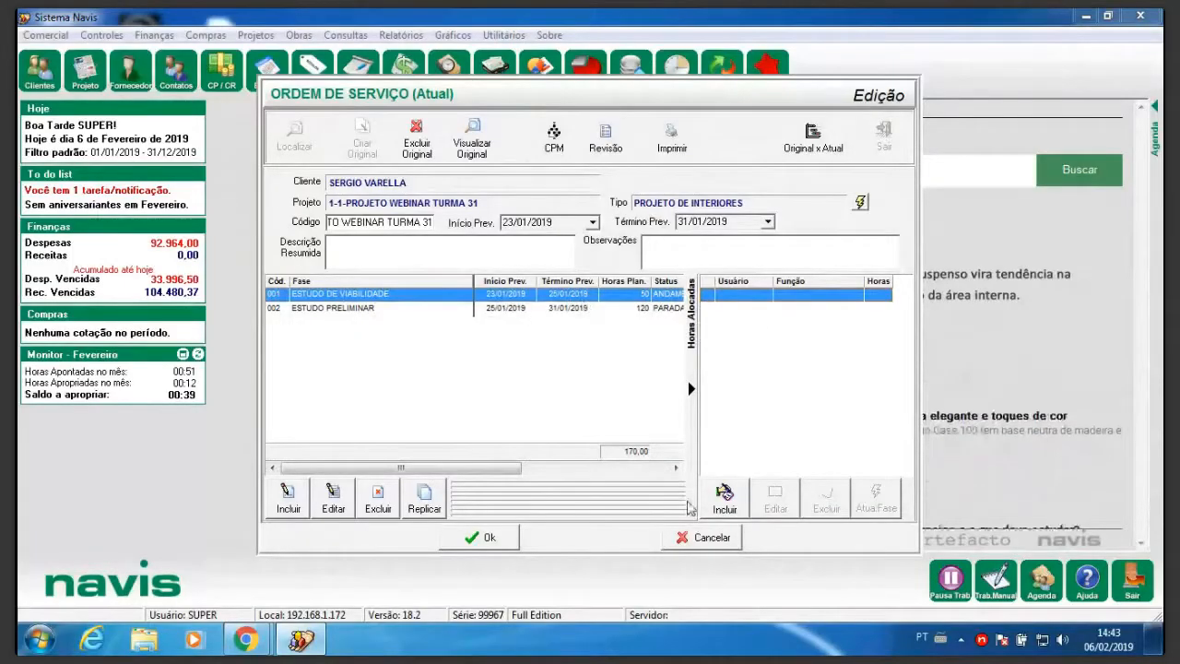
pyautogui.click(727, 500)
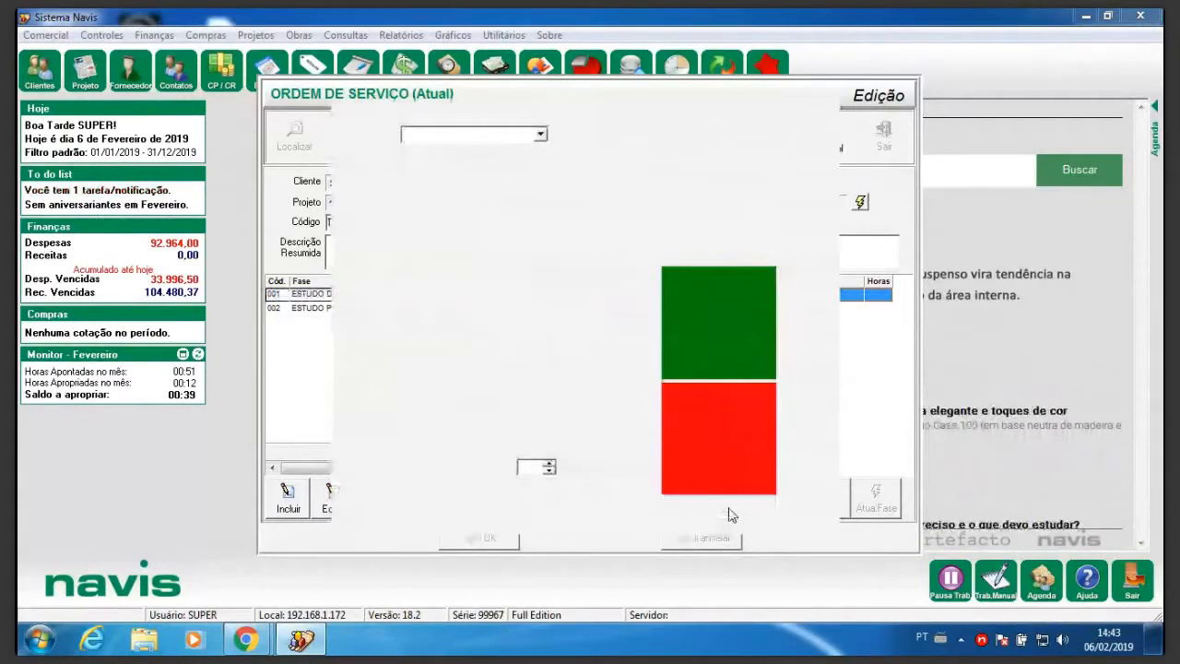
pyautogui.click(540, 135)
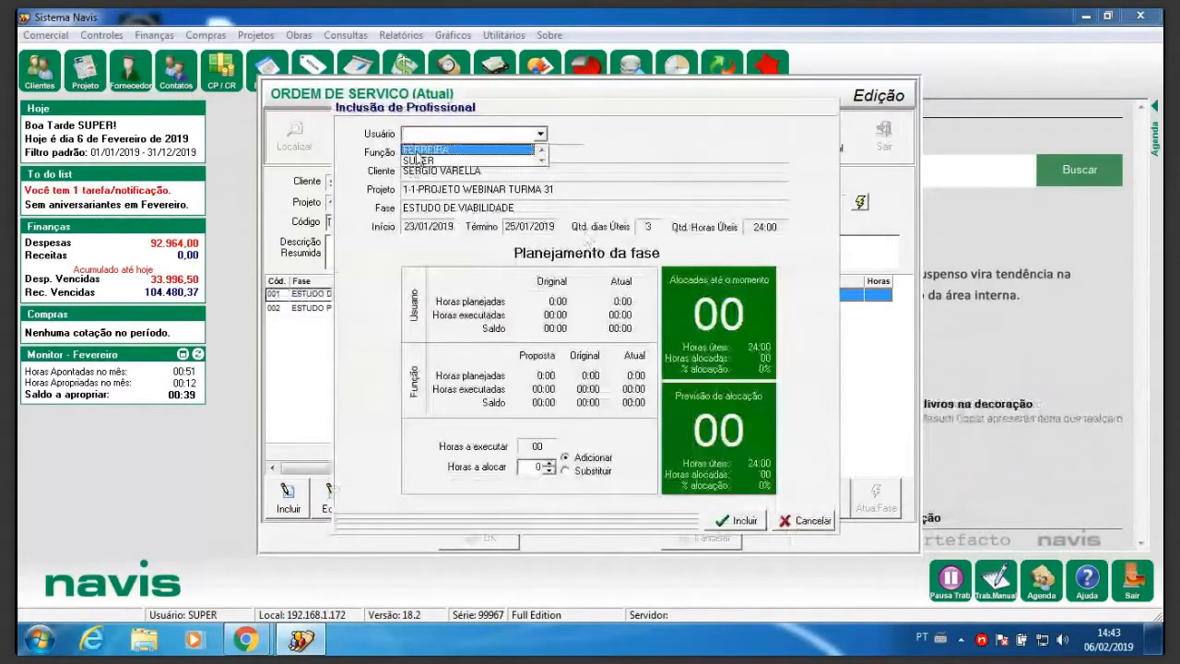
pyautogui.click(419, 150)
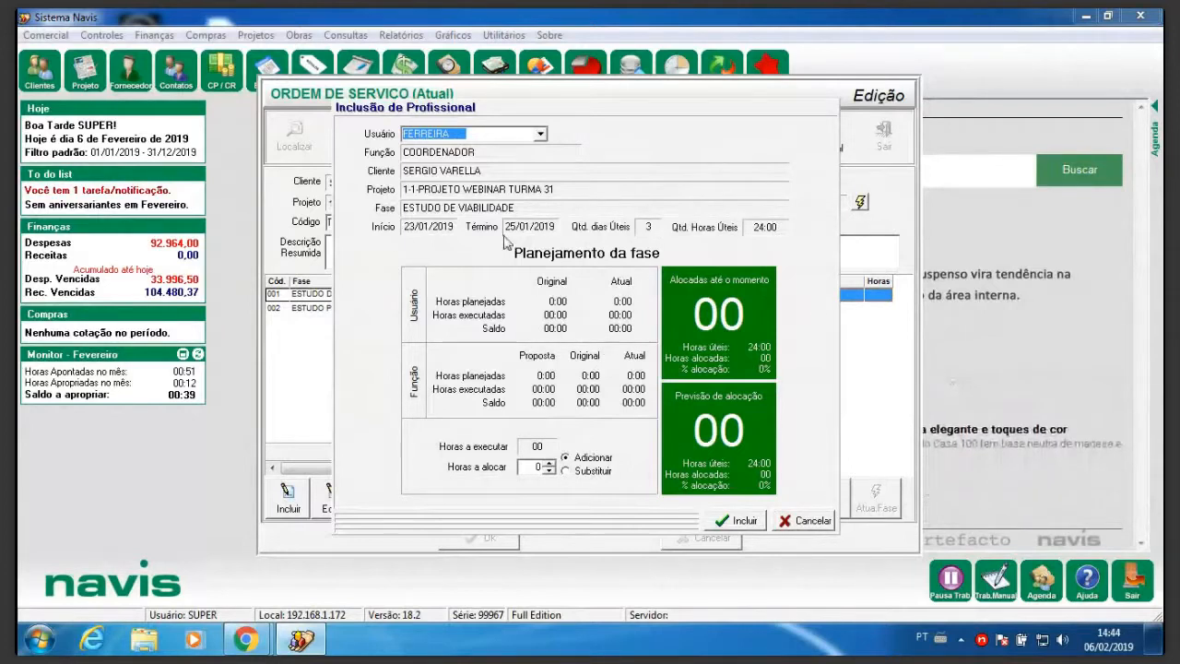
pyautogui.click(810, 521)
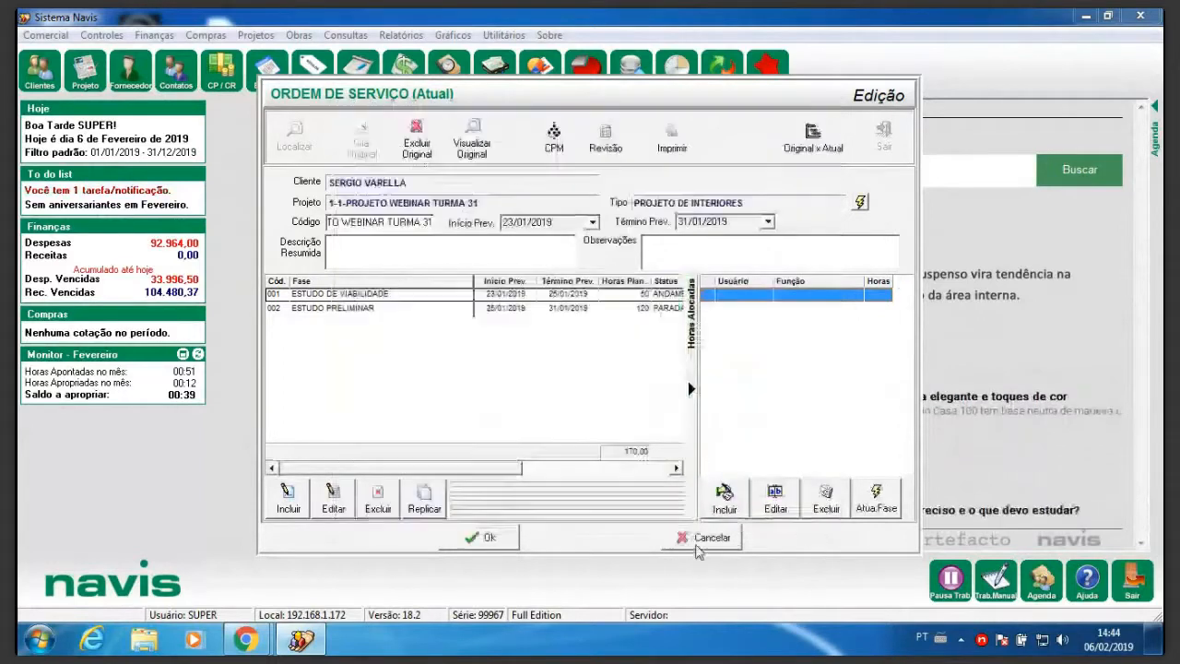
pyautogui.click(698, 543)
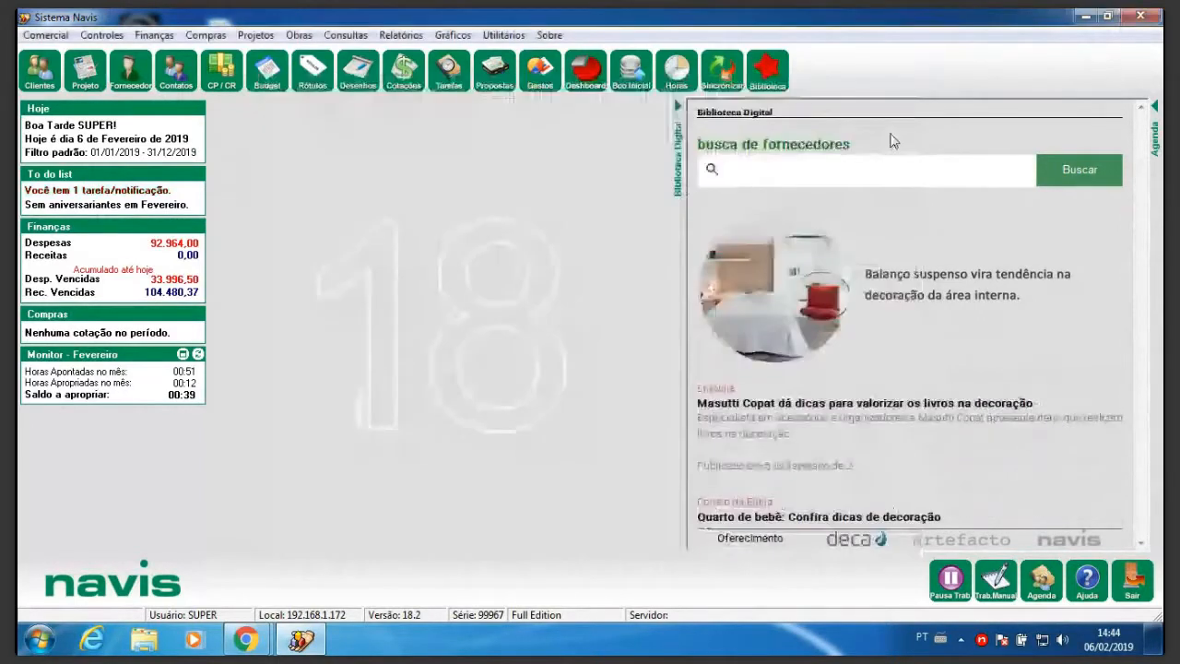
# Review the configuration settings of the first active user in the system's user registry, leaving them unmodified.
pyautogui.click(504, 35)
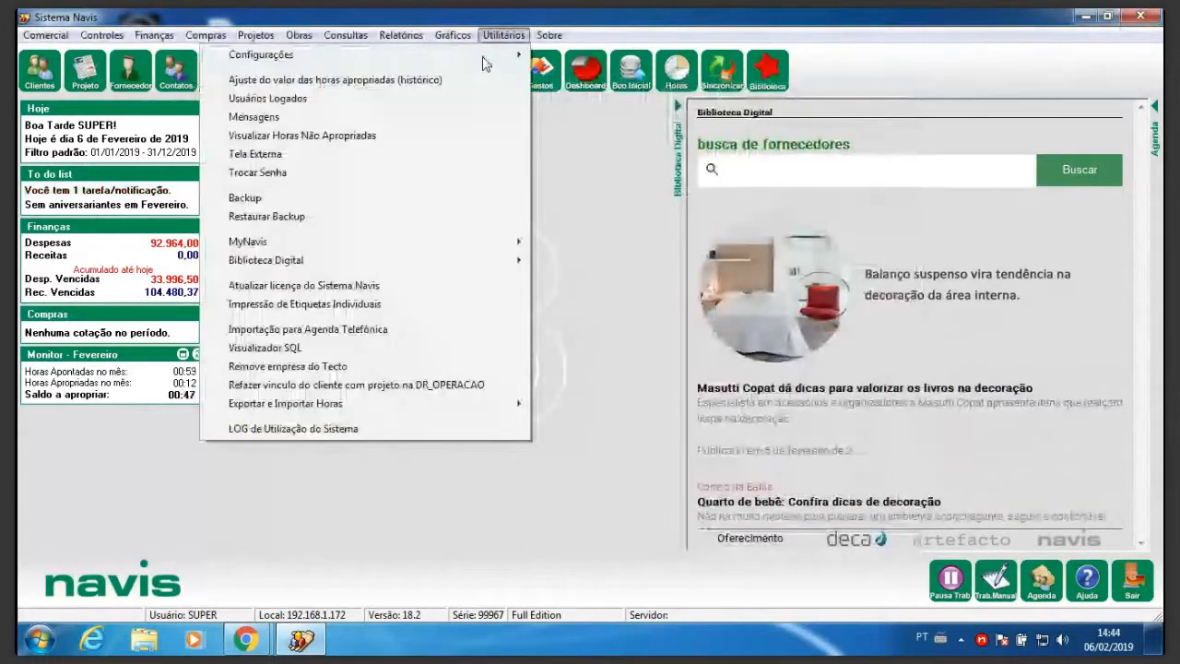
pyautogui.click(595, 112)
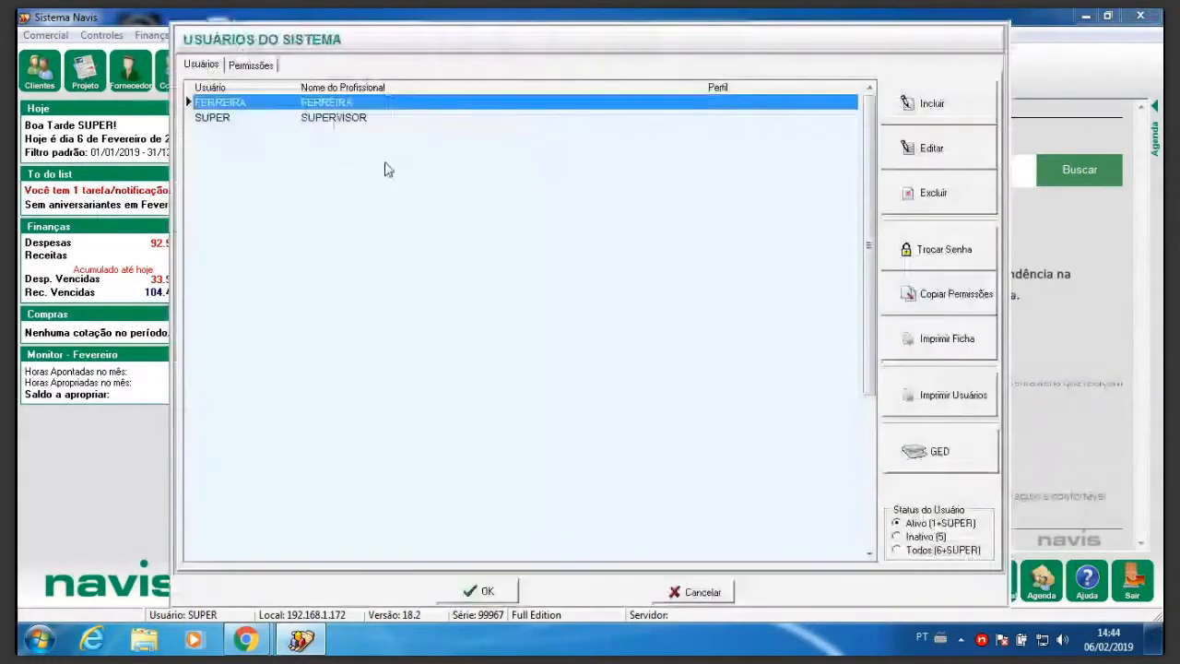
pyautogui.doubleClick(385, 164)
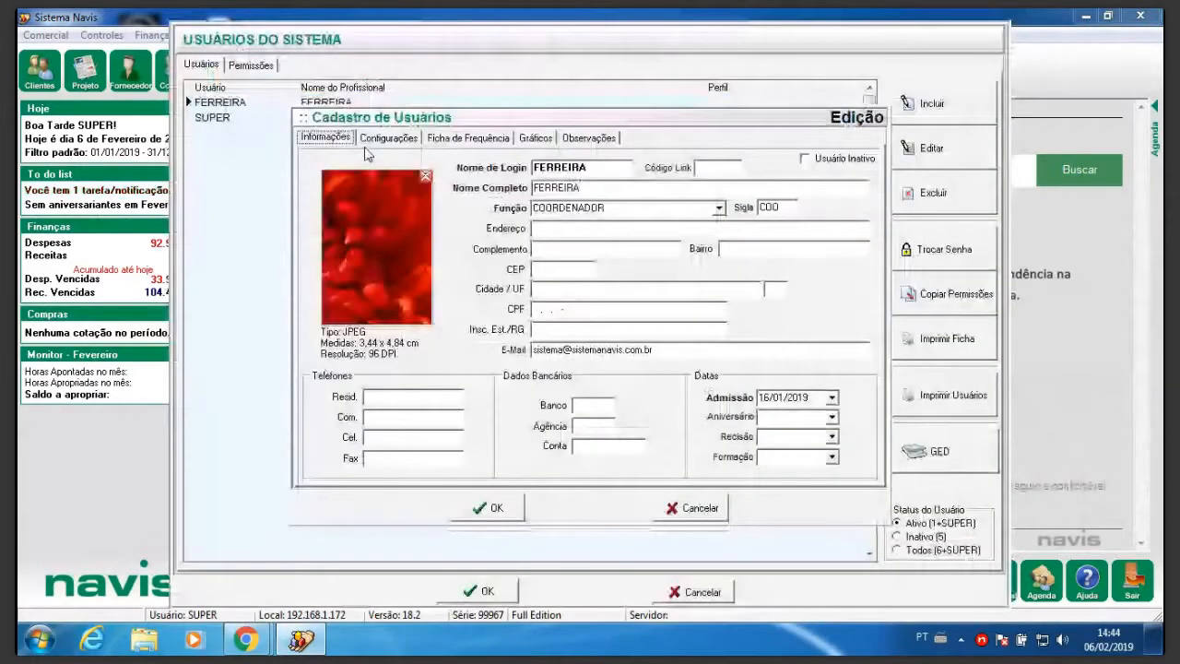
pyautogui.click(385, 137)
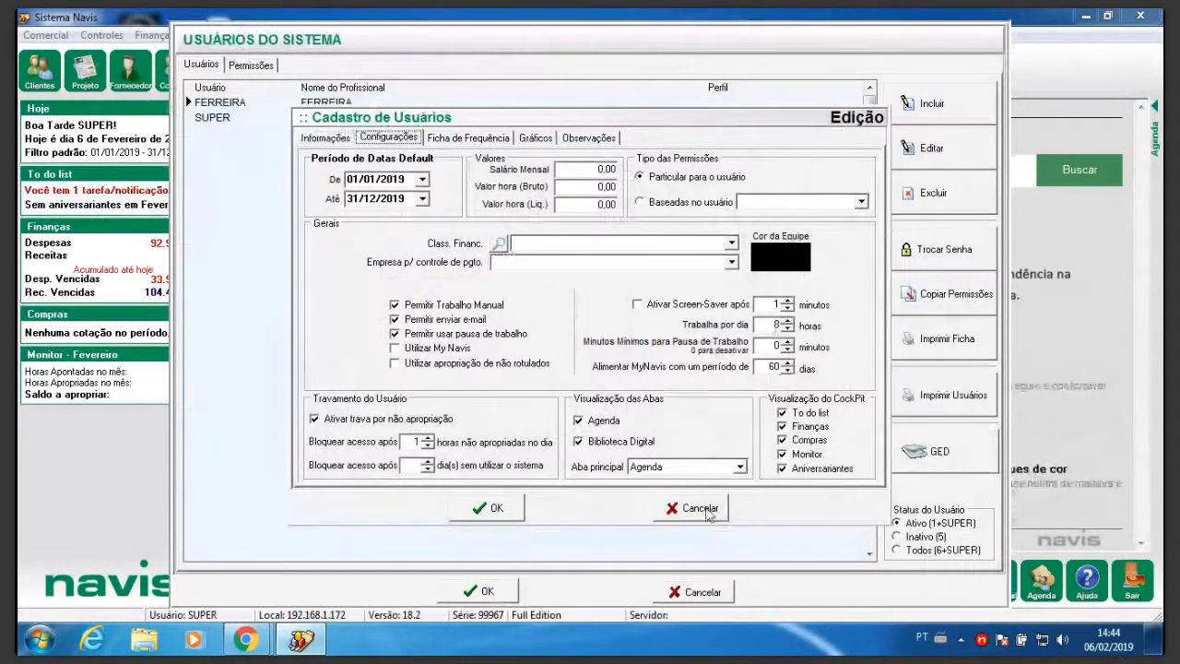
pyautogui.click(700, 509)
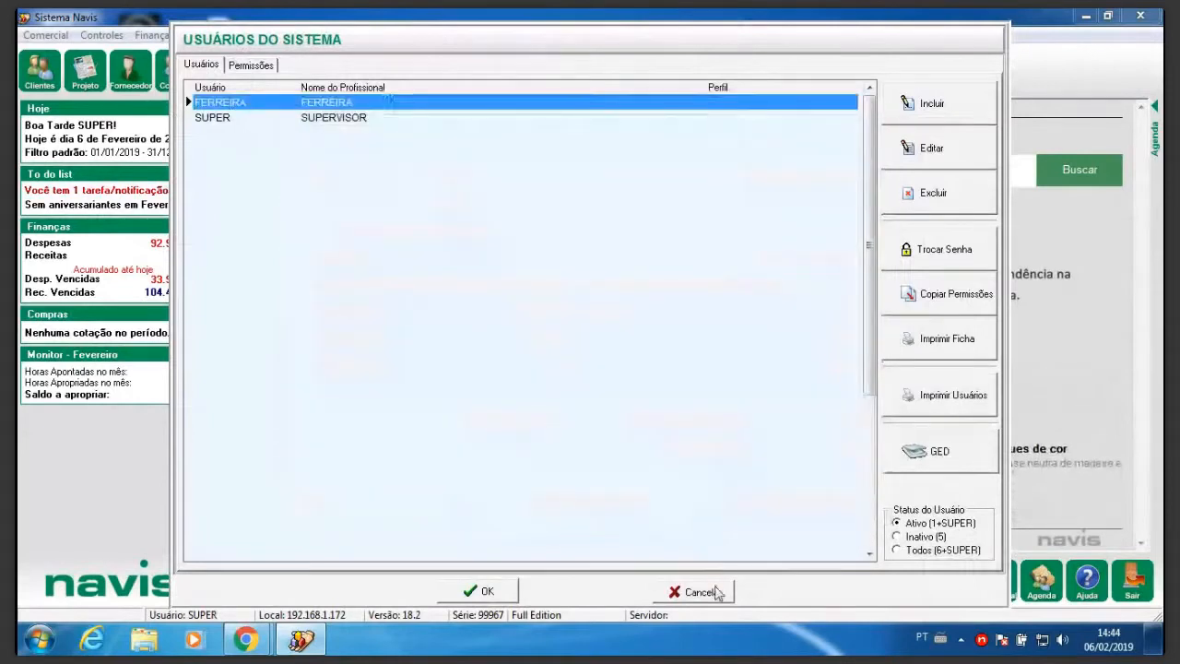
pyautogui.click(717, 592)
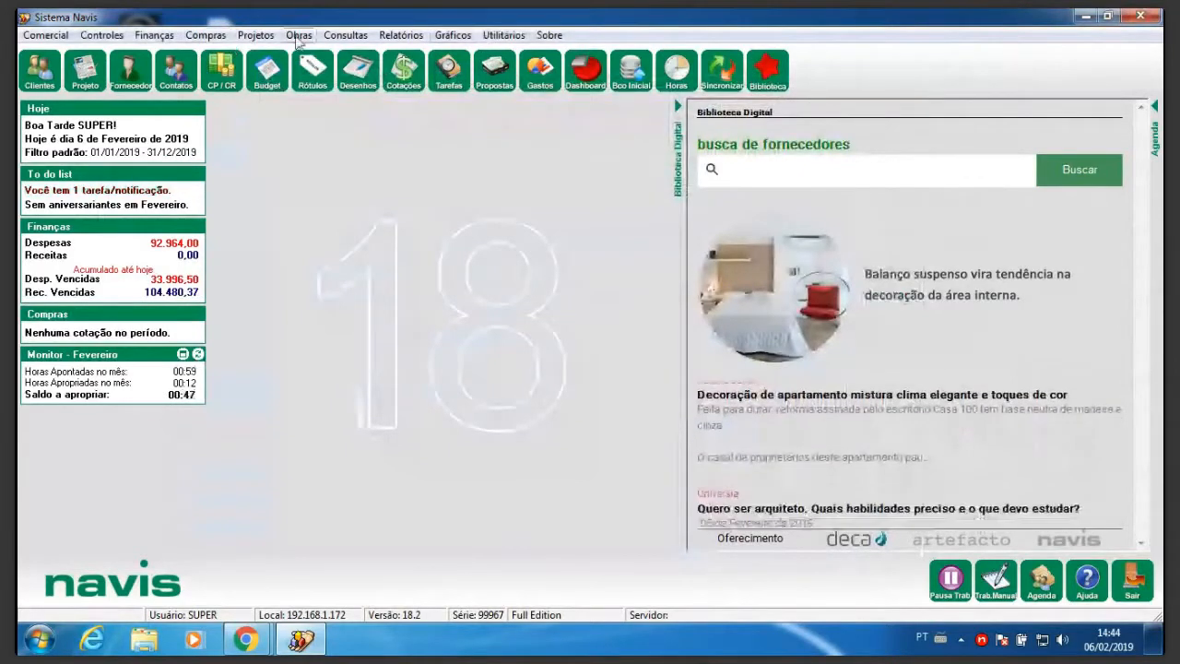
# Open the service order for project 1-1-PROJETO WEBINAR TURMA 31 in its current version and show the allocated hours.
pyautogui.click(249, 39)
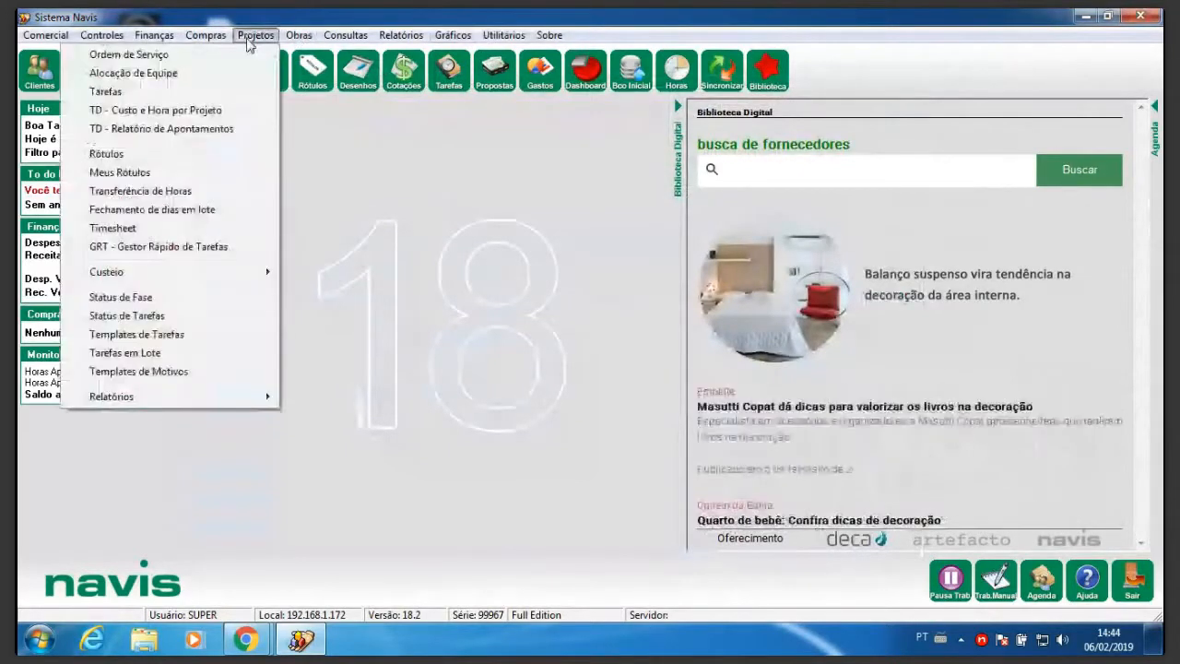
pyautogui.click(250, 54)
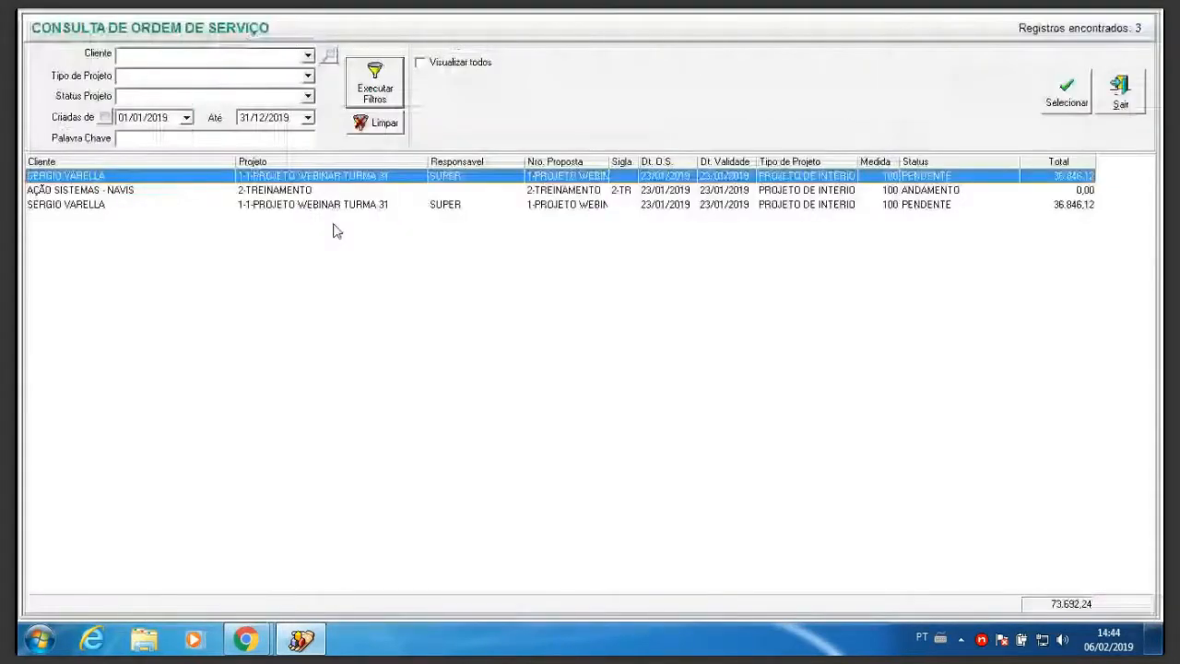
pyautogui.doubleClick(717, 201)
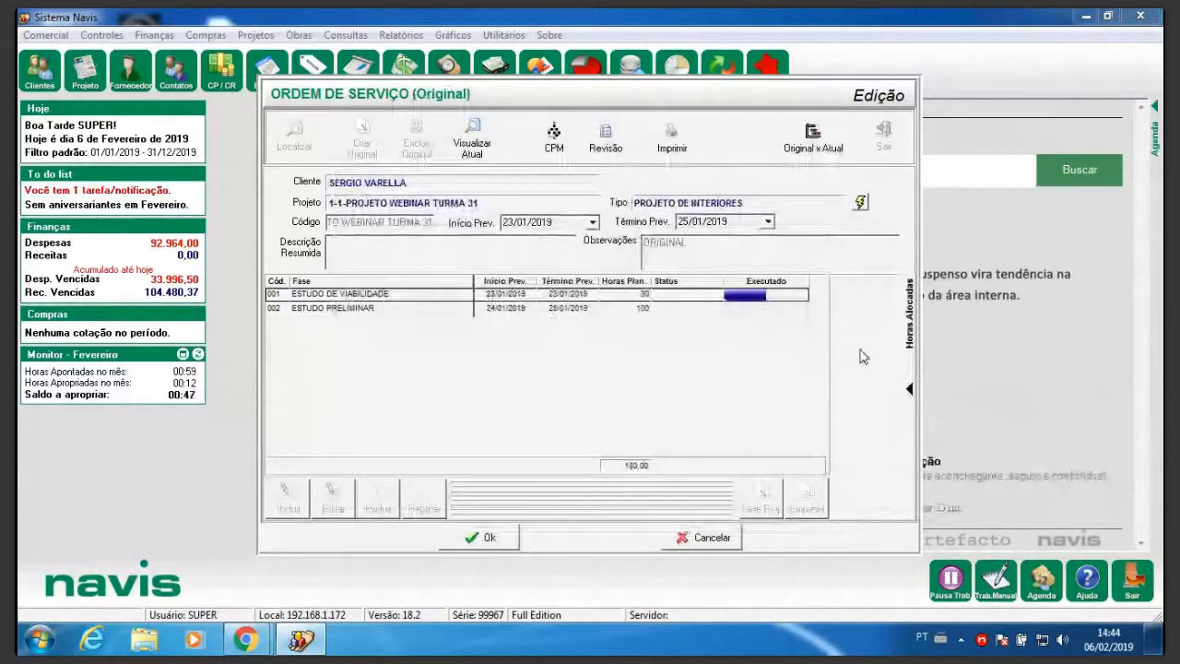
pyautogui.click(484, 152)
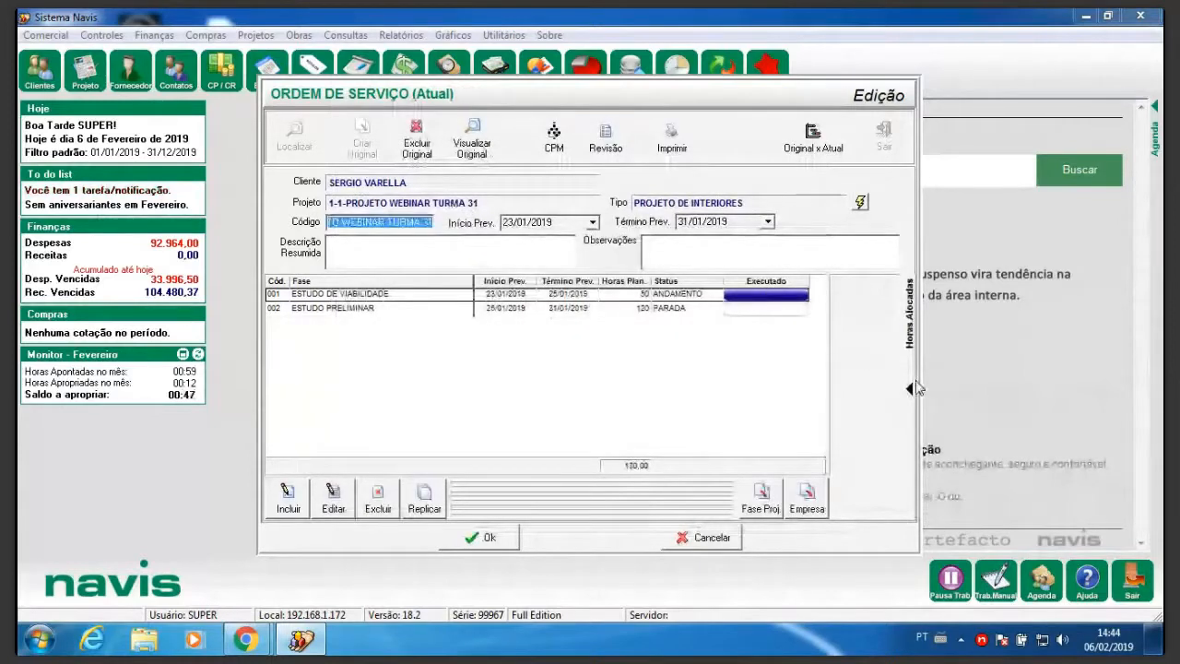
pyautogui.click(912, 388)
# Allocate 24 hours to the first listed coordinator in the ESTUDO DE VIABILIDADE phase and generate a notification for that user.
pyautogui.click(724, 497)
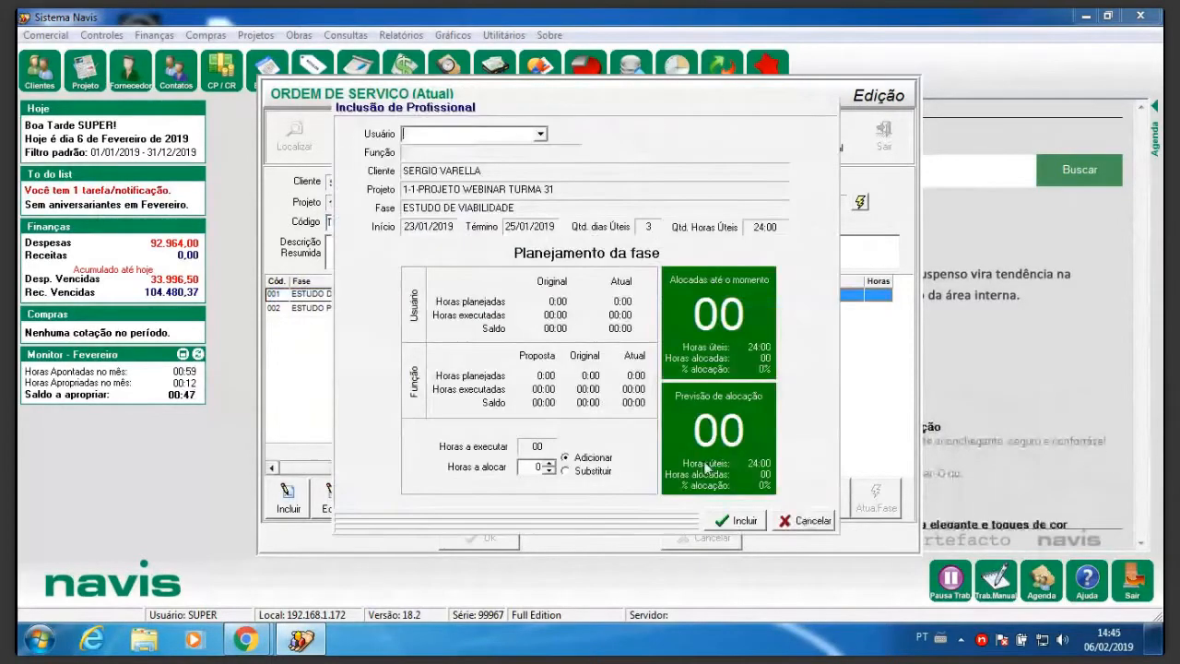
pyautogui.click(474, 134)
pyautogui.click(461, 149)
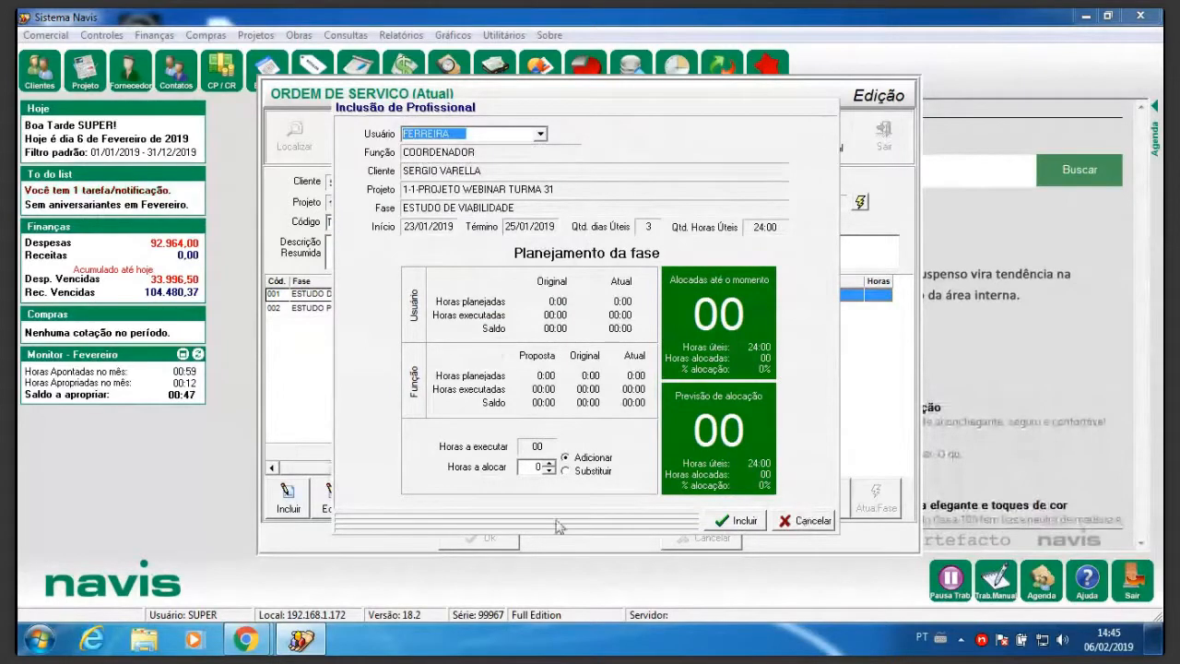
pyautogui.click(531, 469)
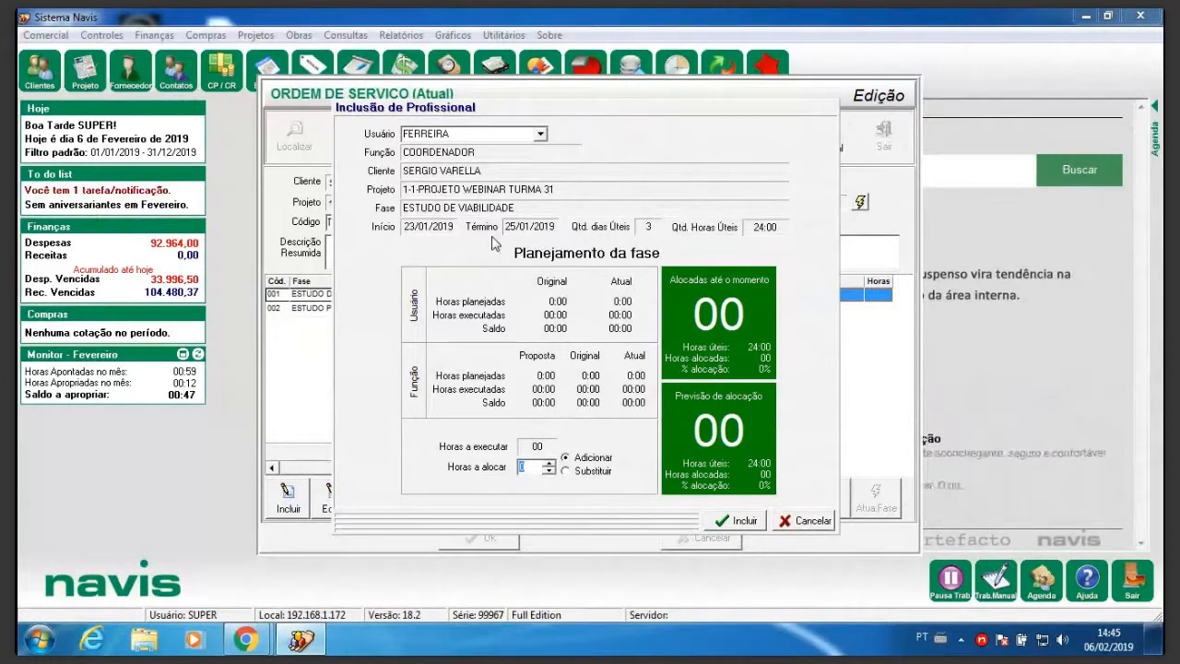
pyautogui.write('24')
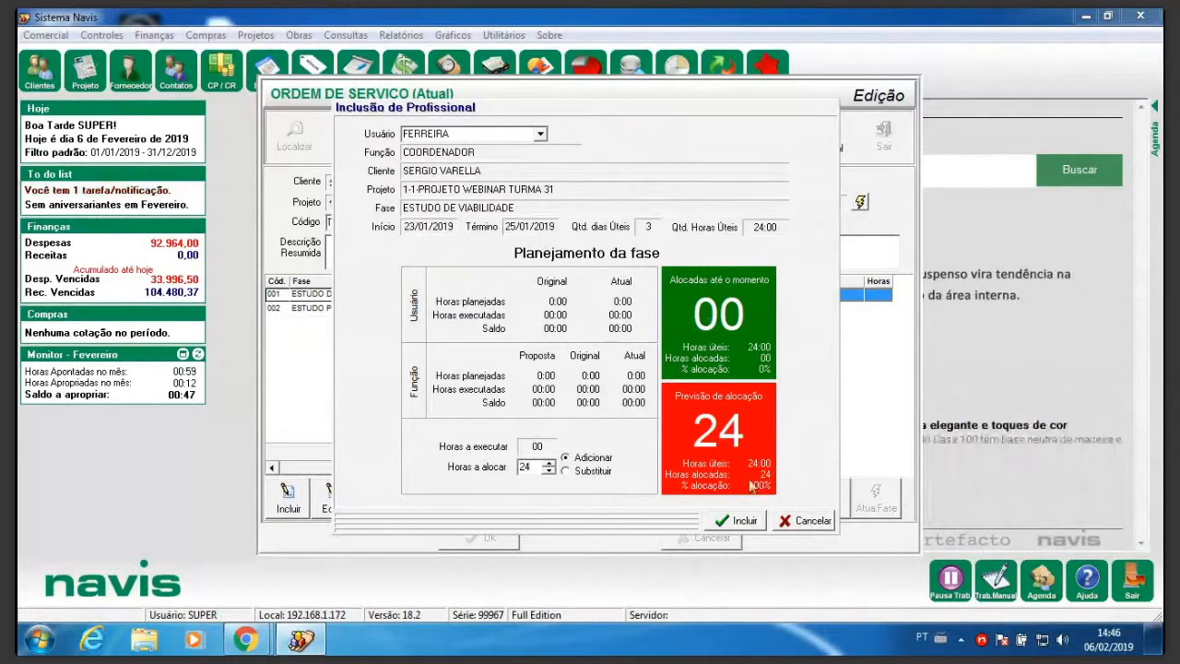
pyautogui.click(738, 521)
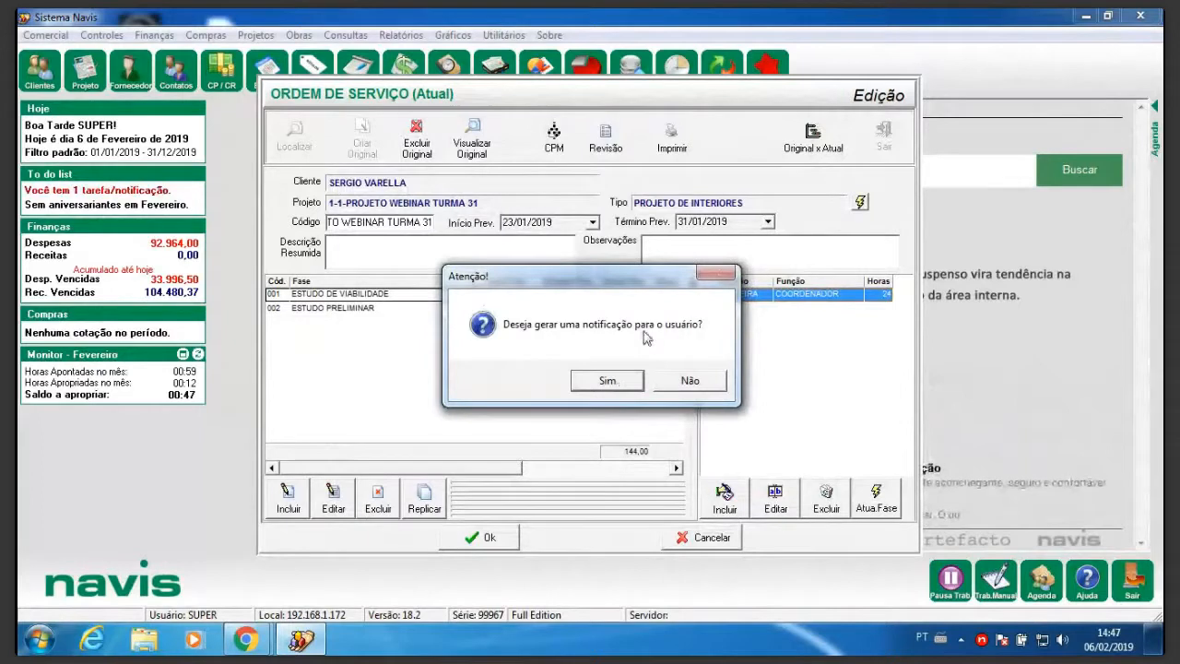
pyautogui.click(631, 380)
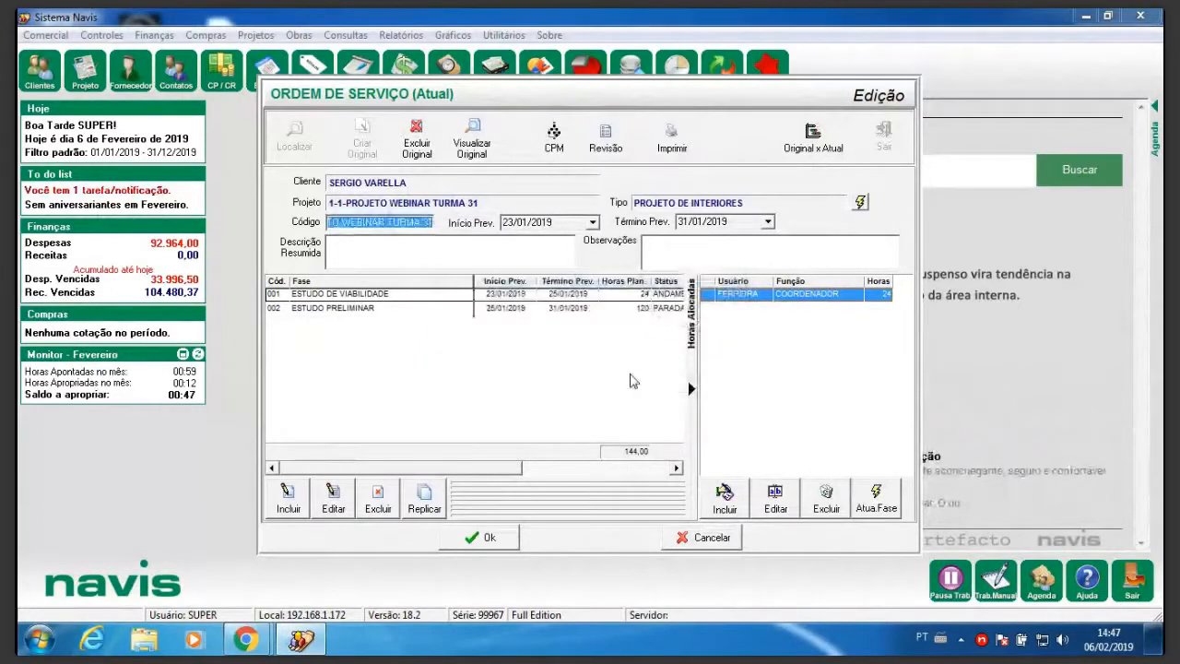
# Allocate 24 hours to user SUPER in the ESTUDO DE VIABILIDADE phase without generating a notification.
pyautogui.click(724, 502)
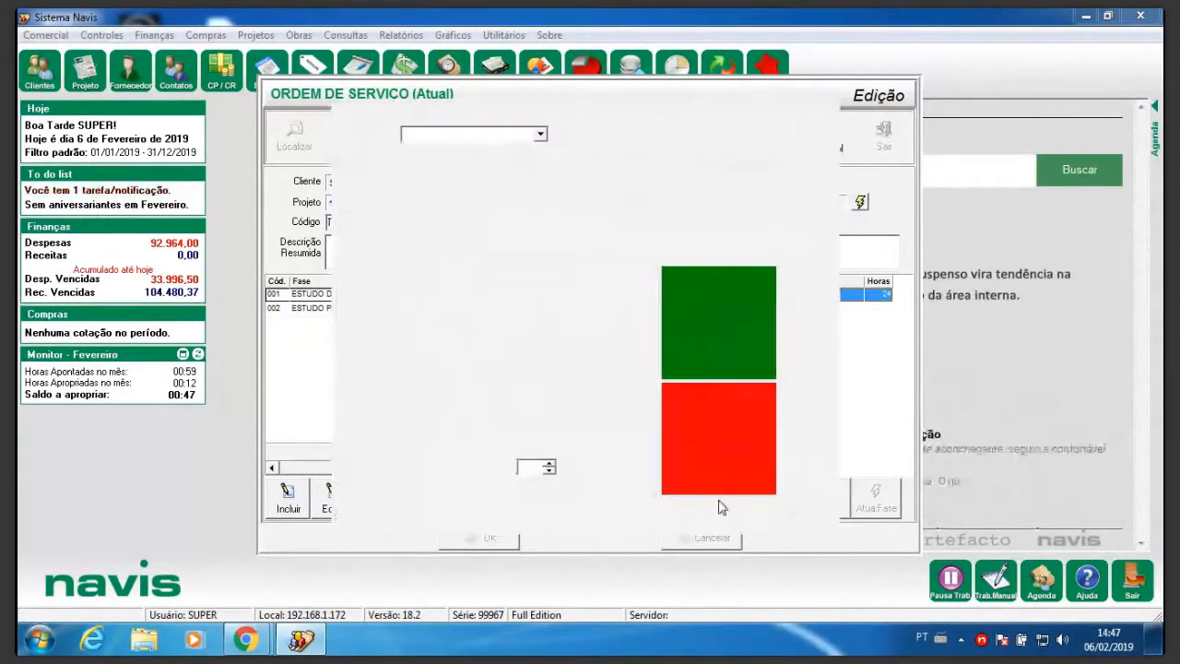
pyautogui.click(540, 133)
pyautogui.click(458, 162)
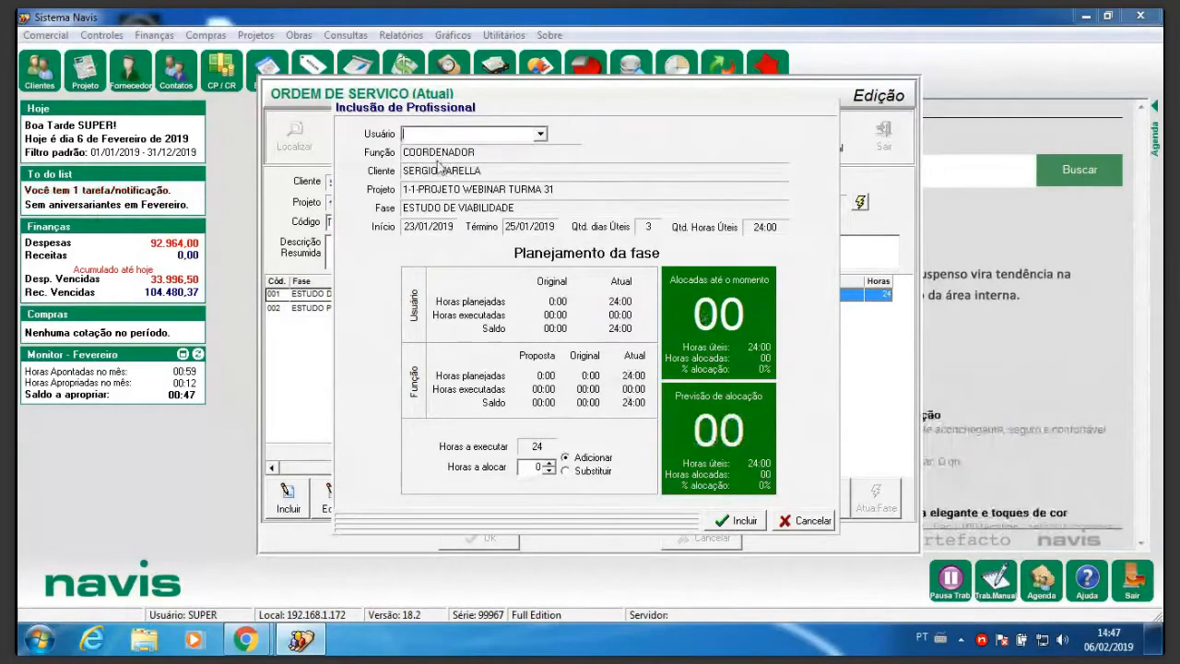
pyautogui.click(534, 467)
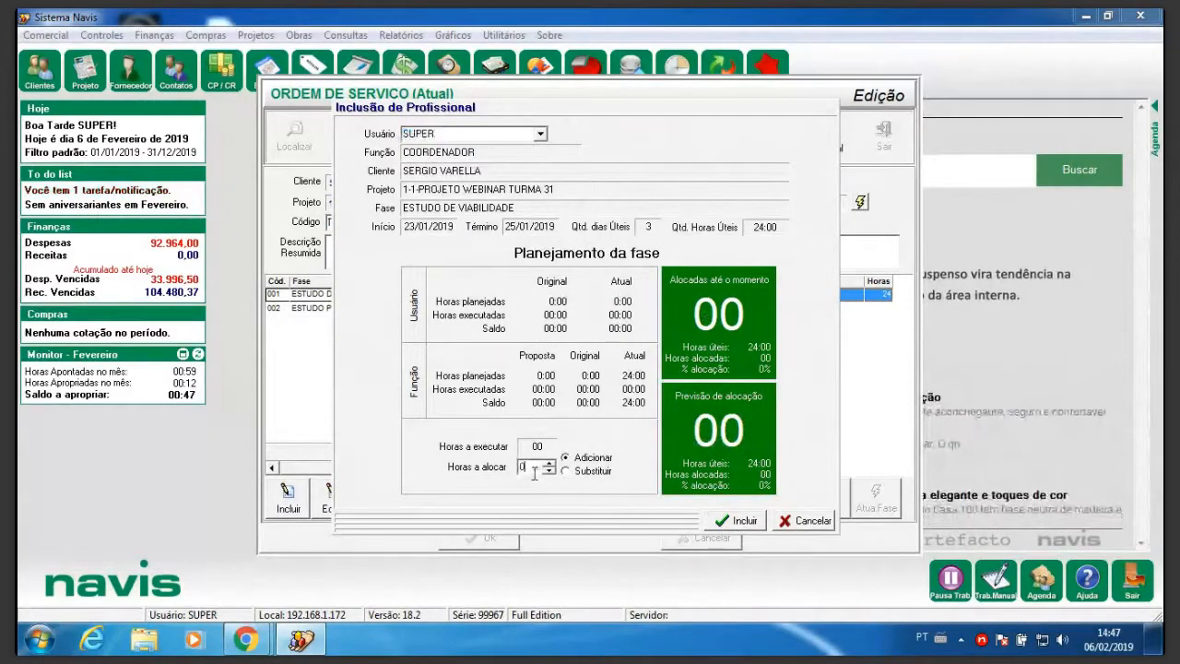
pyautogui.write('24')
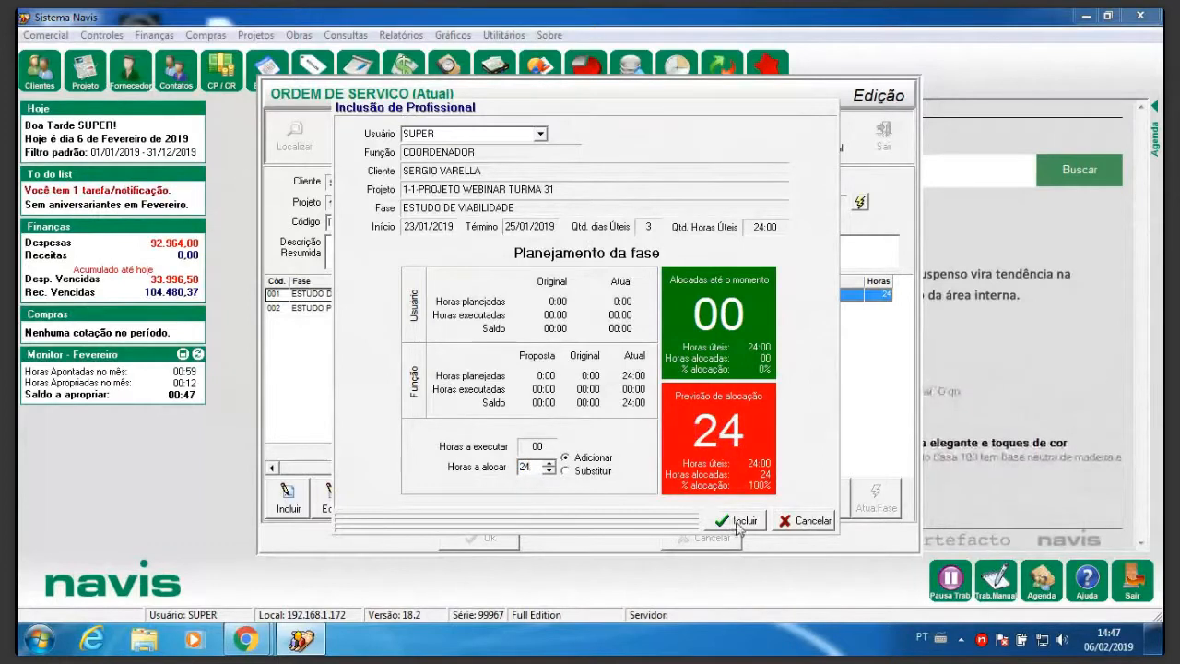
pyautogui.click(742, 520)
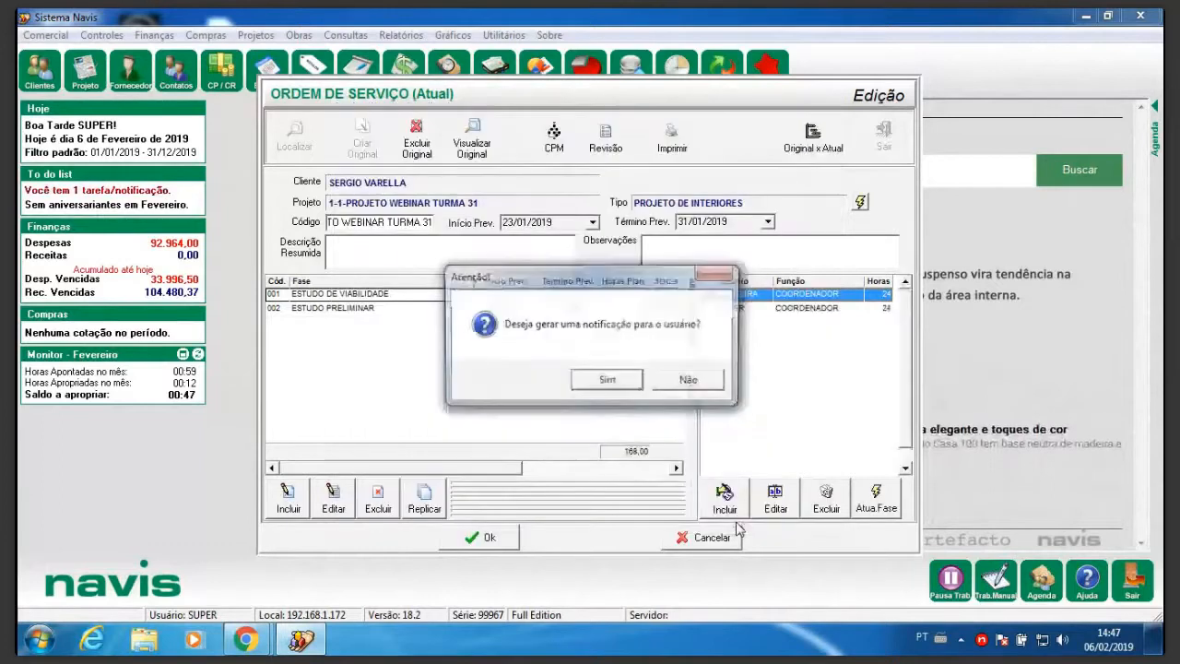
pyautogui.click(692, 381)
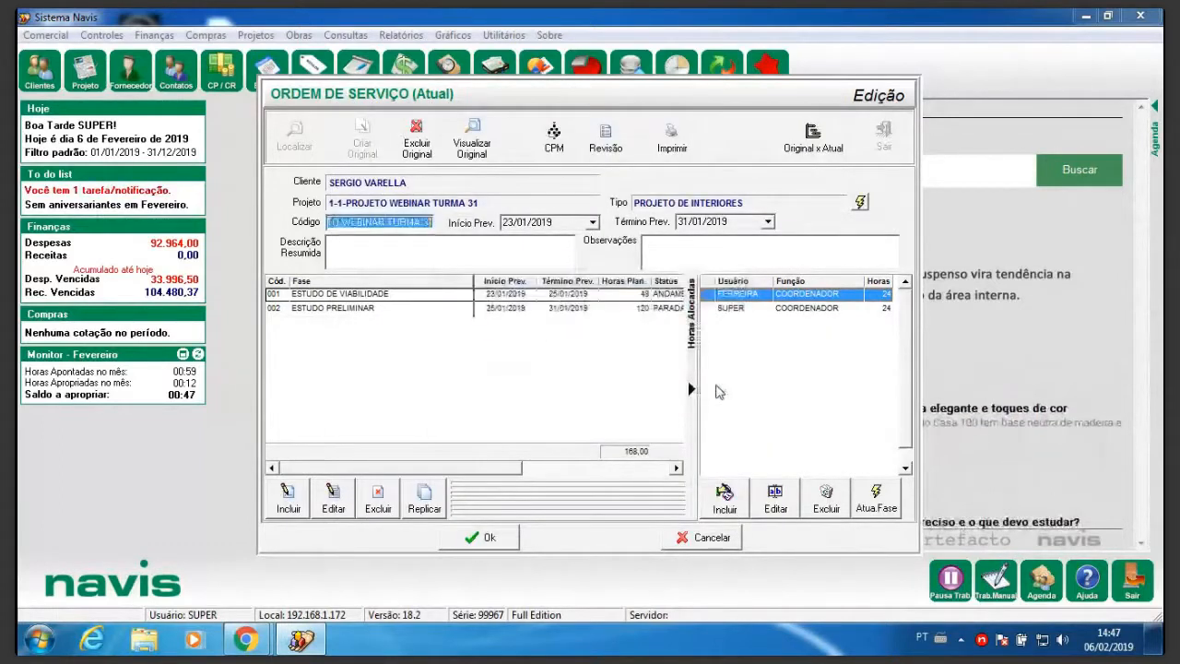
pyautogui.click(724, 498)
pyautogui.click(541, 134)
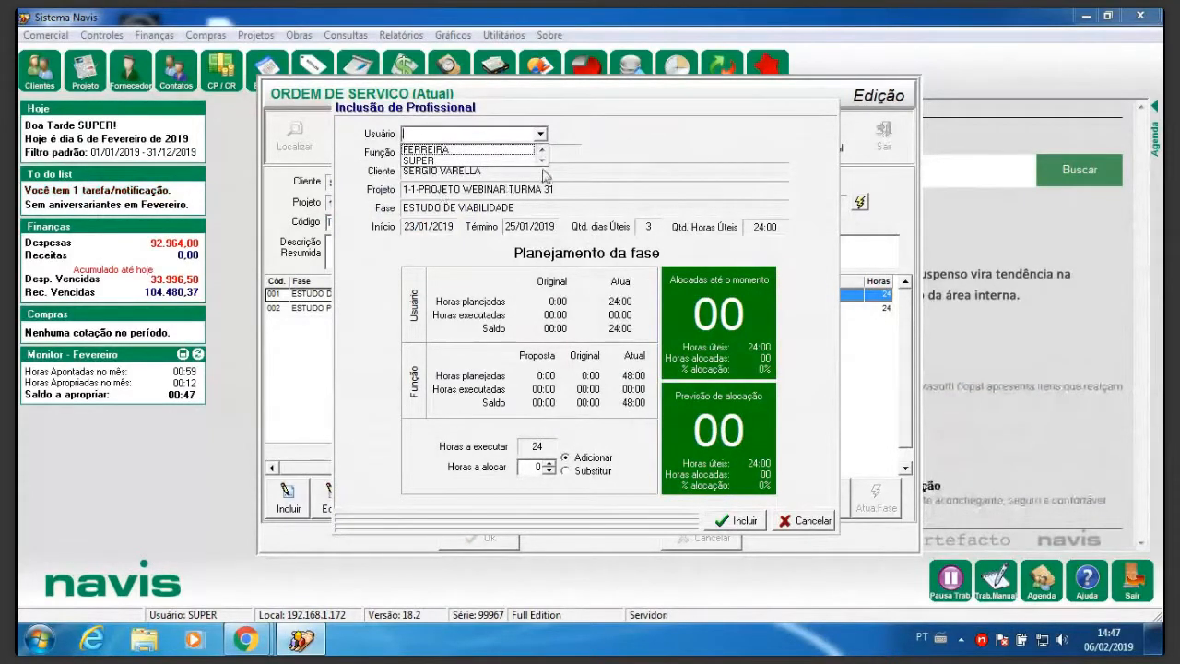
pyautogui.click(780, 522)
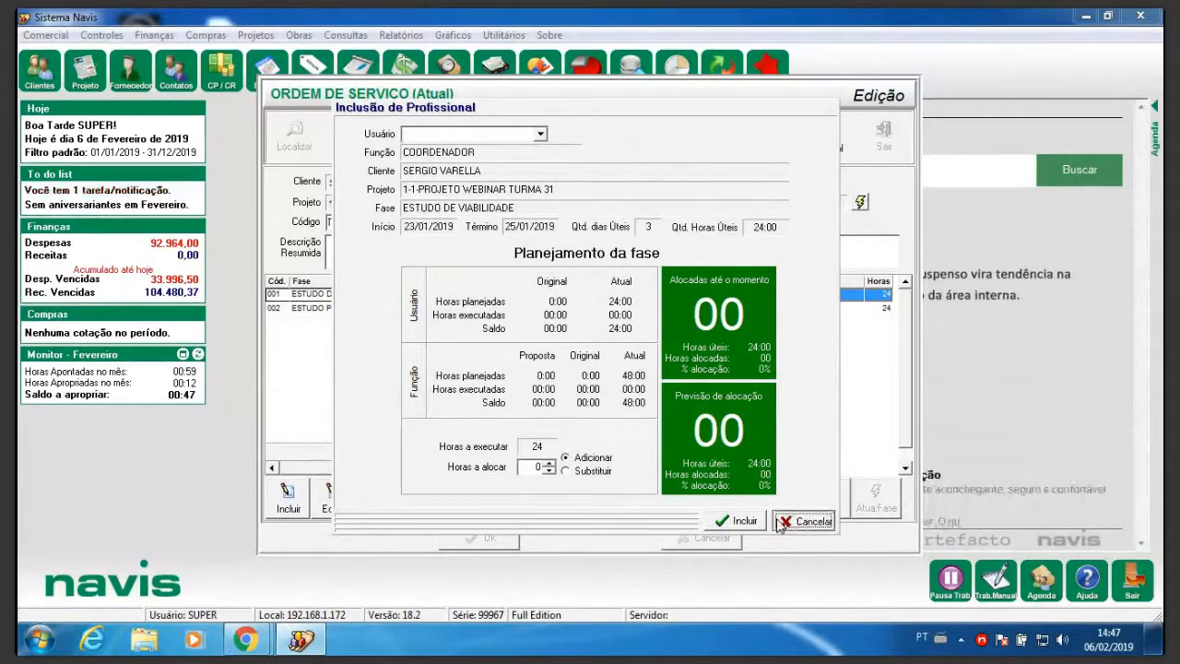
pyautogui.click(780, 522)
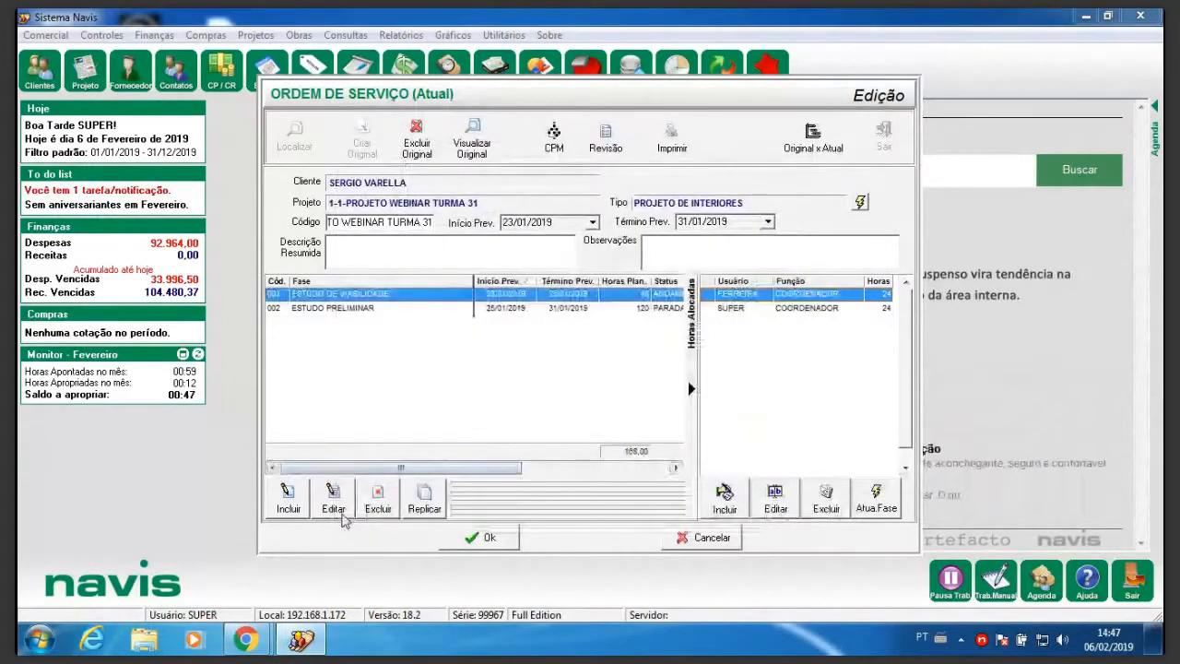
# Set the ESTUDO DE VIABILIDADE phase's end date to 26/01/2019, carrying the shift to the following phases but not to the tasks.
pyautogui.click(334, 502)
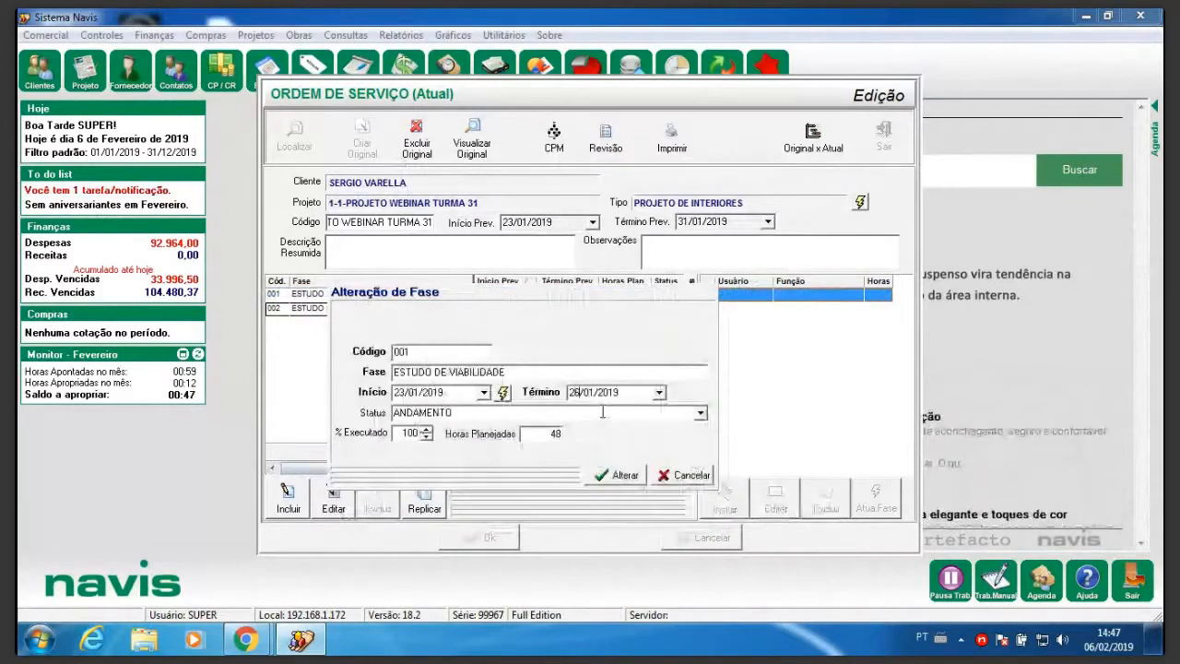
pyautogui.click(622, 479)
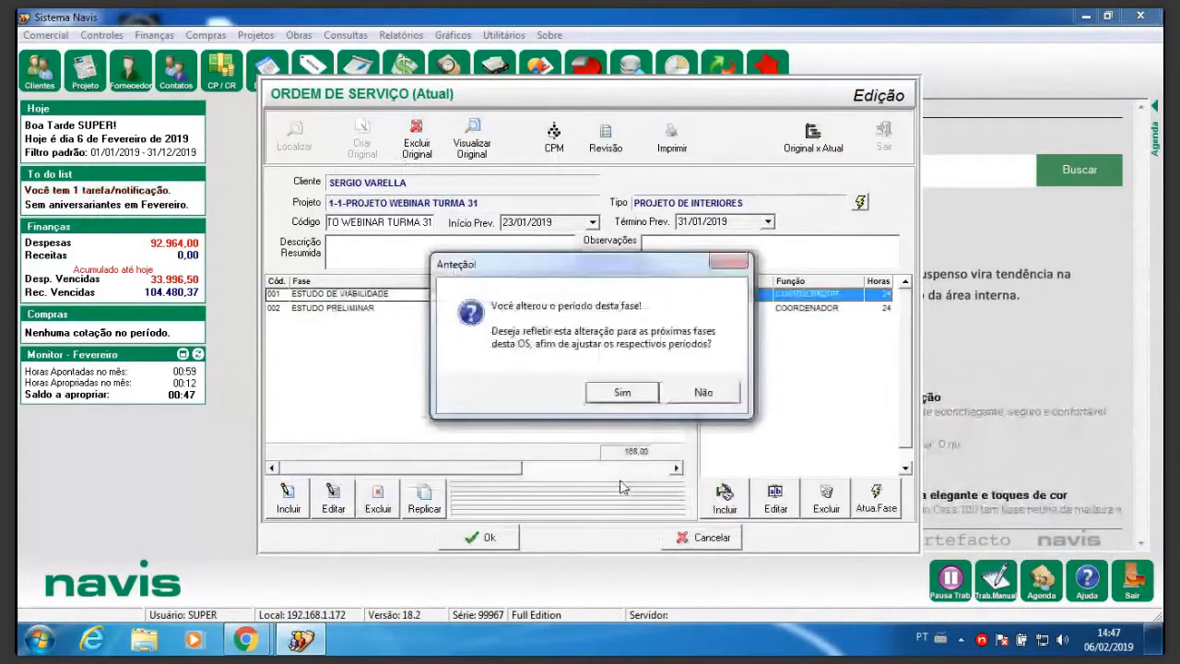
pyautogui.click(622, 393)
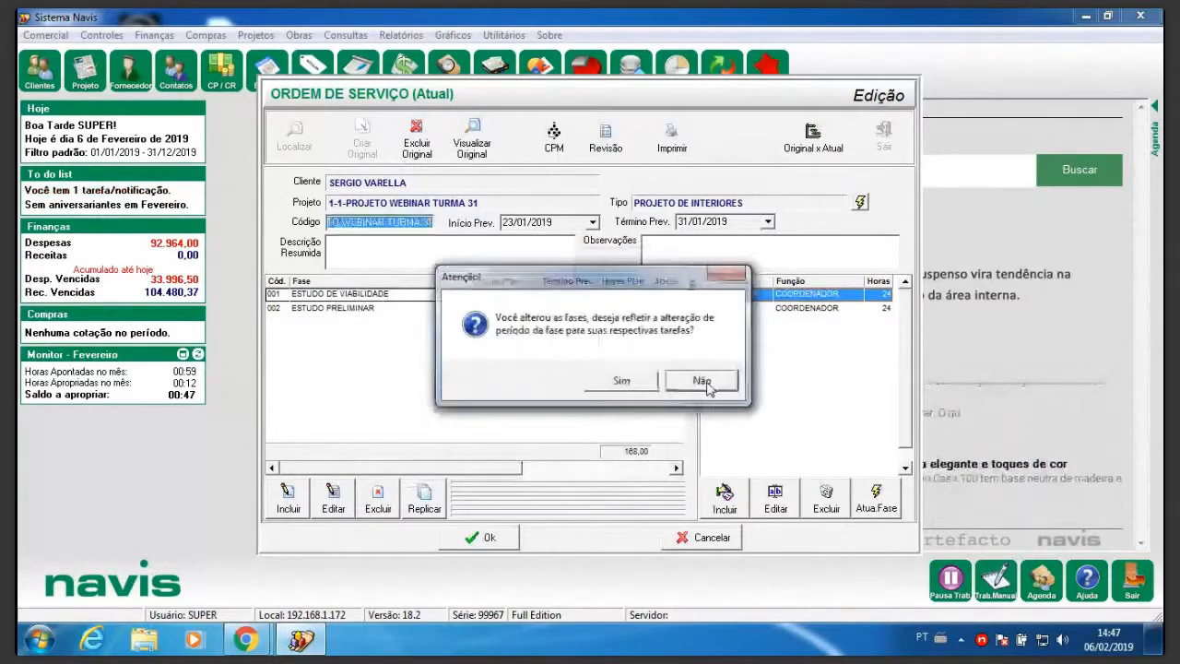
pyautogui.click(703, 383)
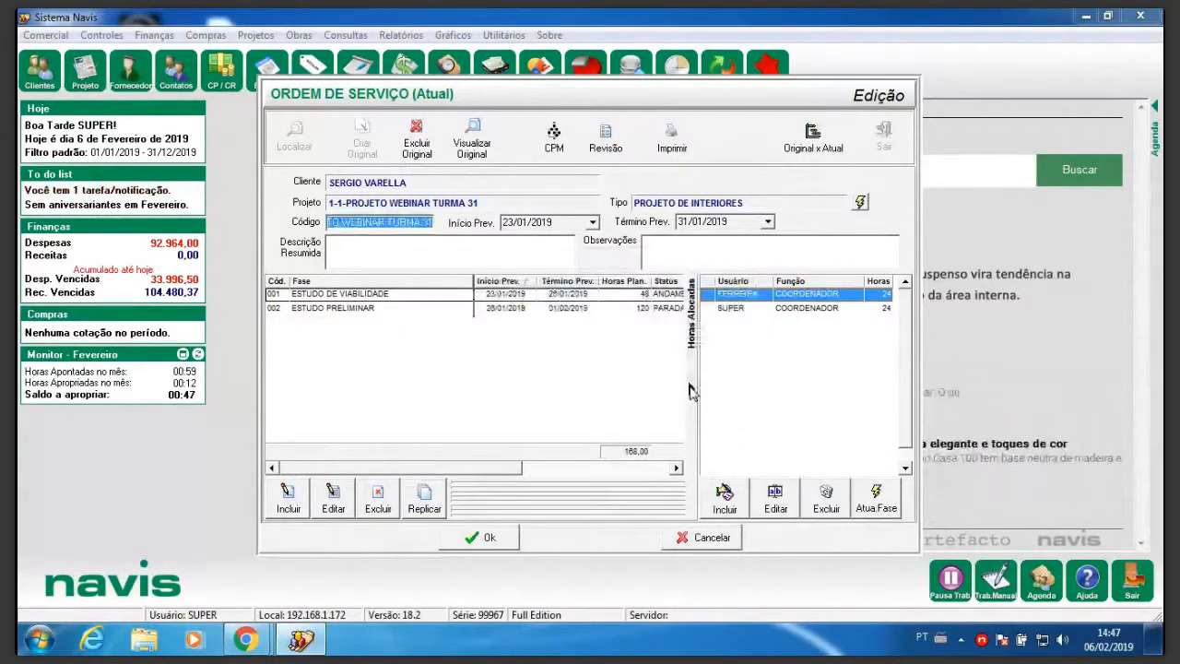
# Add 25 hours to the first coordinator's allocation in the ESTUDO DE VIABILIDADE phase and generate the user notification.
pyautogui.click(790, 299)
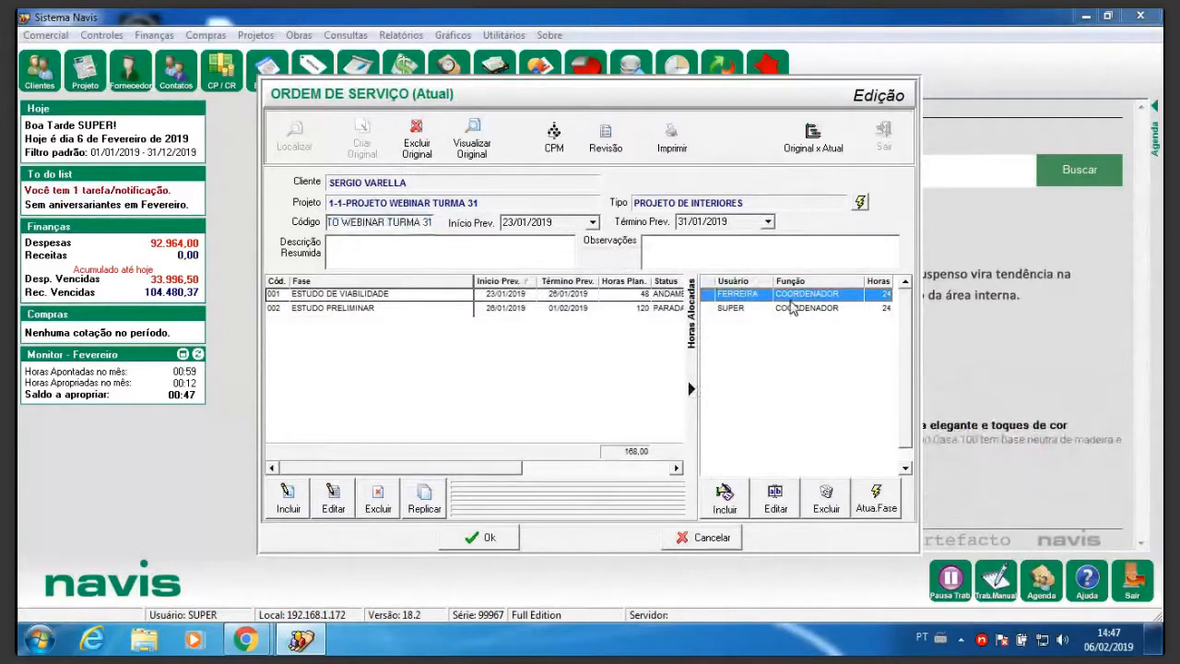
pyautogui.click(778, 491)
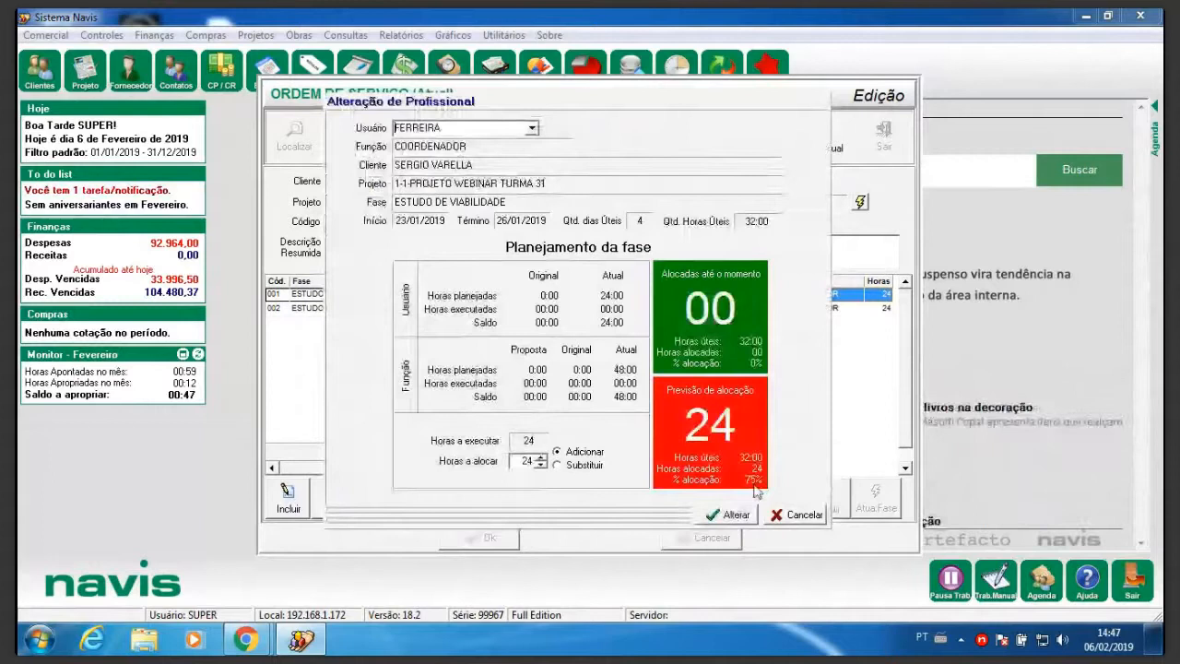
pyautogui.click(526, 461)
pyautogui.press('BackSpace')
pyautogui.write('5')
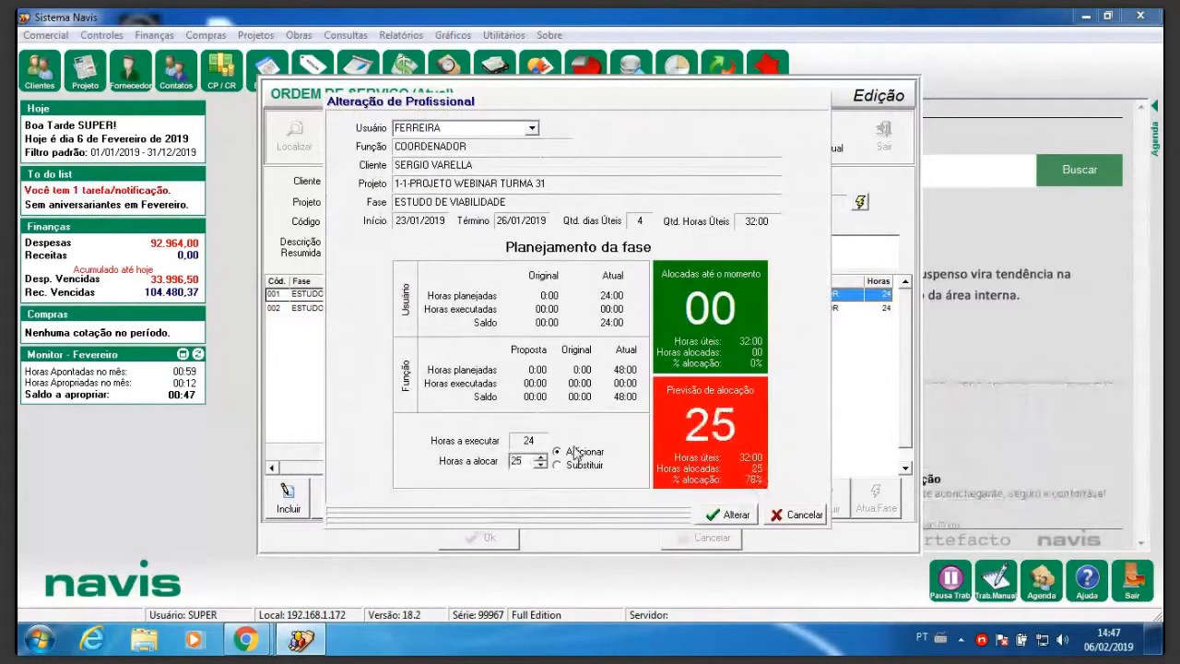
pyautogui.click(728, 516)
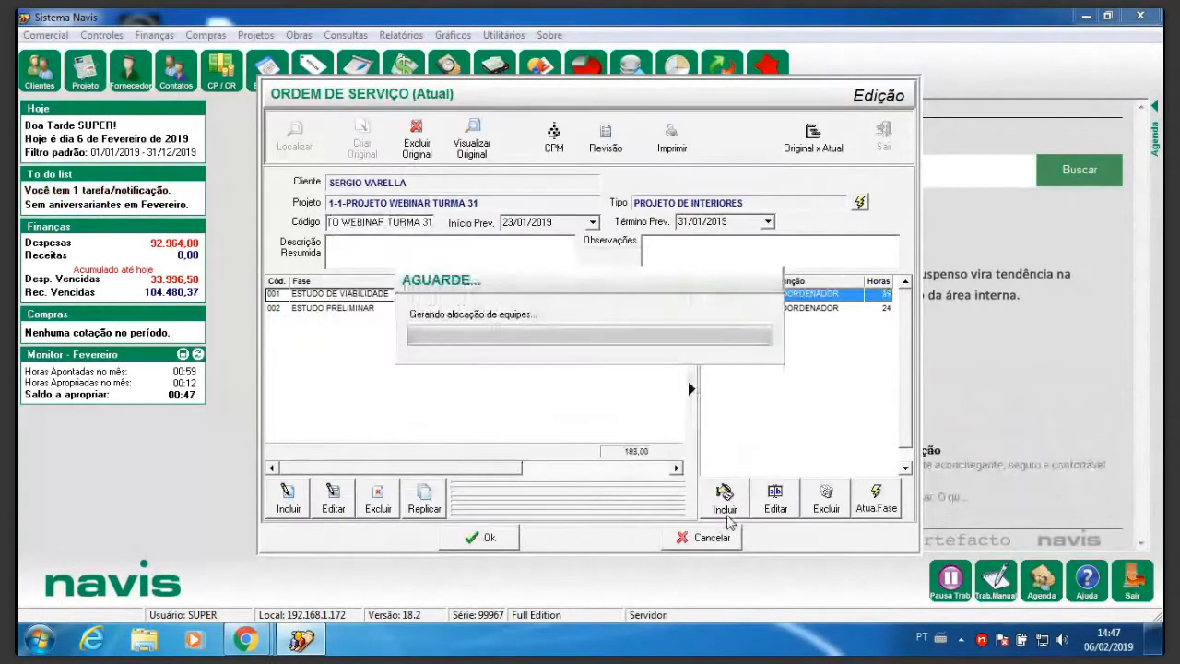
pyautogui.click(632, 383)
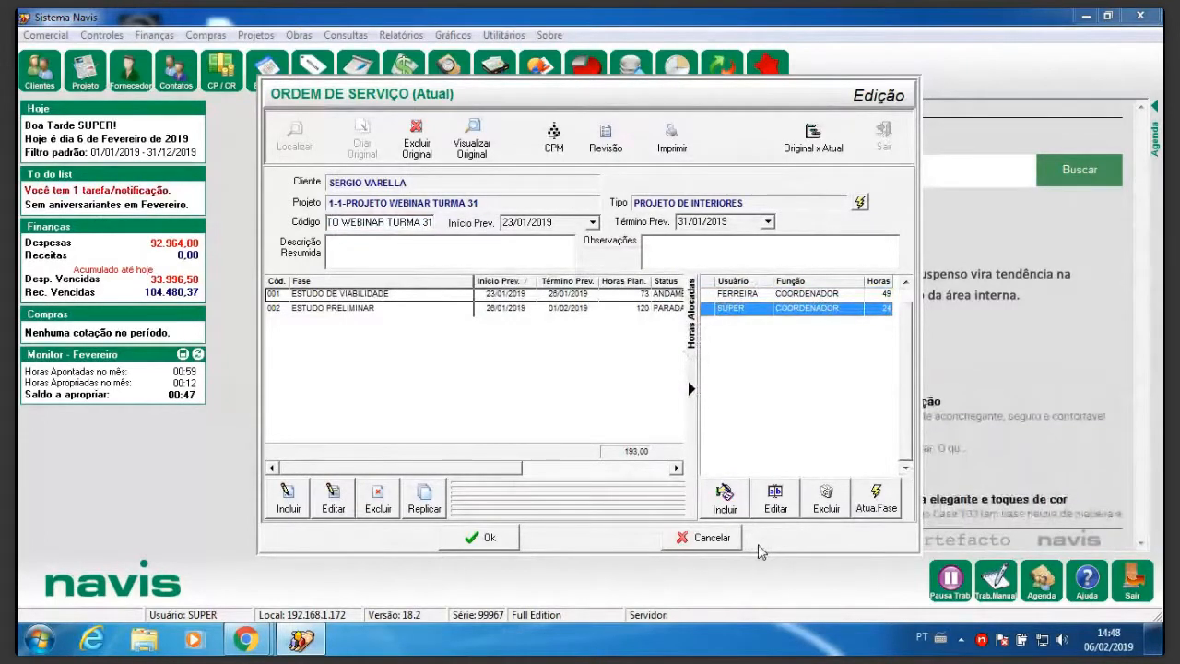
# Replace the first coordinator's allocation in the ESTUDO DE VIABILIDADE phase with 25 hours using Substituir, and generate the user notification.
pyautogui.click(753, 294)
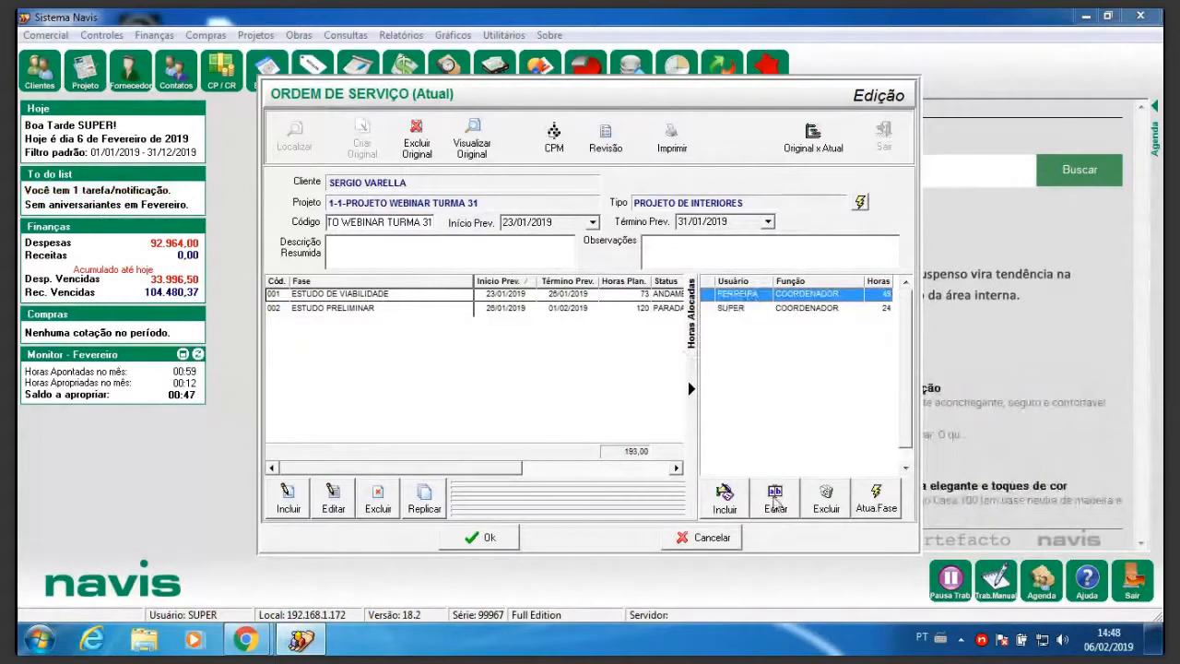
pyautogui.click(776, 503)
pyautogui.write('2')
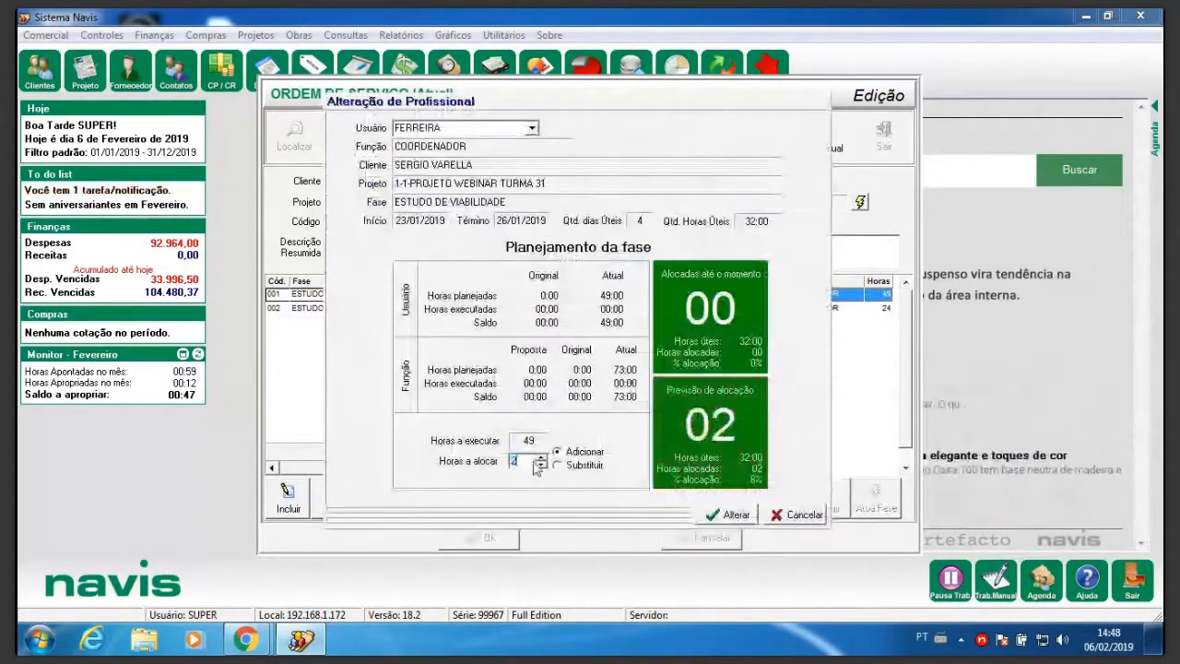
pyautogui.write('5')
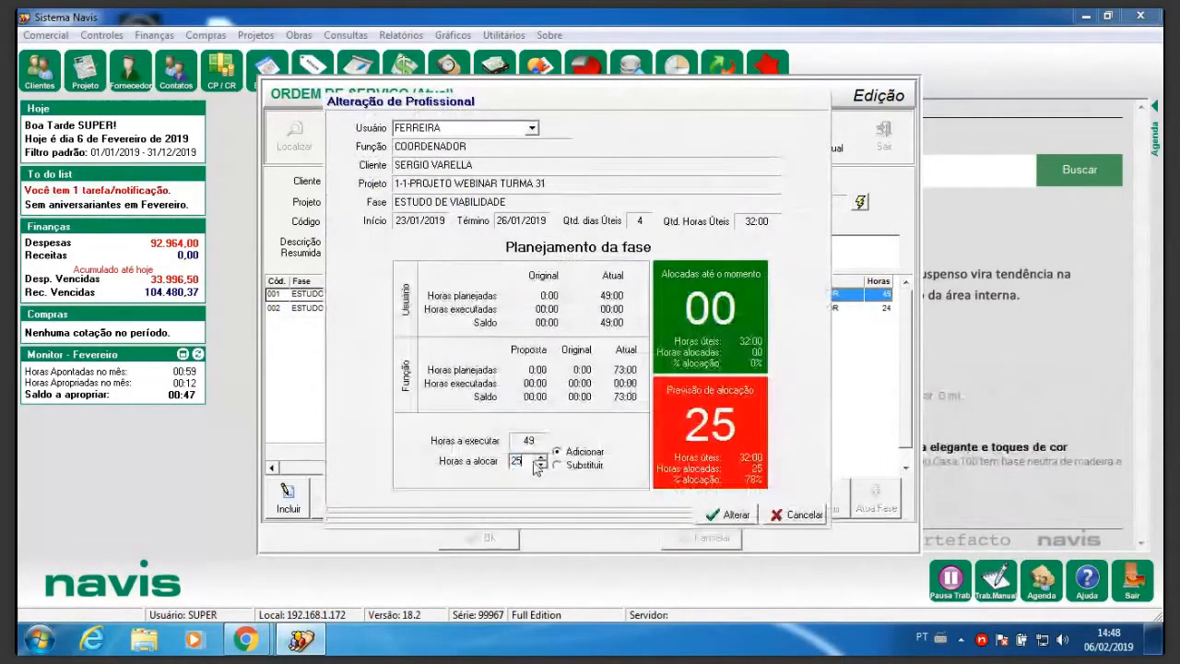
pyautogui.click(557, 465)
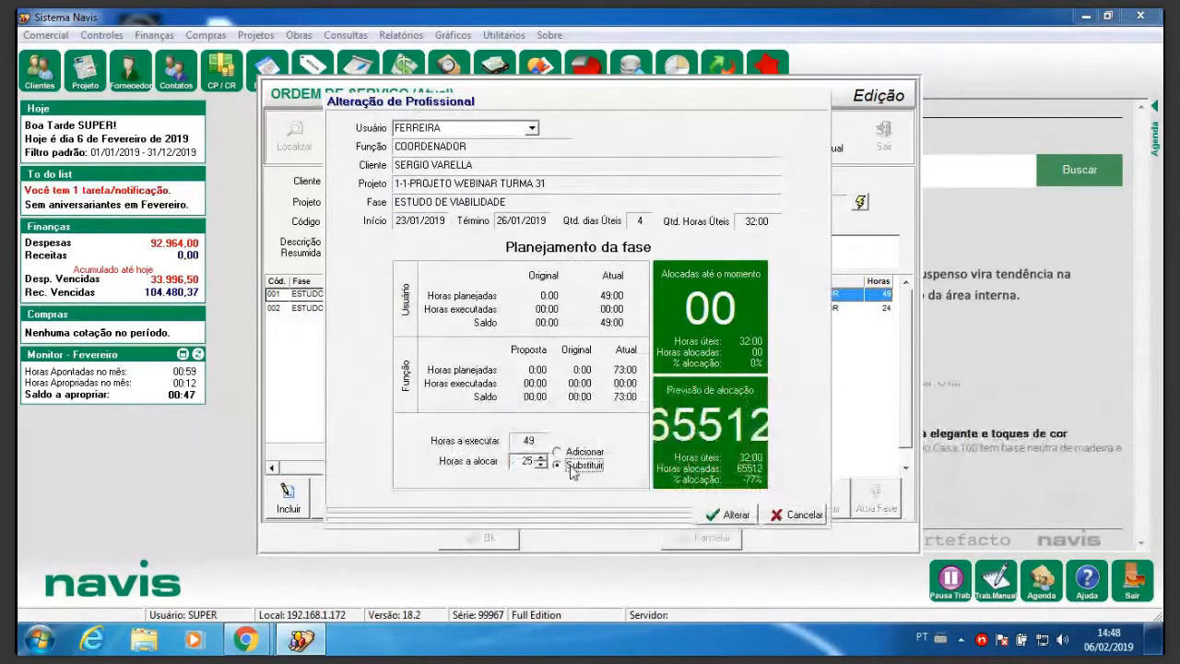
pyautogui.click(728, 514)
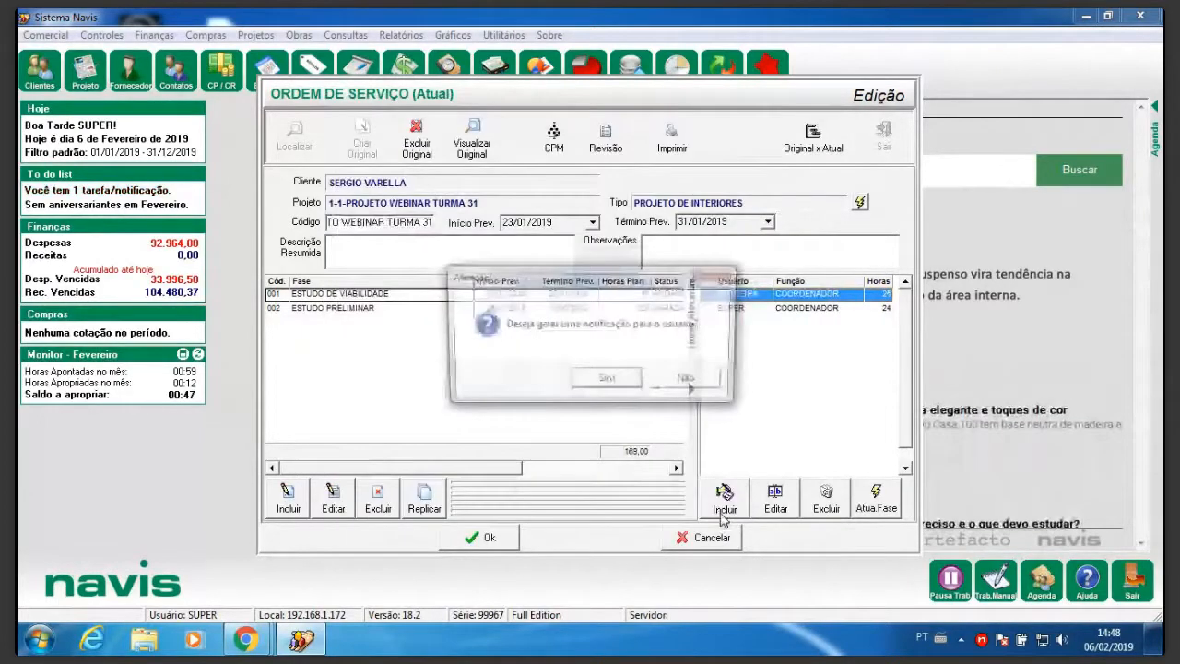
pyautogui.click(624, 379)
# Replace user SUPER's allocation in the ESTUDO DE VIABILIDADE phase with 25 hours, without generating a notification.
pyautogui.click(770, 312)
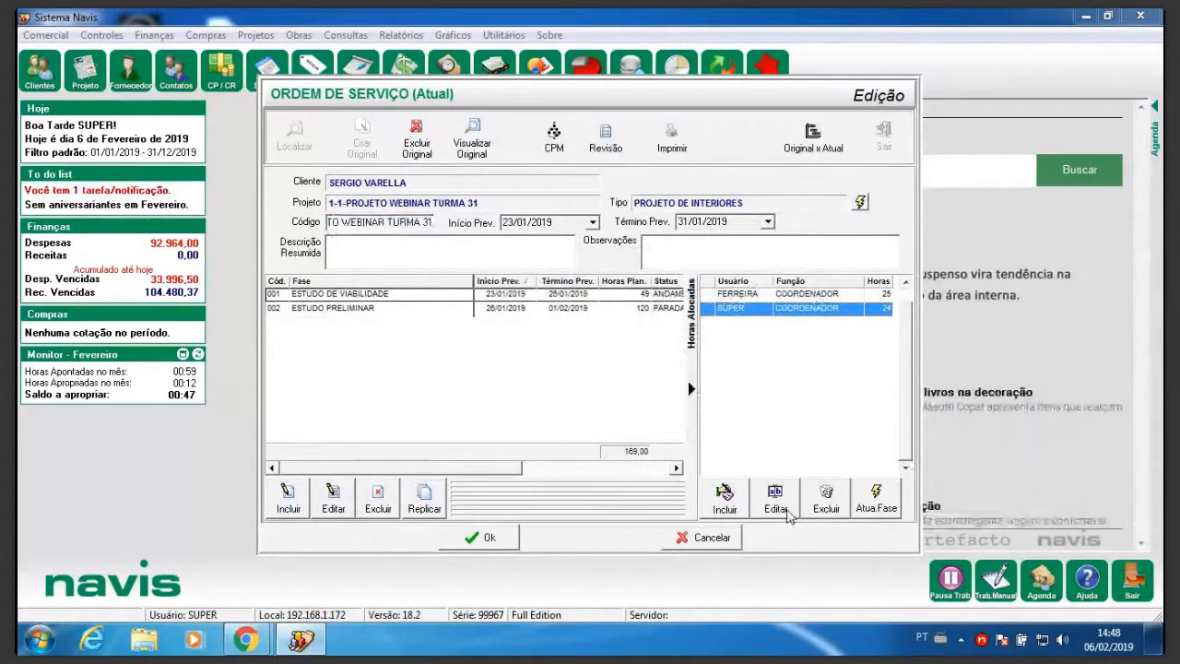
pyautogui.click(776, 502)
pyautogui.doubleClick(532, 462)
pyautogui.write('2')
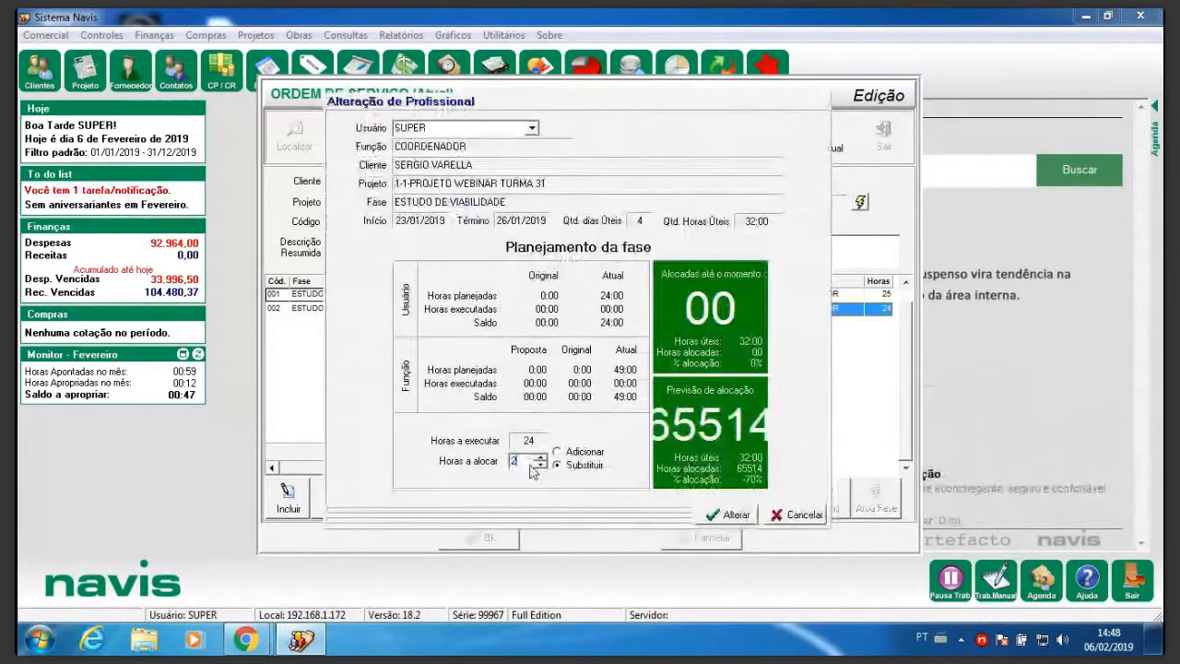
pyautogui.write('5')
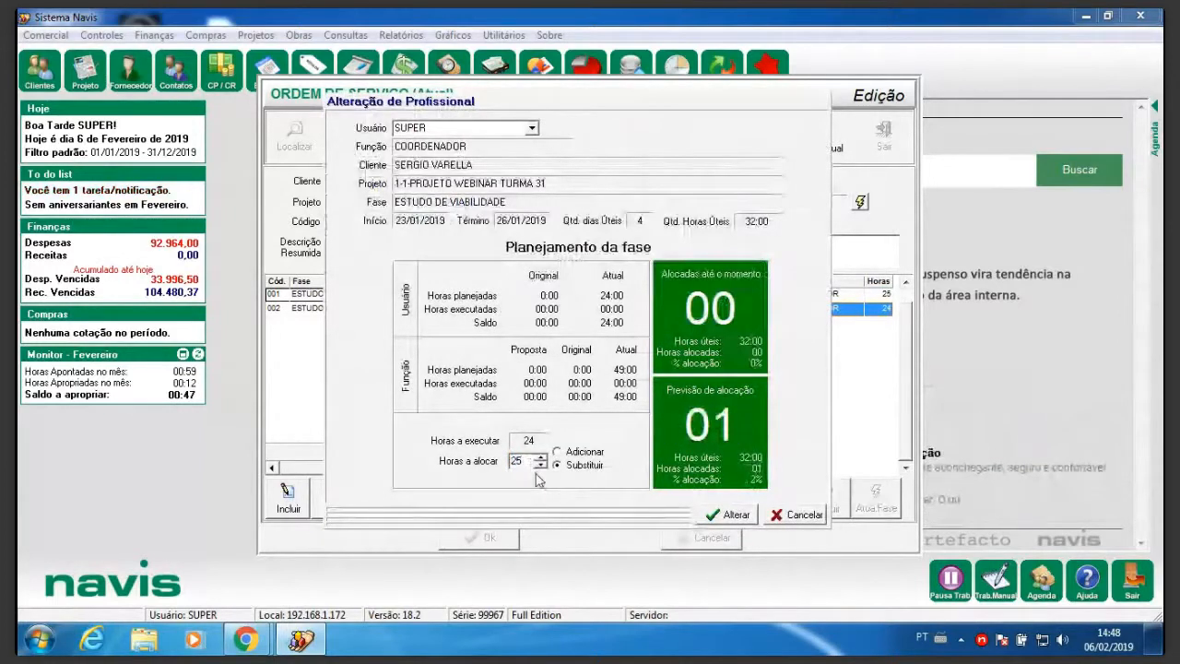
pyautogui.click(729, 515)
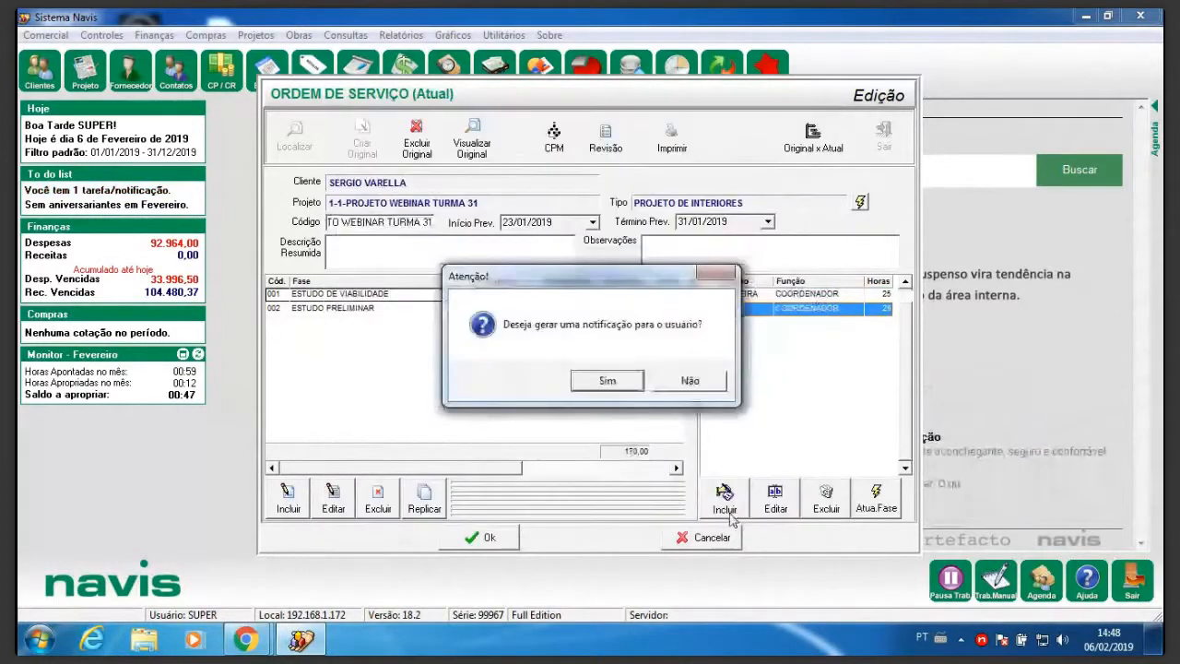
pyautogui.click(691, 379)
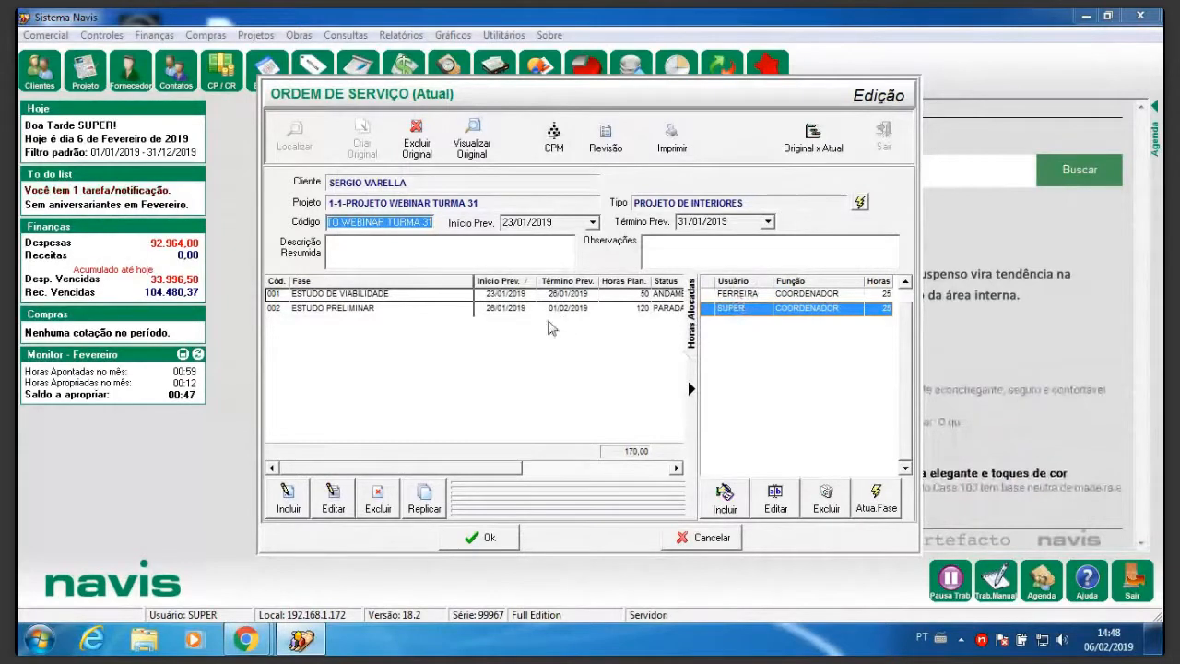
# Allocate 40 hours to the first listed coordinator in the ESTUDO PRELIMINAR phase and generate the user notification.
pyautogui.click(541, 308)
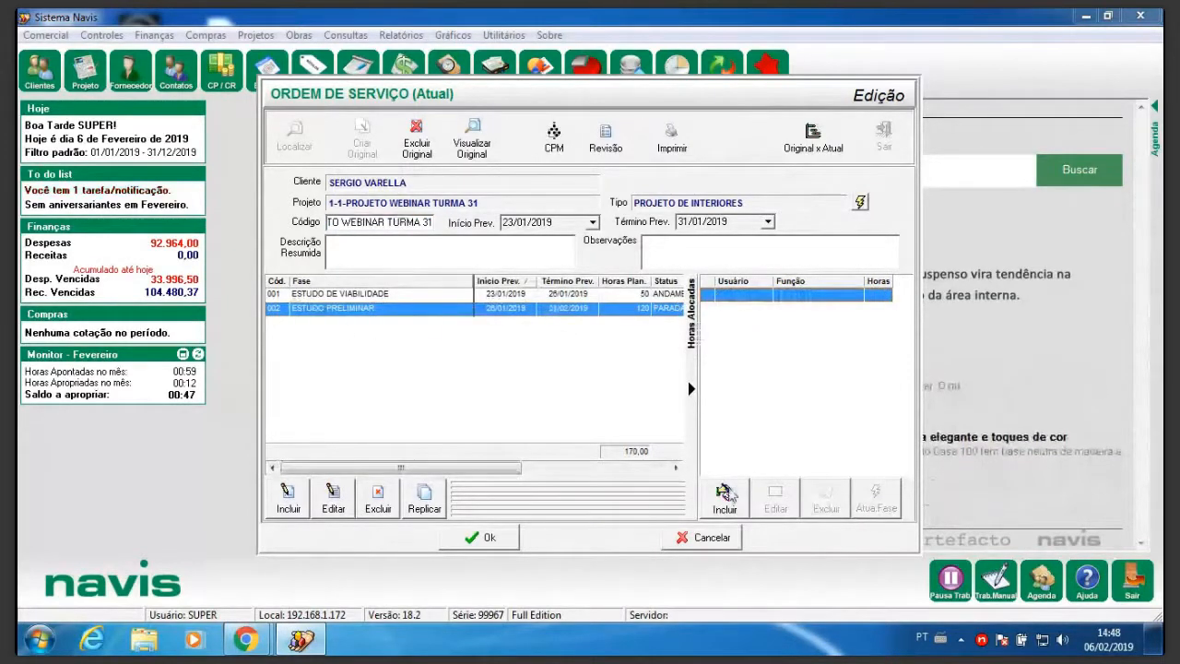
pyautogui.click(726, 510)
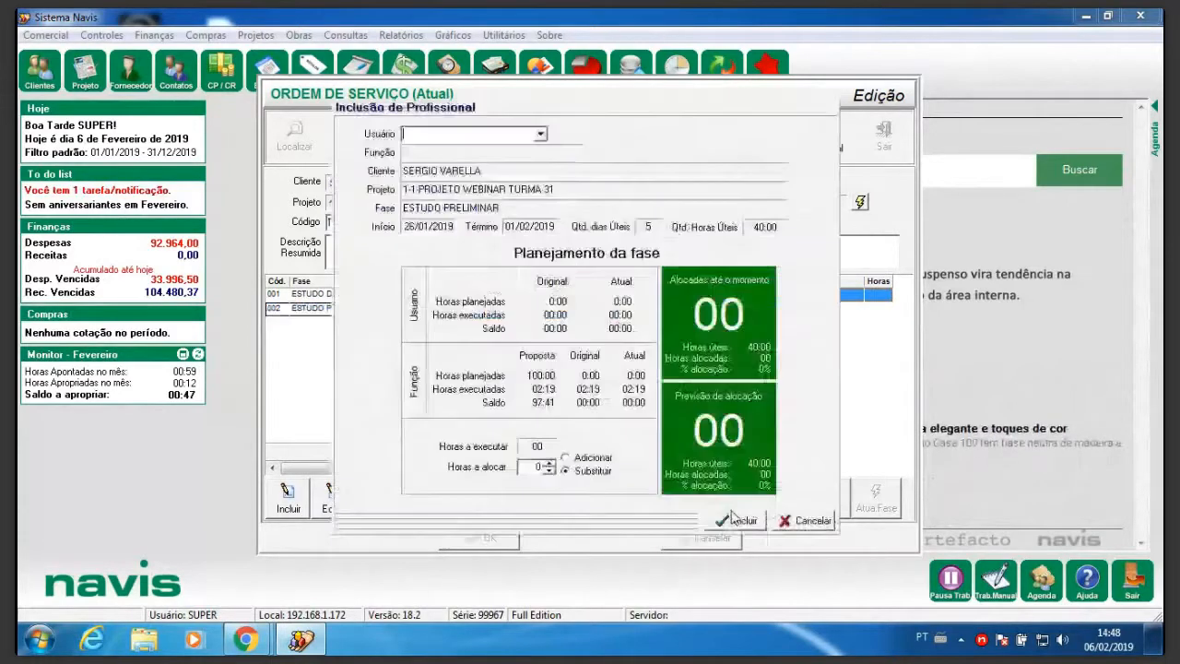
pyautogui.click(540, 135)
pyautogui.click(463, 155)
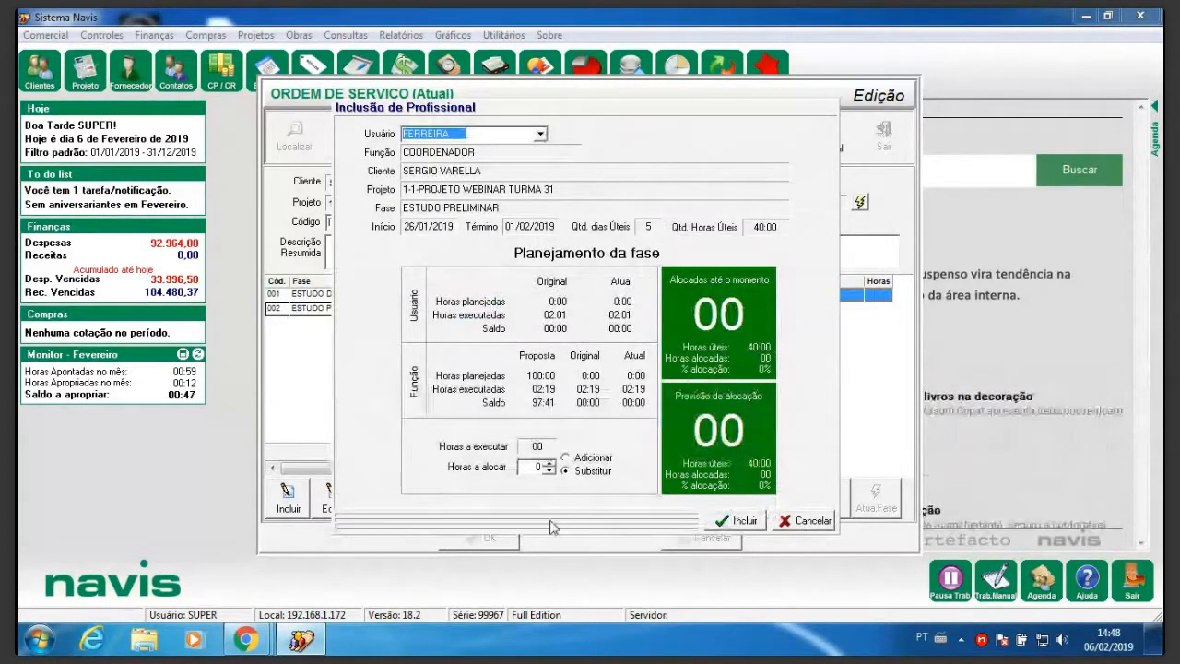
pyautogui.press('Tab')
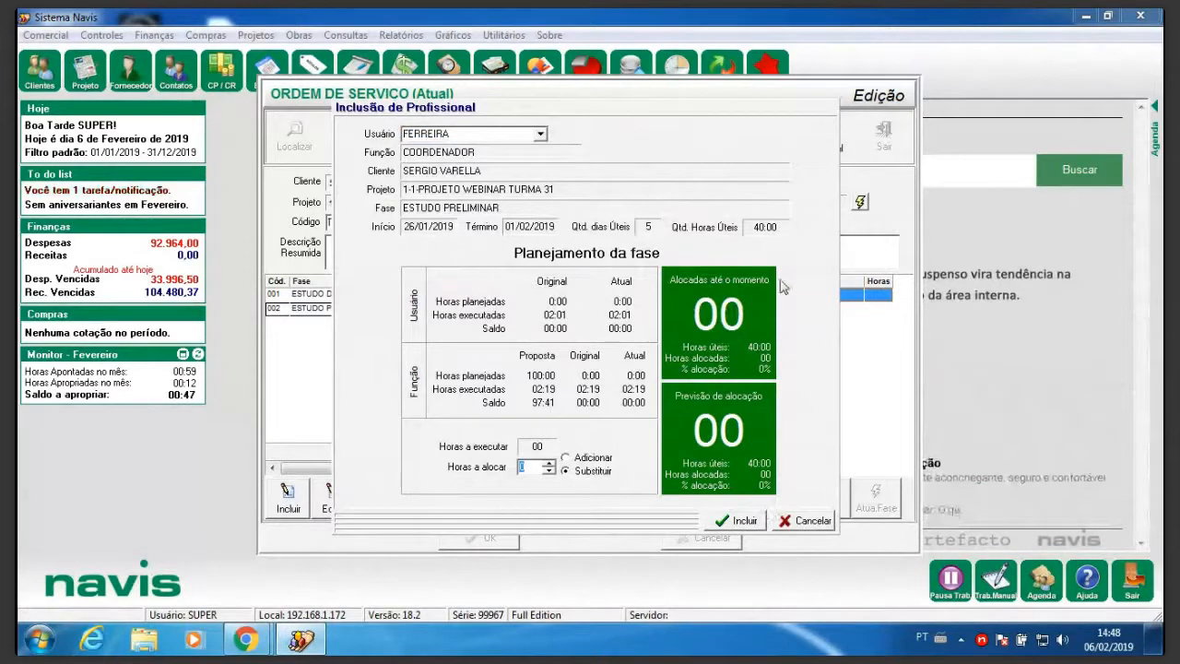
pyautogui.write('40')
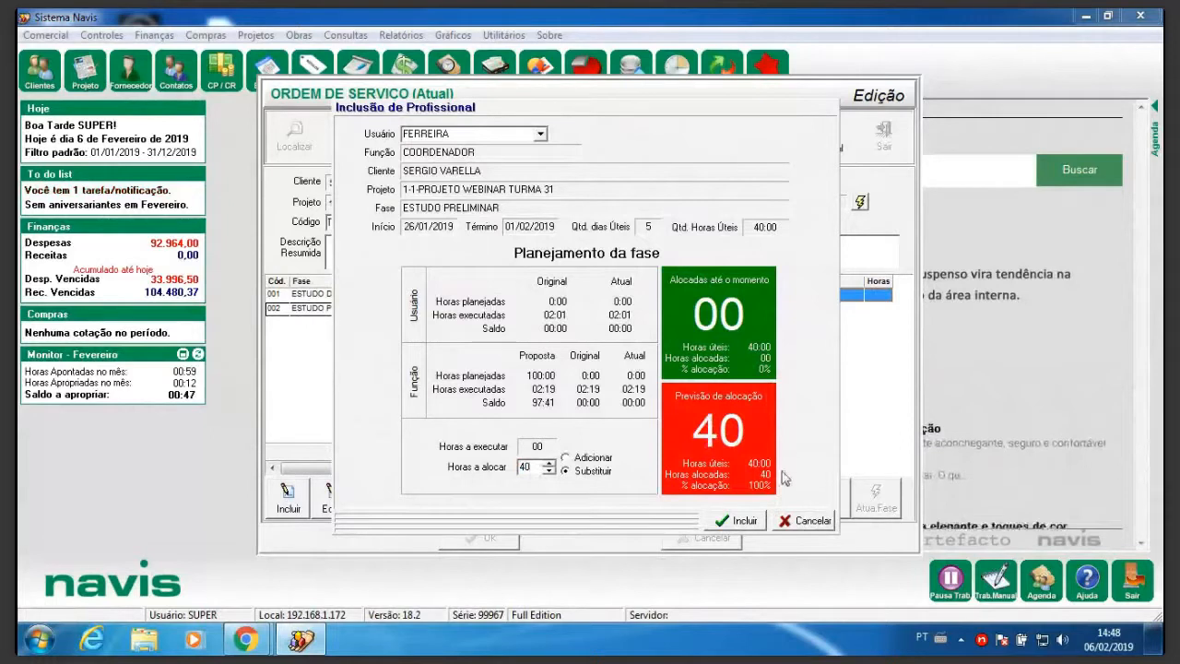
pyautogui.click(736, 523)
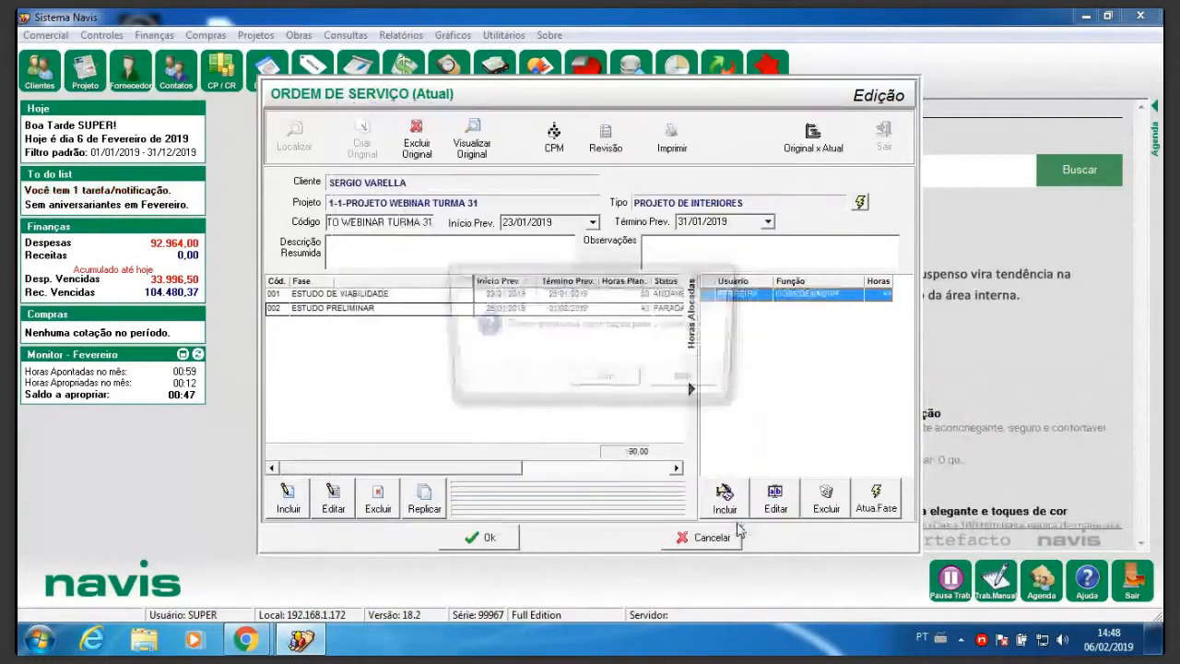
pyautogui.press('Return')
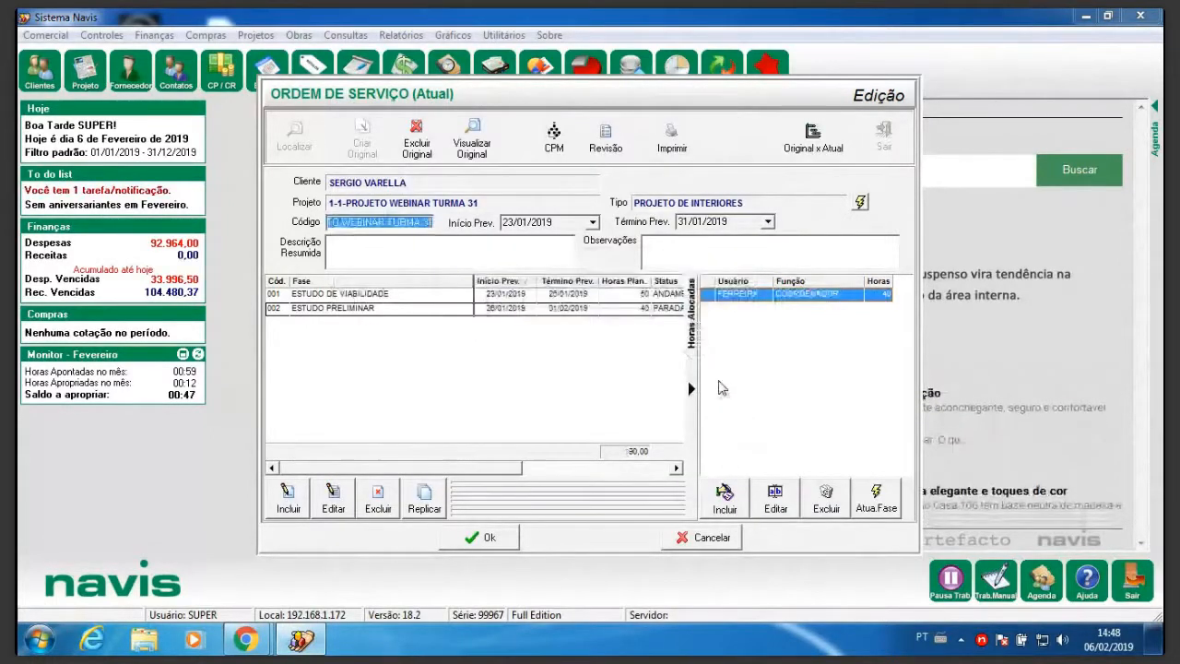
# Allocate 40 hours to user SUPER in the ESTUDO PRELIMINAR phase and generate the user notification.
pyautogui.click(726, 495)
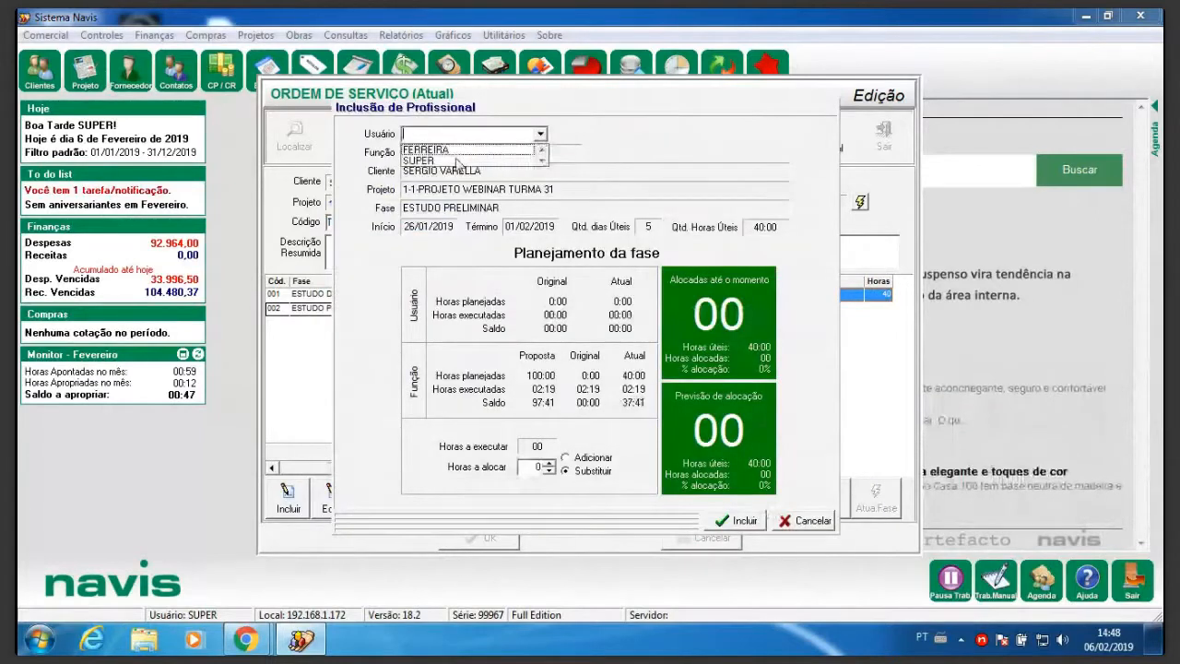
pyautogui.doubleClick(538, 466)
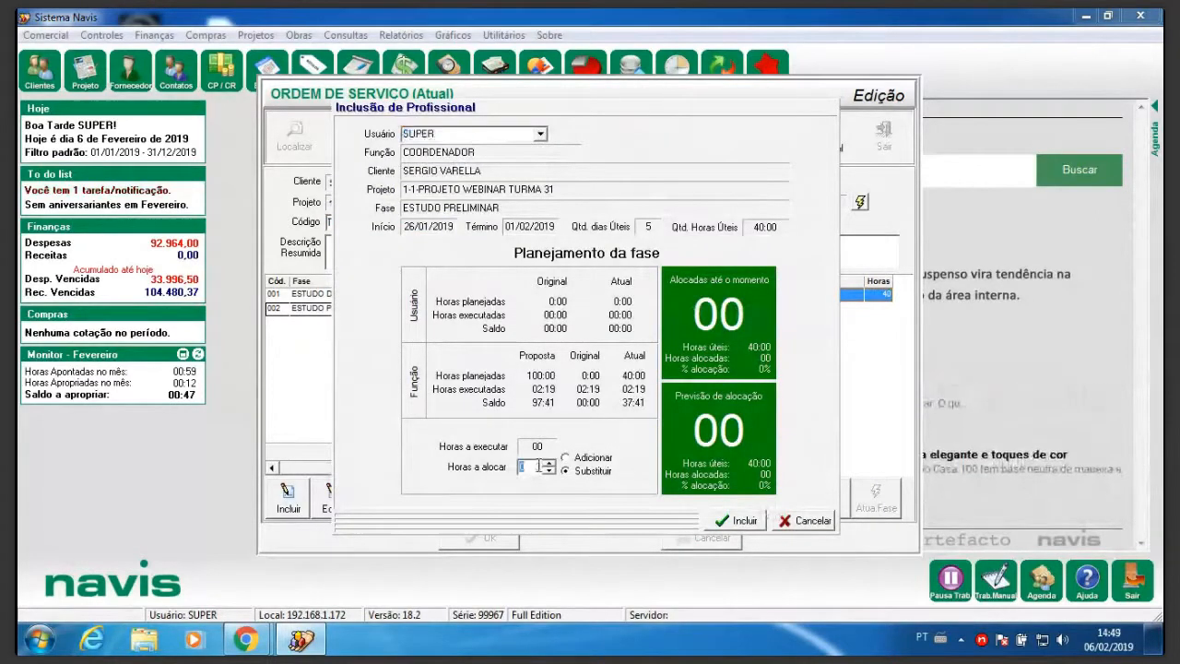
pyautogui.write('40')
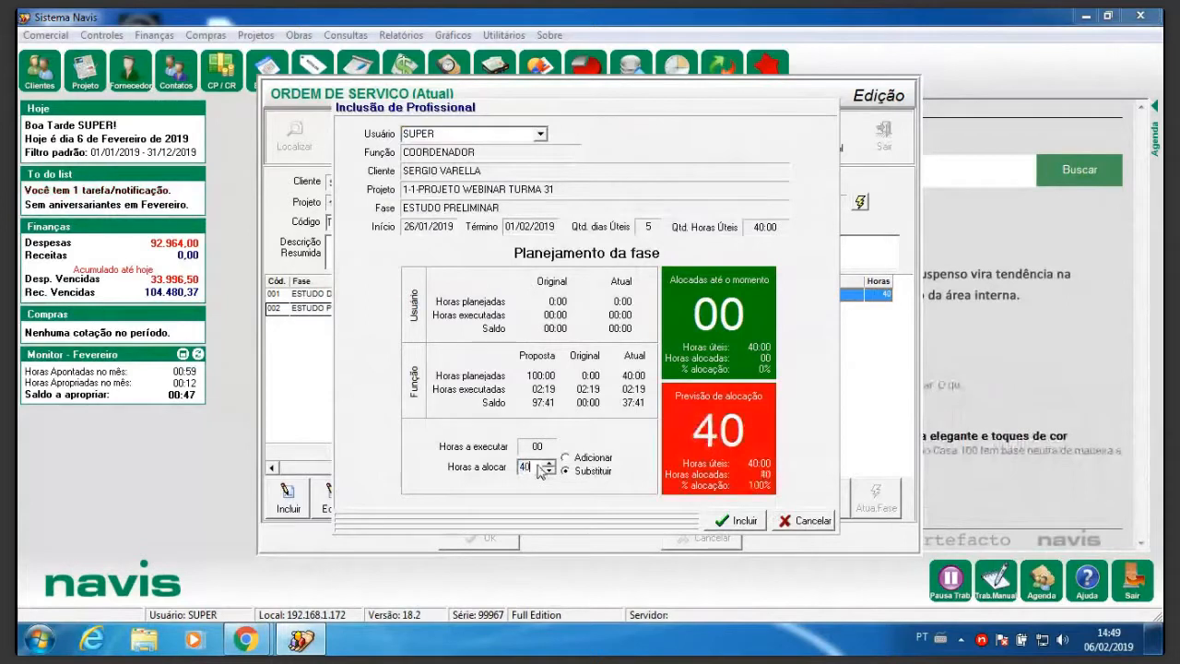
pyautogui.click(756, 525)
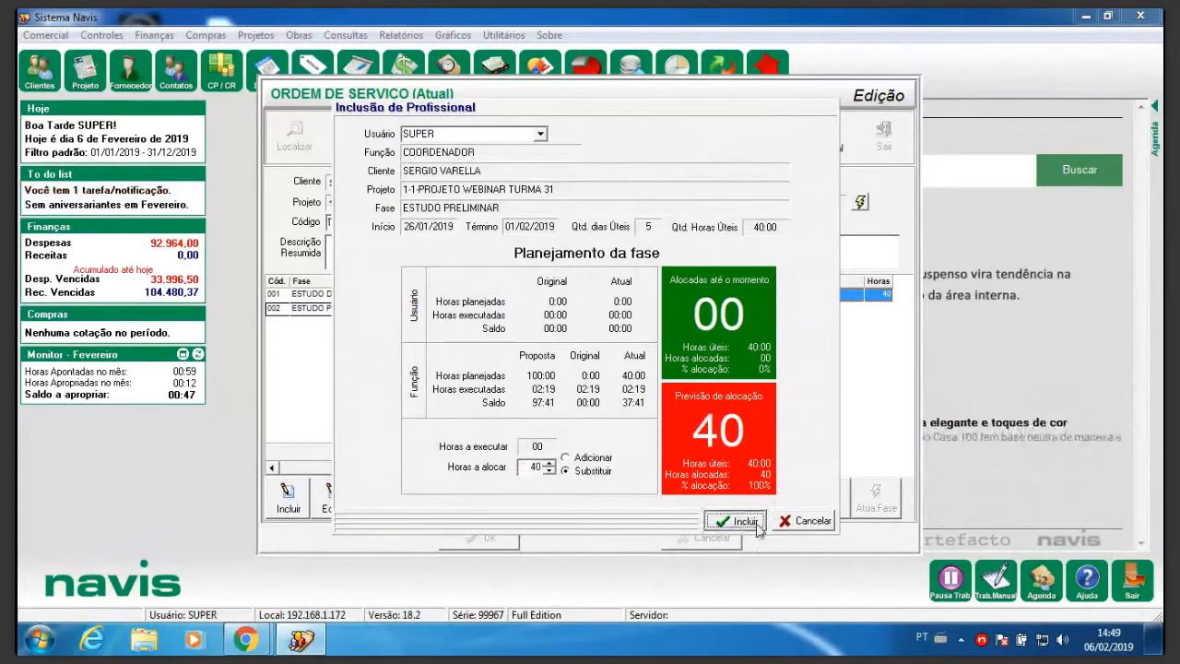
pyautogui.click(627, 382)
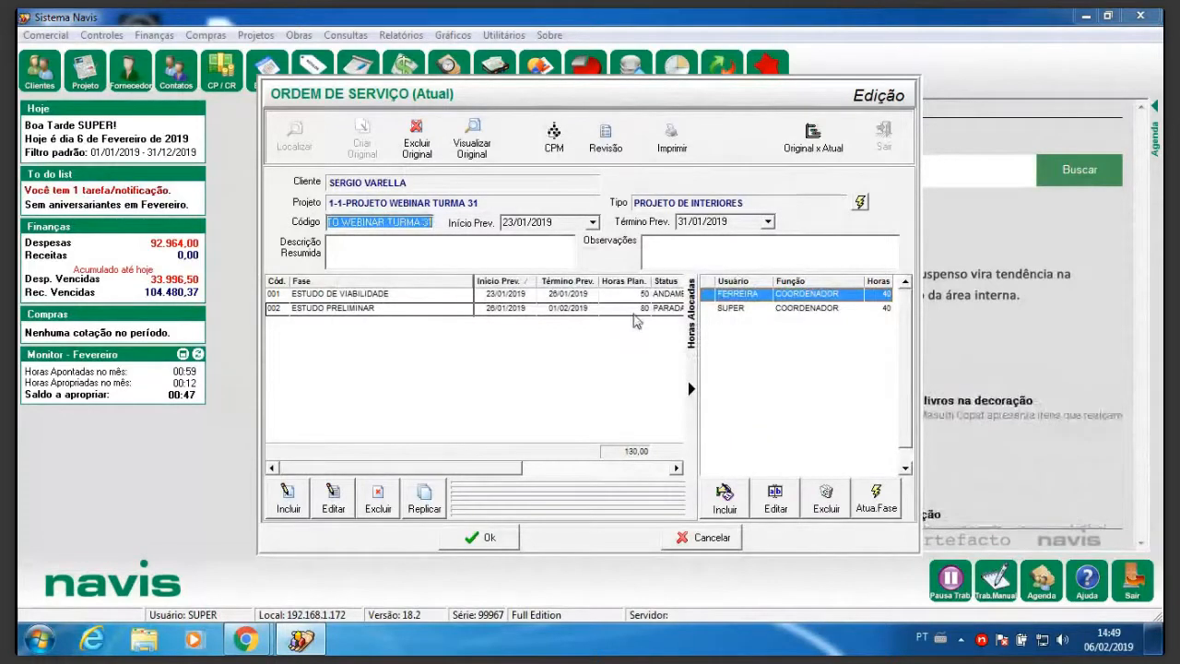
# Set the ESTUDO PRELIMINAR phase to 25/01/2019 through 15/02/2019, declining the automatic end-date adjustment and the shift to following phases.
pyautogui.click(636, 309)
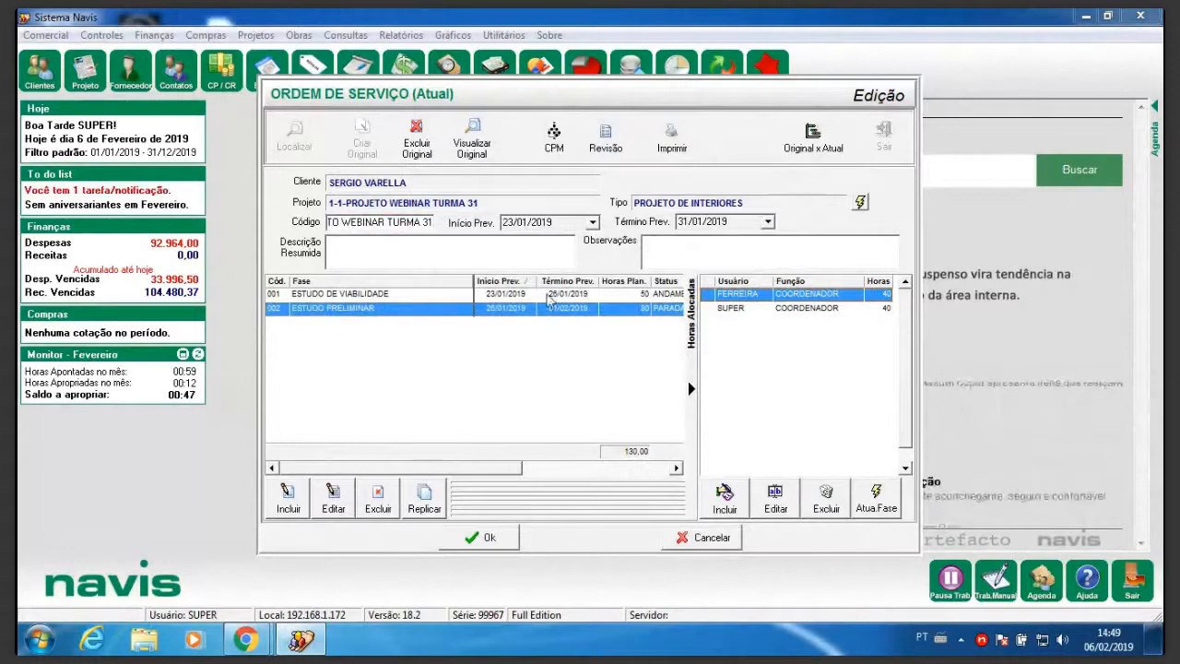
pyautogui.click(333, 502)
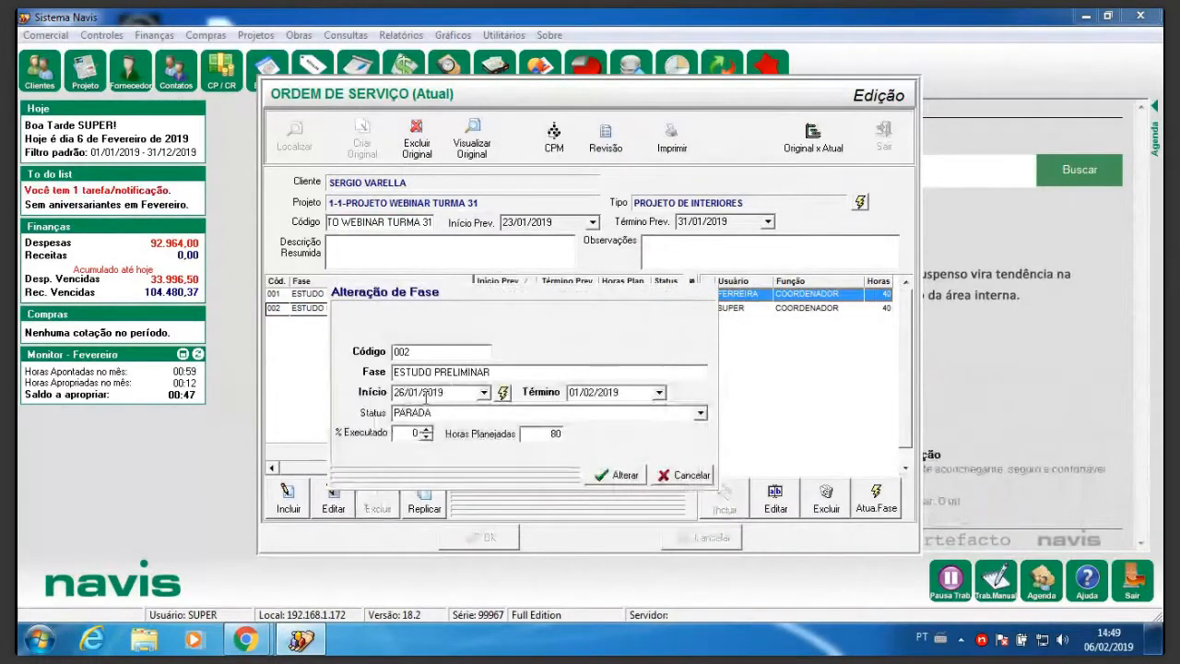
pyautogui.click(585, 395)
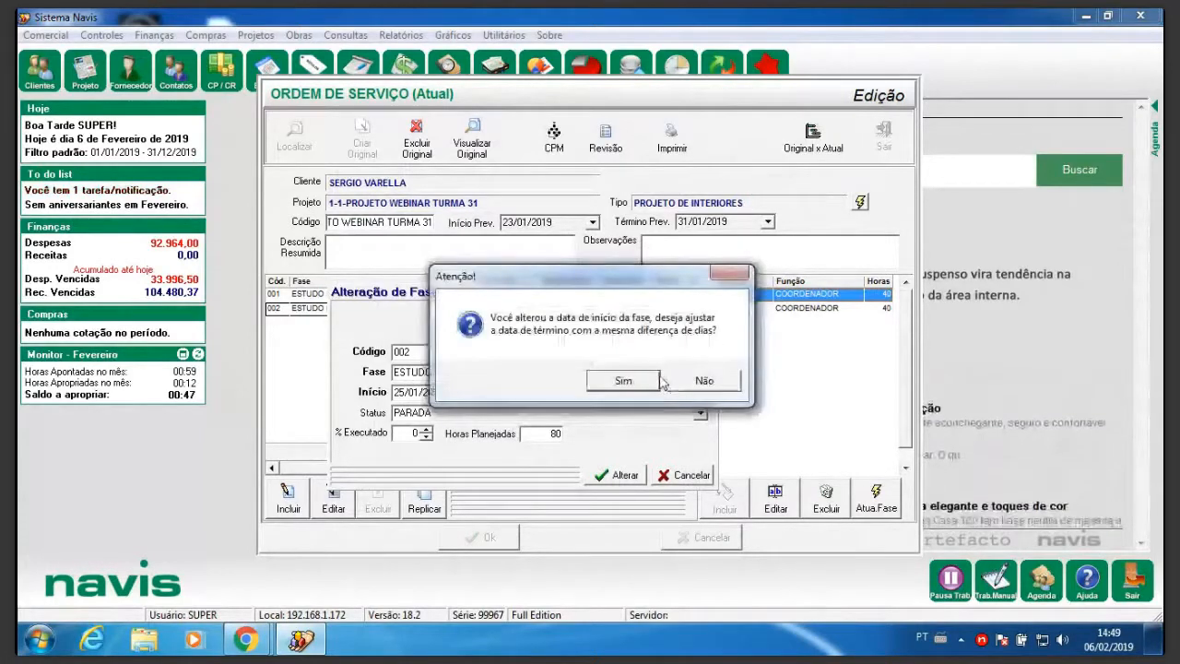
pyautogui.click(701, 381)
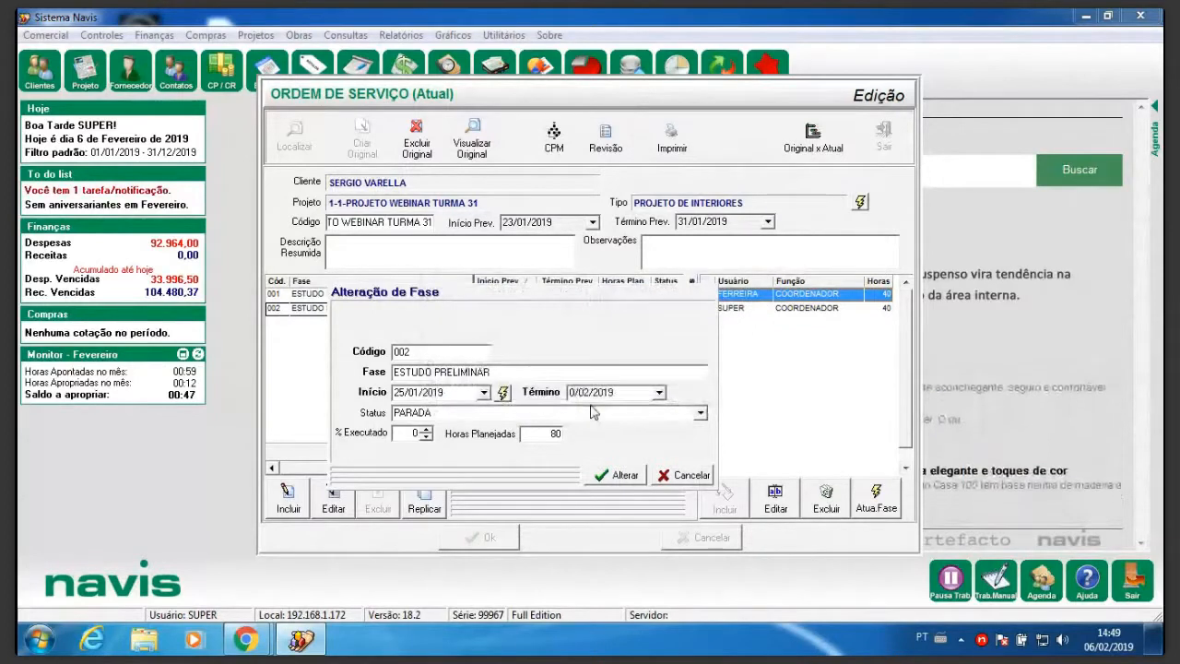
pyautogui.press('BackSpace')
pyautogui.write('15')
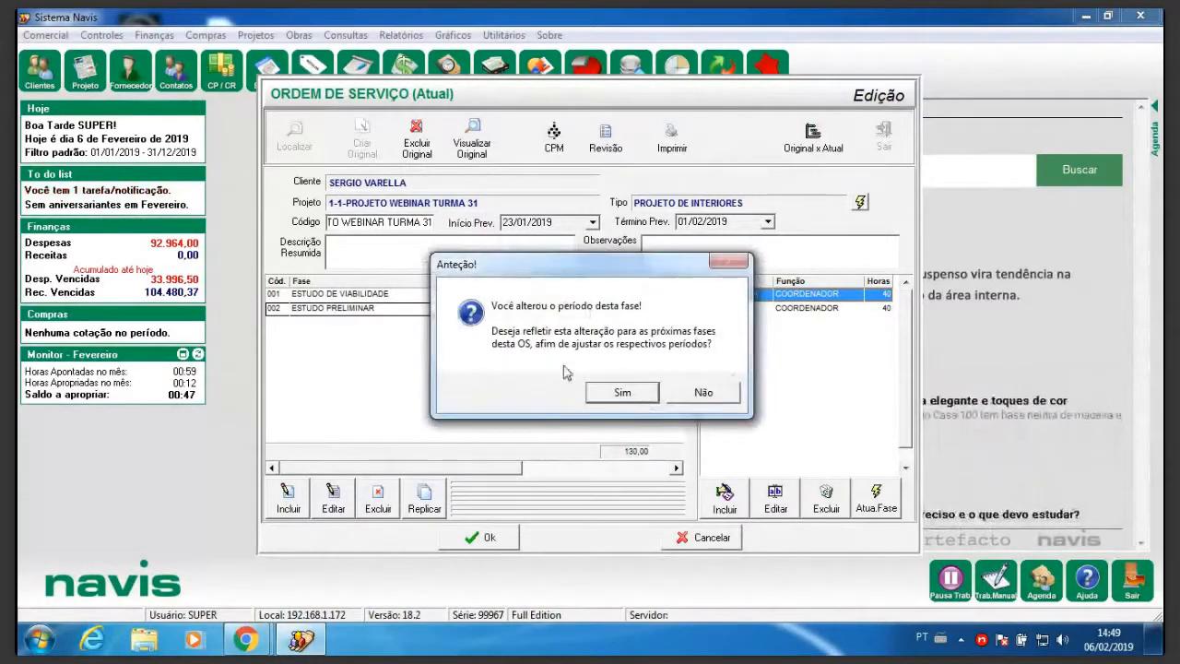
pyautogui.click(704, 392)
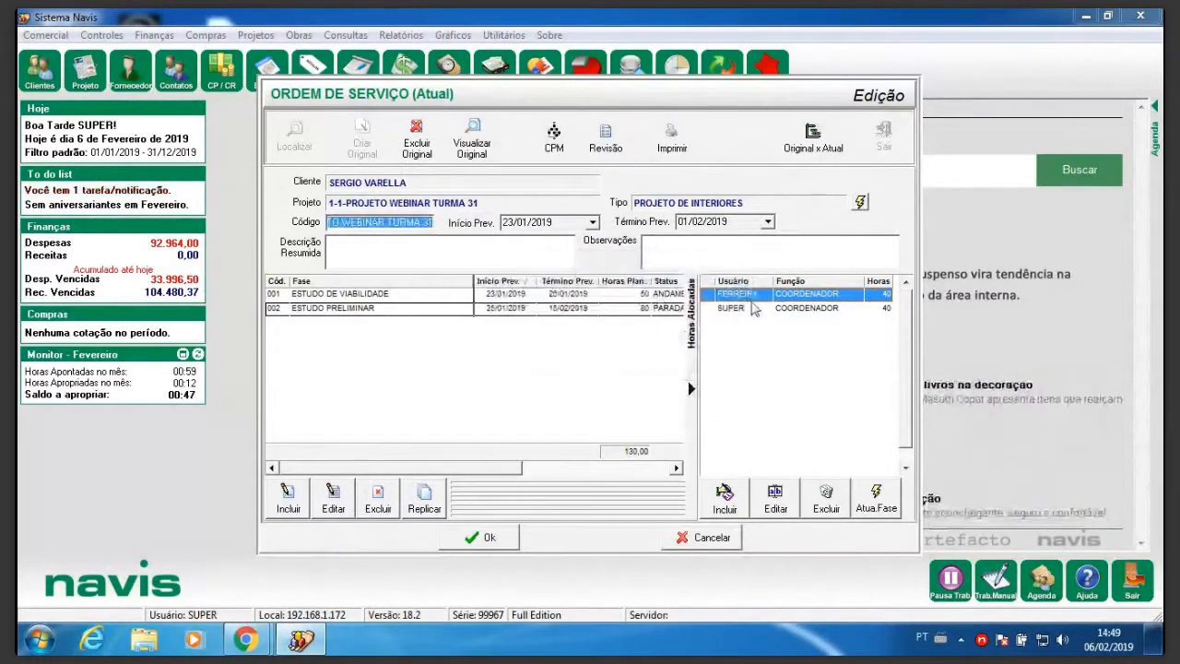
# Replace the first coordinator's allocation in the ESTUDO PRELIMINAR phase with 60 hours and generate the user notification.
pyautogui.click(774, 513)
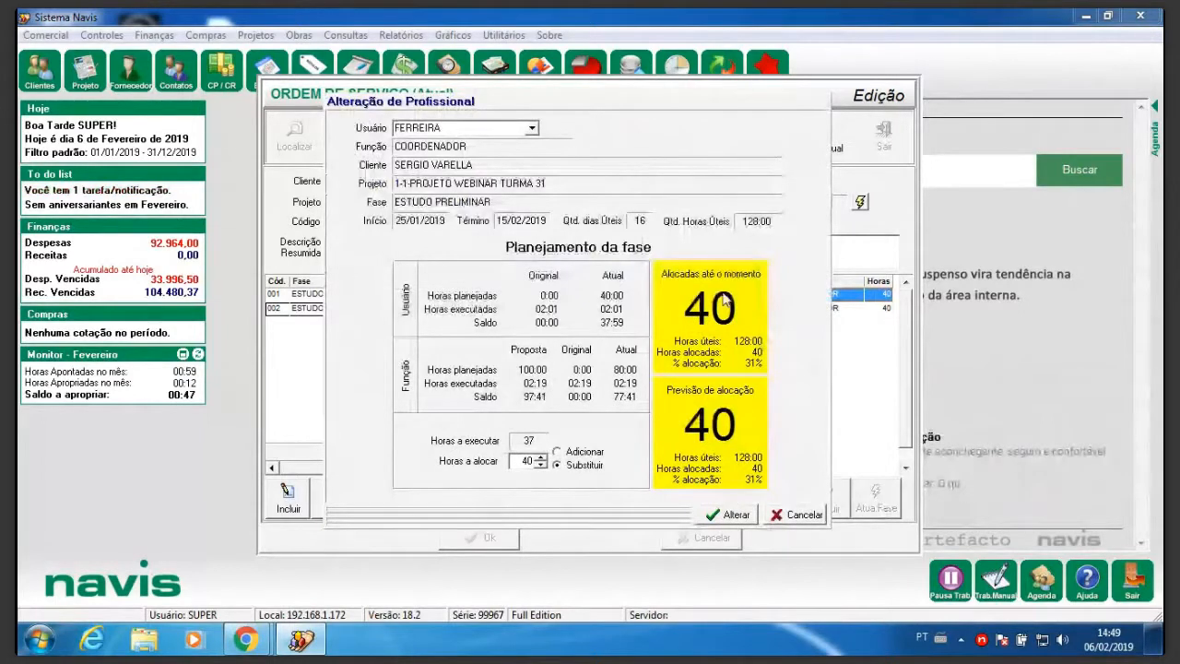
pyautogui.doubleClick(527, 462)
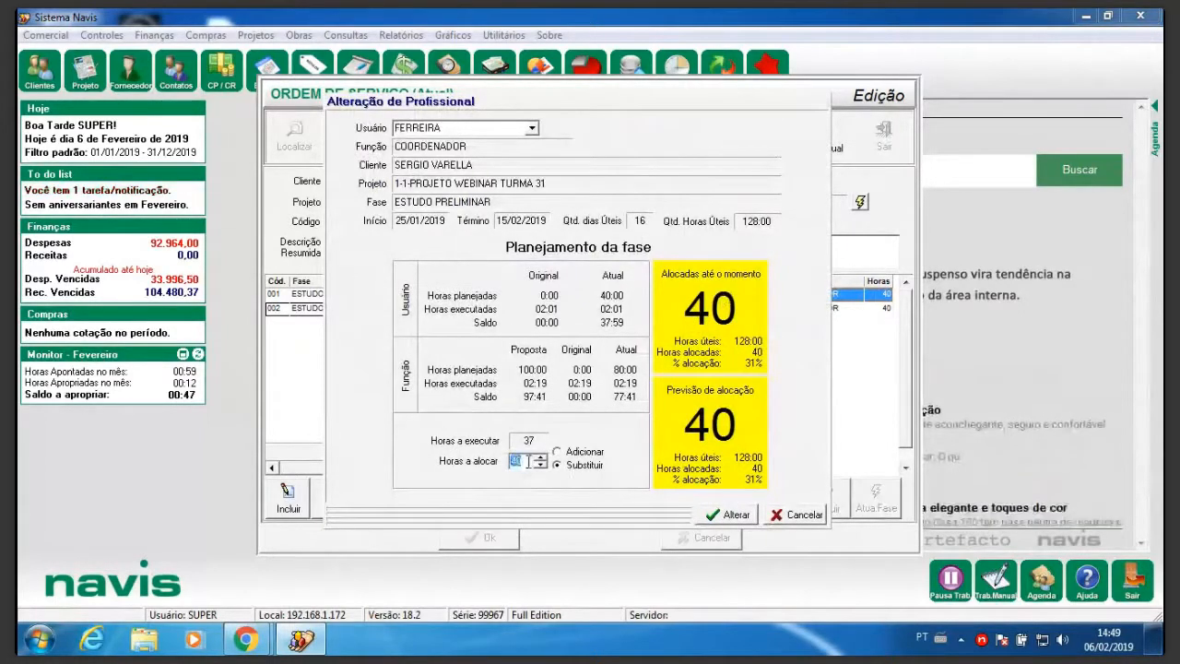
pyautogui.write('60')
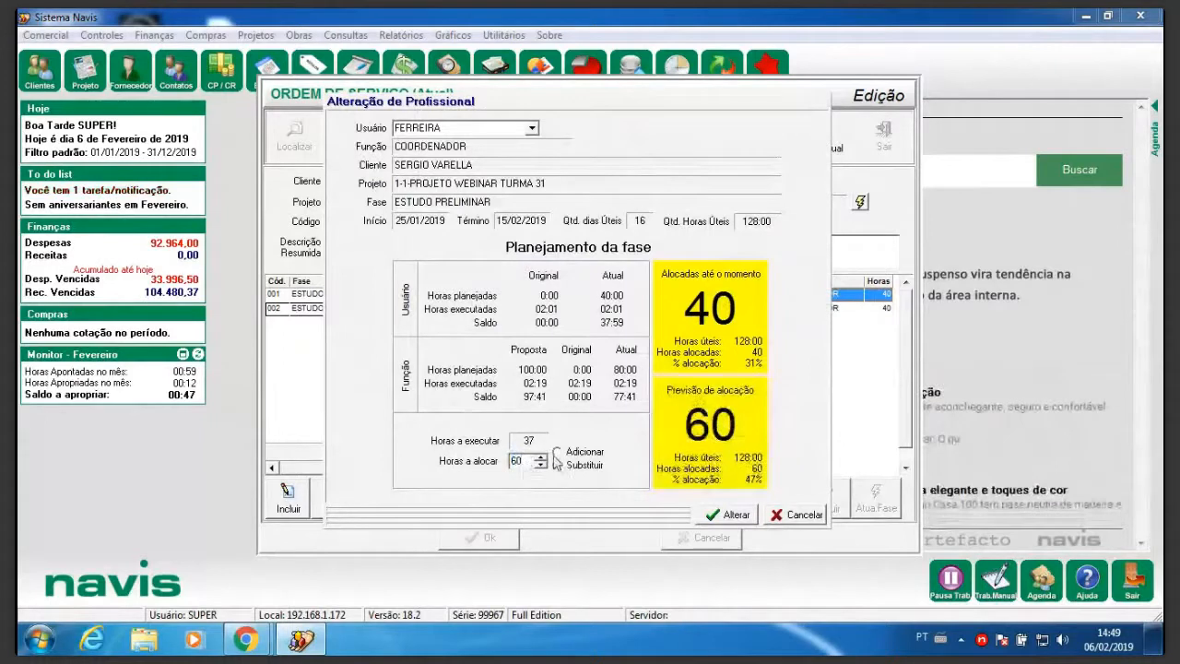
pyautogui.click(730, 514)
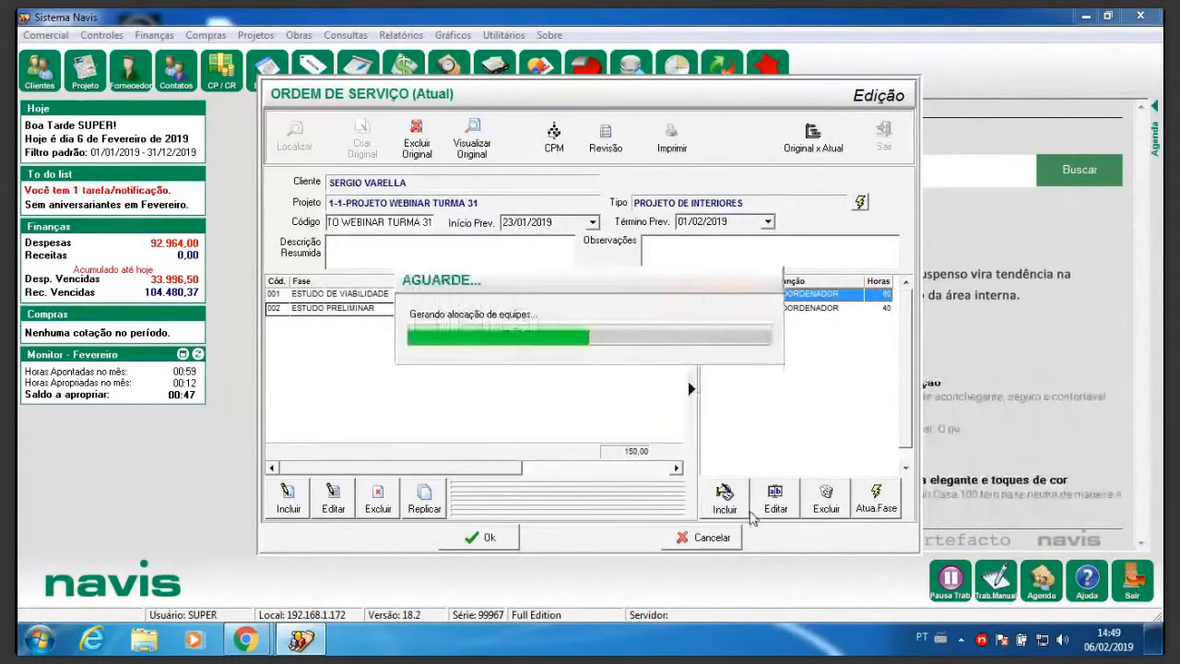
pyautogui.click(614, 376)
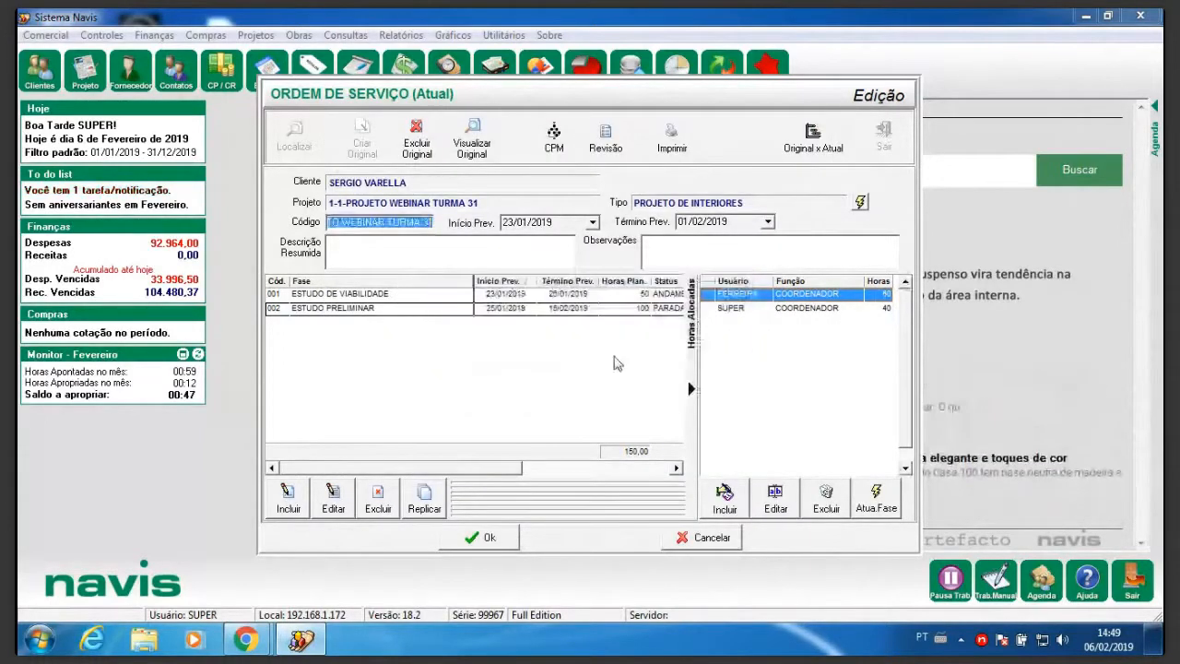
# Replace user SUPER's allocation in the ESTUDO PRELIMINAR phase with 60 hours.
pyautogui.click(738, 308)
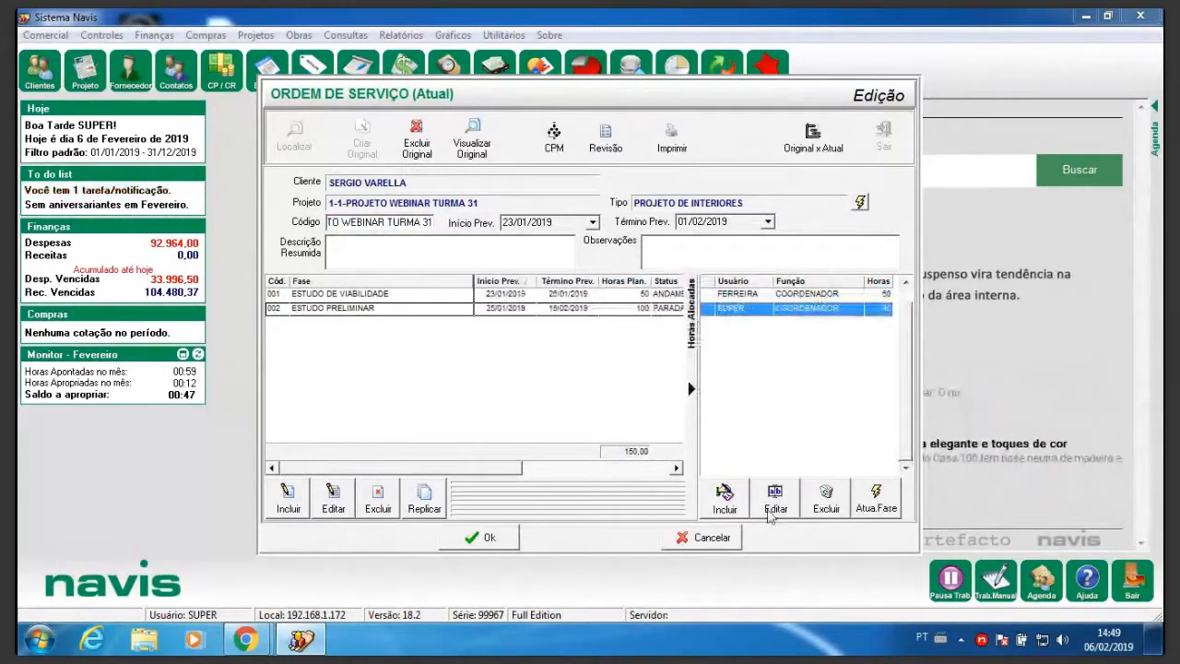
pyautogui.click(772, 502)
pyautogui.doubleClick(523, 461)
pyautogui.write('6')
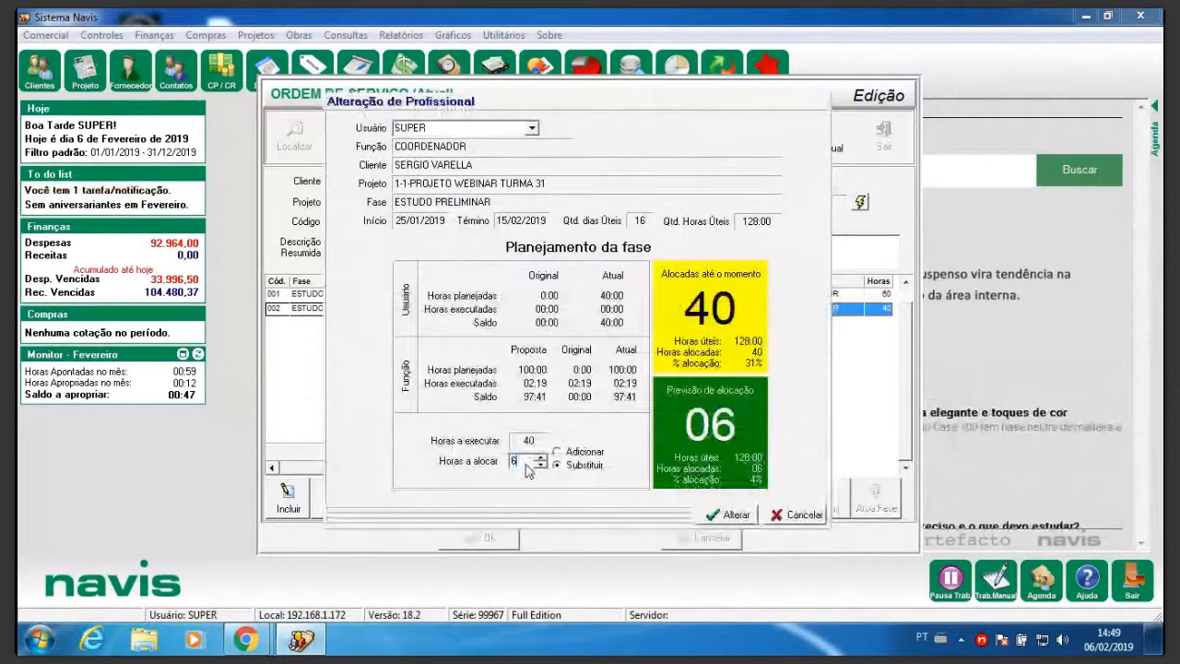
pyautogui.write('0')
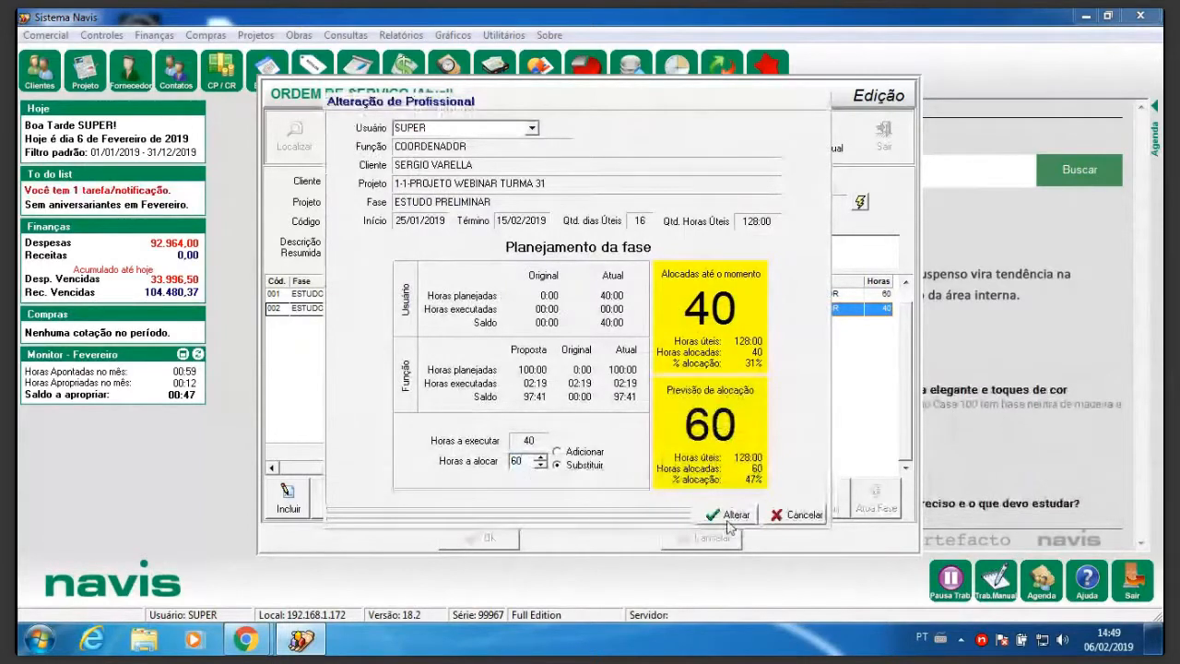
pyautogui.click(698, 376)
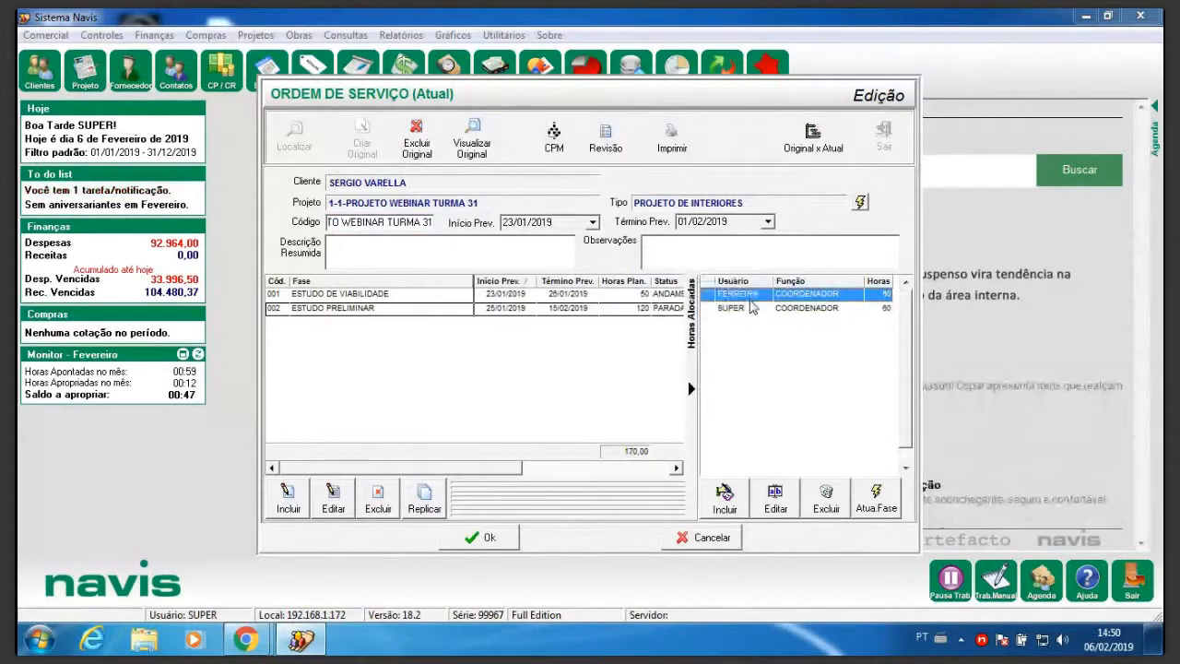
# Save the service order with its team allocation updated, then close the service order.
pyautogui.click(633, 297)
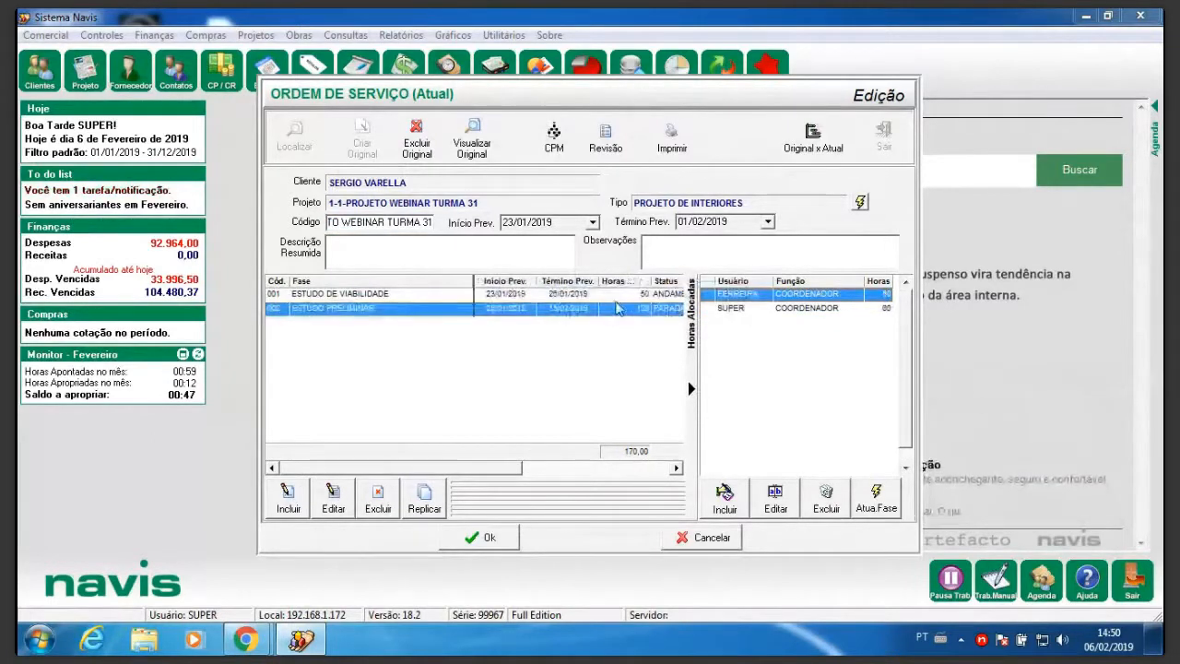
pyautogui.click(616, 310)
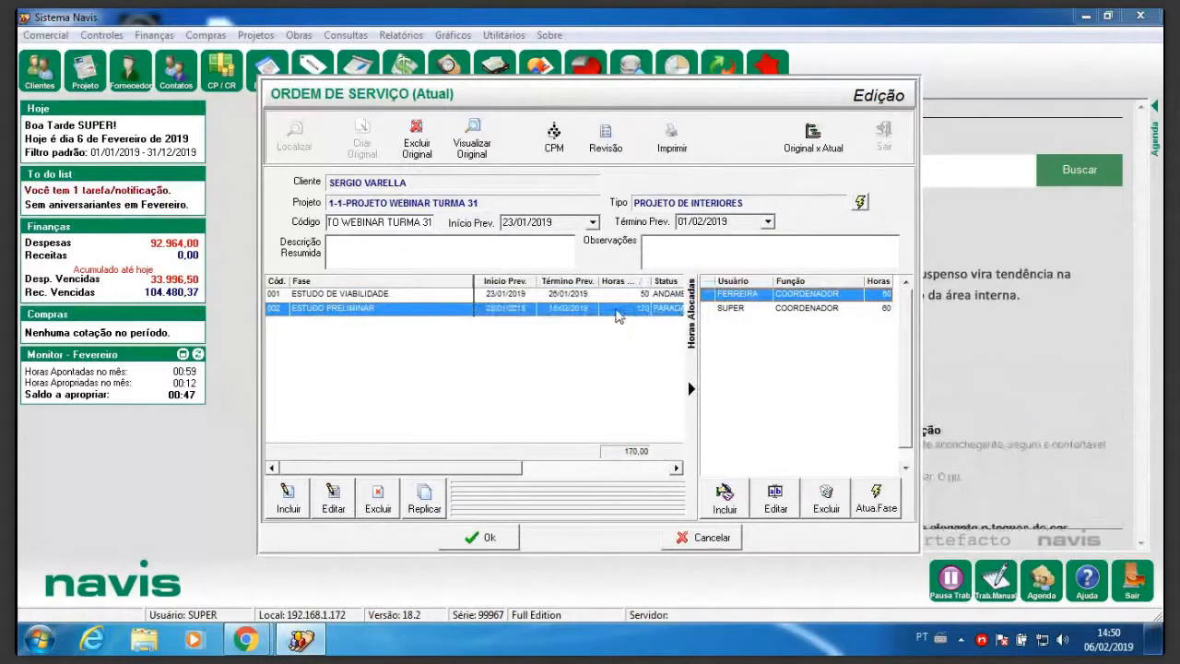
pyautogui.click(648, 295)
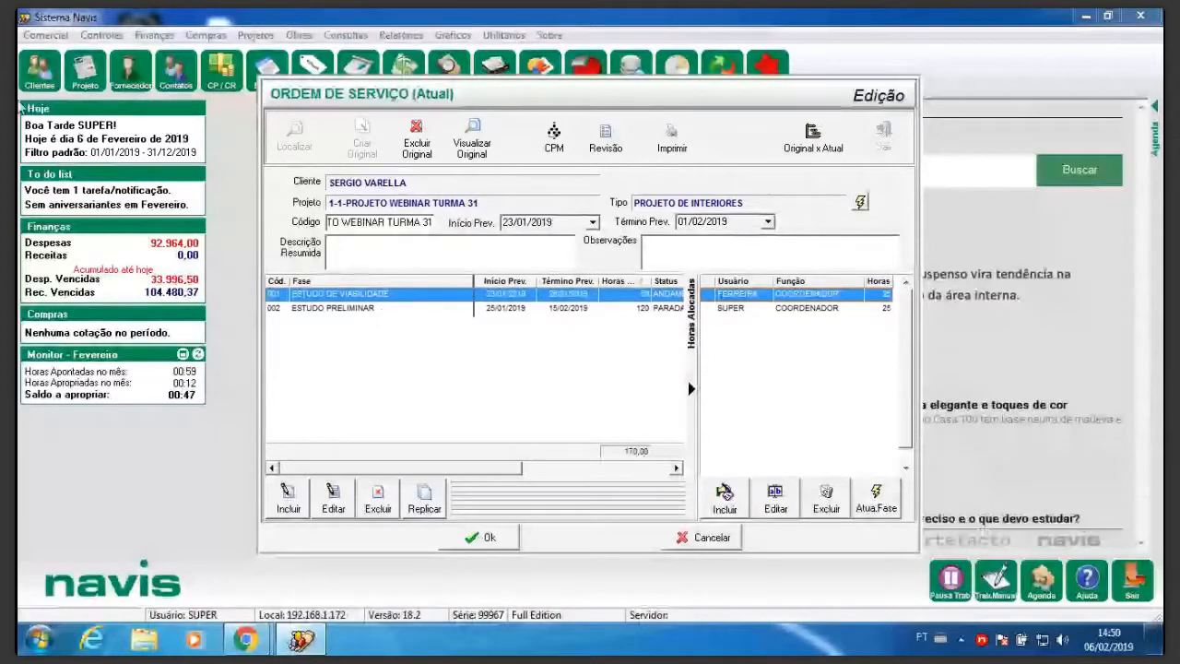
pyautogui.click(384, 310)
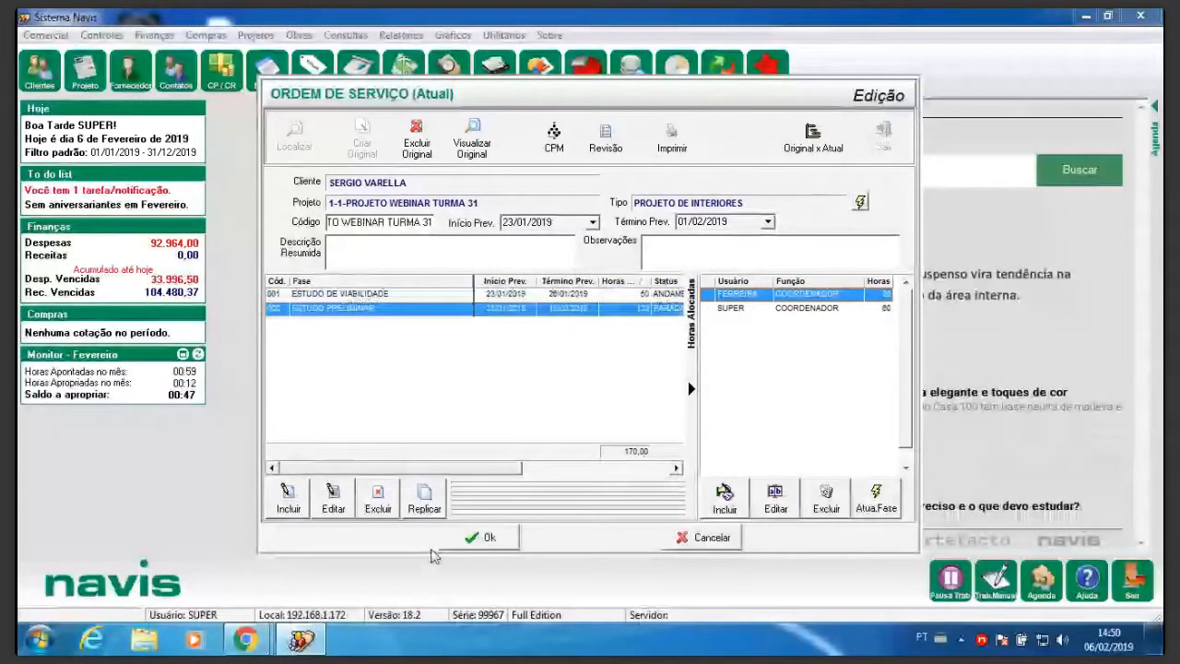
pyautogui.click(484, 538)
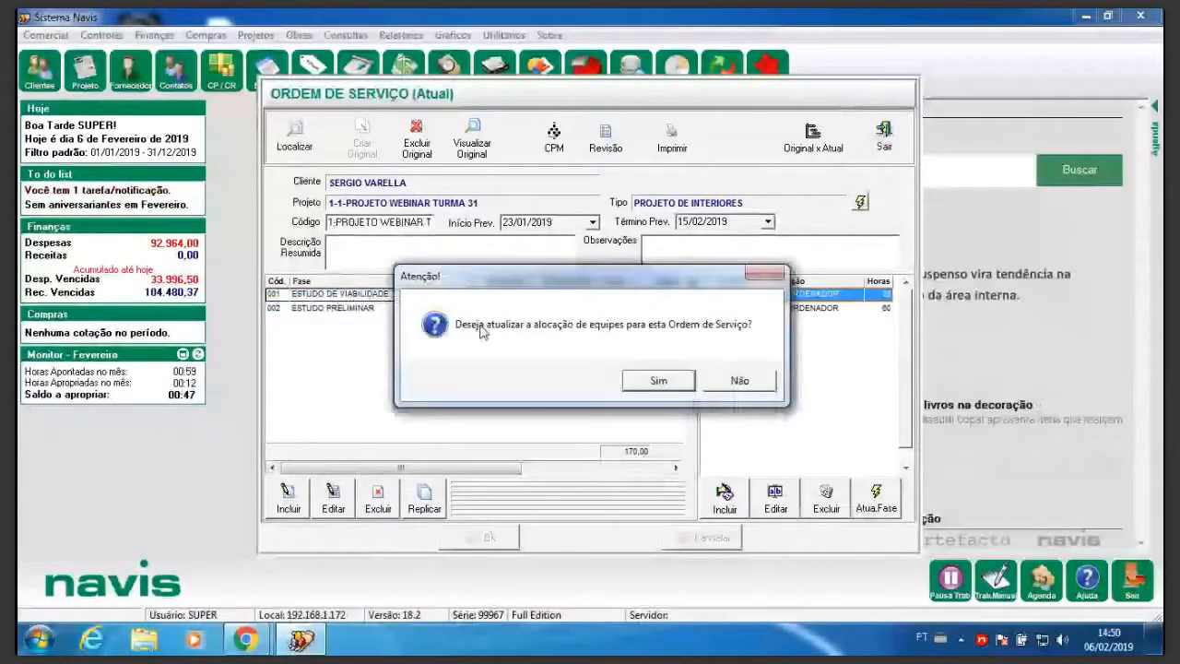
pyautogui.click(654, 381)
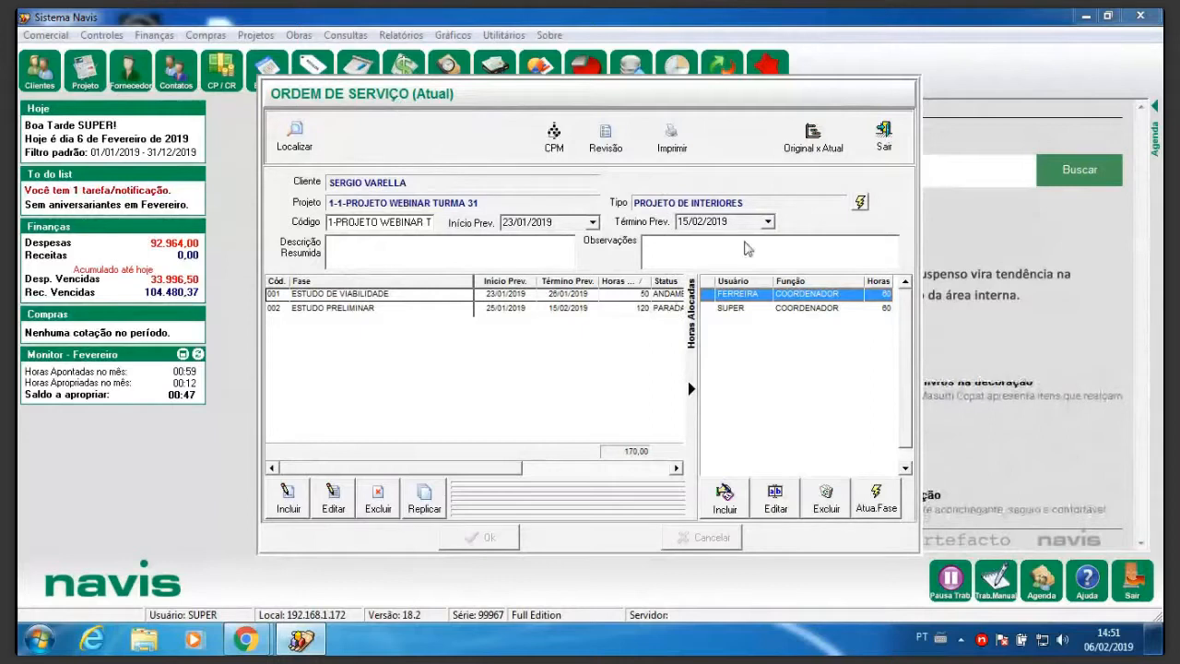
pyautogui.click(885, 136)
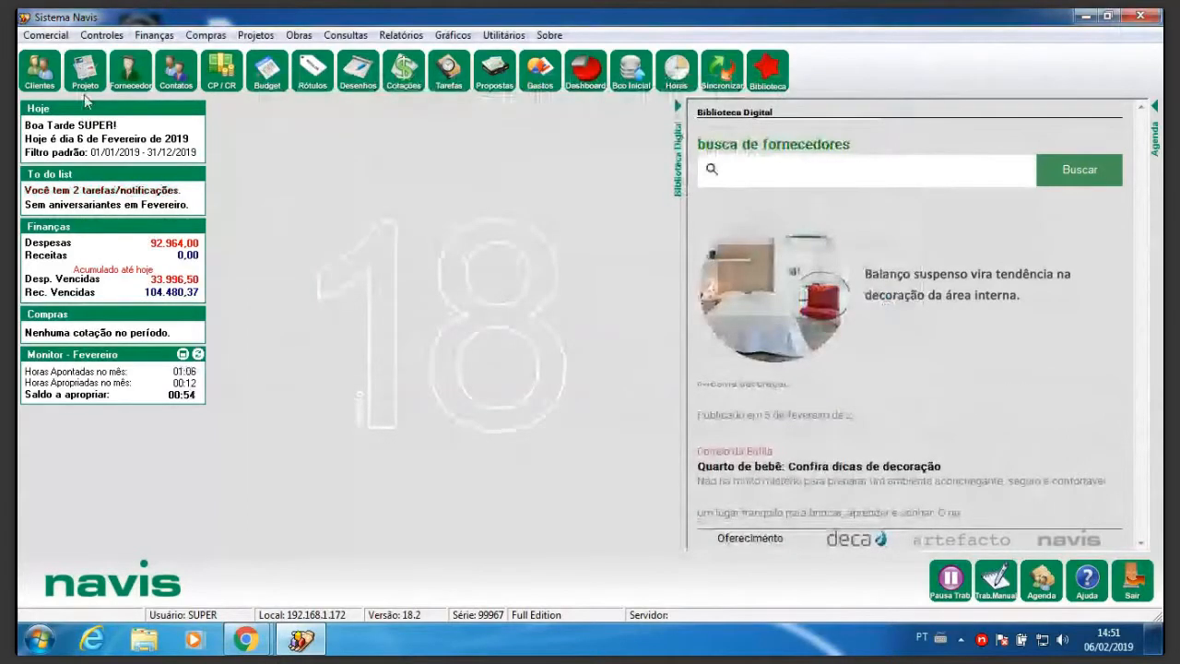
# Open the project query in synthetic execution tracking and select 1-1-PROJETO WEBINAR TURMA 31 to check its hours.
pyautogui.click(44, 41)
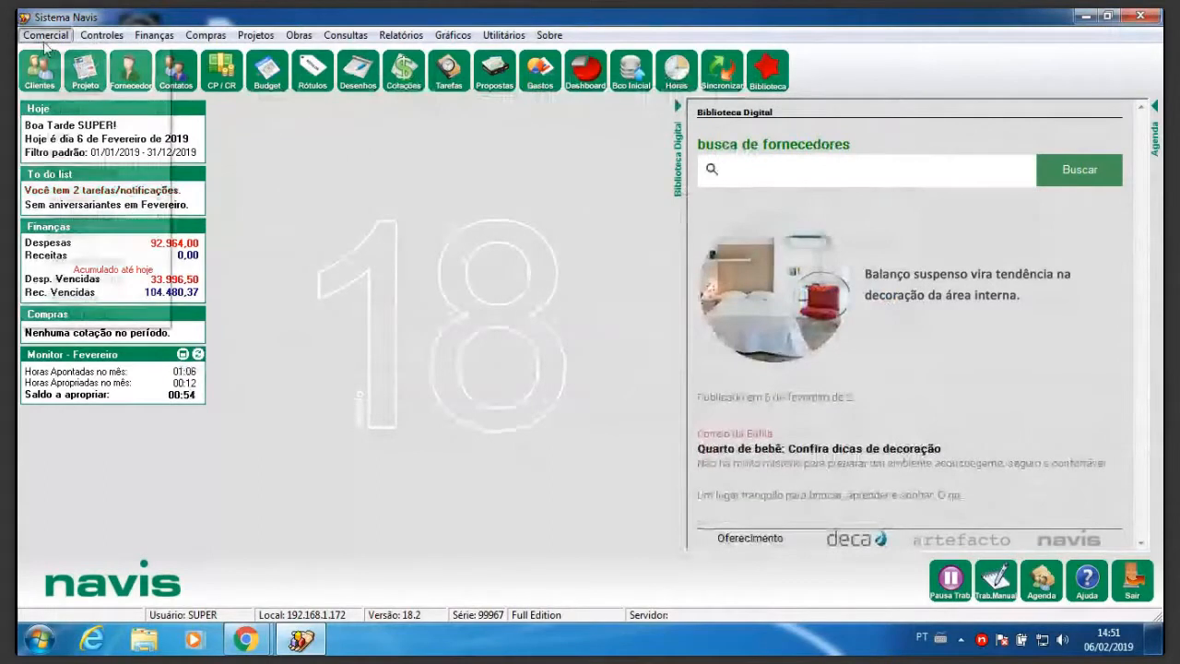
pyautogui.moveTo(111, 73)
pyautogui.click(230, 91)
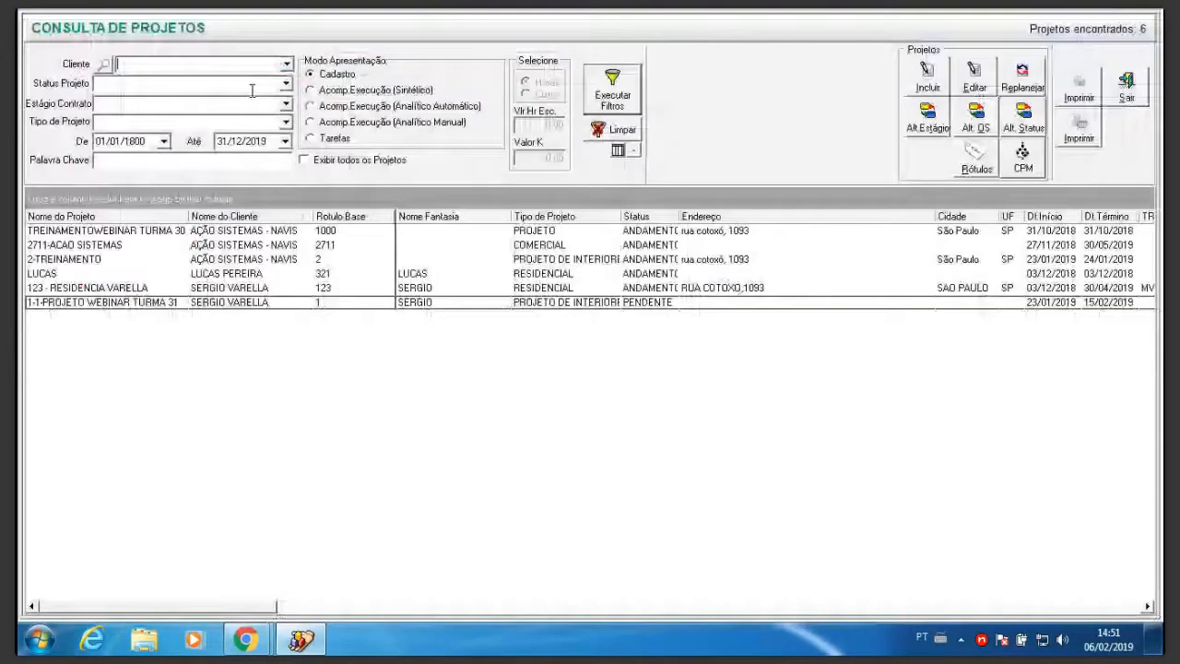
pyautogui.click(383, 91)
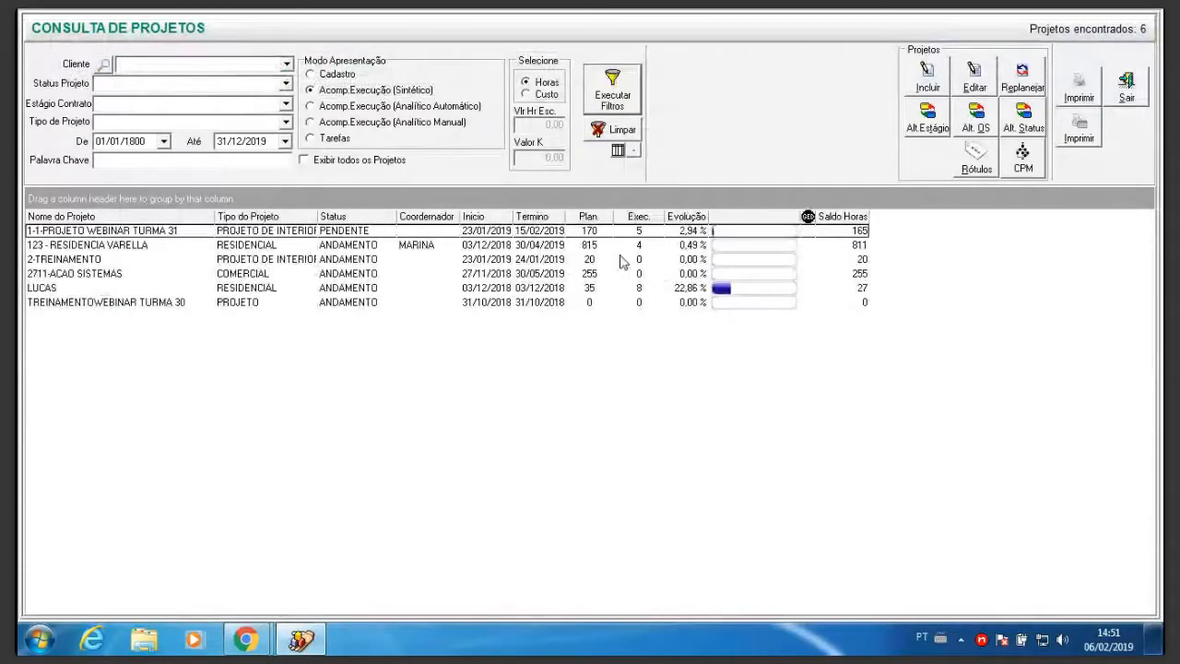
pyautogui.click(442, 230)
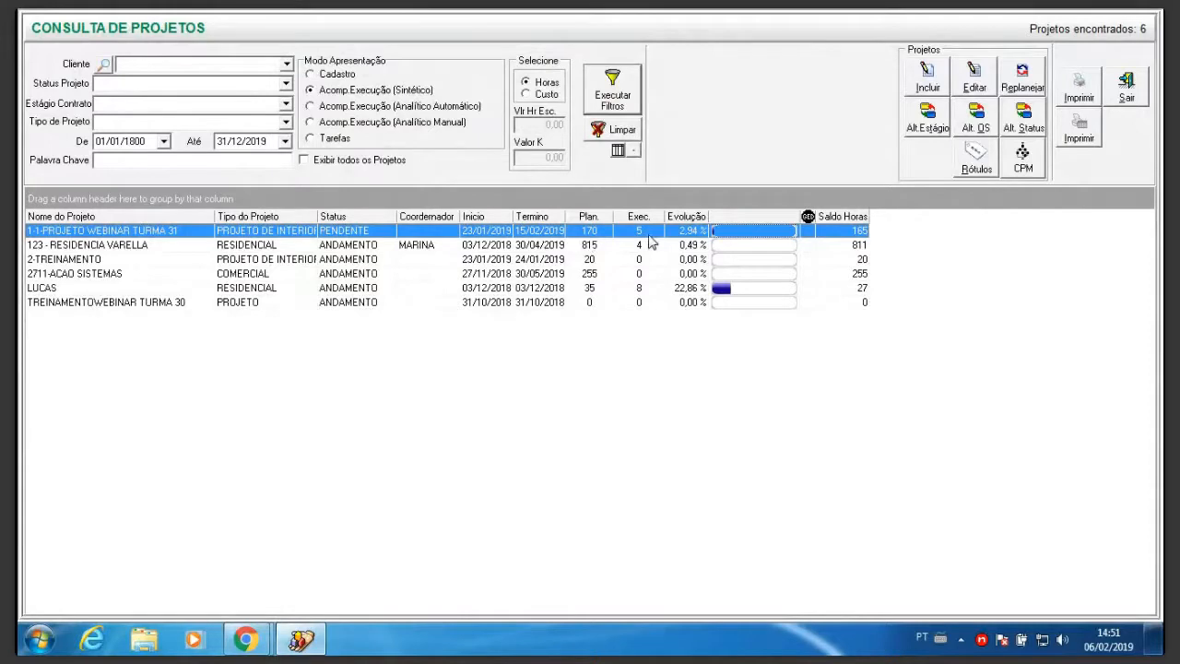
# Run the query in automatic analytic execution tracking and examine the hours of each phase of 1-1-PROJETO WEBINAR TURMA 31.
pyautogui.click(352, 109)
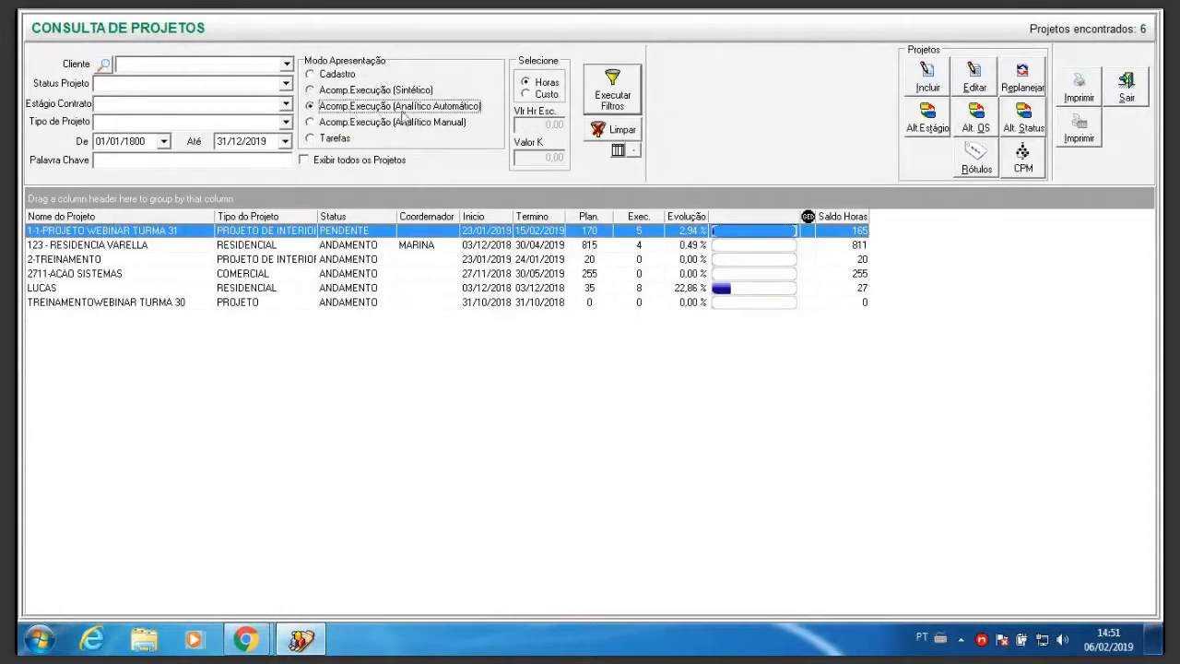
pyautogui.click(588, 89)
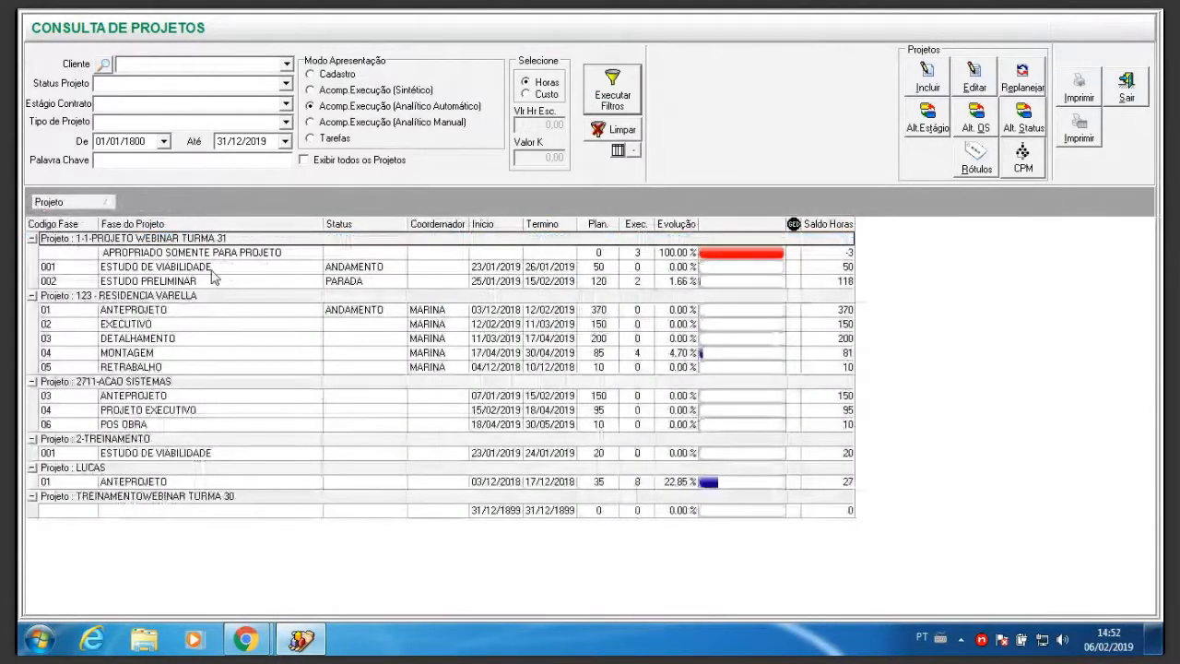
pyautogui.click(211, 271)
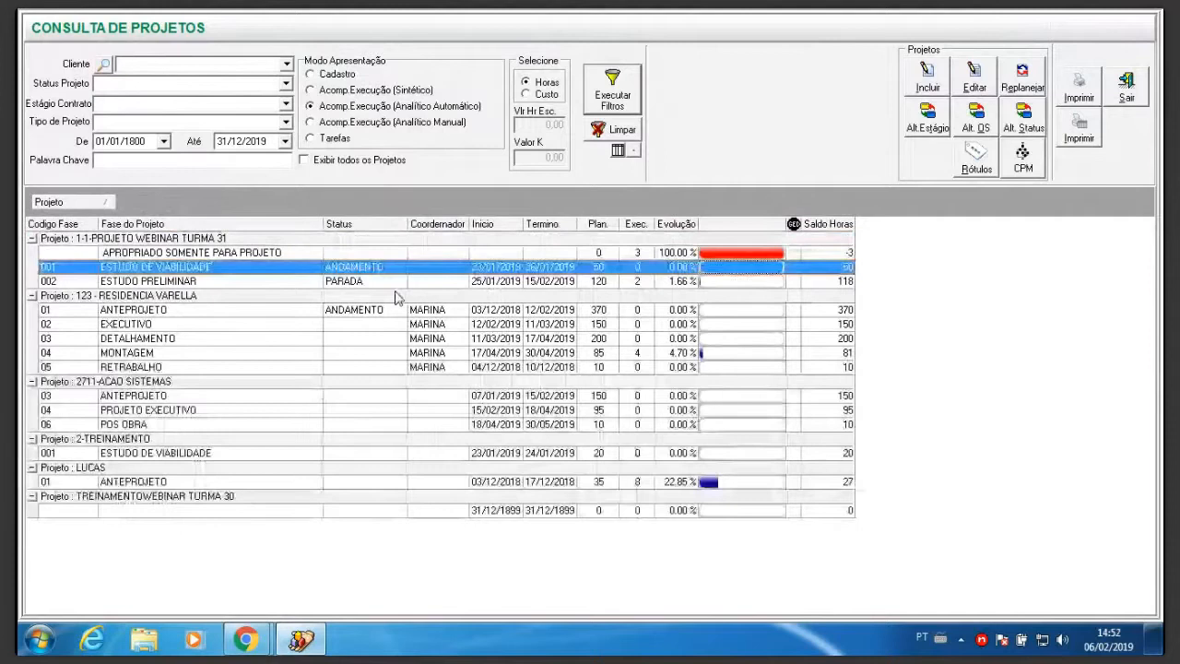
pyautogui.click(600, 283)
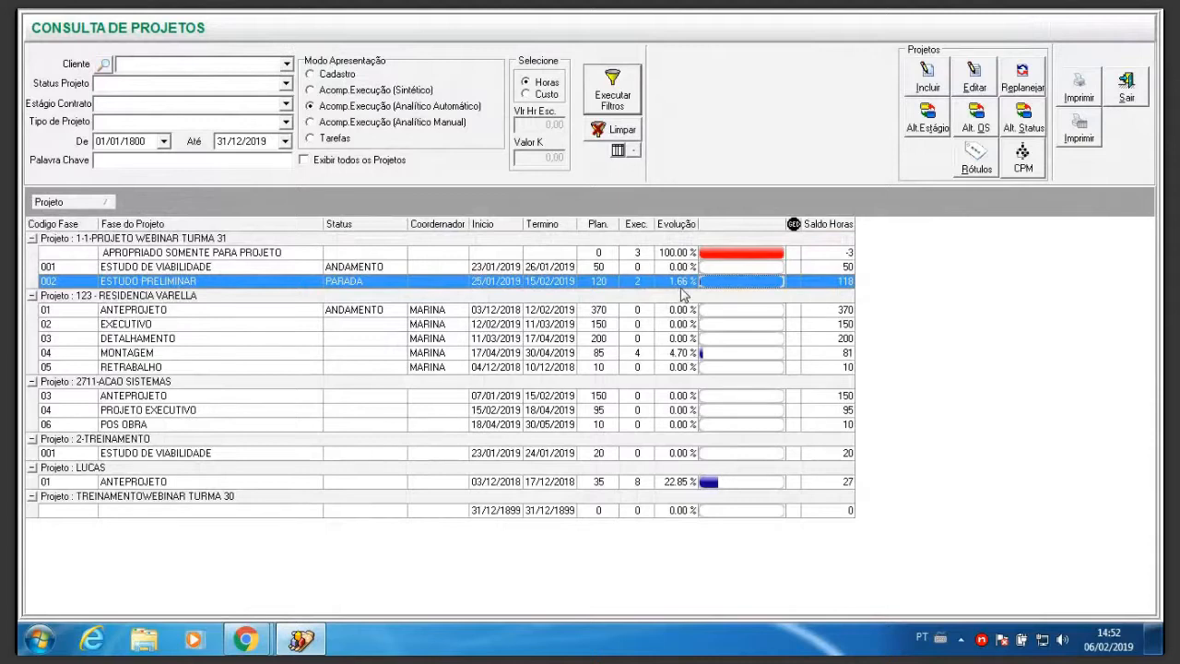
pyautogui.click(279, 254)
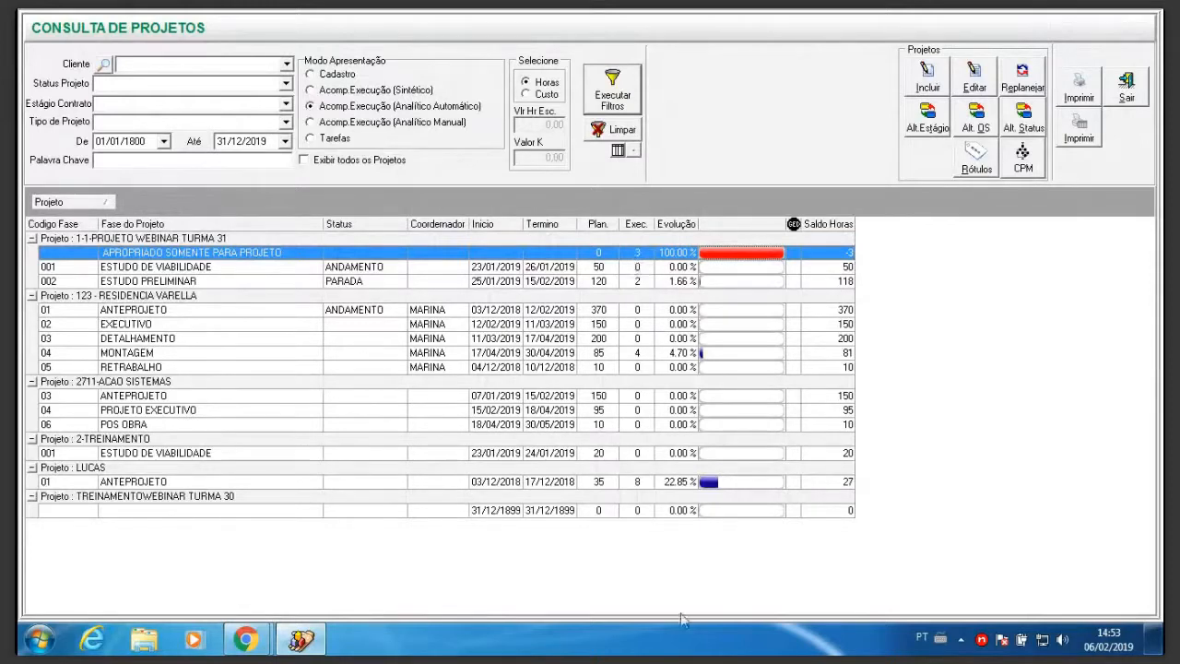
# Open the replanning view for the period 01/01/2019 to 28/02/2019.
pyautogui.click(1021, 74)
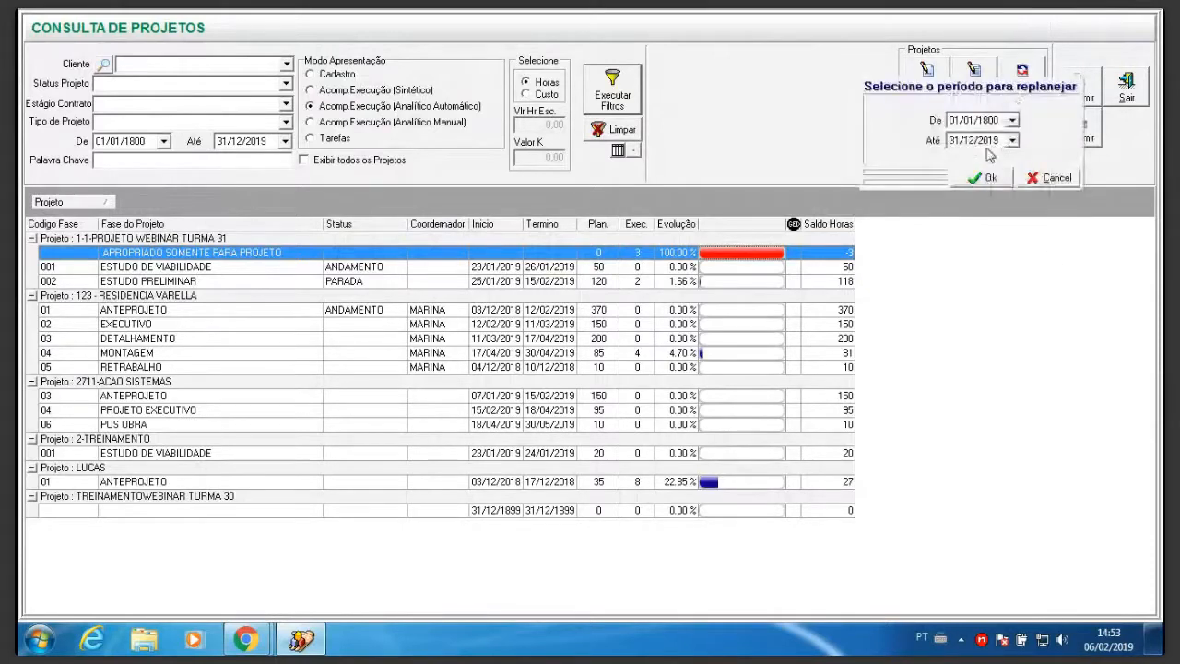
pyautogui.write('201')
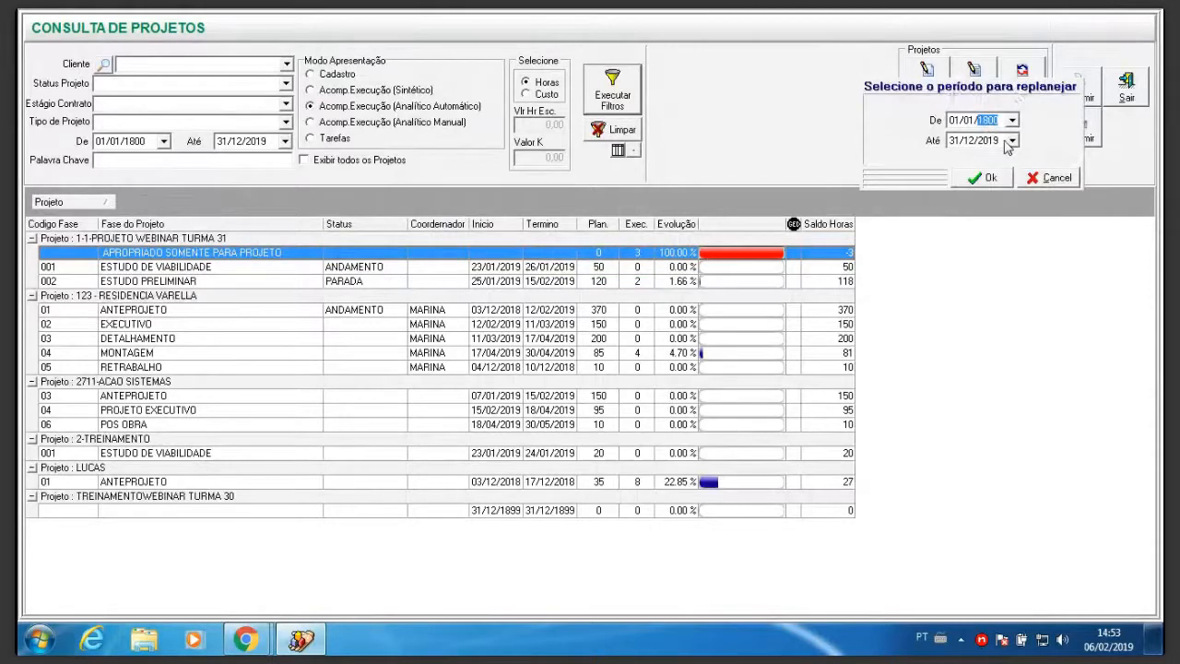
pyautogui.write('9')
pyautogui.click(957, 144)
pyautogui.write('28')
pyautogui.click(994, 179)
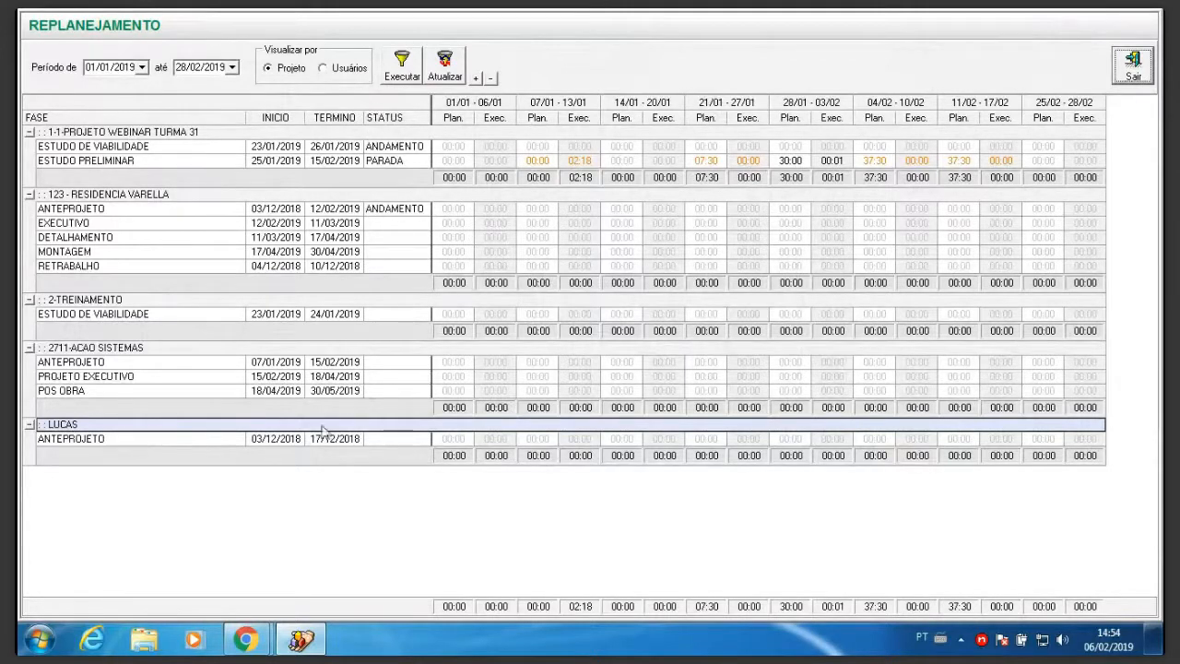
# View the replanning by users, then exit the replanning and the project query.
pyautogui.click(336, 73)
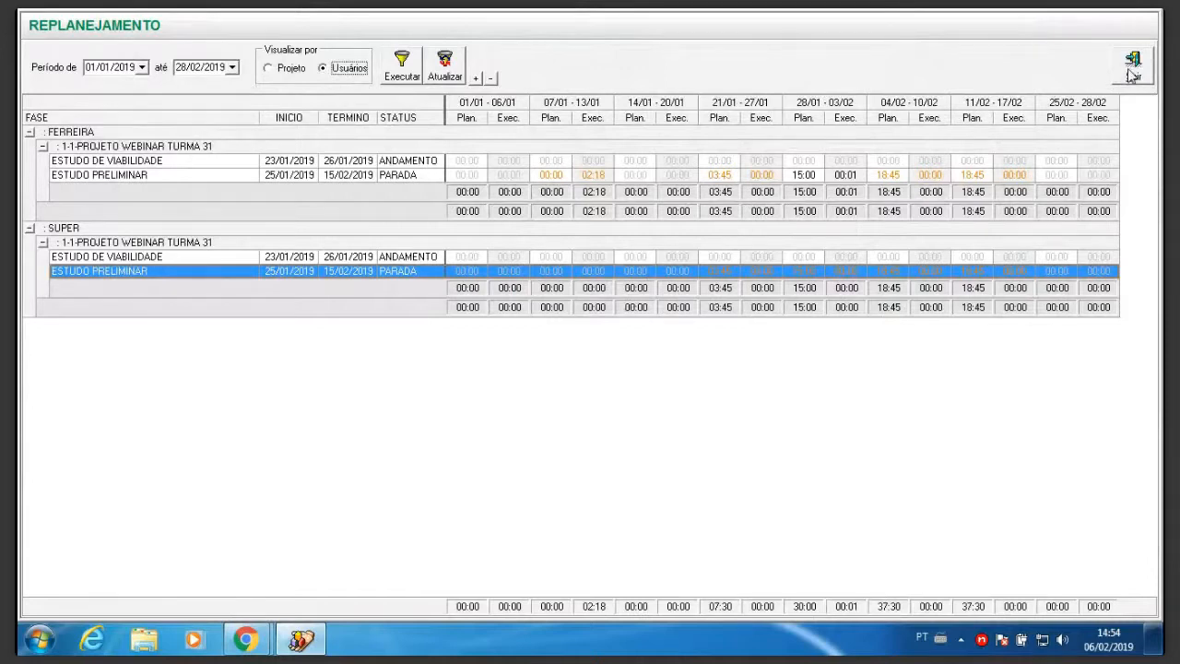
pyautogui.click(1132, 75)
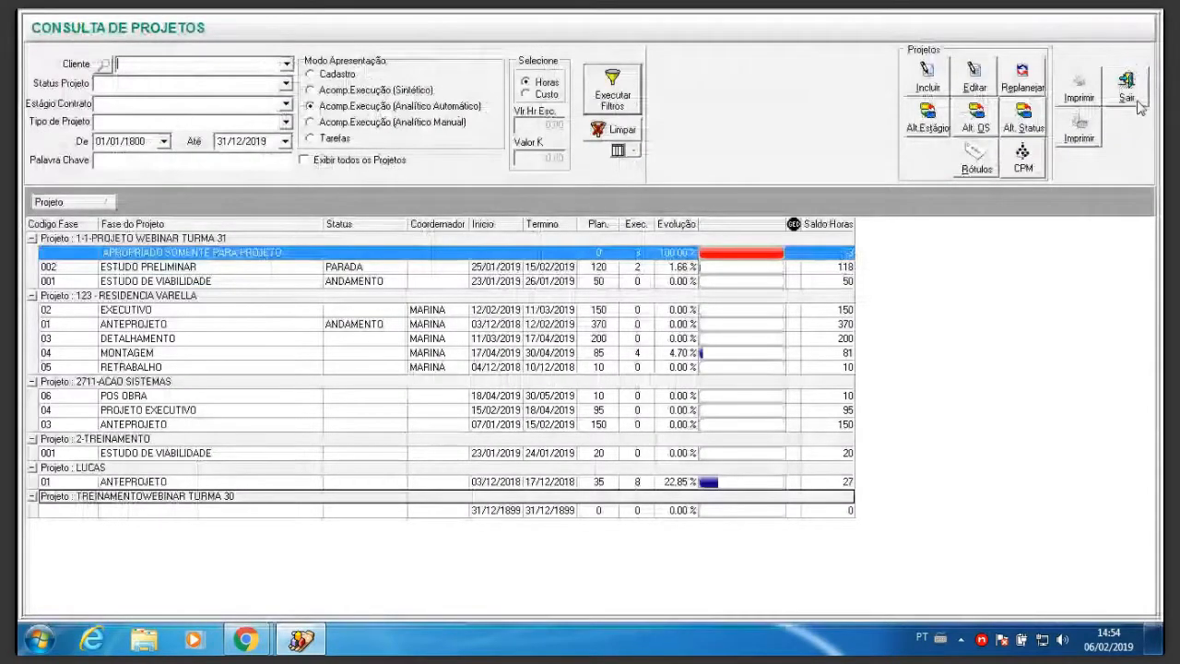
pyautogui.click(1138, 101)
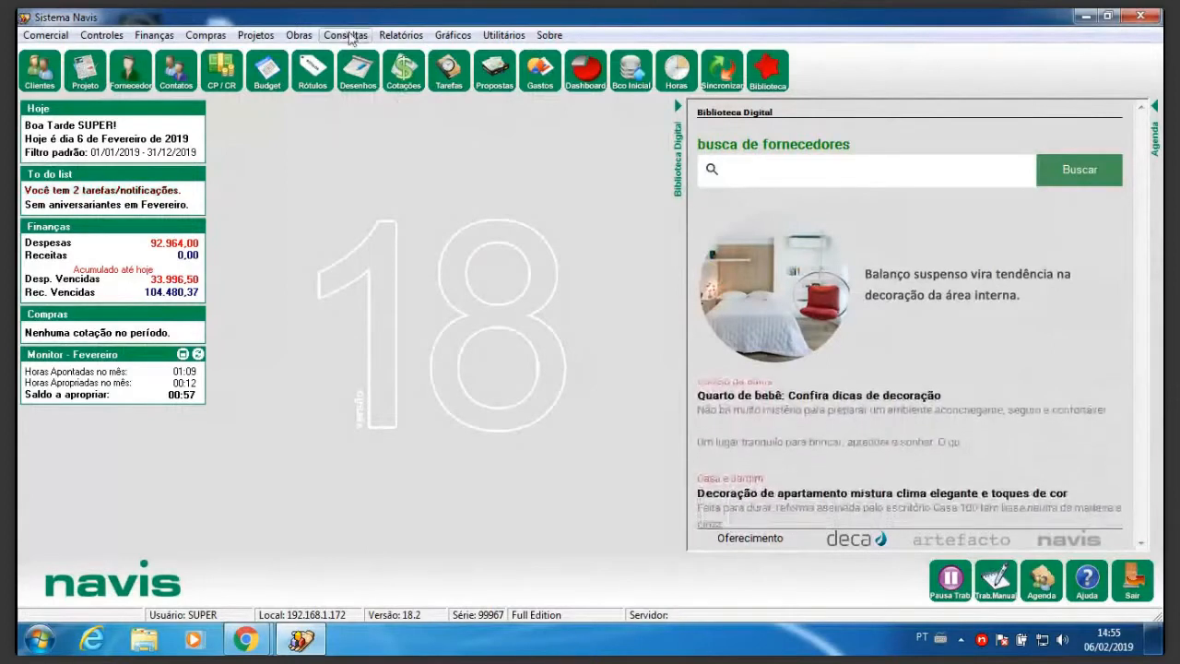
# Open the team allocation query and filter it by the first listed coordinator.
pyautogui.click(346, 35)
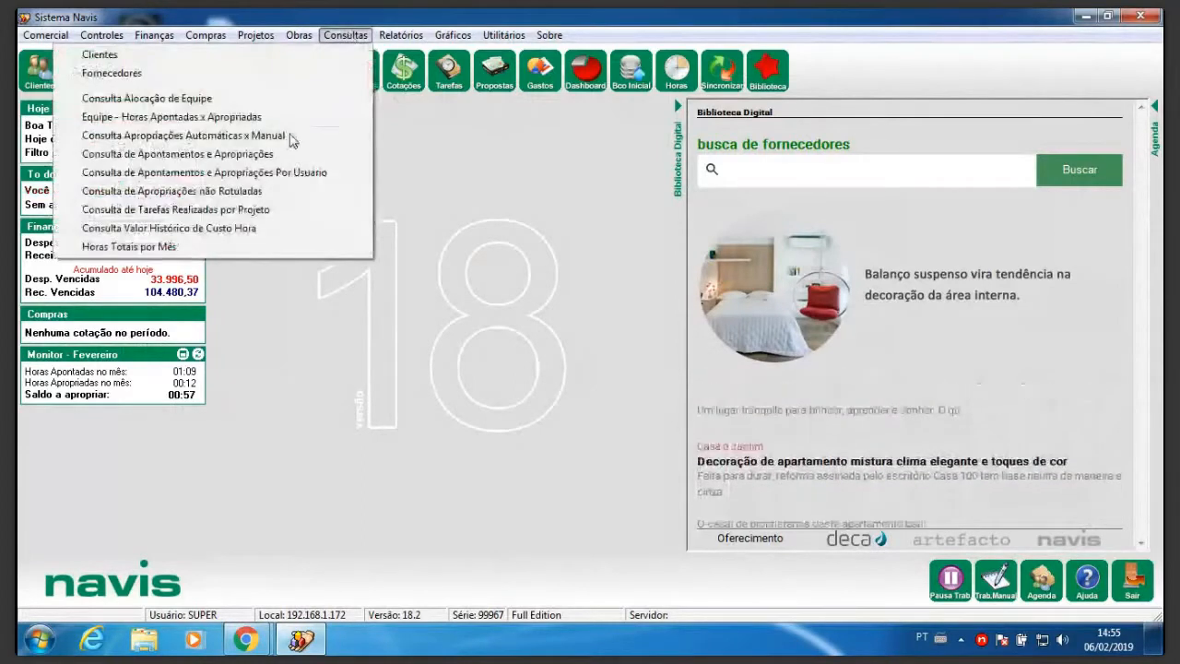
pyautogui.click(146, 97)
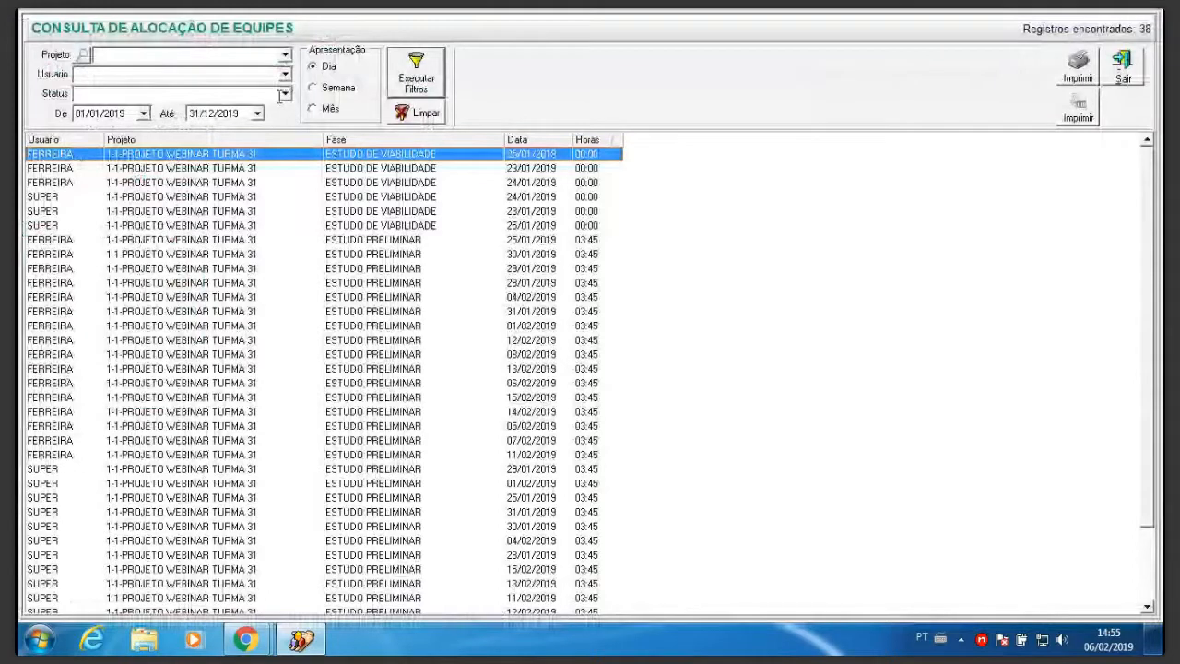
pyautogui.click(116, 95)
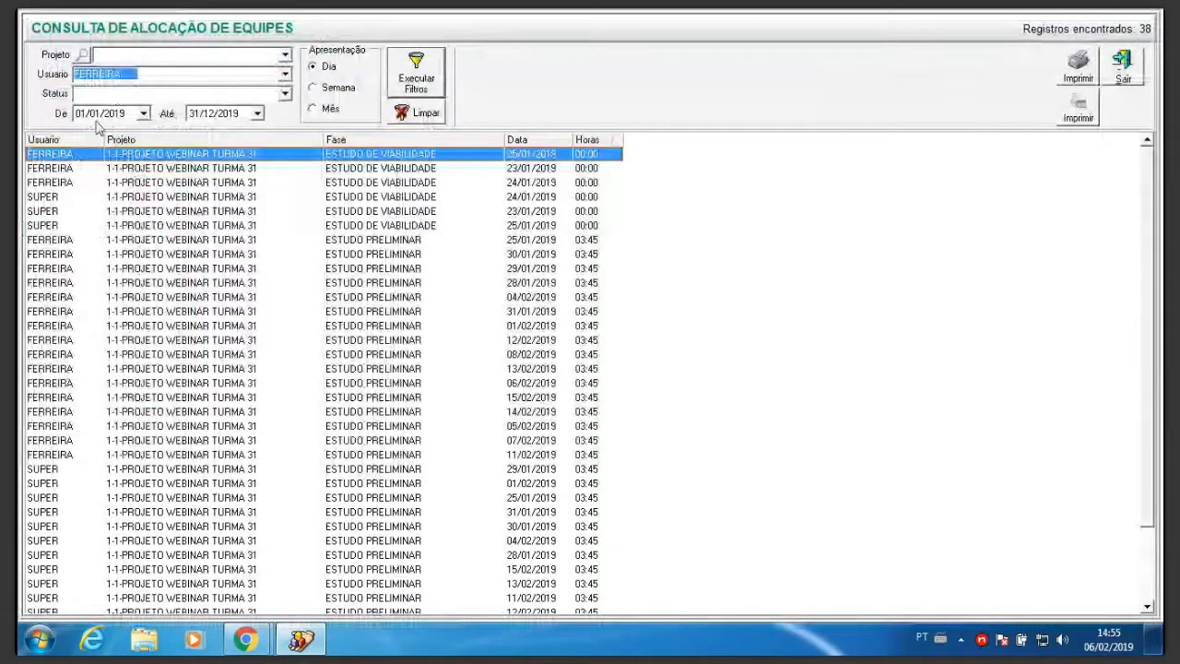
pyautogui.click(417, 83)
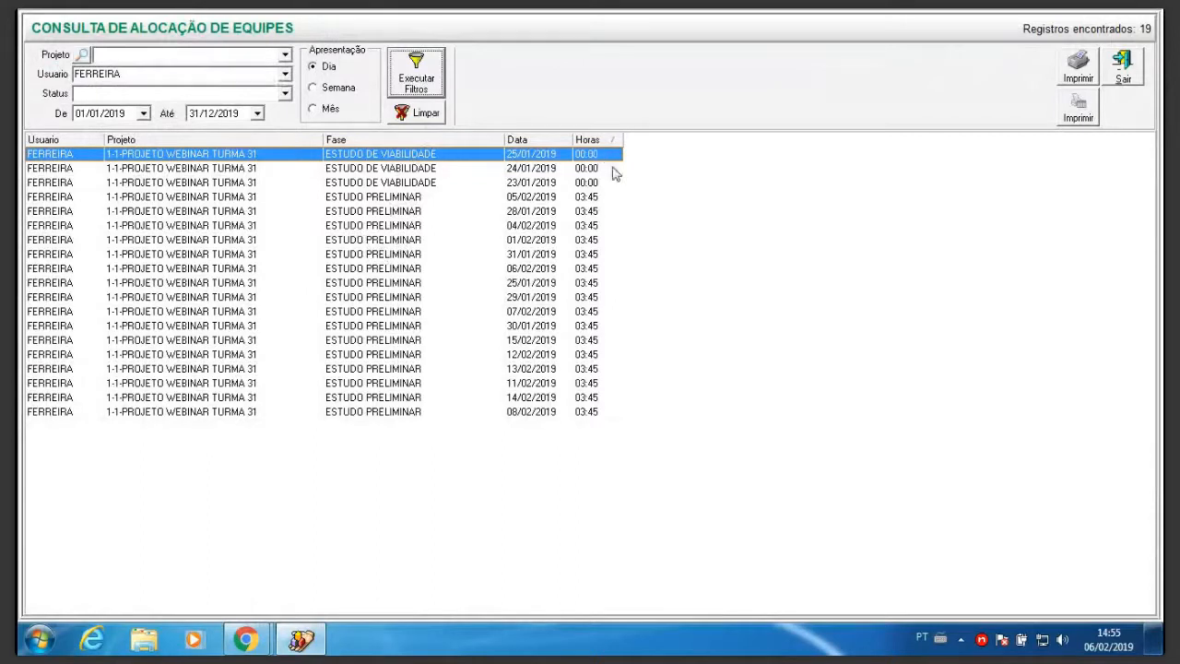
# Sort the team allocations by date and examine the coordinator's daily hours in the ESTUDO PRELIMINAR phase.
pyautogui.click(396, 199)
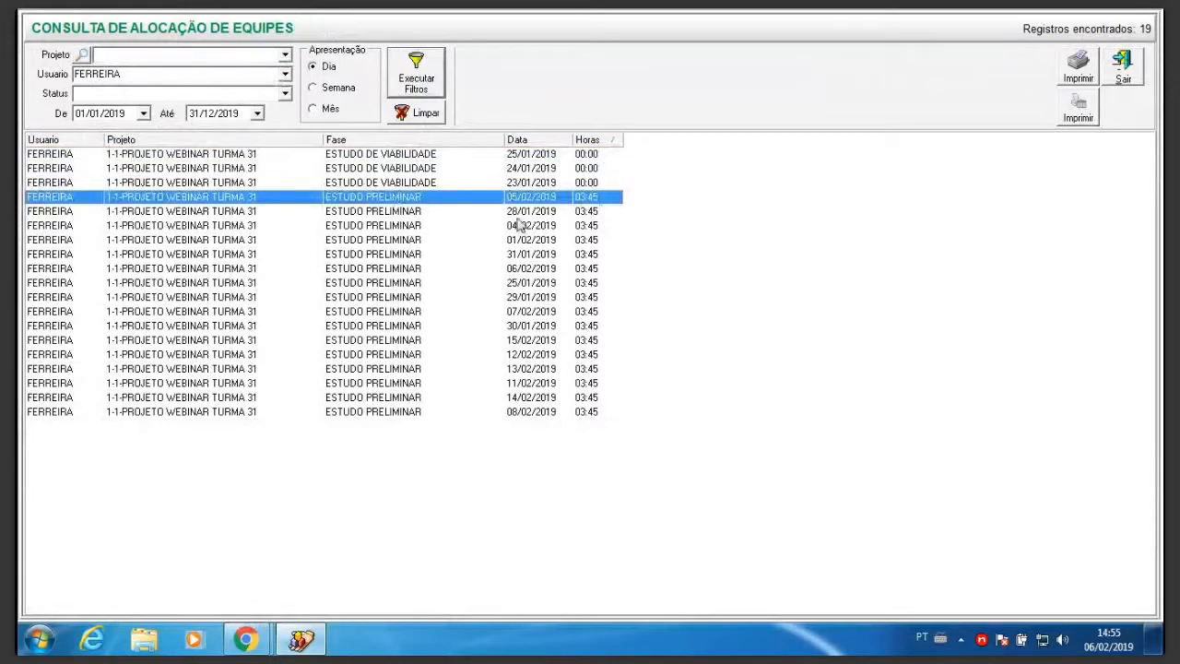
pyautogui.click(523, 139)
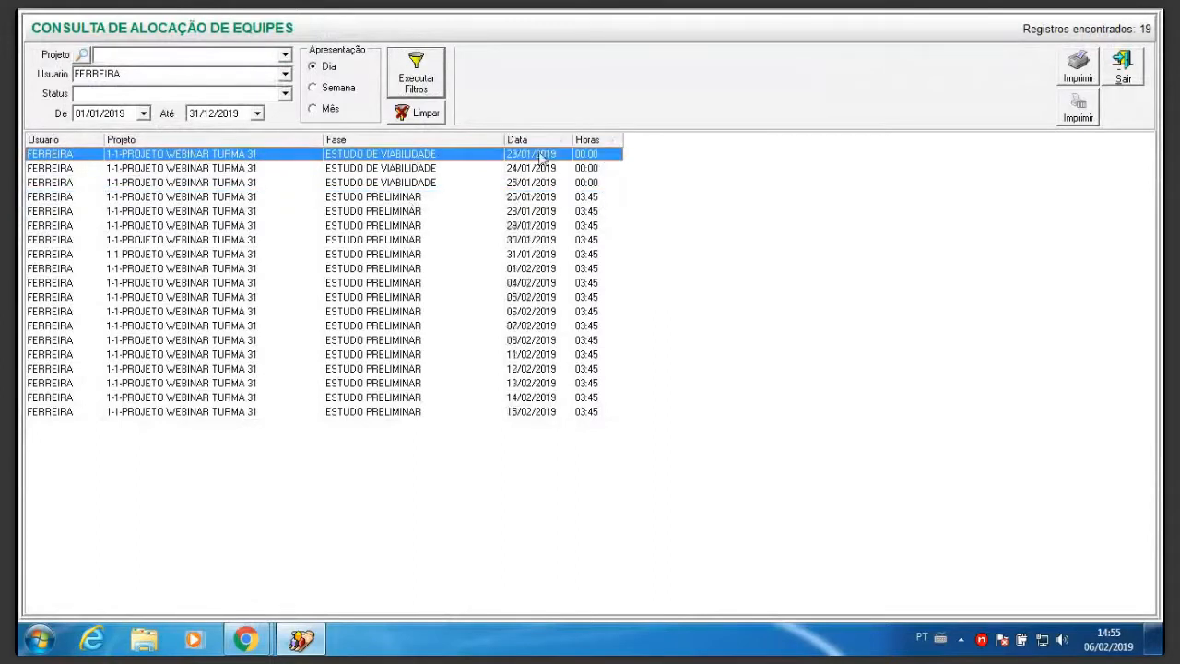
pyautogui.click(527, 203)
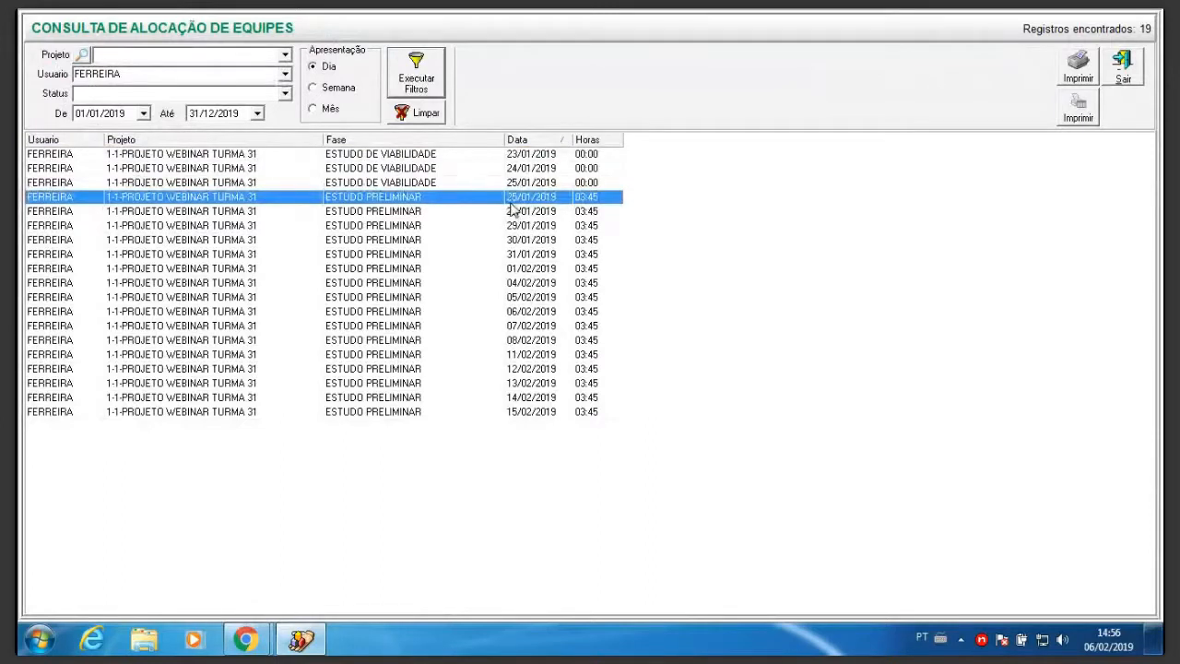
pyautogui.click(513, 212)
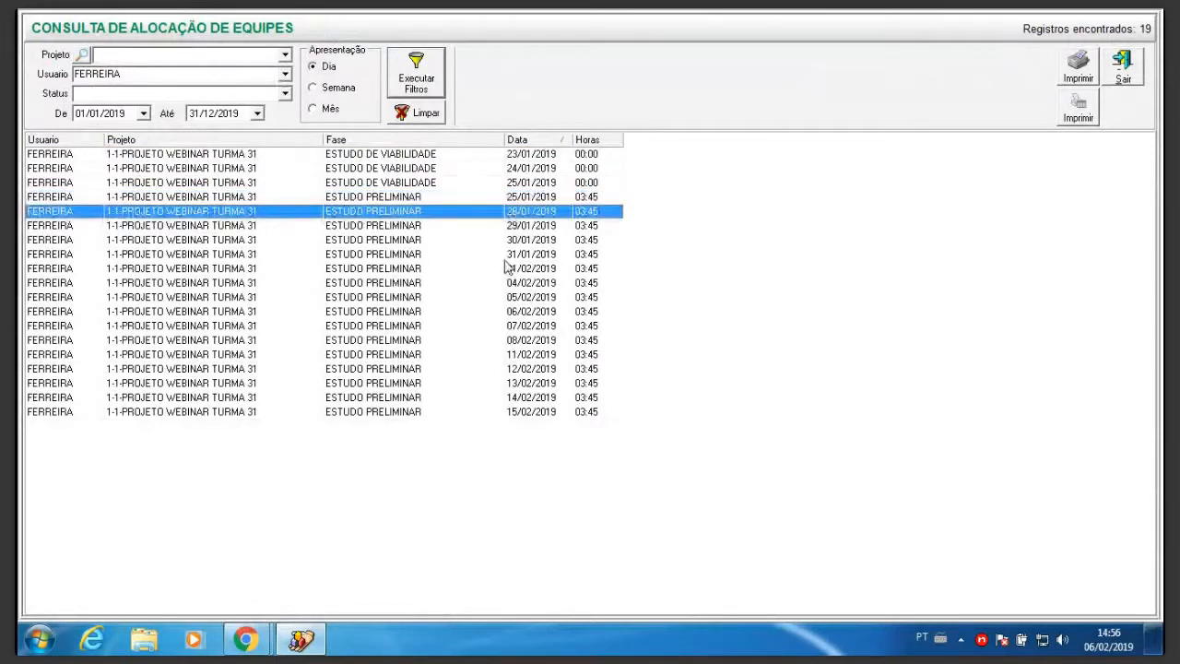
pyautogui.click(522, 225)
pyautogui.click(521, 240)
pyautogui.click(523, 255)
pyautogui.click(524, 268)
pyautogui.click(527, 283)
pyautogui.click(527, 297)
pyautogui.click(537, 326)
pyautogui.click(543, 340)
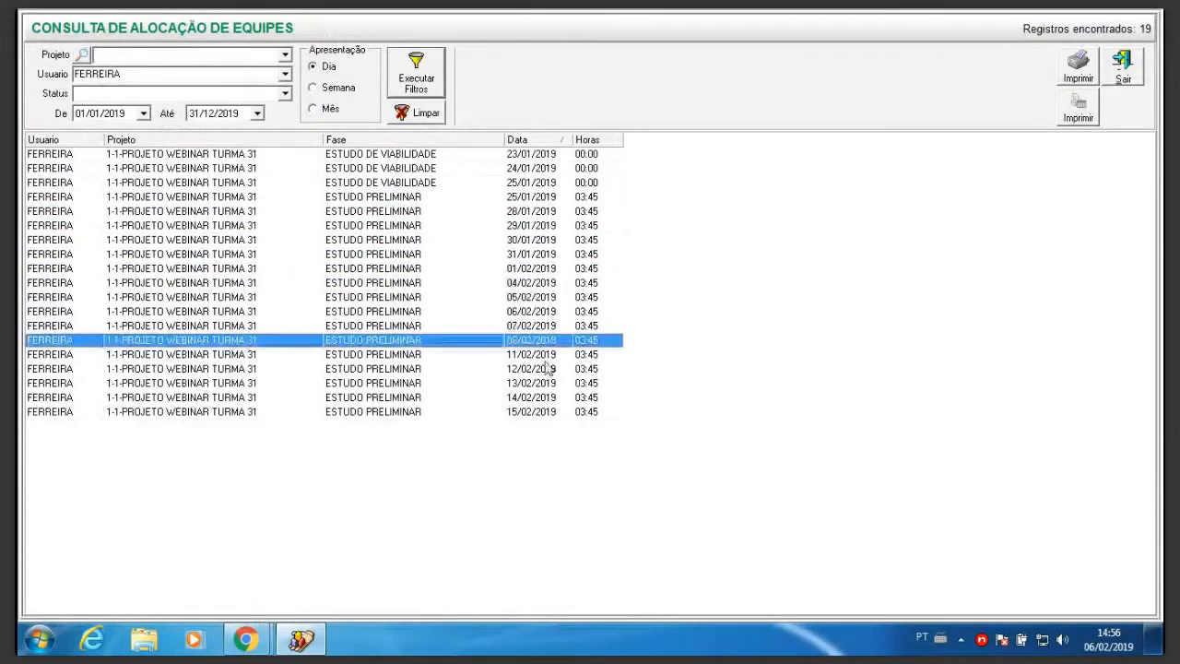
# Examine the coordinator's daily ESTUDO PRELIMINAR allocations dated 11/02/2019 to 15/02/2019.
pyautogui.click(548, 358)
pyautogui.click(549, 383)
pyautogui.click(551, 413)
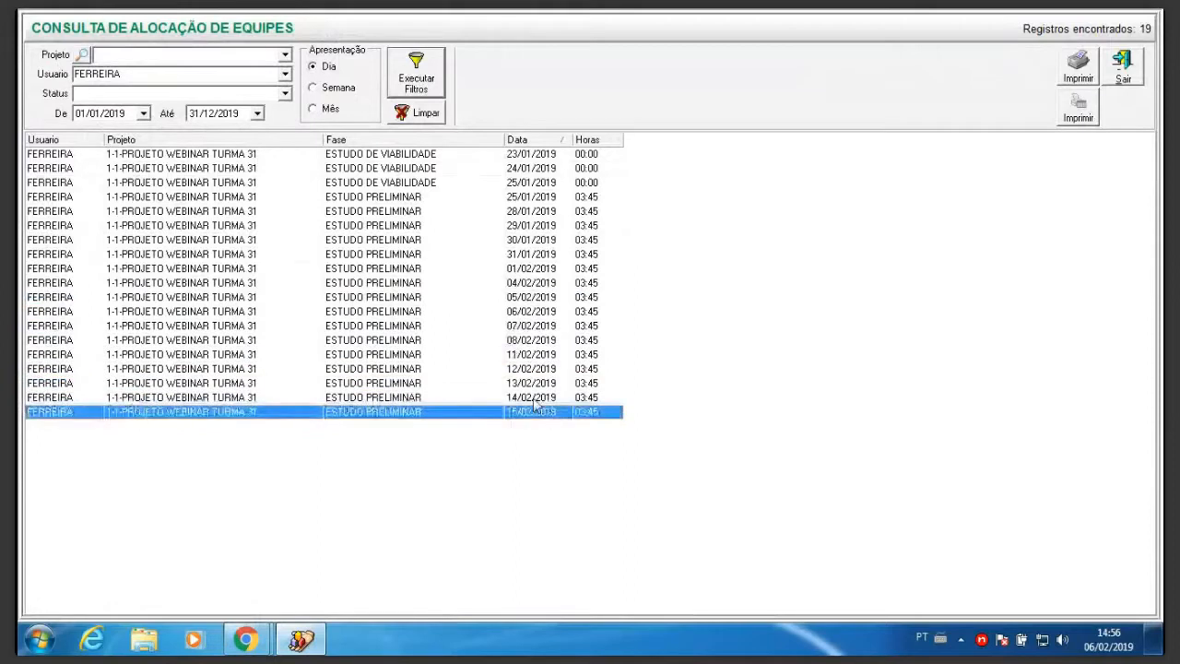
pyautogui.click(511, 396)
pyautogui.click(512, 383)
pyautogui.click(515, 369)
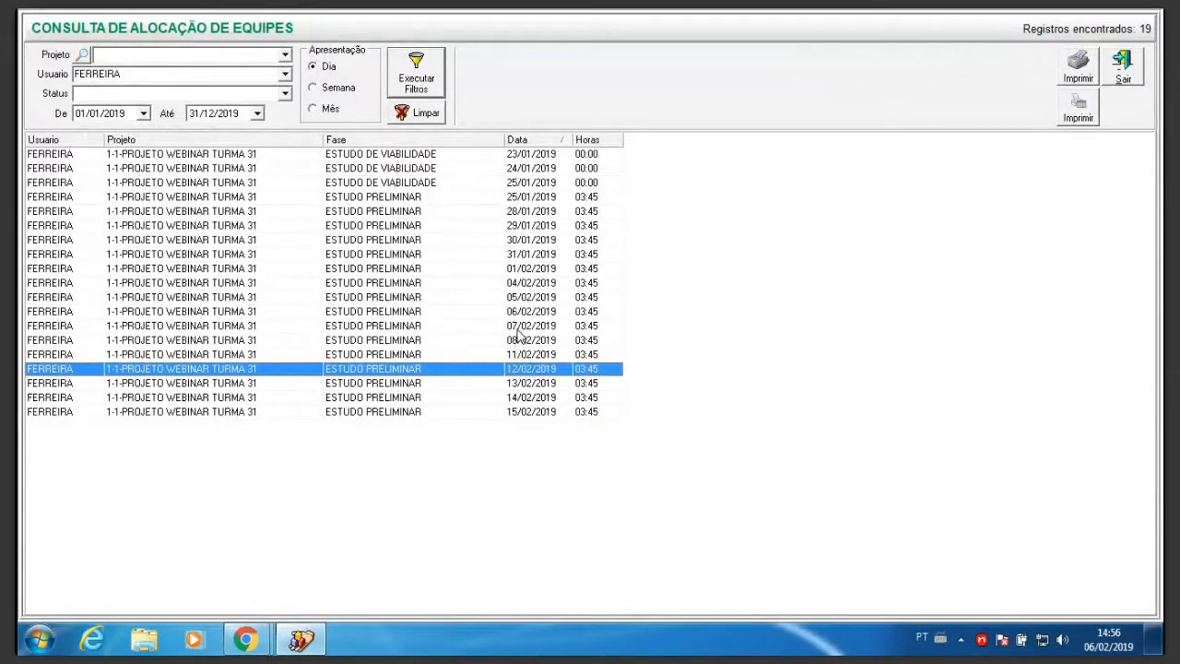
# View the coordinator's team allocation grouped by week and by month, and exit the query.
pyautogui.click(338, 88)
pyautogui.click(422, 85)
pyautogui.click(331, 108)
pyautogui.click(339, 90)
pyautogui.click(331, 108)
pyautogui.click(420, 81)
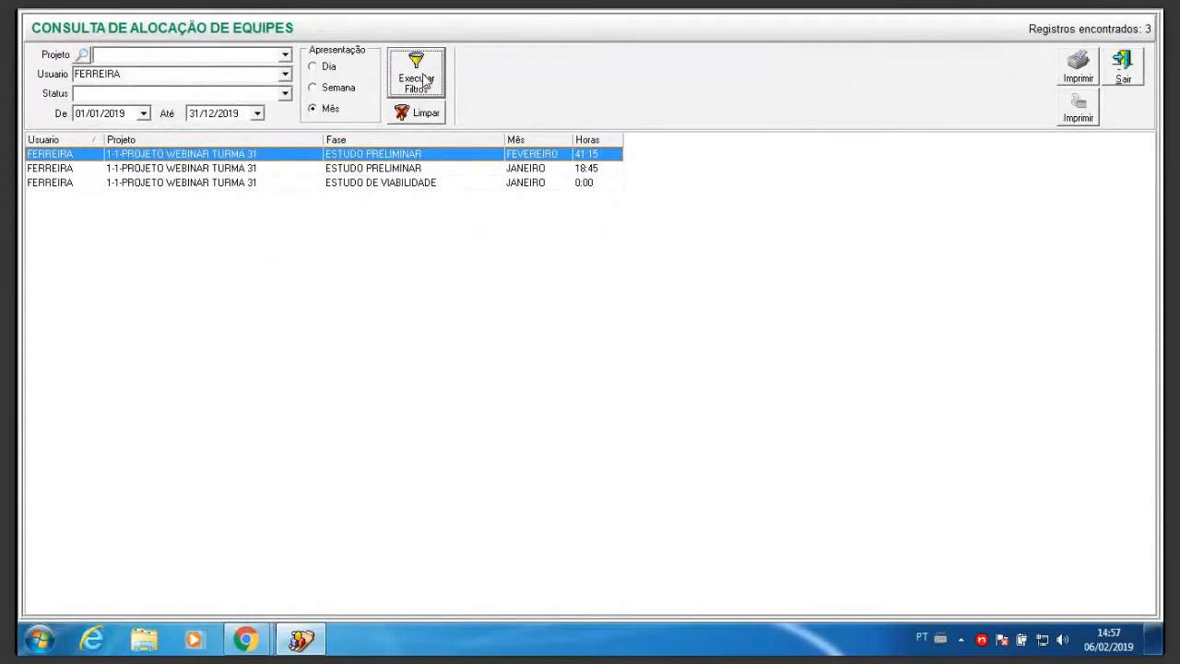
pyautogui.click(1123, 70)
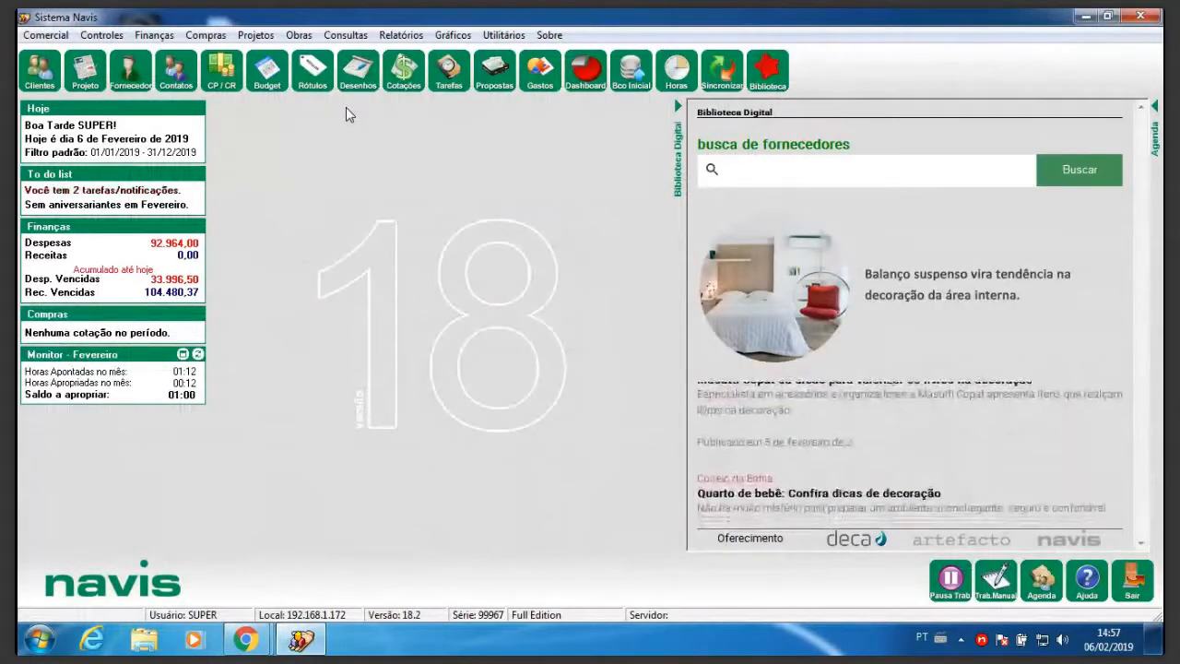
# In the main company's general settings, set the team allocation colours to green up to 60% and red from 90%.
pyautogui.click(504, 35)
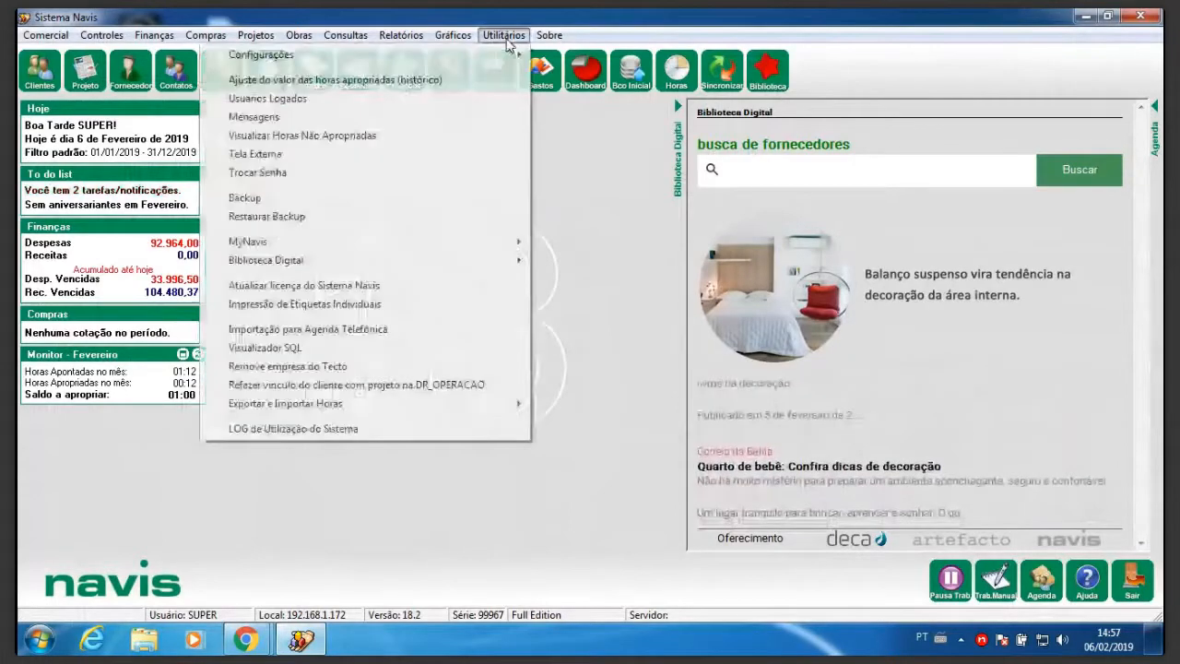
pyautogui.moveTo(527, 61)
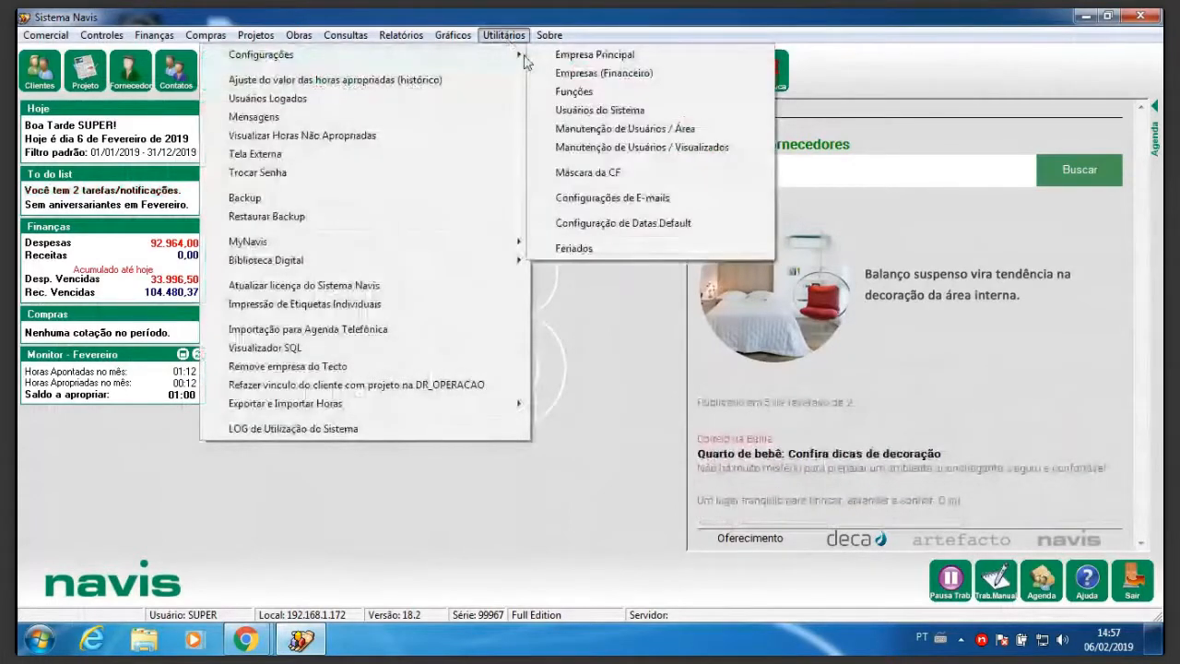
pyautogui.click(595, 55)
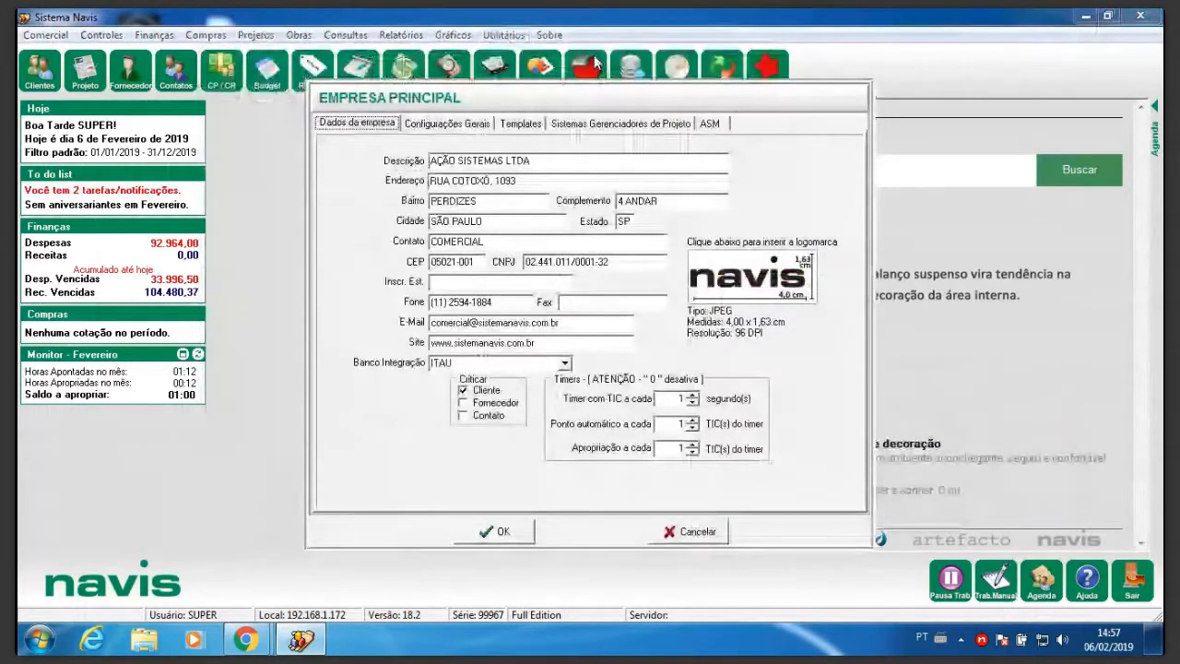
pyautogui.click(448, 122)
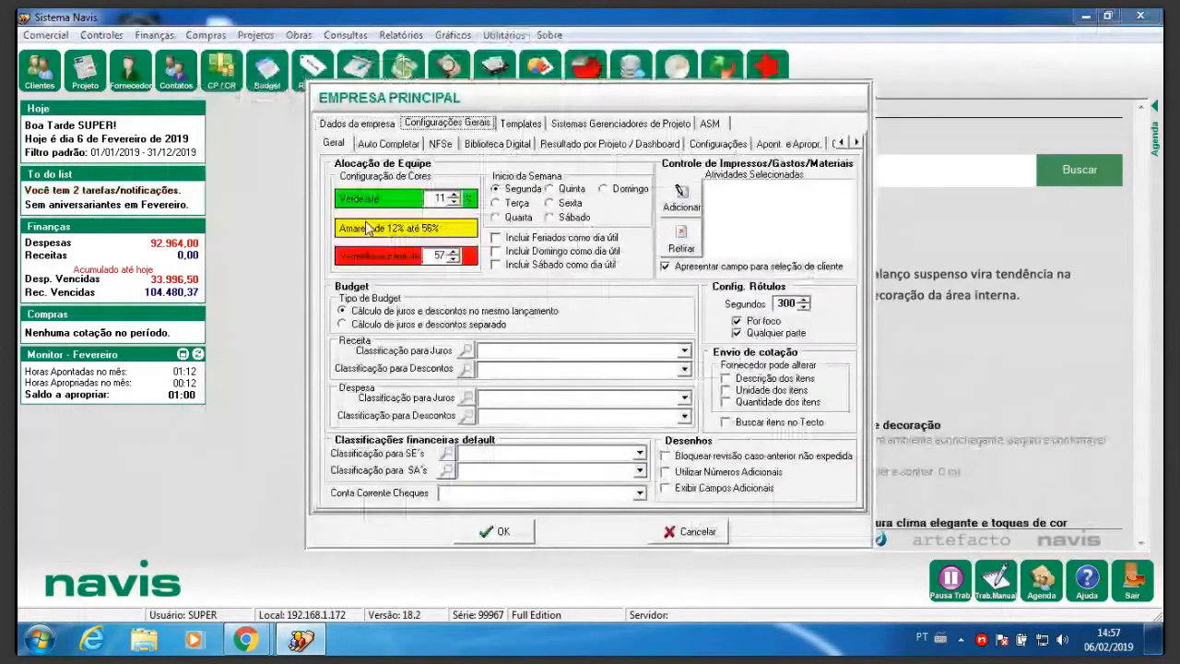
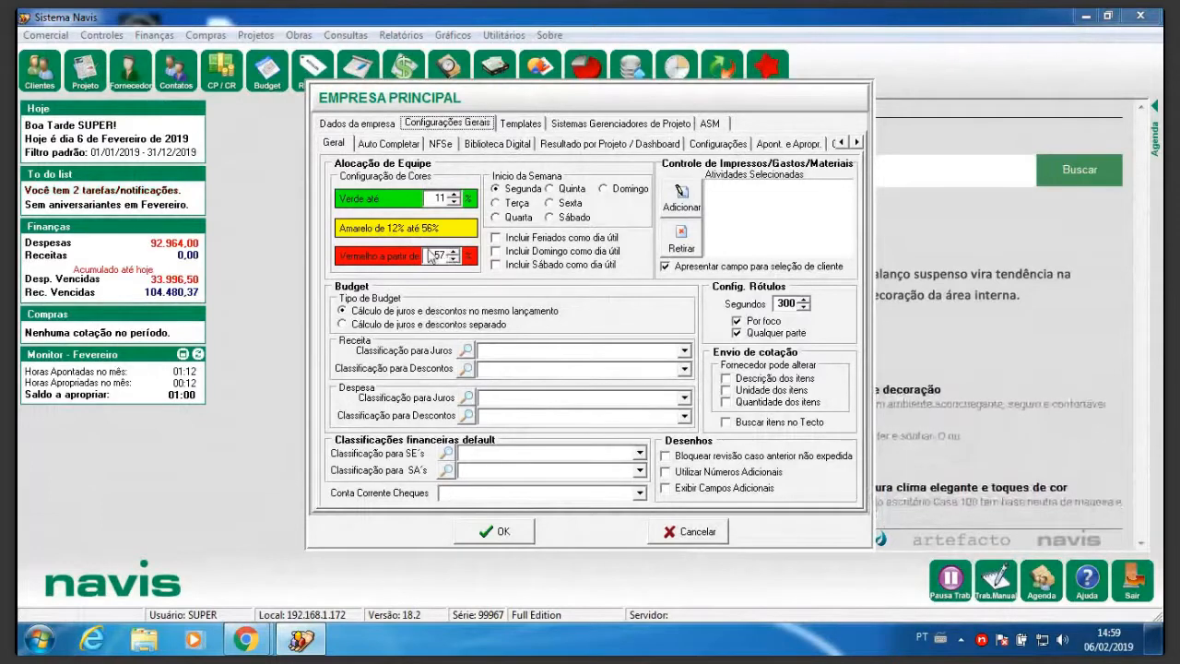
pyautogui.doubleClick(433, 198)
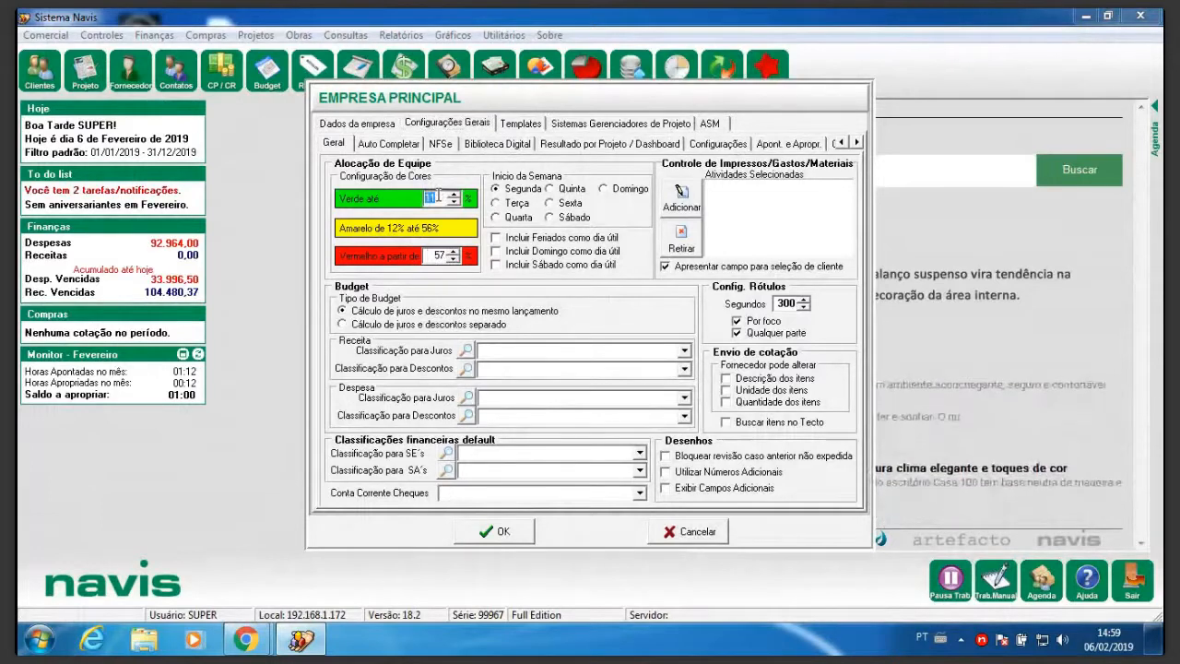
pyautogui.write('6')
pyautogui.write('0')
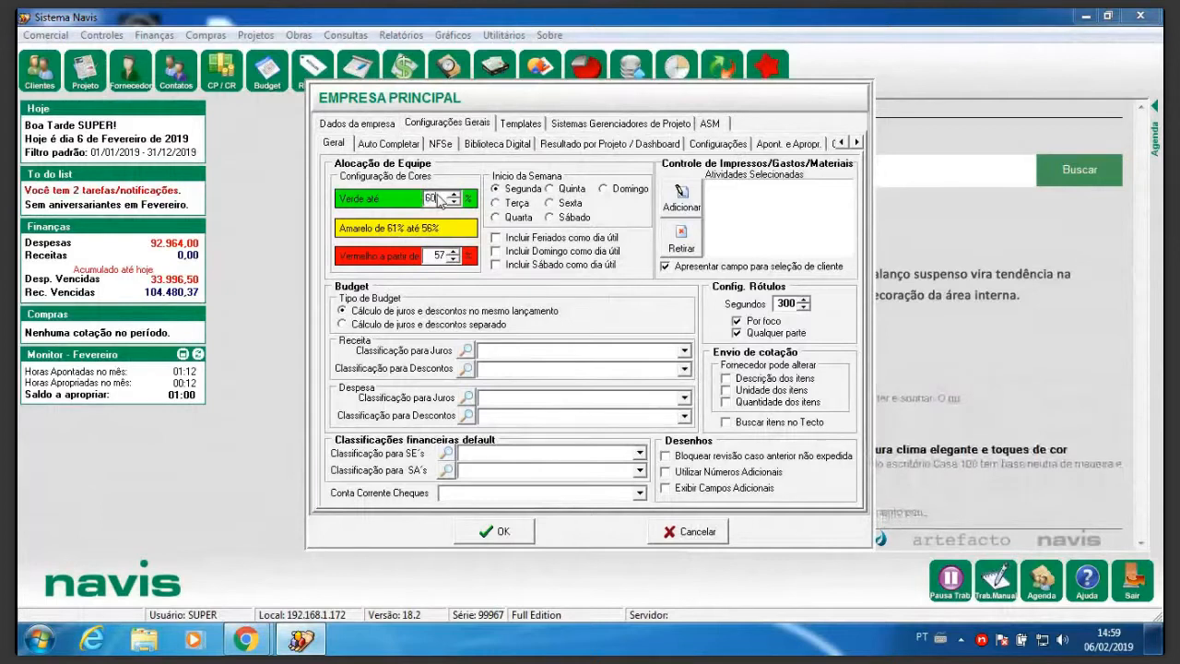
pyautogui.doubleClick(431, 261)
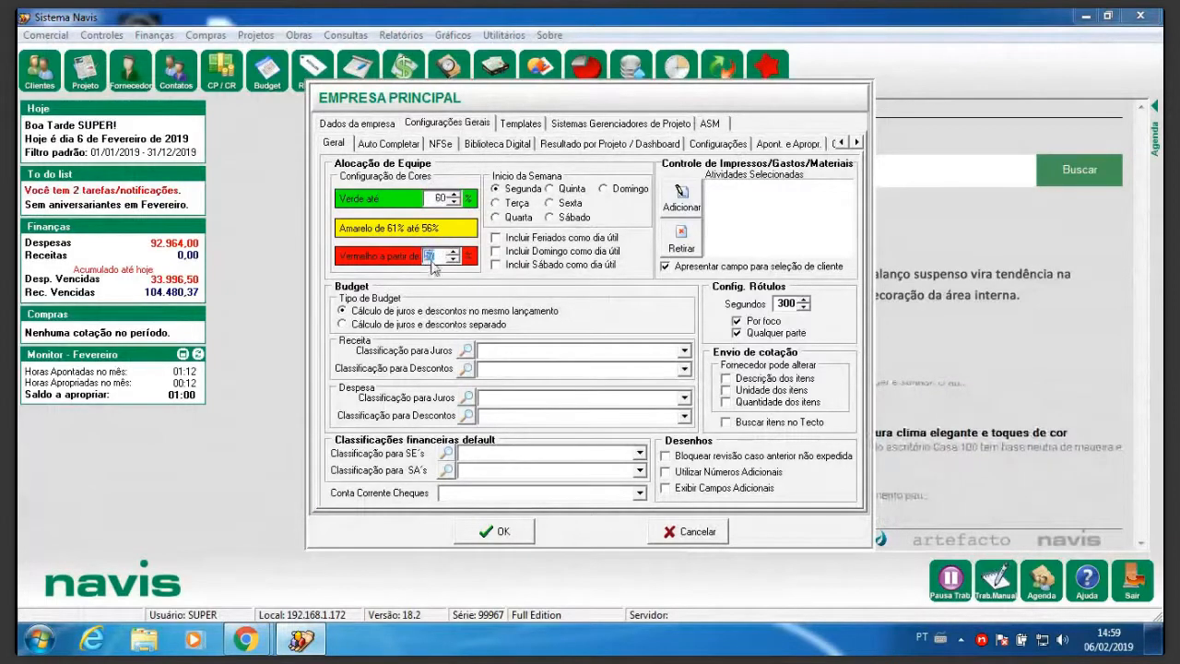
pyautogui.write('90')
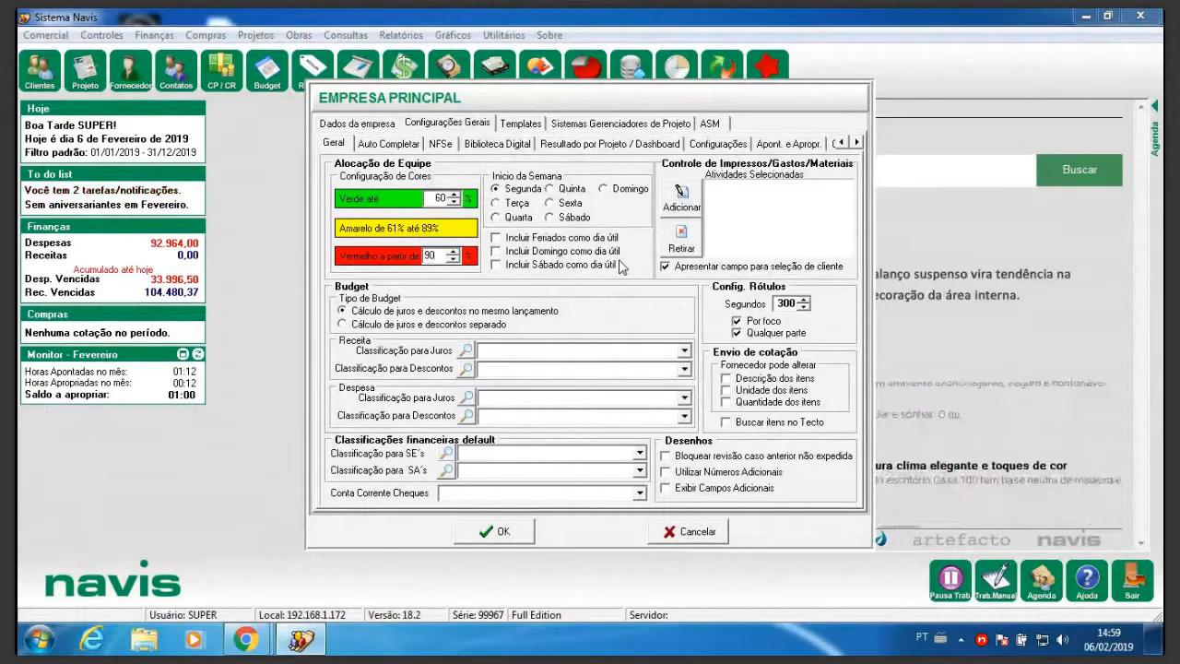
# Mark Sundays and Saturdays as working days for team allocation, and cancel the company settings changes.
pyautogui.click(496, 251)
pyautogui.click(496, 265)
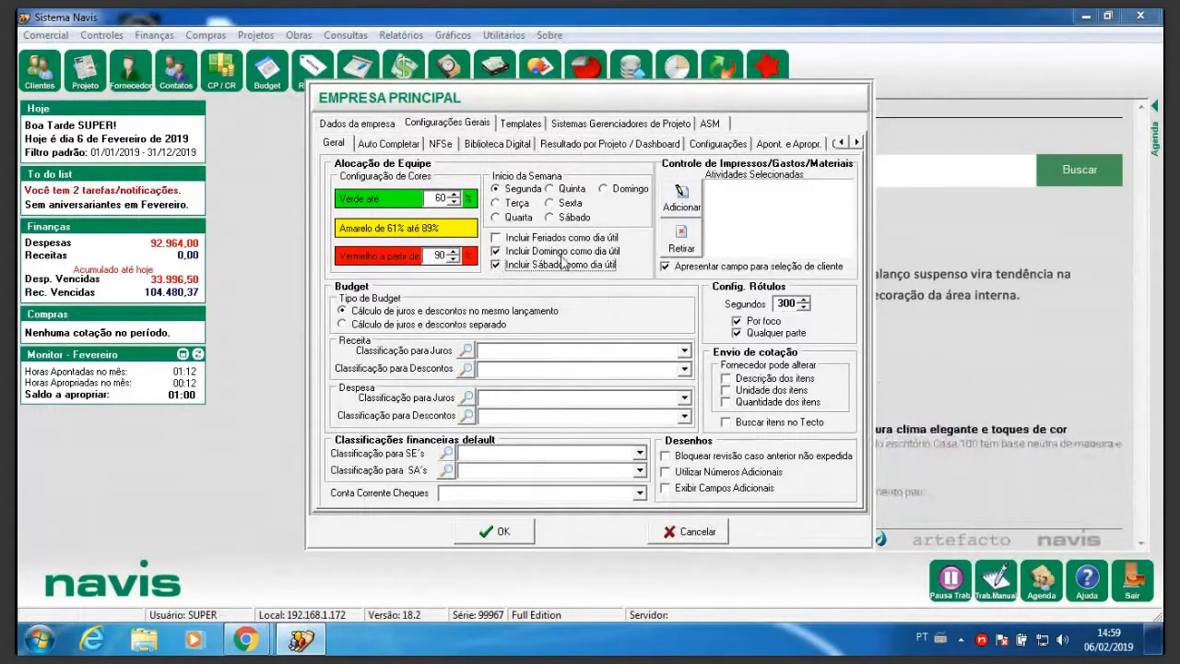
pyautogui.click(693, 531)
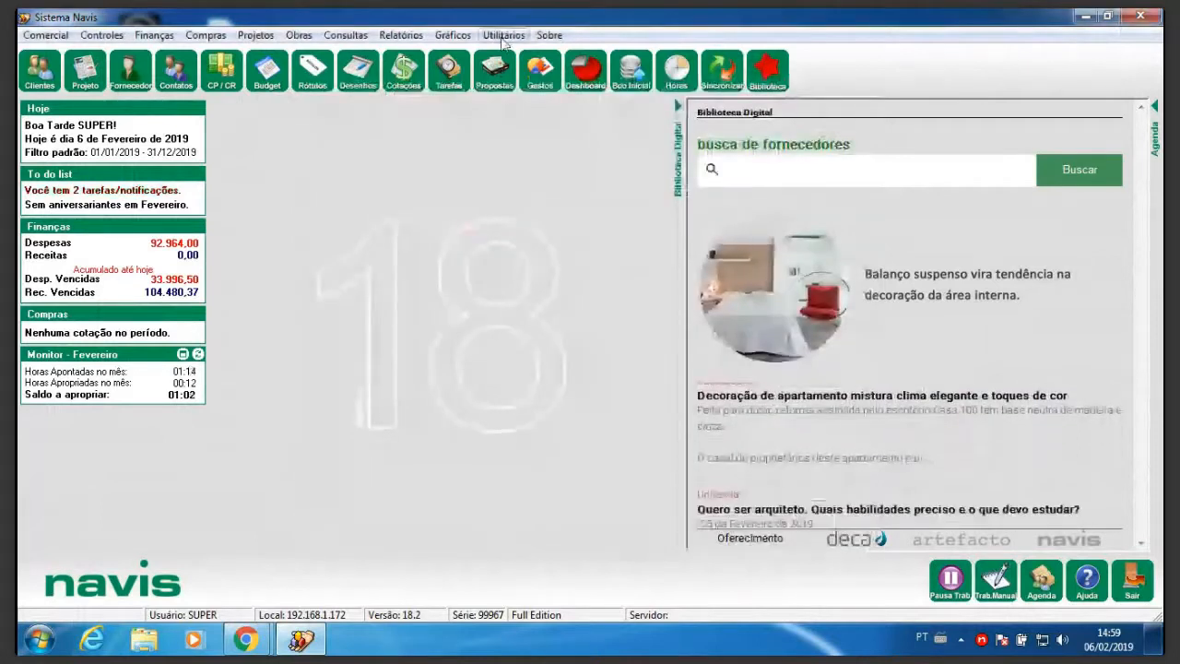
# Open the holidays register, review the 2019 holidays and exit it.
pyautogui.click(504, 37)
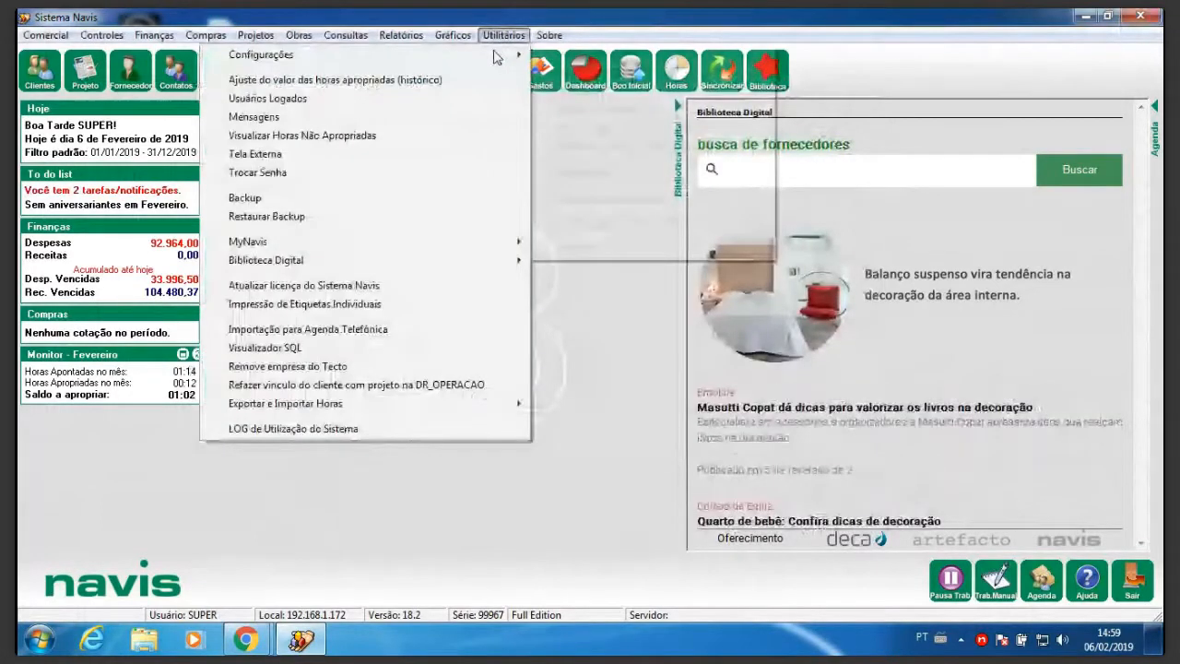
pyautogui.moveTo(495, 57)
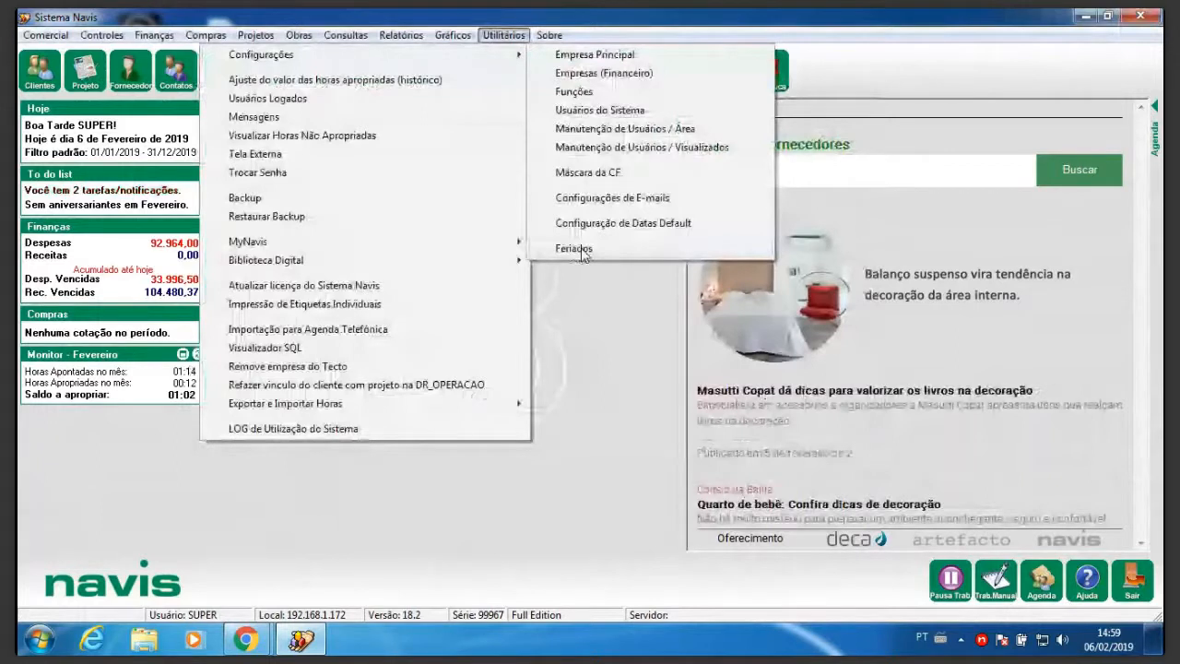
pyautogui.click(574, 249)
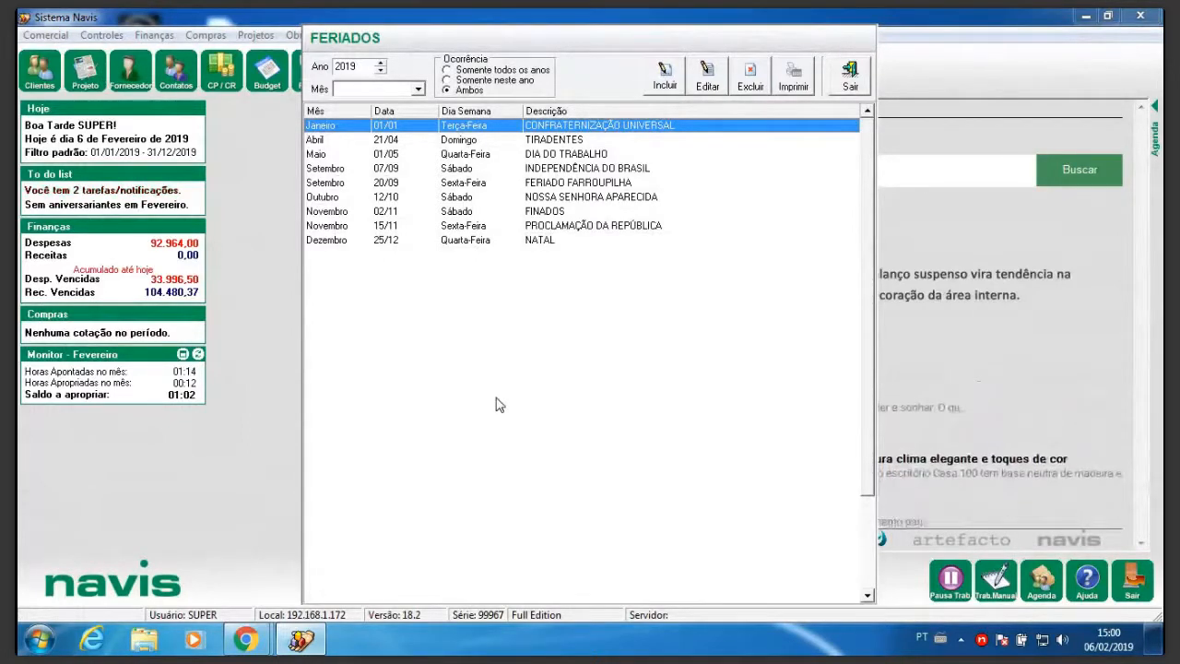
pyautogui.click(850, 73)
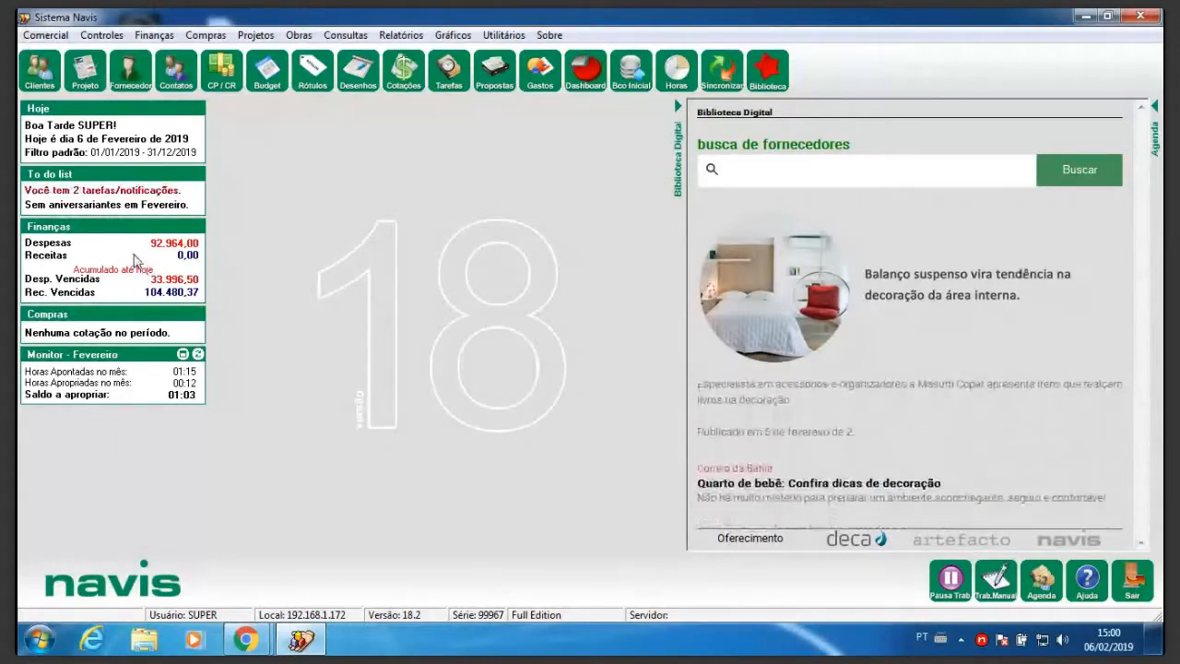
# Open the query of automatic versus manual appropriated hours, review the hours per user and exit it.
pyautogui.click(346, 35)
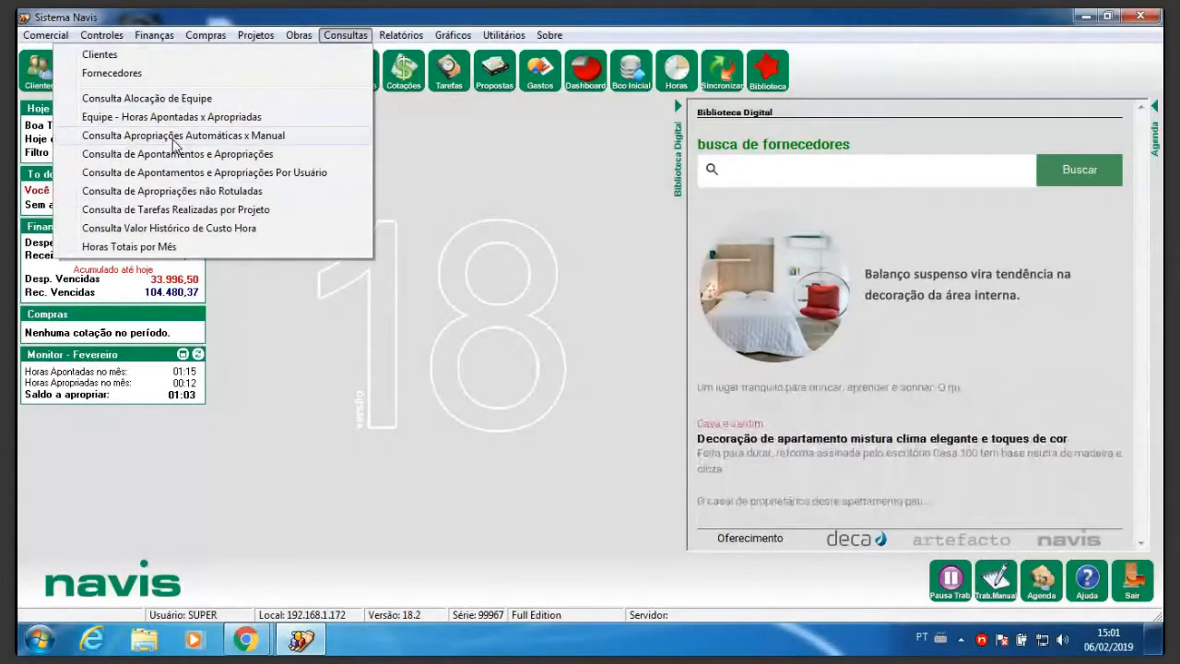
pyautogui.click(235, 138)
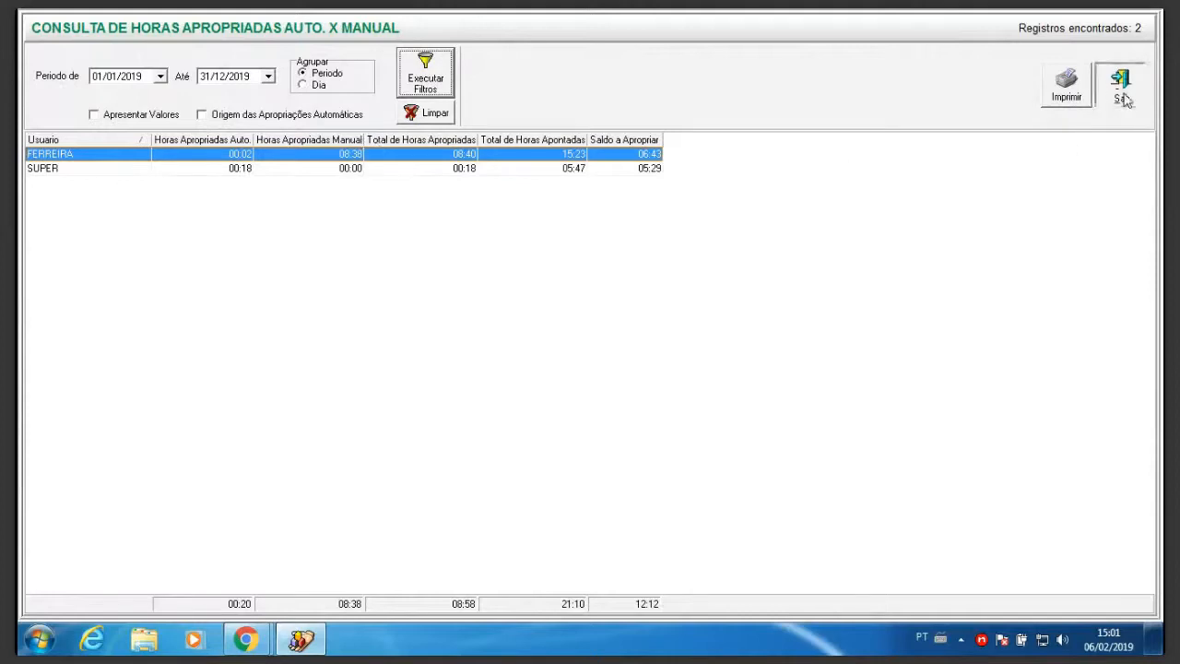
pyautogui.click(1121, 88)
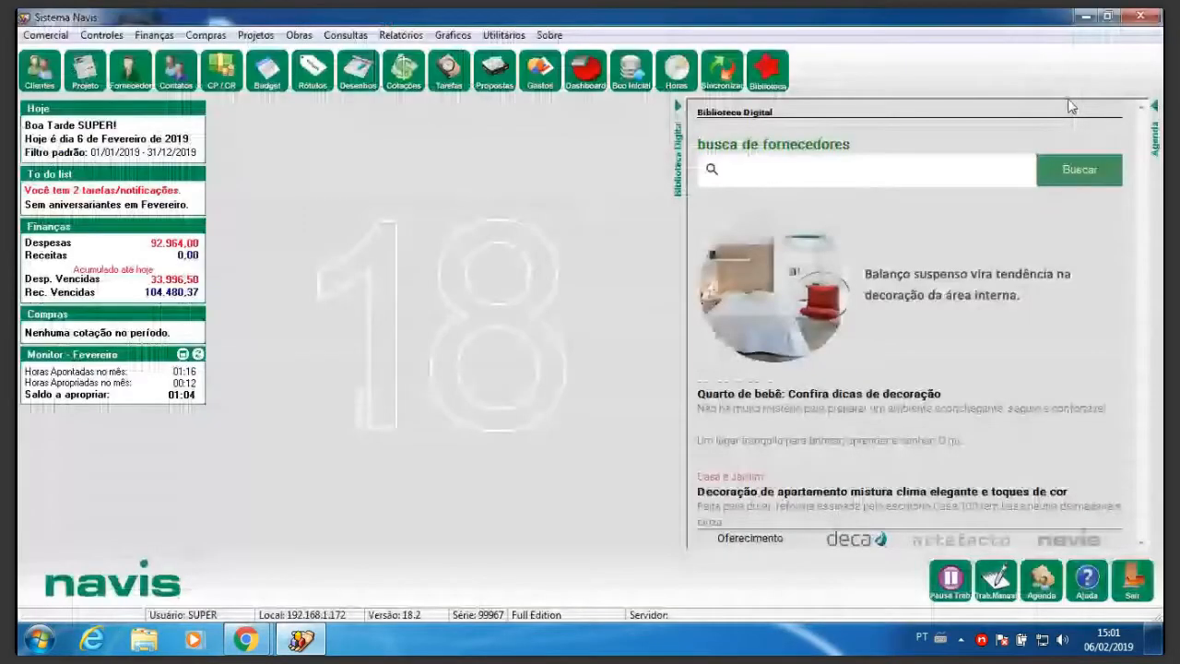
# Preview the current service order's planned versus executed report for TREINAMENTOWEBINAR TURMA 30, with planned value by user, and close the preview.
pyautogui.click(256, 35)
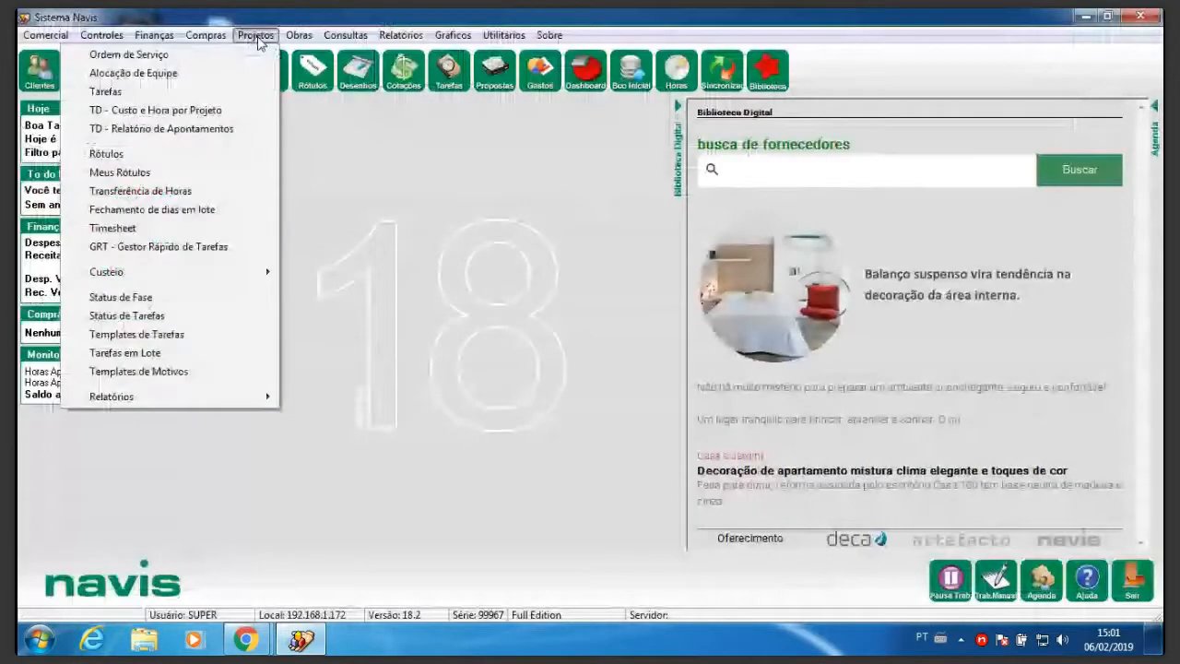
pyautogui.moveTo(184, 397)
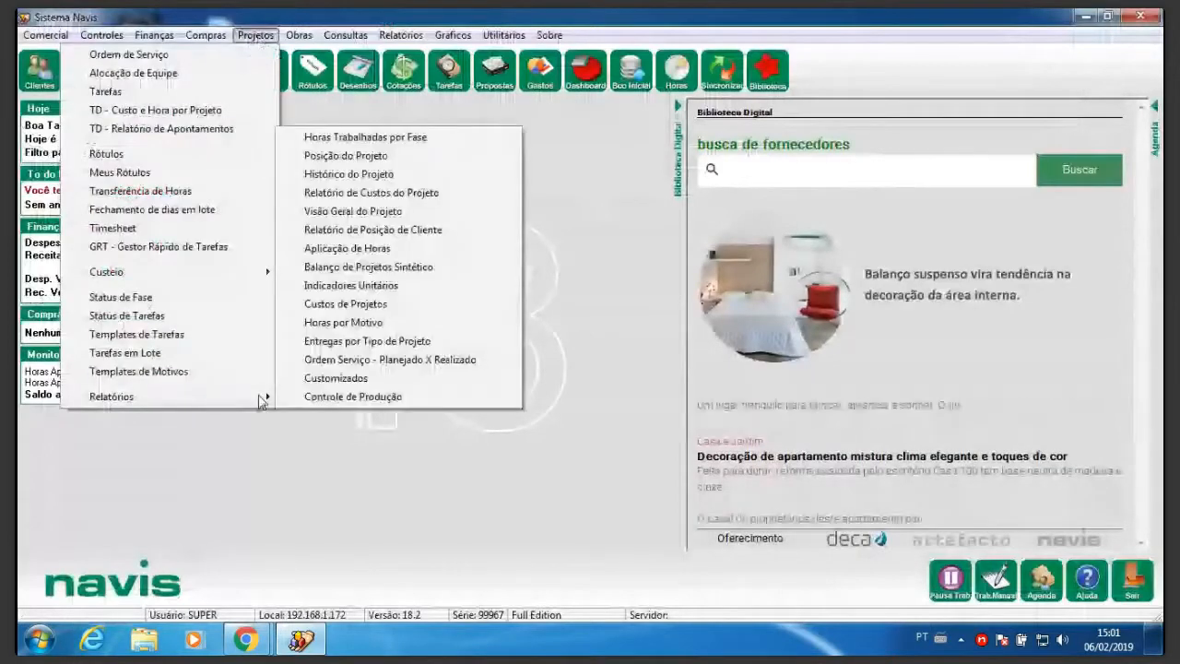
pyautogui.click(459, 359)
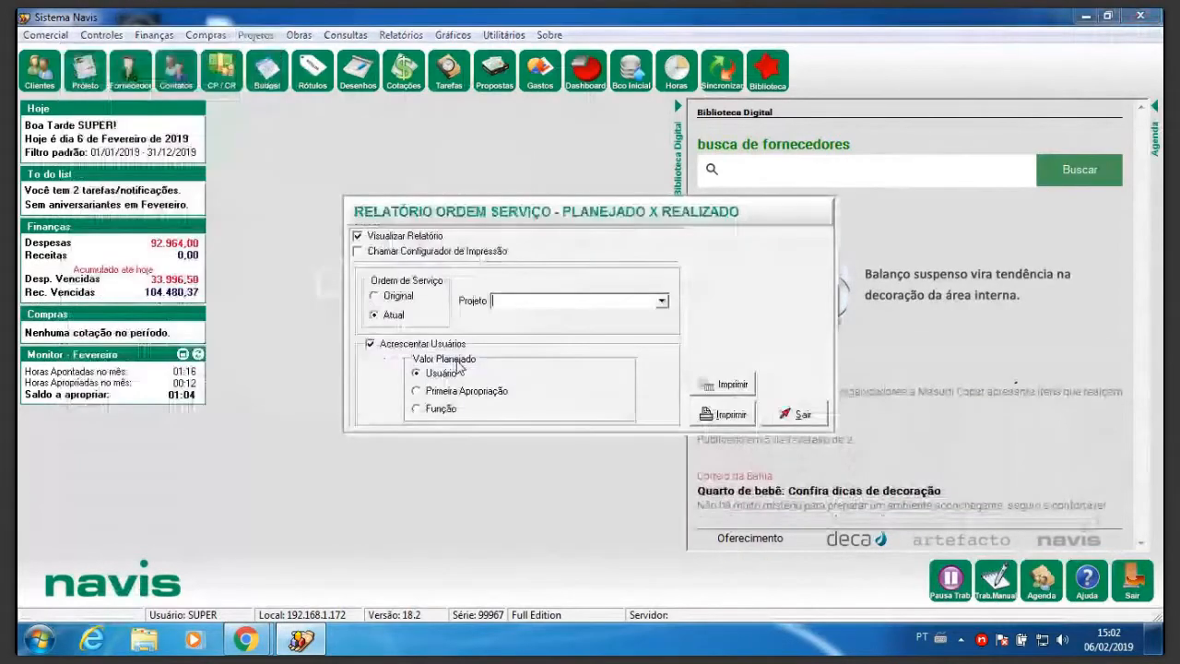
pyautogui.click(662, 301)
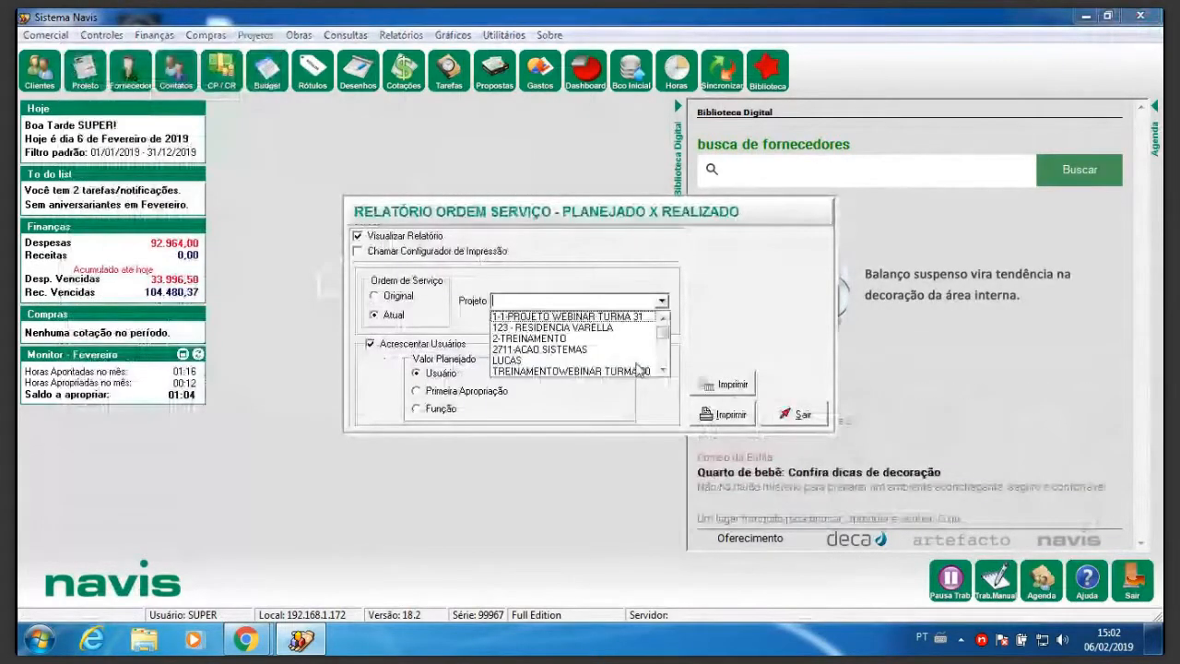
pyautogui.click(578, 372)
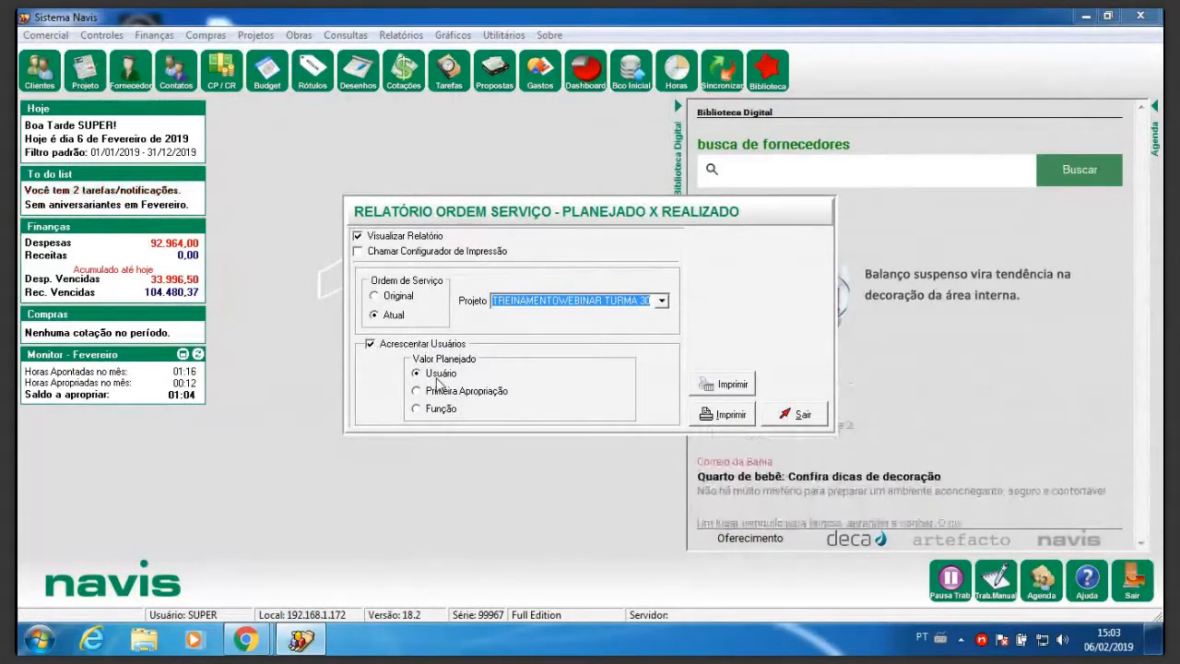
pyautogui.click(436, 414)
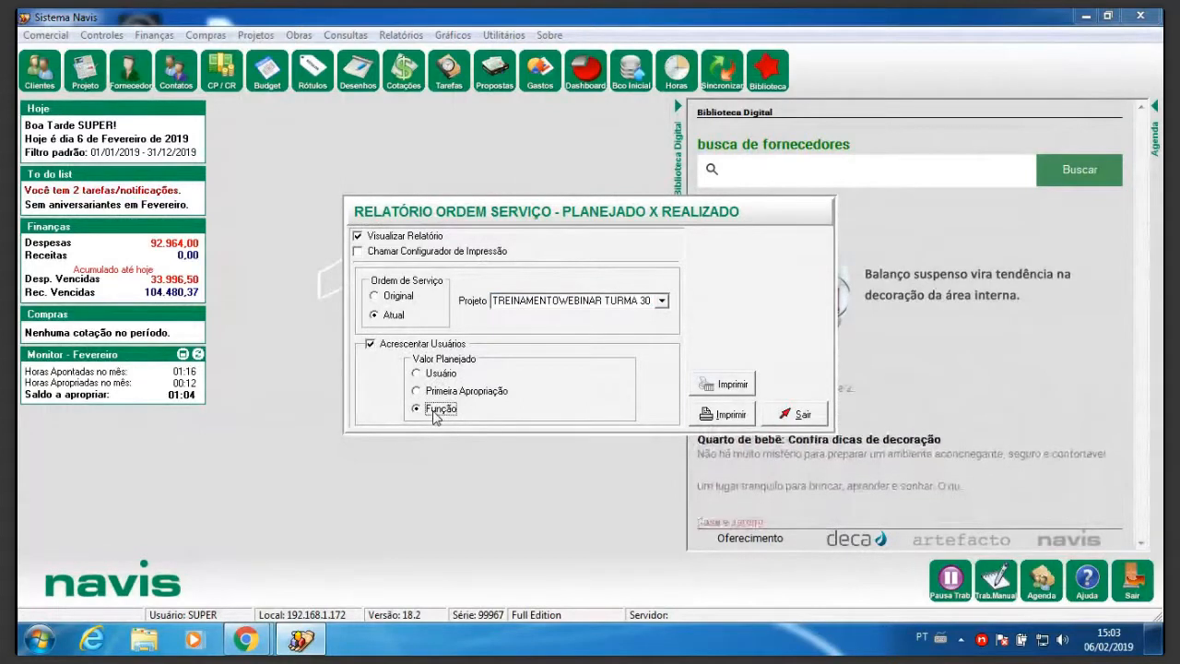
pyautogui.click(420, 373)
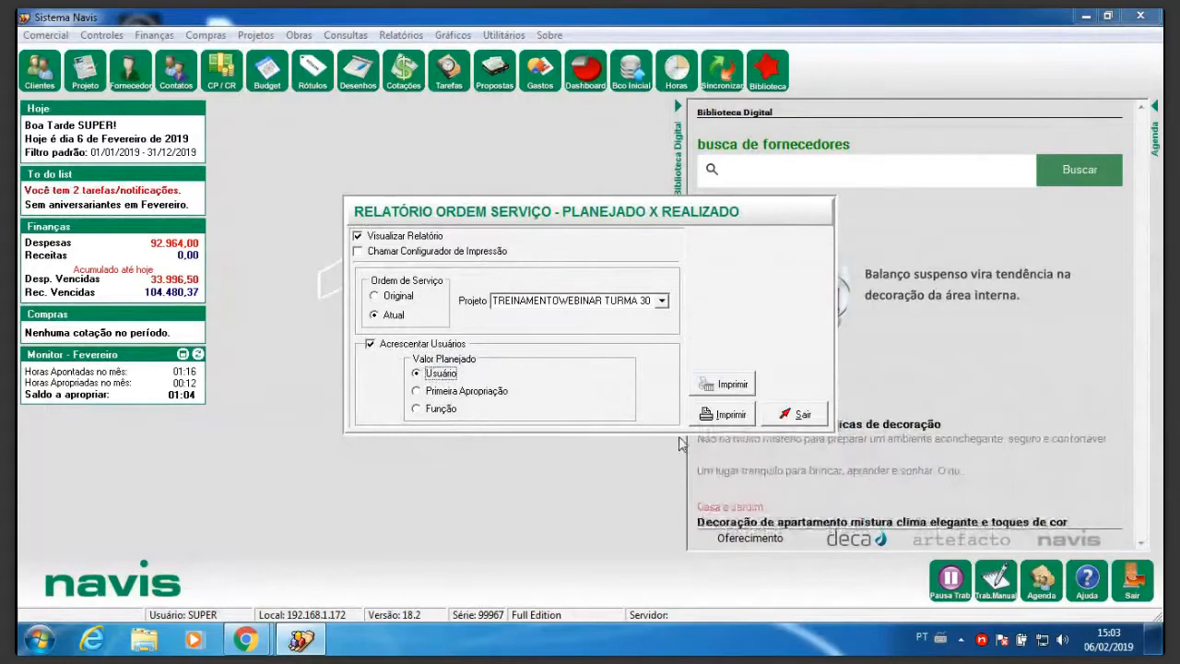
pyautogui.click(721, 415)
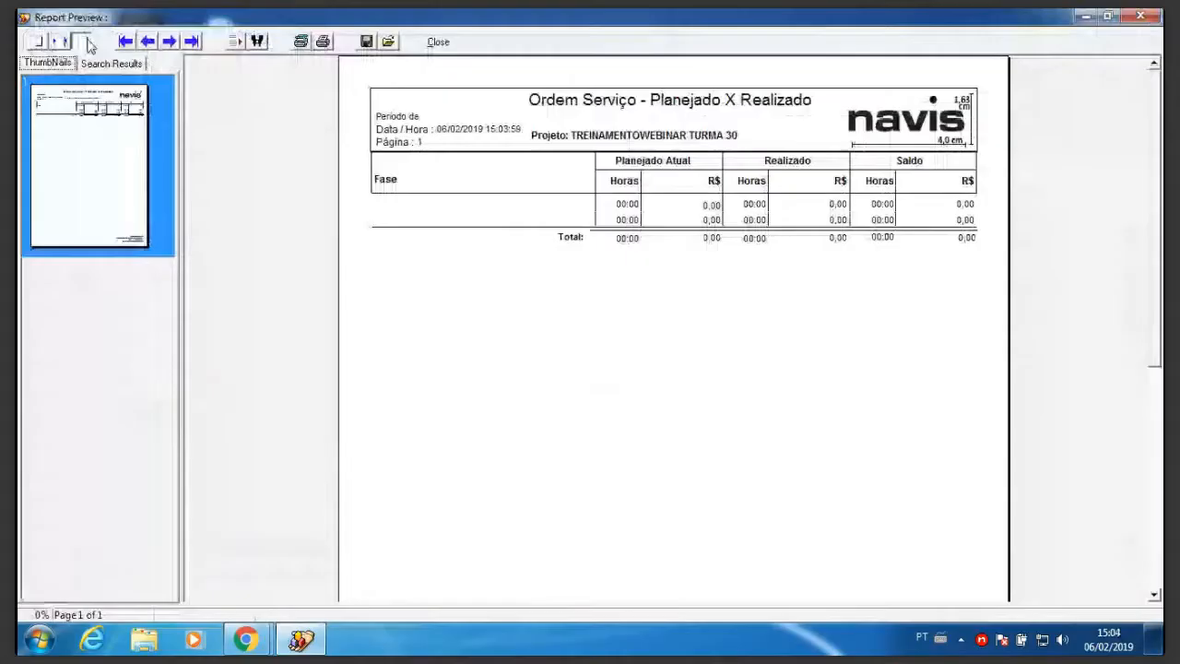
pyautogui.click(437, 43)
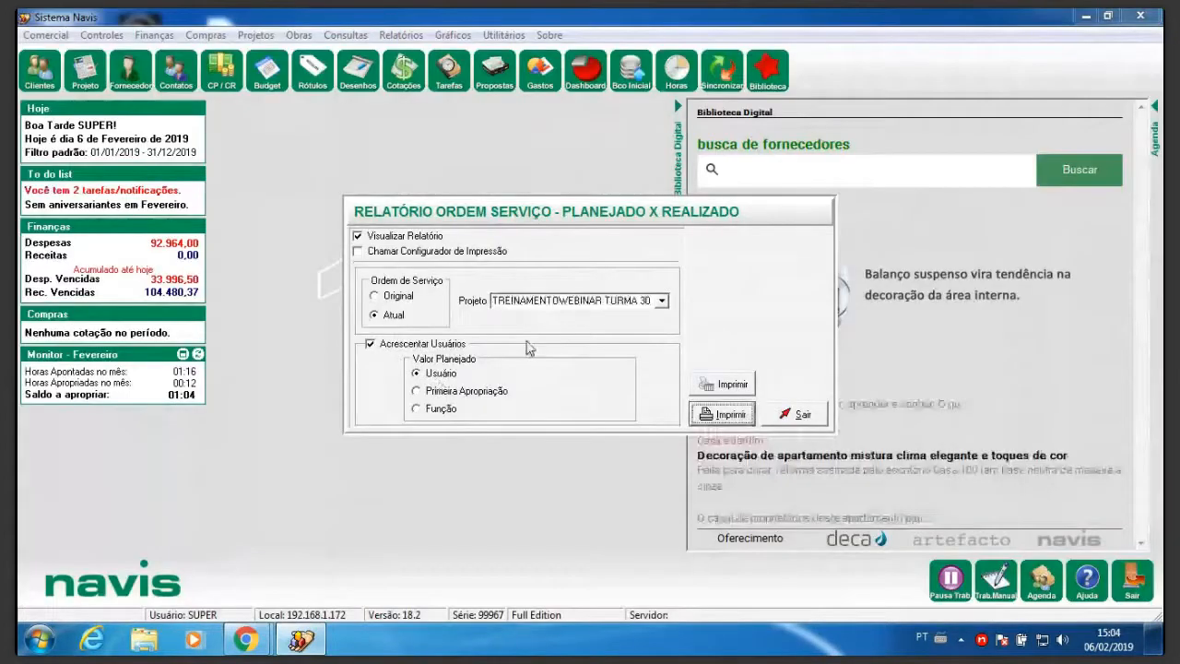
# Preview the planned versus executed report for 1-1-PROJETO WEBINAR TURMA 31, examine hours and values per phase, and close it.
pyautogui.click(662, 301)
pyautogui.click(616, 314)
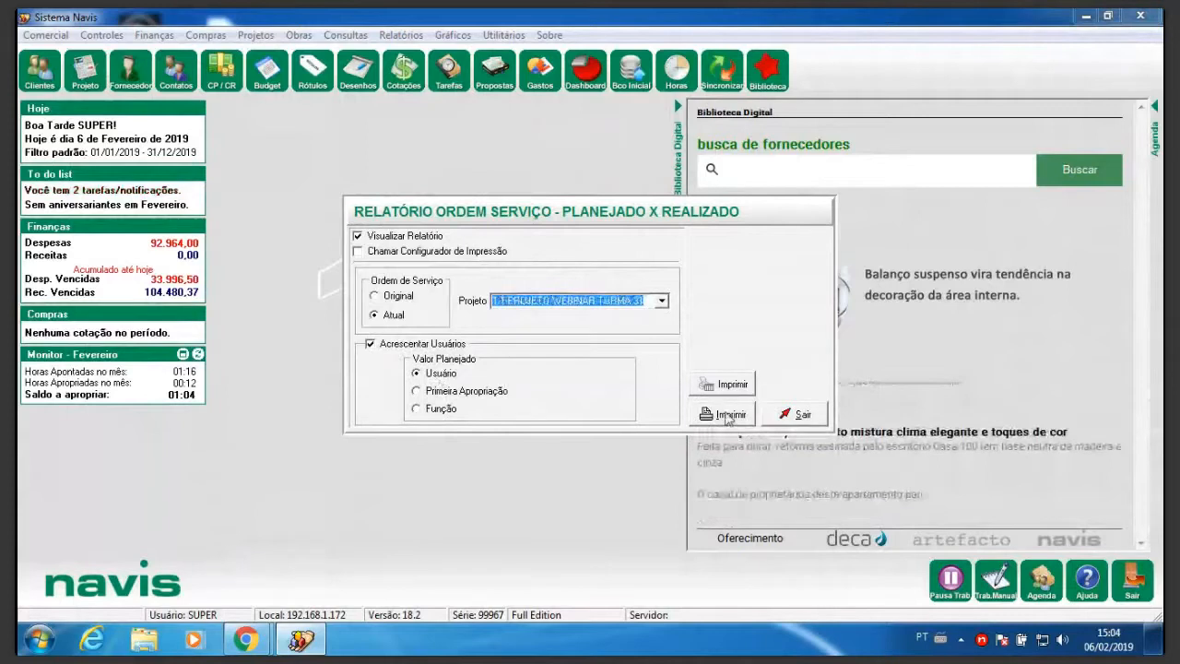
pyautogui.click(723, 414)
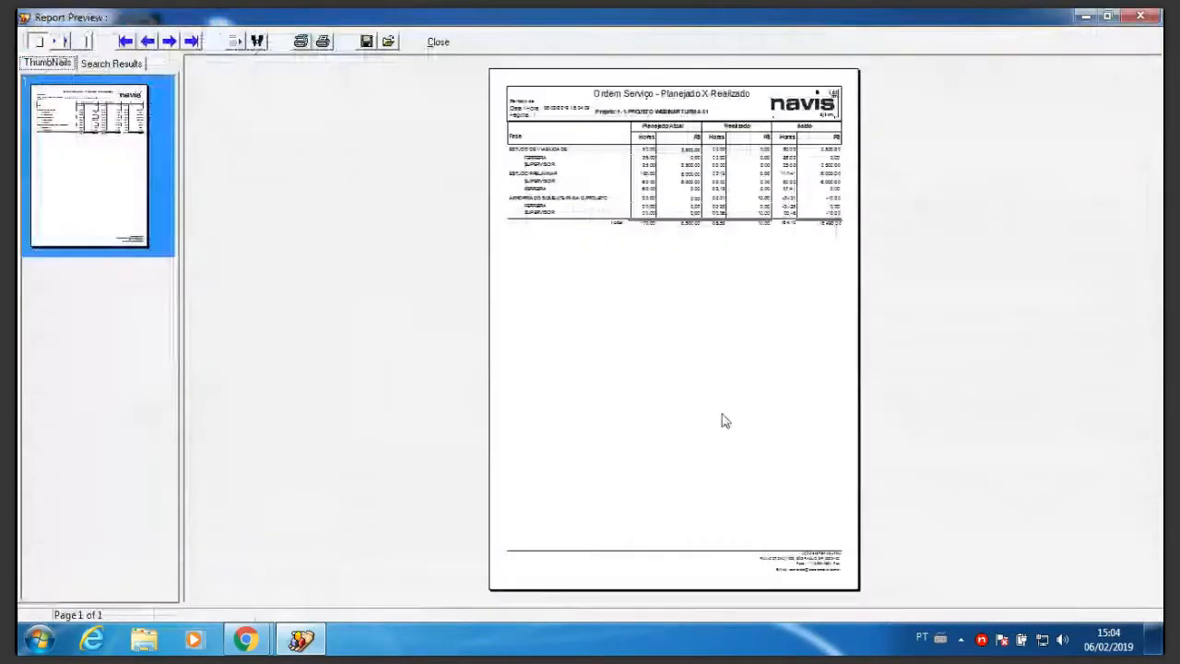
pyautogui.click(724, 421)
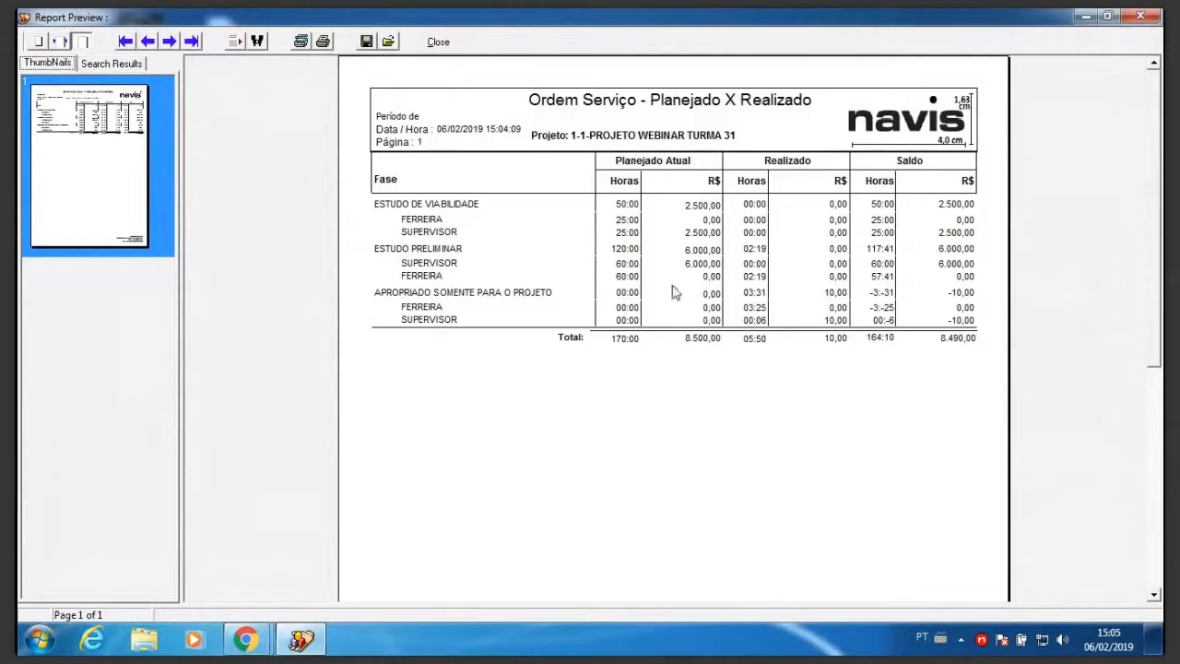
pyautogui.click(442, 43)
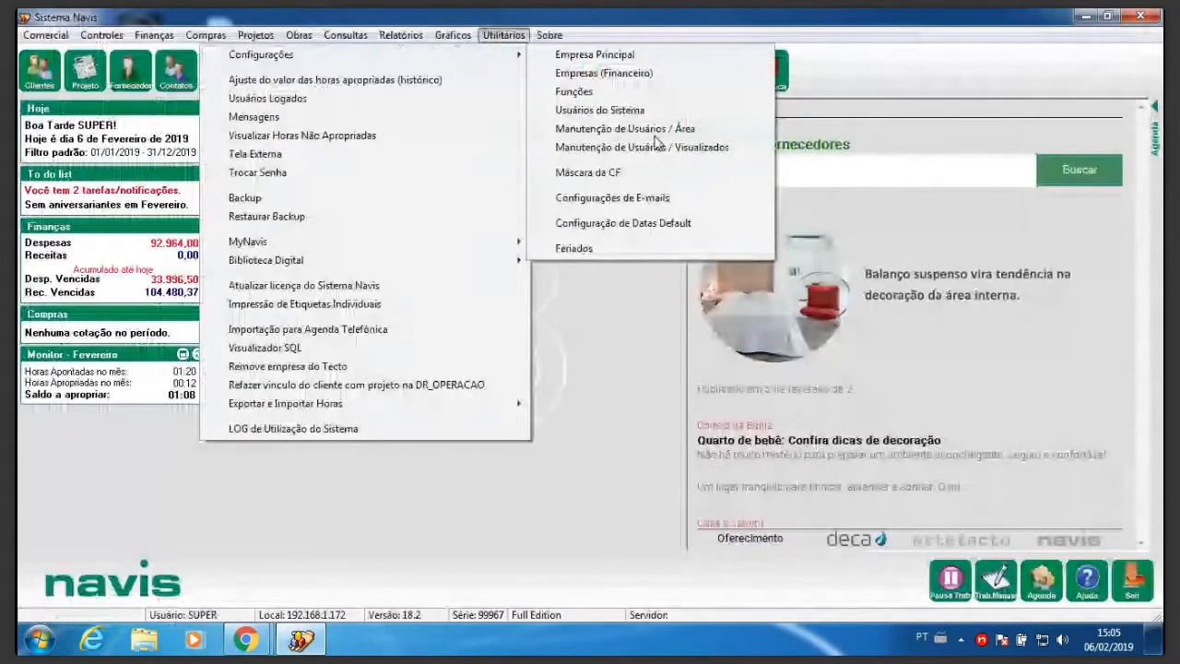
# In the system users register, set the non-supervisor user's gross hourly rate (Valor hora Bruto) to 30 and save the changes.
pyautogui.click(599, 110)
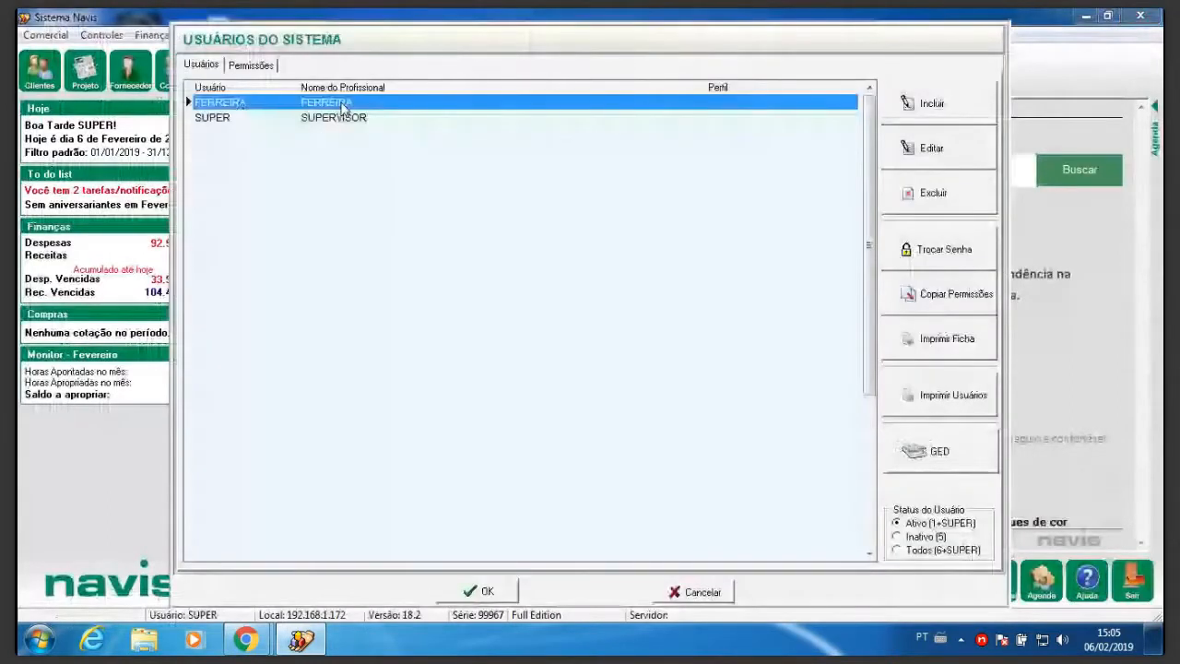
pyautogui.doubleClick(343, 108)
pyautogui.click(583, 189)
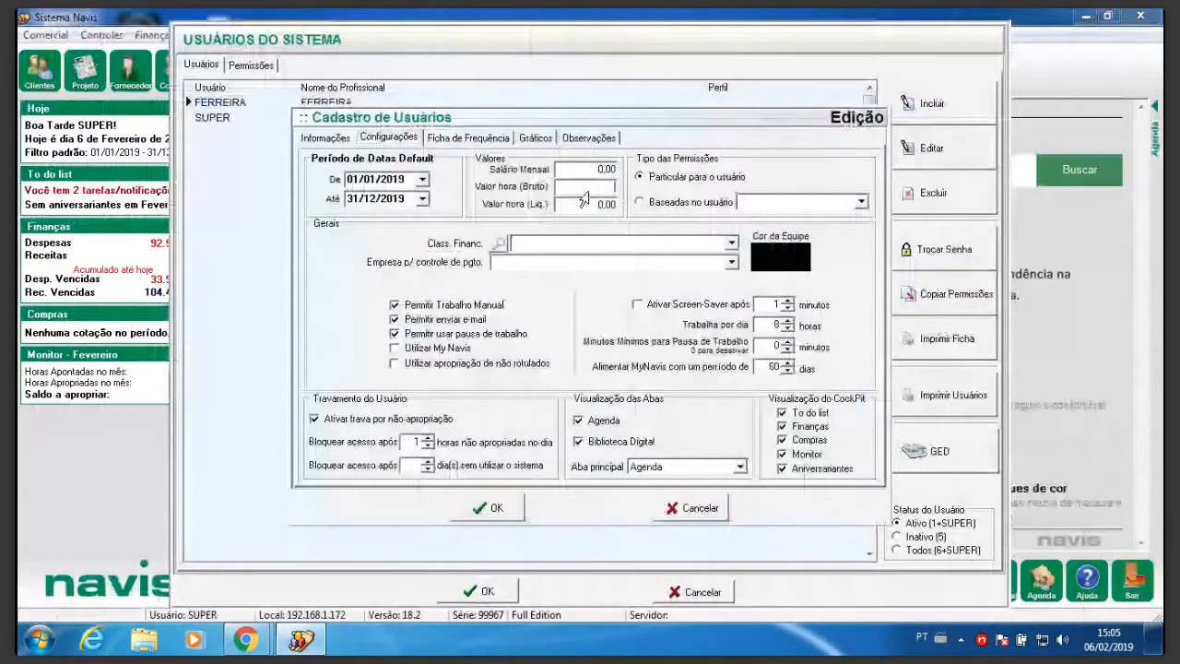
pyautogui.write('30')
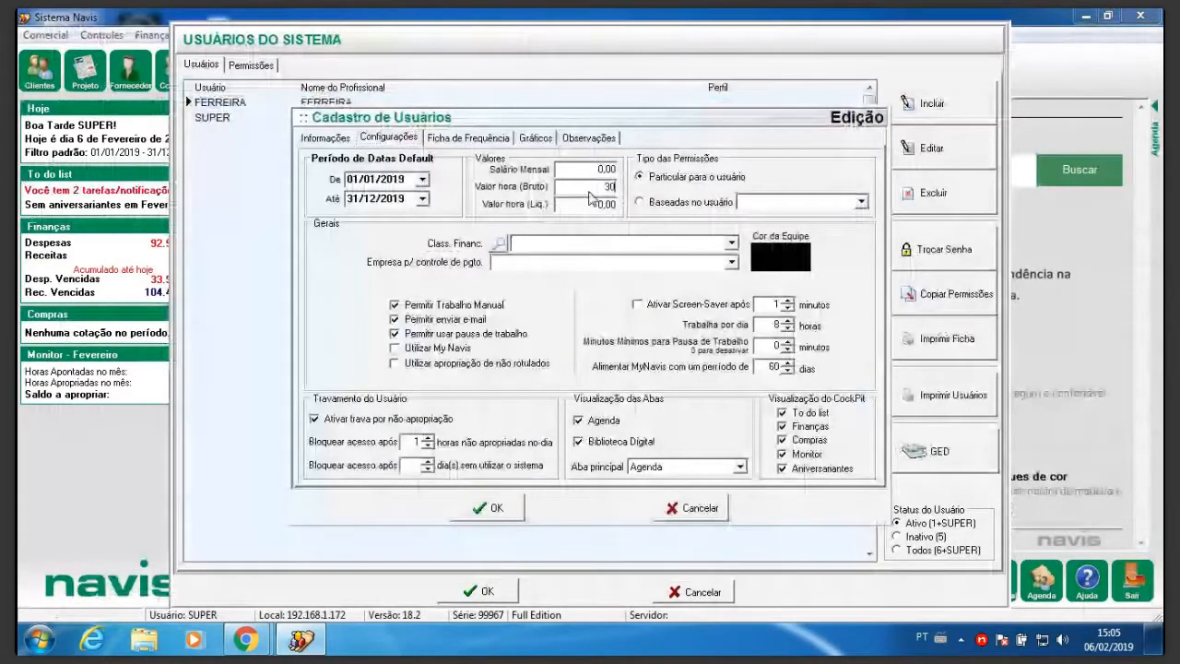
pyautogui.click(510, 508)
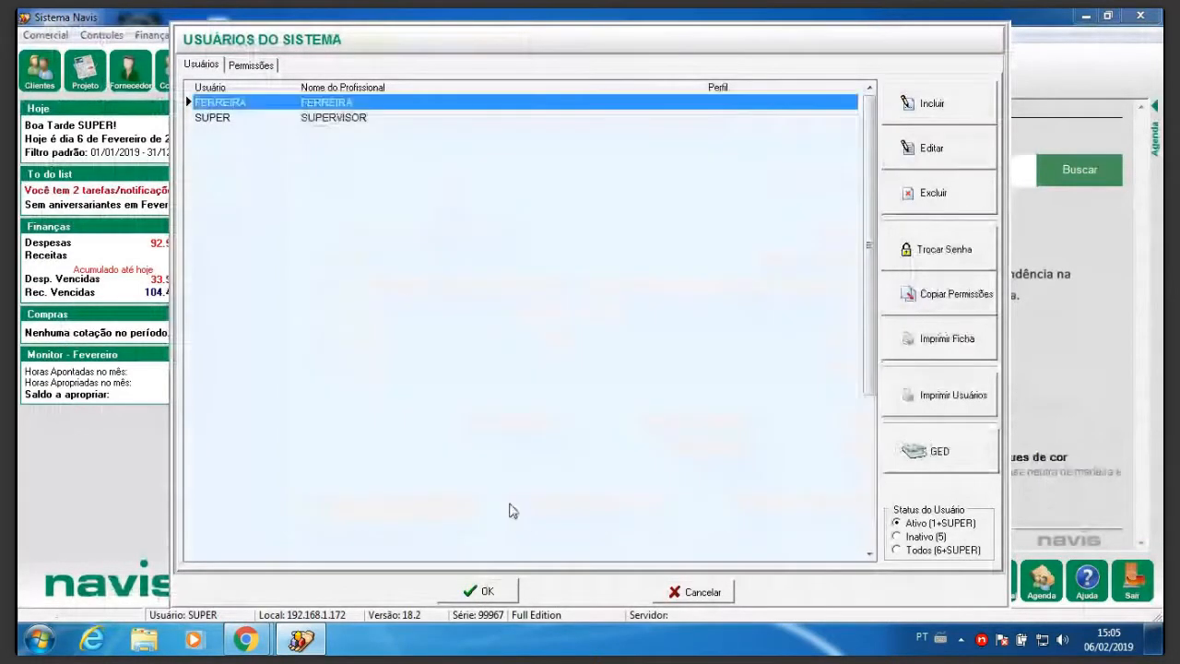
pyautogui.click(481, 592)
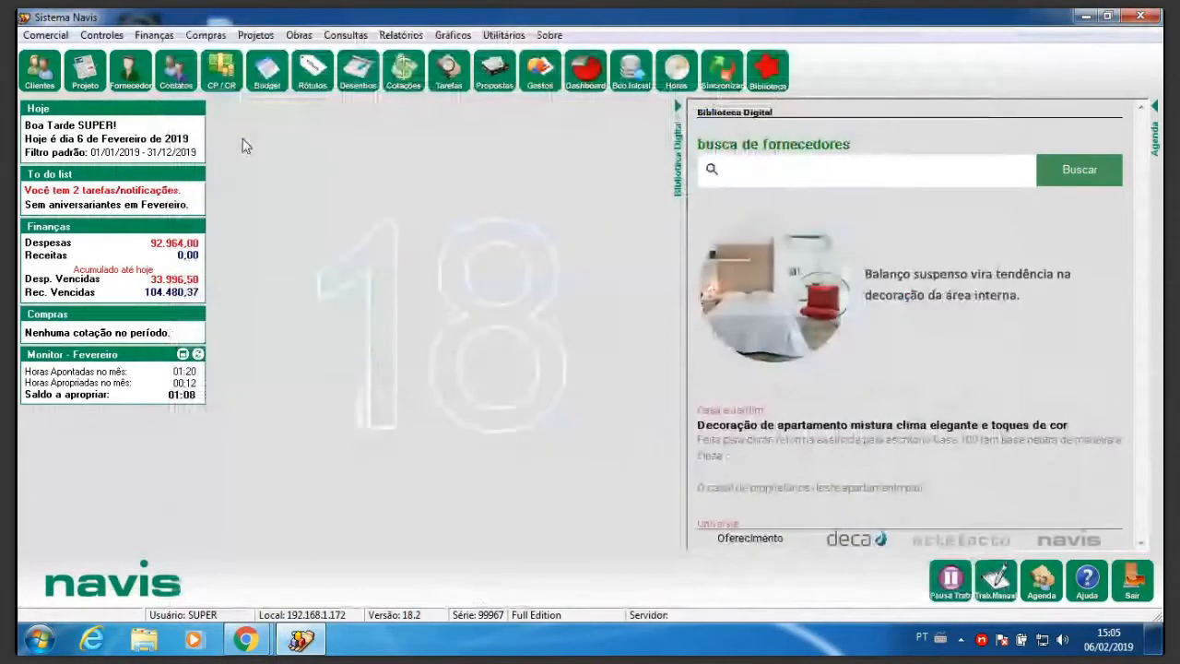
# Preview the current planned versus executed report for 1-1-PROJETO WEBINAR TURMA 31 with planned value by user, examine the recalculated values and close it.
pyautogui.click(255, 35)
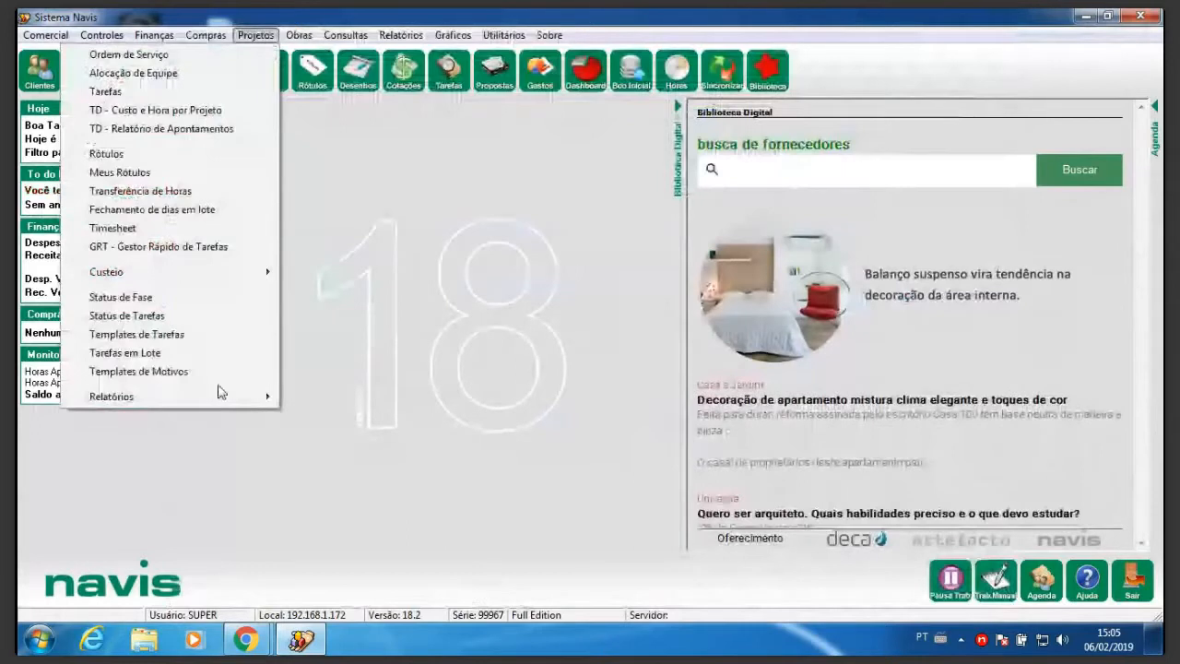
pyautogui.moveTo(222, 403)
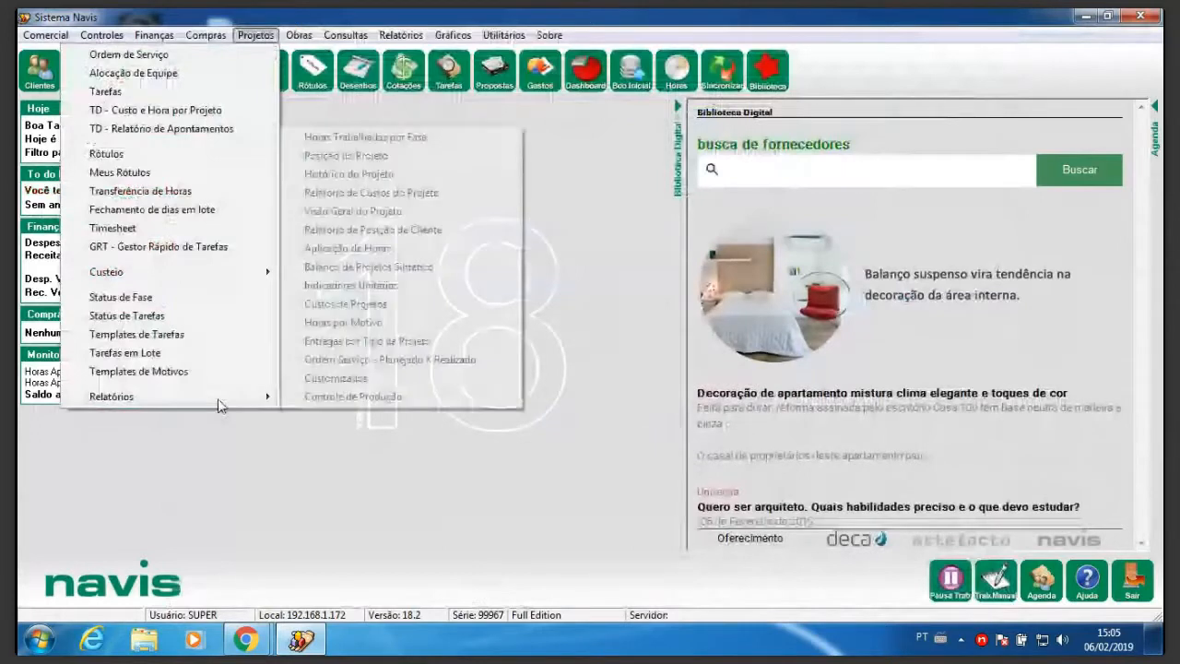
pyautogui.click(444, 360)
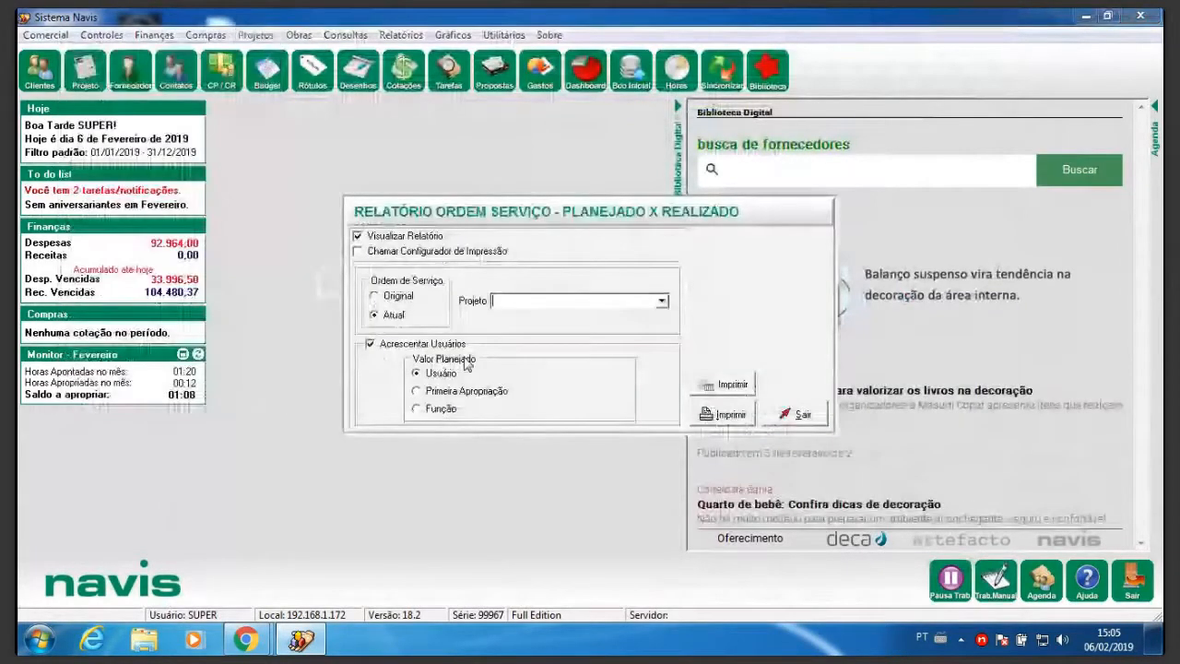
pyautogui.click(661, 301)
pyautogui.click(619, 322)
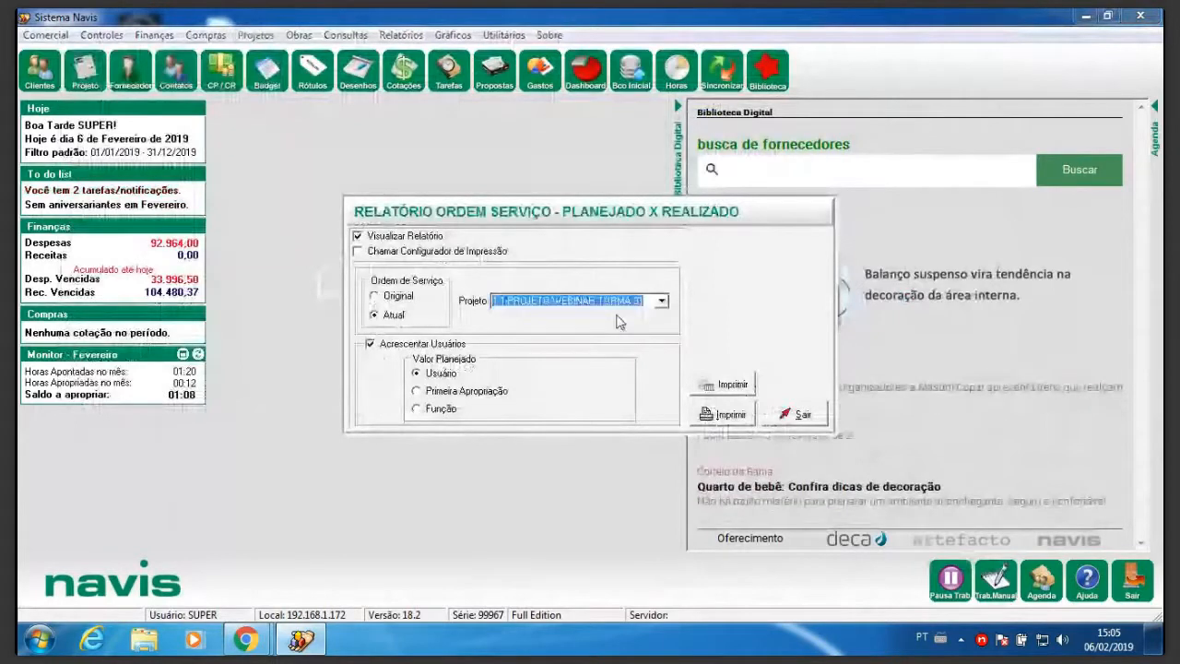
pyautogui.click(735, 418)
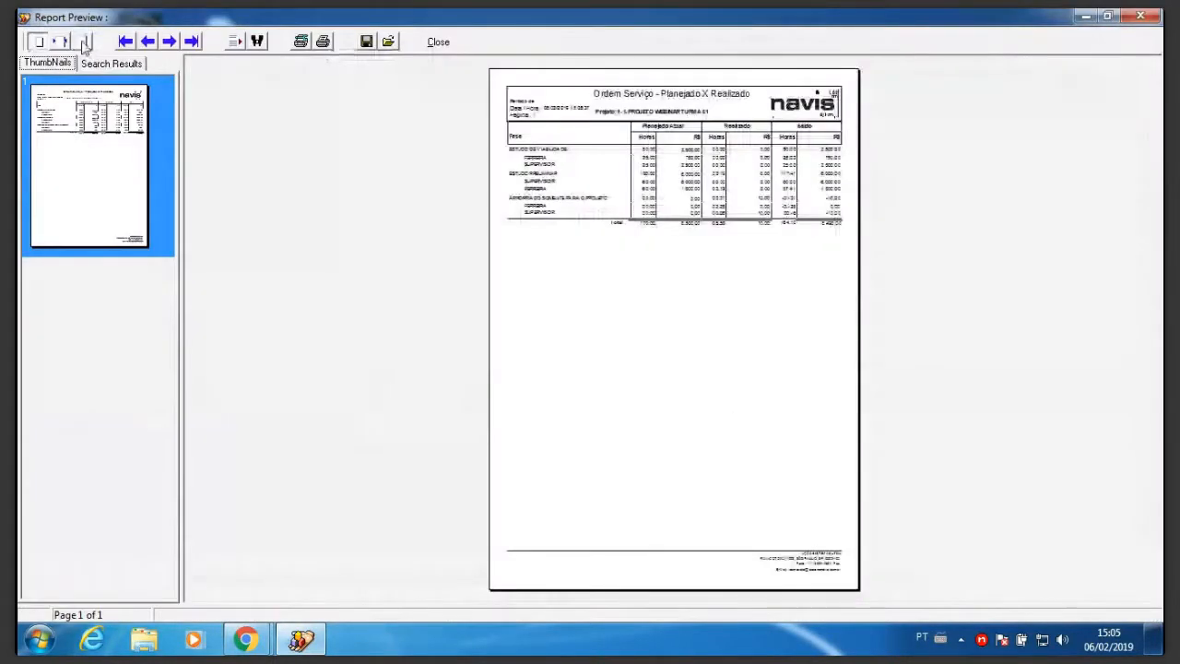
pyautogui.click(82, 42)
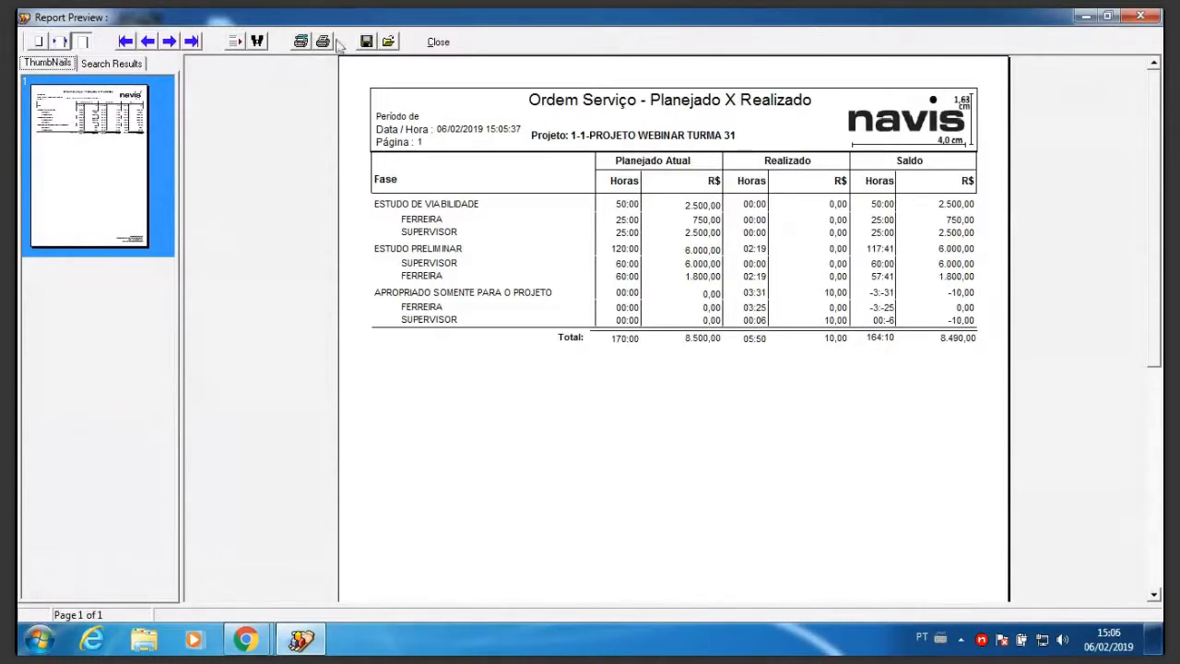
pyautogui.click(61, 46)
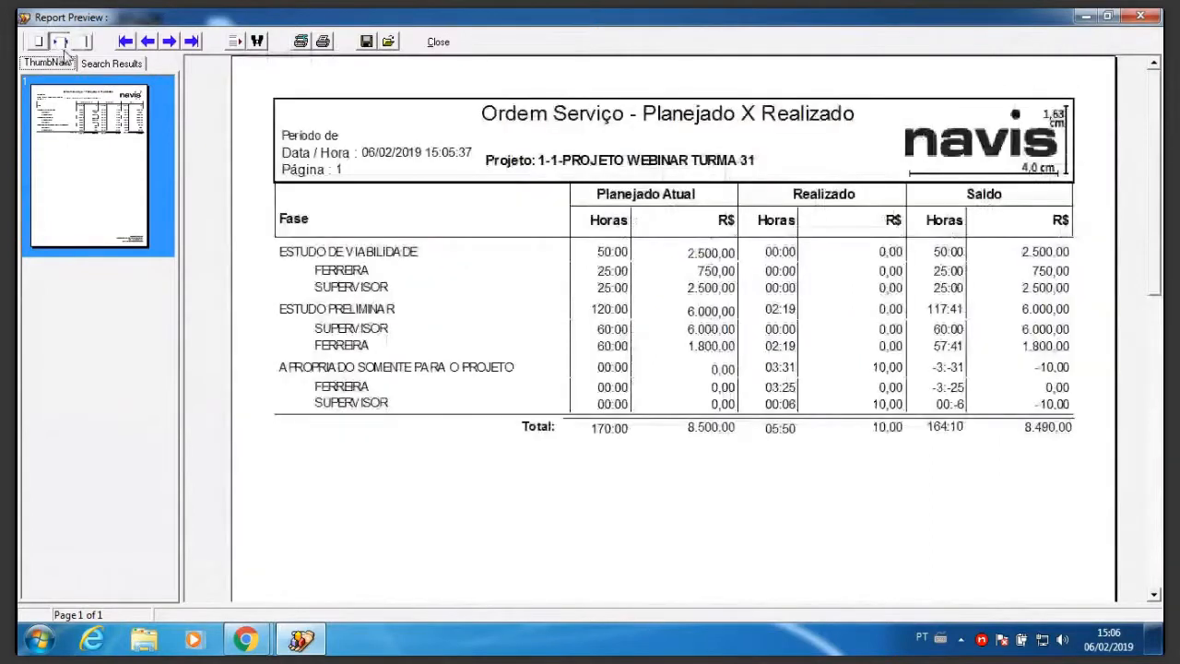
pyautogui.click(40, 43)
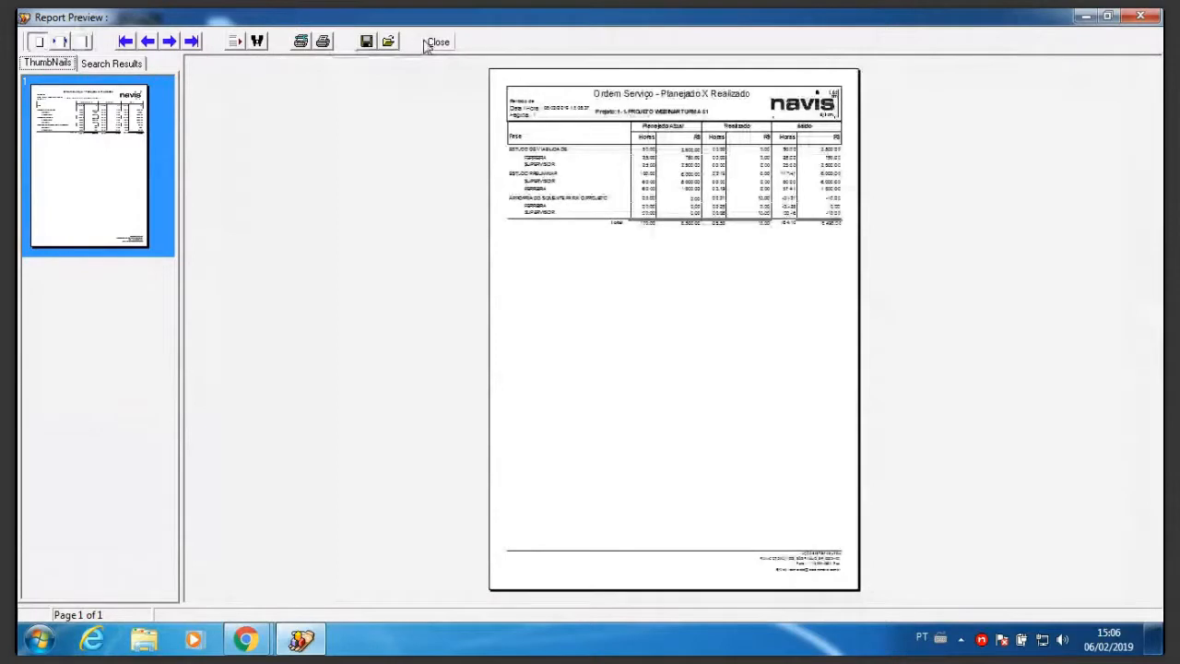
pyautogui.click(433, 43)
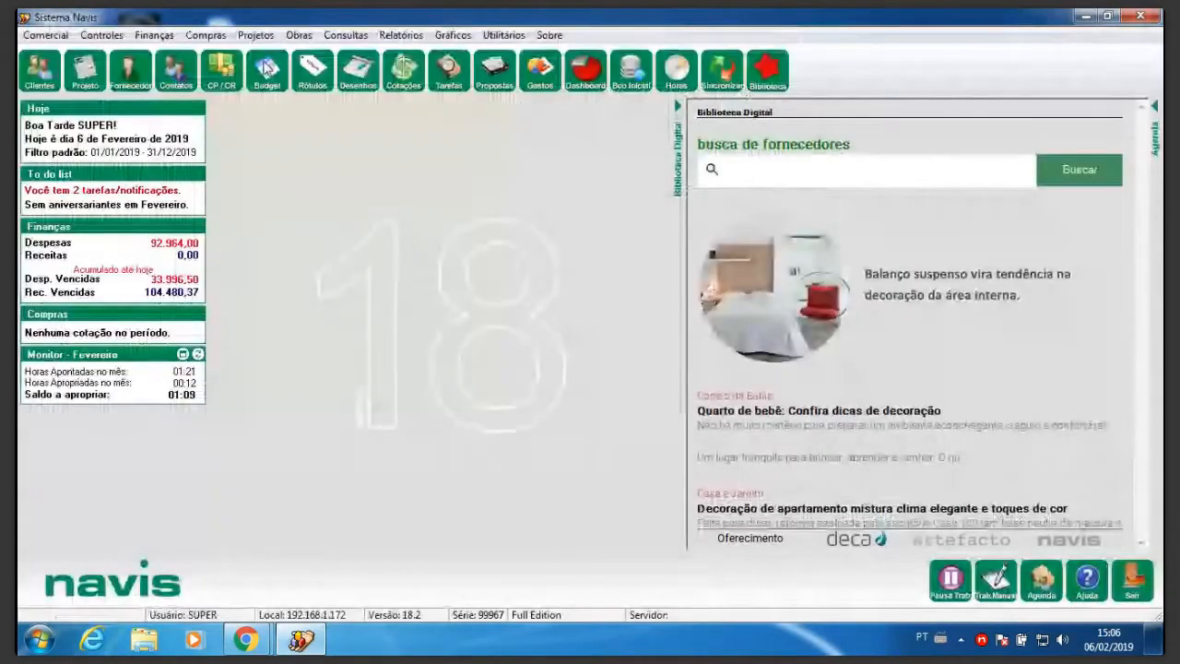
# Preview the hours-by-phase report for the client's project 1-1-PROJETO WEBINAR TURMA 31 with only ESTUDO PRELIMINAR selected, review its values and close the preview.
pyautogui.click(258, 37)
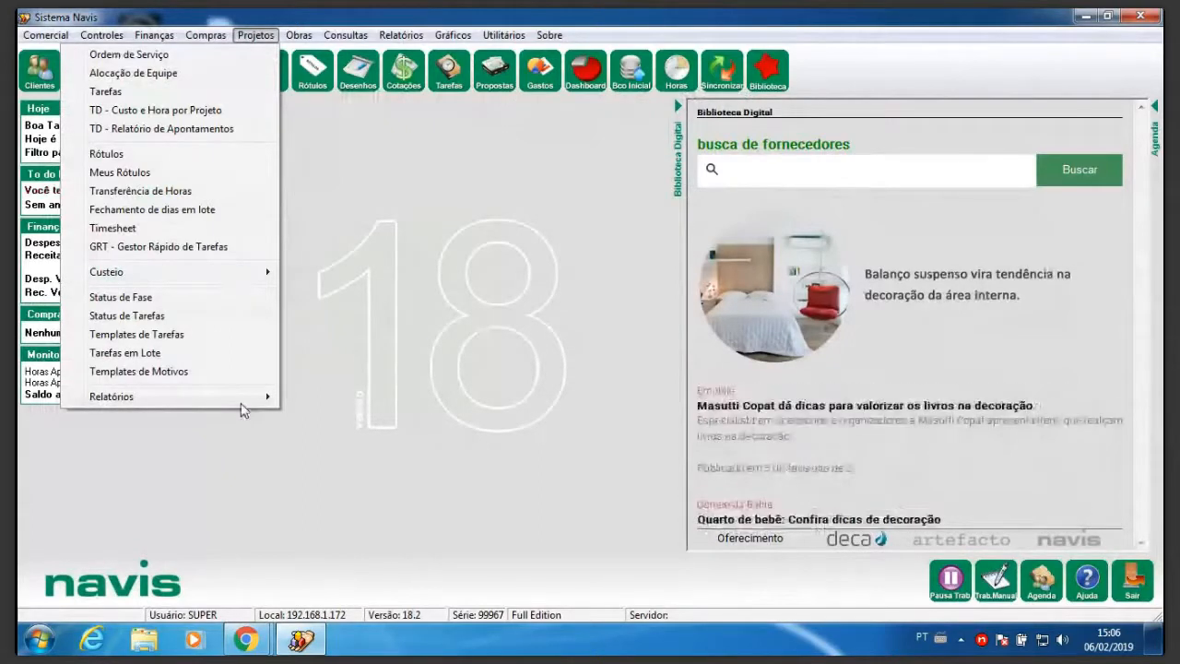
pyautogui.moveTo(244, 397)
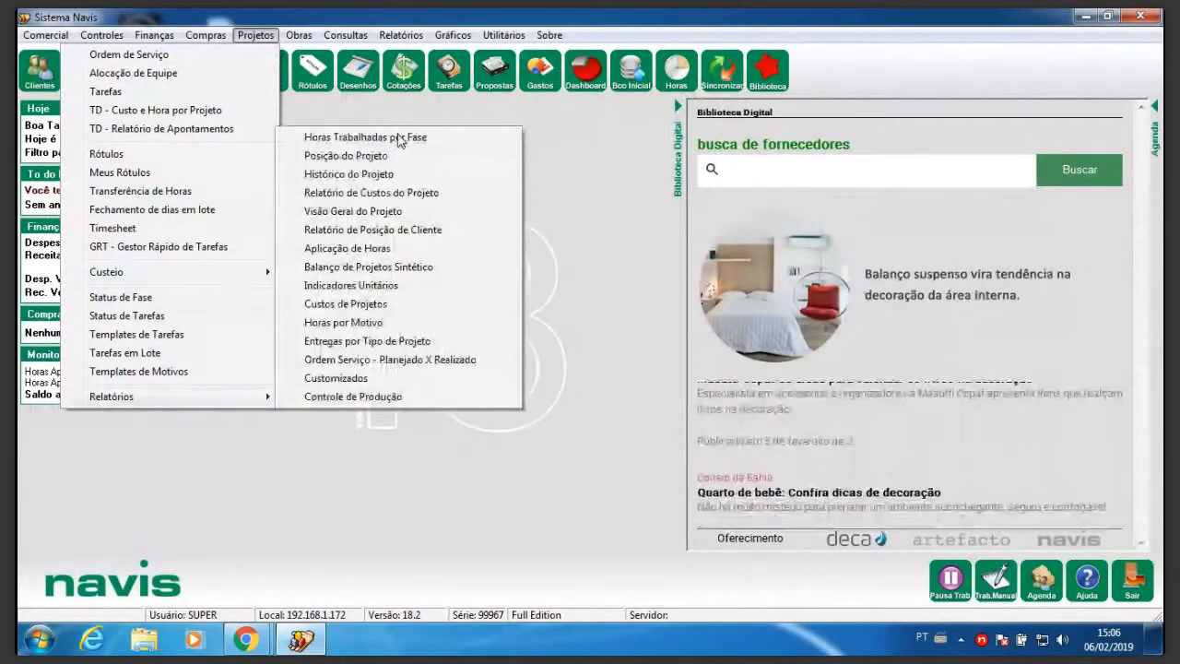
pyautogui.click(400, 140)
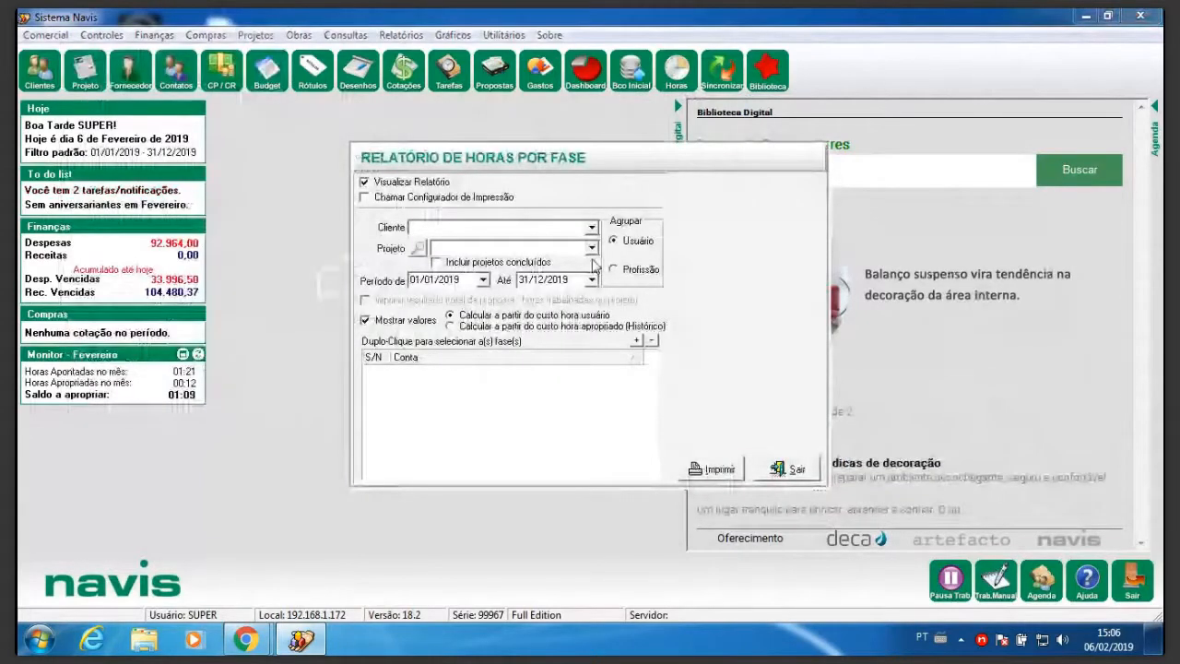
pyautogui.click(592, 228)
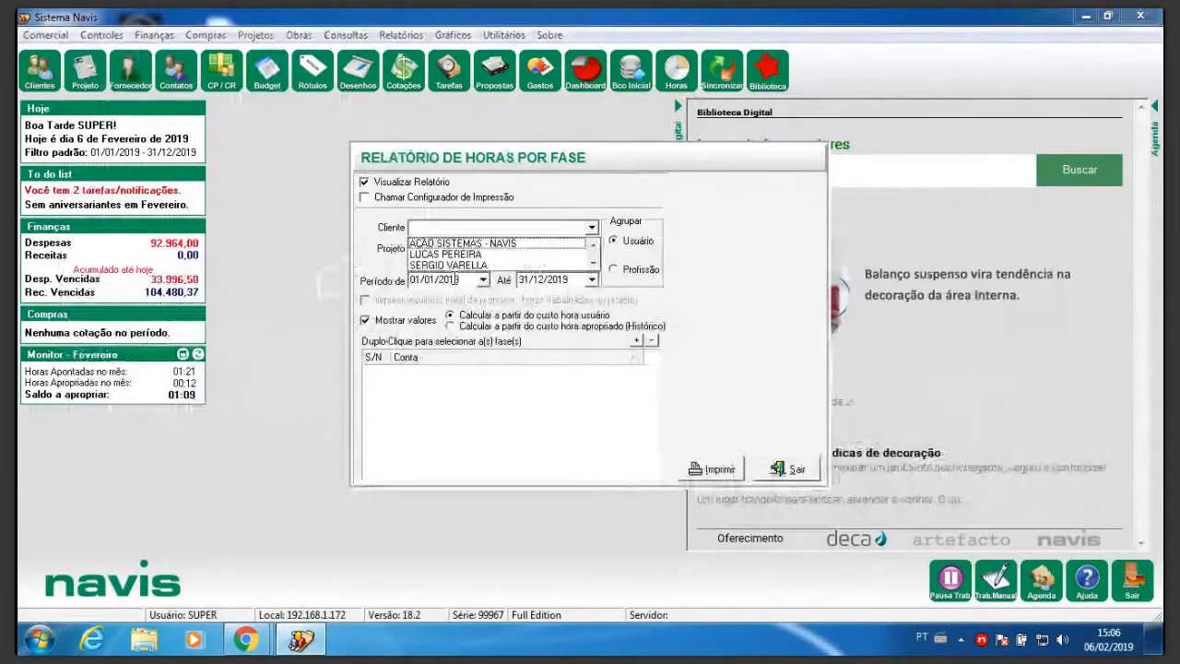
pyautogui.click(461, 265)
pyautogui.click(592, 248)
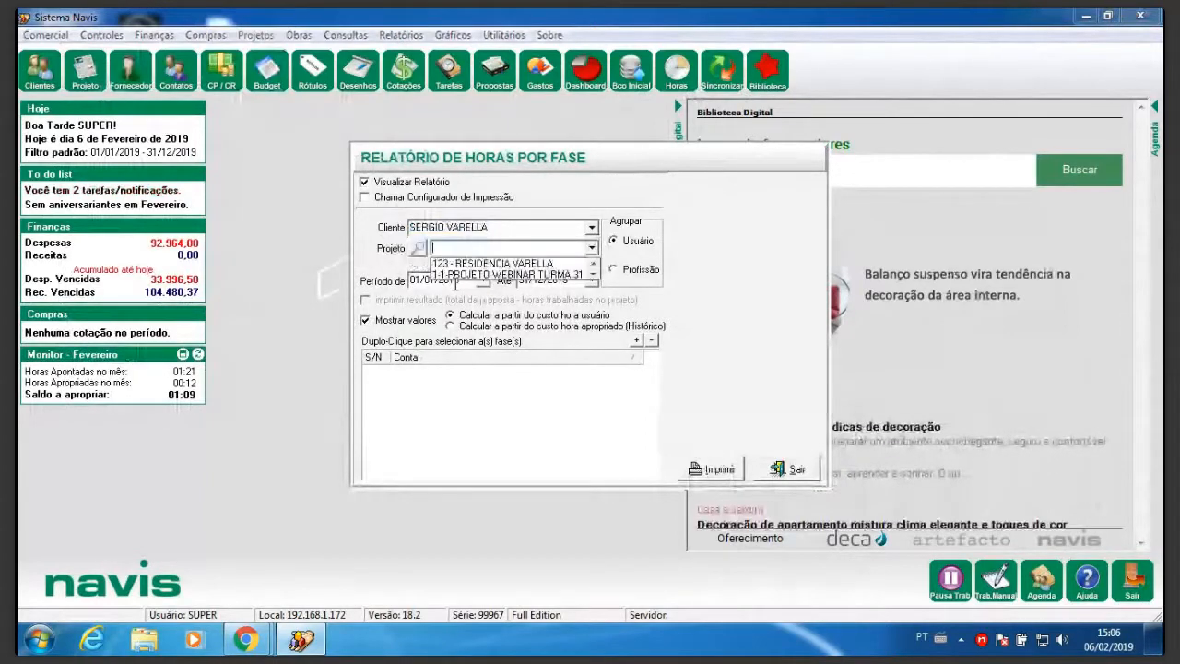
pyautogui.click(475, 275)
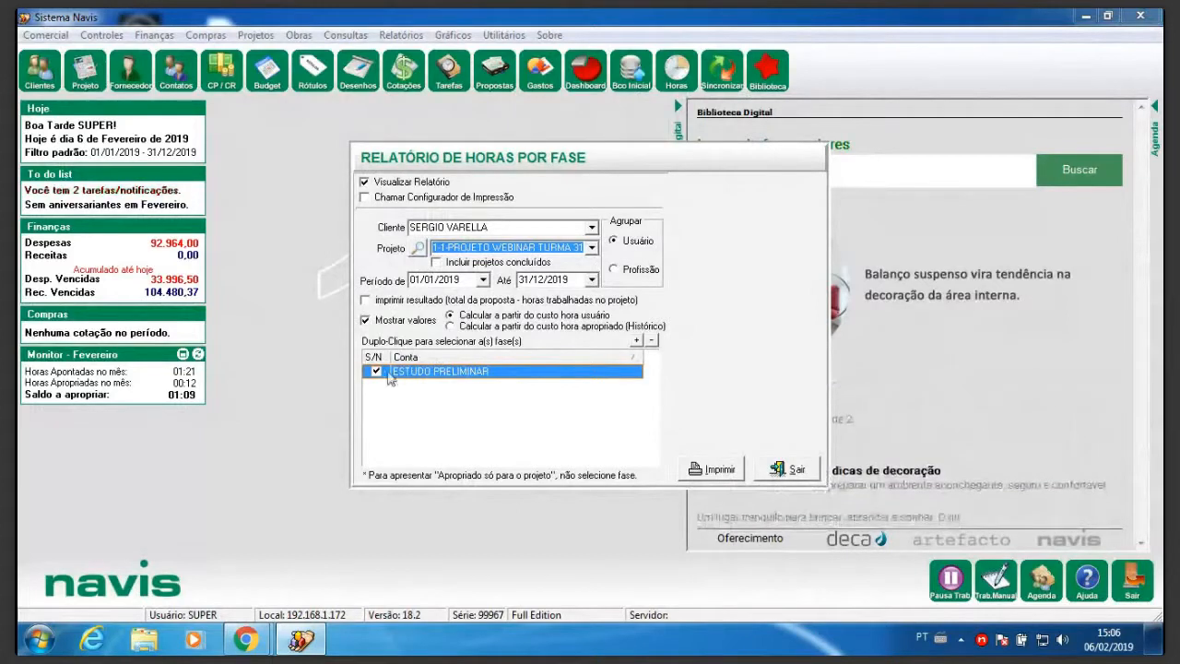
pyautogui.click(728, 475)
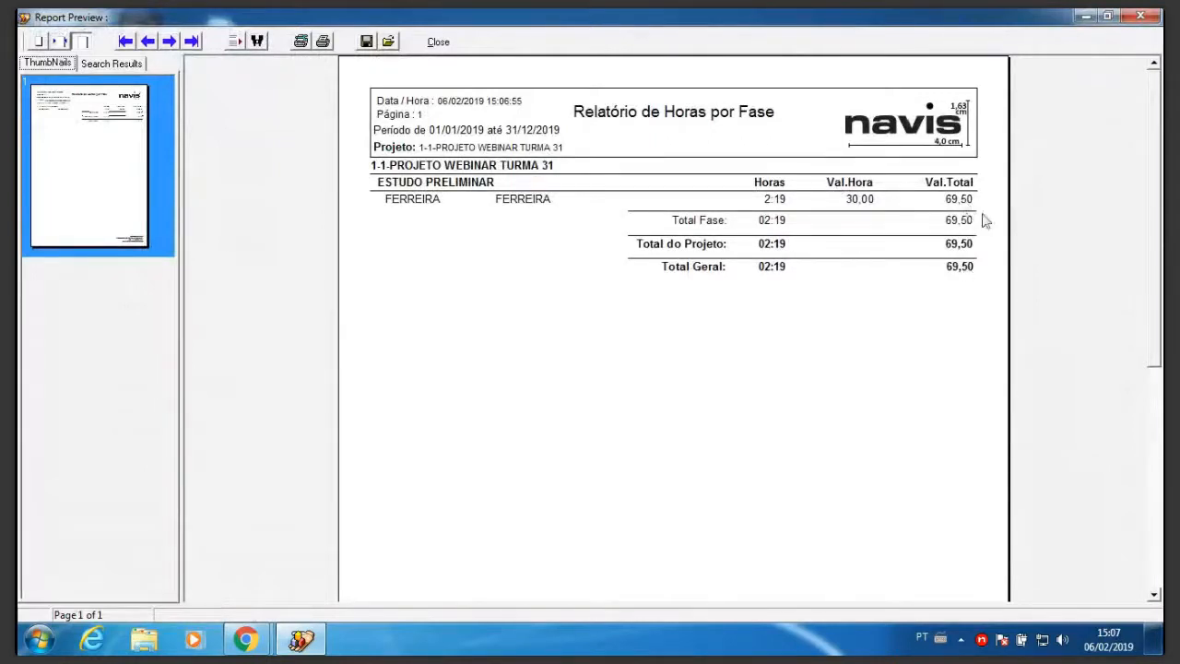
pyautogui.click(439, 43)
# Deselect the ESTUDO PRELIMINAR phase, preview the report including hours appropriated only to the project, and exit the report.
pyautogui.click(377, 372)
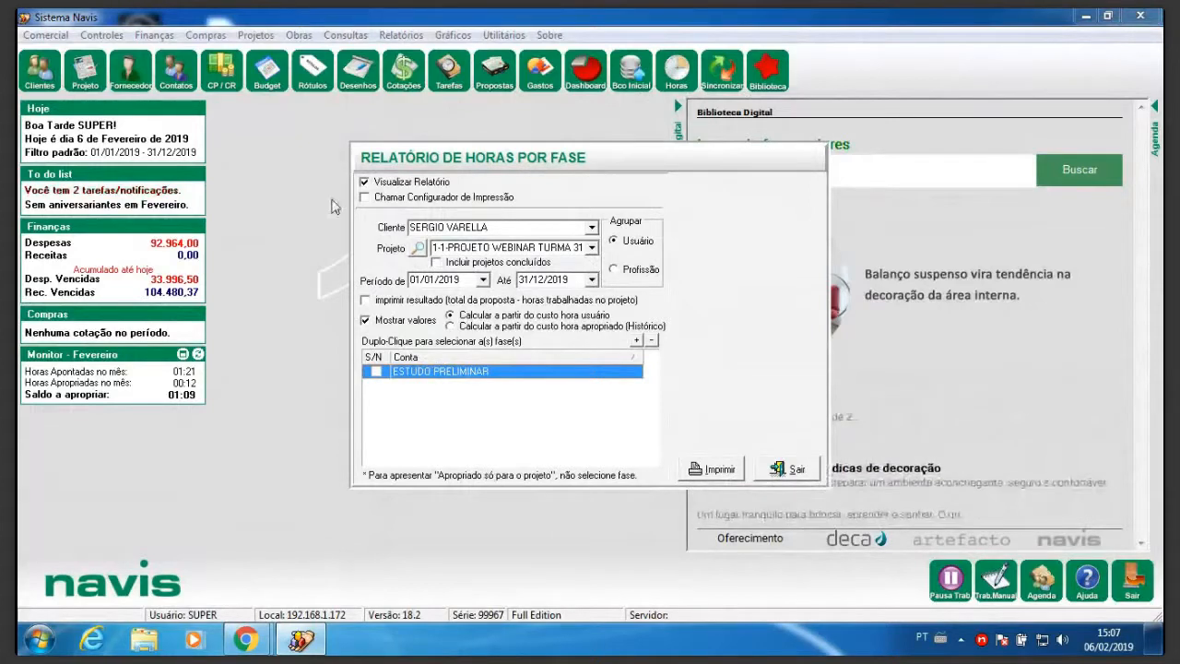
pyautogui.click(712, 469)
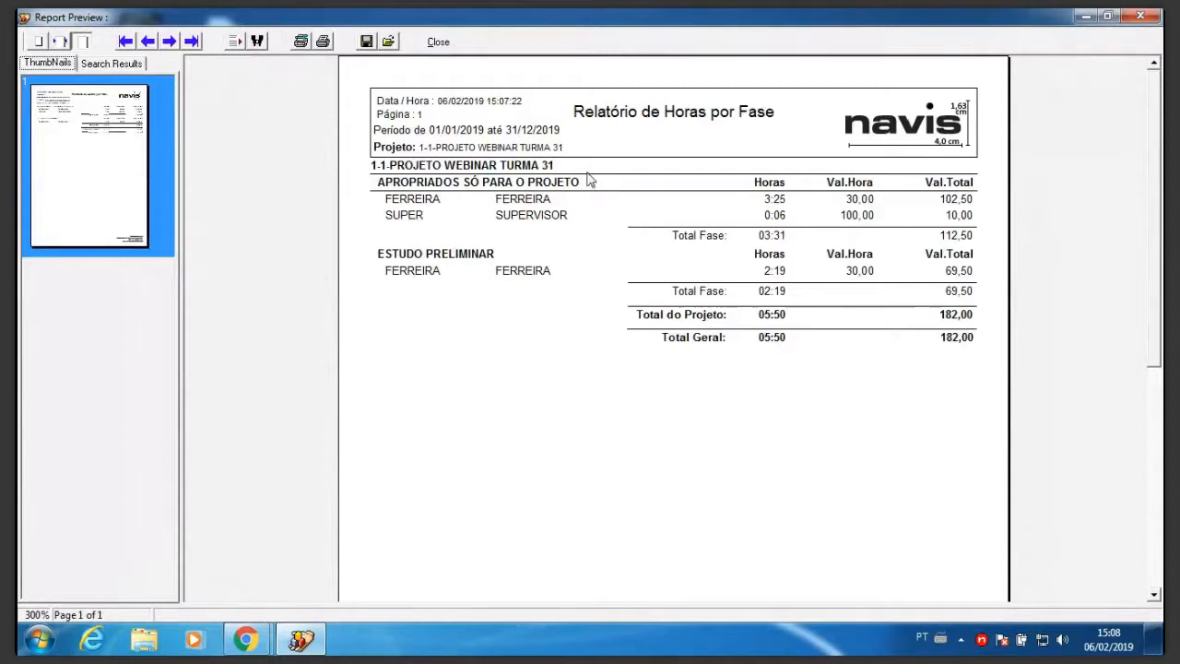
pyautogui.click(438, 43)
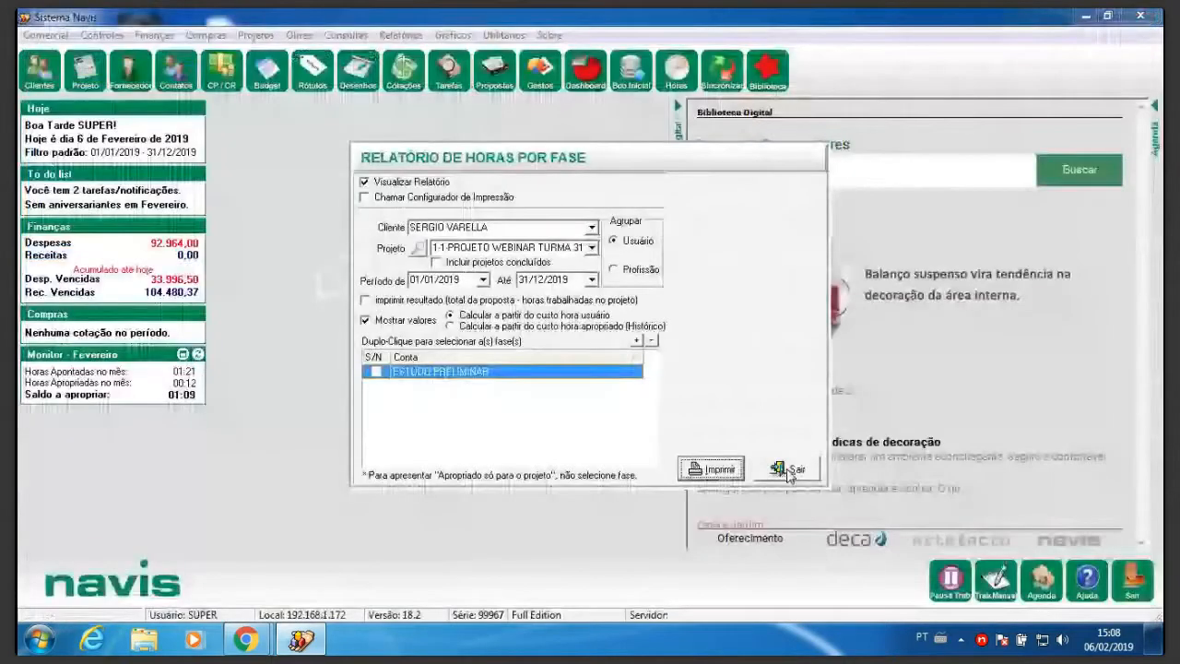
pyautogui.click(788, 470)
# In the main company's manual appropriation permissions, disable Apropriar para Cliente e Projeto and Apropriar mais tarde (apenas apontar), and save.
pyautogui.click(503, 35)
pyautogui.moveTo(496, 59)
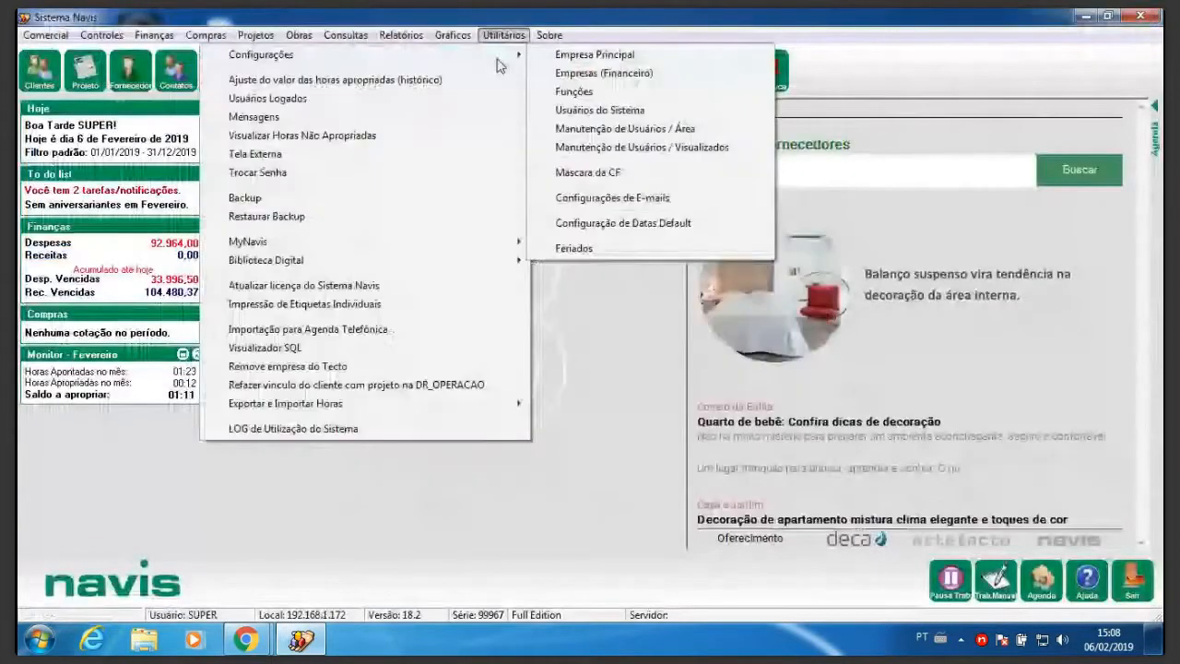
pyautogui.click(618, 58)
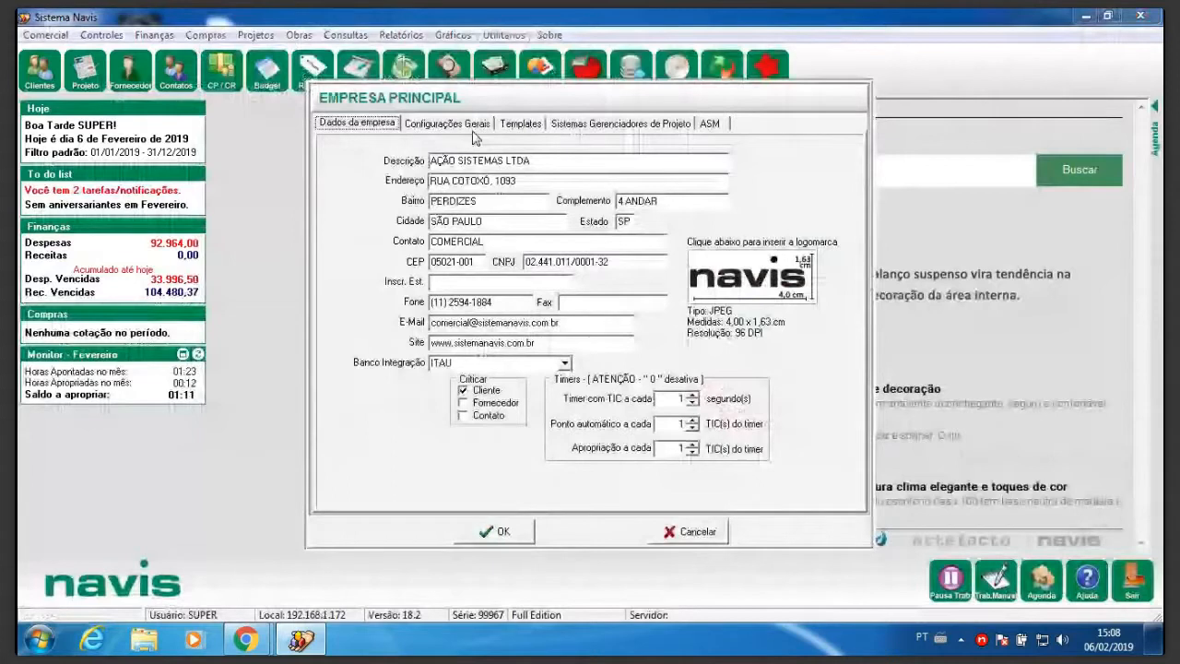
pyautogui.click(474, 129)
pyautogui.click(788, 145)
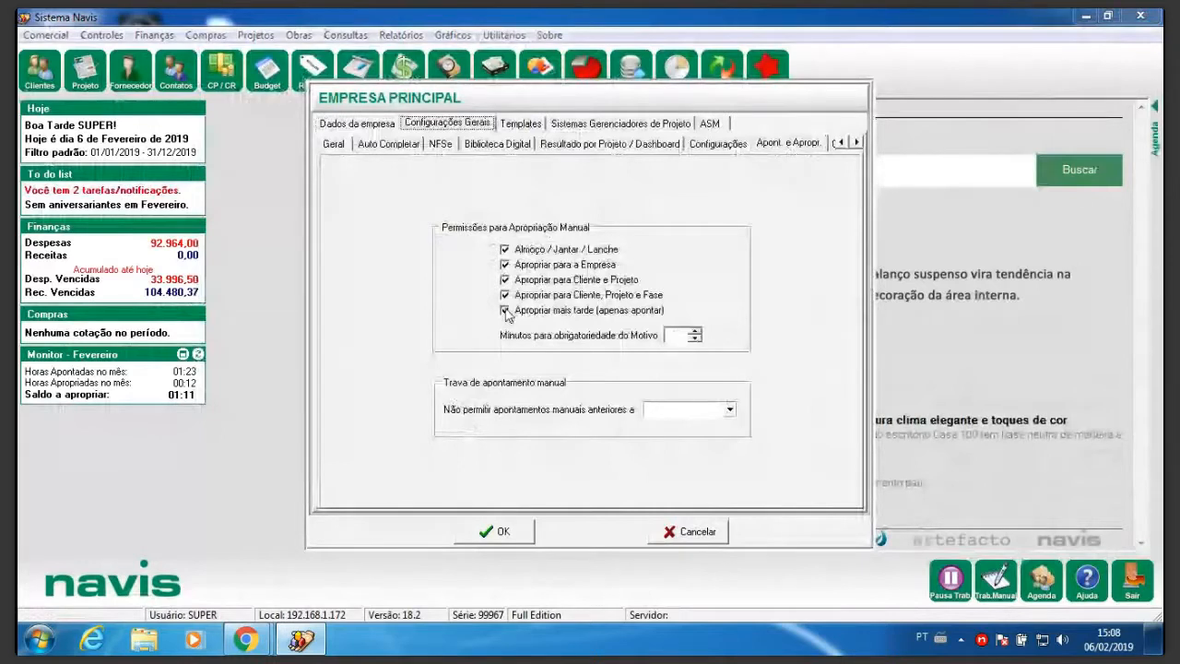
pyautogui.click(521, 281)
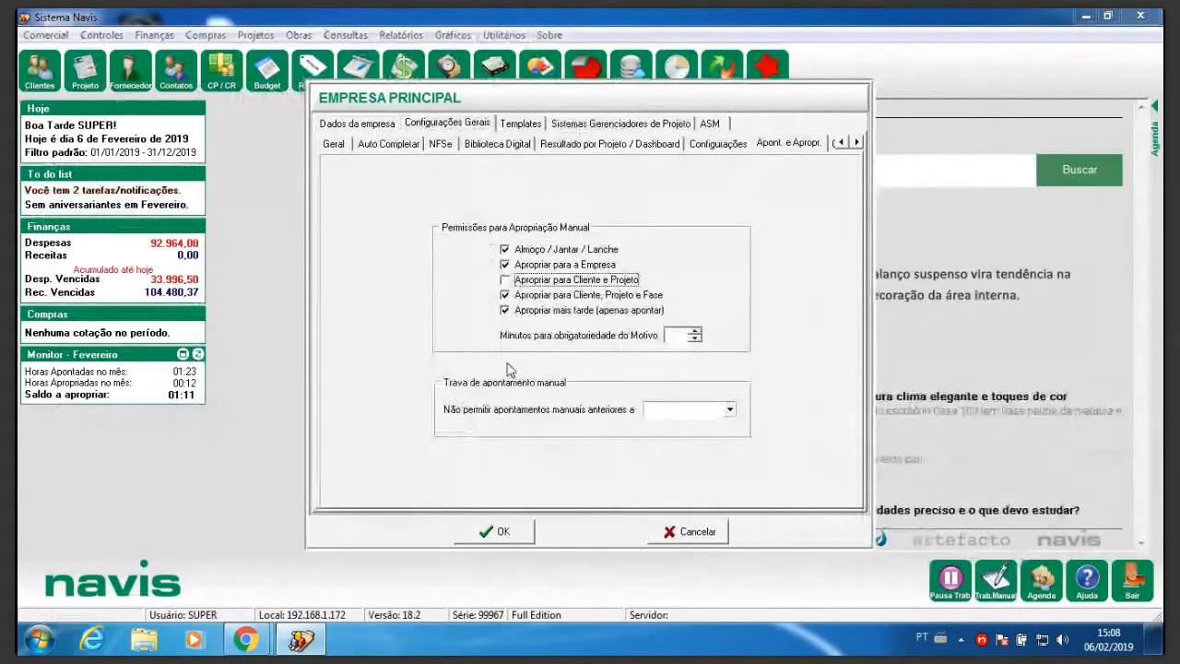
pyautogui.click(505, 310)
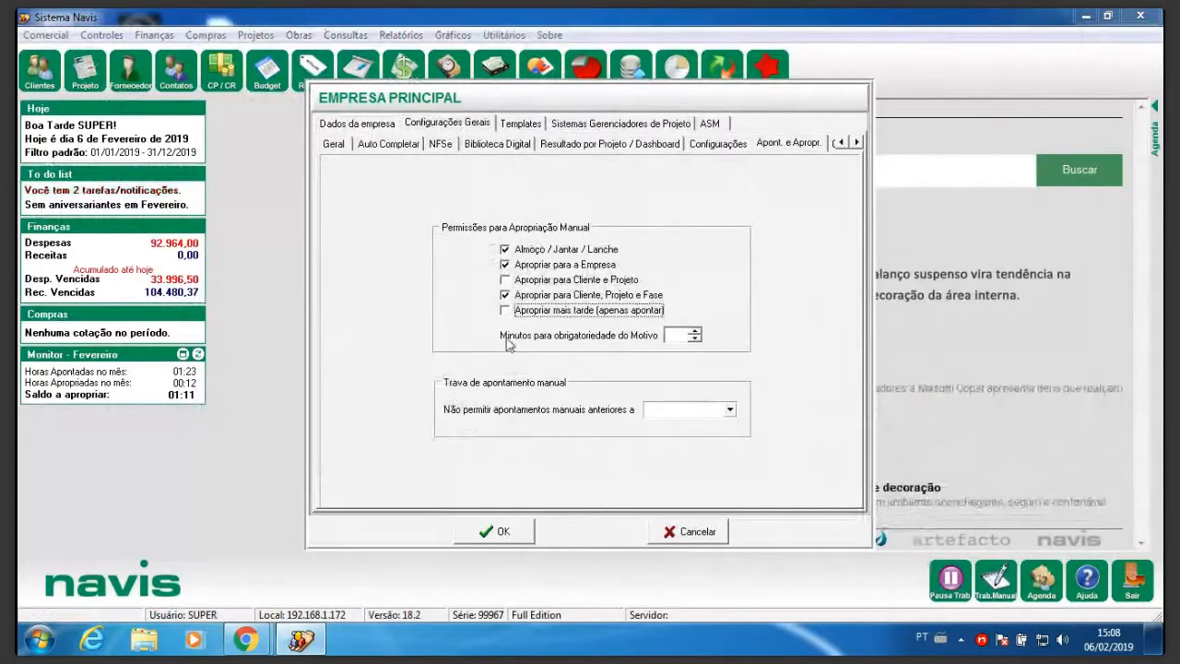
pyautogui.click(524, 535)
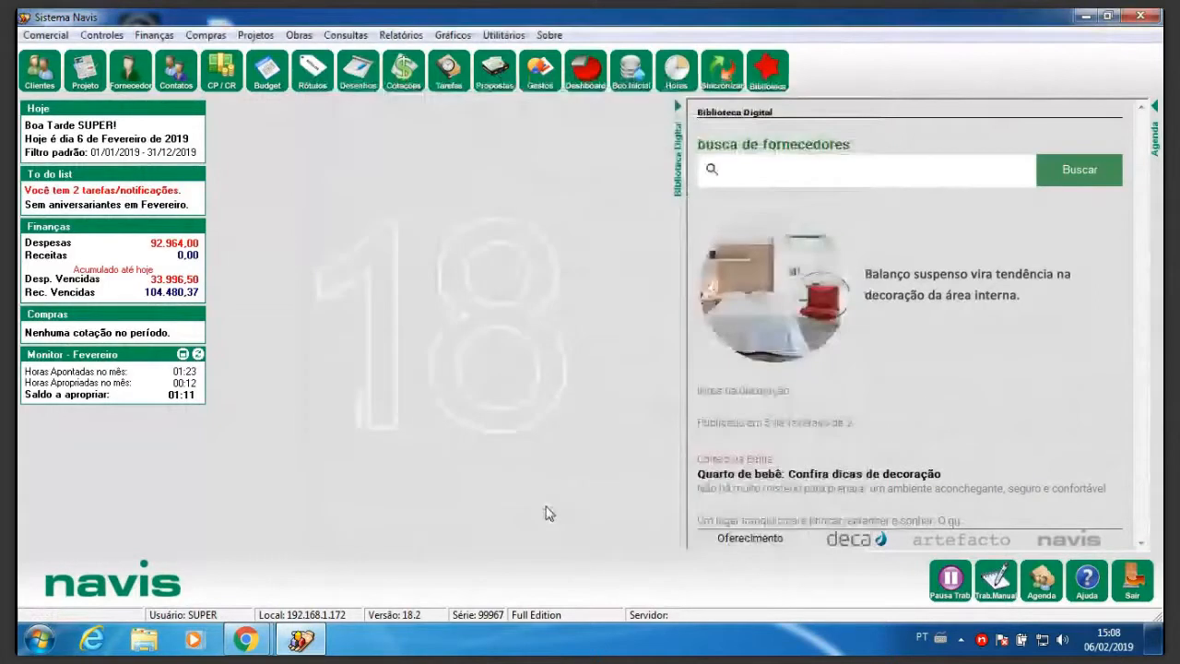
# Open the 14:00 hour of 6 February 2019 for manual appropriation, check the client, project and phase option, and close without appropriating.
pyautogui.click(97, 373)
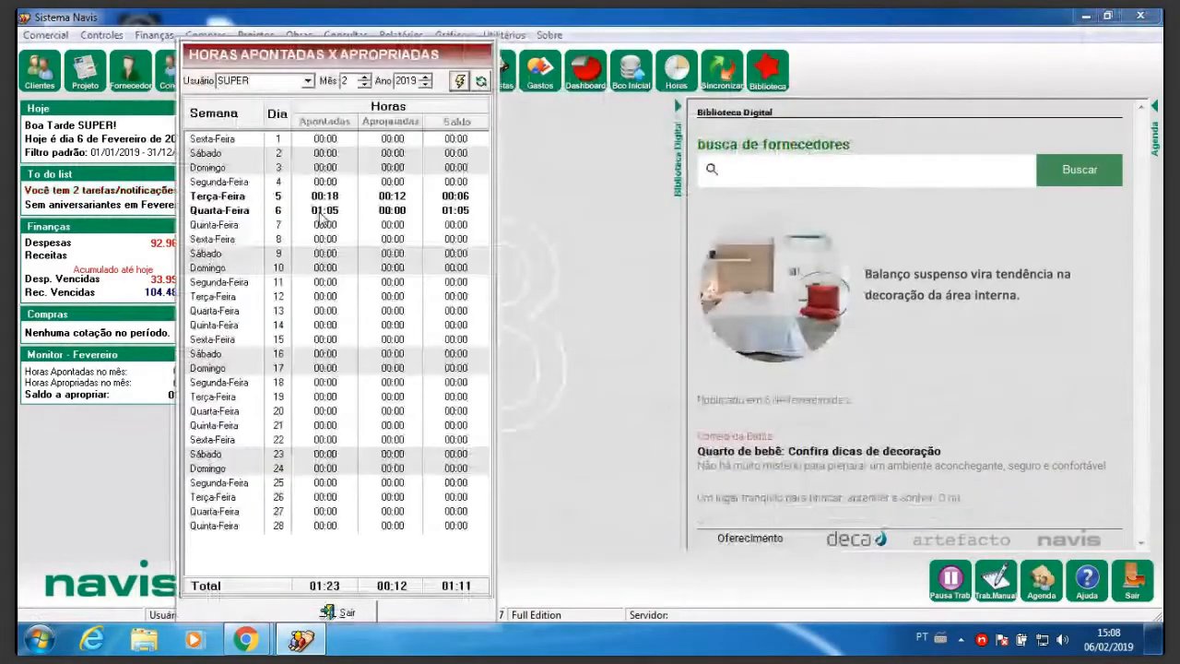
pyautogui.doubleClick(322, 215)
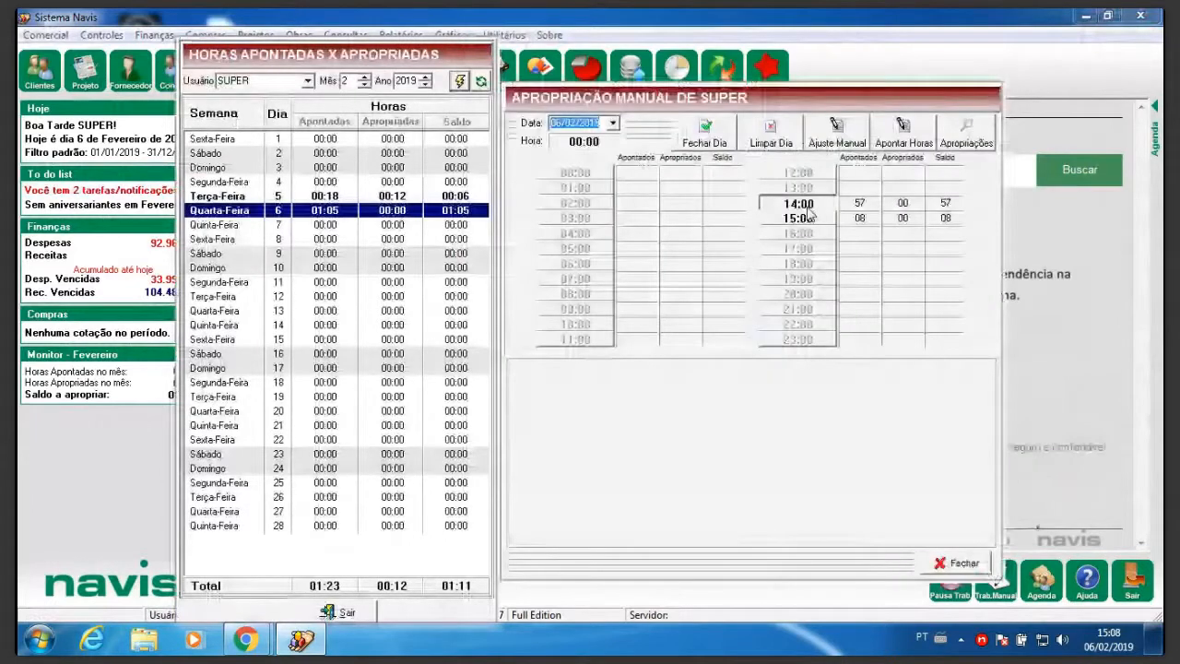
pyautogui.click(802, 205)
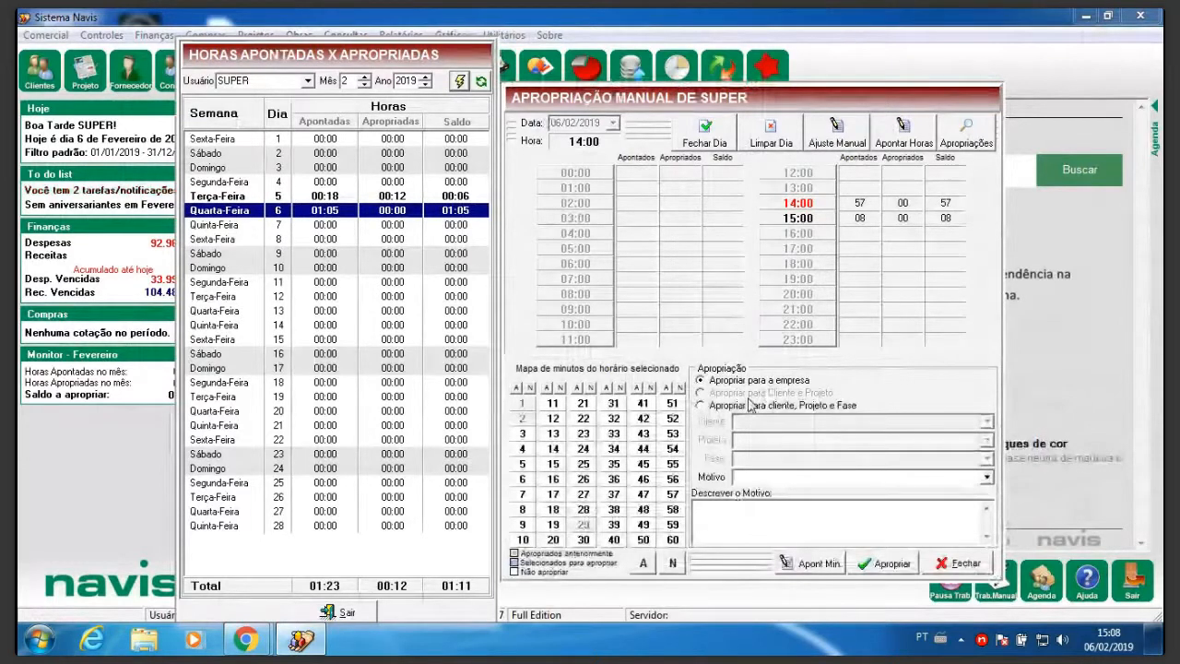
pyautogui.click(700, 406)
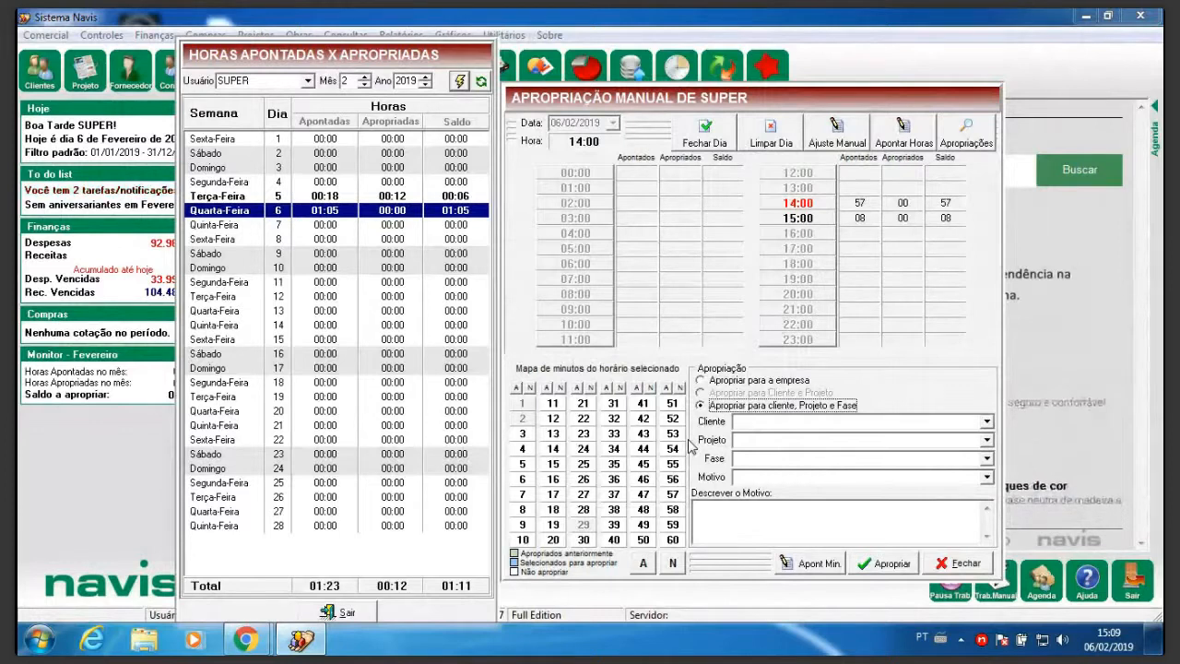
pyautogui.click(971, 570)
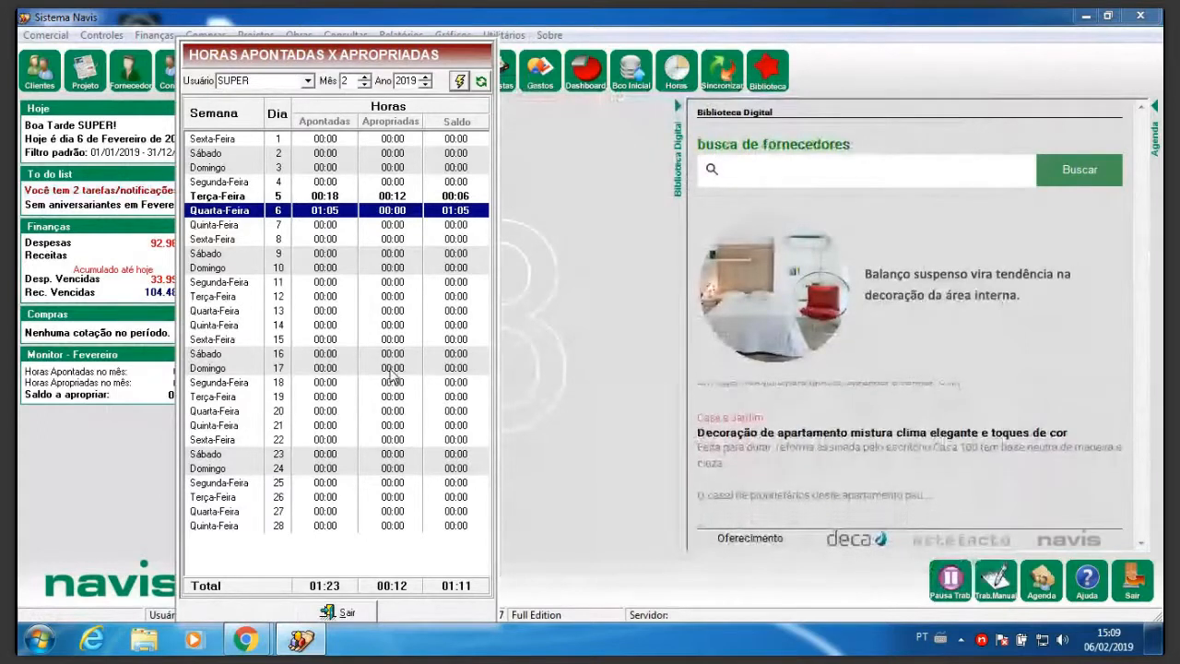
# Close the tracked-versus-appropriated hours screen and run the Produção/Produtividade Por Projeto, Função e Usuário chart for 06/02/2019 without a project filter.
pyautogui.click(347, 614)
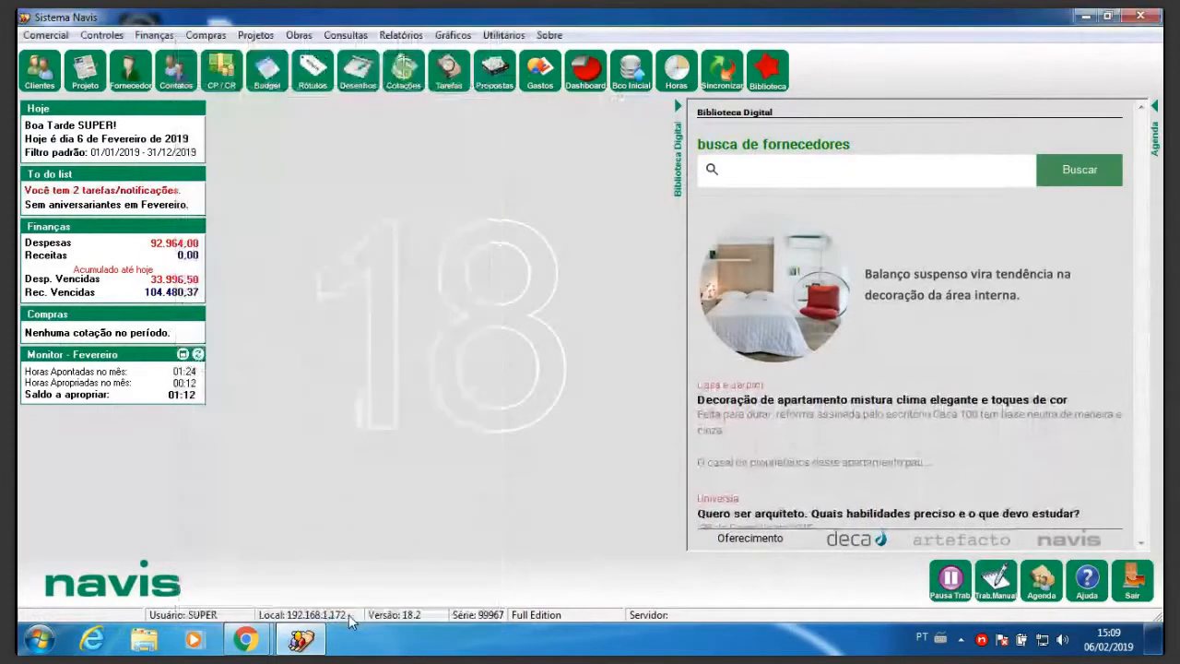
pyautogui.click(452, 35)
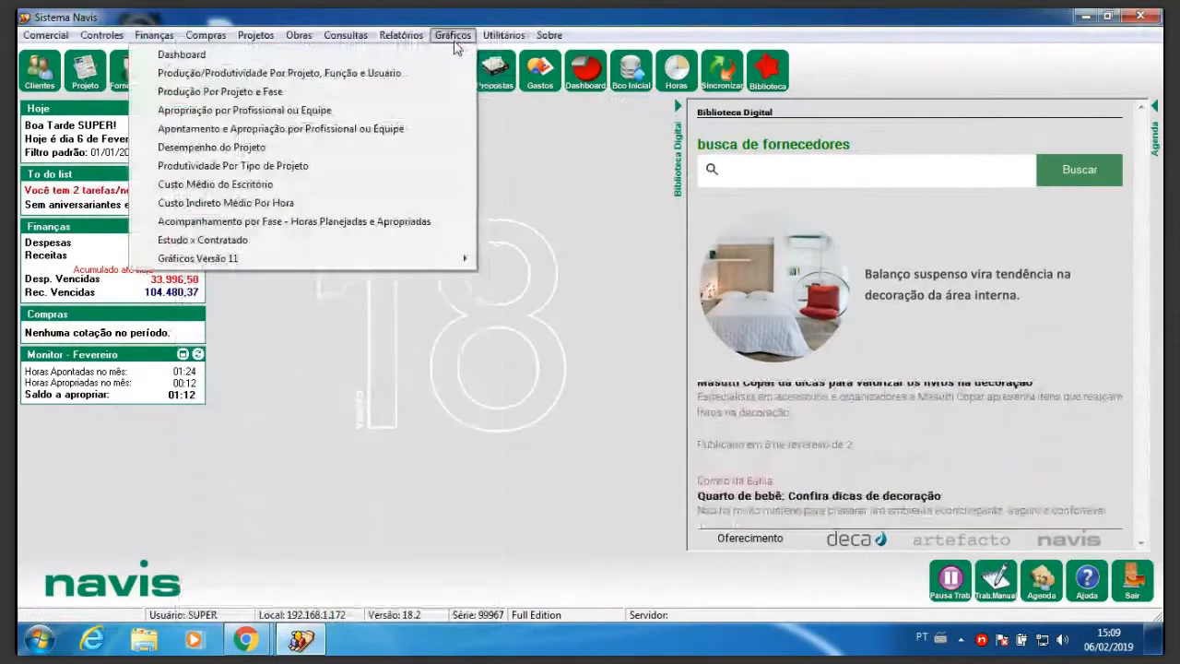
pyautogui.moveTo(305, 44)
pyautogui.moveTo(449, 37)
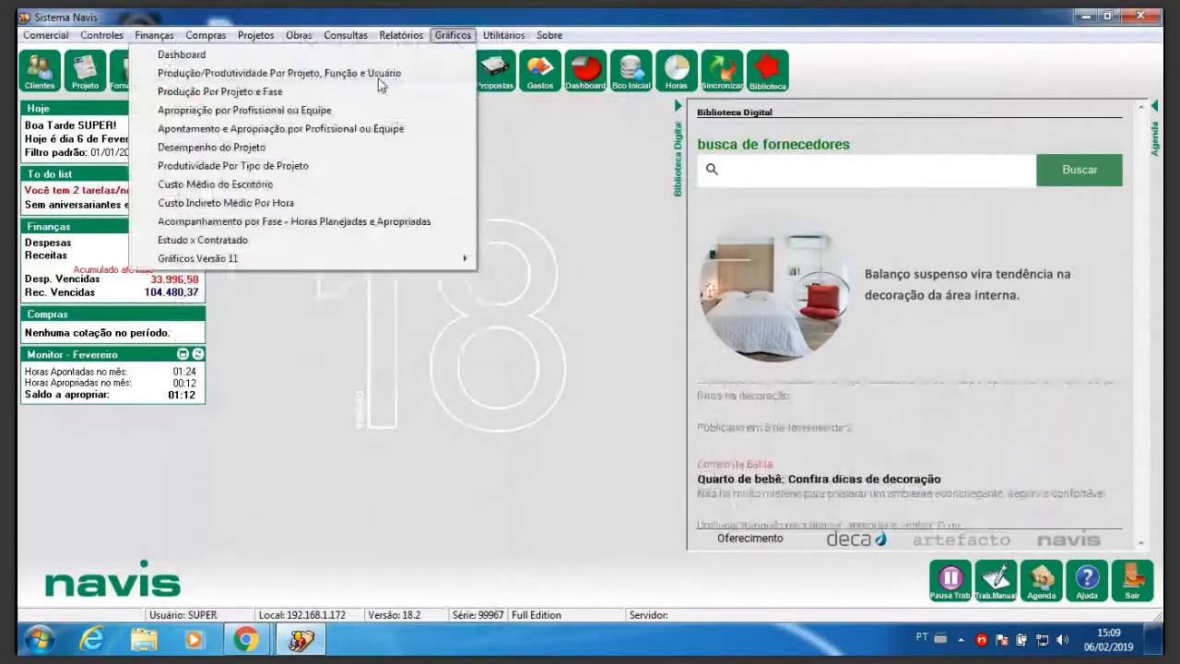
pyautogui.moveTo(503, 37)
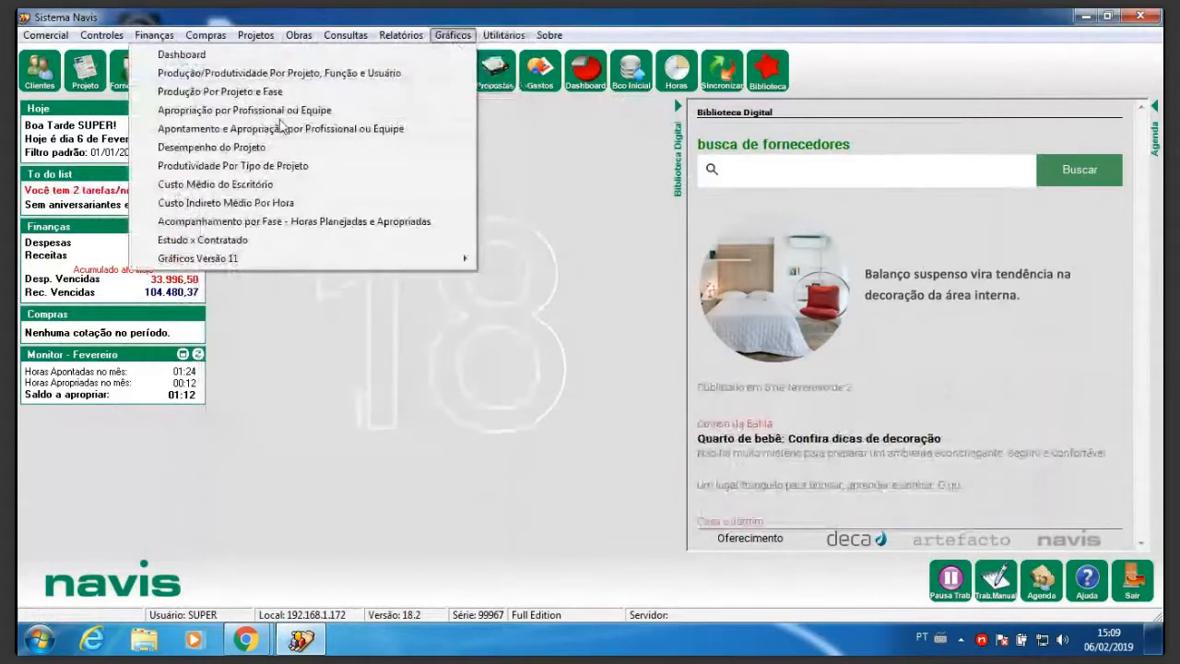
pyautogui.click(385, 74)
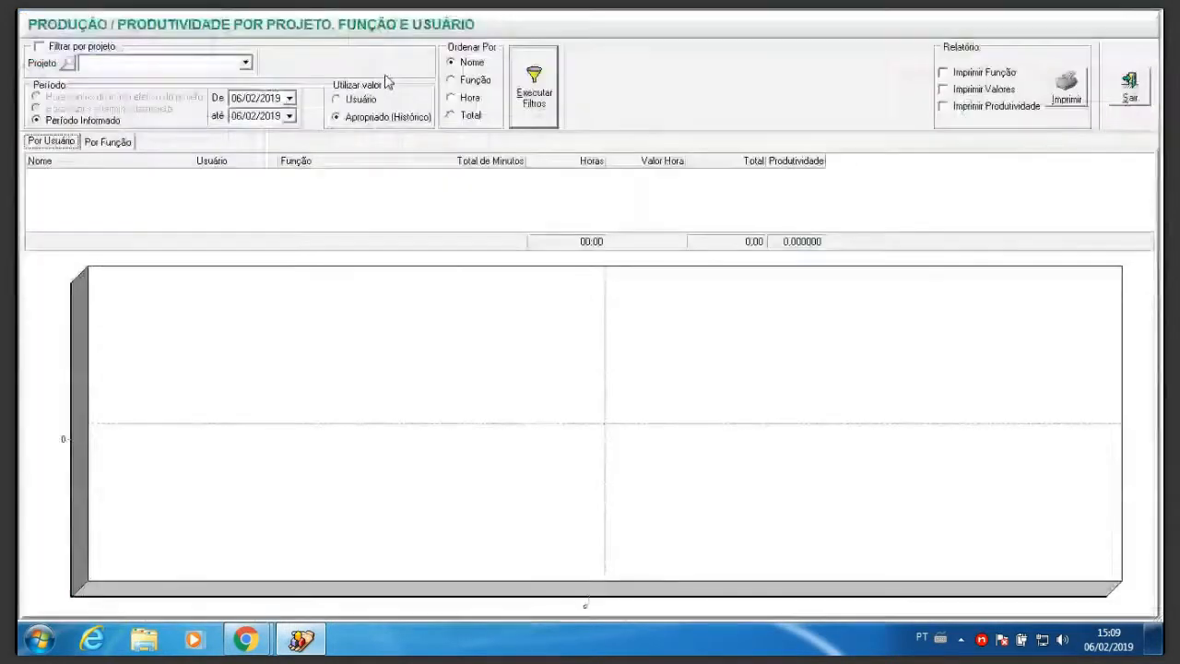
pyautogui.click(246, 63)
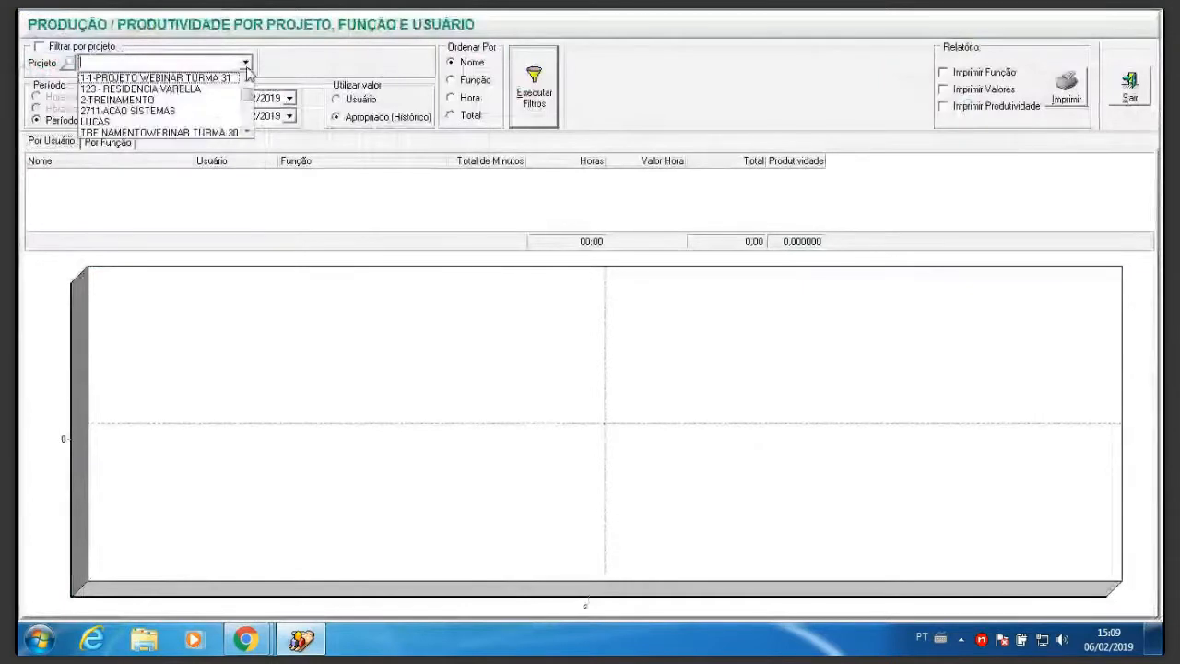
pyautogui.click(246, 67)
pyautogui.click(520, 96)
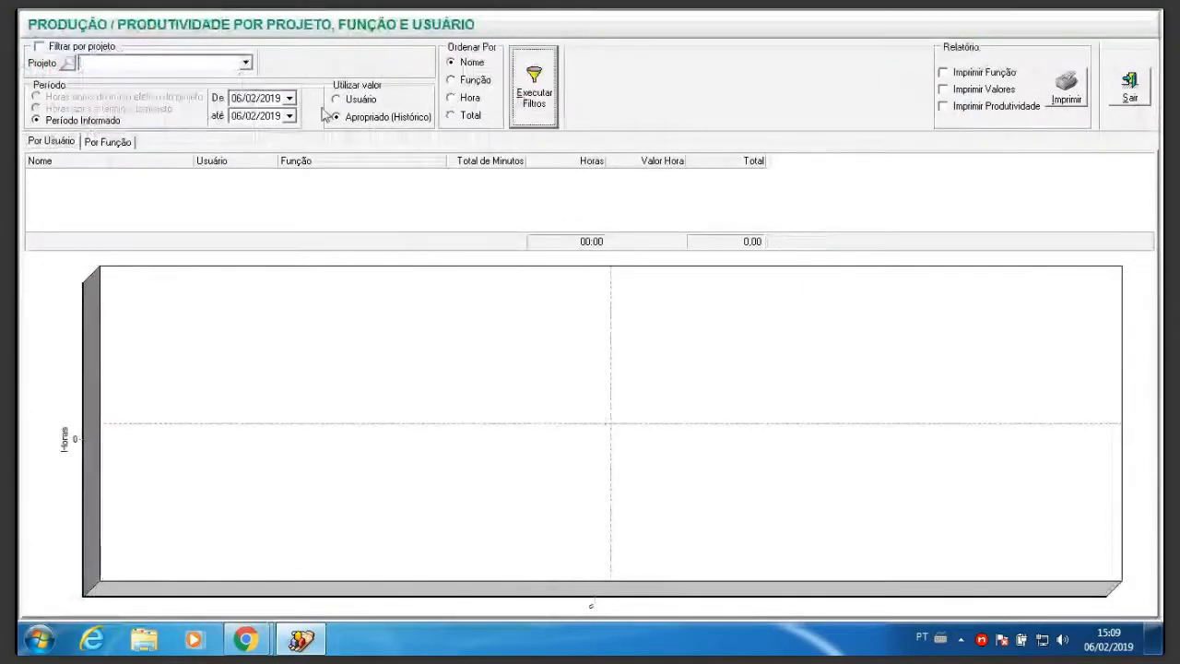
# Set the chart's start date to 06/02/2018, run the filters and compare the results by user and by function.
pyautogui.click(273, 99)
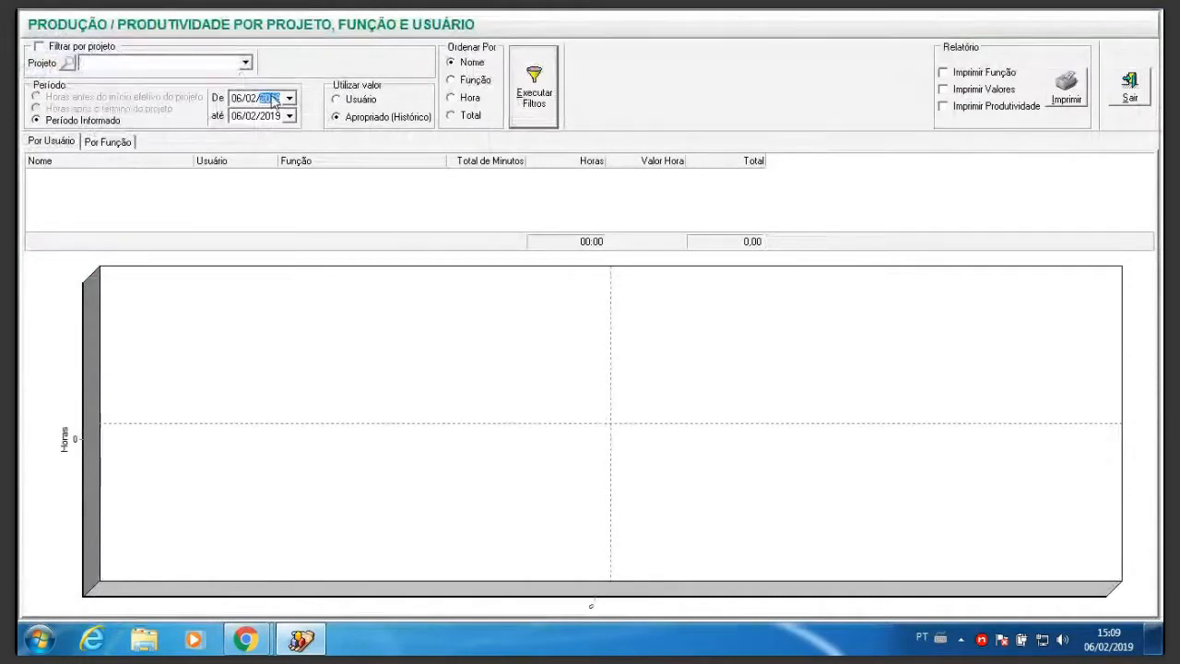
pyautogui.click(531, 91)
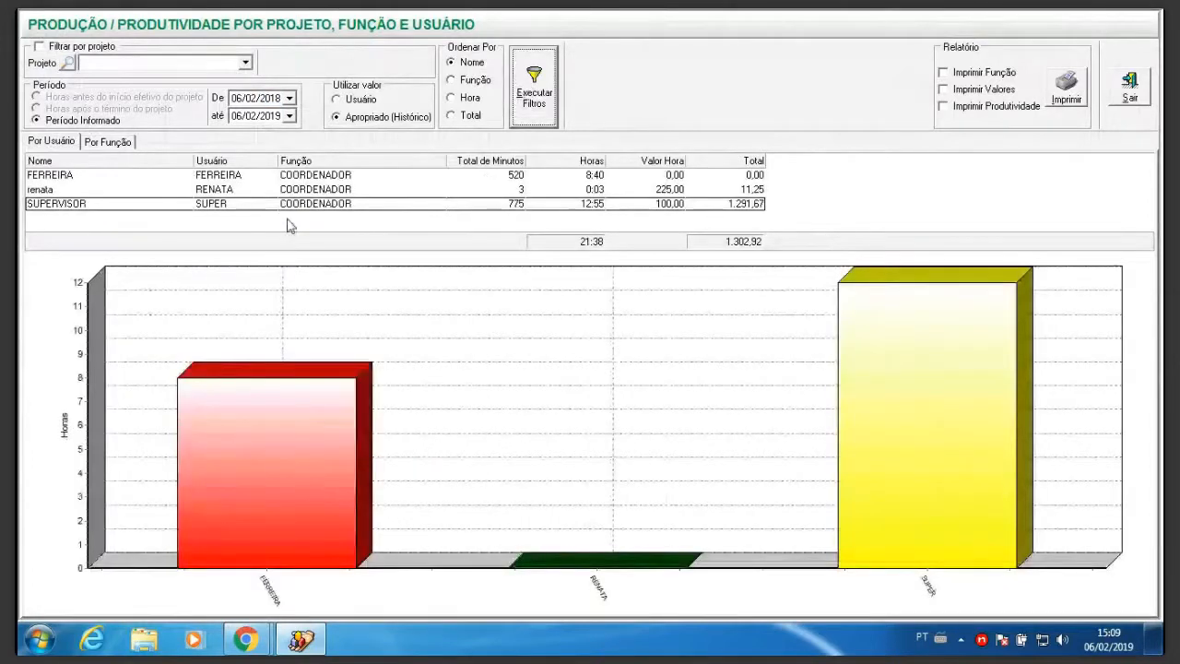
pyautogui.click(55, 189)
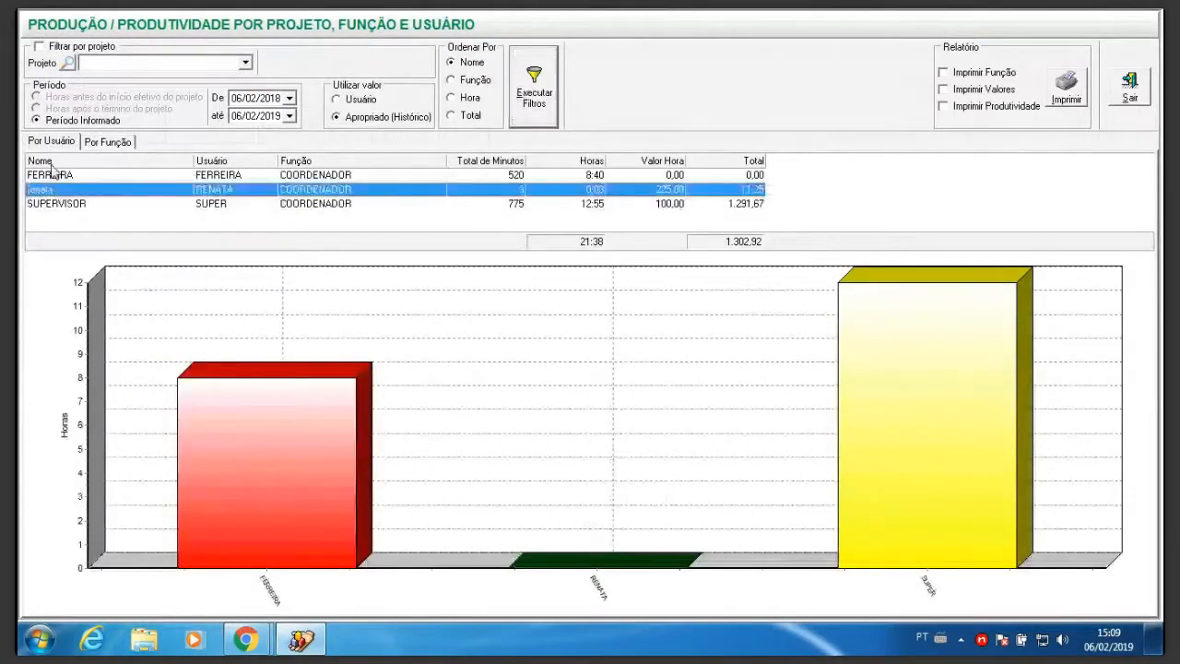
pyautogui.click(108, 142)
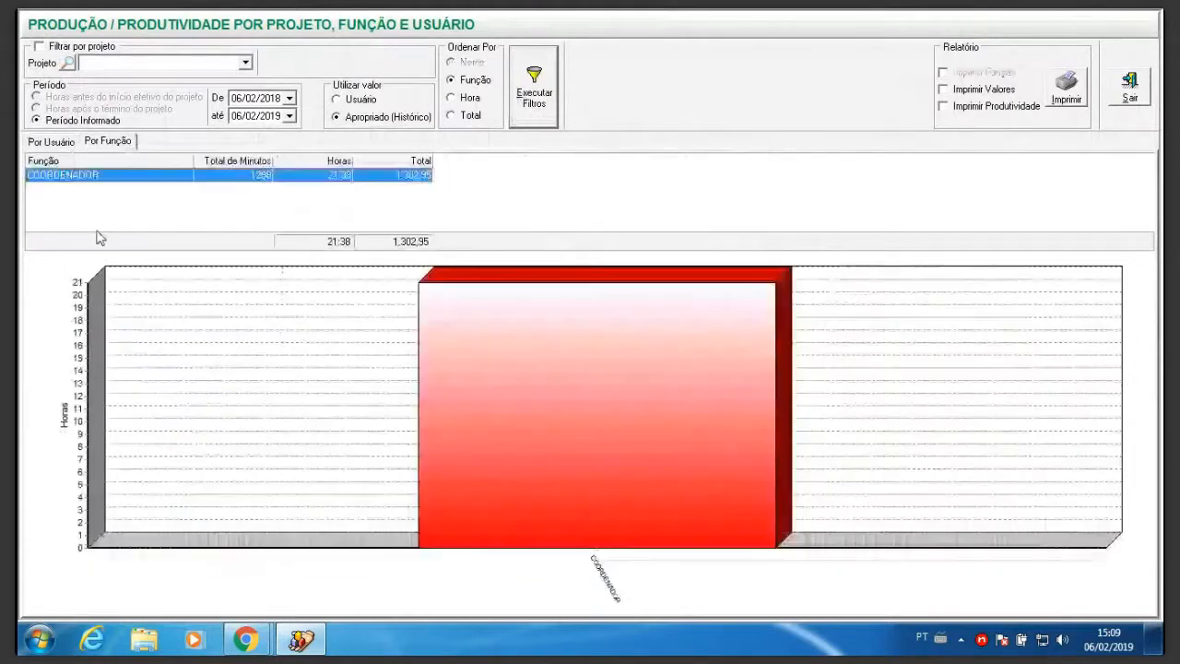
pyautogui.click(51, 142)
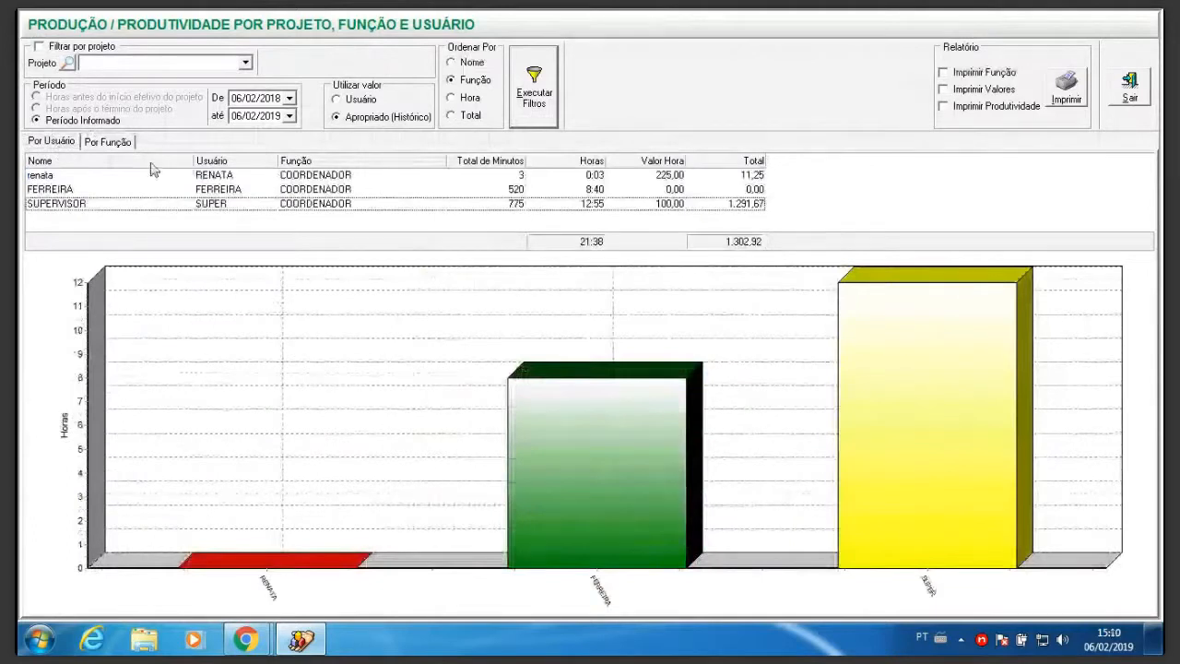
pyautogui.click(108, 142)
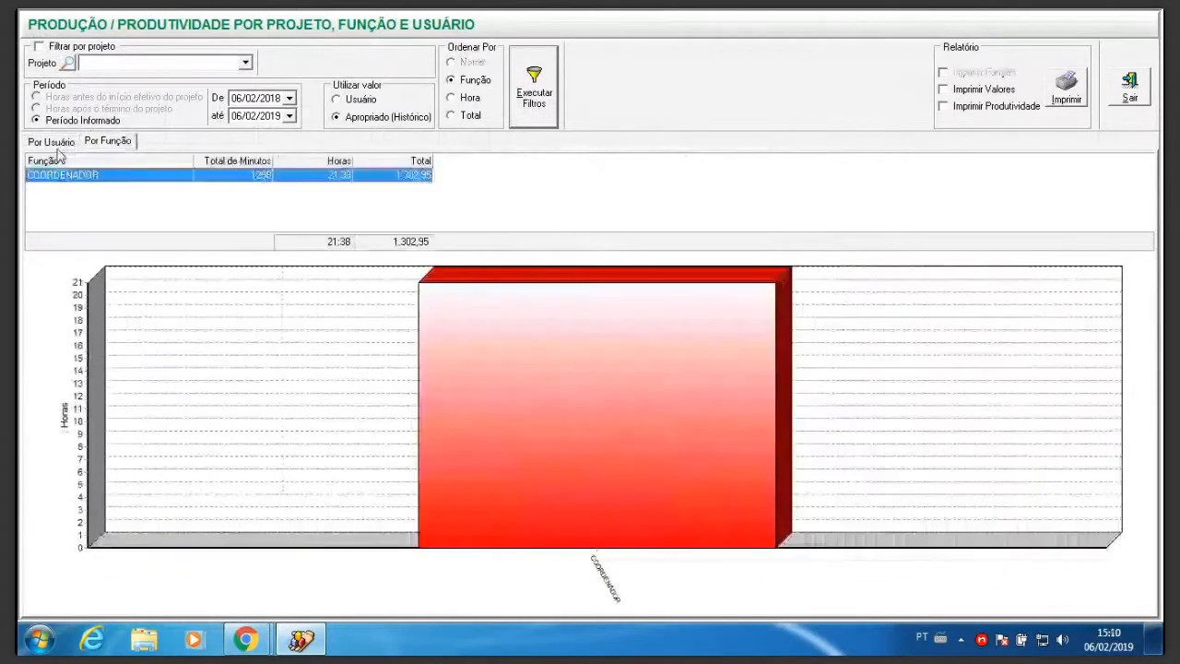
# Filter the chart by project 1-1-PROJETO WEBINAR TURMA 31, compare its results by user and by function, and exit the chart.
pyautogui.click(245, 63)
pyautogui.click(156, 79)
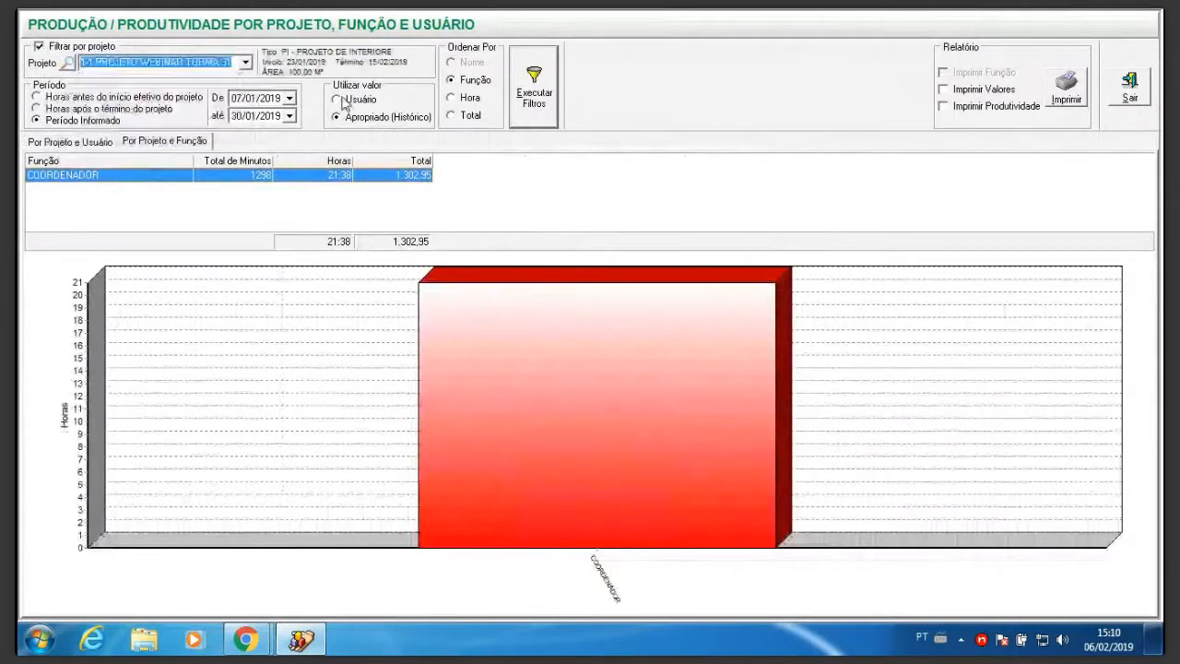
pyautogui.click(533, 92)
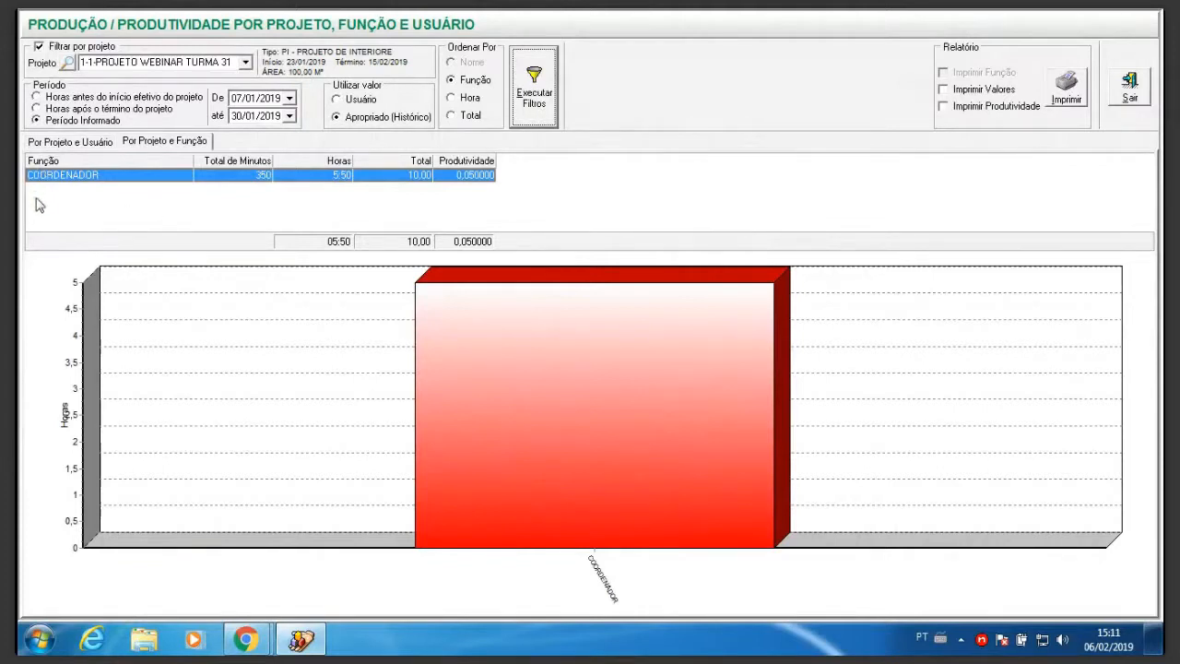
pyautogui.click(46, 143)
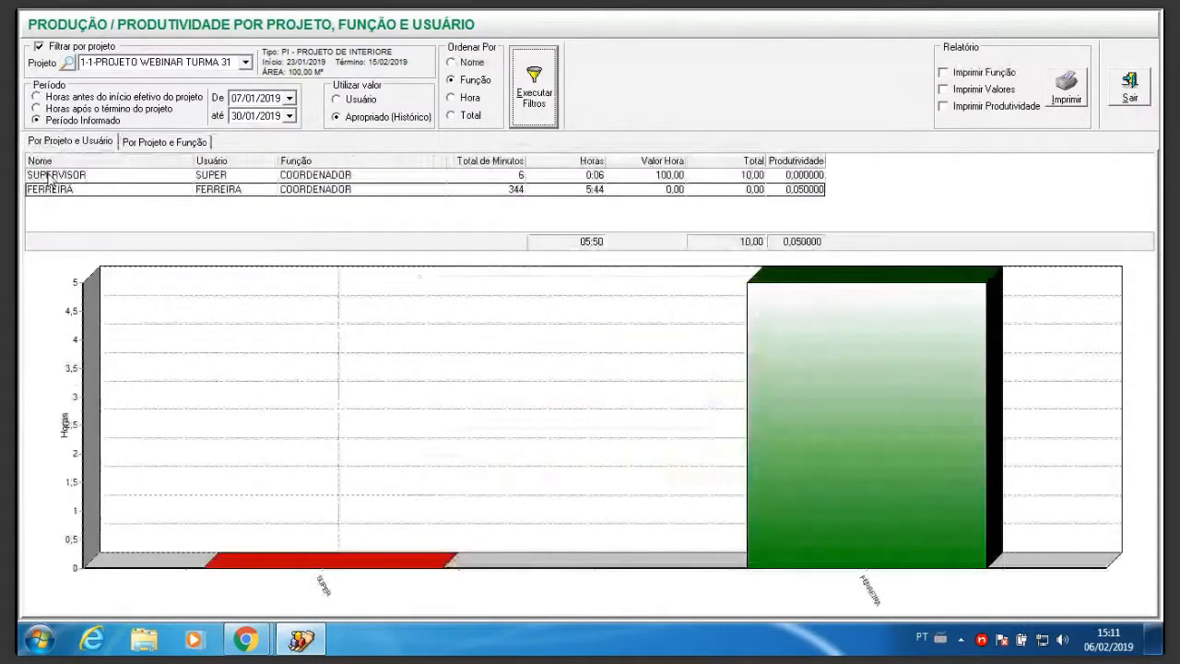
pyautogui.click(176, 144)
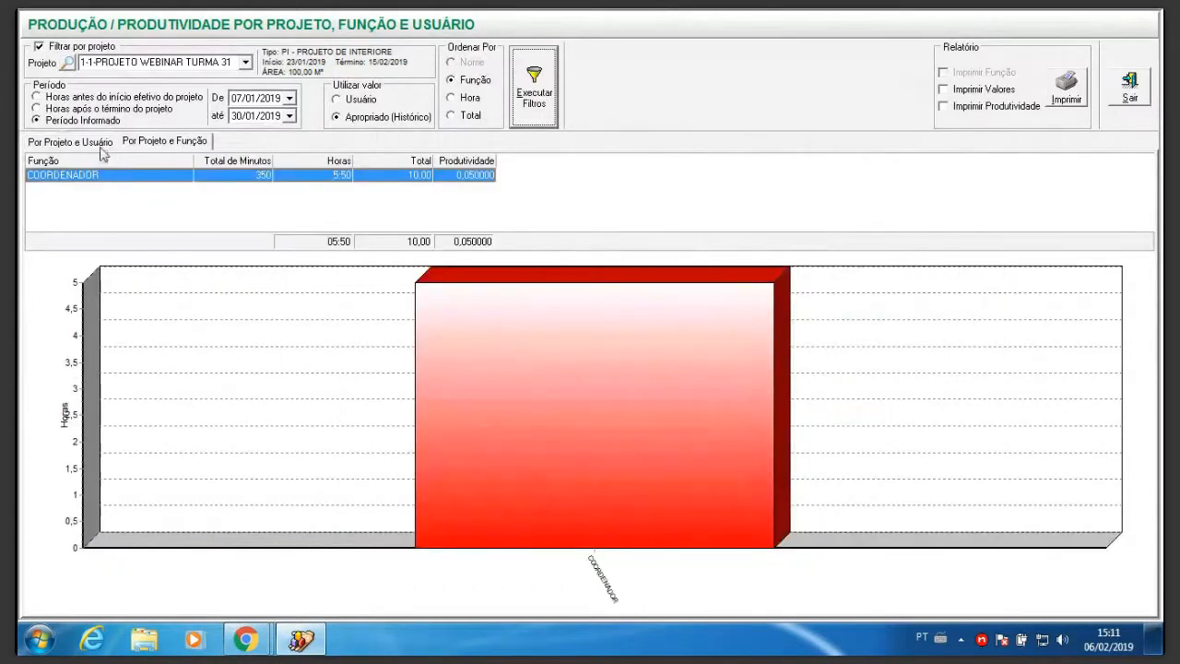
pyautogui.click(100, 143)
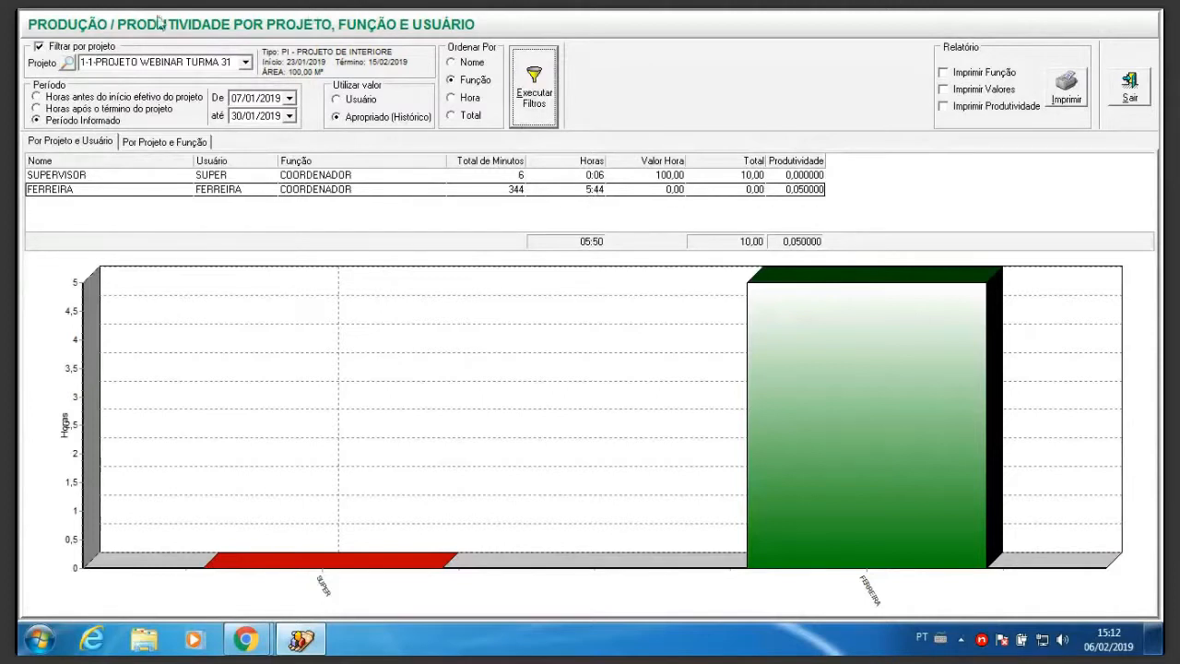
pyautogui.click(170, 142)
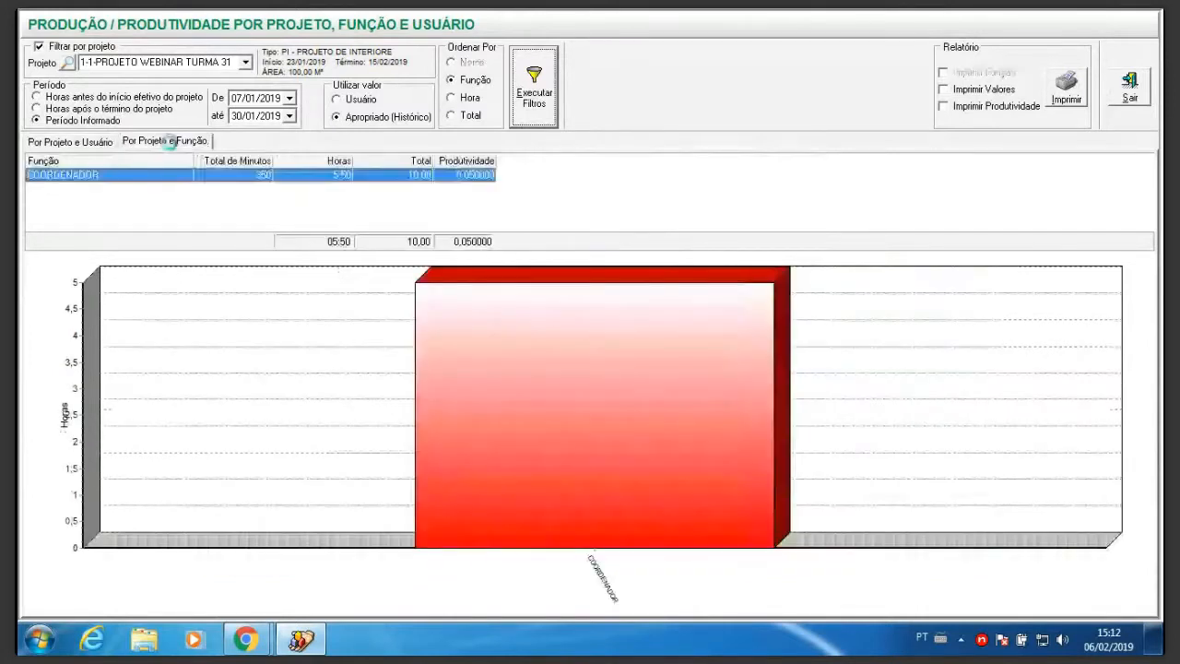
pyautogui.click(92, 142)
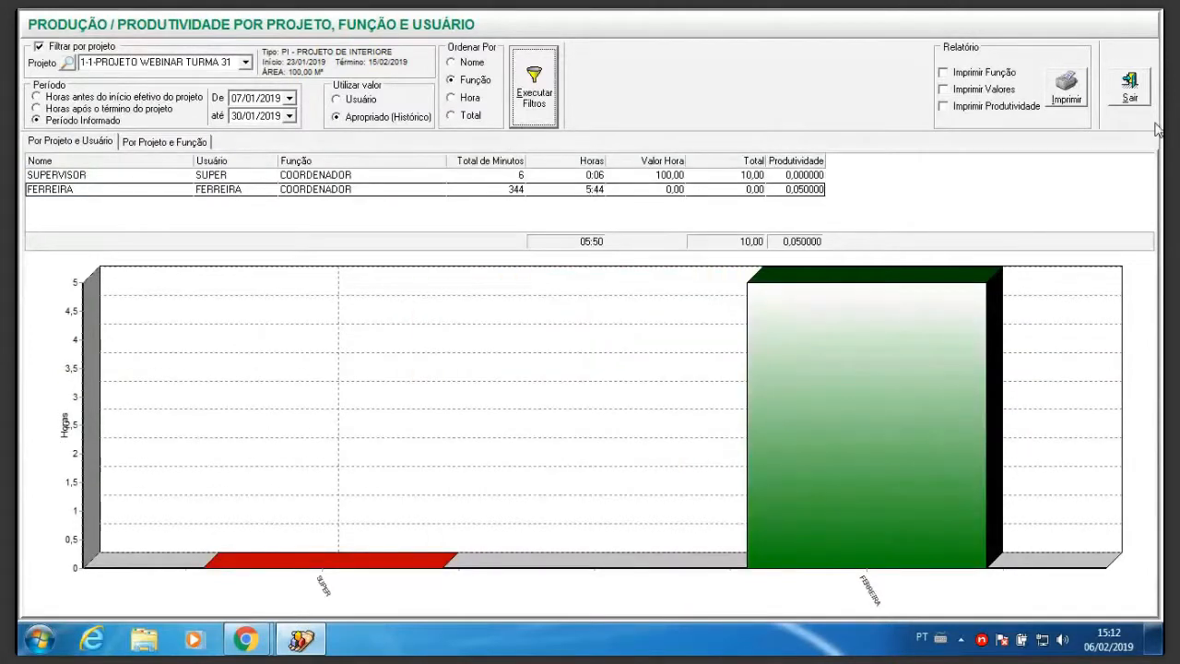
pyautogui.click(1131, 89)
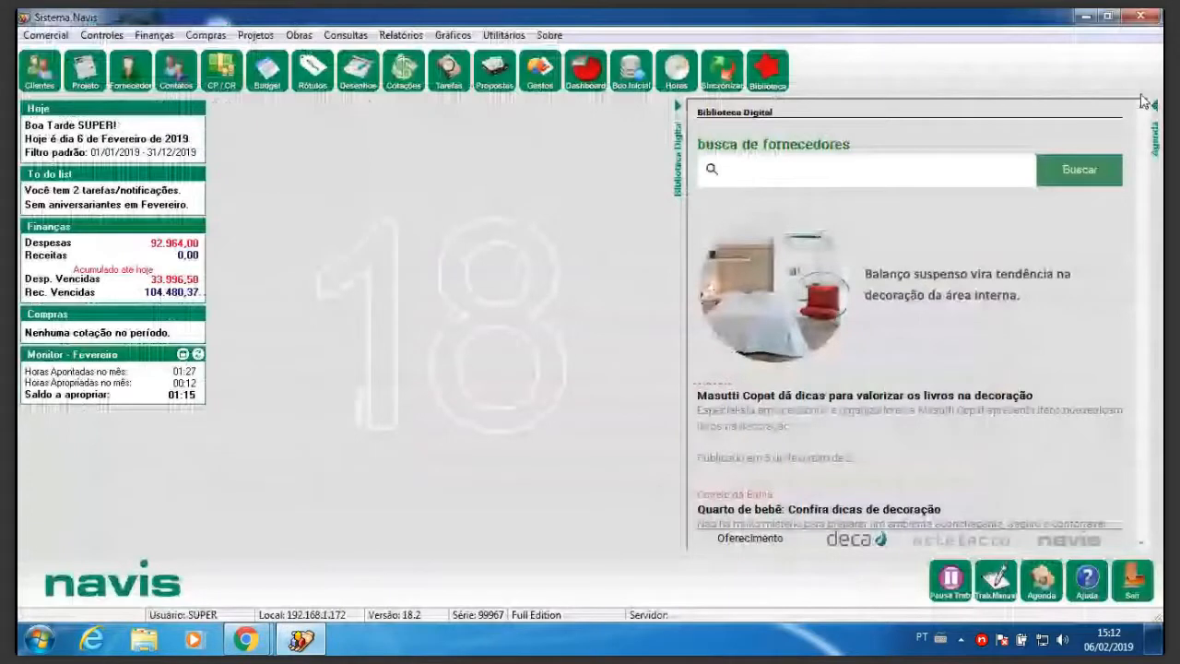
# View the Apontamento e Apropriação por Profissional ou Equipe chart for 2019, check Apropriação Automática x Manual, and exit.
pyautogui.click(452, 35)
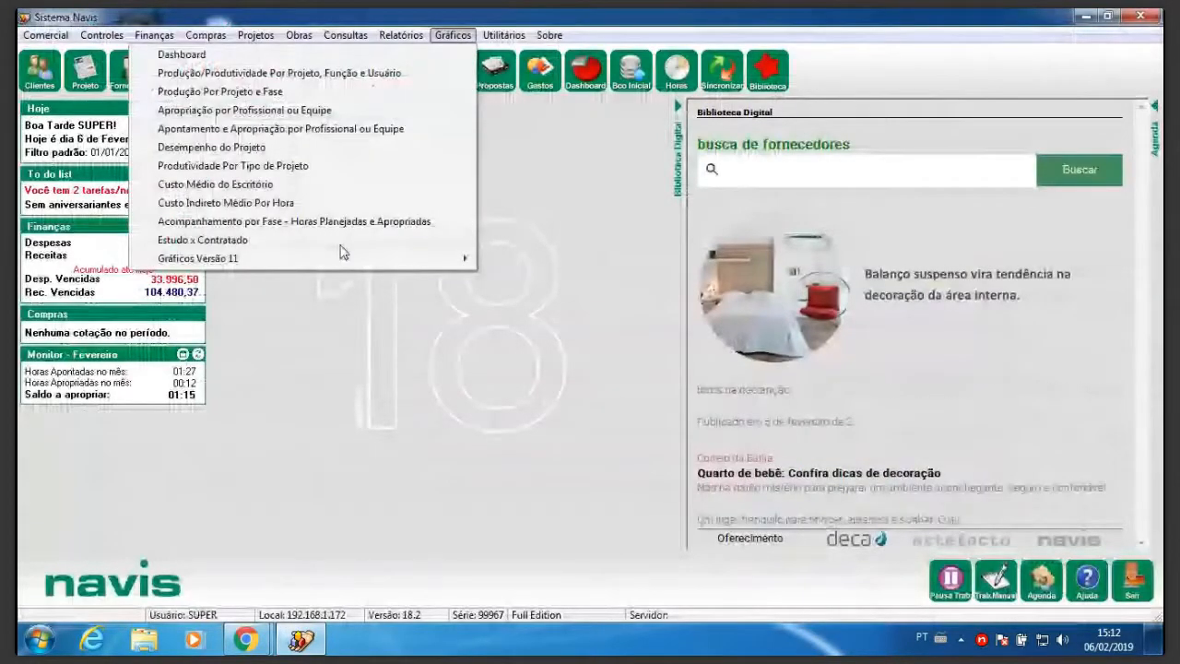
pyautogui.click(329, 131)
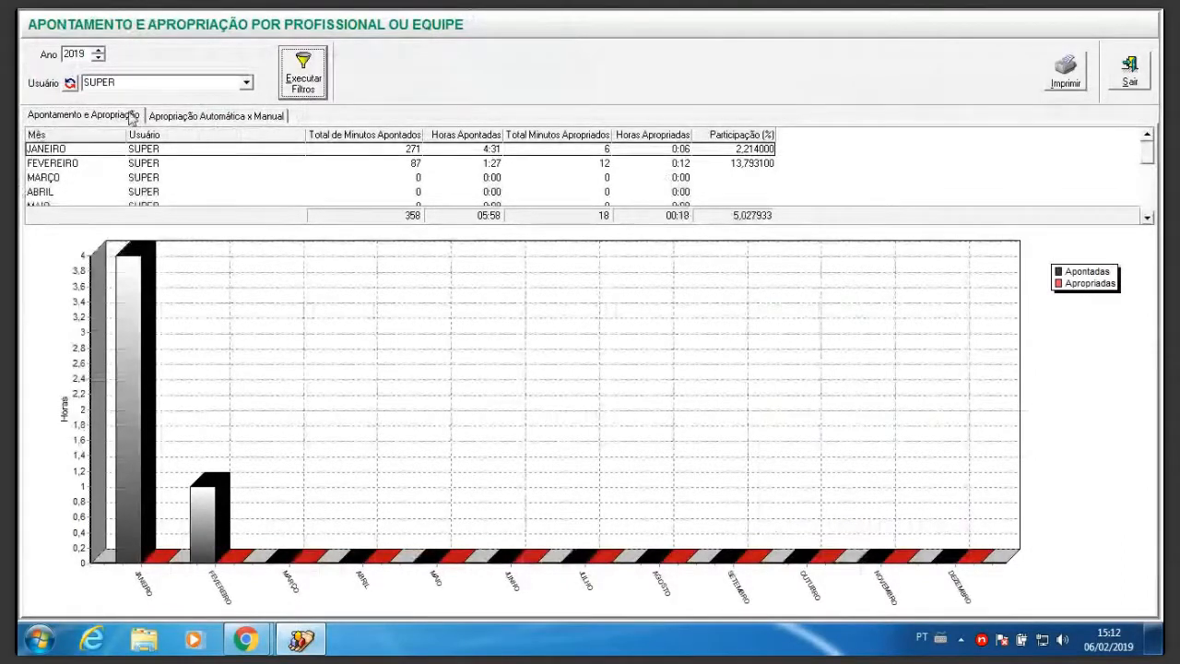
pyautogui.click(222, 116)
pyautogui.click(643, 398)
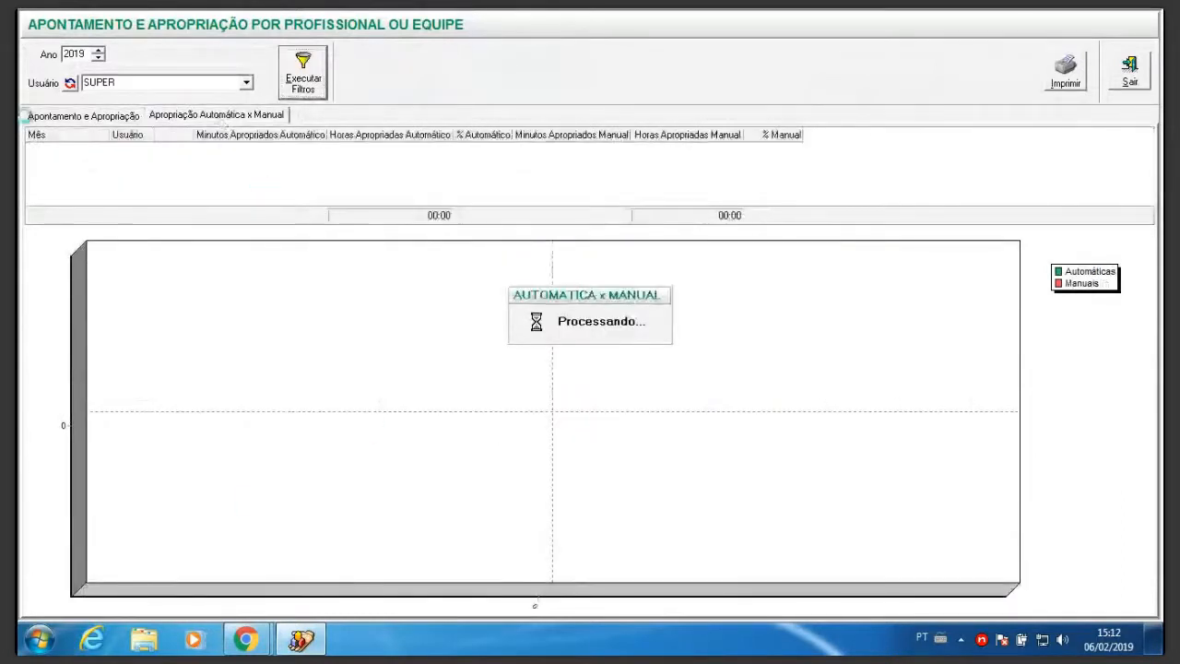
pyautogui.click(61, 120)
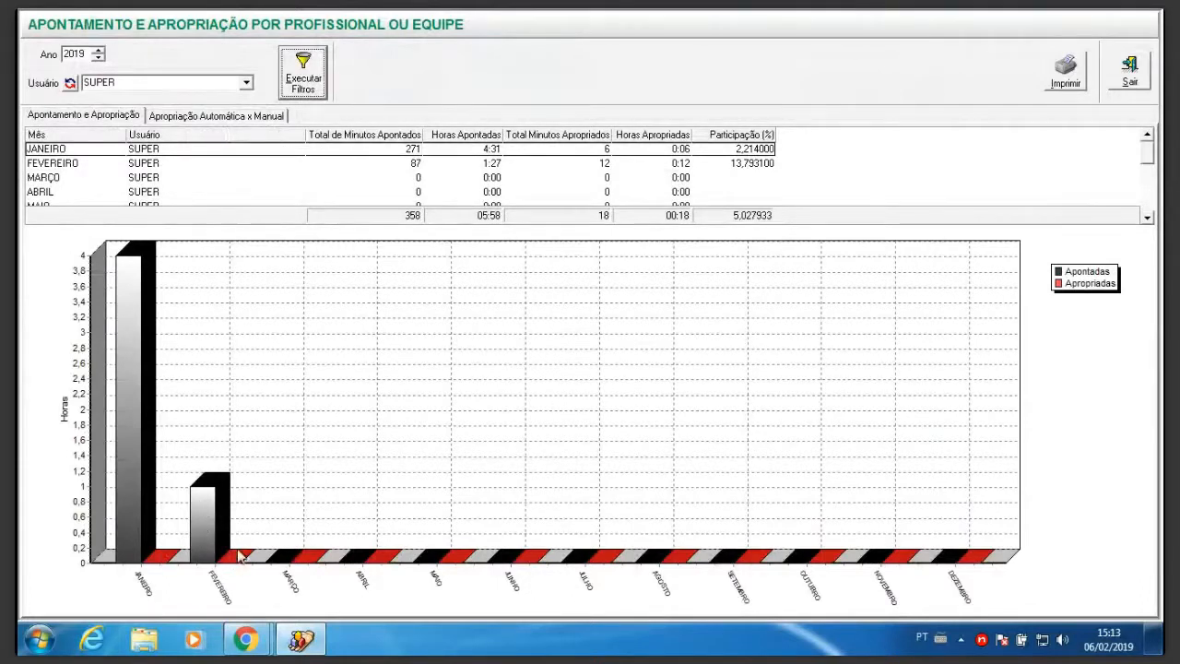
pyautogui.click(1130, 81)
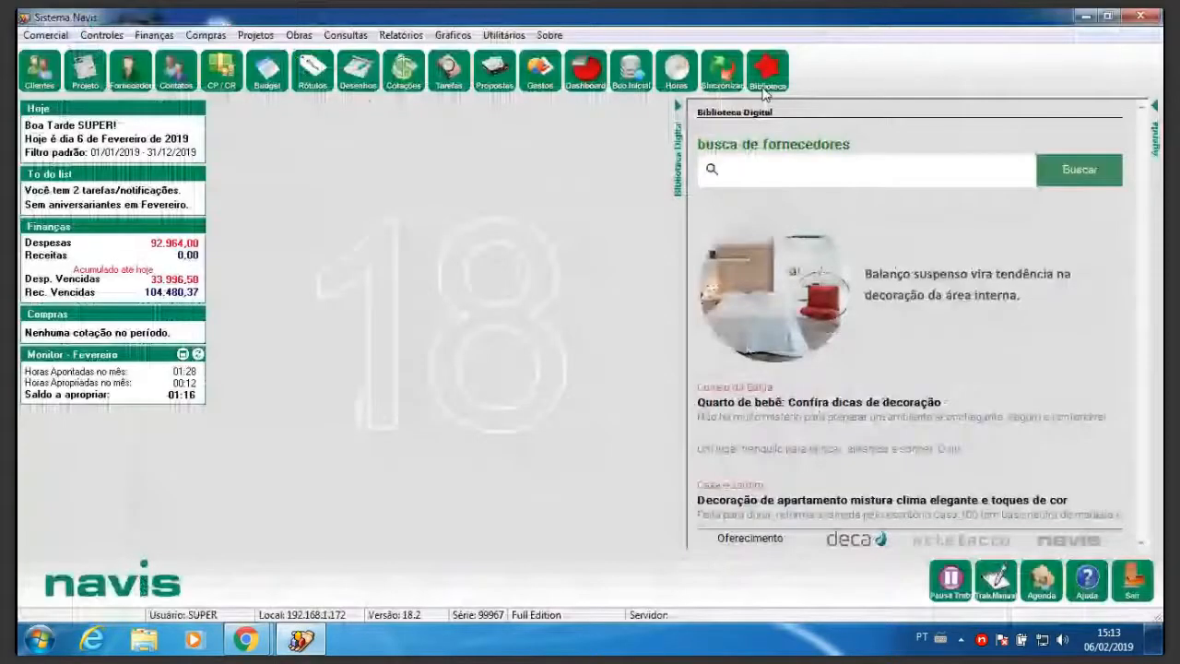
# Open the Dashboard chart and show project revenues issued from 01/02/2018 to 06/02/2019.
pyautogui.click(453, 34)
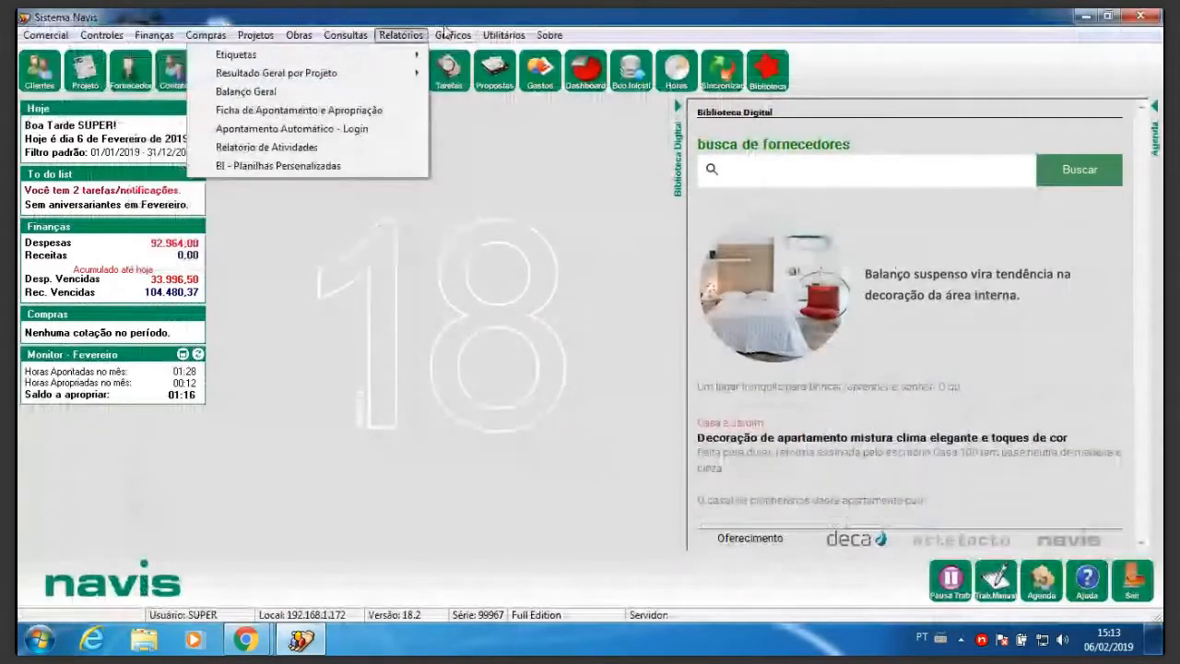
pyautogui.moveTo(448, 34)
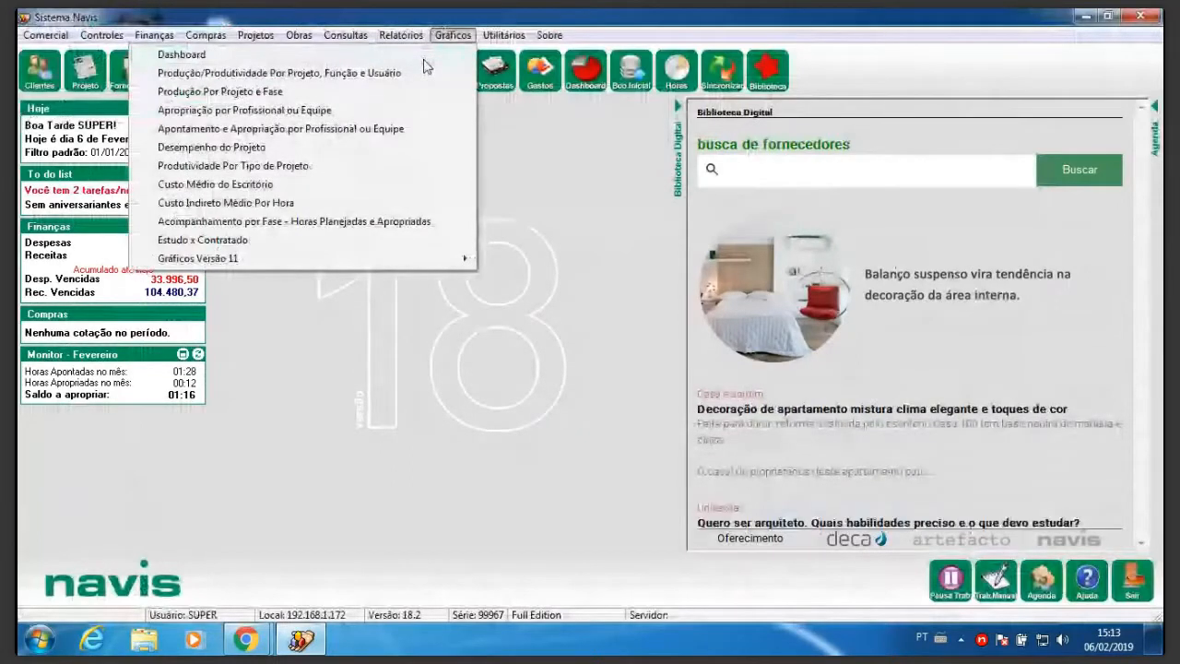
pyautogui.click(236, 57)
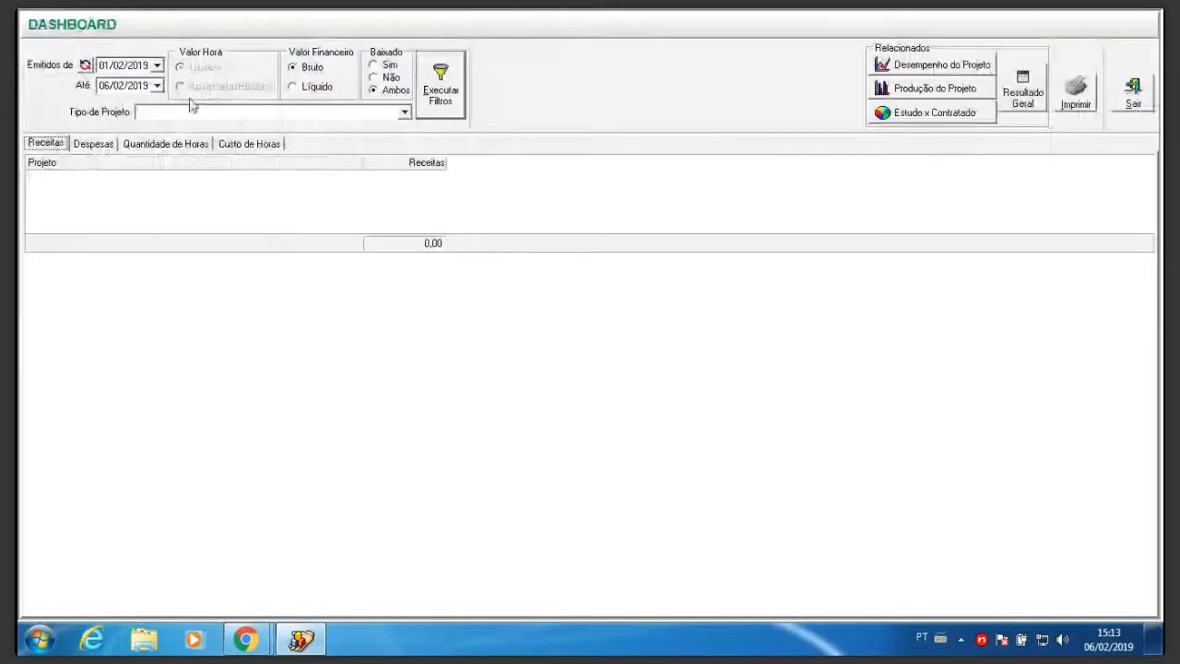
pyautogui.click(157, 64)
pyautogui.click(138, 67)
pyautogui.write('20')
pyautogui.write('19')
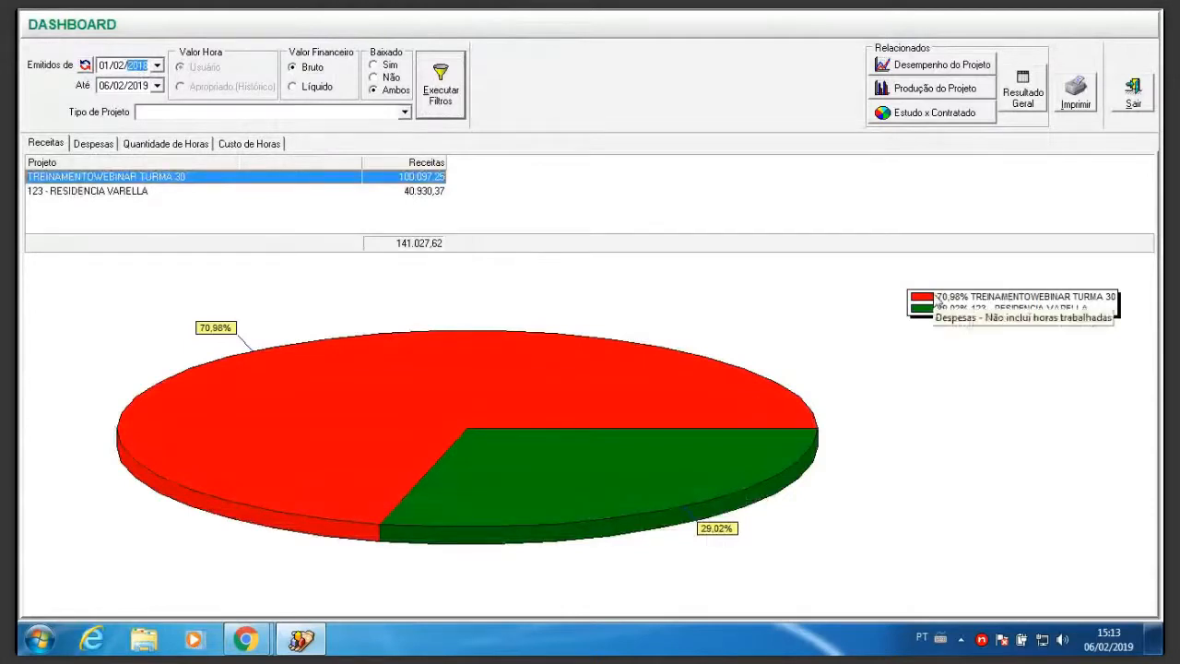
# Review the Dashboard's expenses, quantity of hours and cost of hours per project, and exit the Dashboard.
pyautogui.click(102, 147)
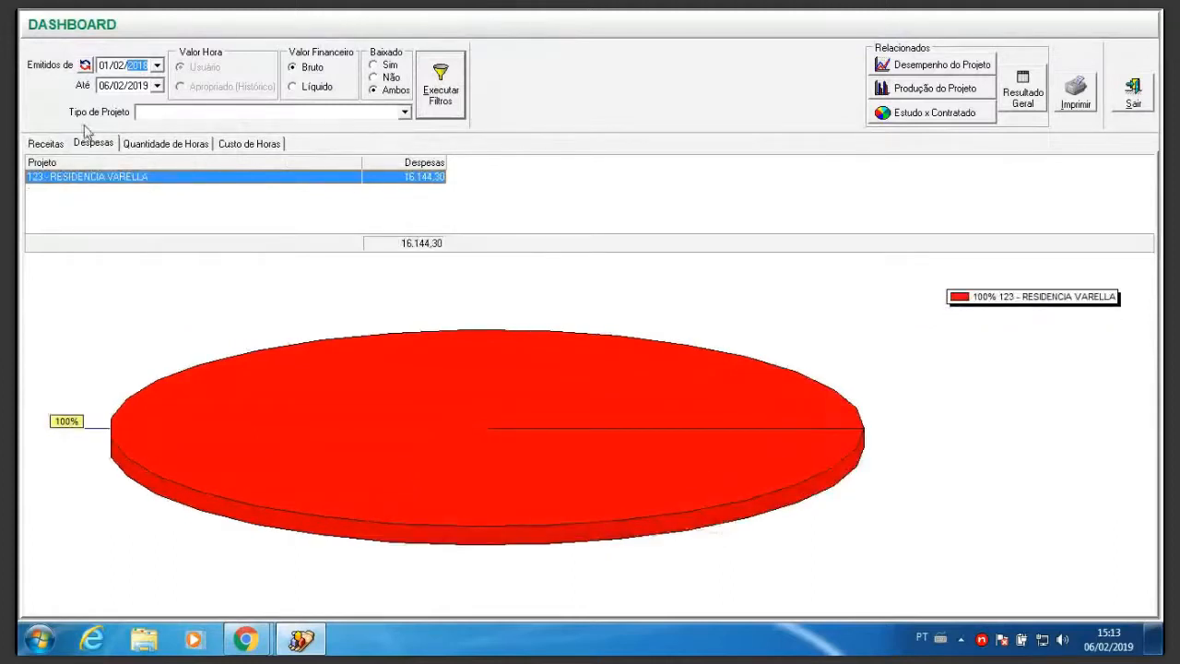
pyautogui.click(166, 144)
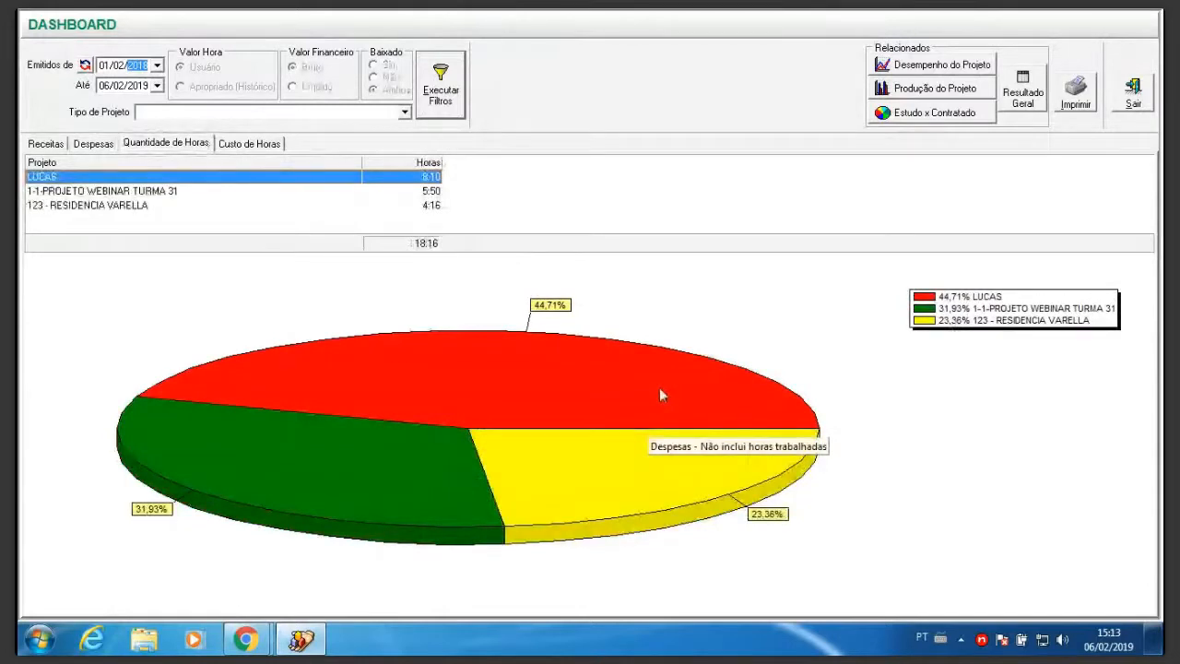
pyautogui.click(249, 145)
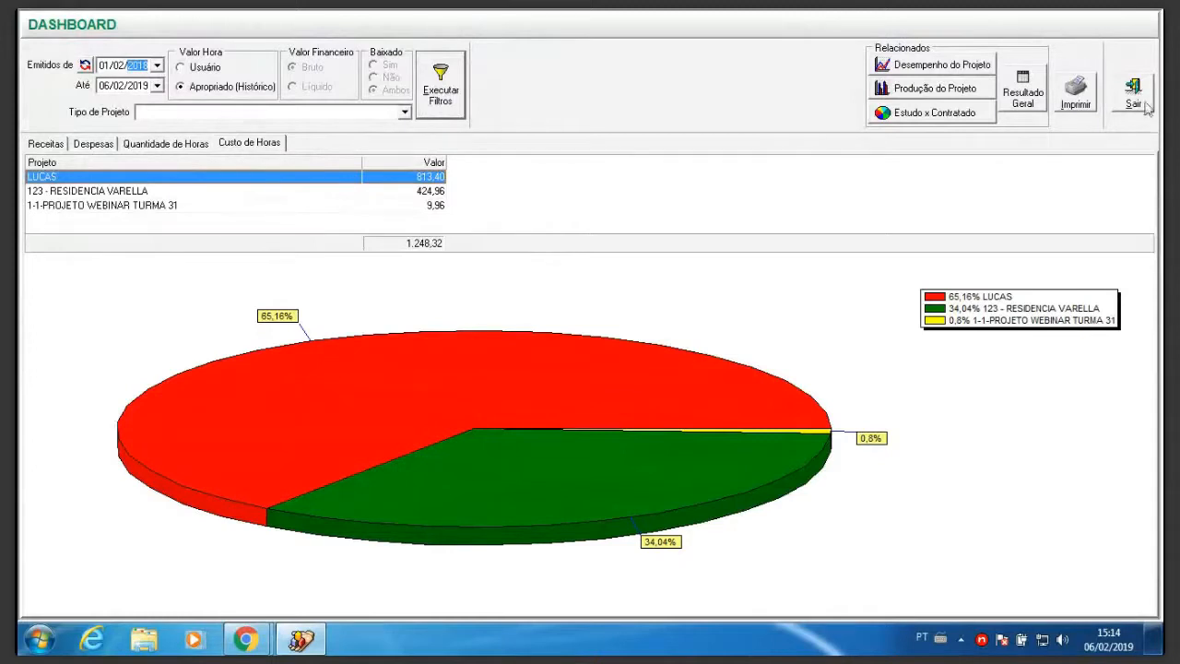
pyautogui.click(1146, 104)
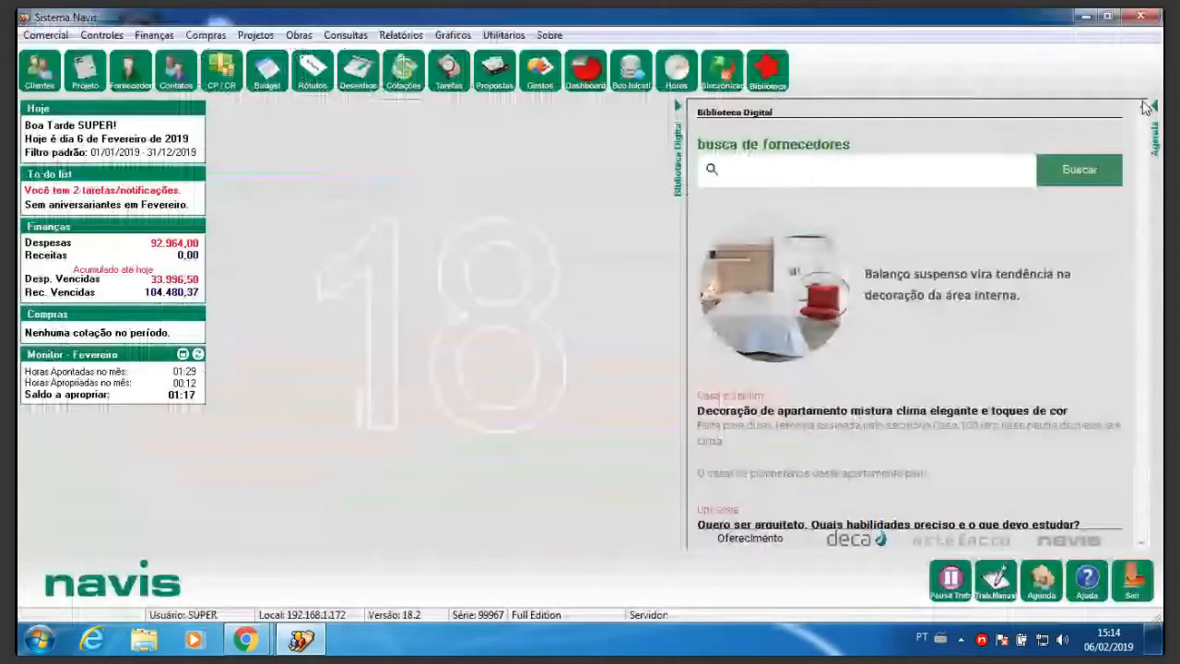
# Open the Custo Médio do Escritório chart and calculate it for 2019 by Emissão date.
pyautogui.click(452, 35)
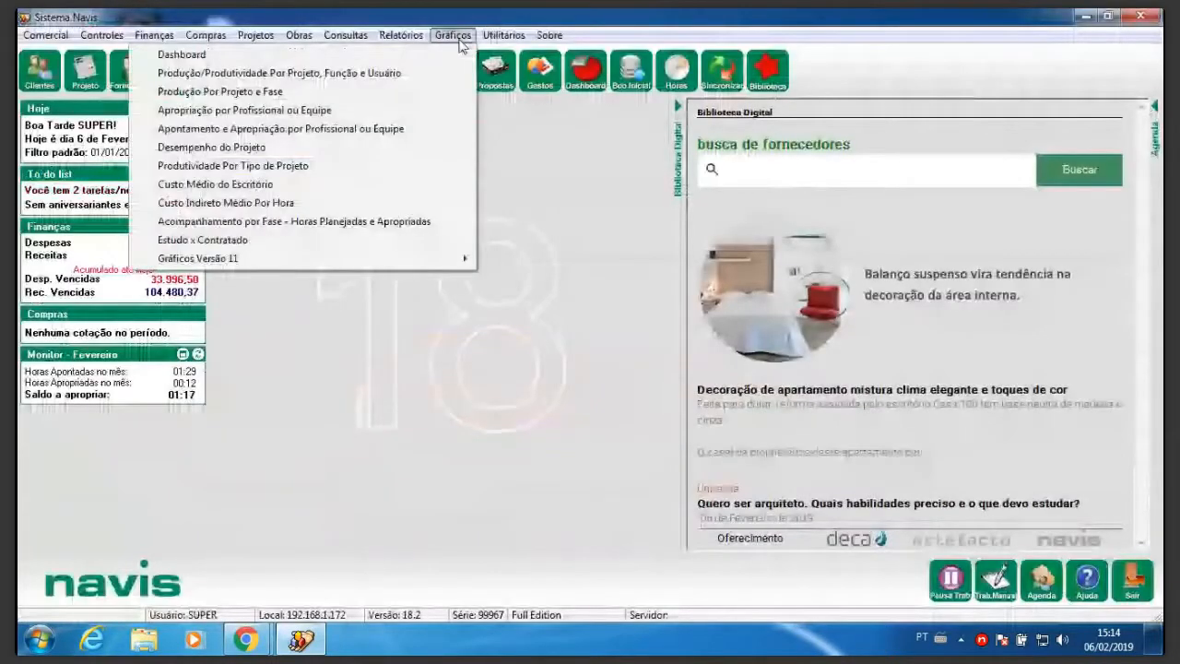
pyautogui.click(258, 185)
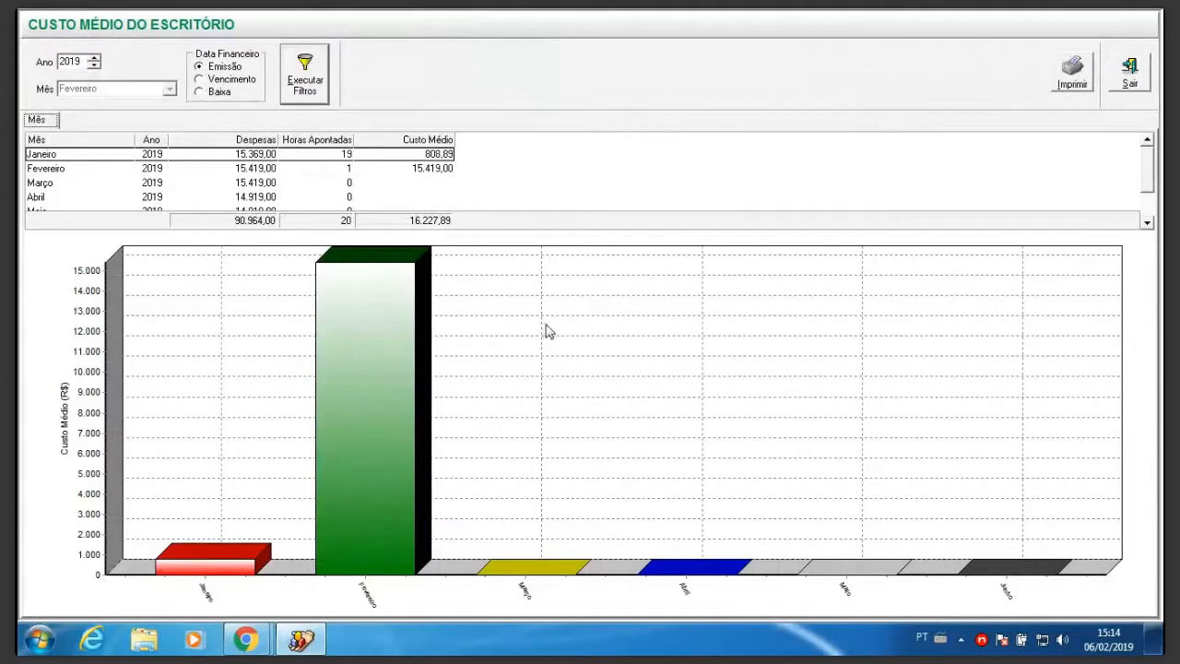
pyautogui.click(321, 80)
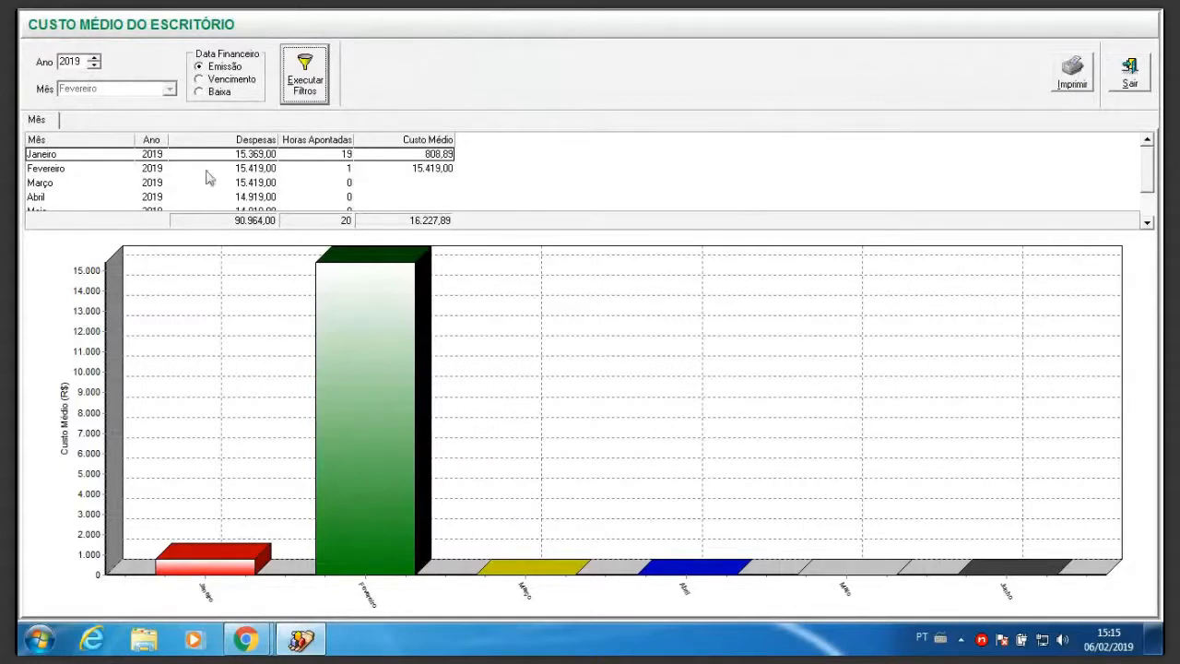
# Compare the office's 2019 average cost by Baixa, Vencimento and Emissão dates, and exit the chart.
pyautogui.click(212, 92)
pyautogui.click(302, 83)
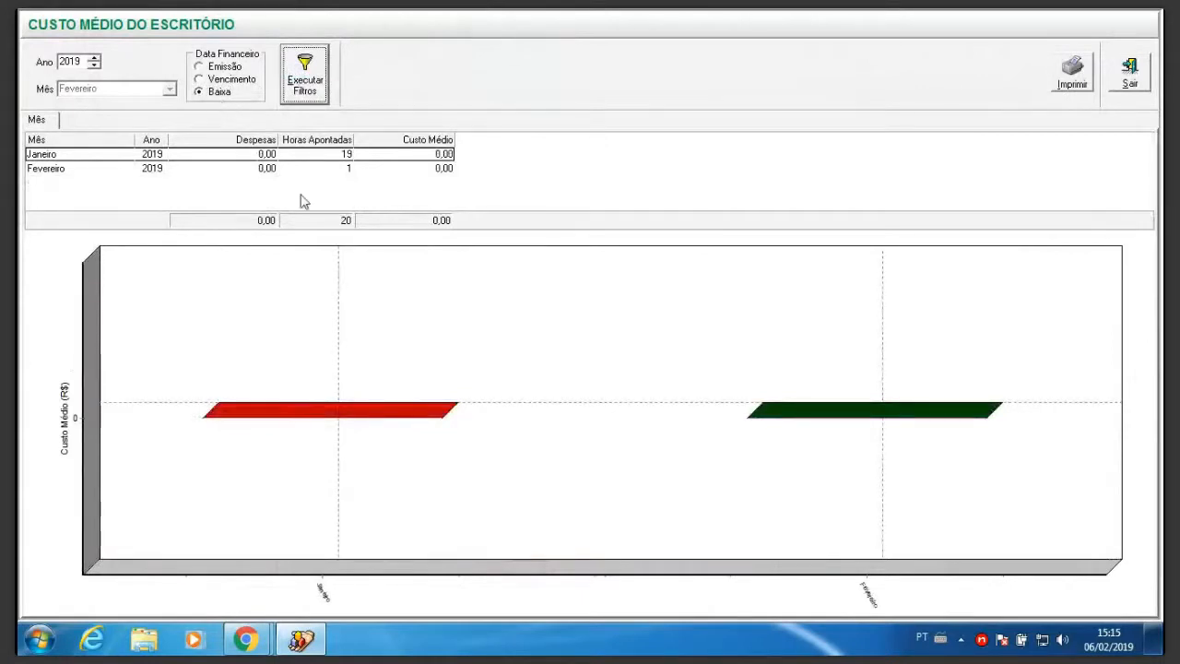
pyautogui.click(247, 80)
pyautogui.click(314, 74)
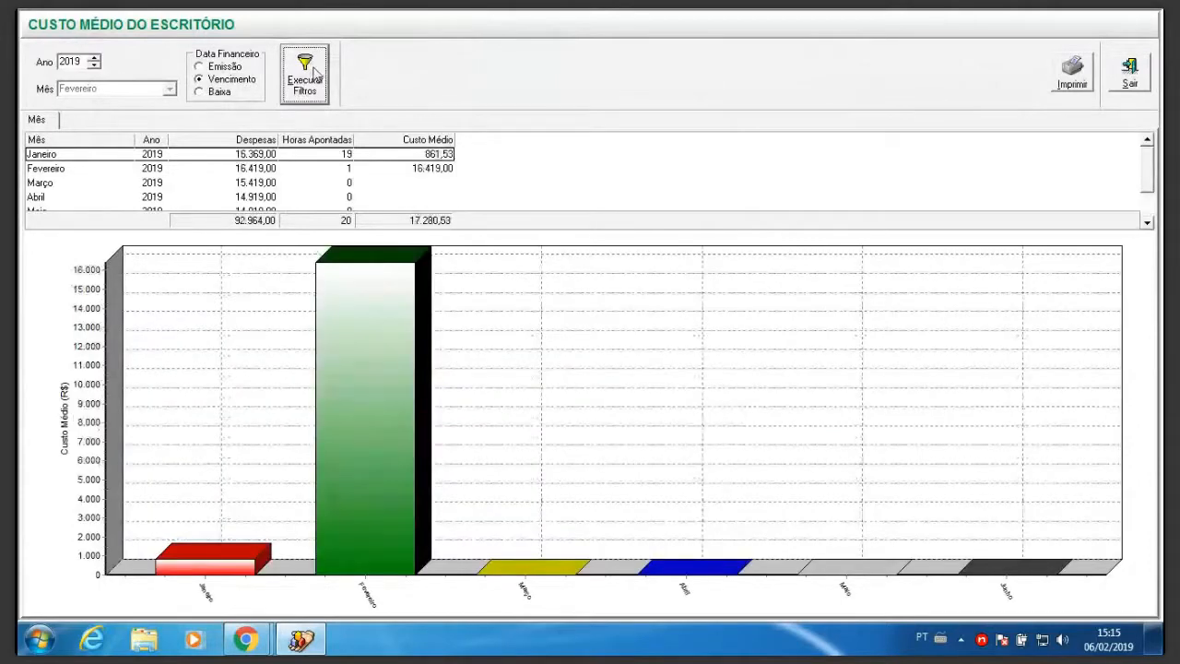
pyautogui.click(200, 67)
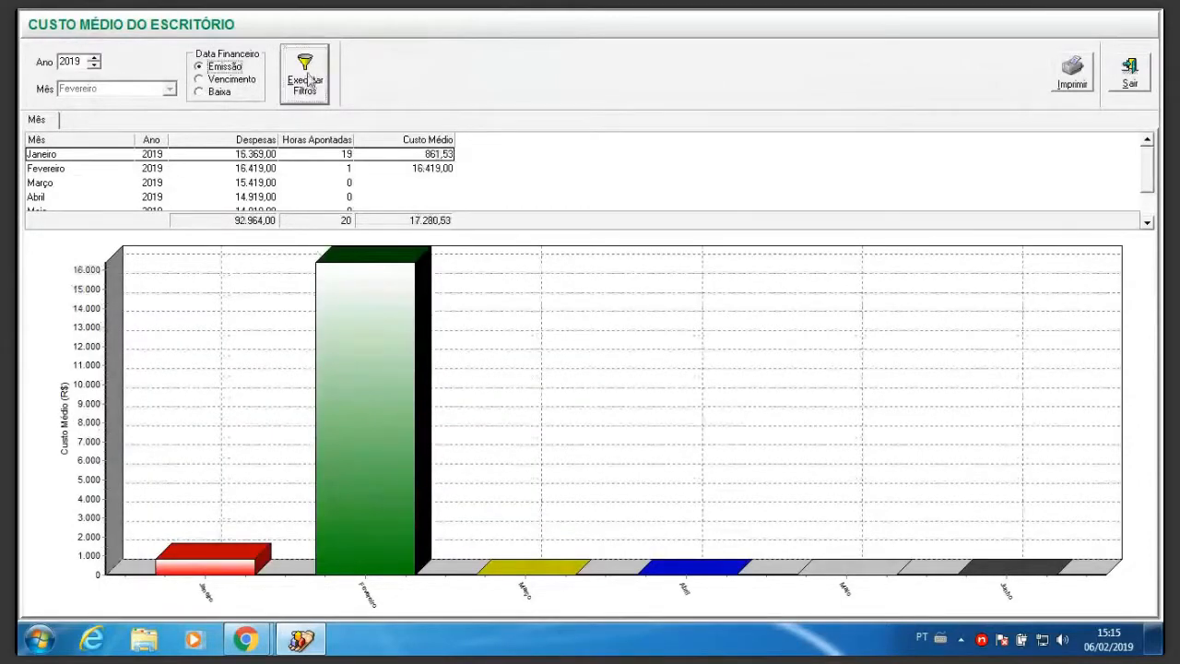
pyautogui.click(305, 78)
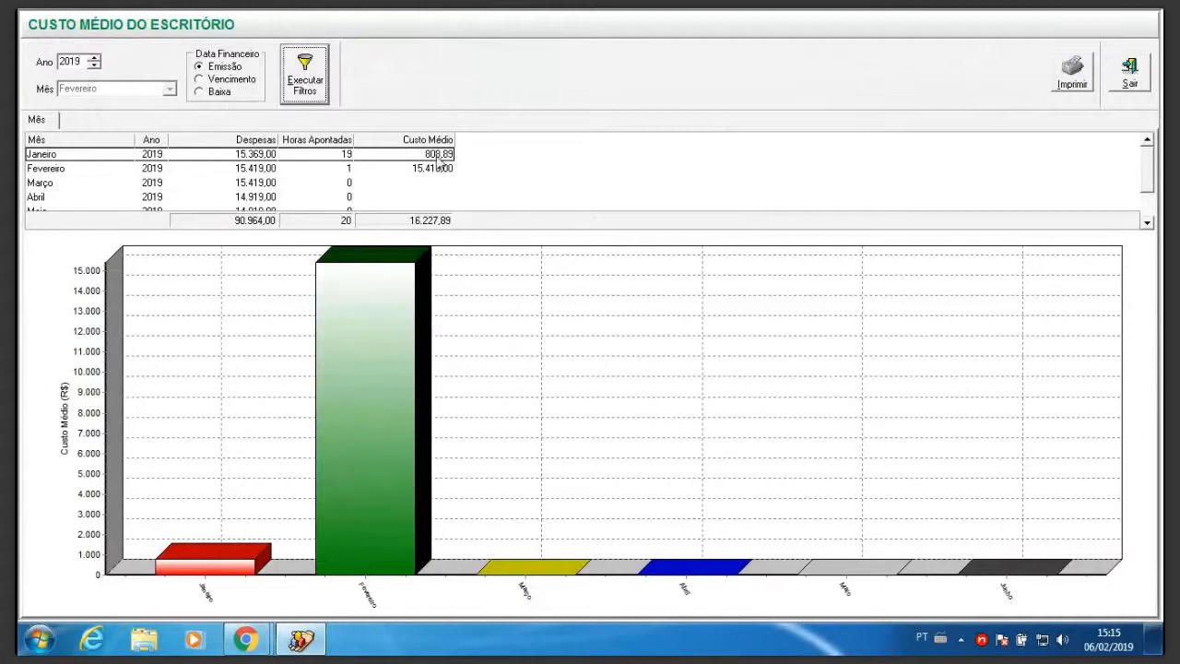
pyautogui.click(229, 81)
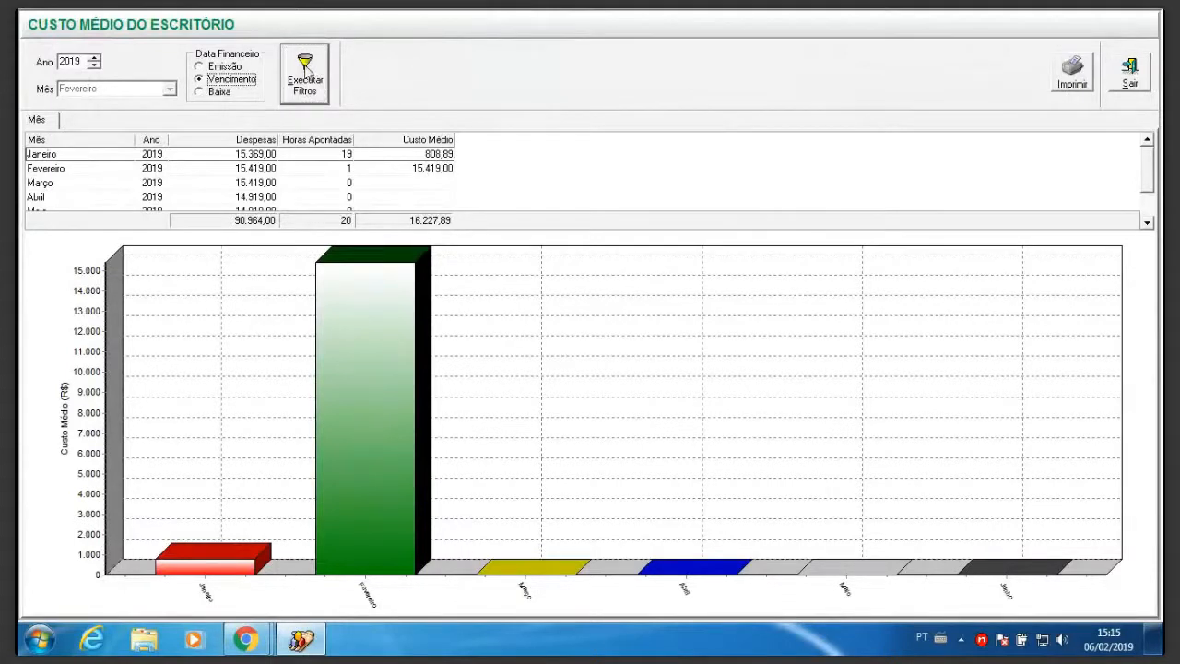
pyautogui.click(306, 73)
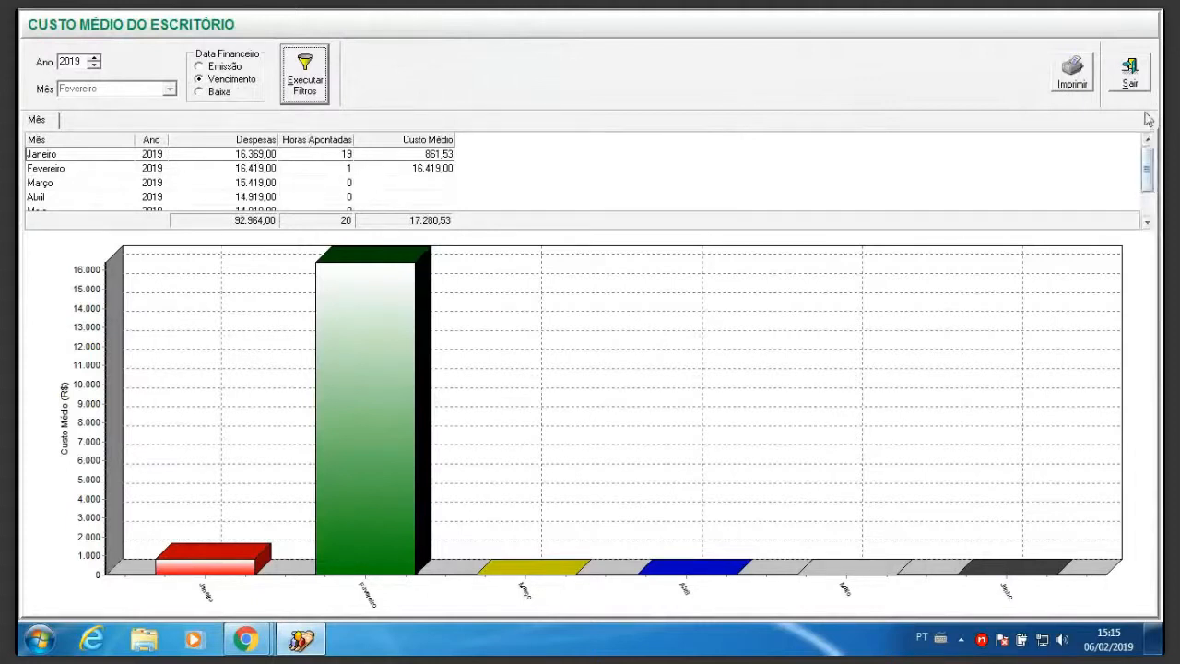
pyautogui.click(1122, 77)
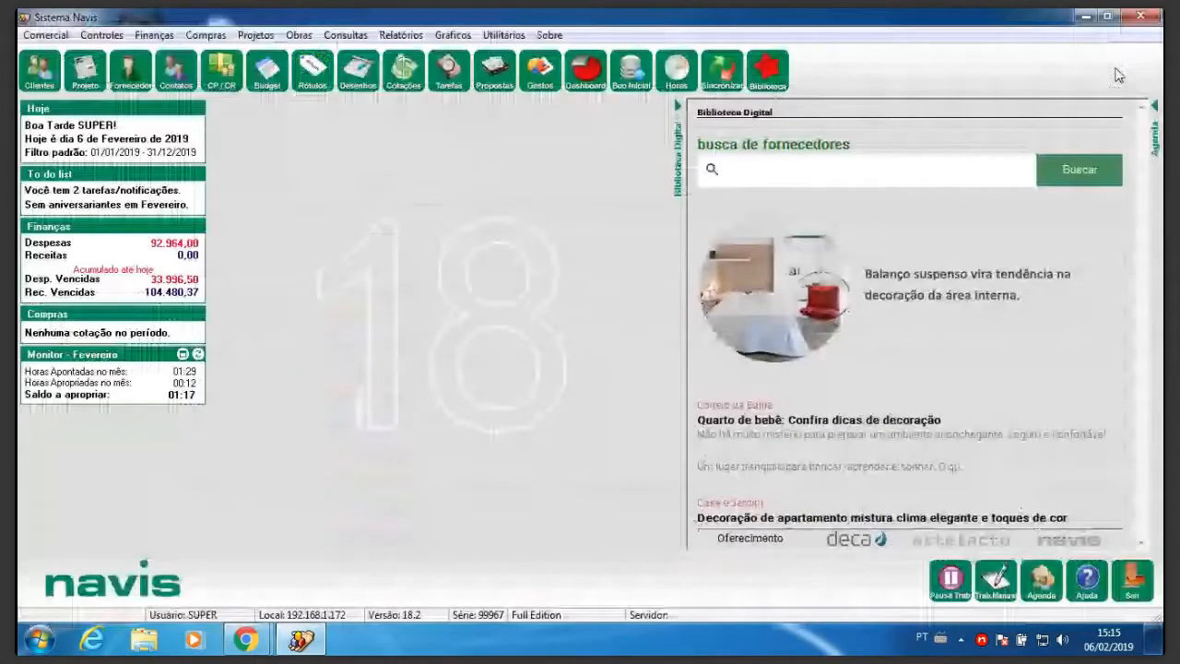
# View the Custo Indireto Médio Por Hora chart for 2019 by Emissão date, and exit.
pyautogui.click(453, 35)
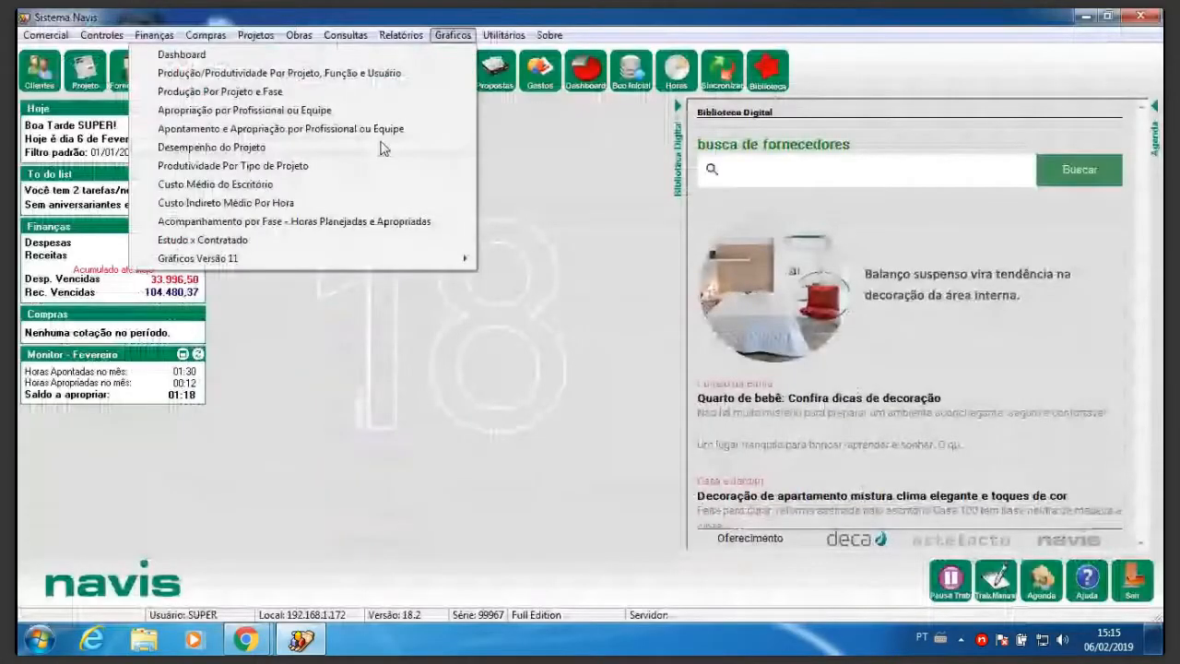
pyautogui.click(255, 205)
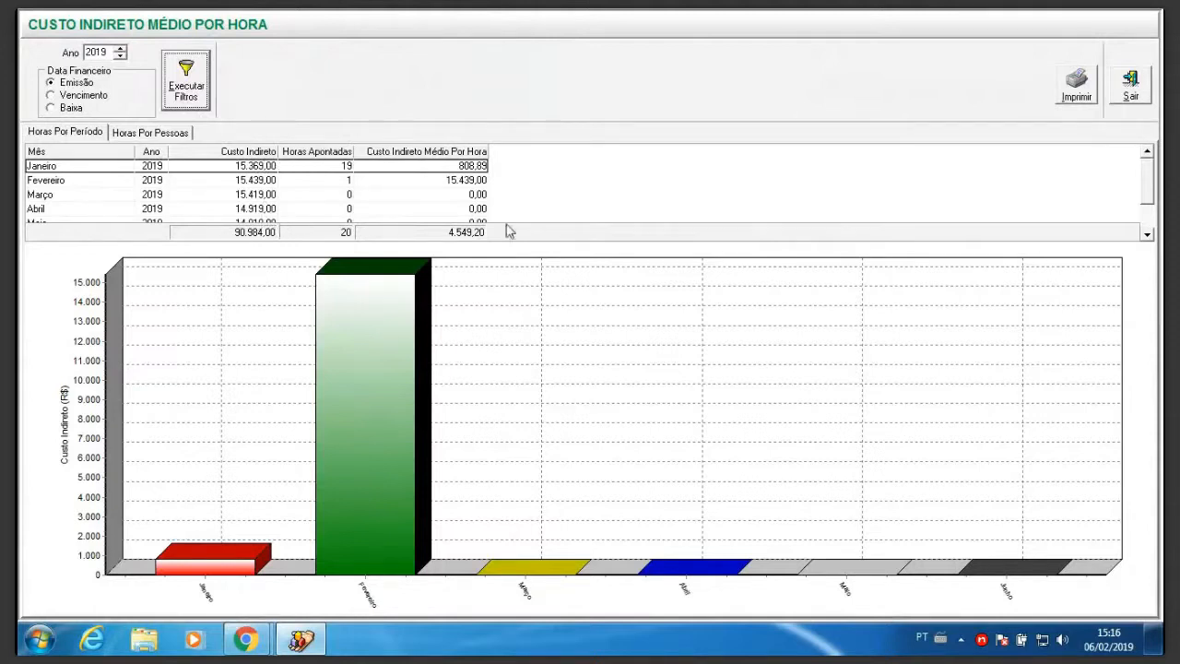
pyautogui.click(1140, 97)
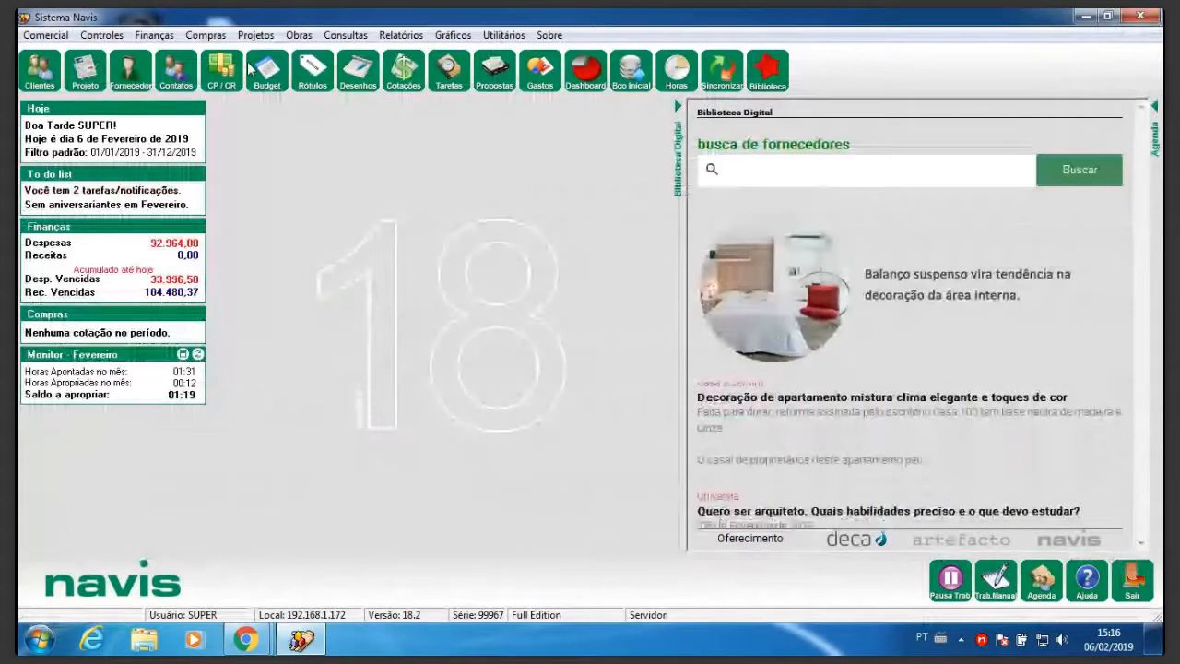
# View the Produtividade Por Tipo de Projeto chart by function for the type PROJETO DE INTERIORES, and exit.
pyautogui.click(303, 36)
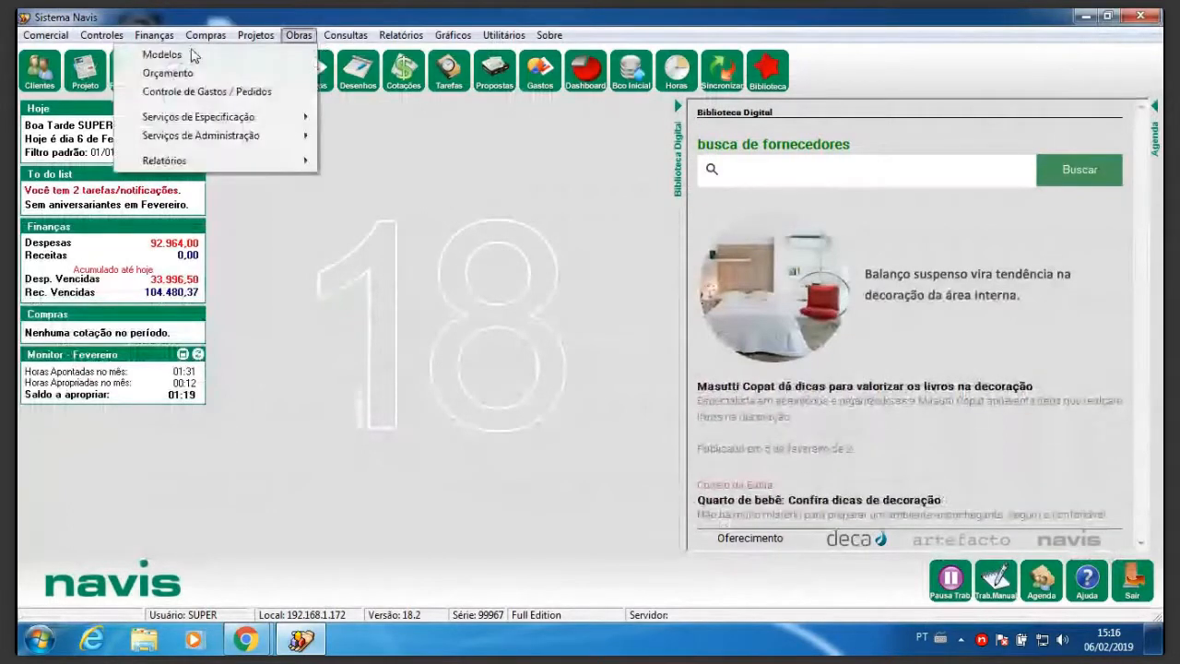
pyautogui.moveTo(455, 44)
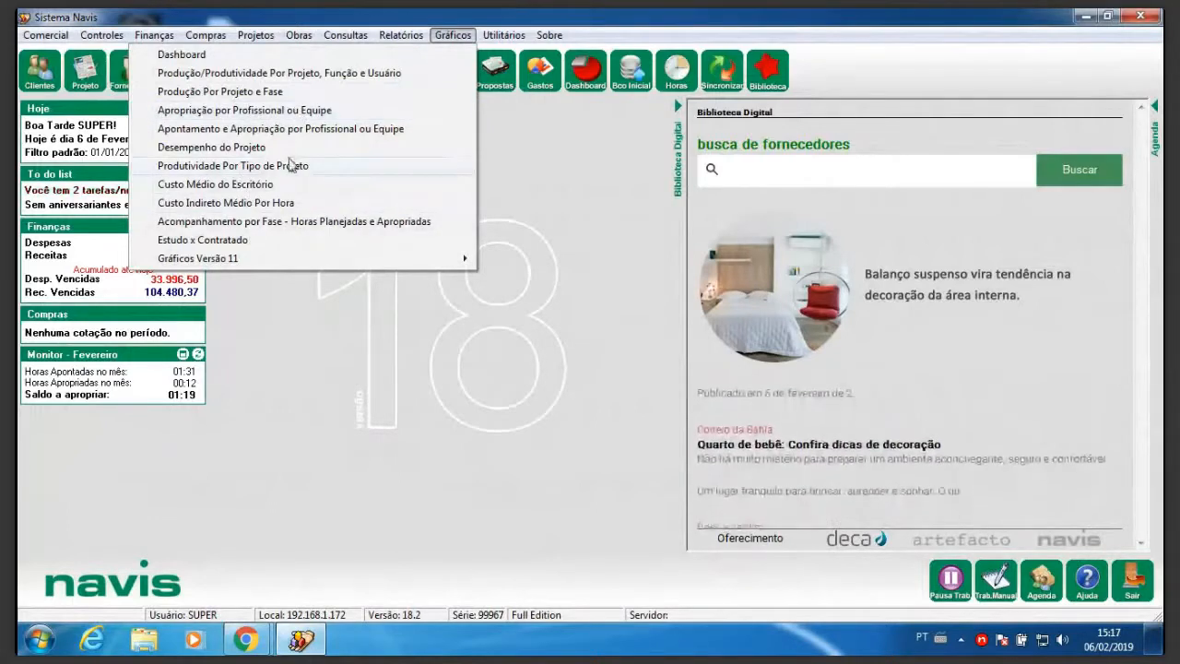
pyautogui.click(287, 165)
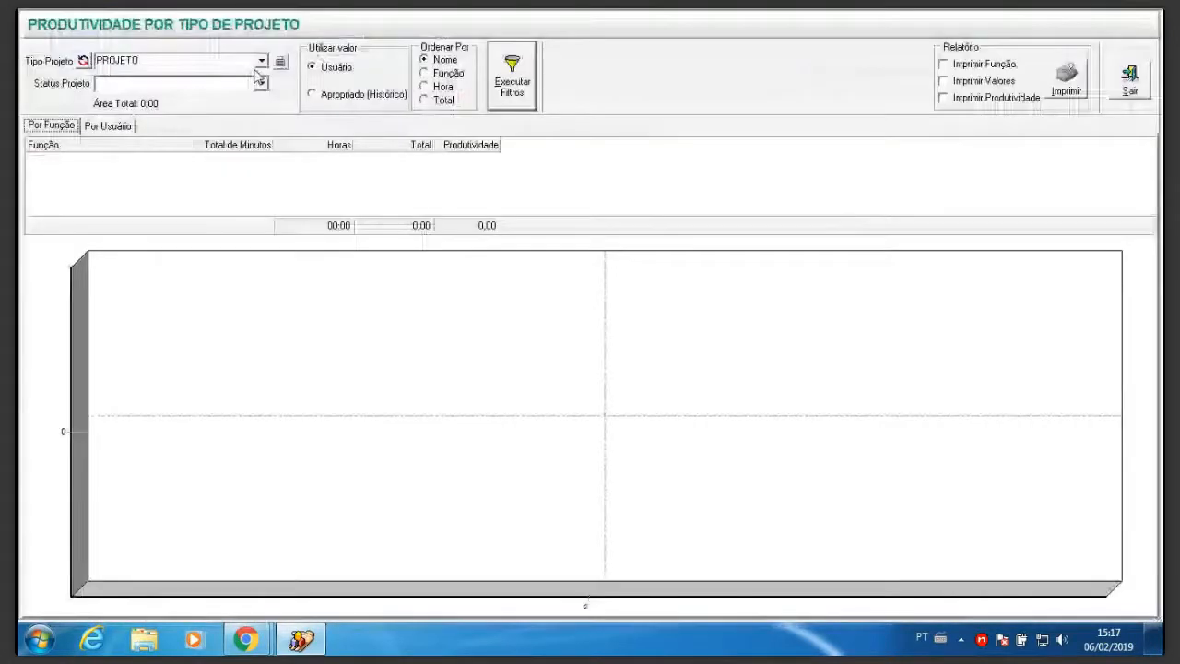
pyautogui.click(259, 63)
pyautogui.click(260, 135)
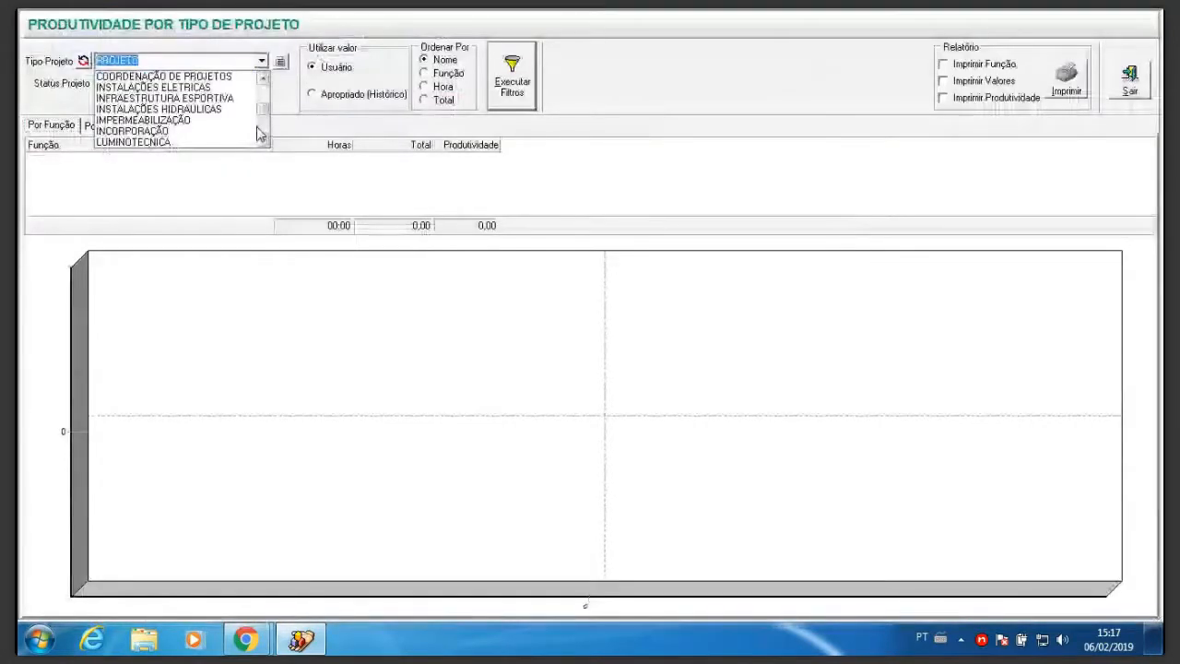
pyautogui.click(259, 135)
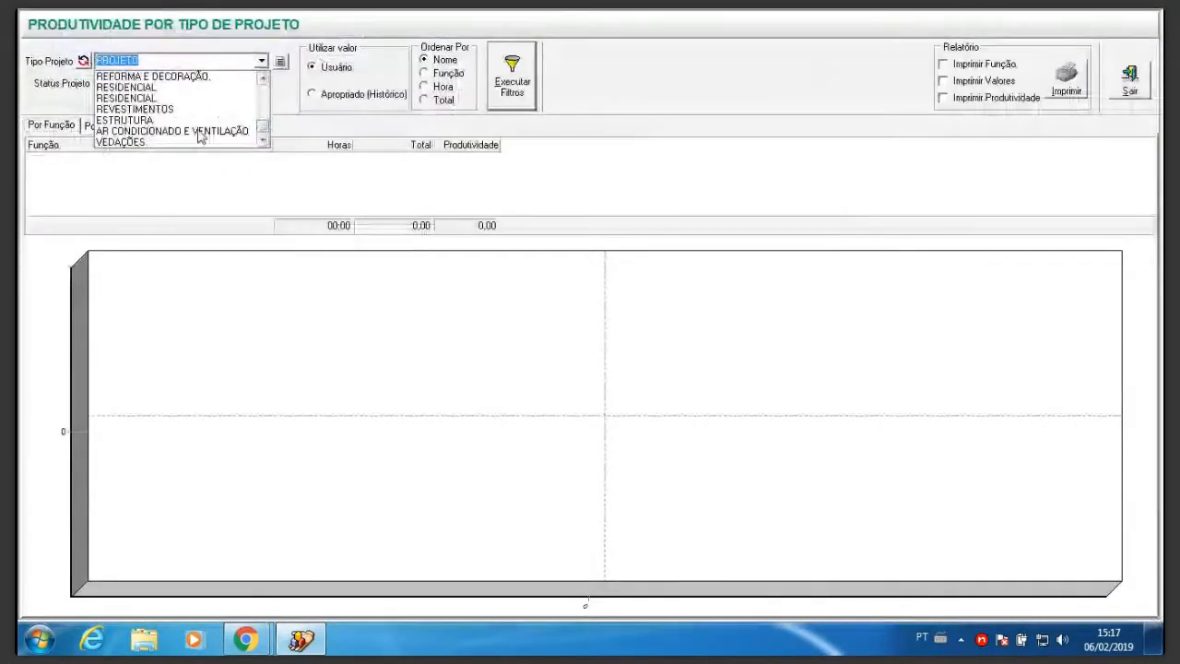
pyautogui.scroll(4, 205, 135)
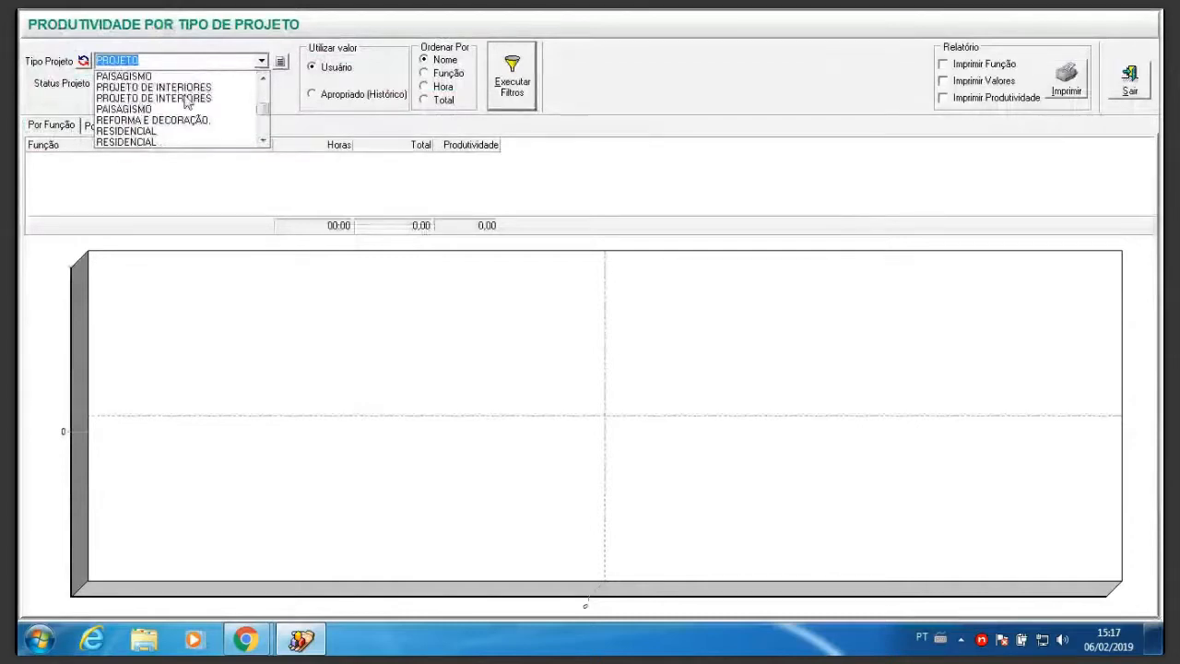
pyautogui.click(186, 98)
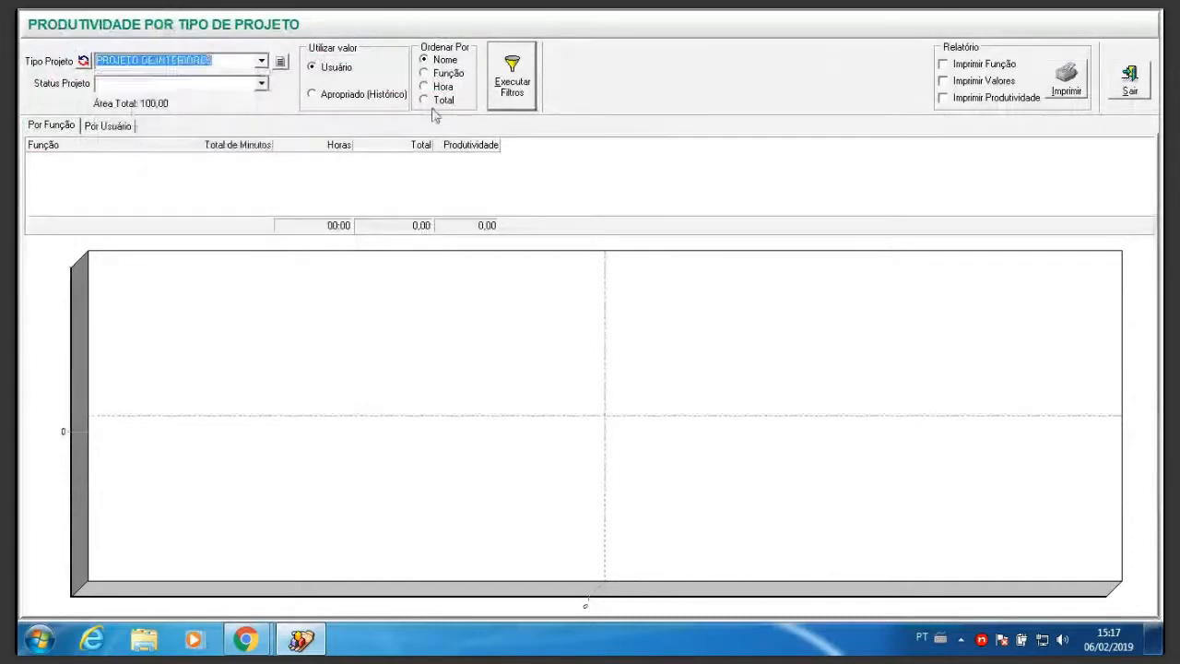
pyautogui.click(512, 75)
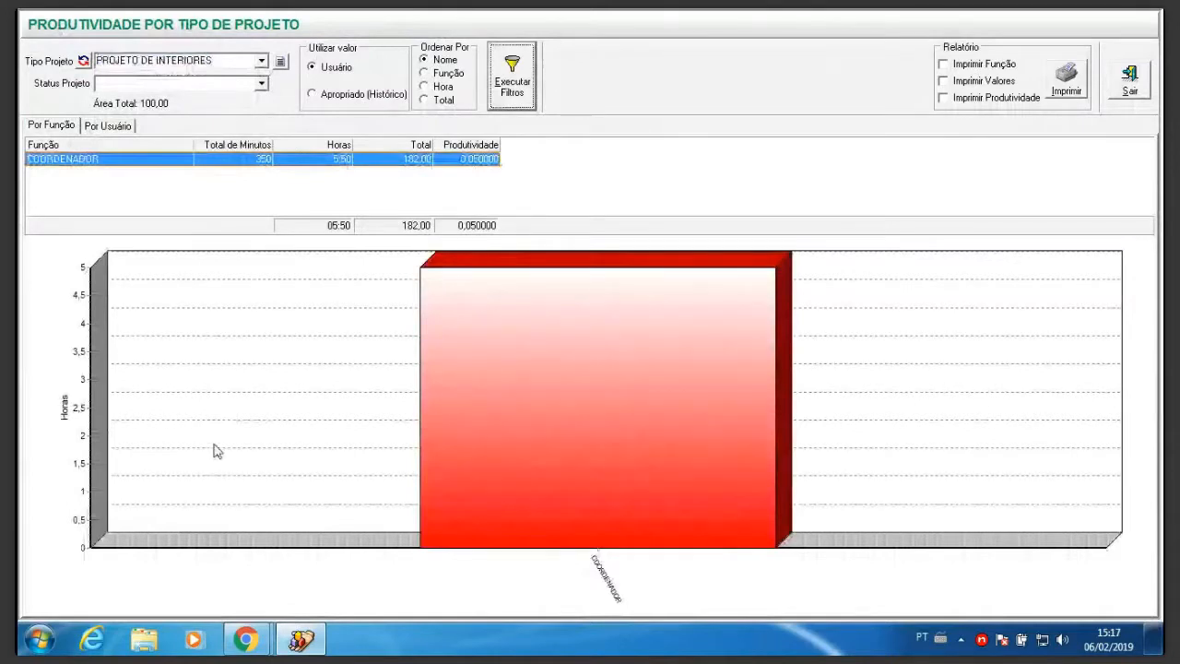
pyautogui.click(1132, 83)
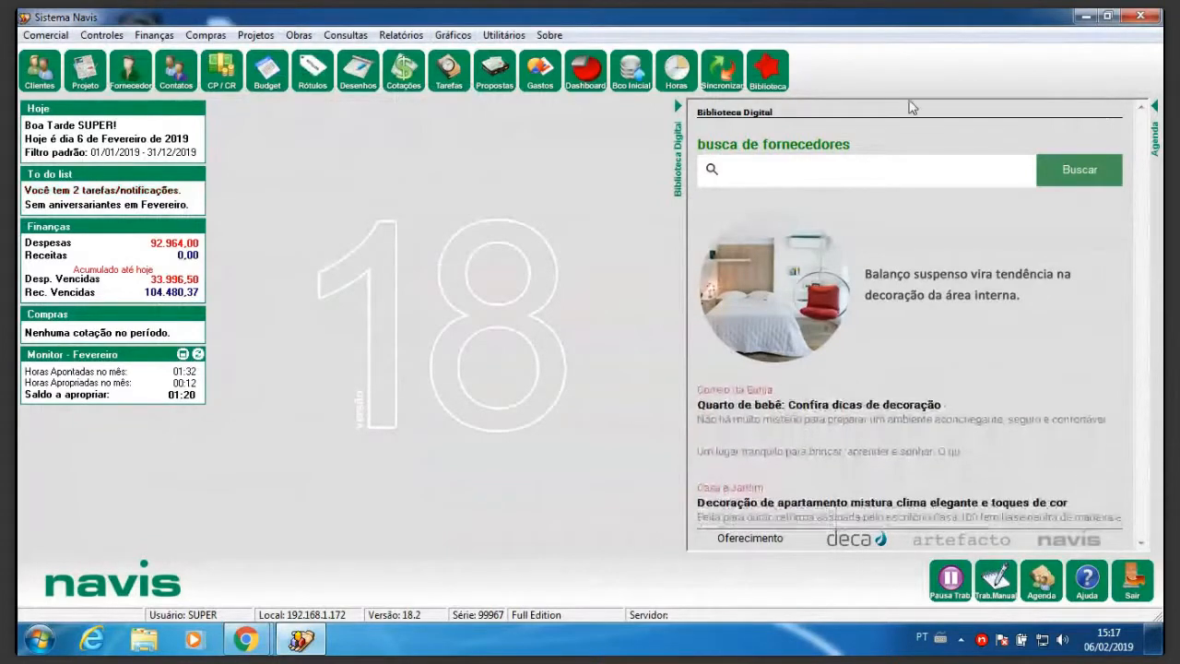
# Review the Horas Totais por Mês query for 2019 grouped by project type, including its annual and accumulated totals, and exit.
pyautogui.click(336, 38)
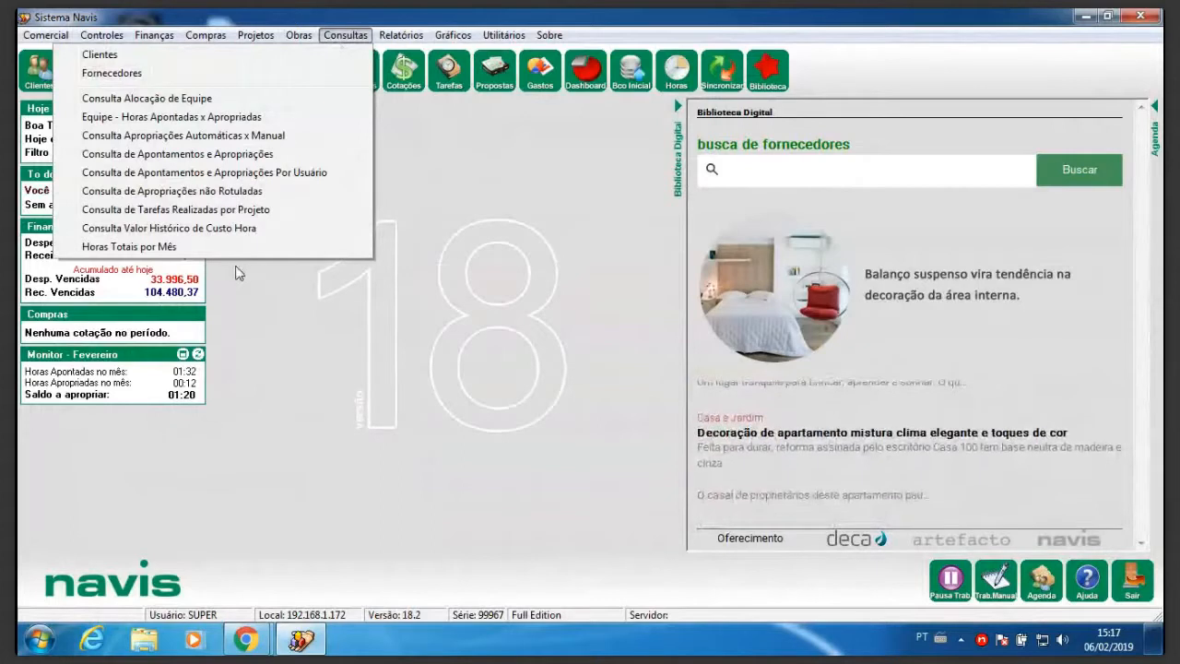
pyautogui.click(129, 247)
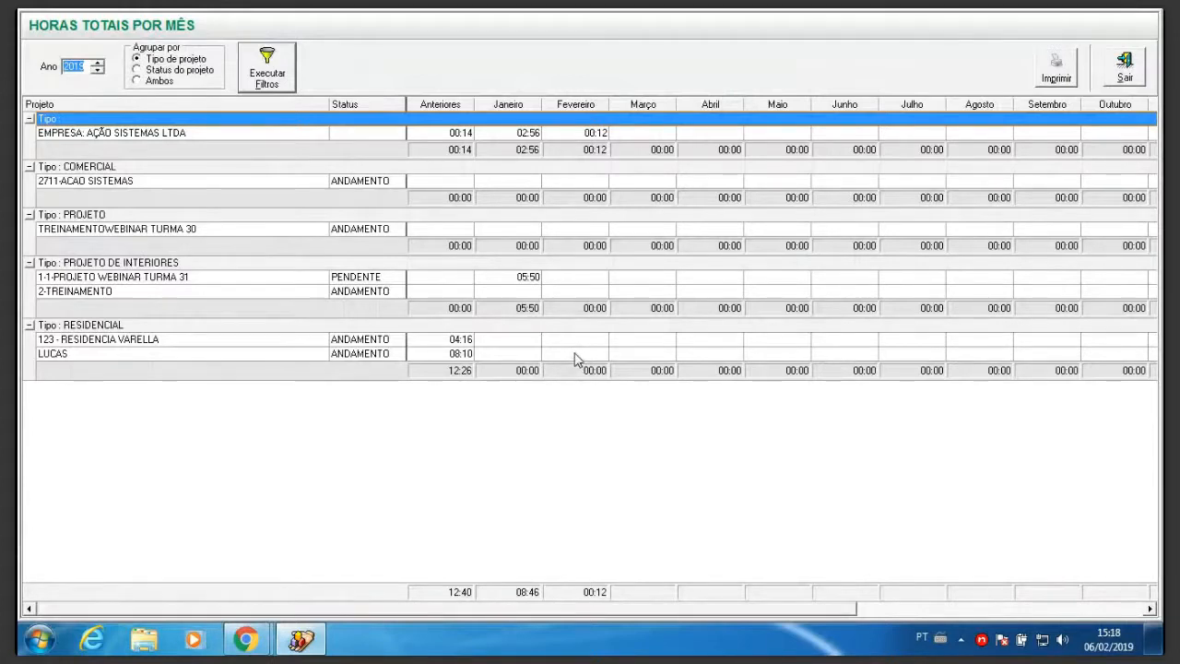
pyautogui.moveTo(698, 612); pyautogui.dragTo(386, 573)
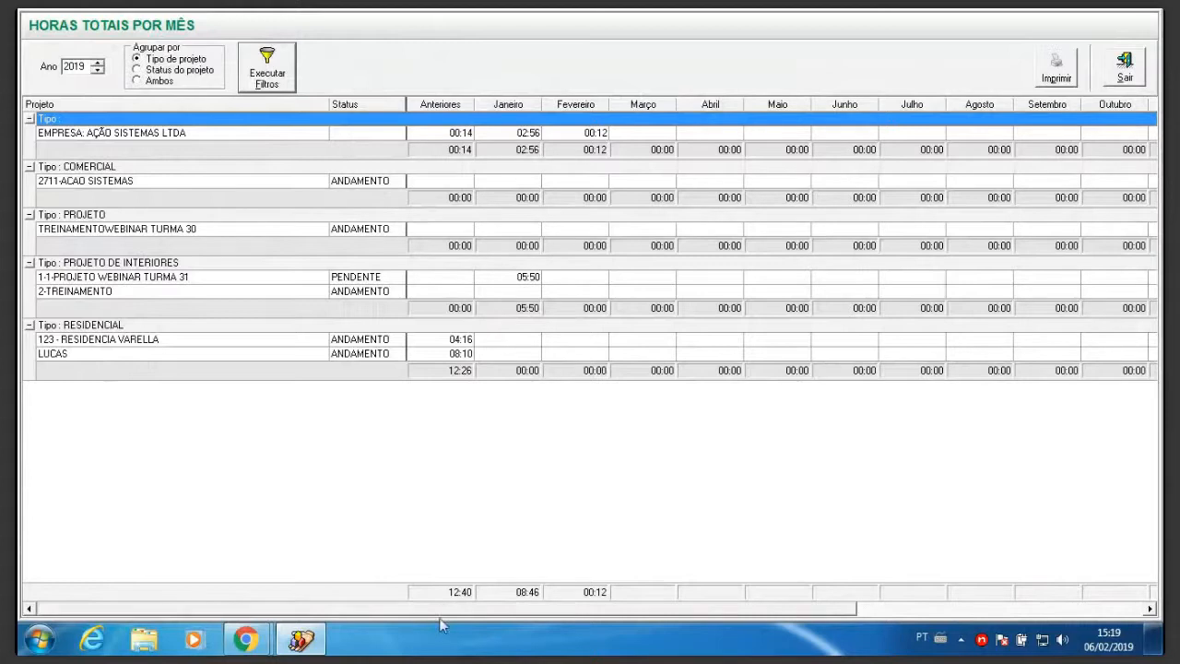
pyautogui.moveTo(481, 614); pyautogui.dragTo(1051, 641)
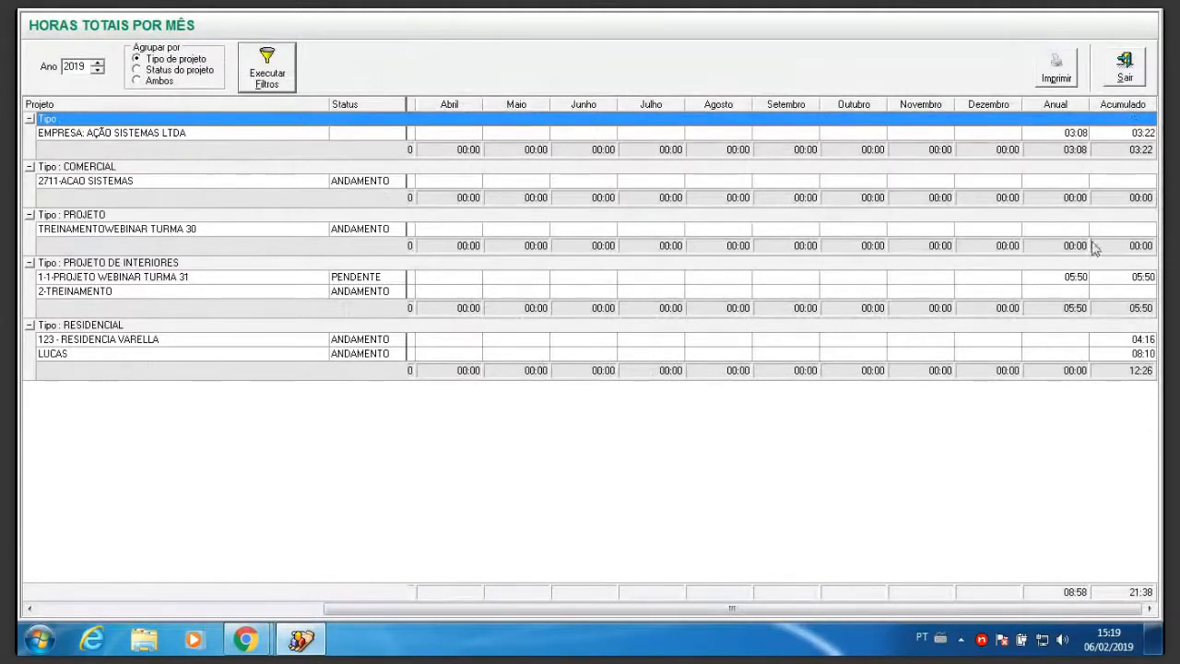
pyautogui.click(1125, 63)
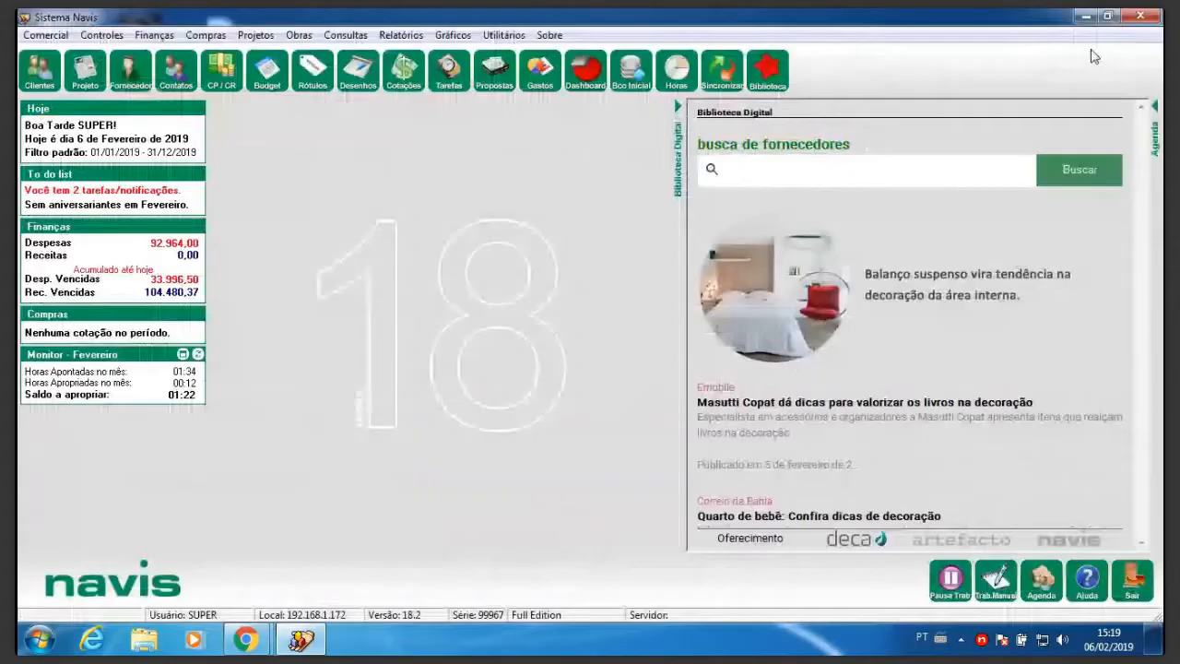
# Run the Consulta Valor Histórico de Custo Hora query for all users and periods, review the hourly values, and exit.
pyautogui.click(345, 35)
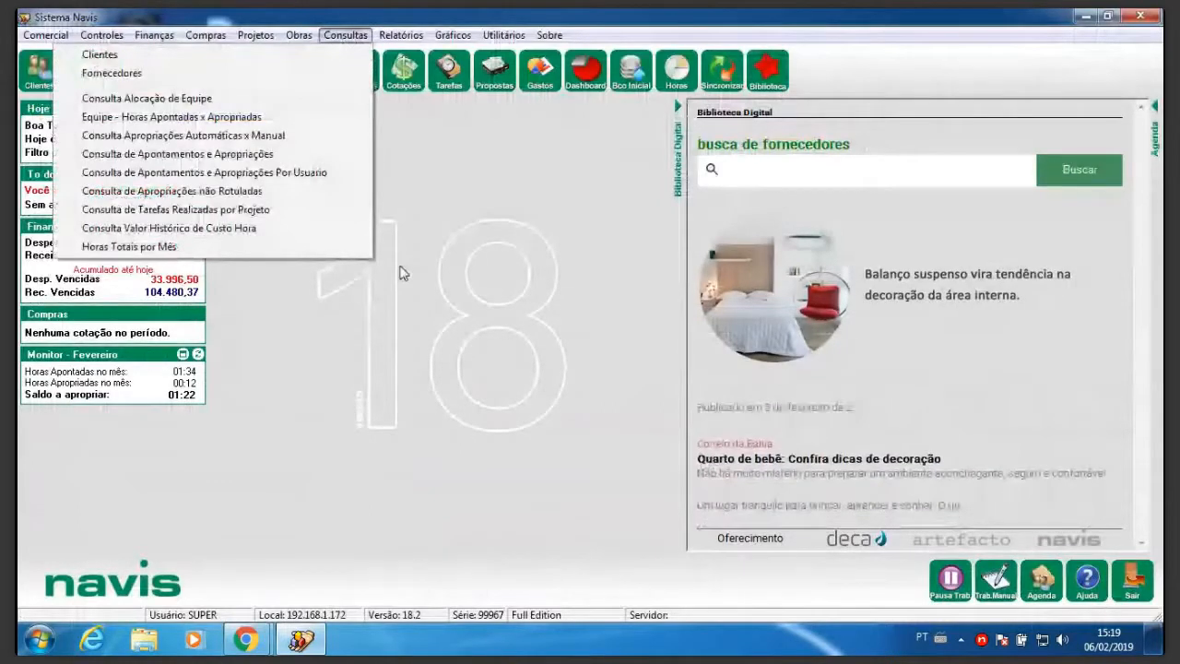
pyautogui.click(209, 230)
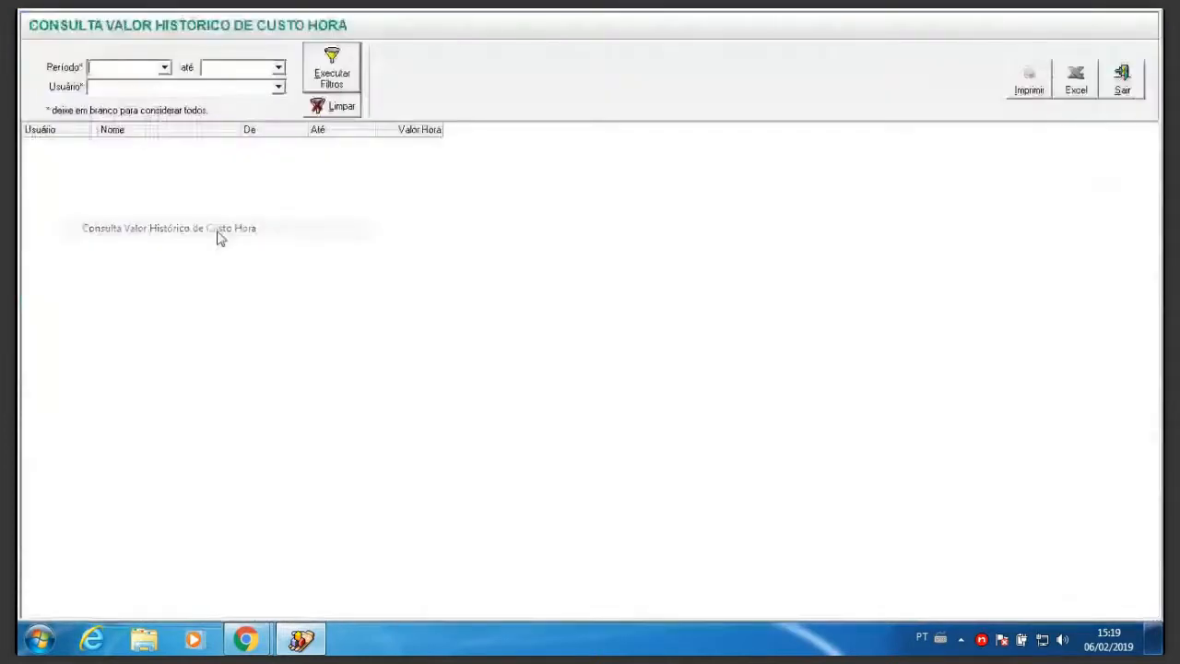
pyautogui.click(325, 83)
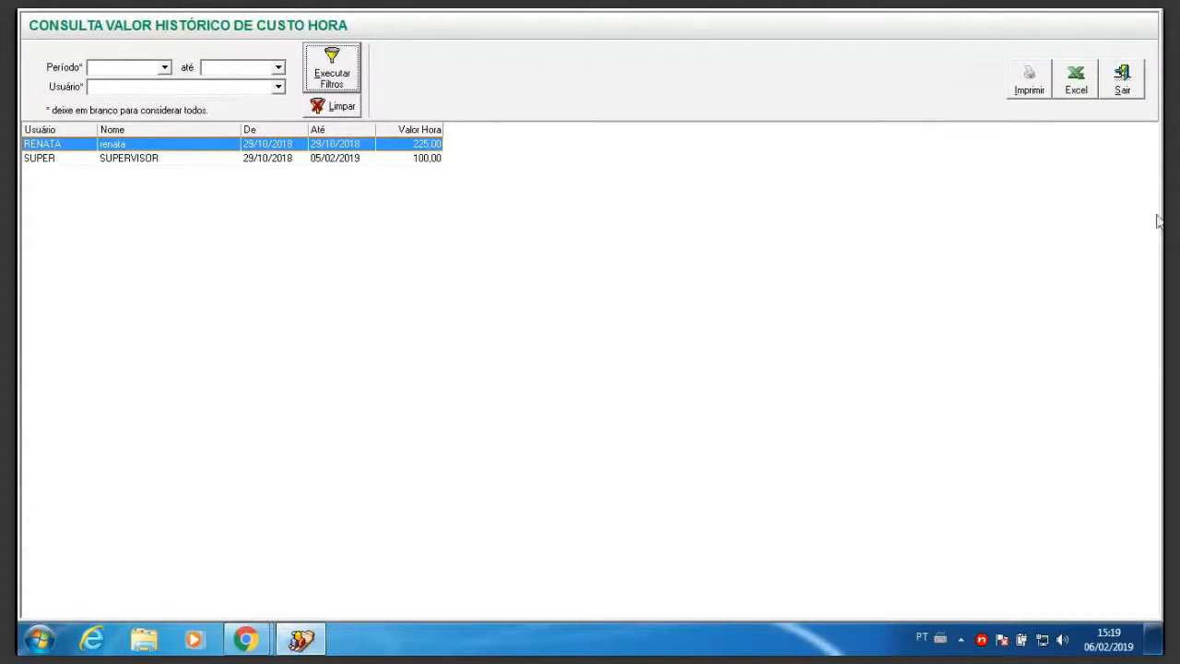
pyautogui.click(1120, 82)
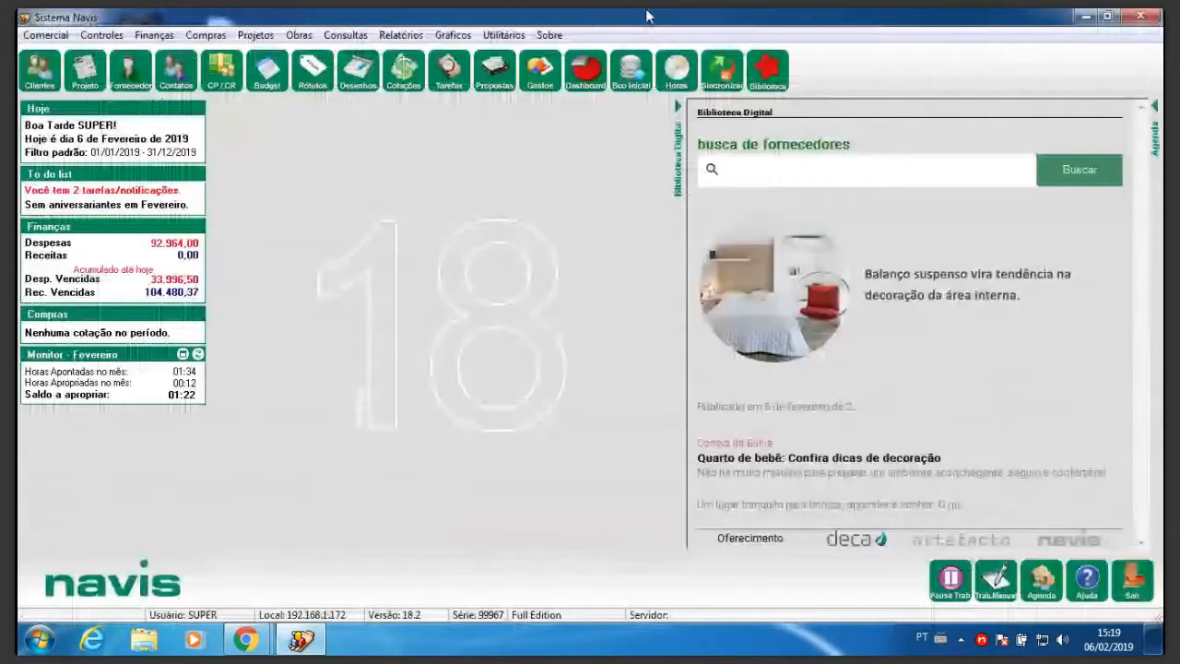
# Check the gross hourly value in the coordinator's user configurations and close the record without saving.
pyautogui.click(503, 34)
pyautogui.click(599, 109)
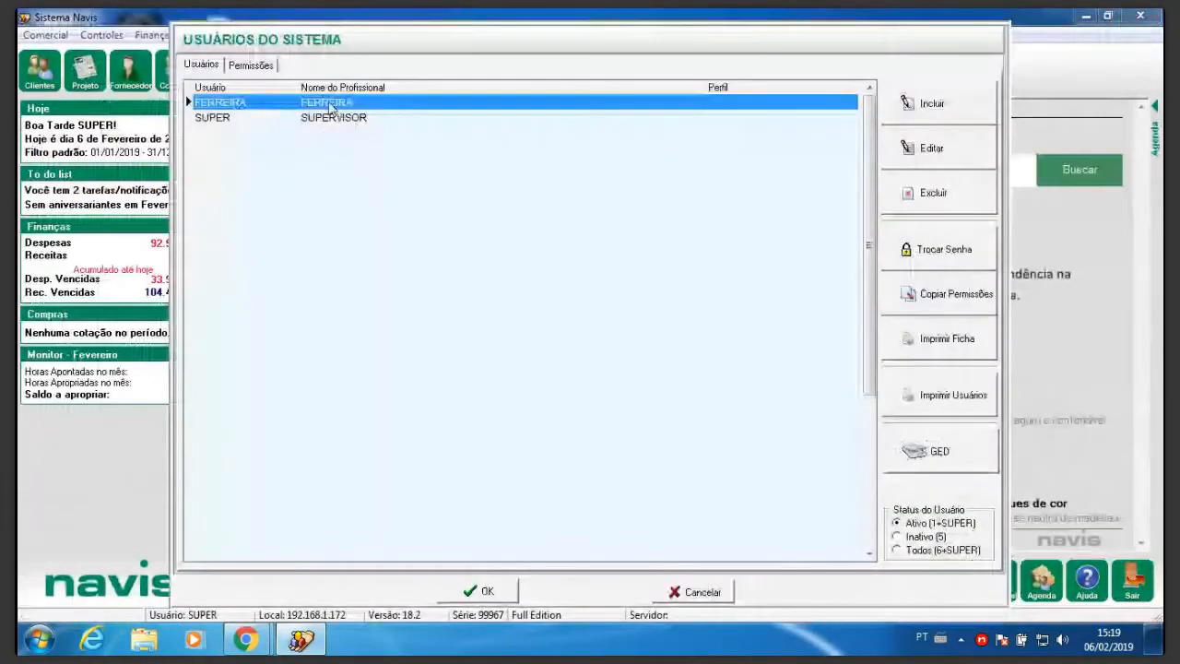
pyautogui.doubleClick(330, 107)
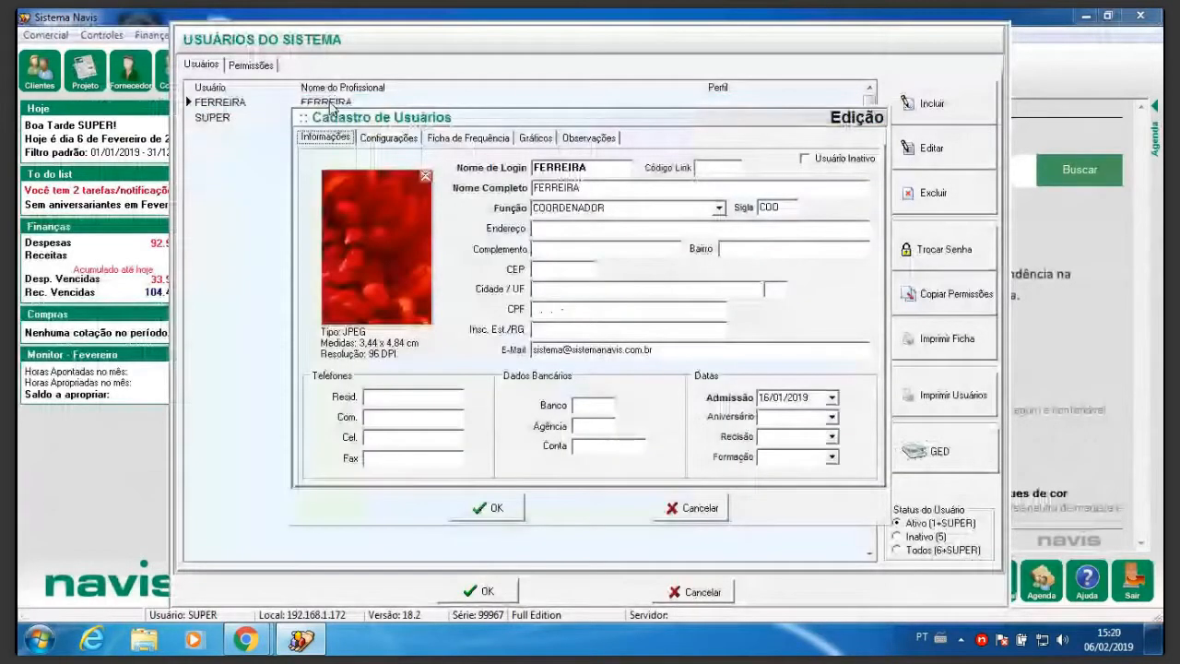
pyautogui.click(388, 137)
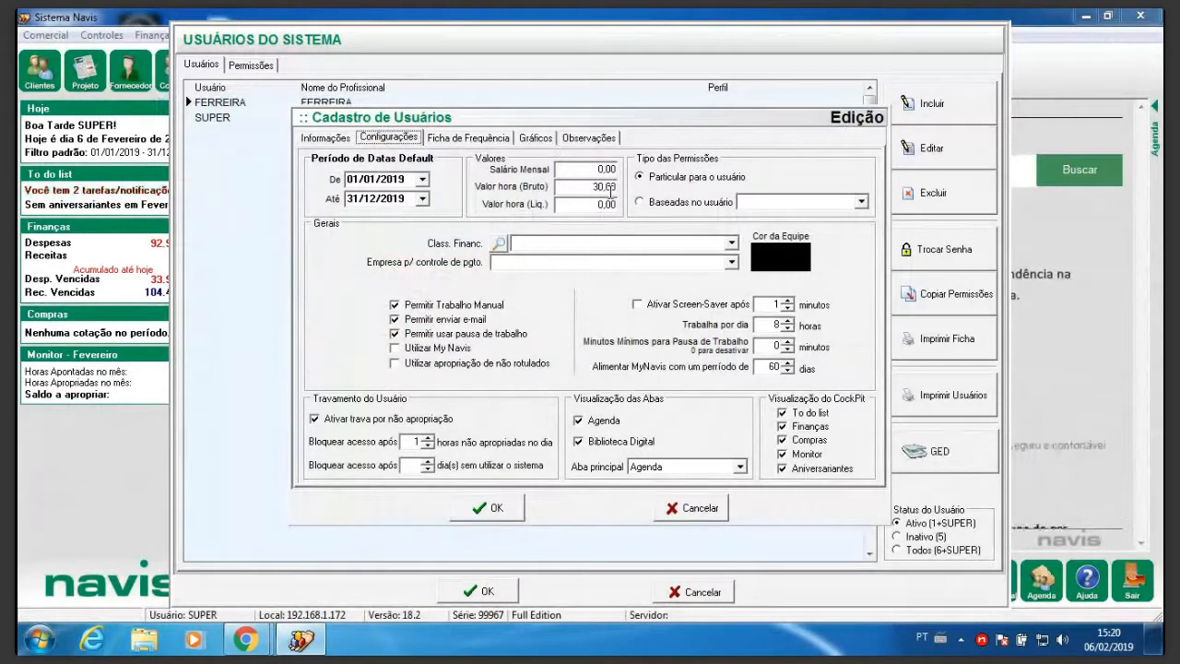
pyautogui.click(696, 508)
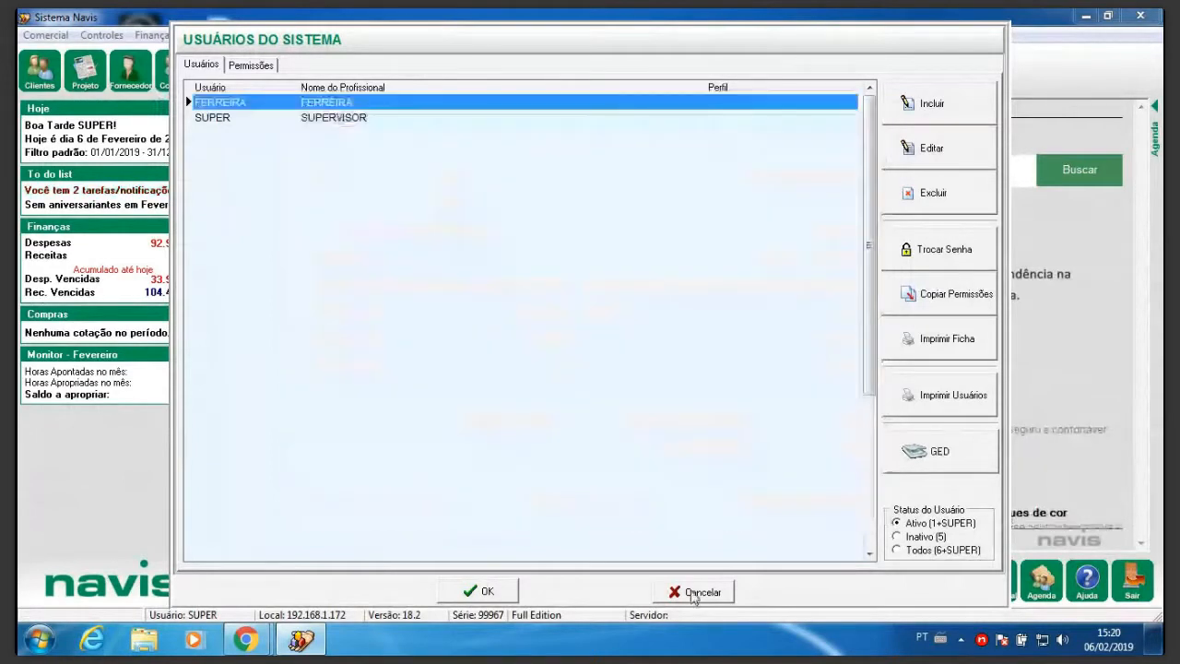
# Close the system users list, rerun the Consulta Valor Histórico de Custo Hora query for all users and periods, and exit.
pyautogui.click(696, 592)
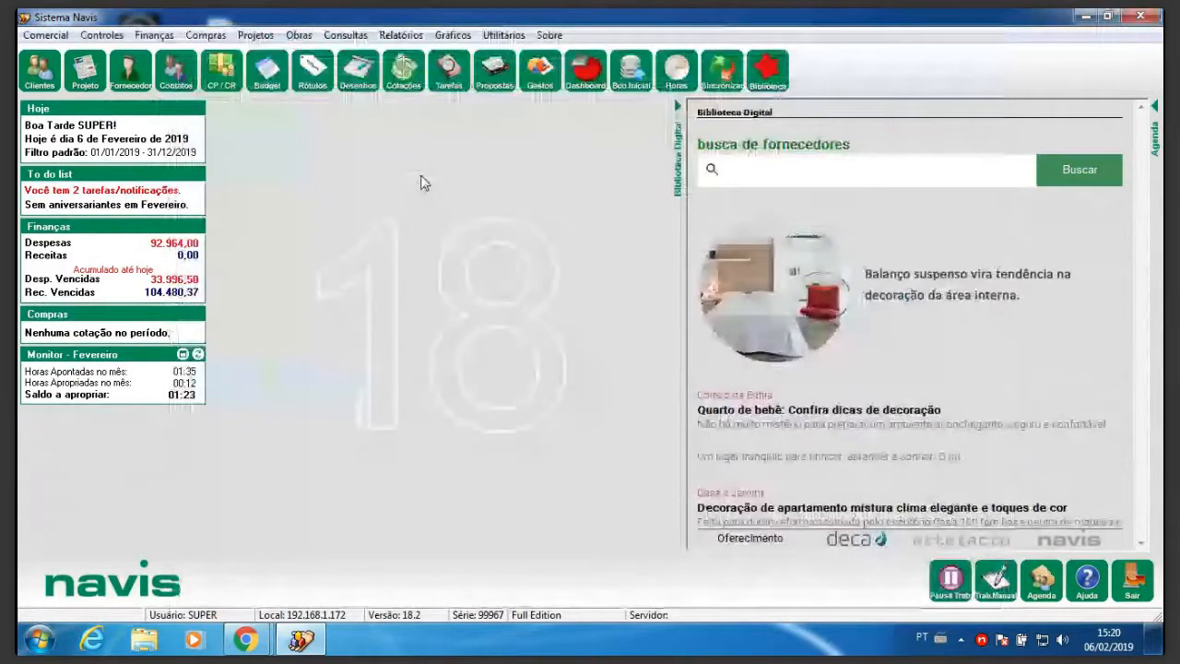
pyautogui.click(346, 35)
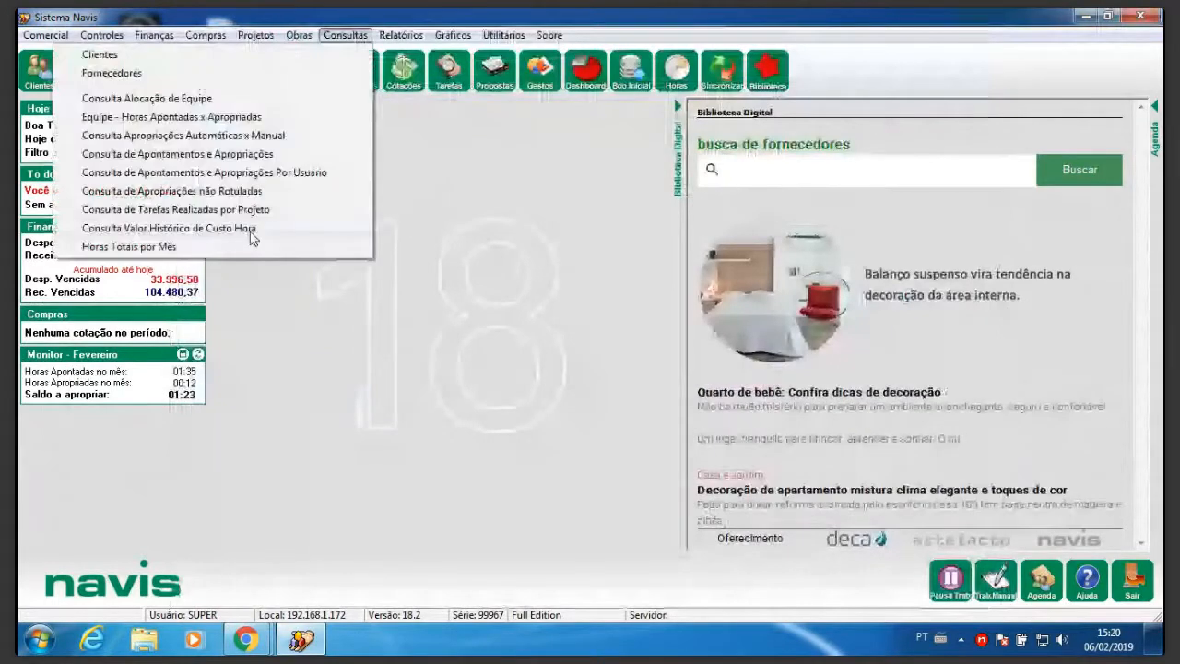
pyautogui.click(253, 228)
pyautogui.click(332, 69)
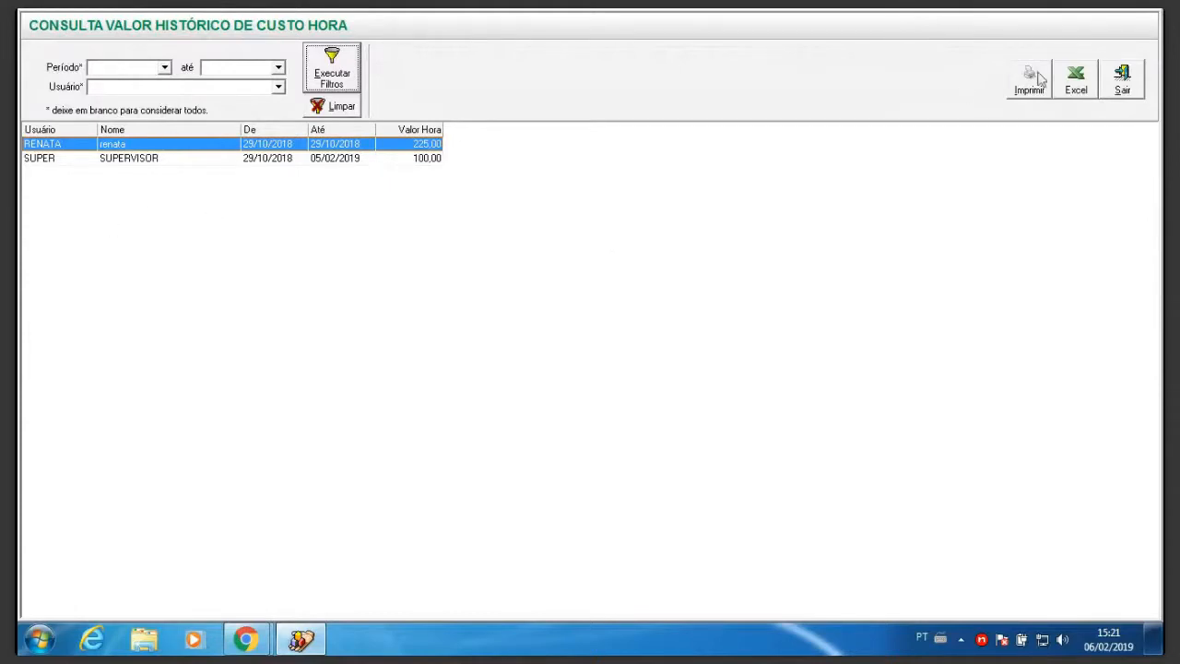
pyautogui.click(1126, 79)
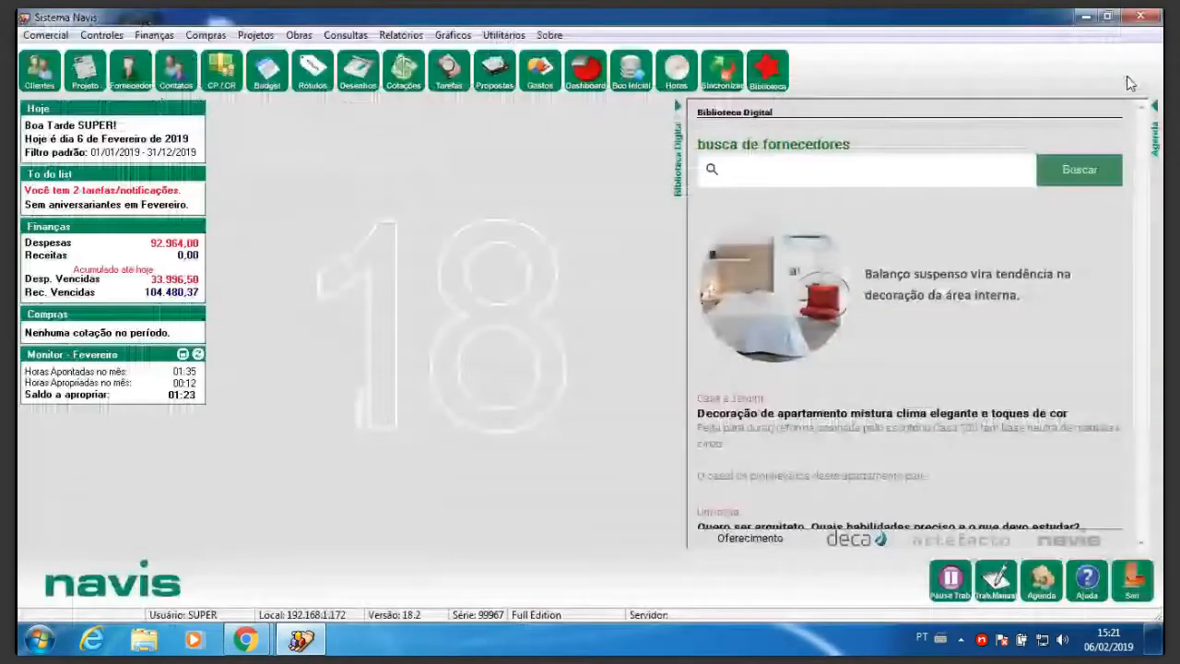
# Switch to the WebinarJam broadcast and read the participants' earlier chat questions about task progress.
pyautogui.click(345, 36)
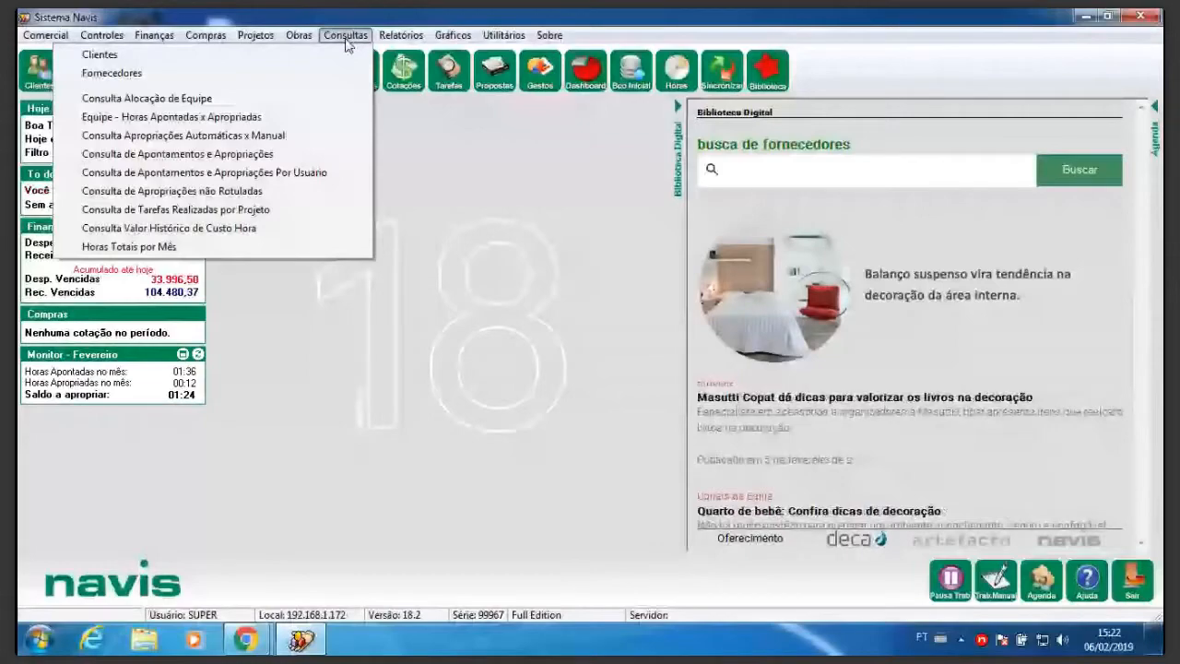
pyautogui.click(346, 40)
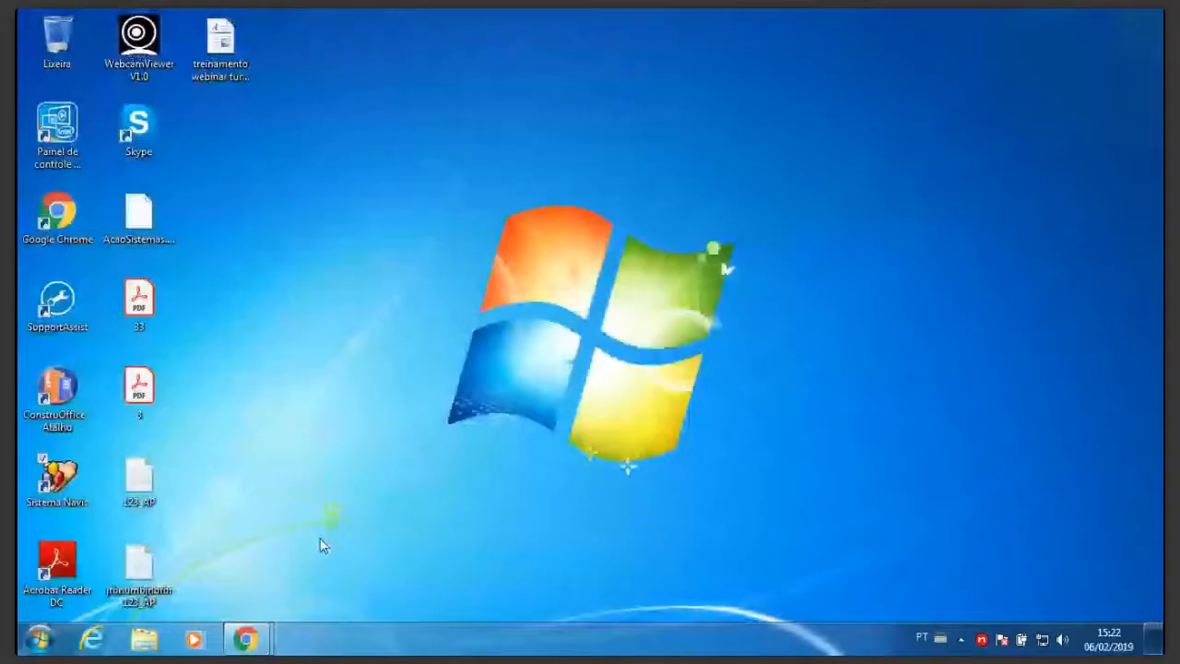
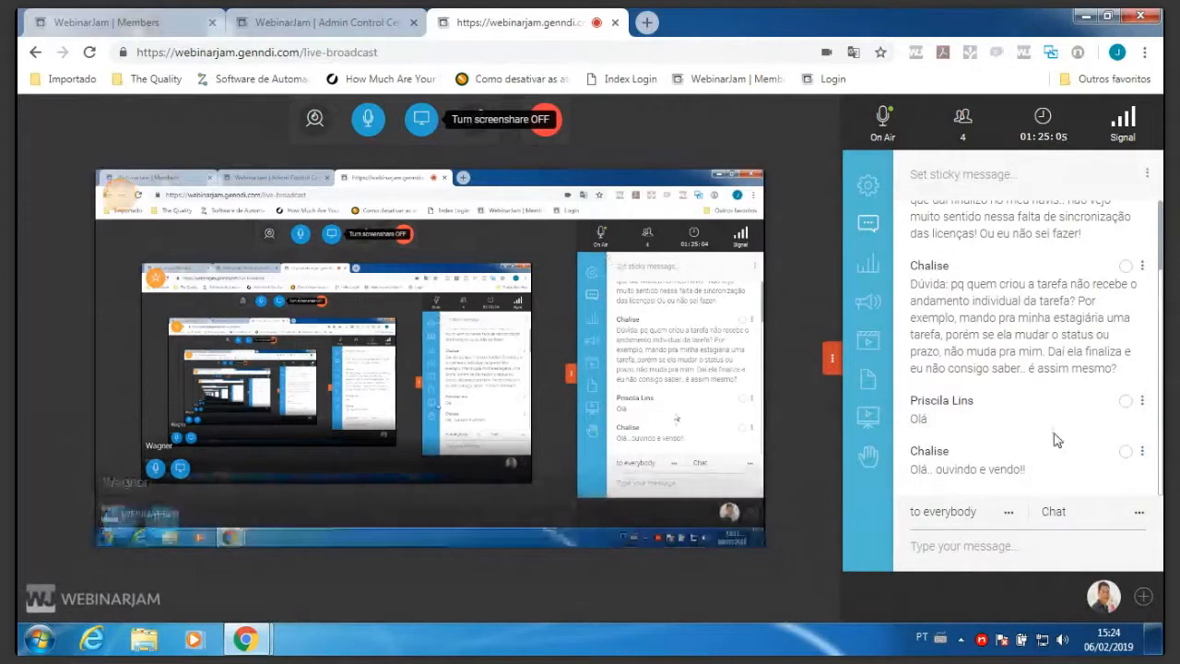
pyautogui.scroll(1, 1057, 440)
pyautogui.scroll(1, 1054, 443)
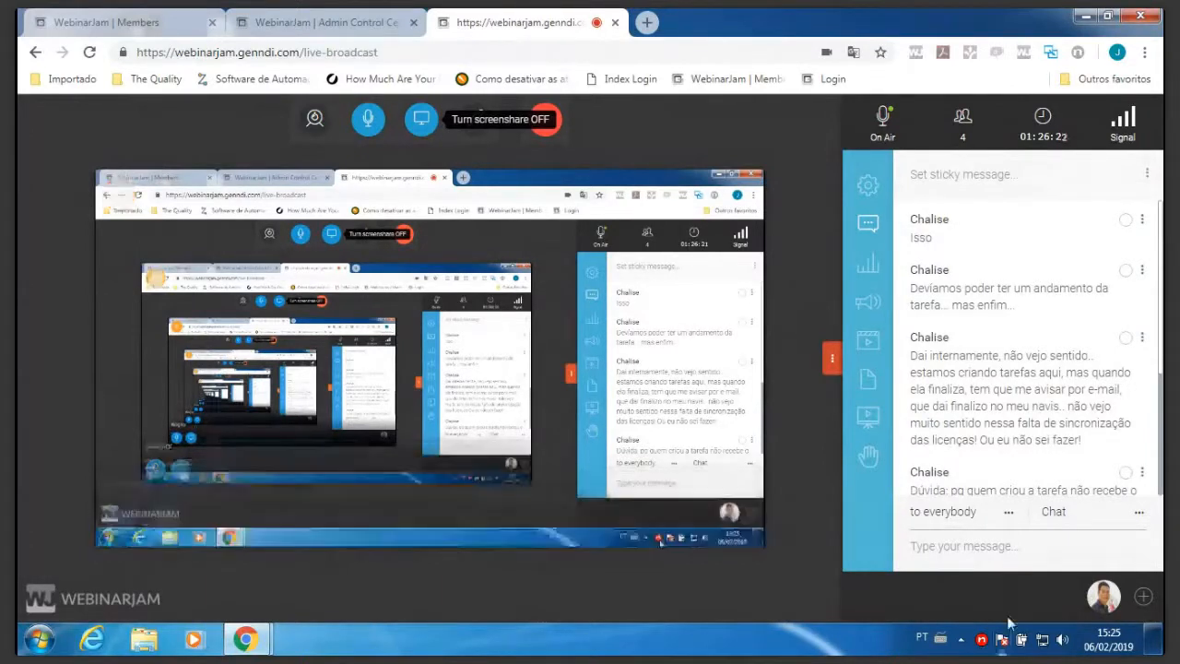
# Switch to Sistema Navis, run the Consulta de Projetos in Tarefas mode, review each project's tasks by phase, and exit.
pyautogui.click(982, 640)
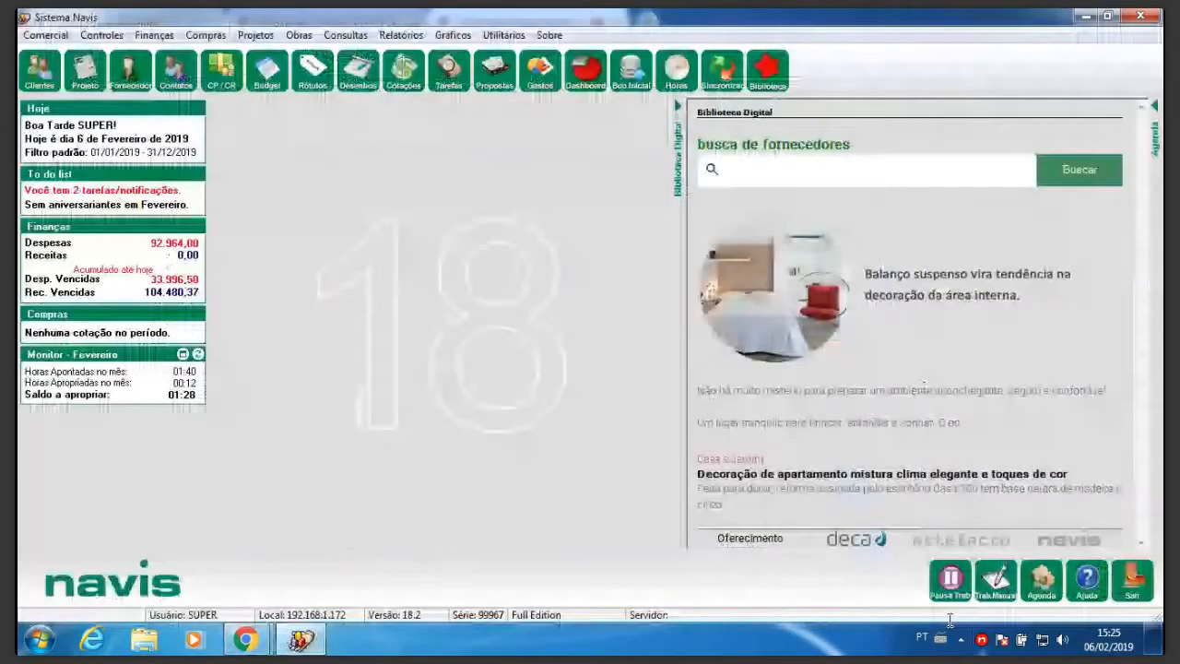
pyautogui.click(82, 79)
pyautogui.click(332, 138)
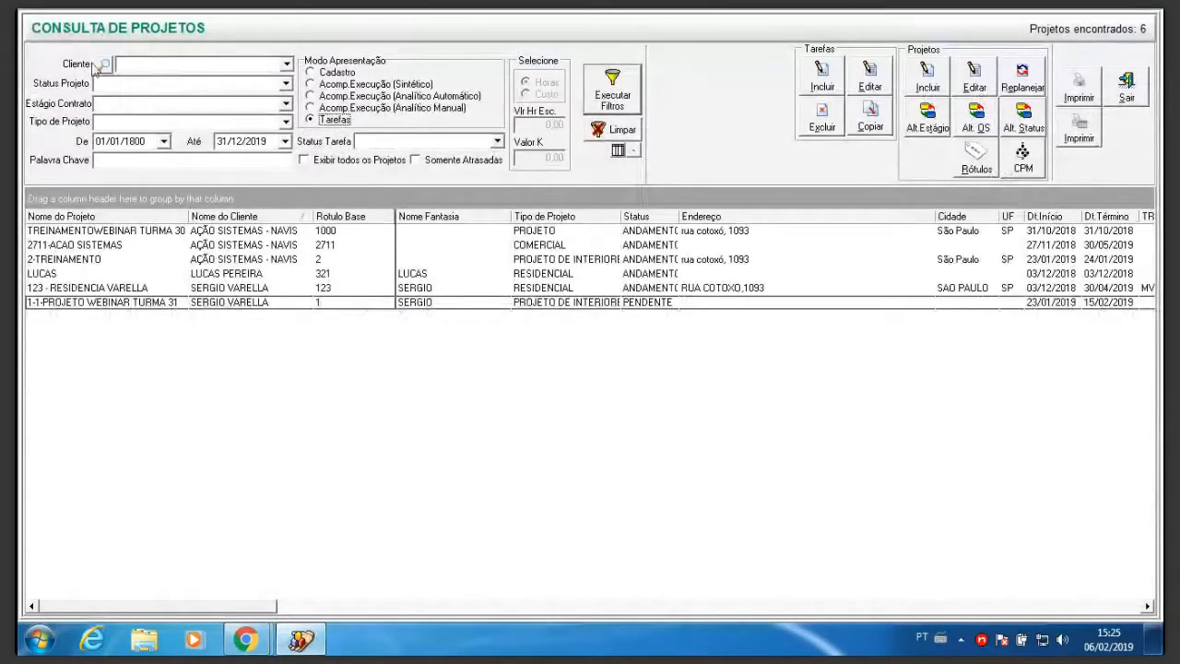
pyautogui.click(613, 103)
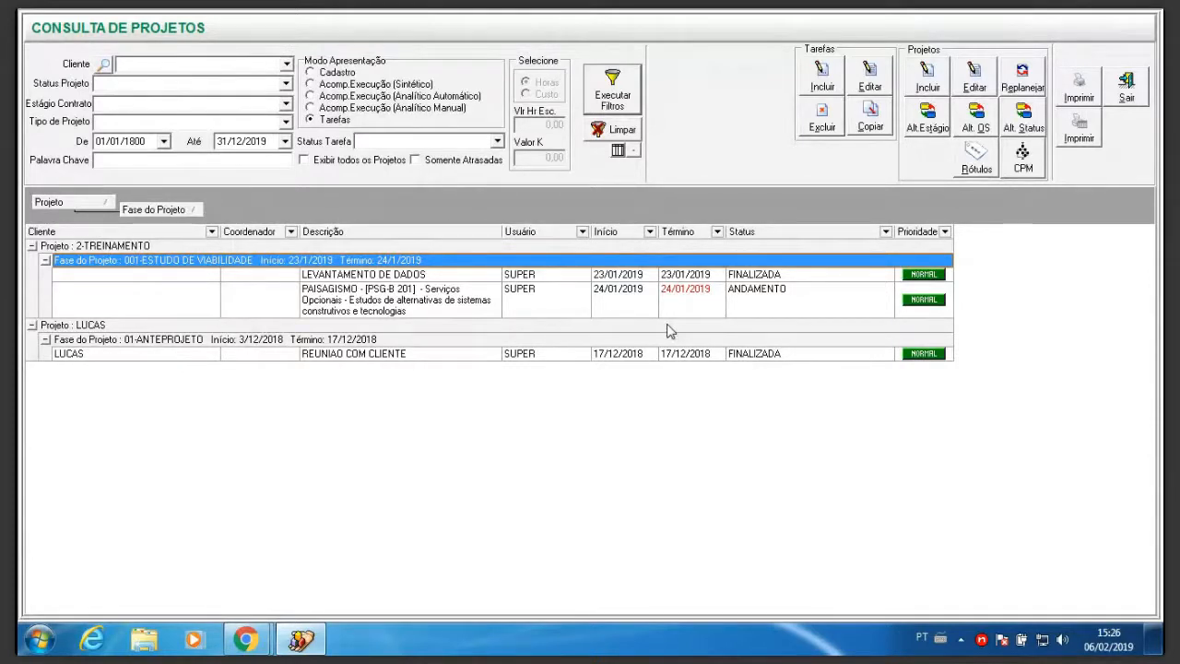
pyautogui.click(1128, 99)
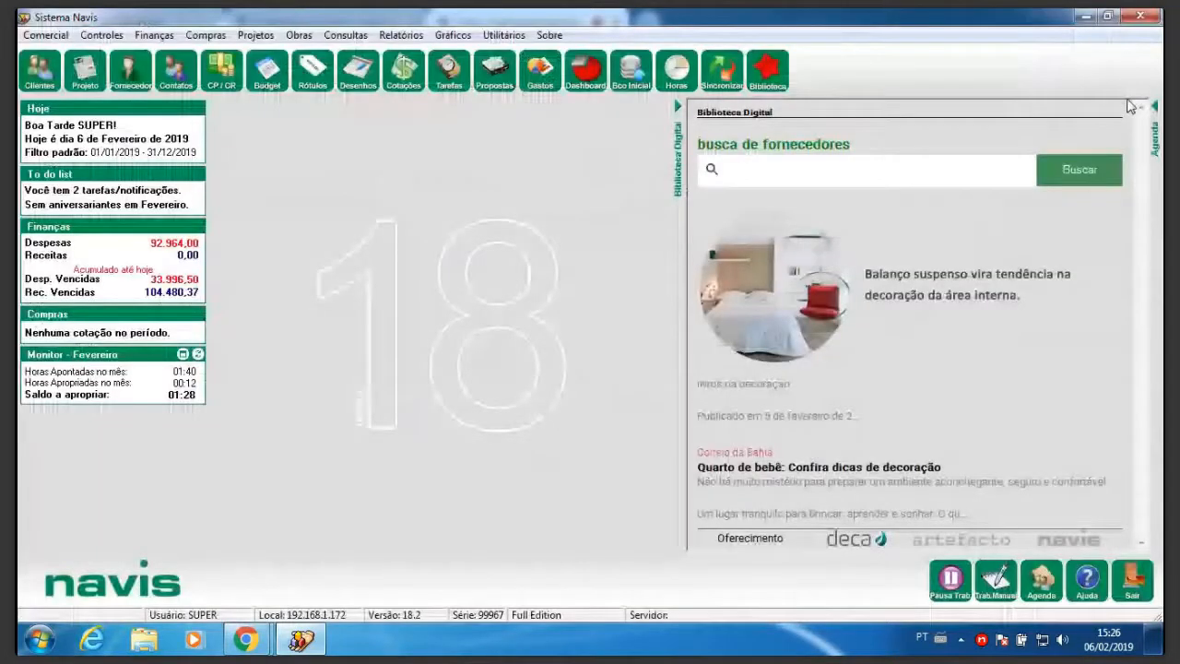
# Check the webinar chat, return to Sistema Navis, view the non-supervisor user's settings in Manutenção de Usuários / Visualização, and exit.
pyautogui.click(155, 571)
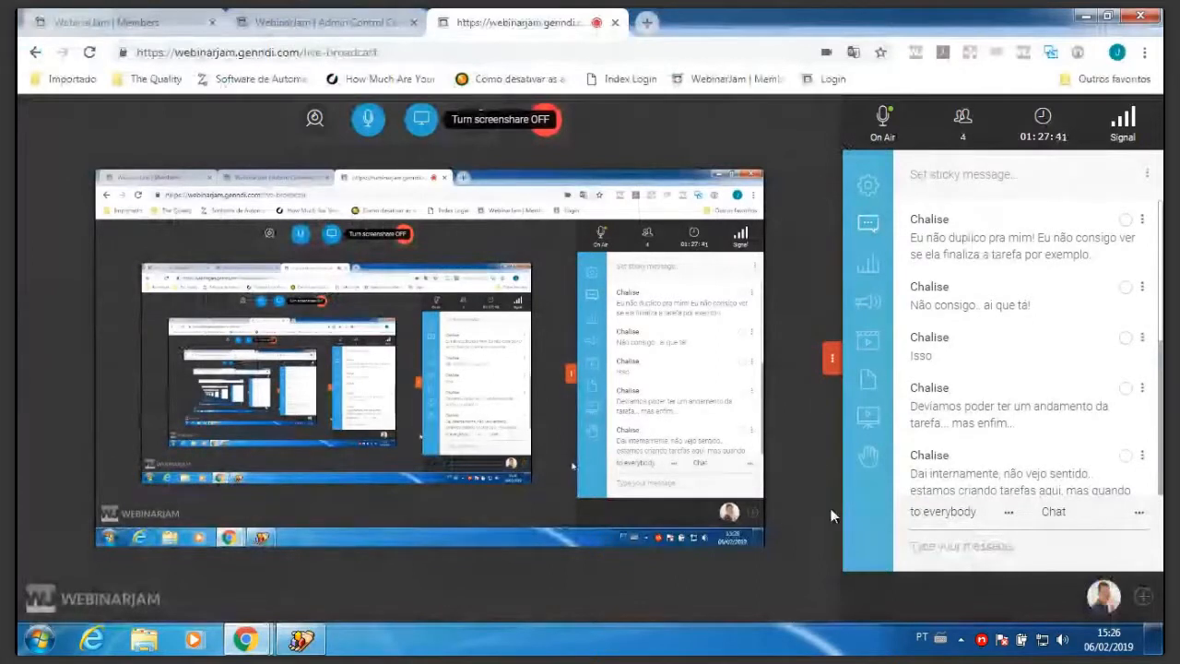
pyautogui.click(264, 648)
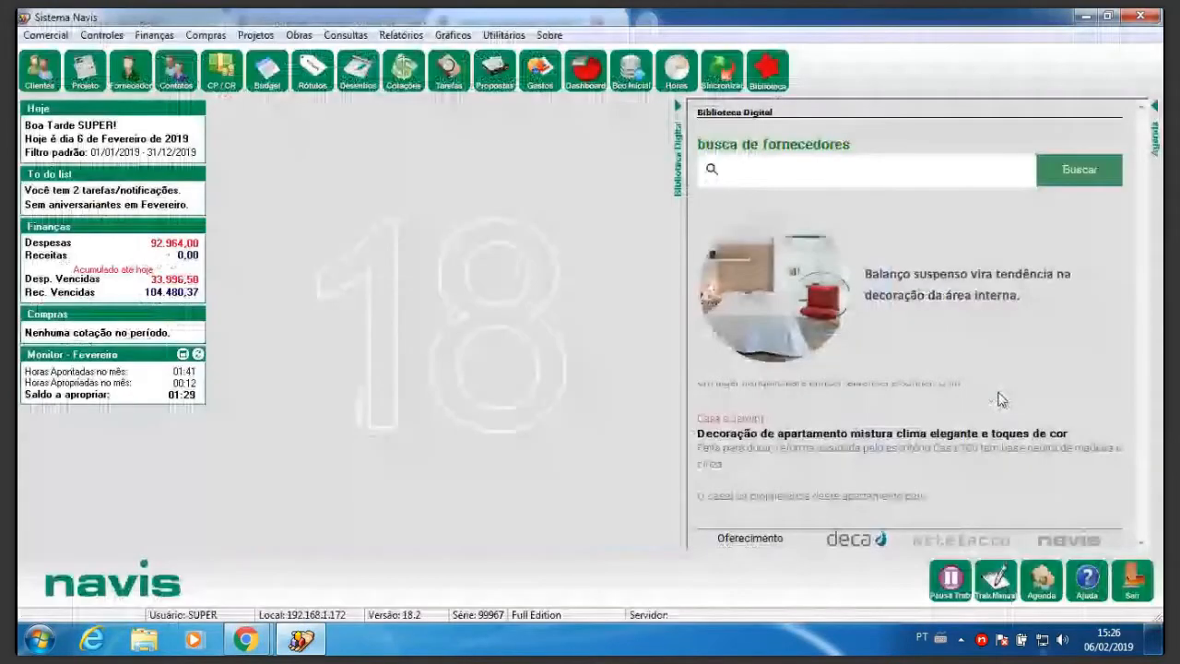
pyautogui.click(502, 37)
pyautogui.moveTo(506, 57)
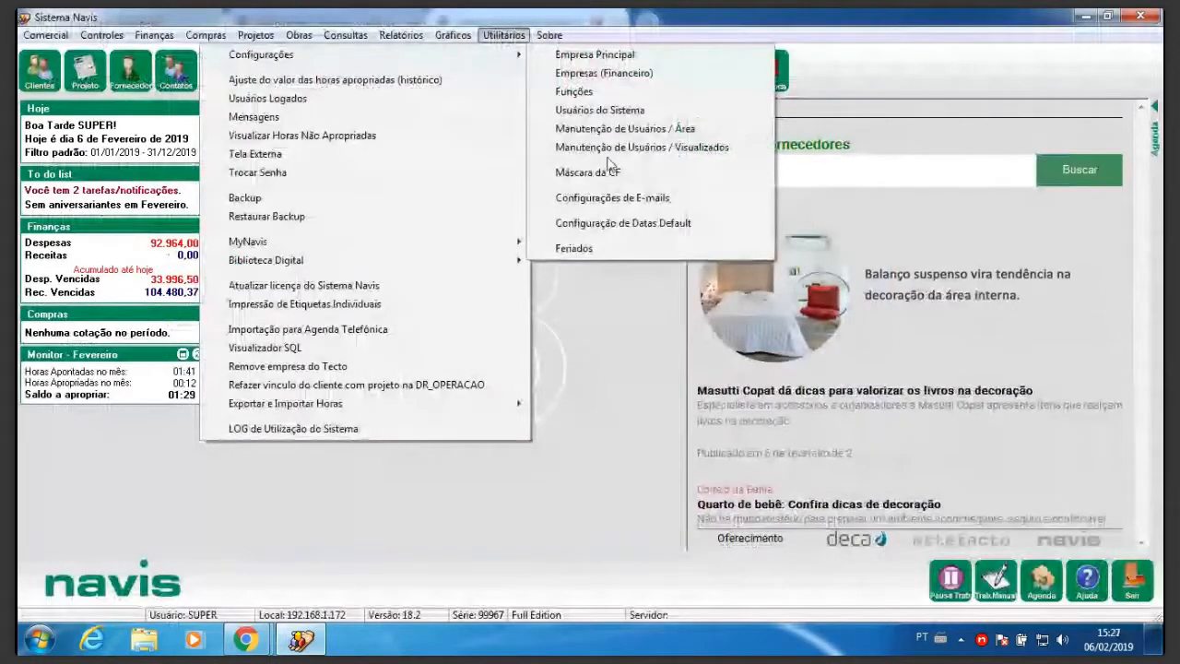
pyautogui.click(696, 149)
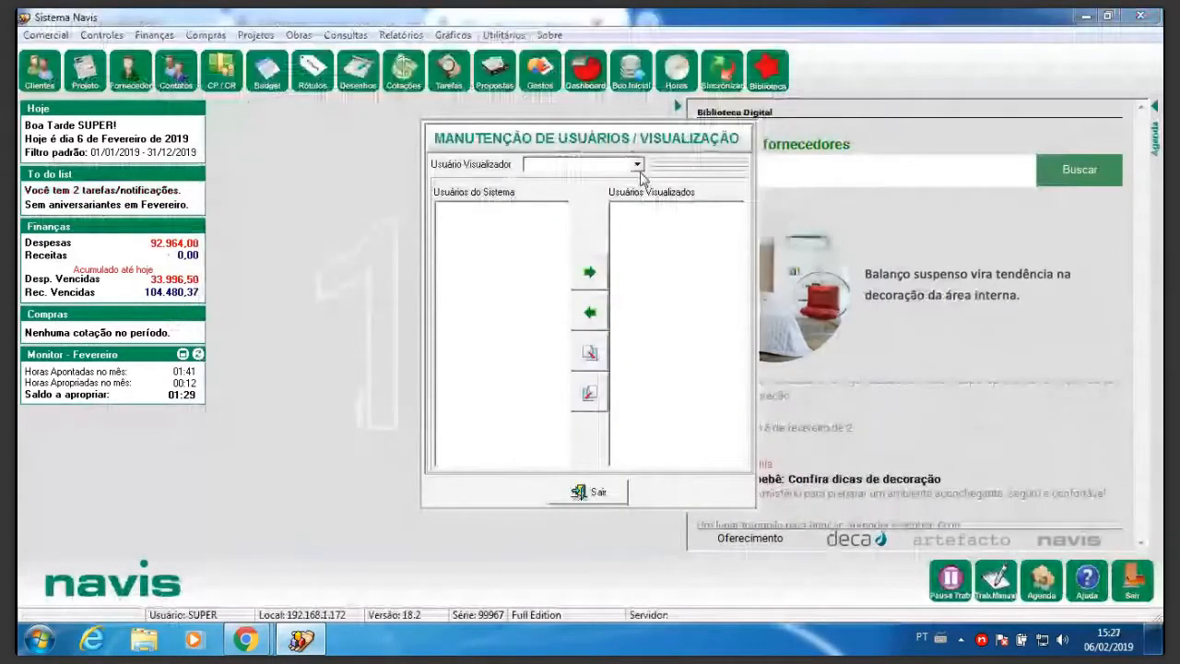
pyautogui.click(636, 164)
pyautogui.click(553, 179)
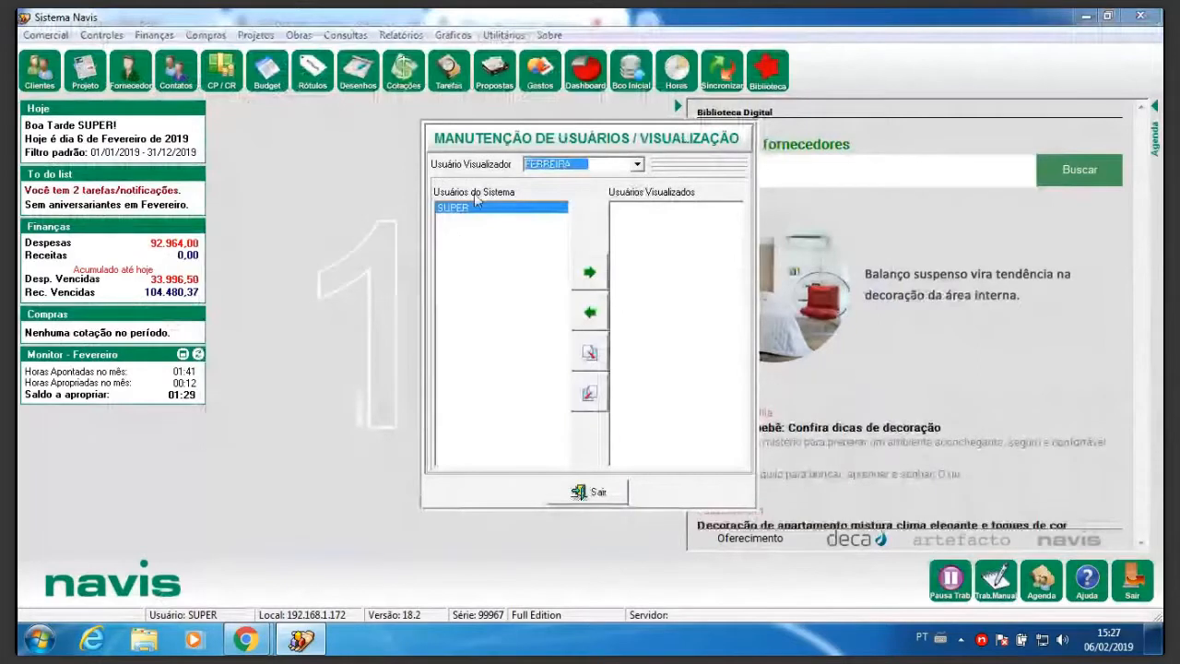
pyautogui.click(594, 493)
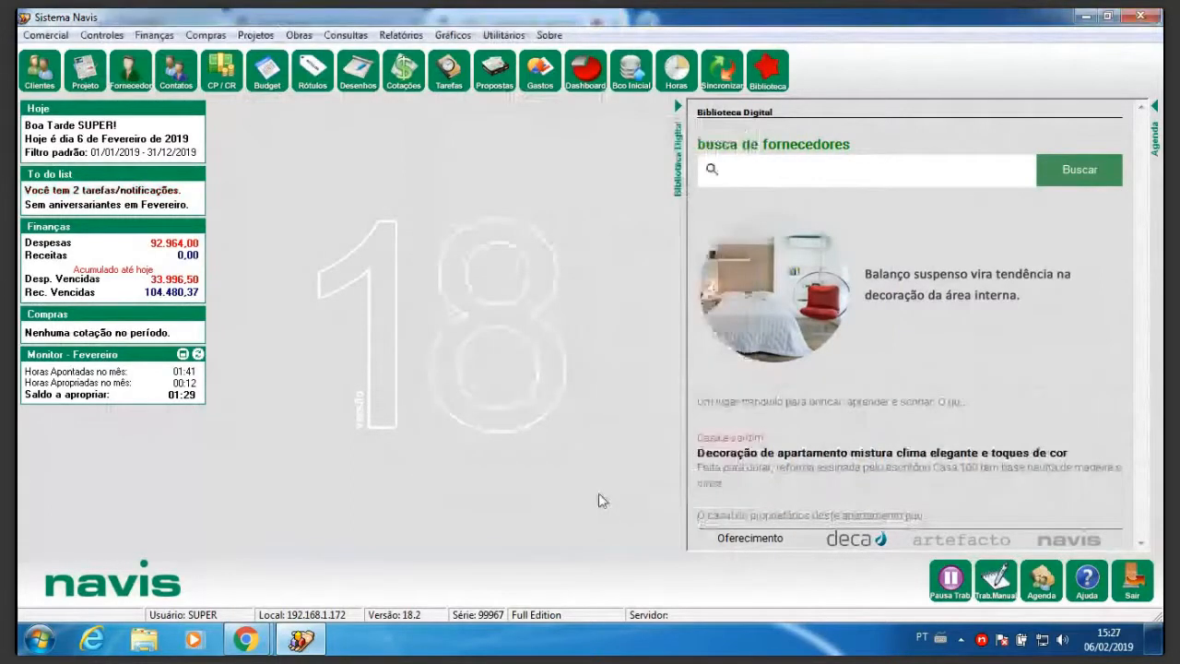
# Rerun the Consulta de Projetos with the Tarefas presentation mode to check the listed users and statuses, and exit.
pyautogui.click(88, 88)
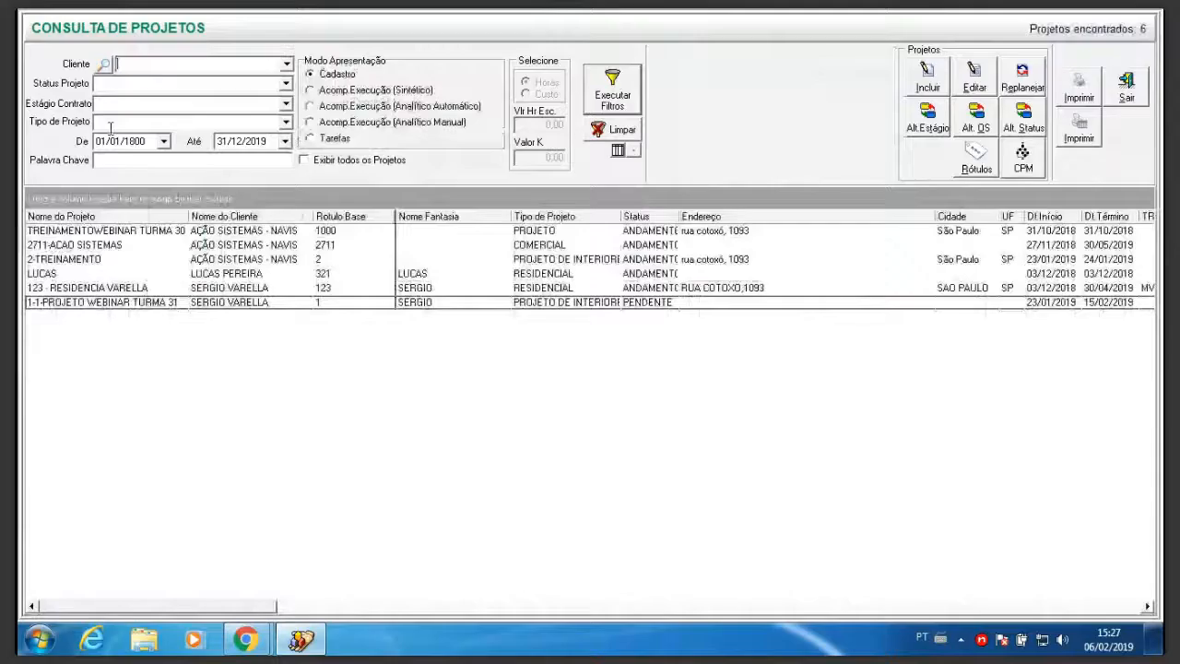
pyautogui.click(311, 120)
pyautogui.click(614, 99)
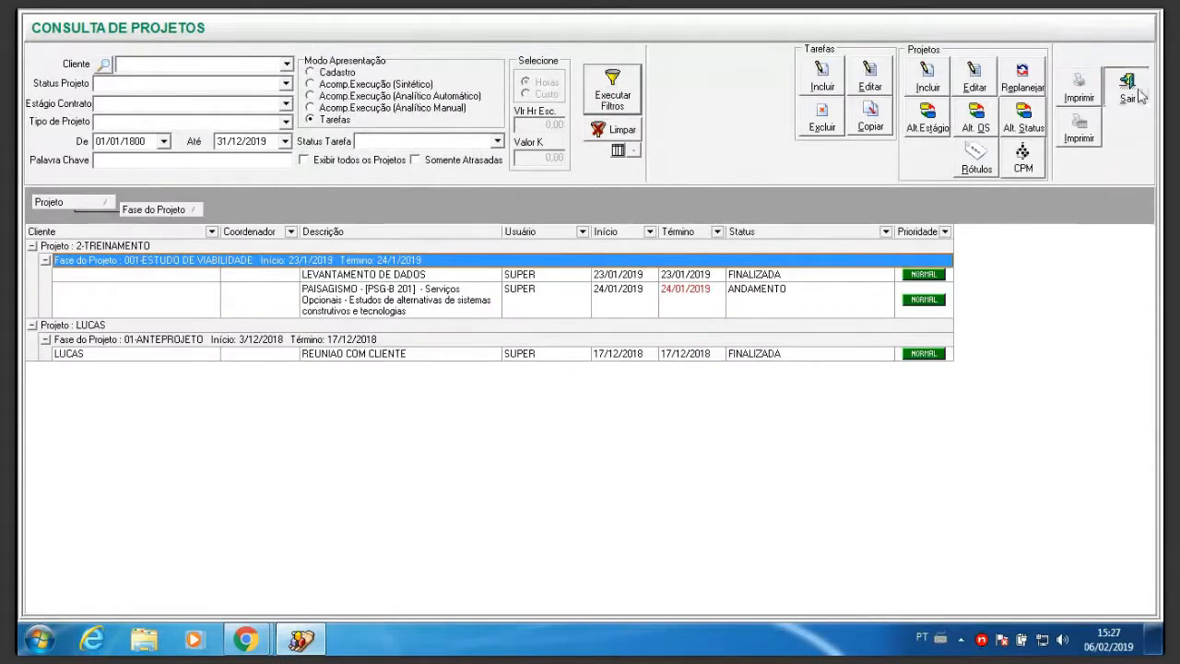
pyautogui.click(1141, 96)
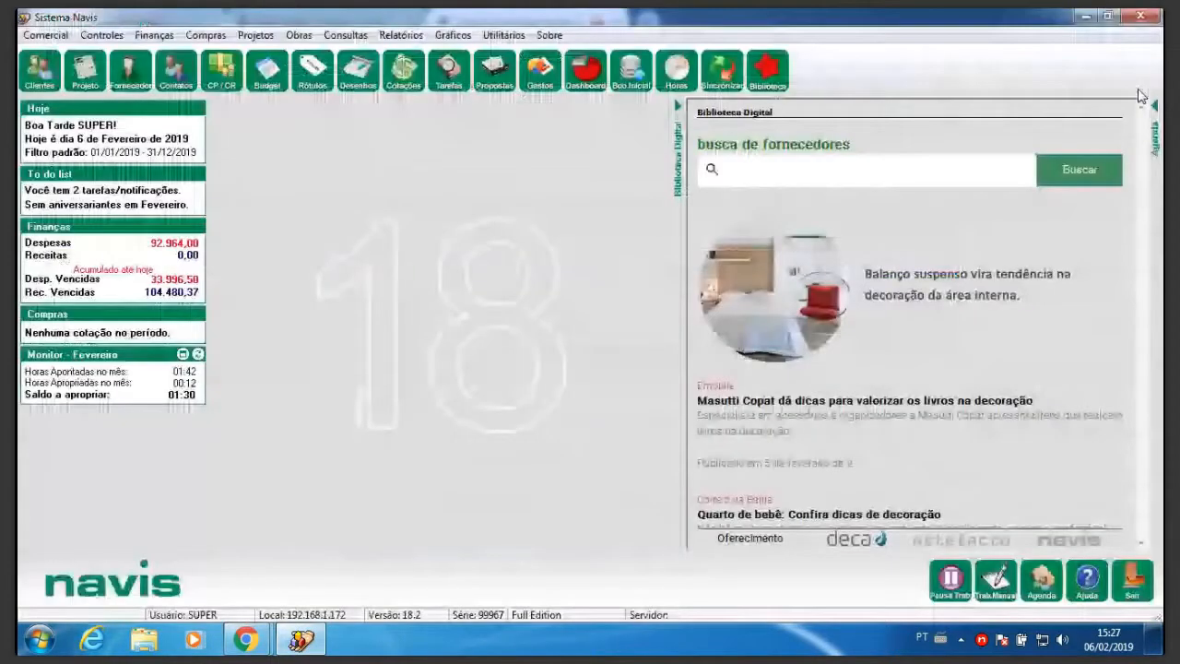
# Check which users are available under Ag. Para in the task manager's Consulta / Agenda, and close it.
pyautogui.click(62, 191)
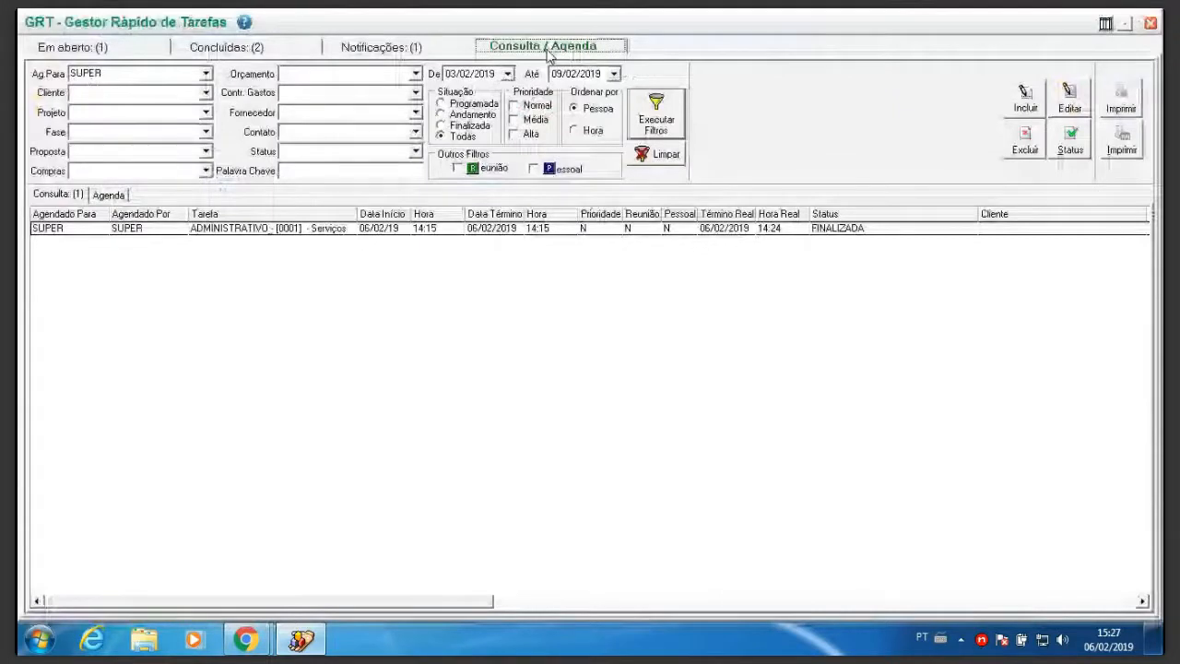
pyautogui.click(129, 73)
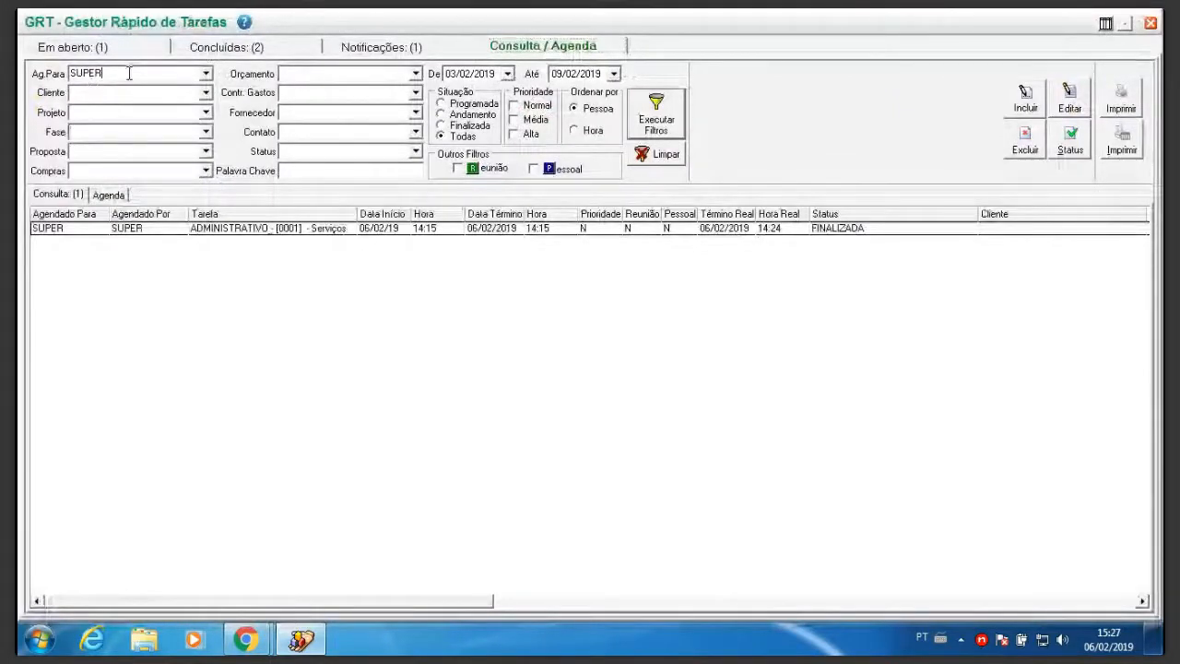
pyautogui.click(205, 73)
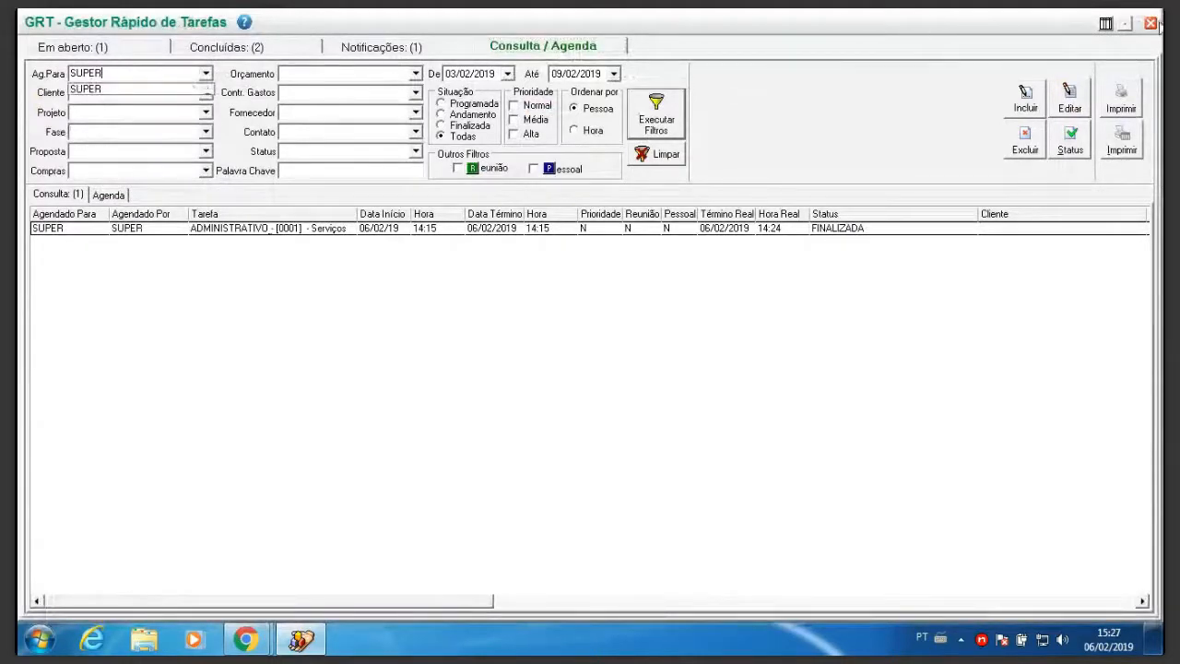
pyautogui.click(1155, 24)
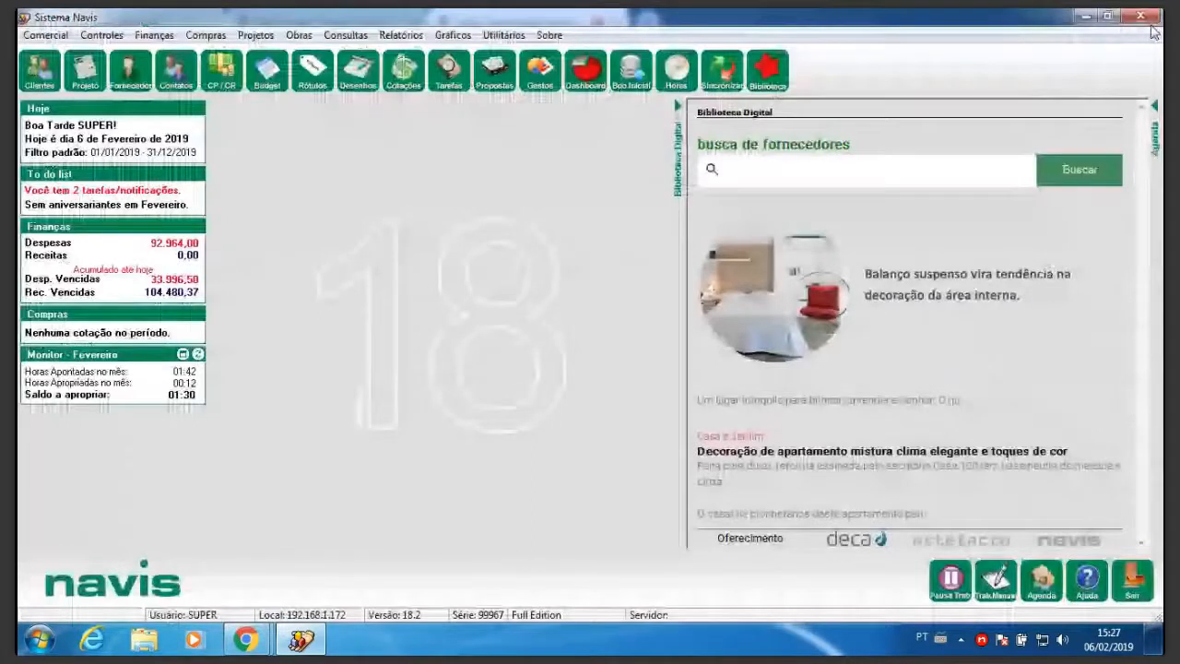
# Allow SUPER to view the other system user in Manutenção de Usuários / Visualizados.
pyautogui.click(504, 35)
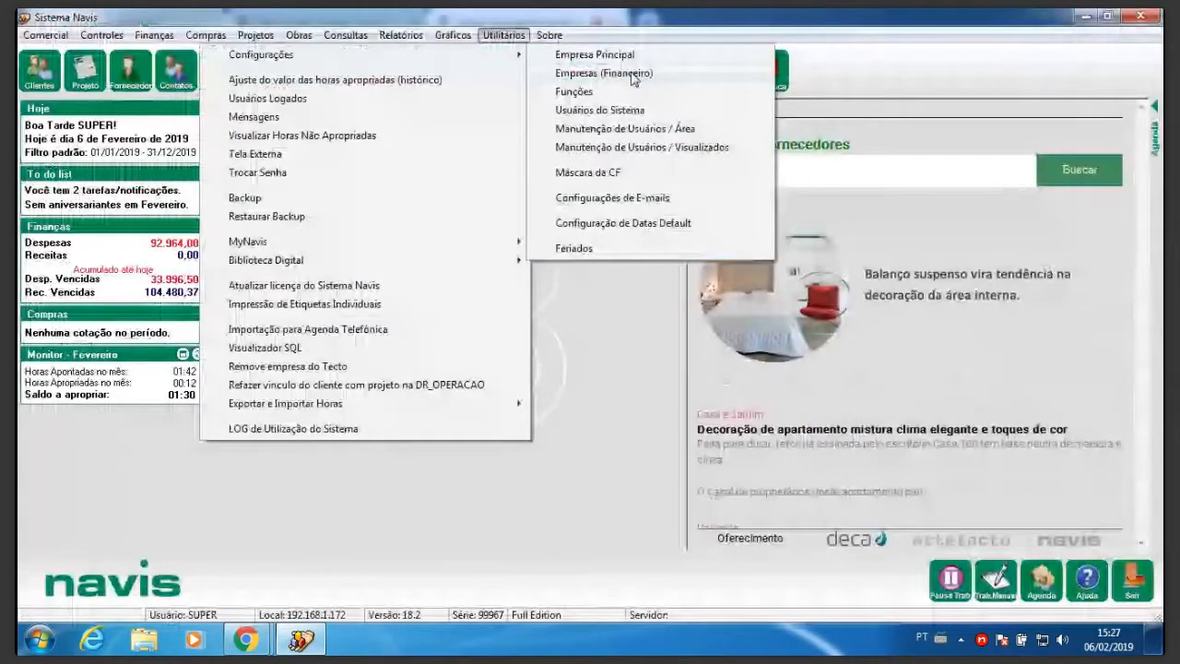
pyautogui.click(599, 147)
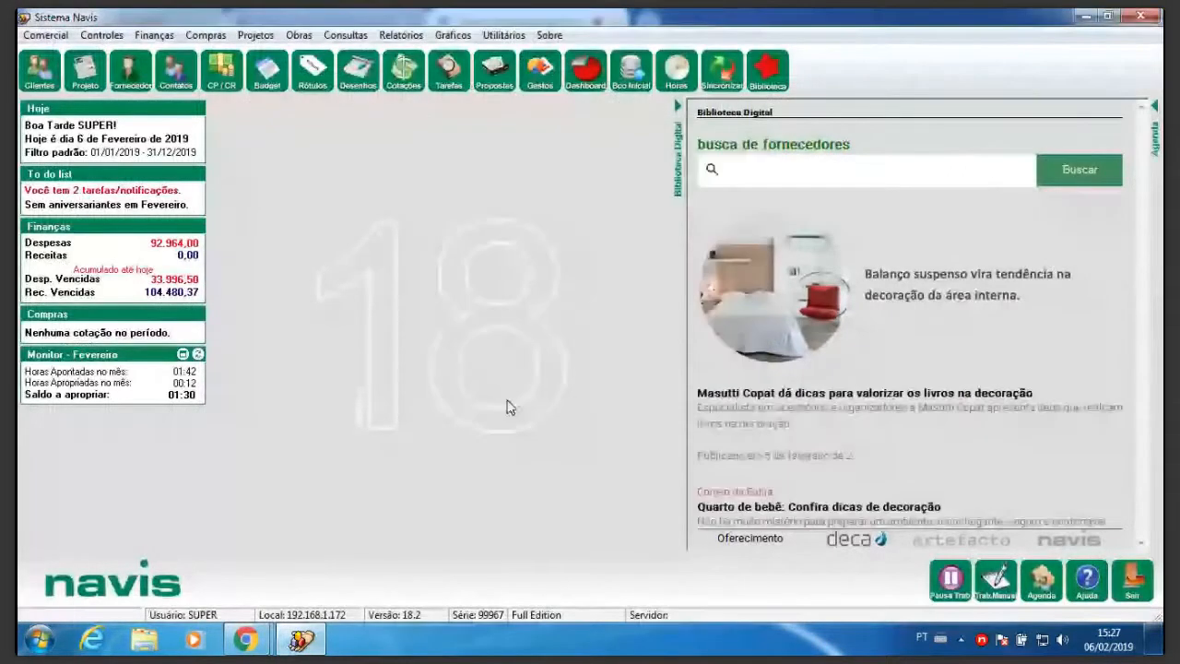
# Reopen the task manager's Consulta / Agenda, filter Ag. Para by the non-supervisor user, view that user's tasks, and close it.
pyautogui.click(117, 196)
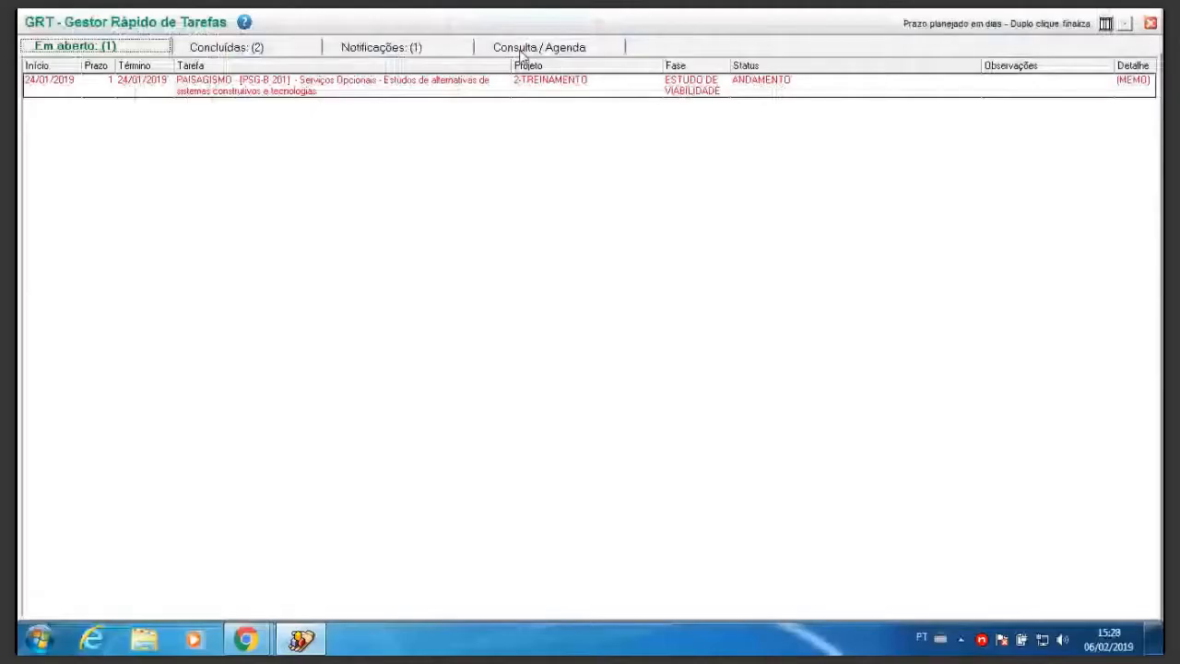
pyautogui.click(522, 54)
pyautogui.click(205, 73)
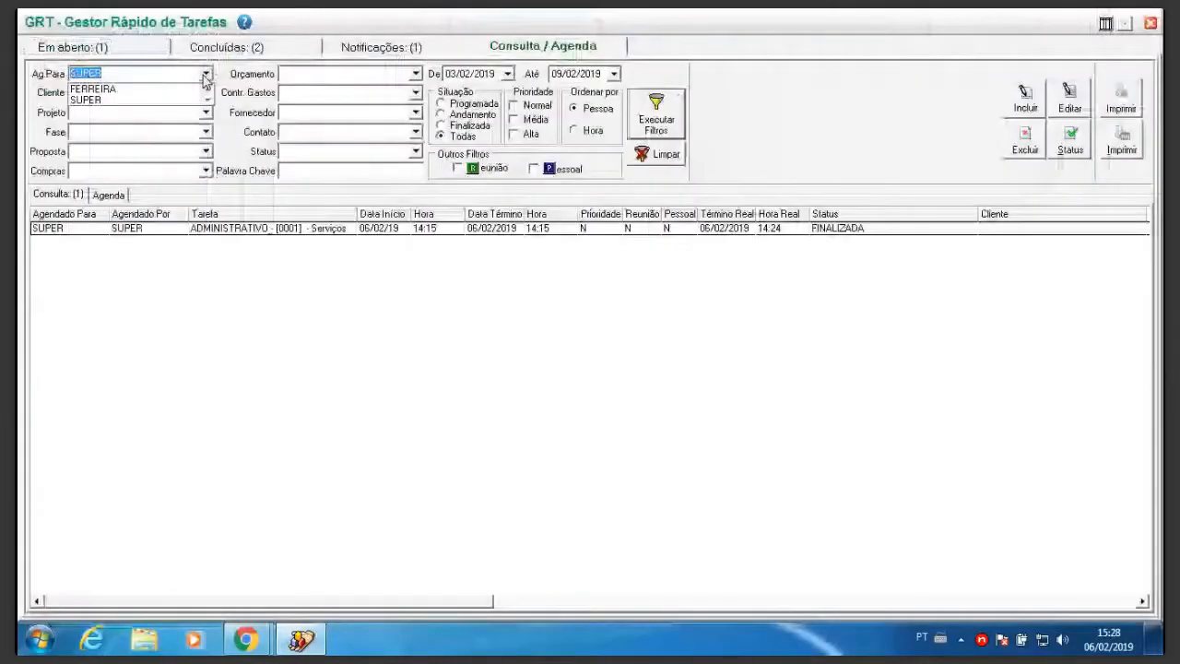
pyautogui.click(92, 89)
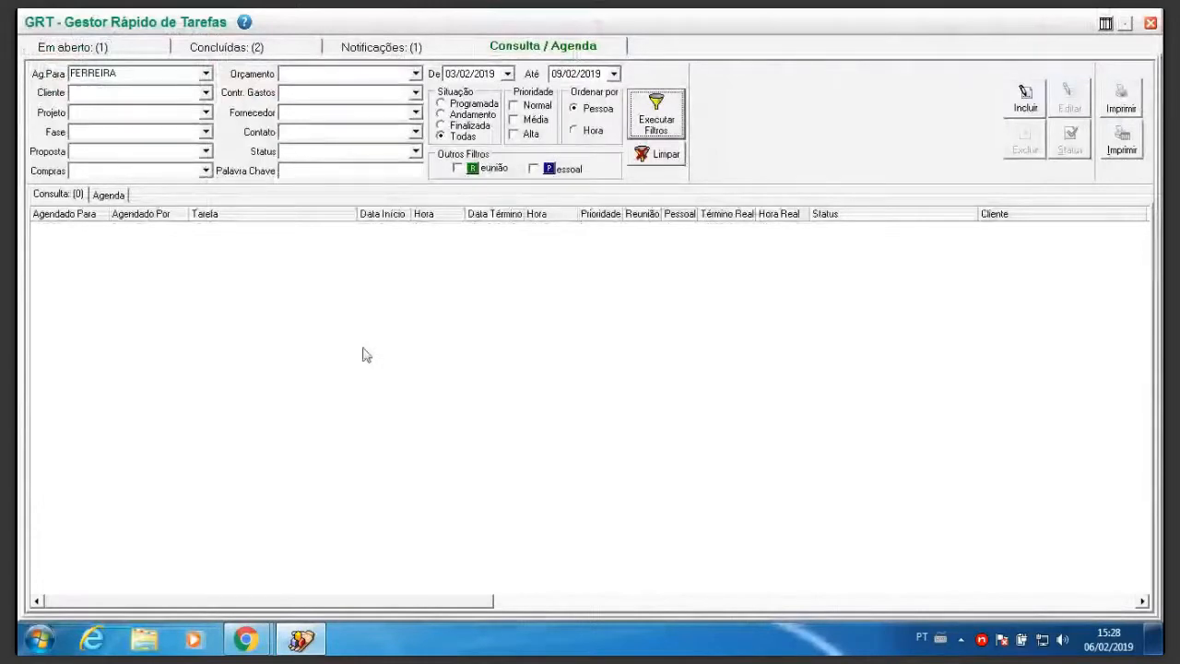
pyautogui.click(1151, 24)
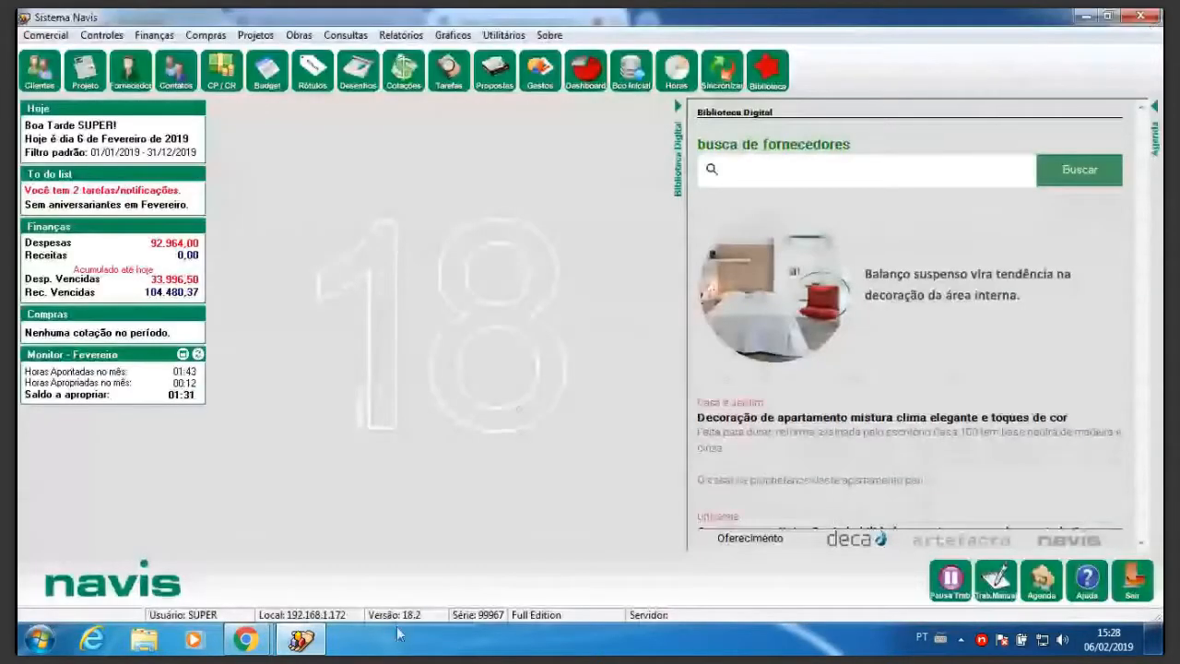
# Switch back to the WebinarJam broadcast, read the earlier chat replies, and turn the webcam on.
pyautogui.click(238, 645)
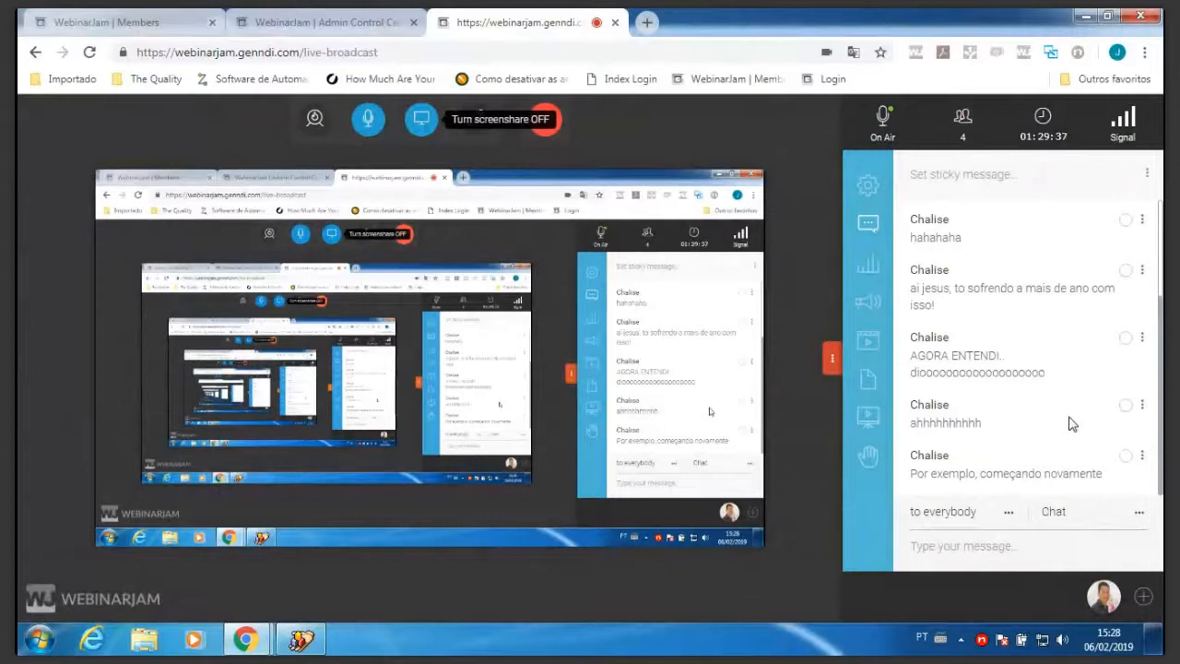
pyautogui.scroll(1, 1069, 423)
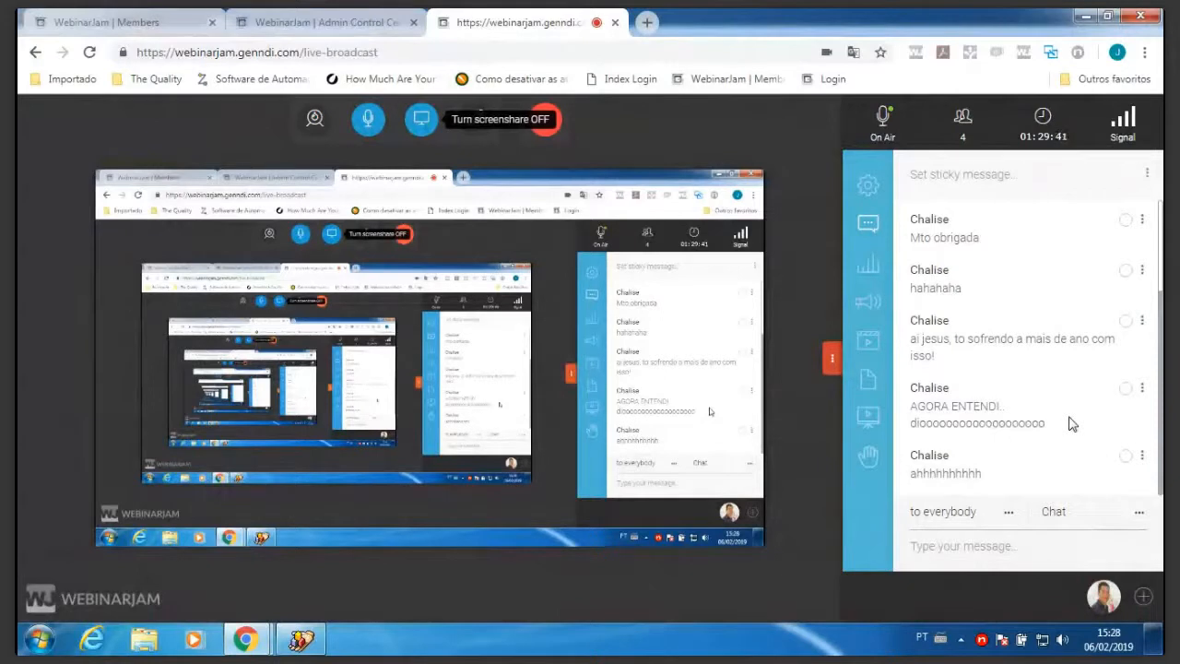
pyautogui.scroll(1, 1072, 423)
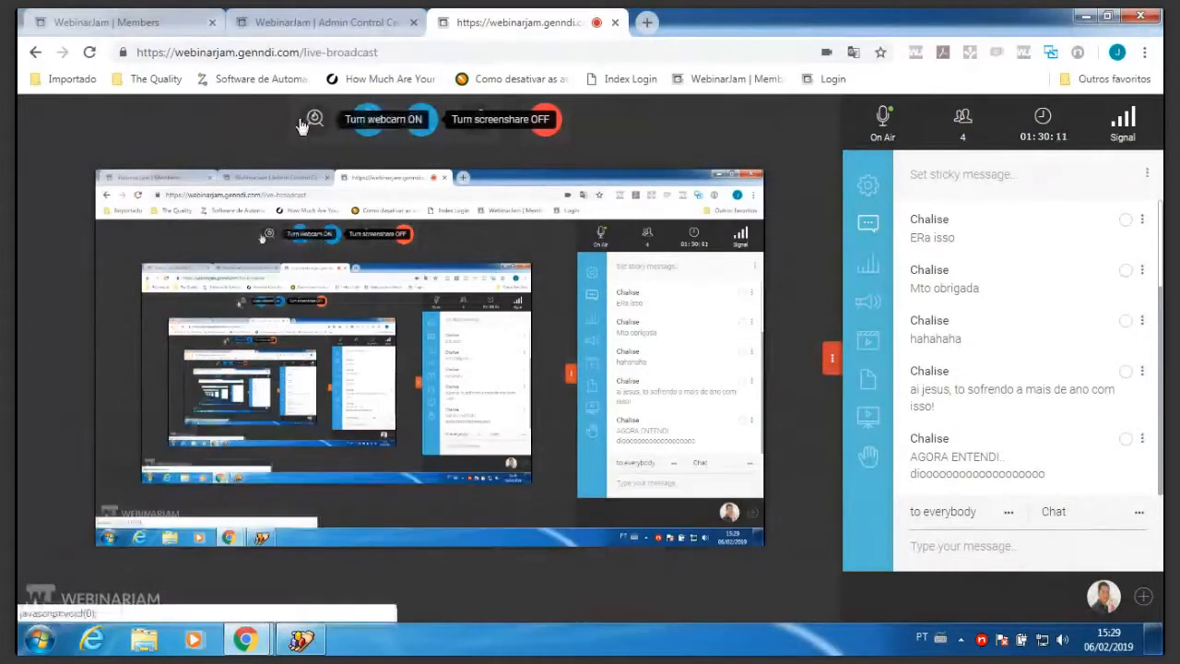
pyautogui.click(422, 122)
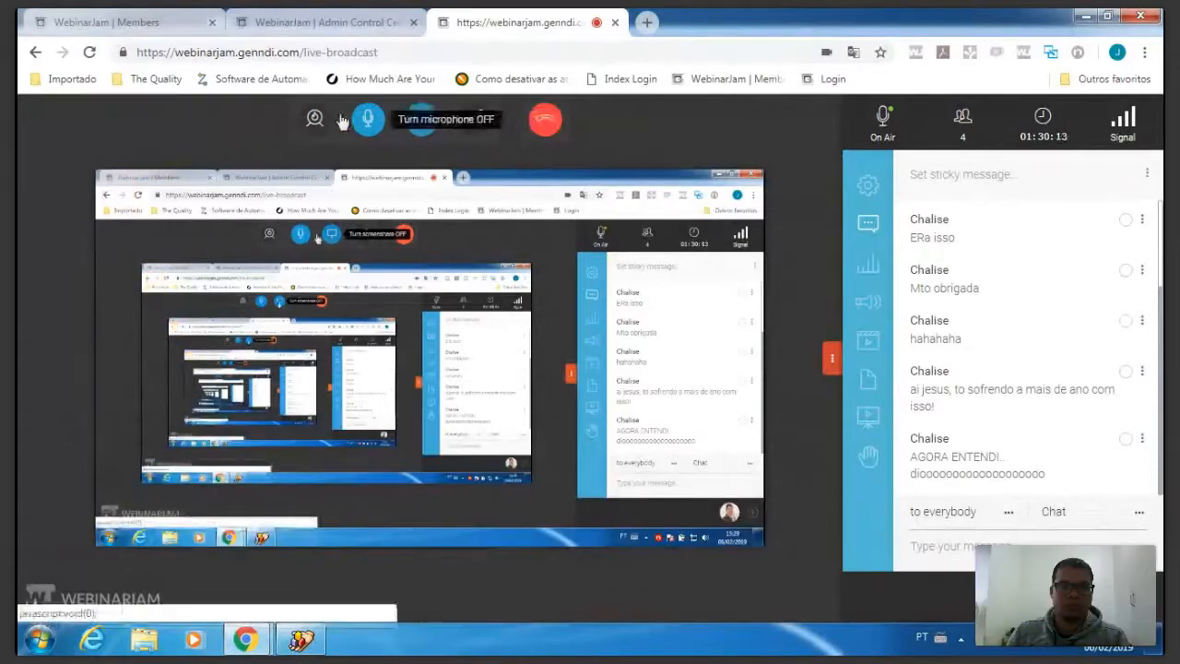